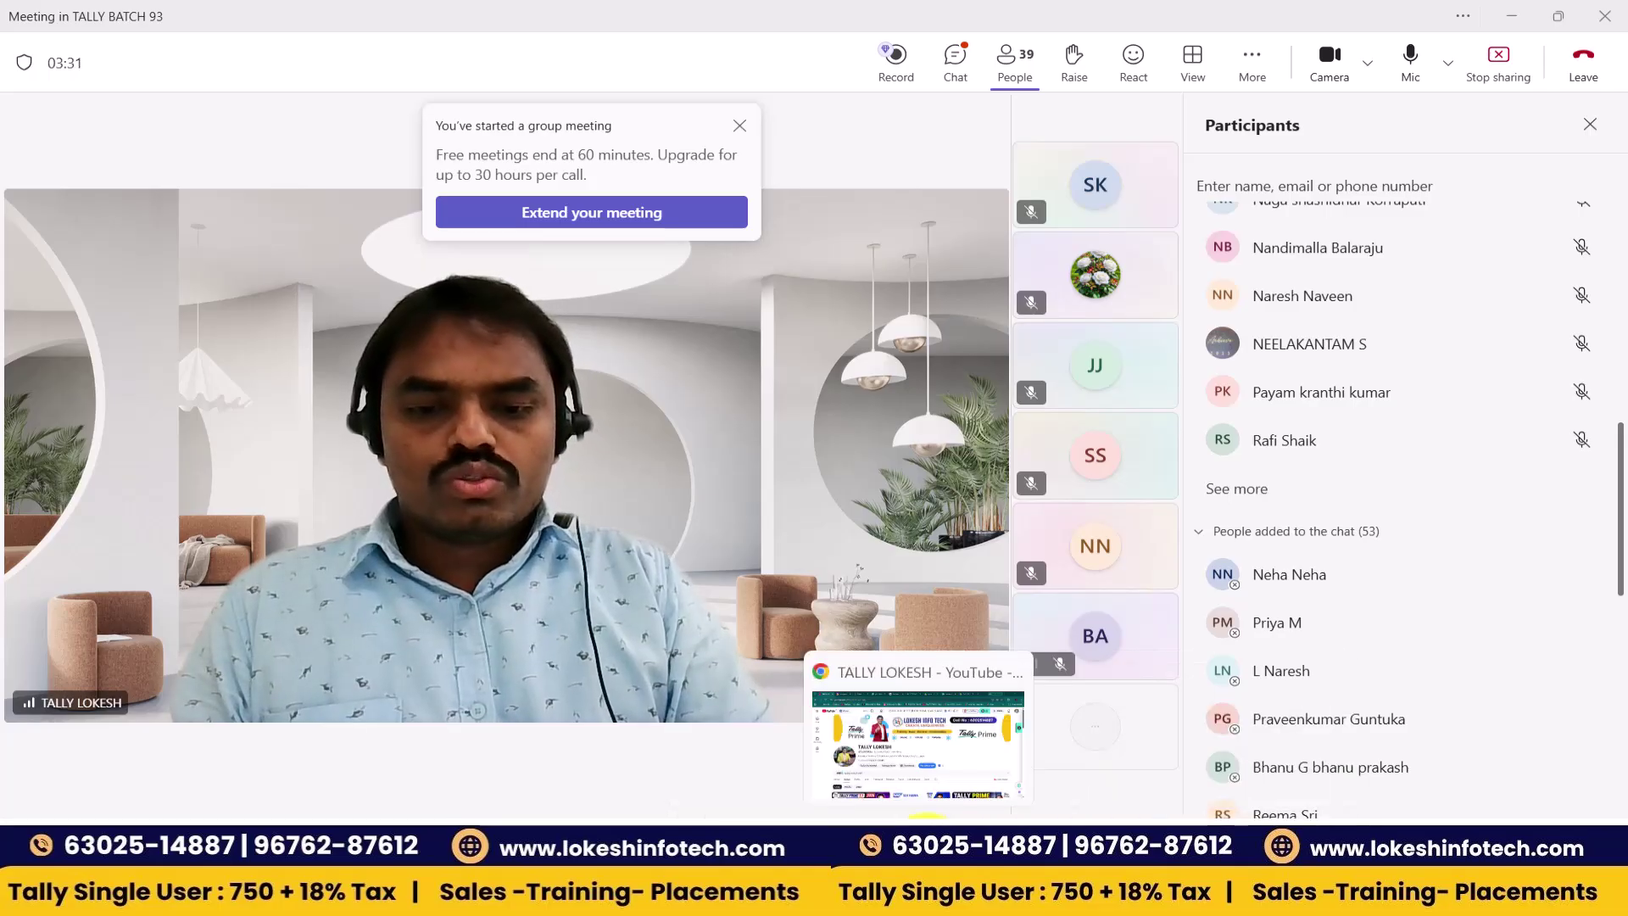
- Bring the browser showing the TALLY LOKESH channel's Videos page in front of Teams
click(928, 818)
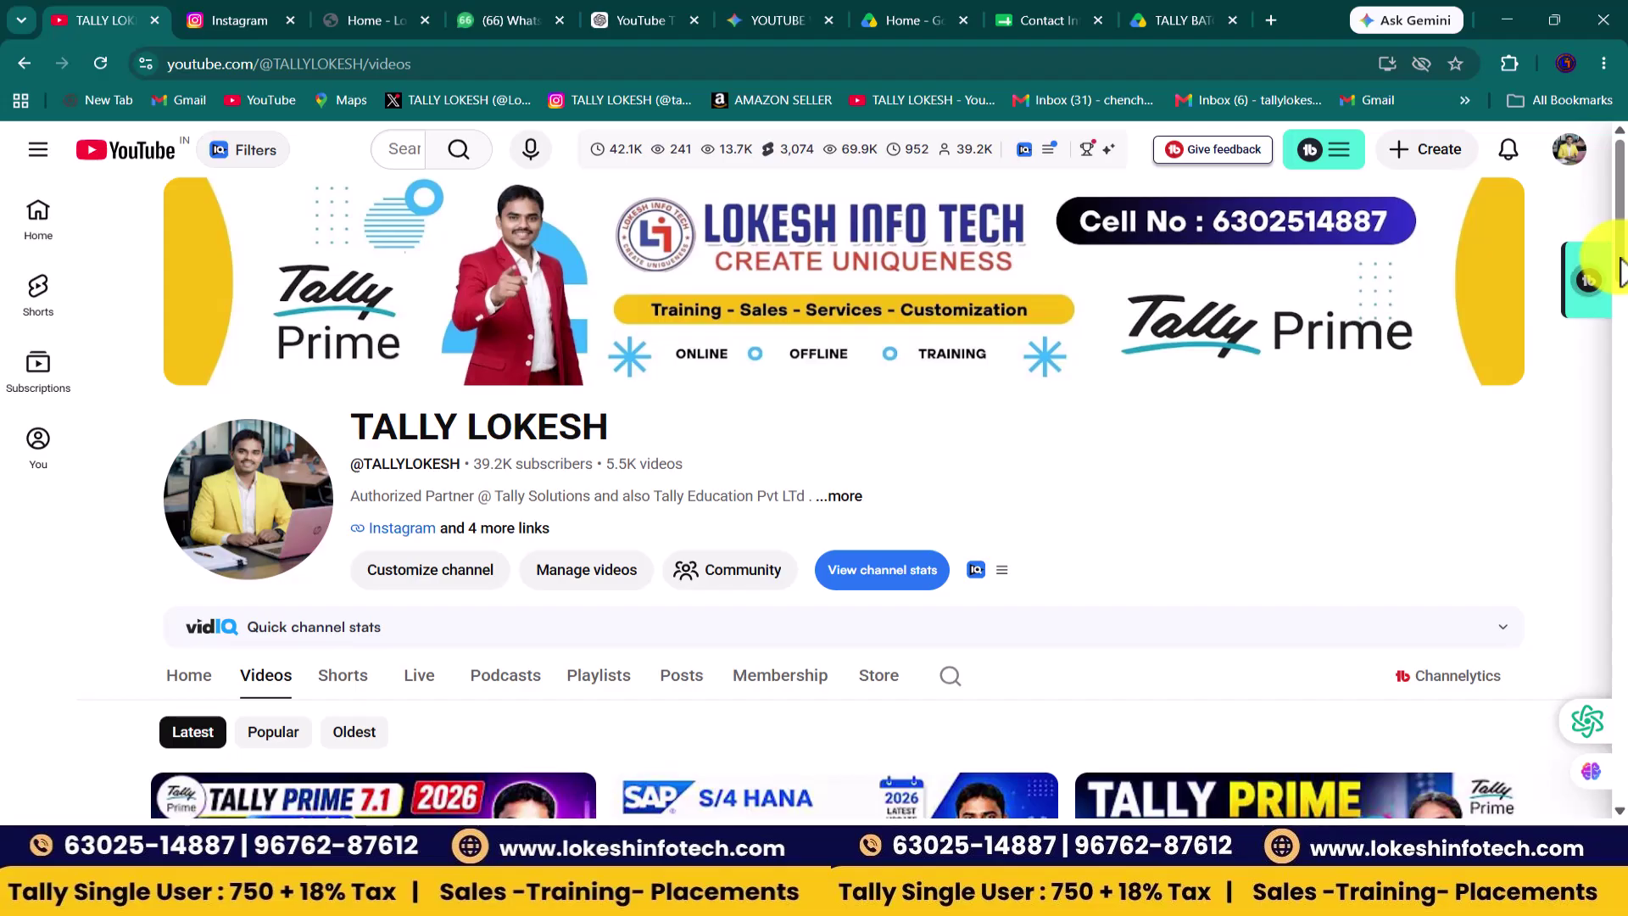
- Browse the channel's latest uploads, then move via Teams to the TALLY TEST Excel workbook
scroll(1622, 293, down, 2)
scroll(1621, 310, down, 2)
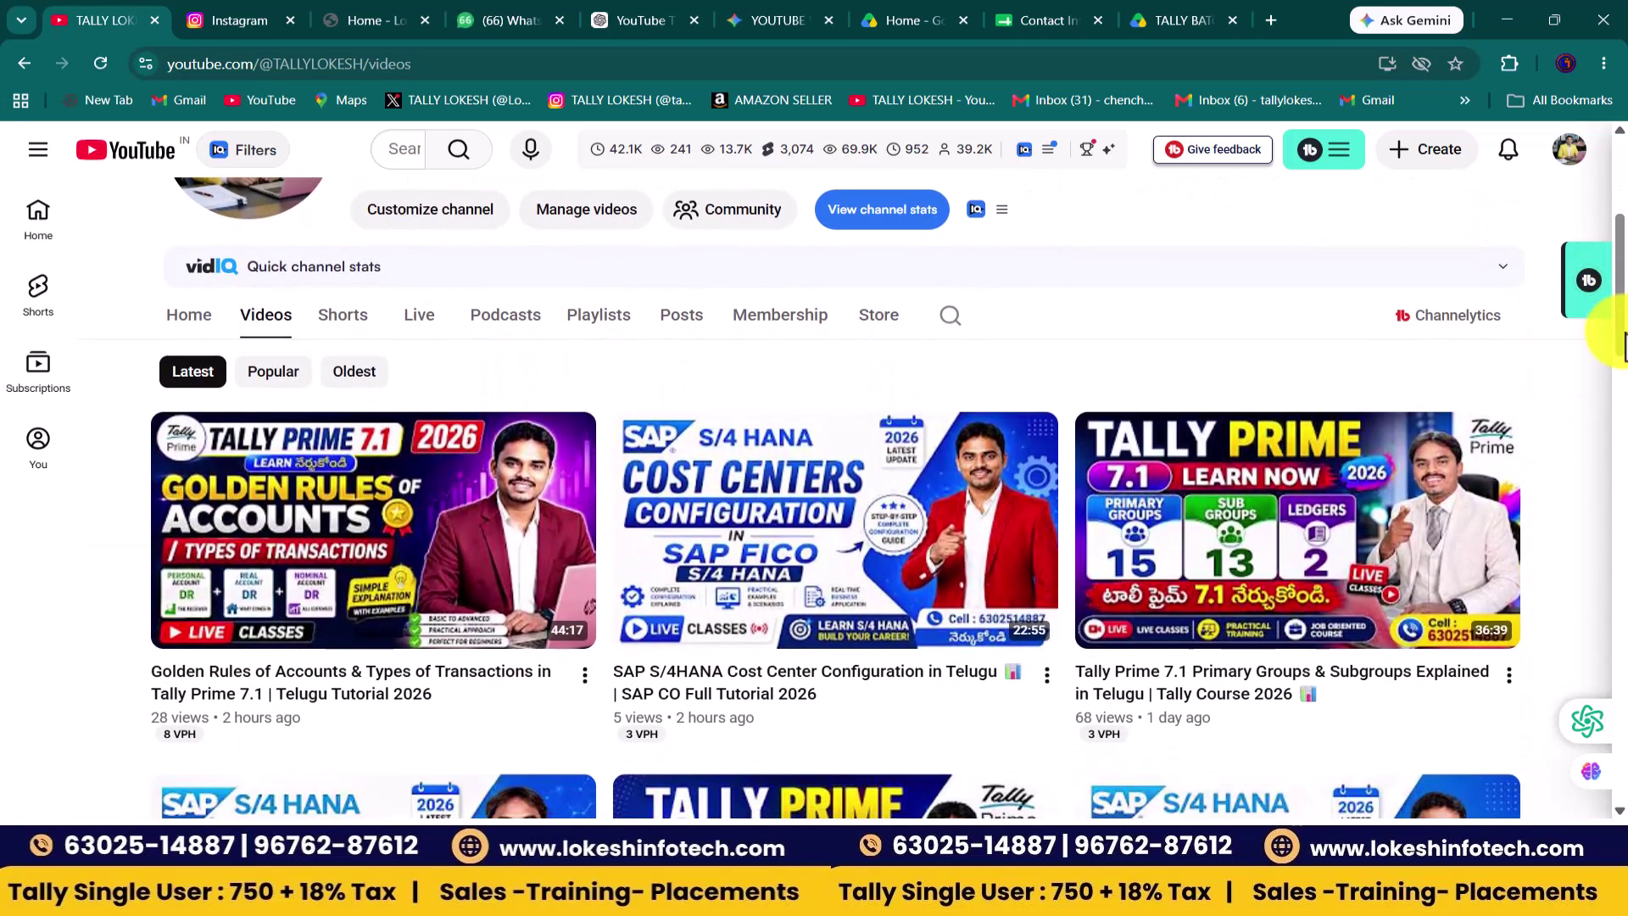
scroll(1623, 347, up, 4)
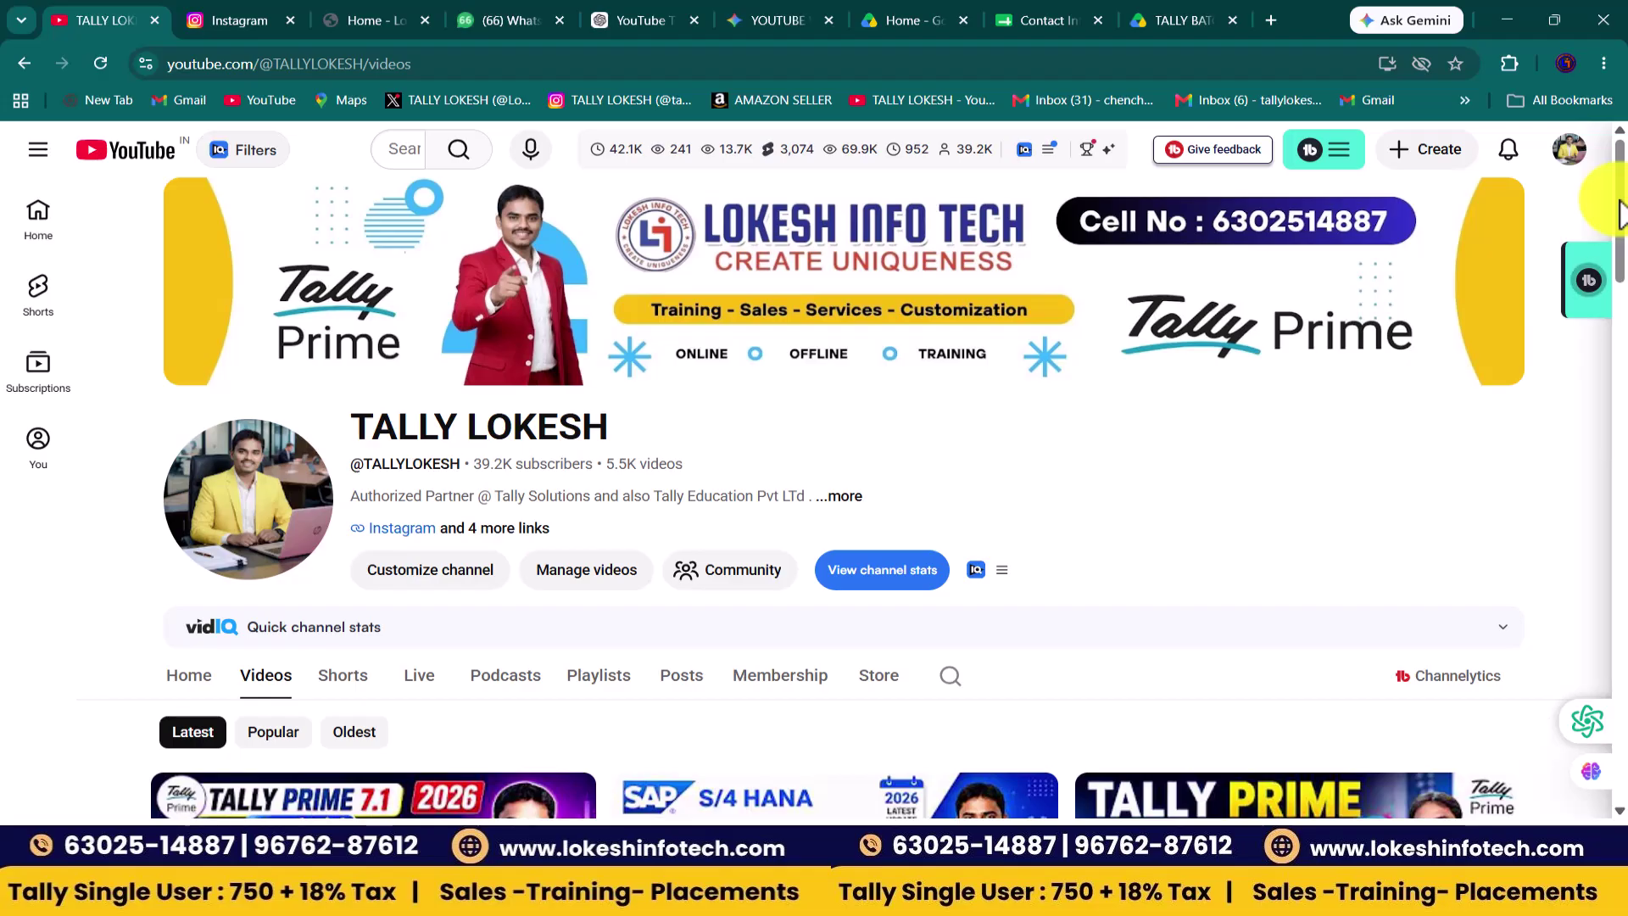
drag(1619, 212, 1615, 330)
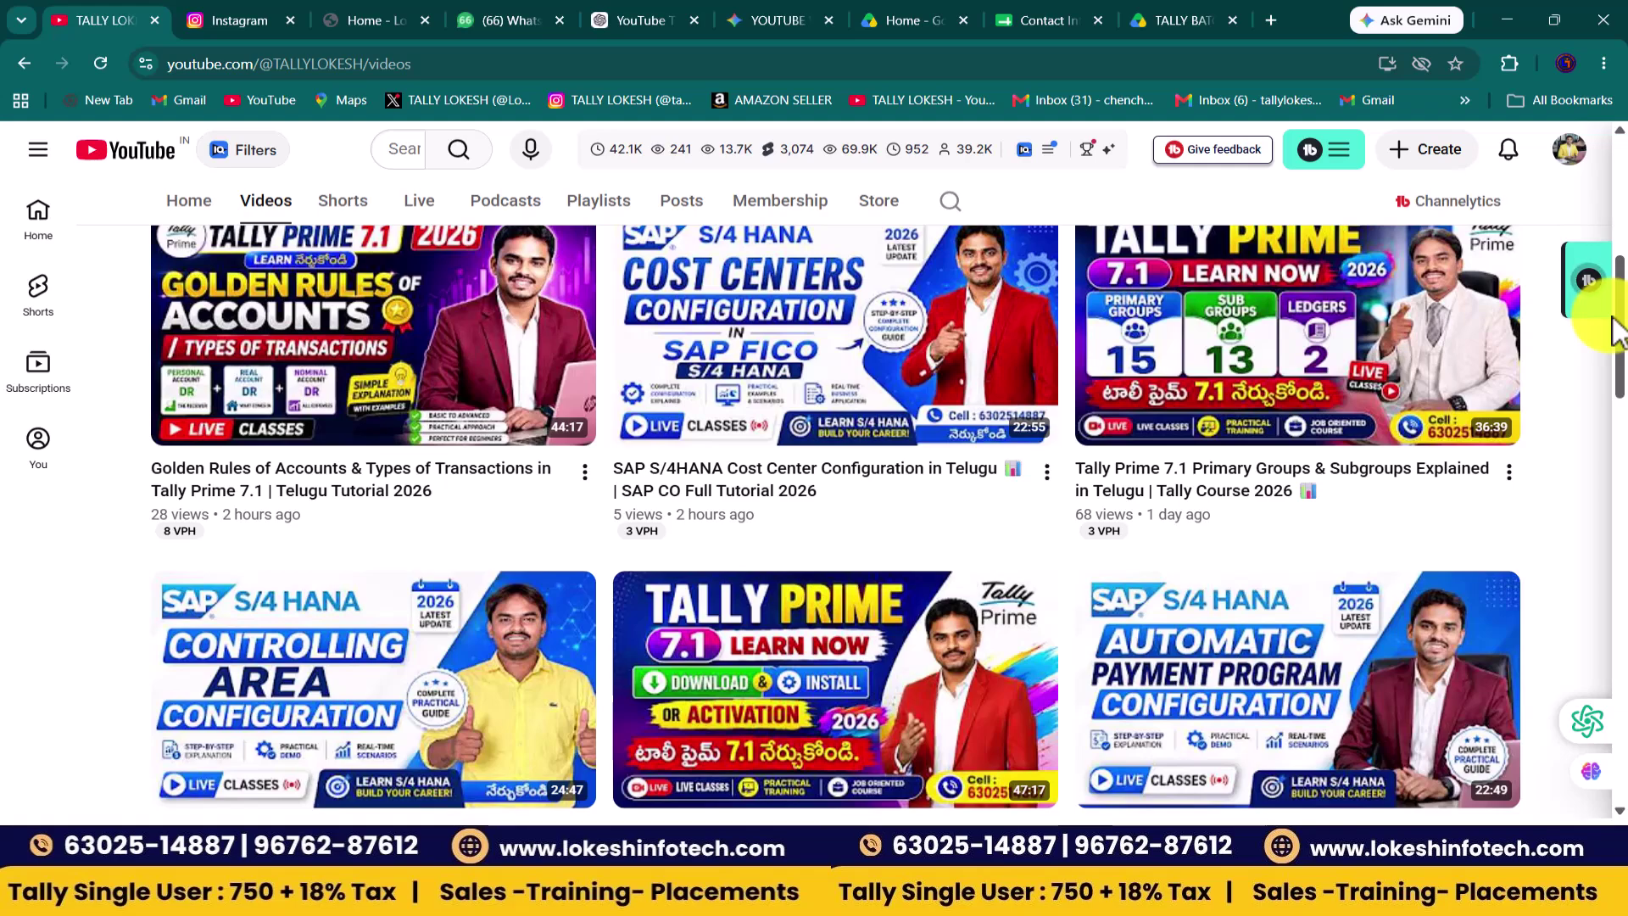
drag(1619, 318, 1617, 350)
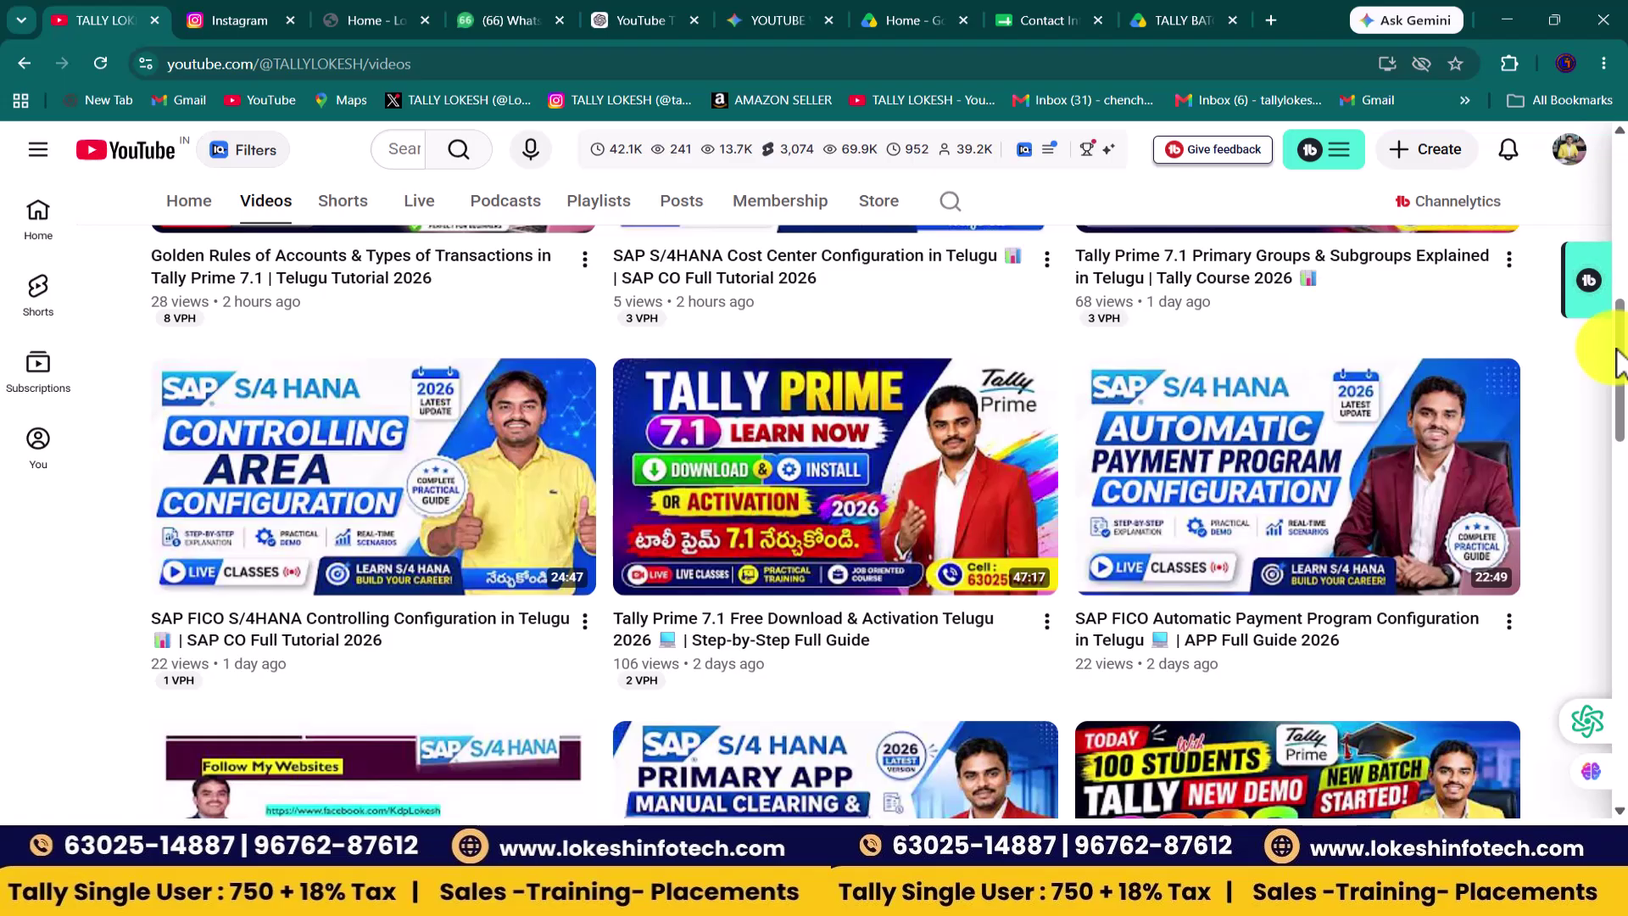
key(alt+Tab)
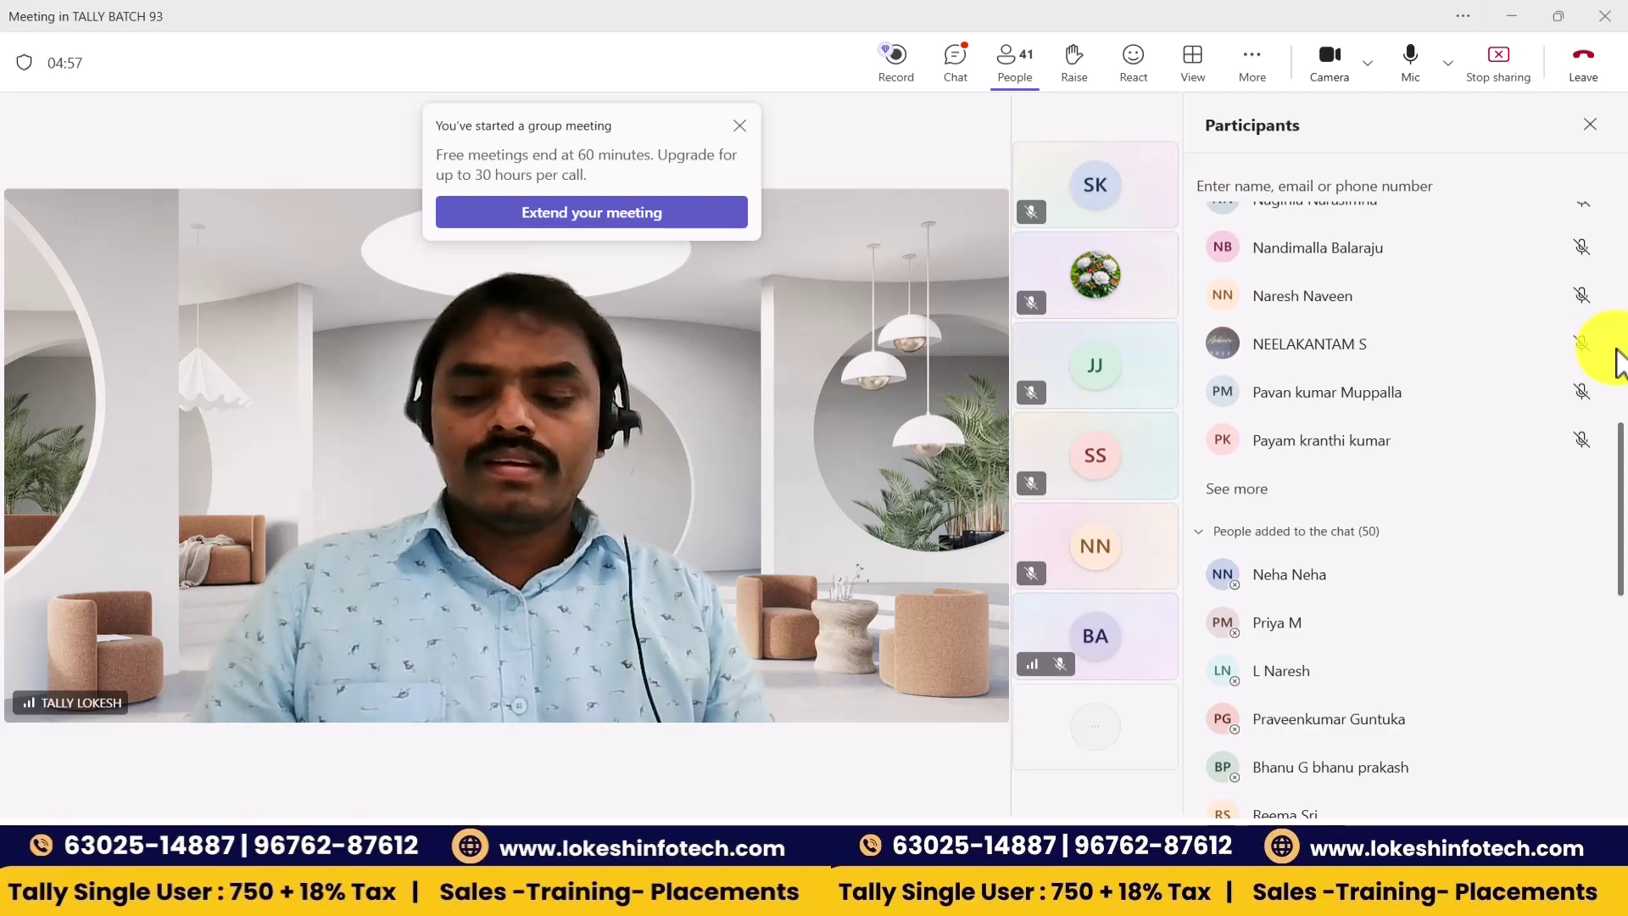
key(alt+Tab)
key(alt+Tab)
key(alt+Tab)
key(alt+Tab)
key(alt+Tab)
key(alt+Tab)
key(alt+Tab)
key(alt+Tab)
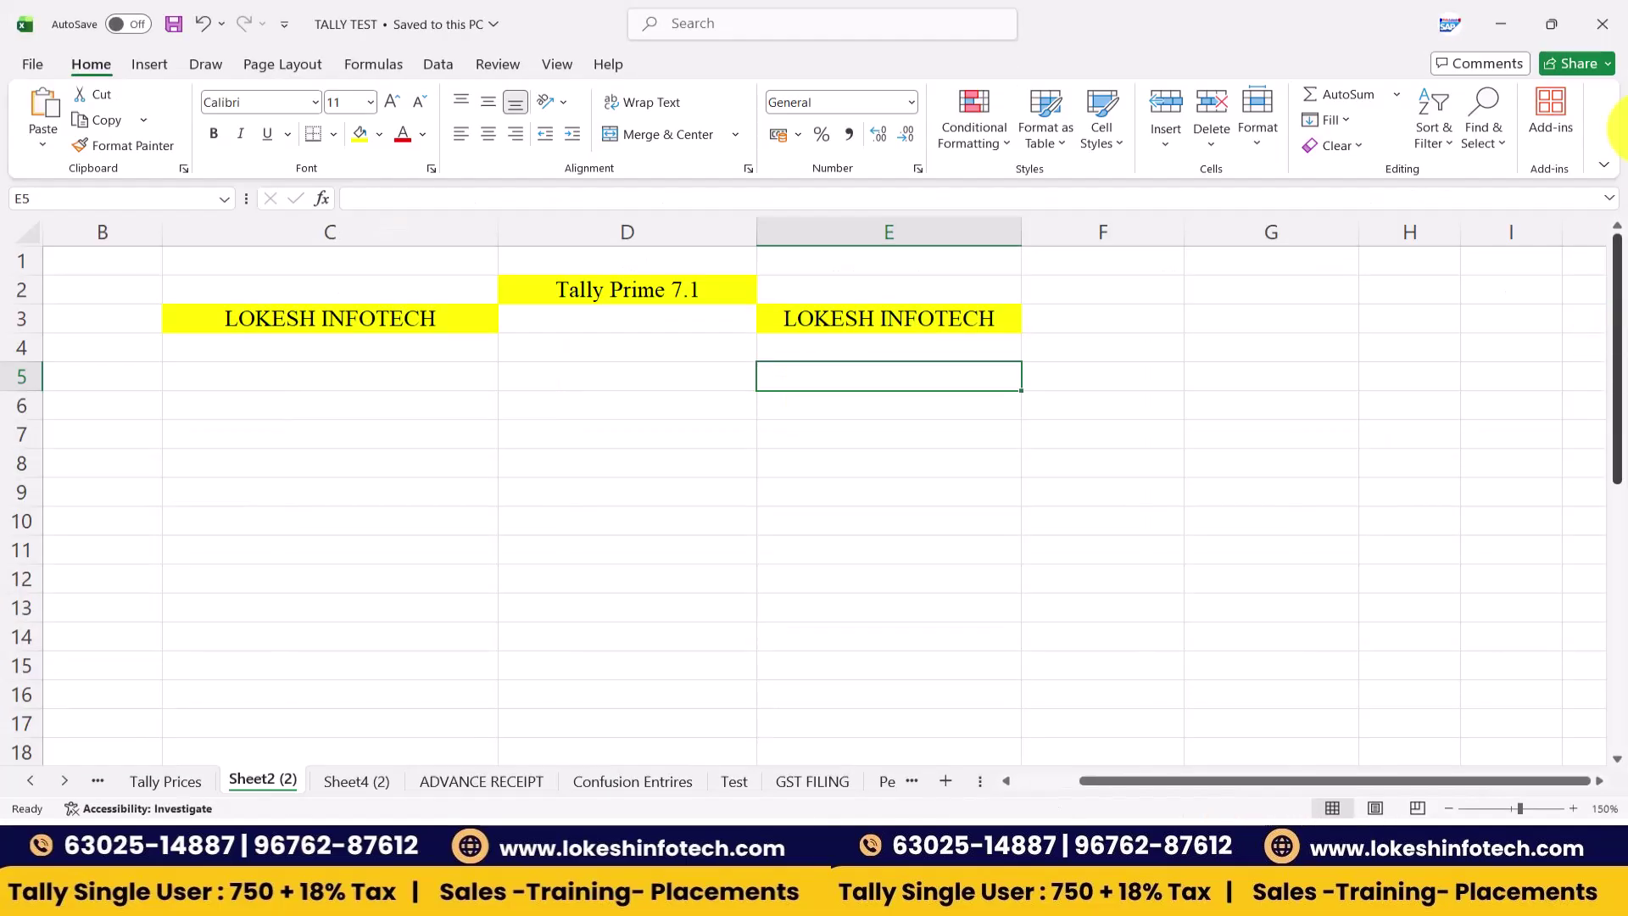
- Enter 'Finance Company' in C5 and 'Owner of the Persons' in C7
click(410, 386)
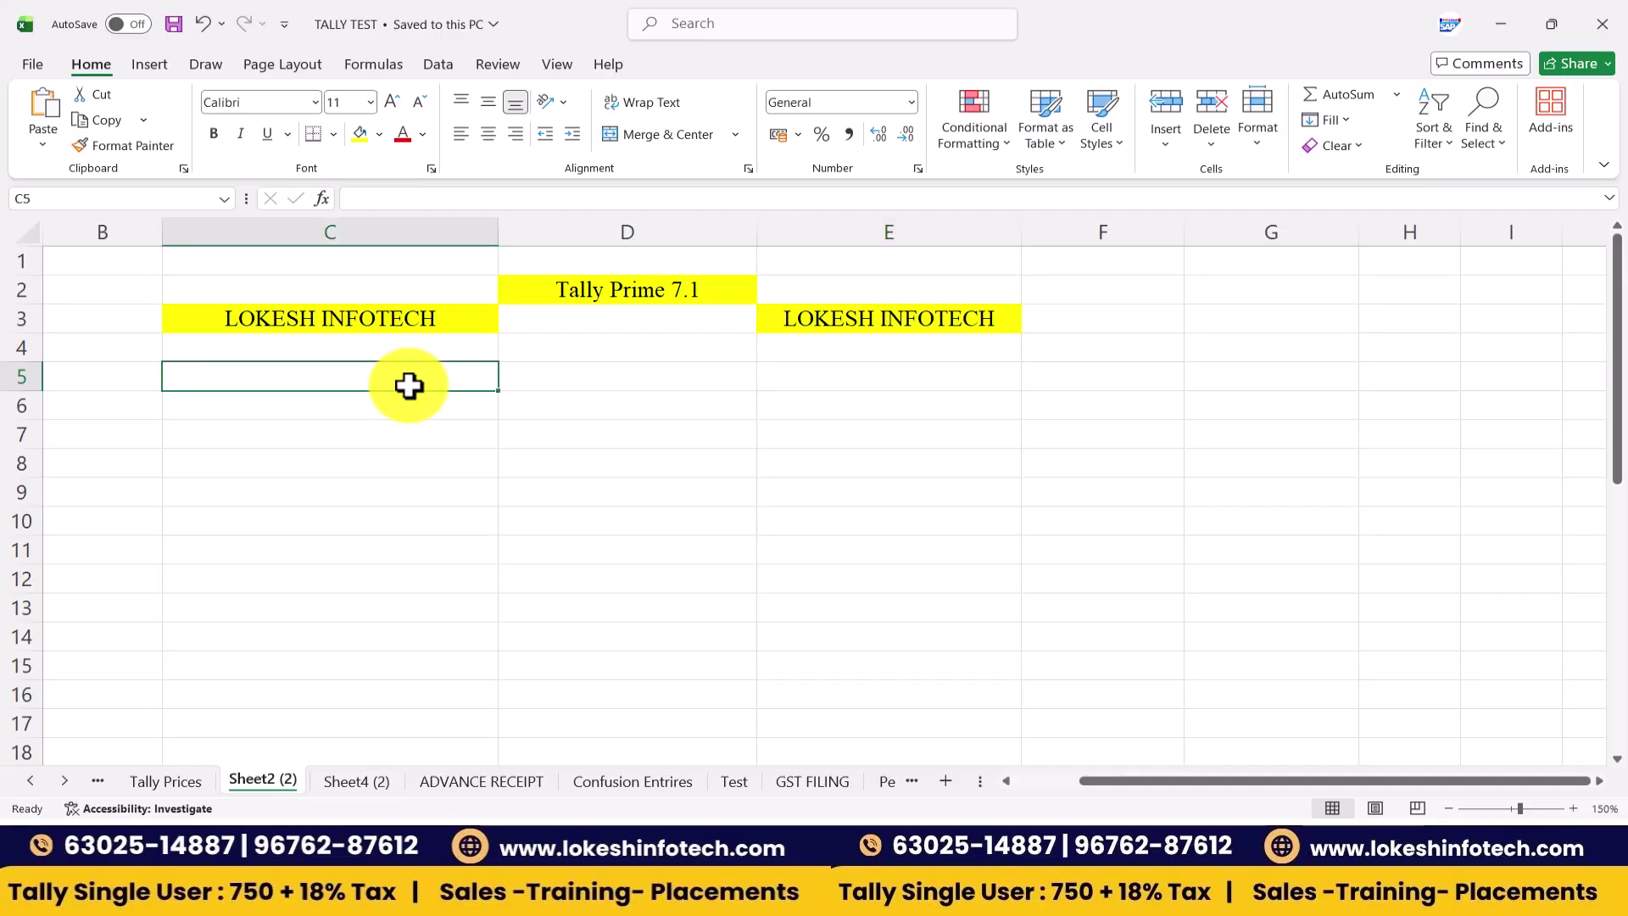
text(Fi)
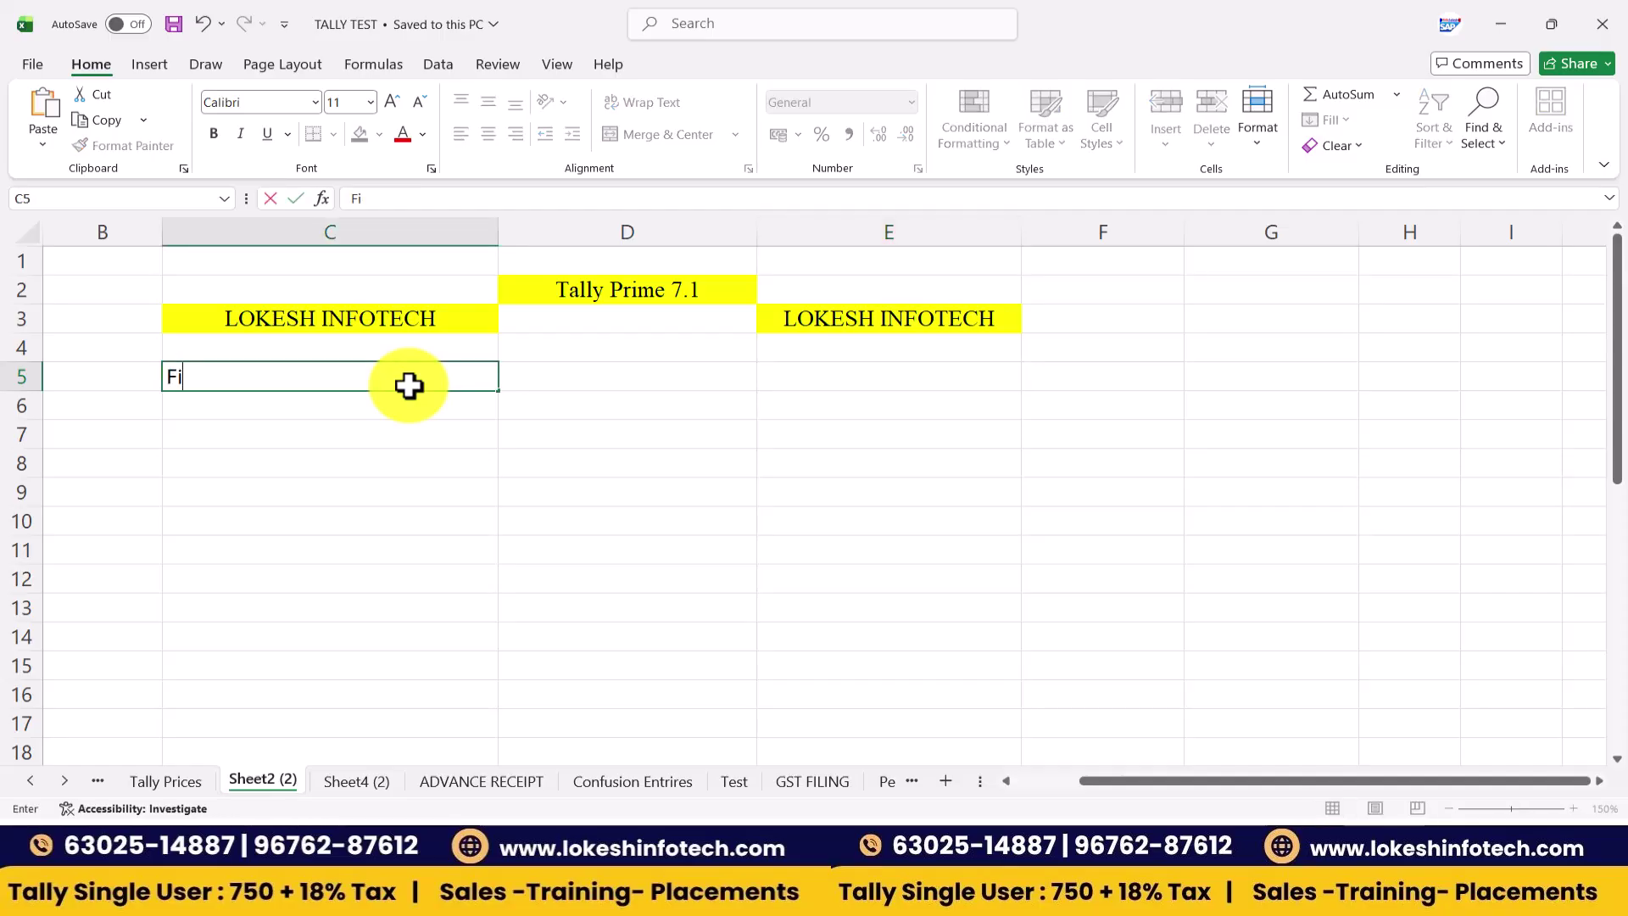
text(nance Company)
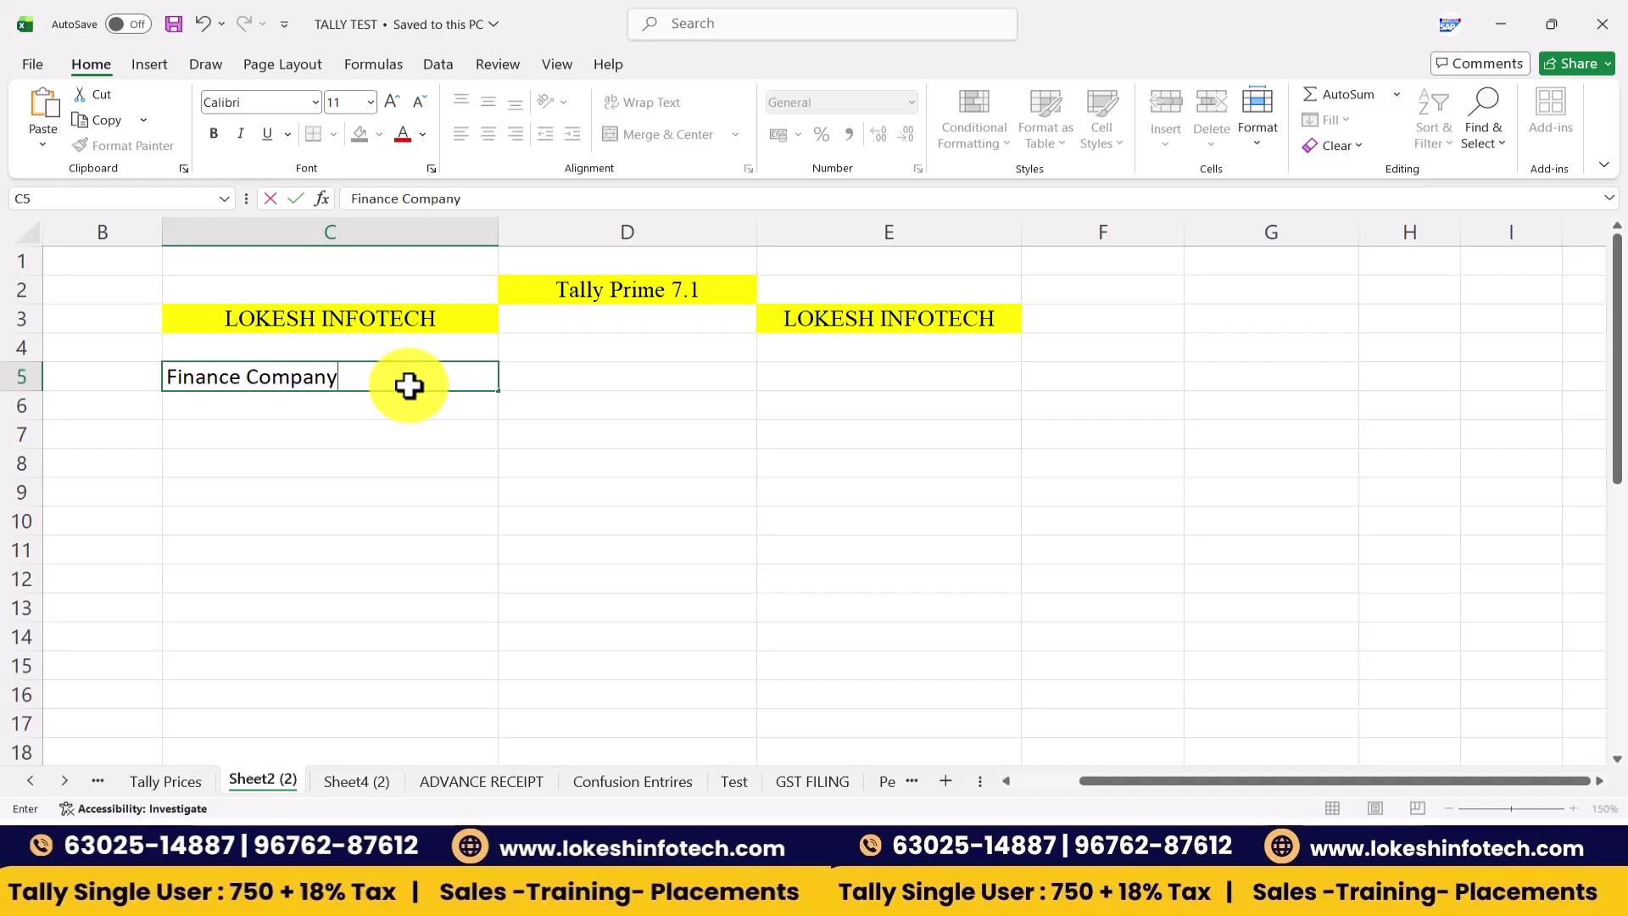
key(Return)
key(Return)
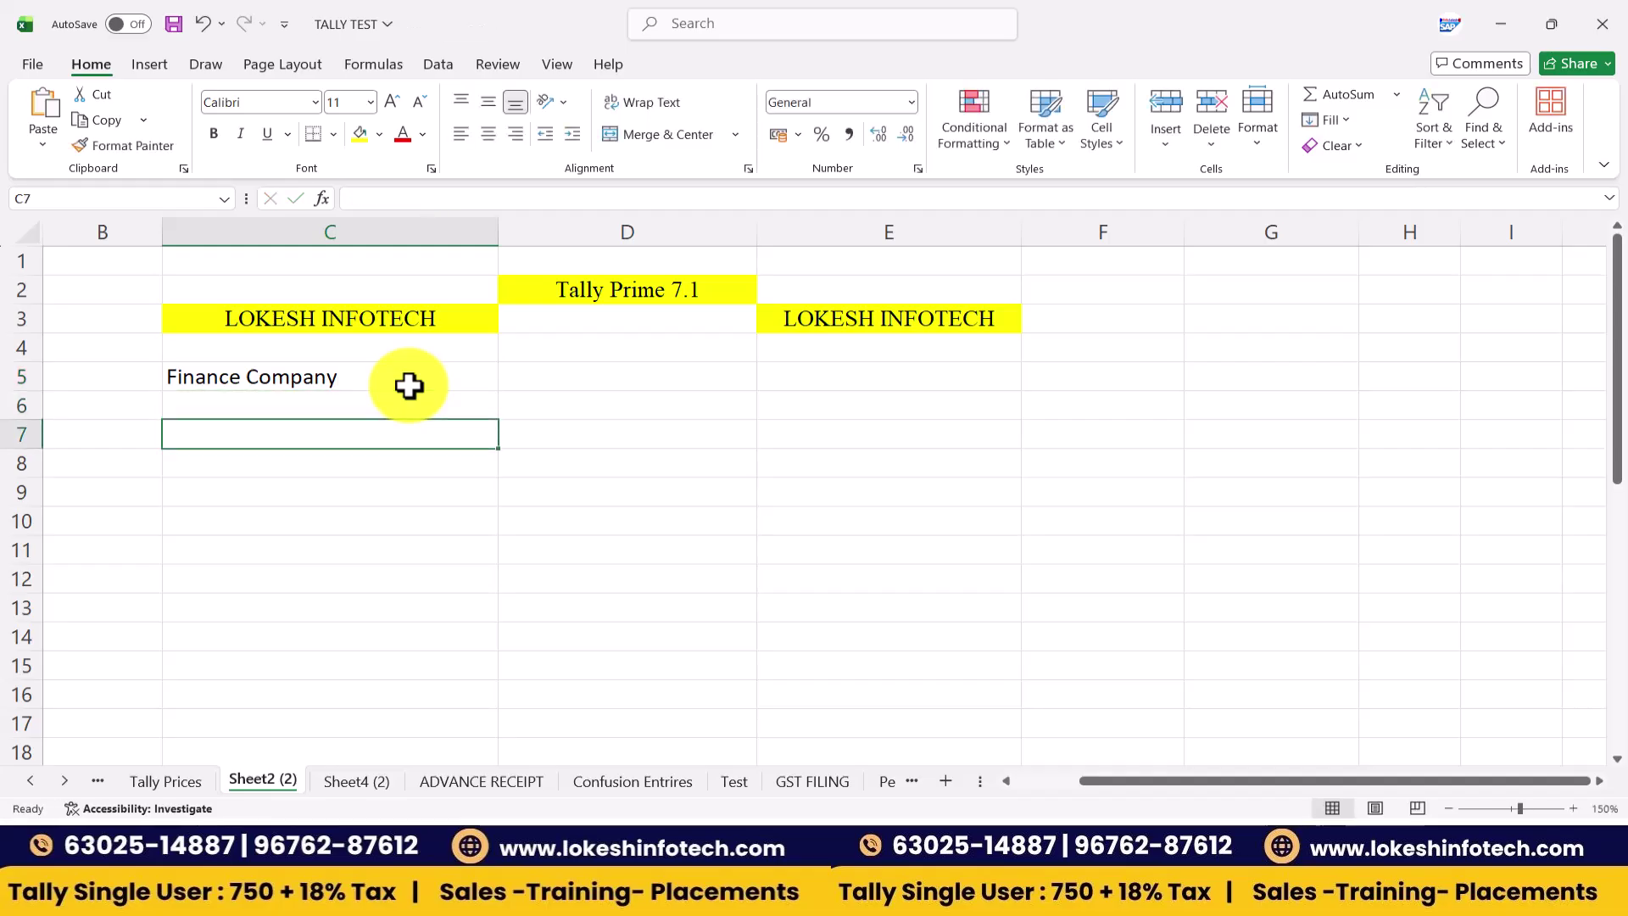
text(Owe)
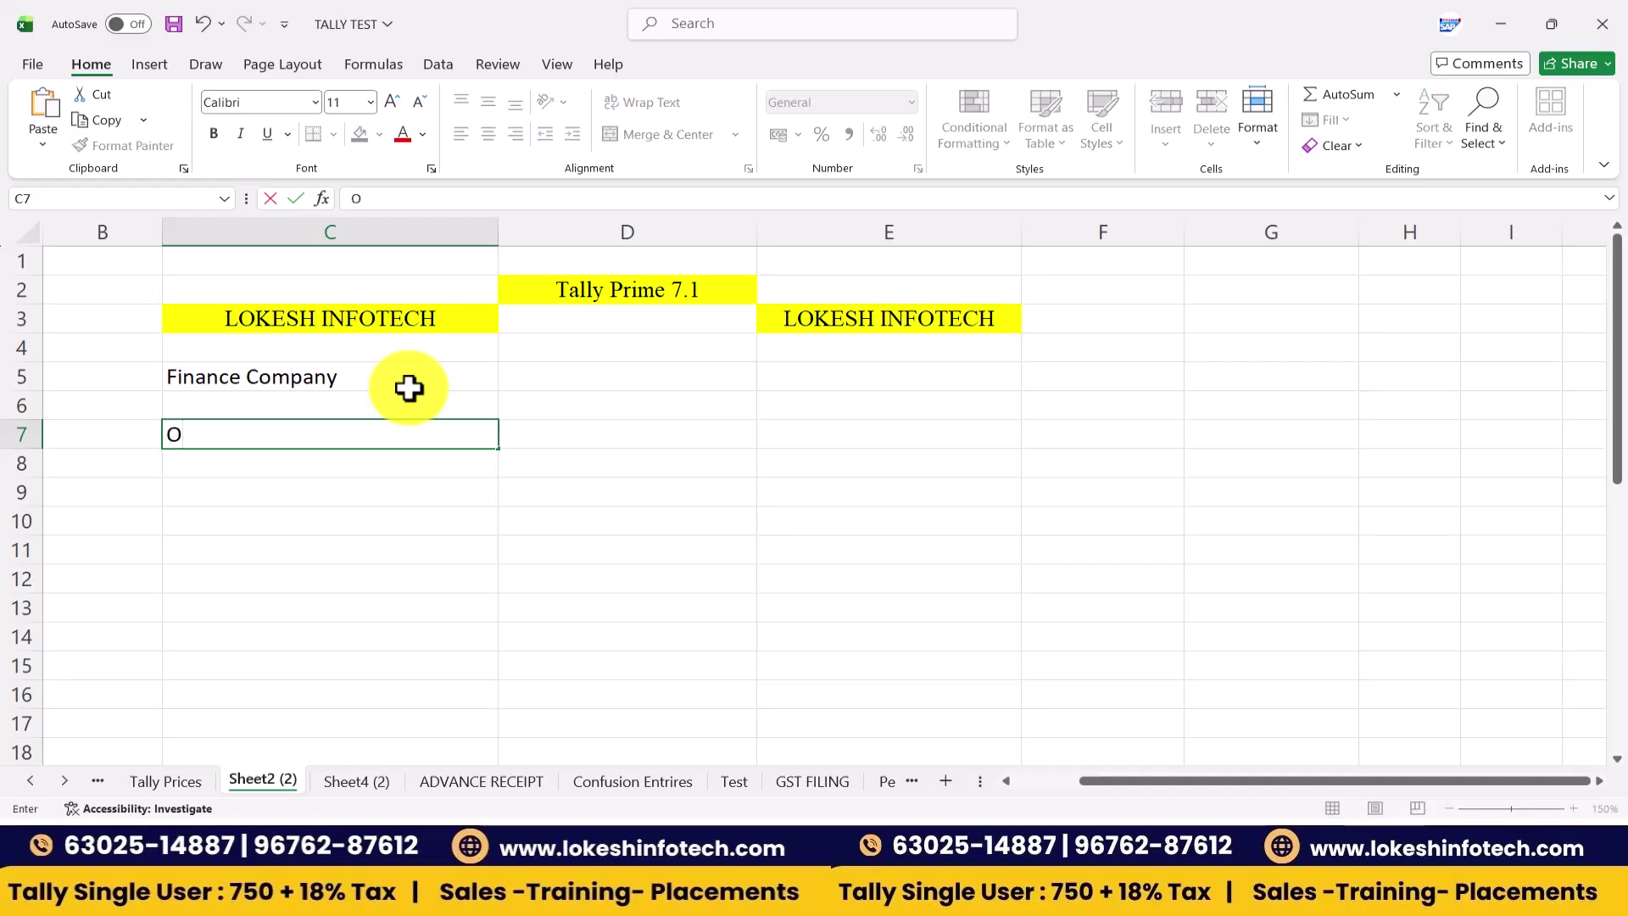
key(BackSpace)
text(ner of teh)
key(BackSpace)
key(BackSpace)
text(he )
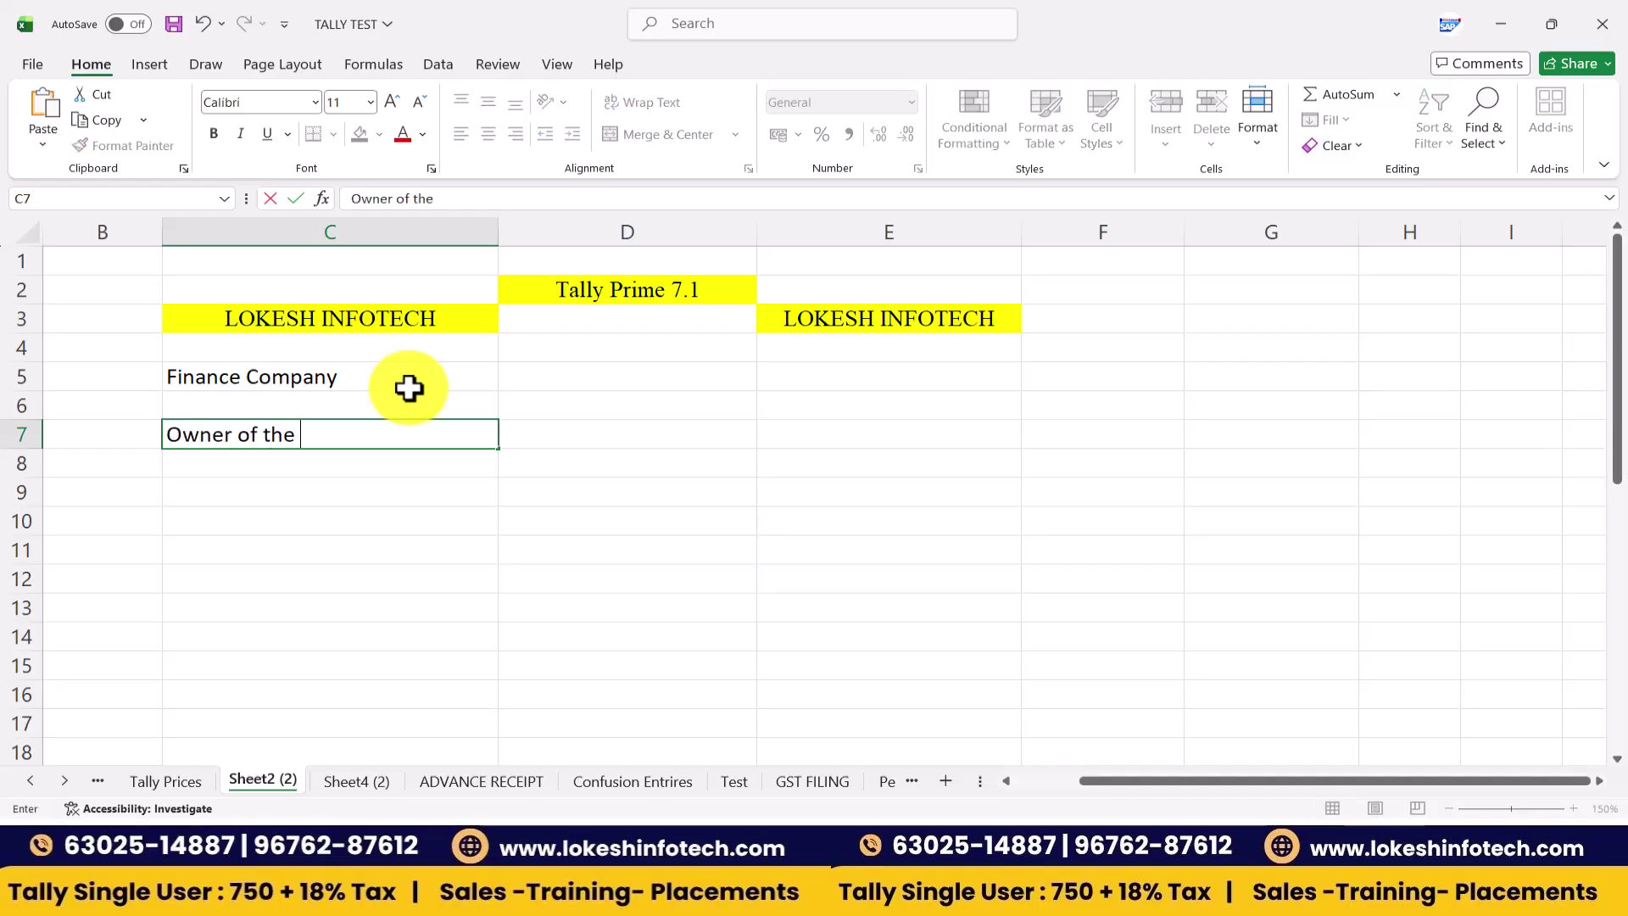
text(Persons)
key(Tab)
- Add the headings 'Interest Calculations' in D5 and 'India FY' in F5
key(Up)
key(Up)
text(I)
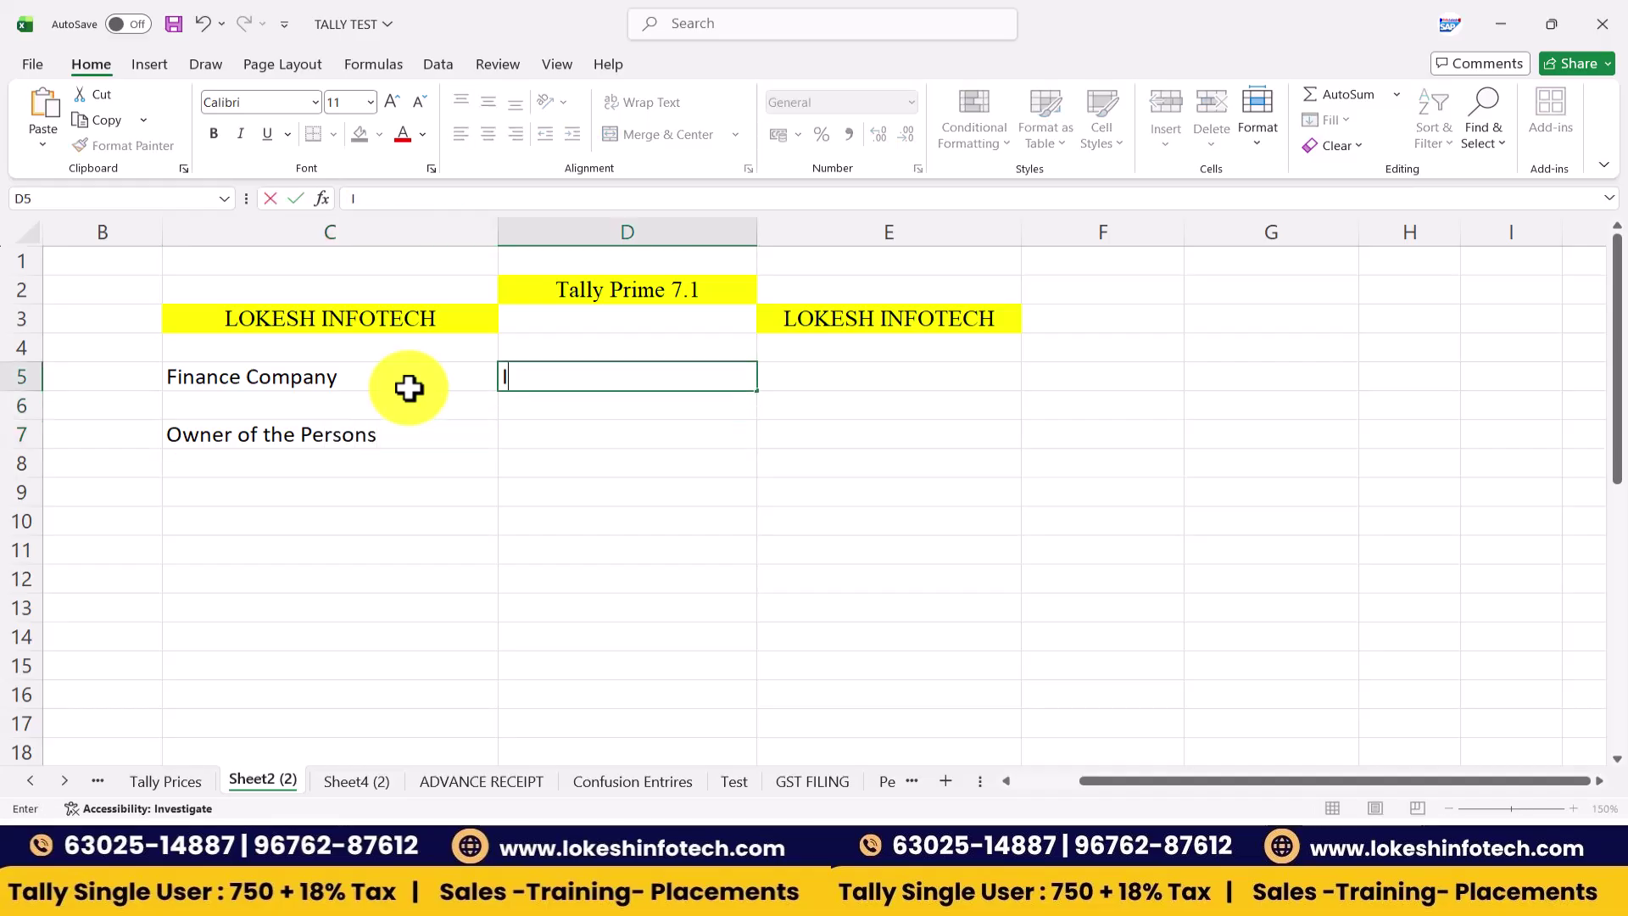
text(nterest Calculations)
key(Tab)
key(Tab)
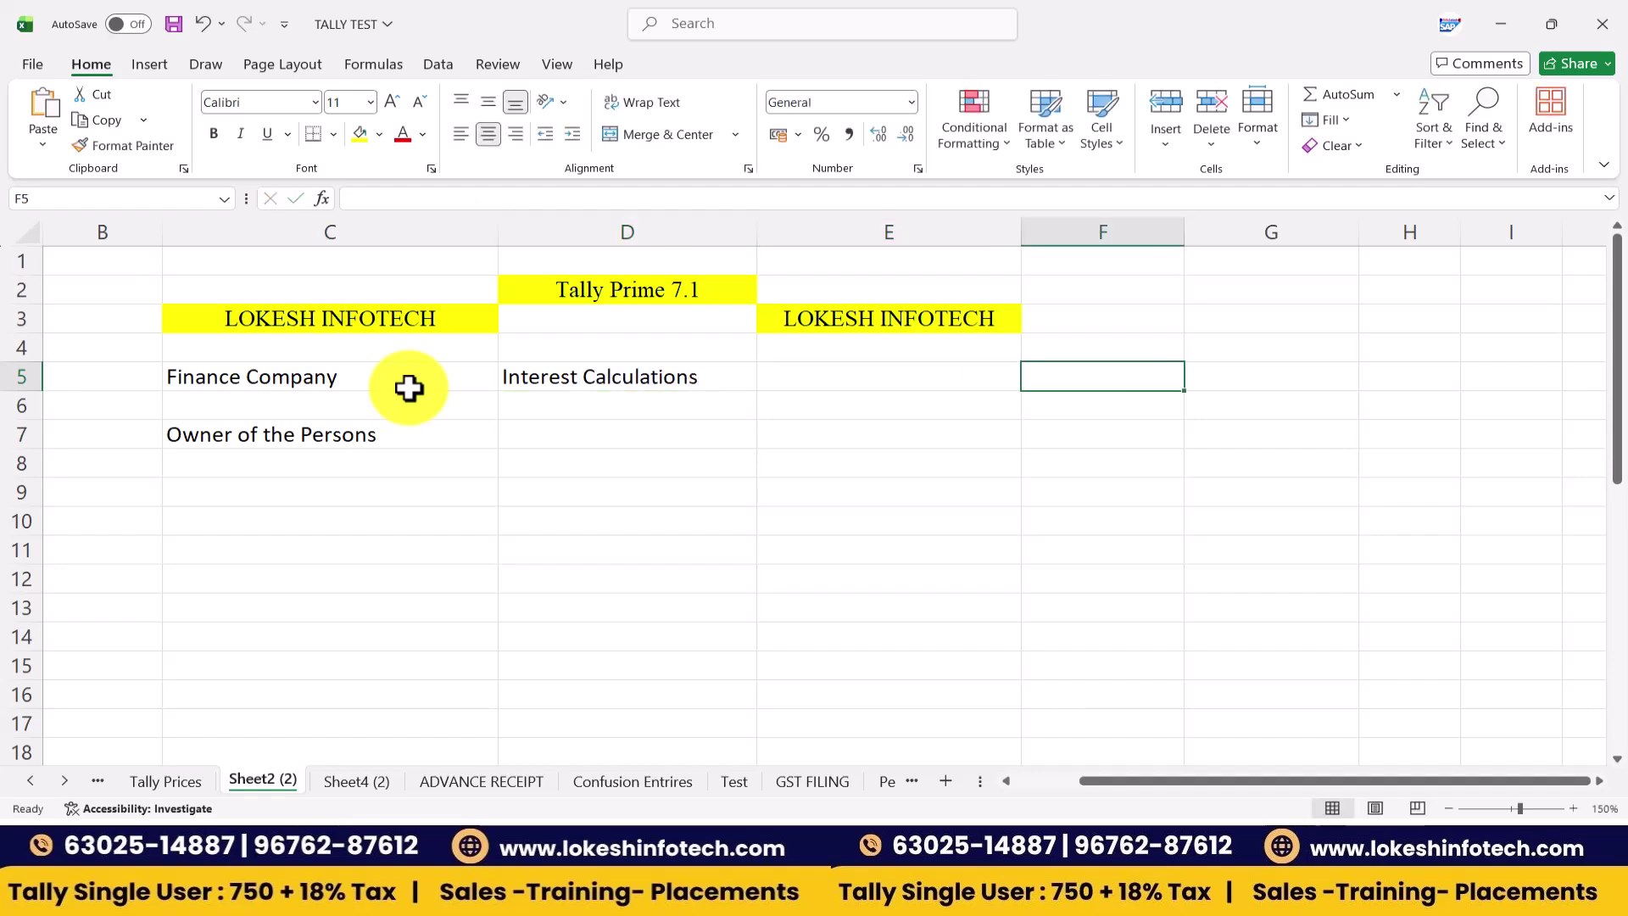
text(India FY)
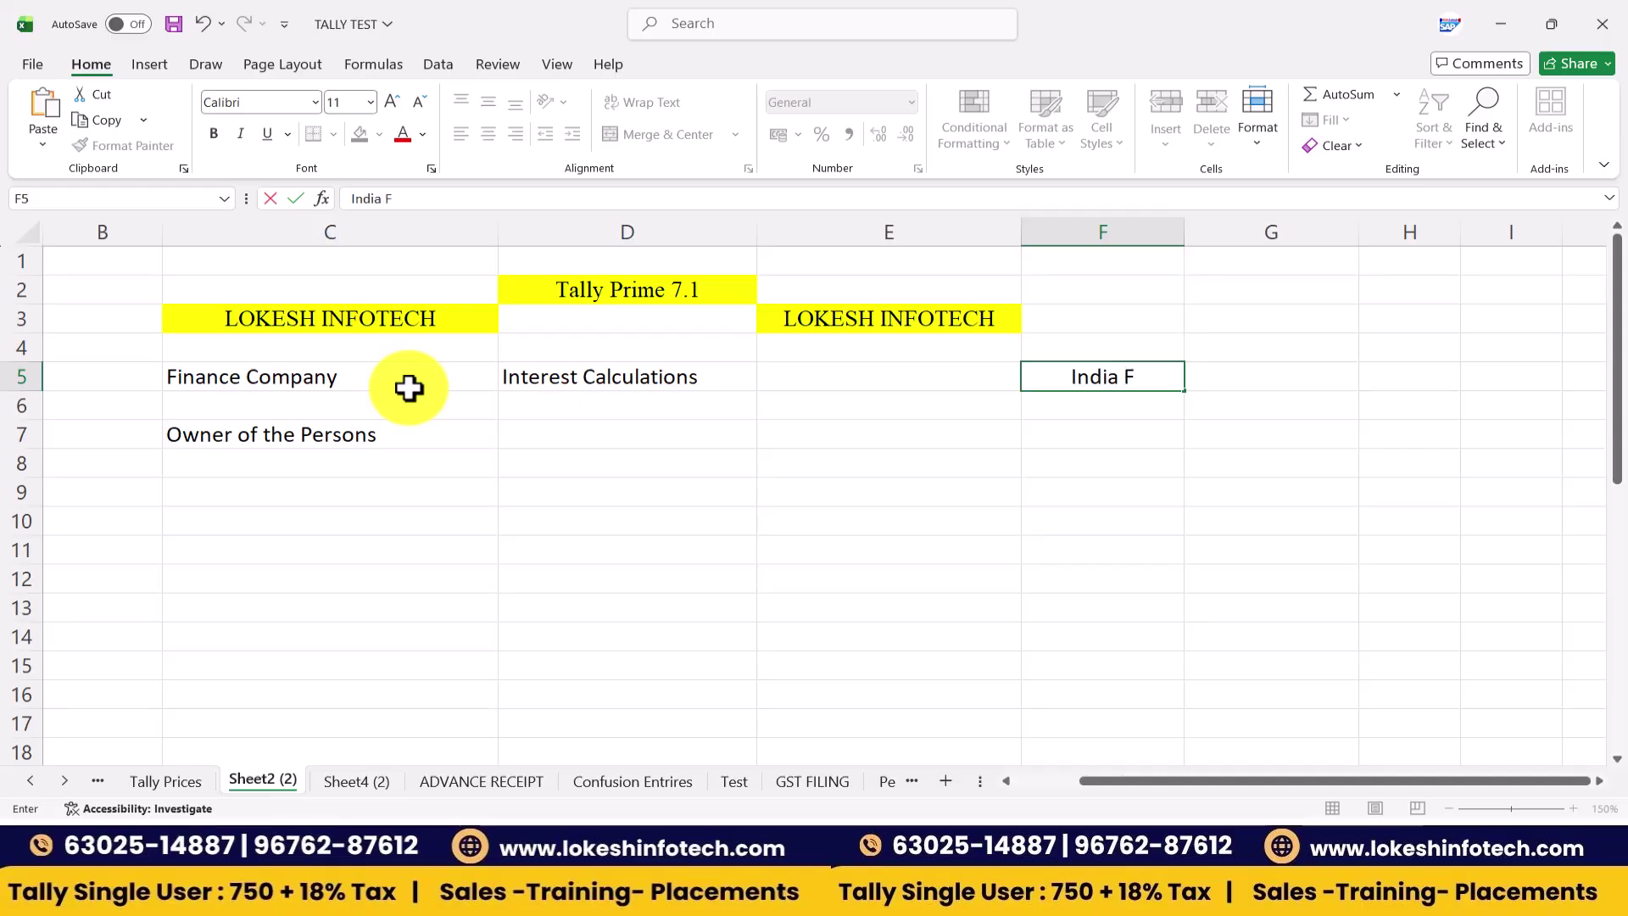
key(Return)
key(Return)
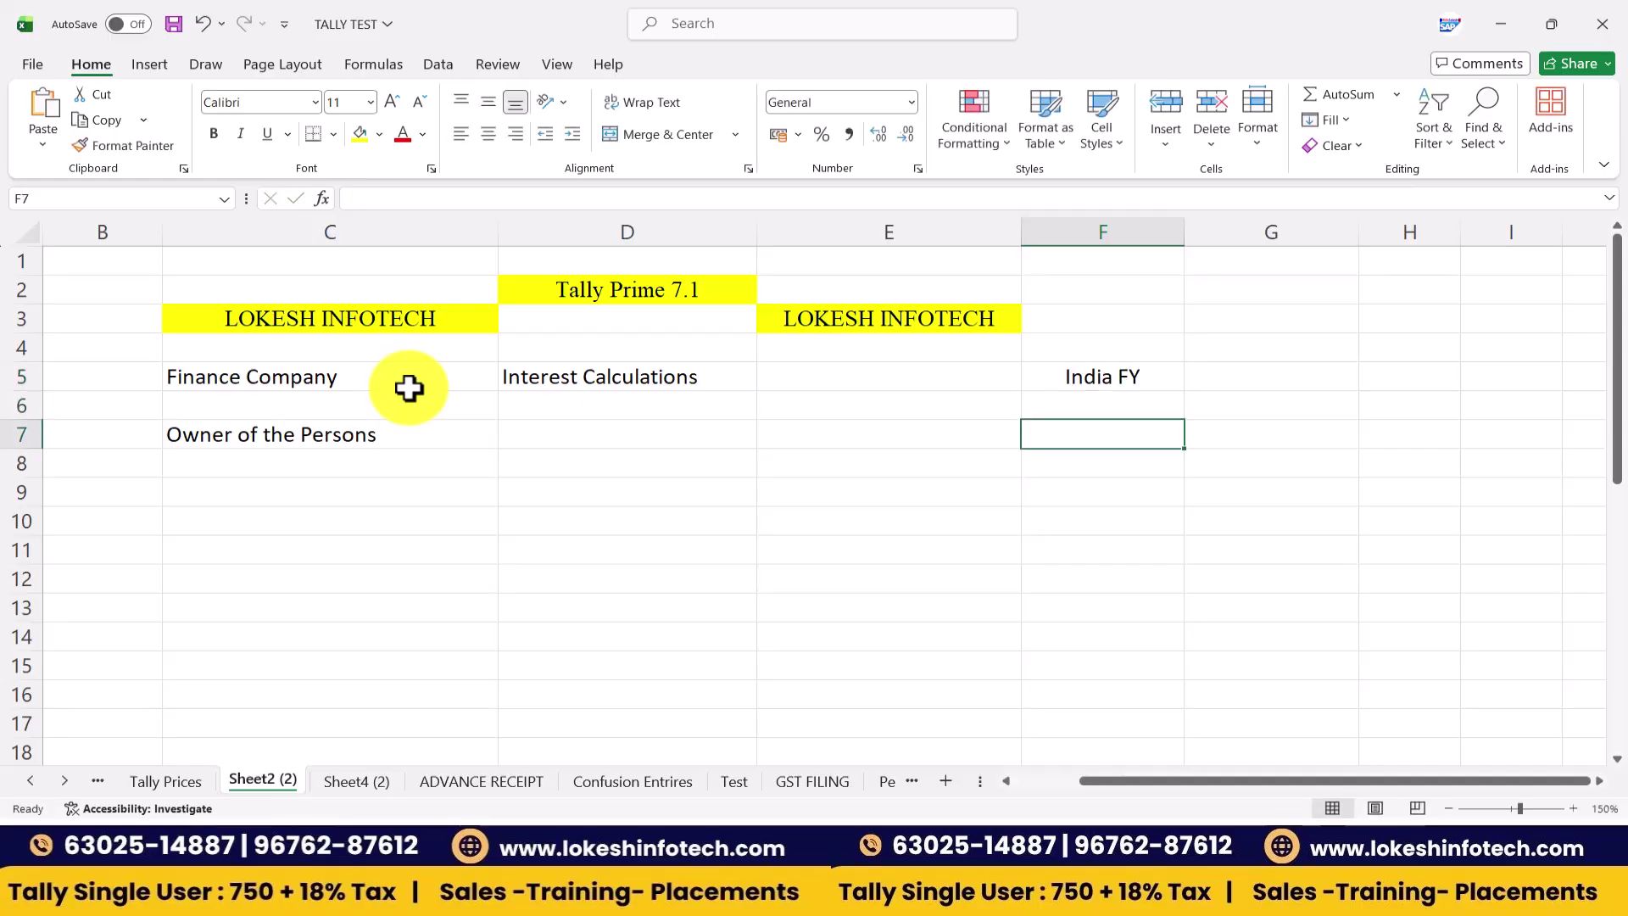
- Enter the period 01-04-2026 to 31-03-2027 and label it '12 Months' in G9
text(1-04-2026)
key(Return)
key(Return)
key(Return)
text(31-03-2027)
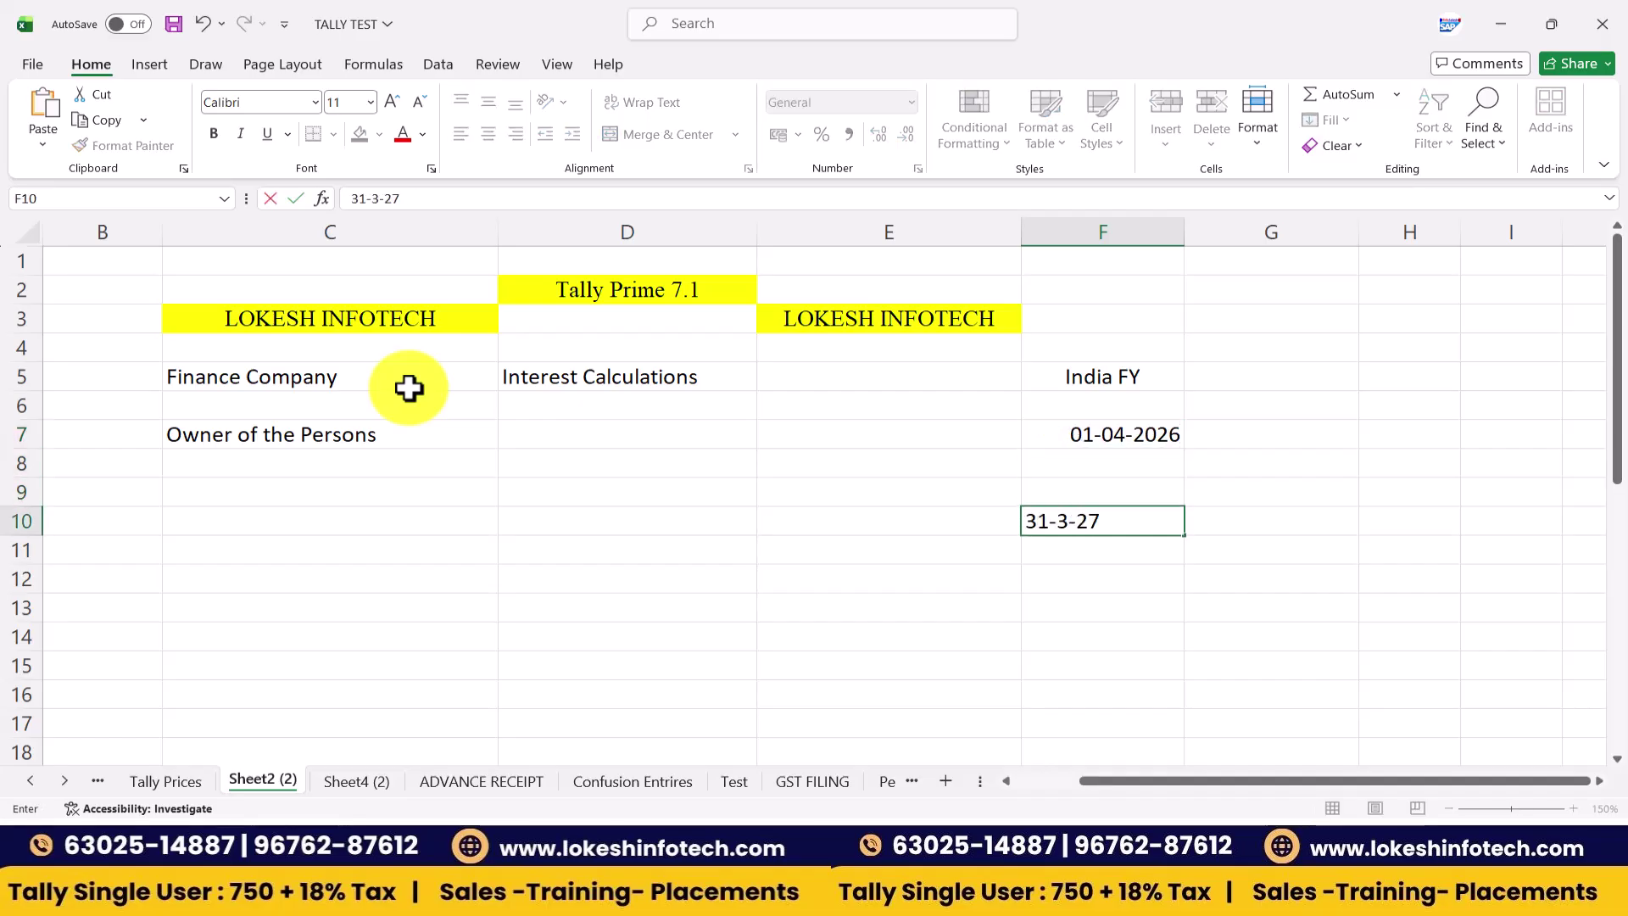
key(Tab)
key(Up)
text(12)
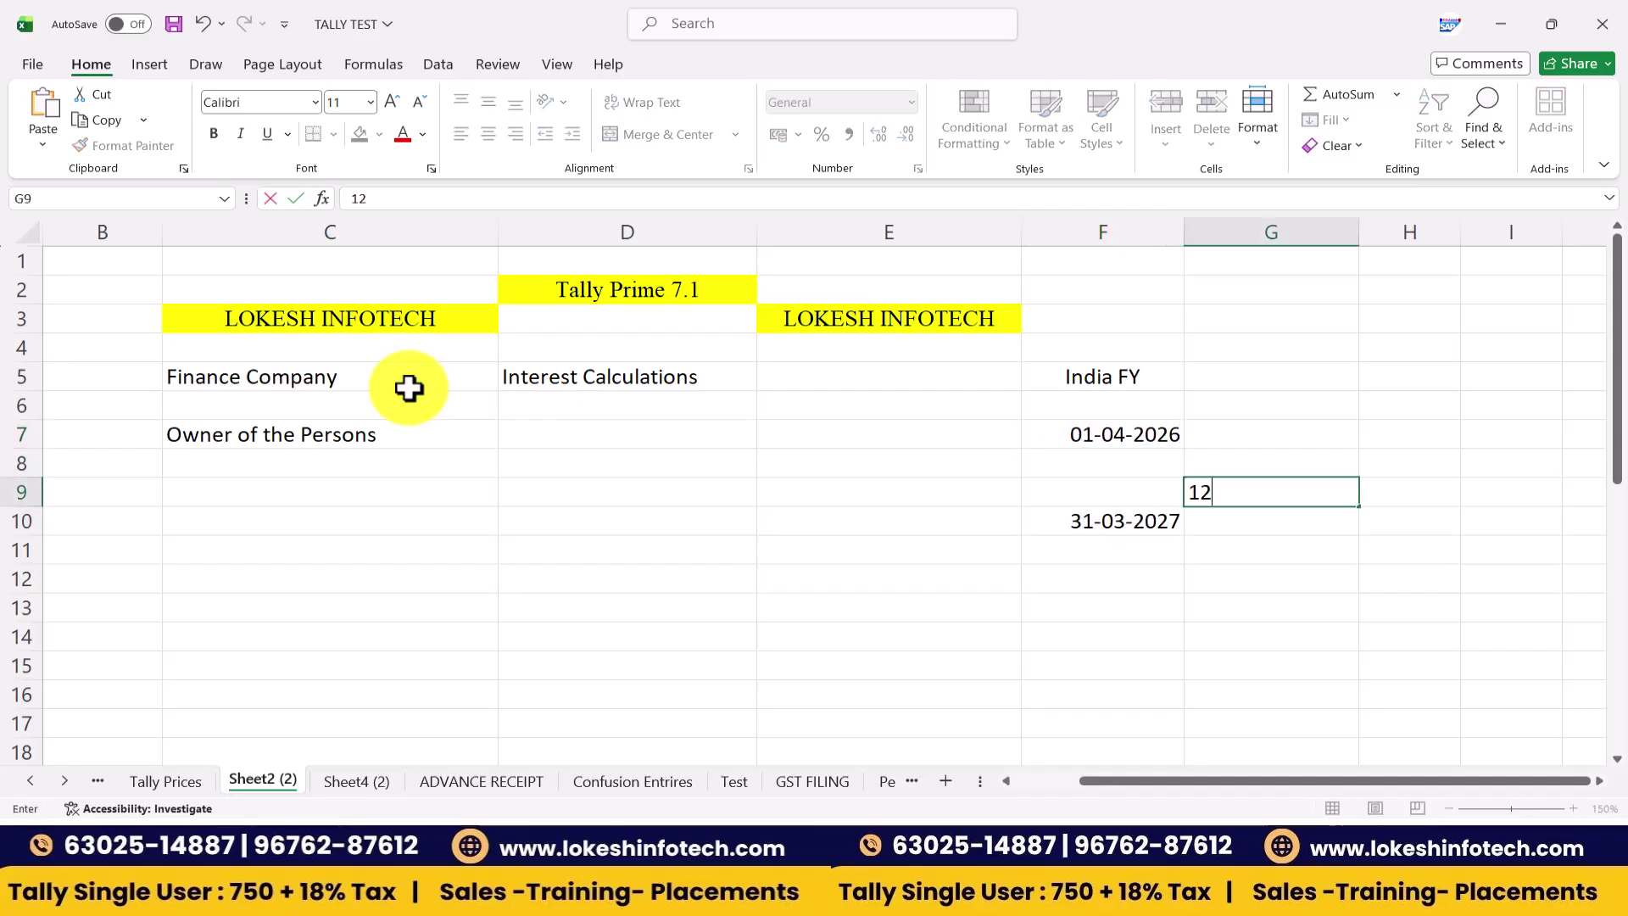
text( Months)
key(Return)
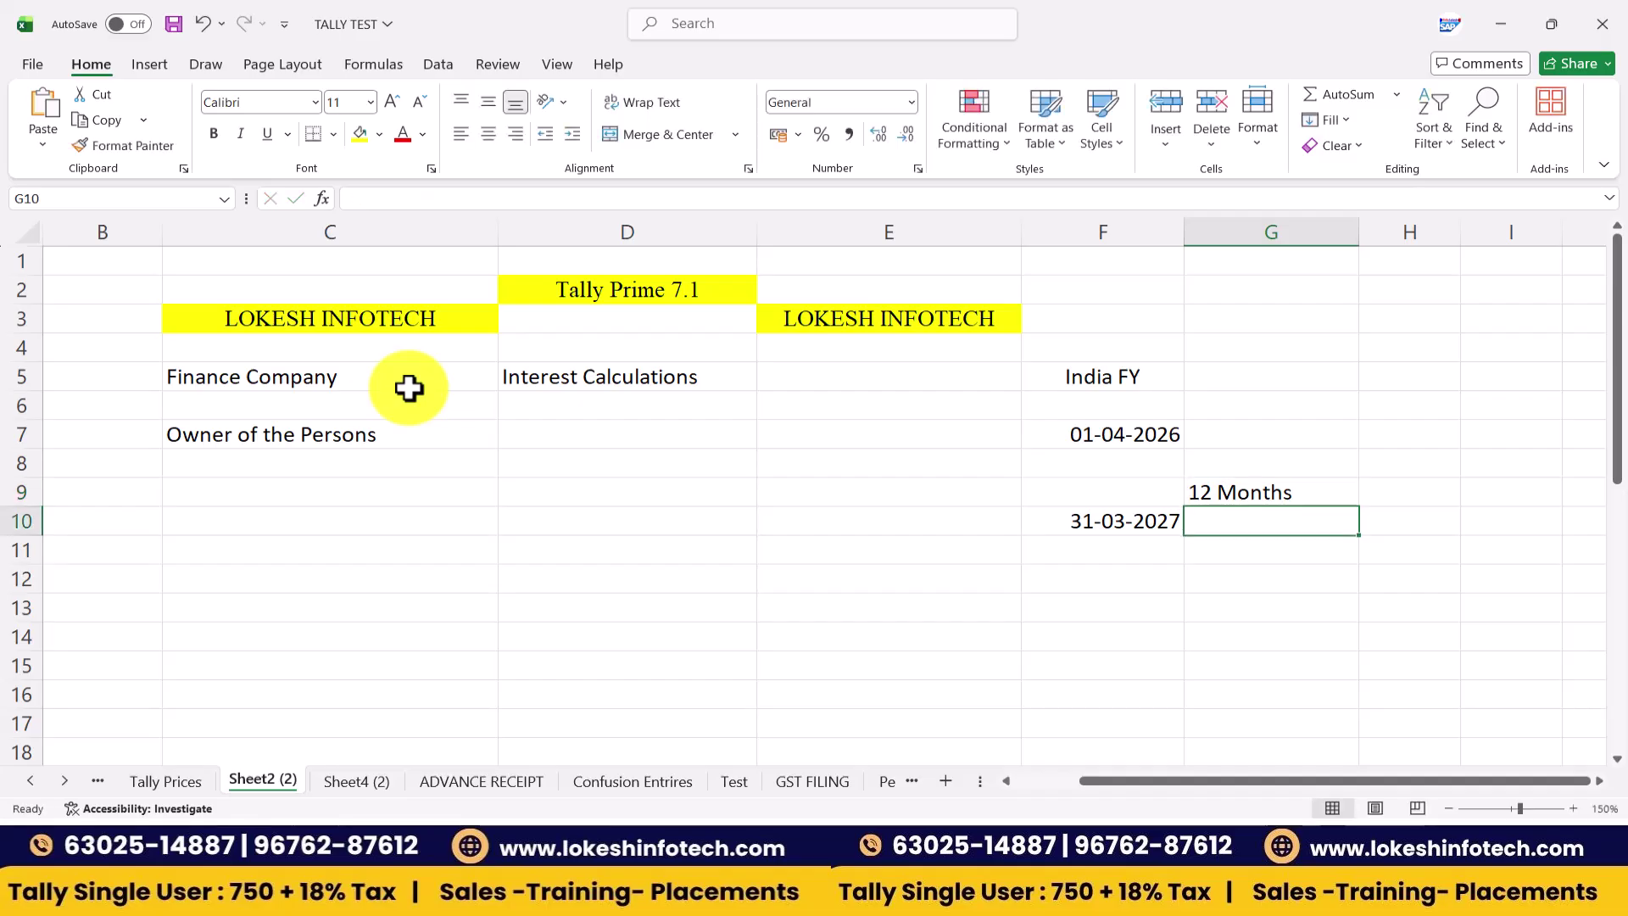
key(Left)
key(Left)
key(Left)
key(Left)
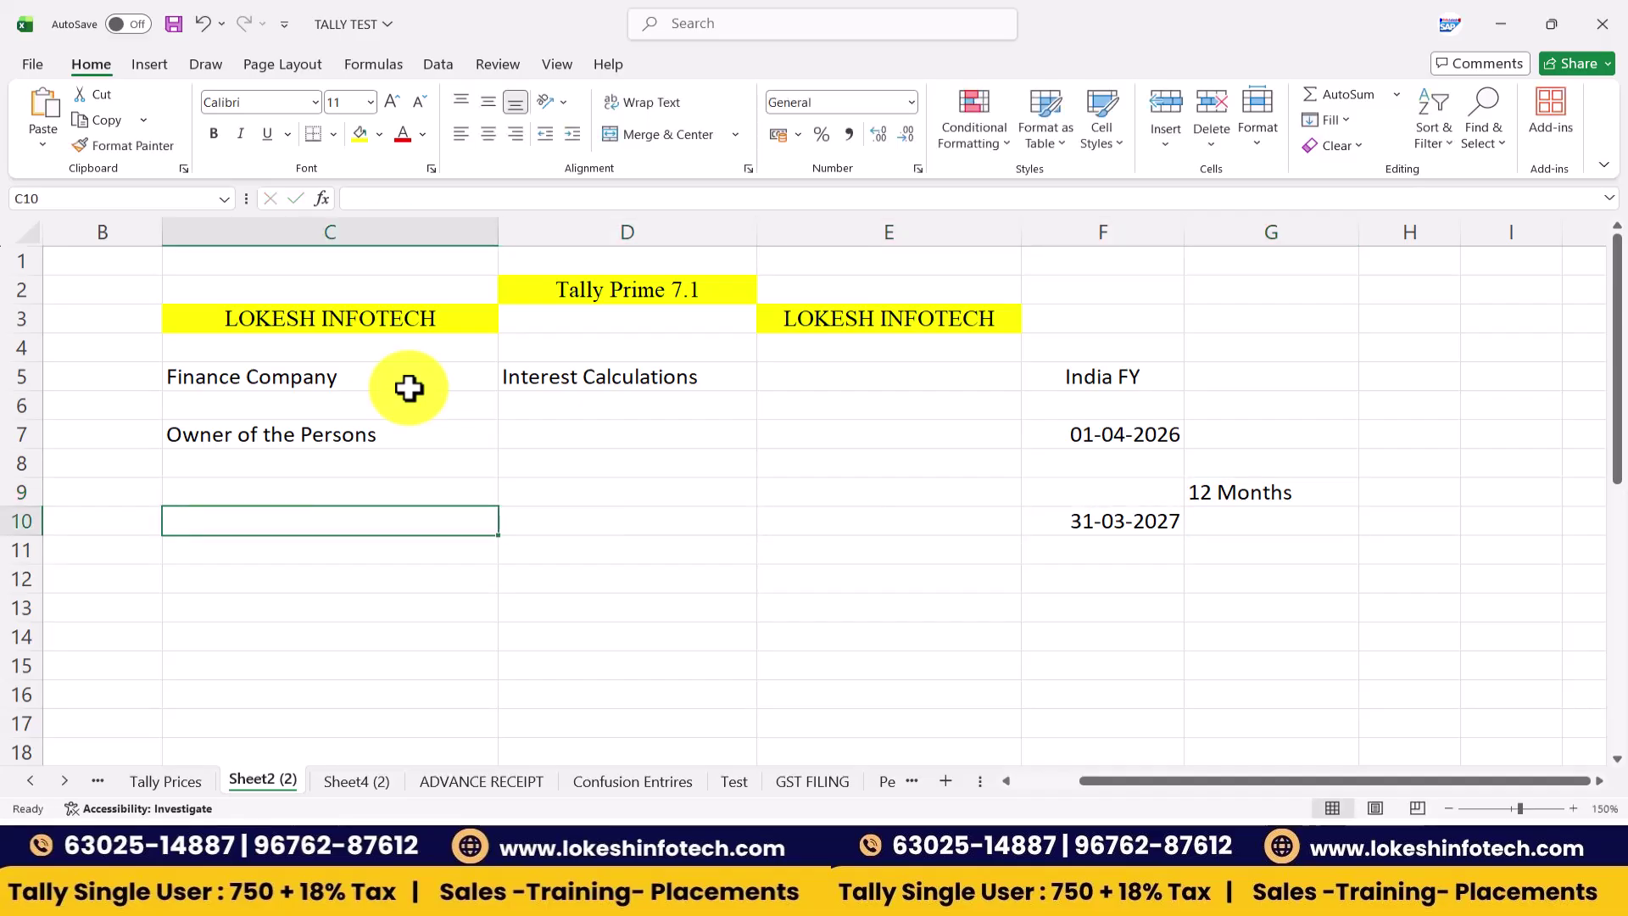
- Enter the partner labels 'Kailash Capital' in C10 and 'Divya Capital' in C12
text(Kail)
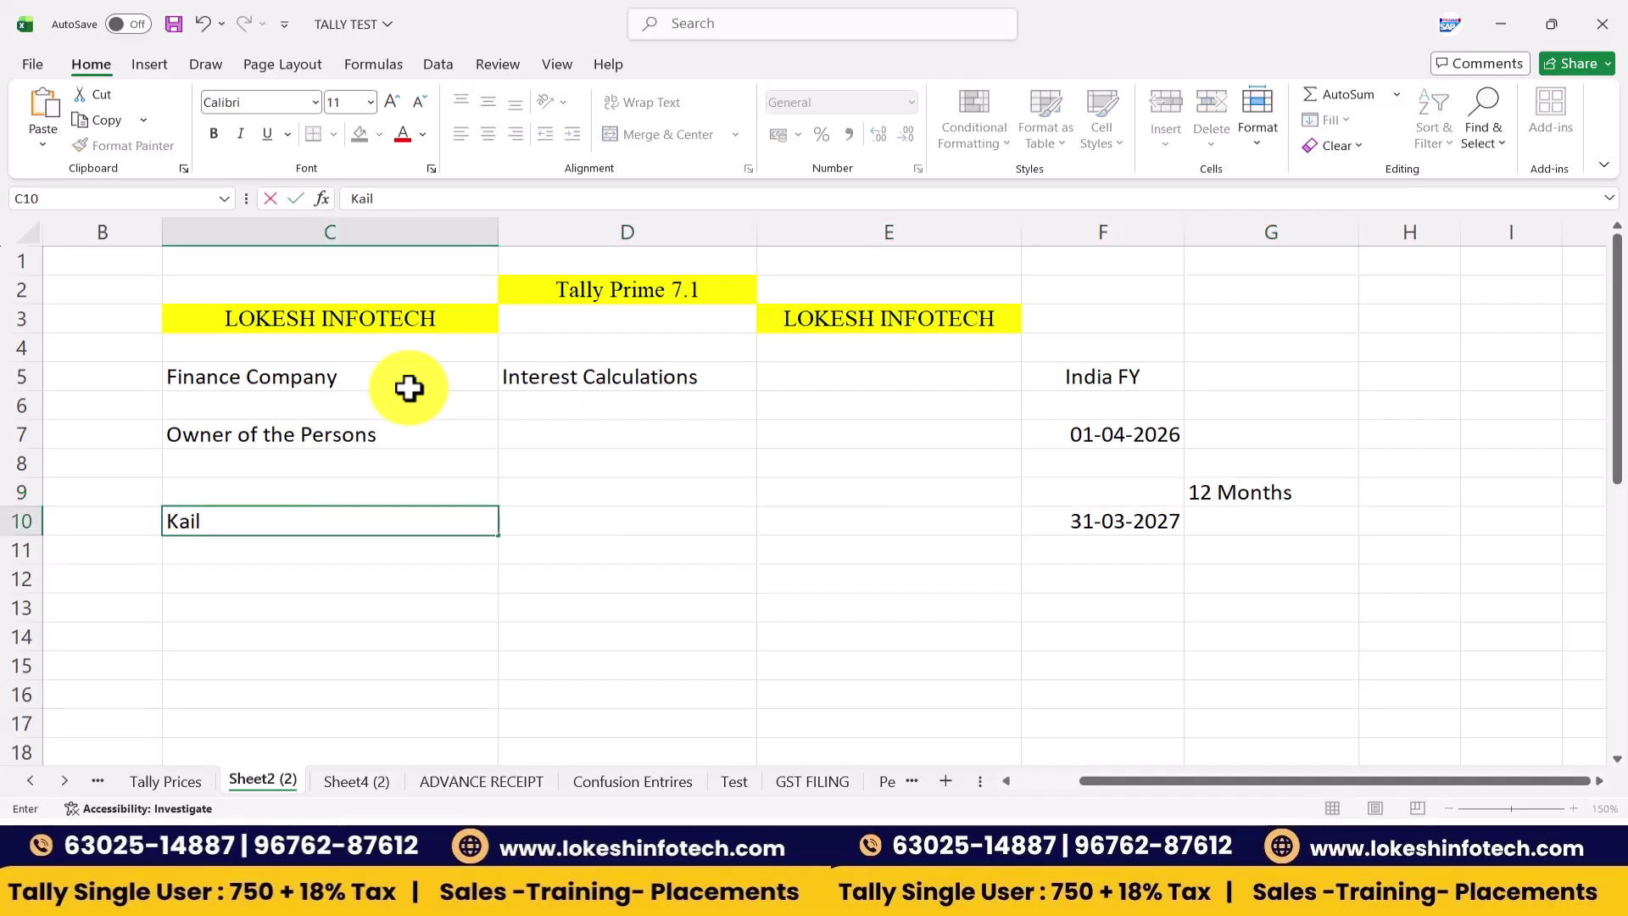
text(ash Cpait)
key(BackSpace)
key(BackSpace)
key(BackSpace)
key(BackSpace)
text(apt)
key(BackSpace)
text(ital)
key(Return)
key(Return)
text(Divya )
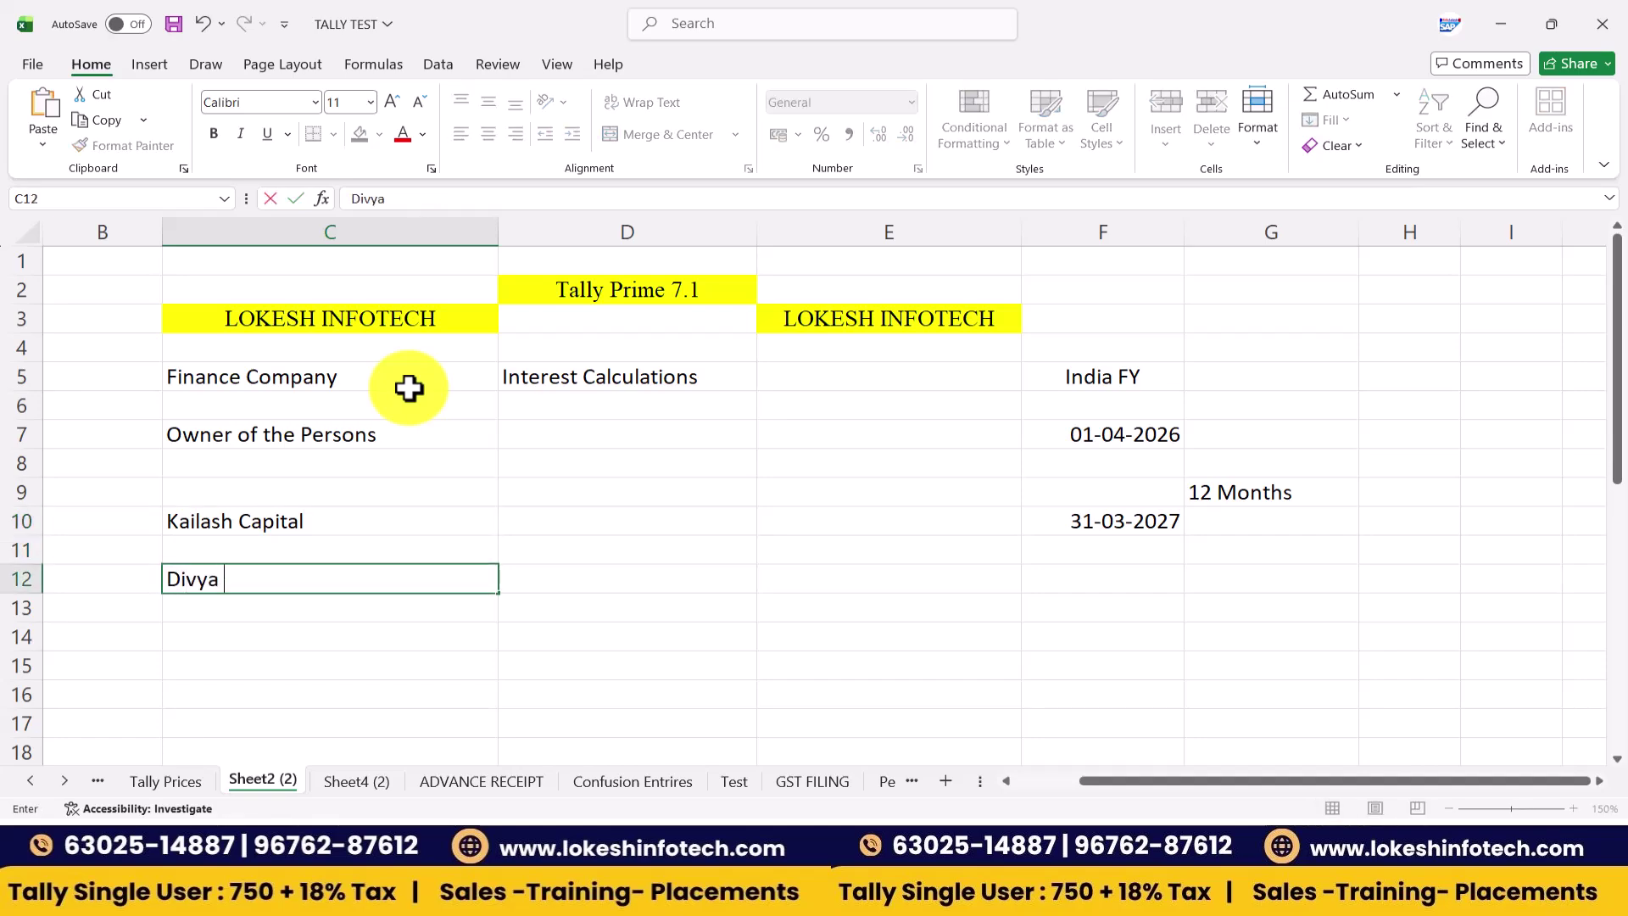
text(Capital)
key(Tab)
- Give the partners rates of 5% and 10% and centre C10:D12
key(Up)
key(Up)
text(5)
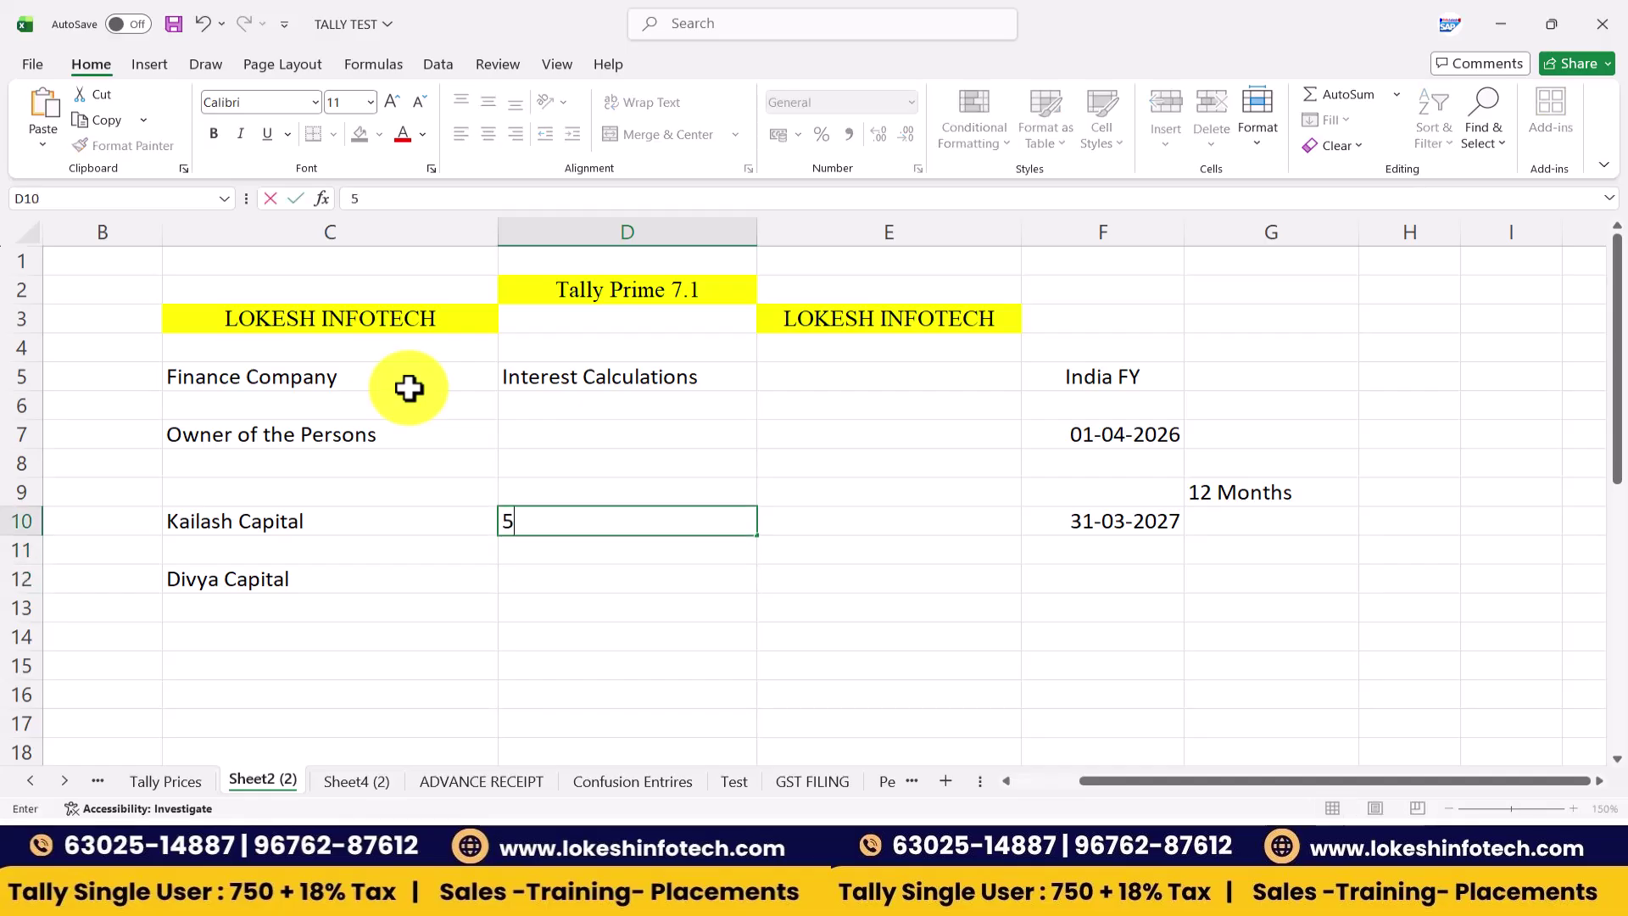
text(%)
key(Down)
key(Down)
text(1)
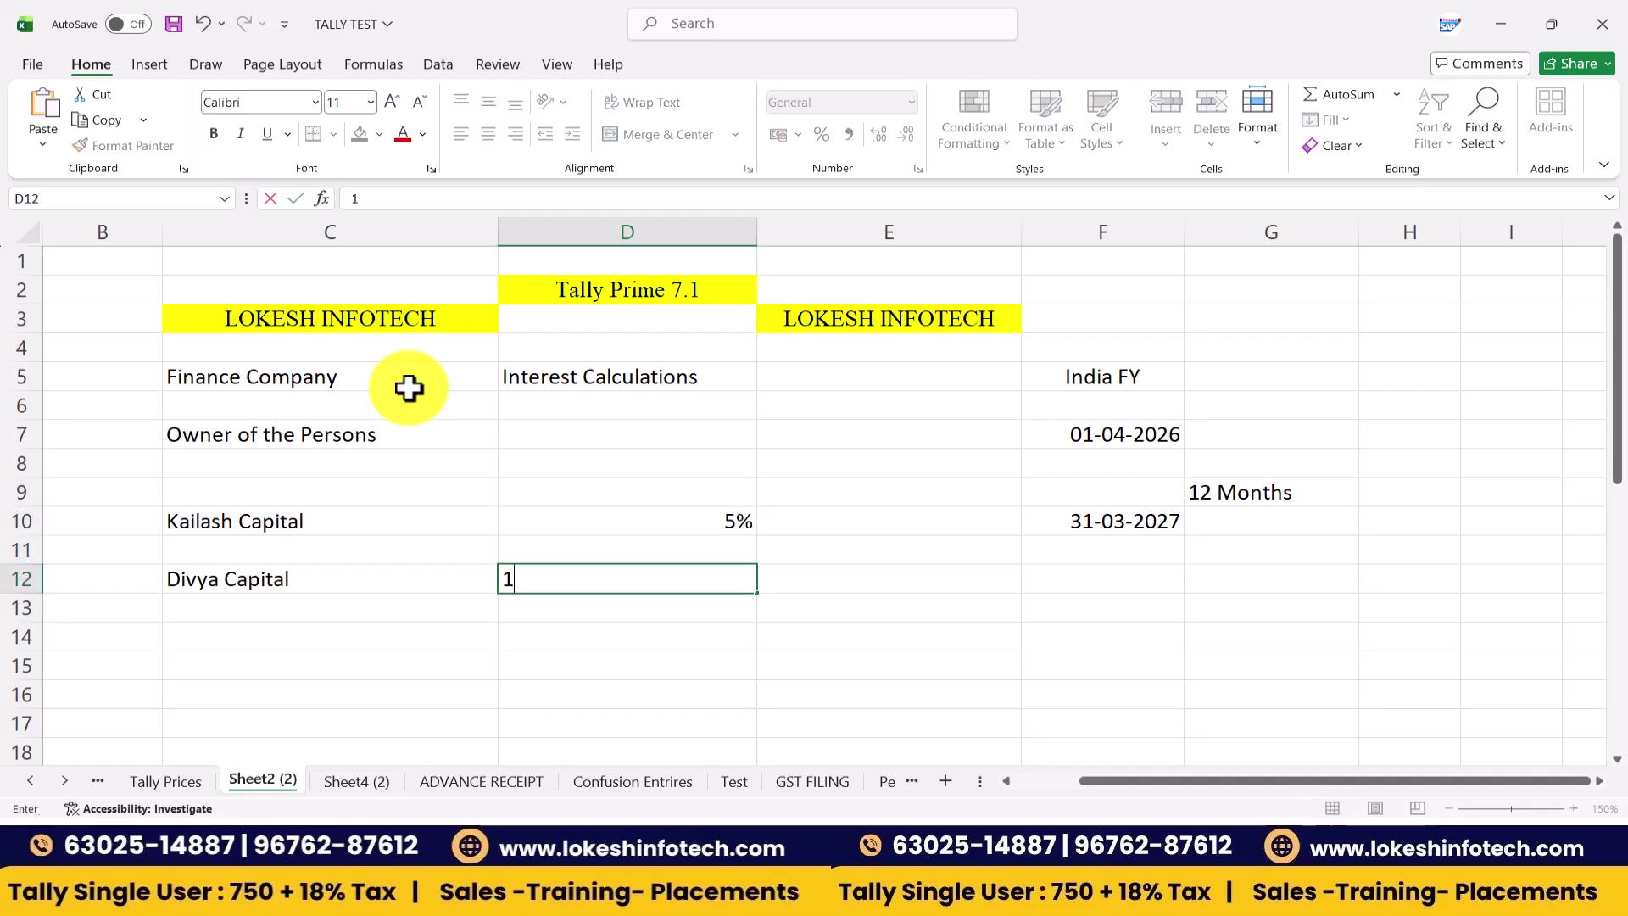
text(0%)
key(Return)
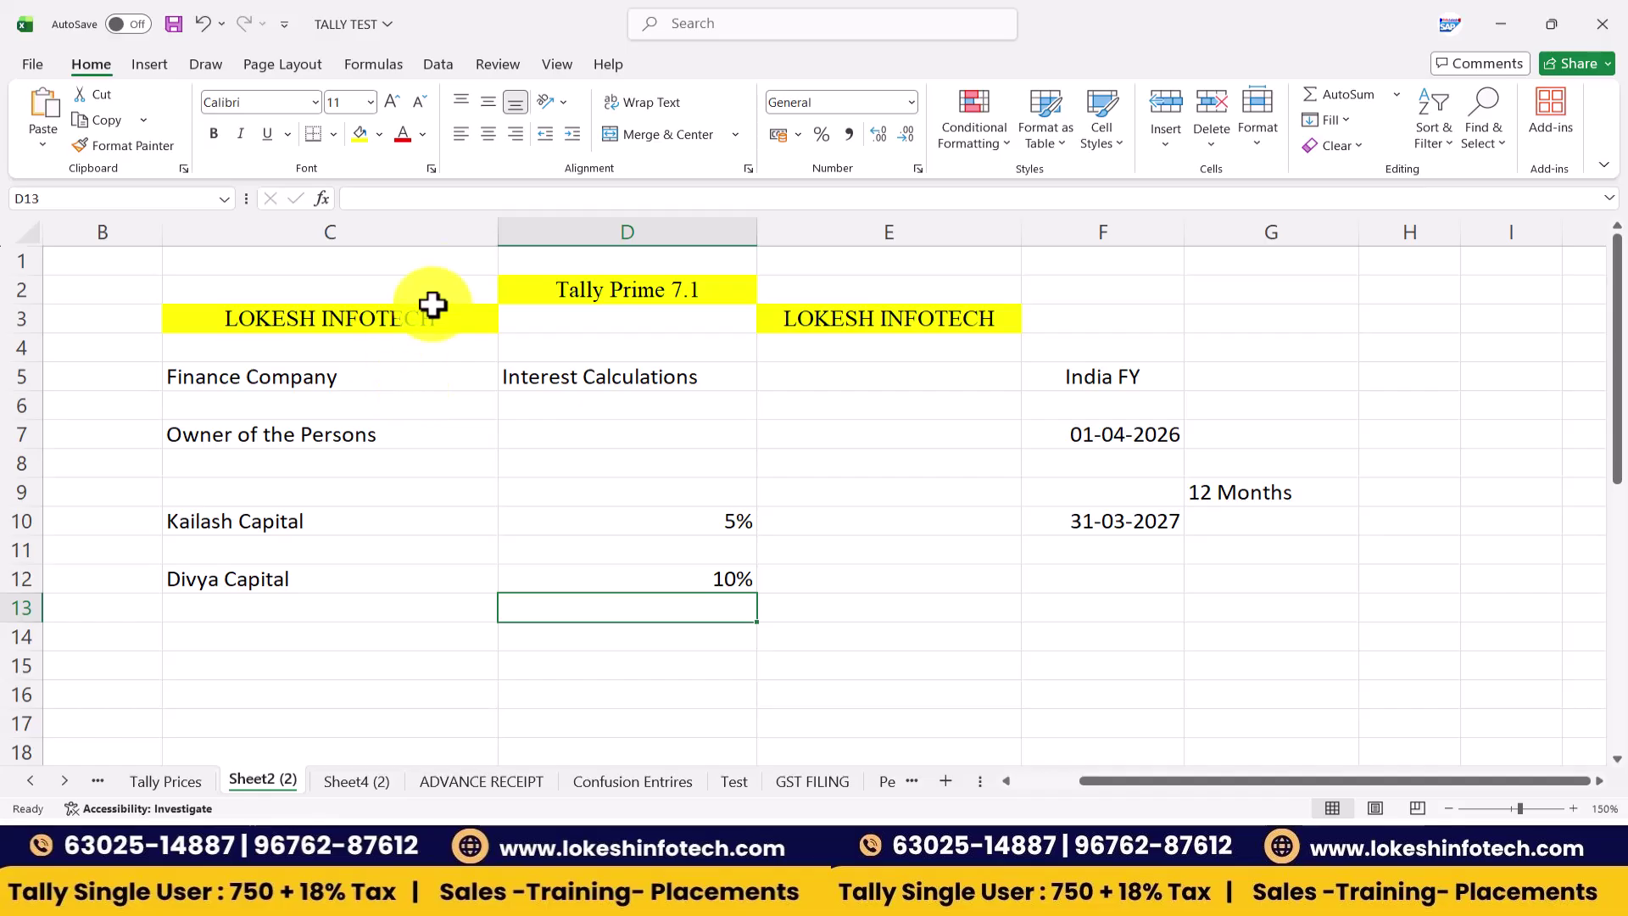
drag(458, 512, 639, 577)
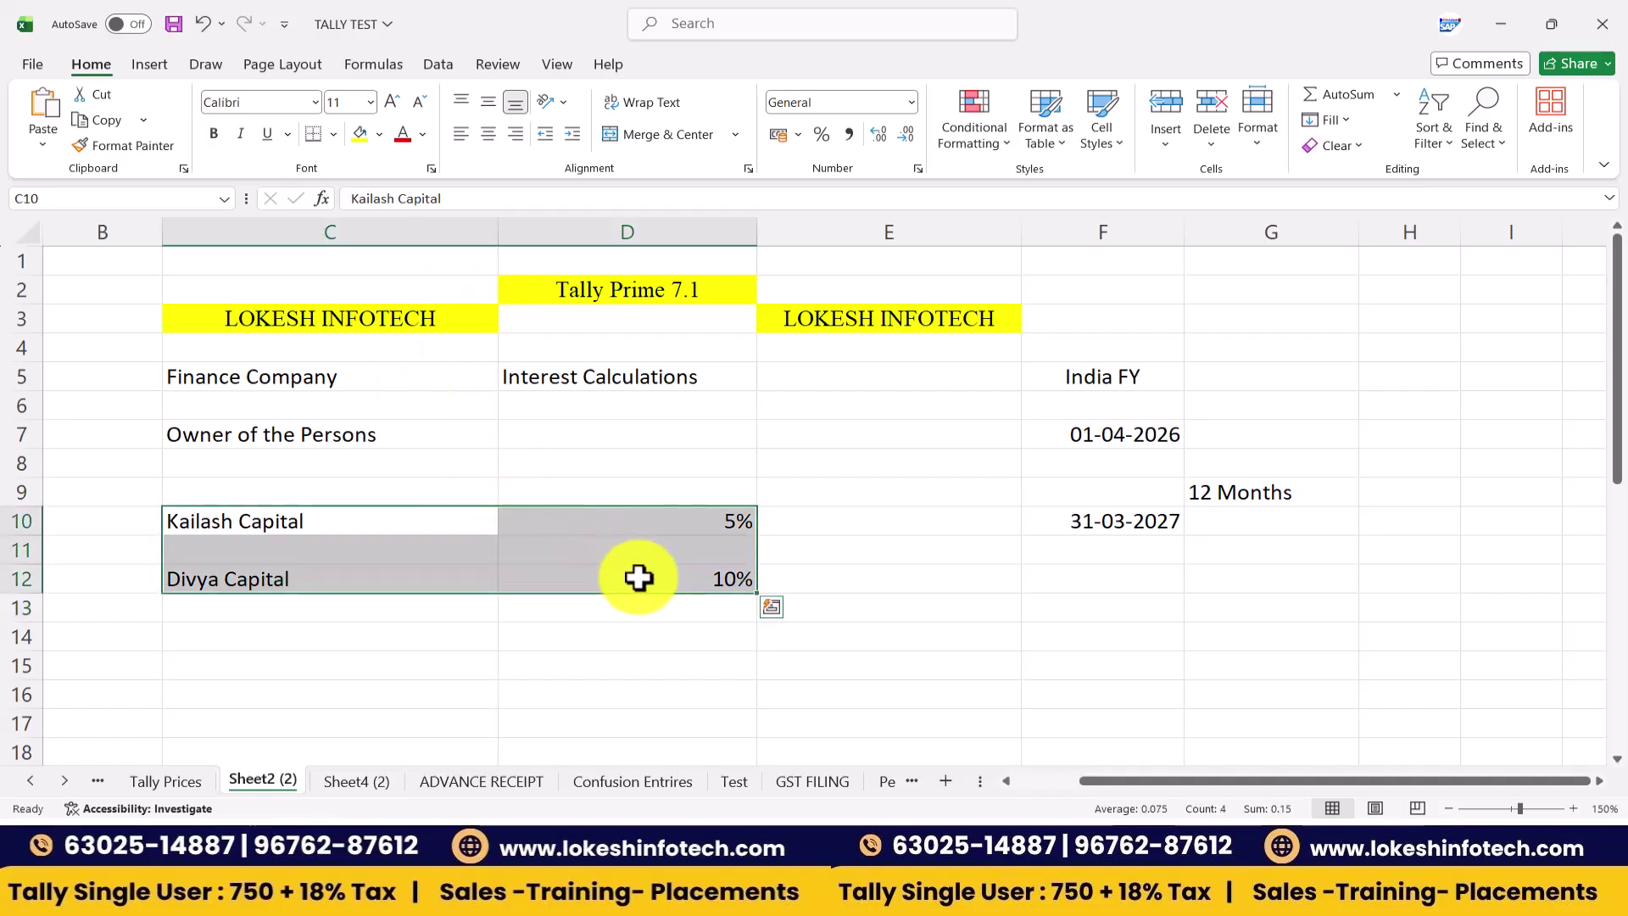
click(488, 134)
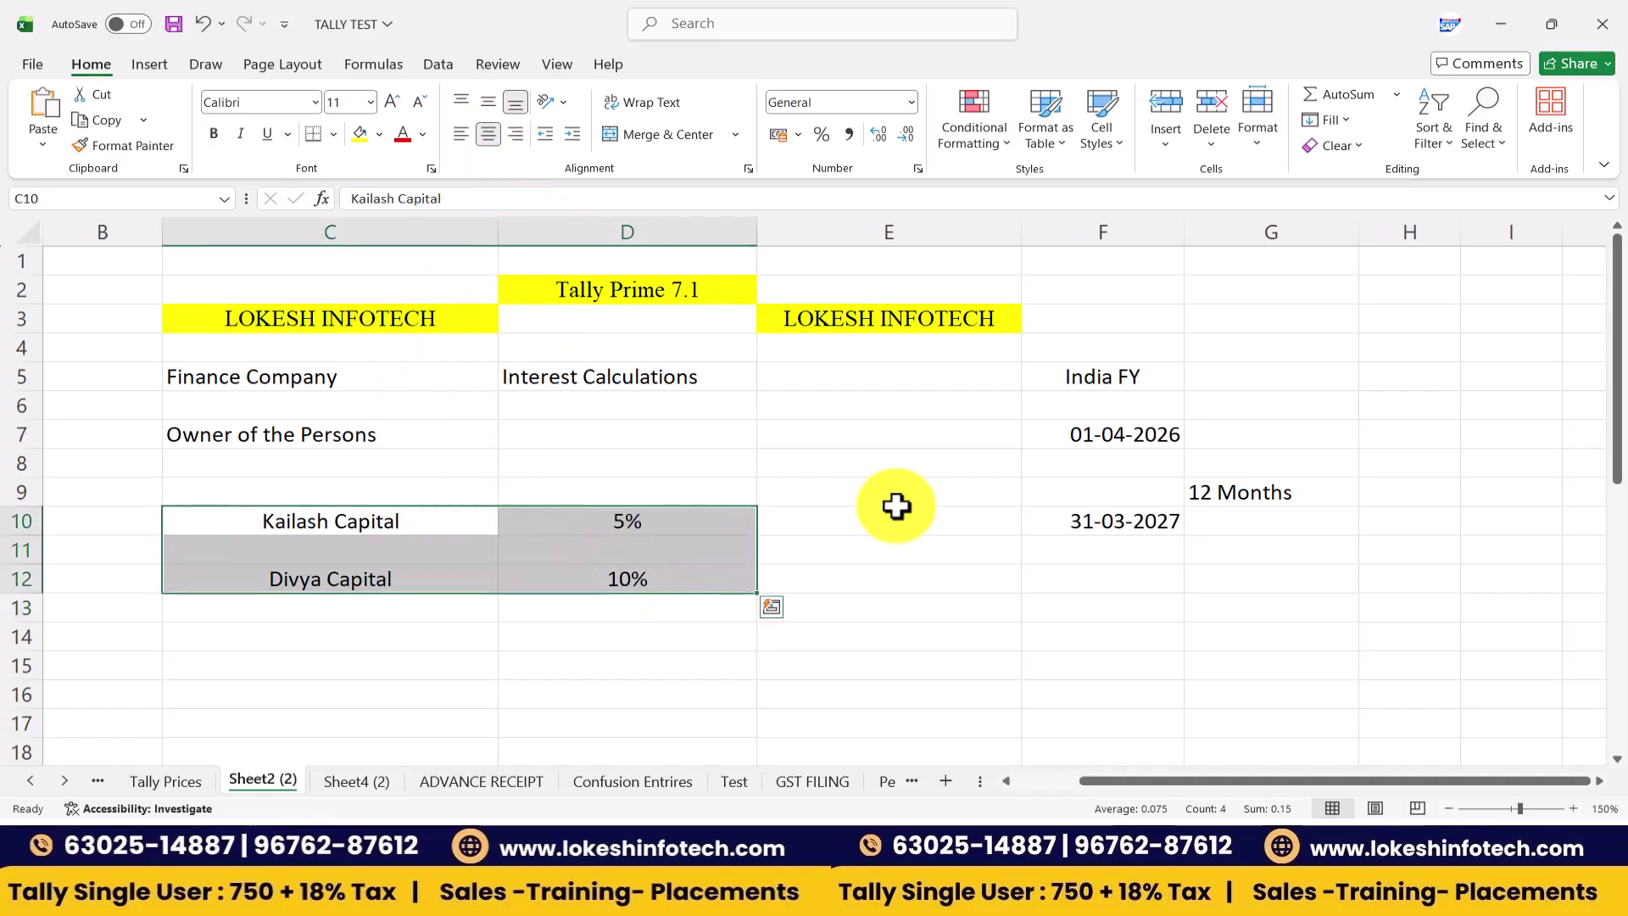
drag(1075, 439, 1085, 546)
- Add the labels 'Add' in D7 and 'Withdraw' in D8
click(601, 438)
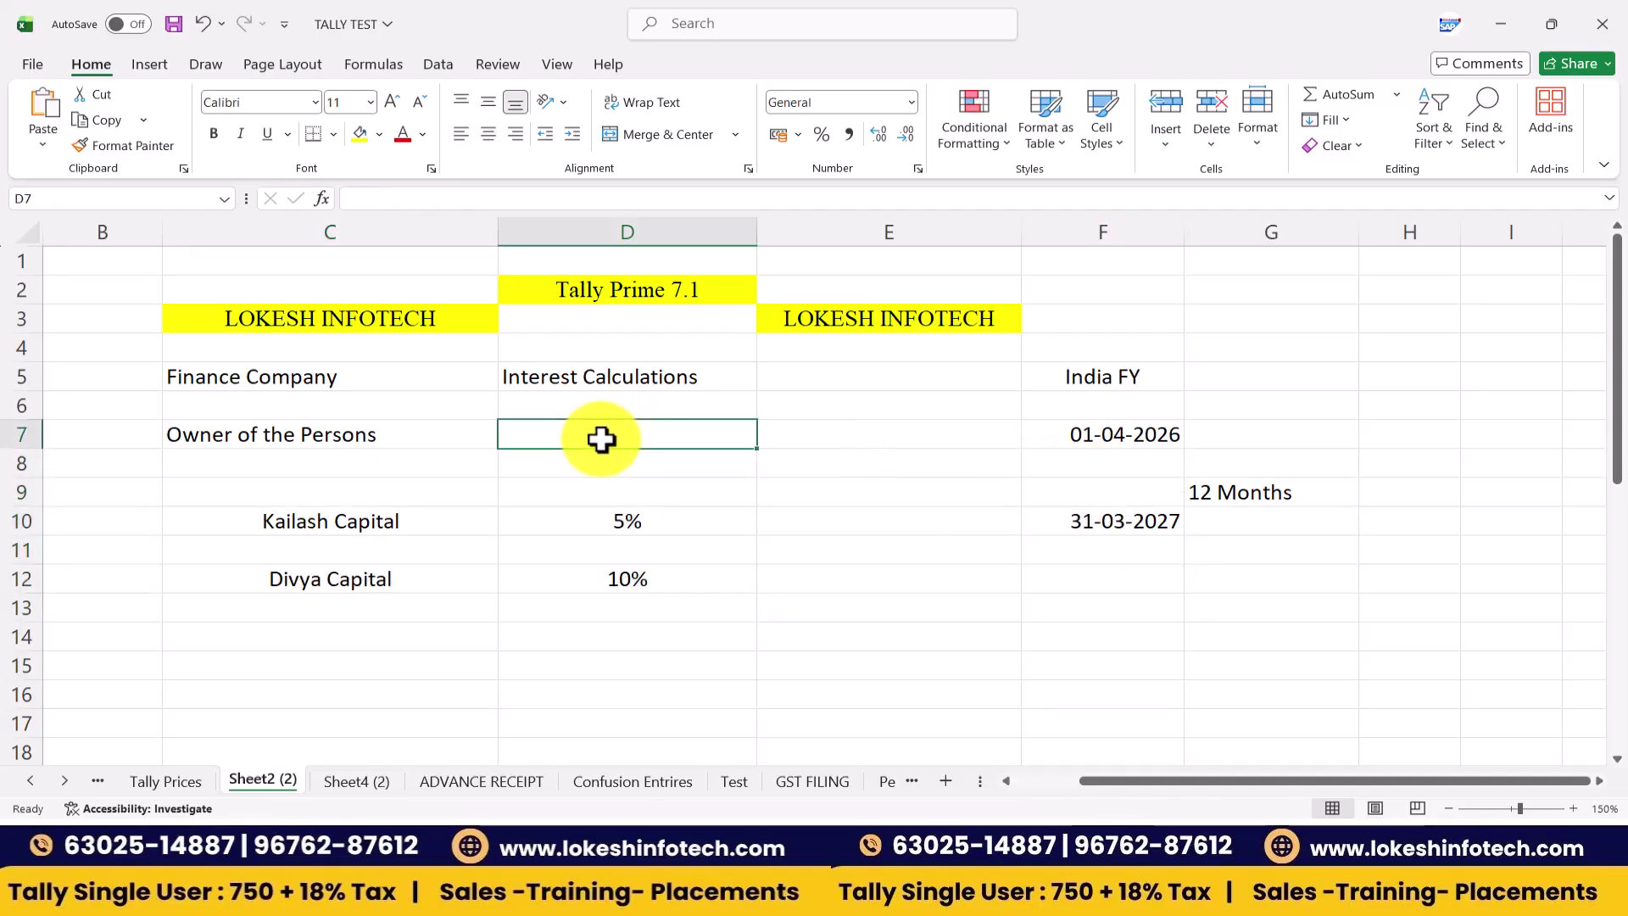
text(Add)
key(Return)
text(Withdraw)
key(Tab)
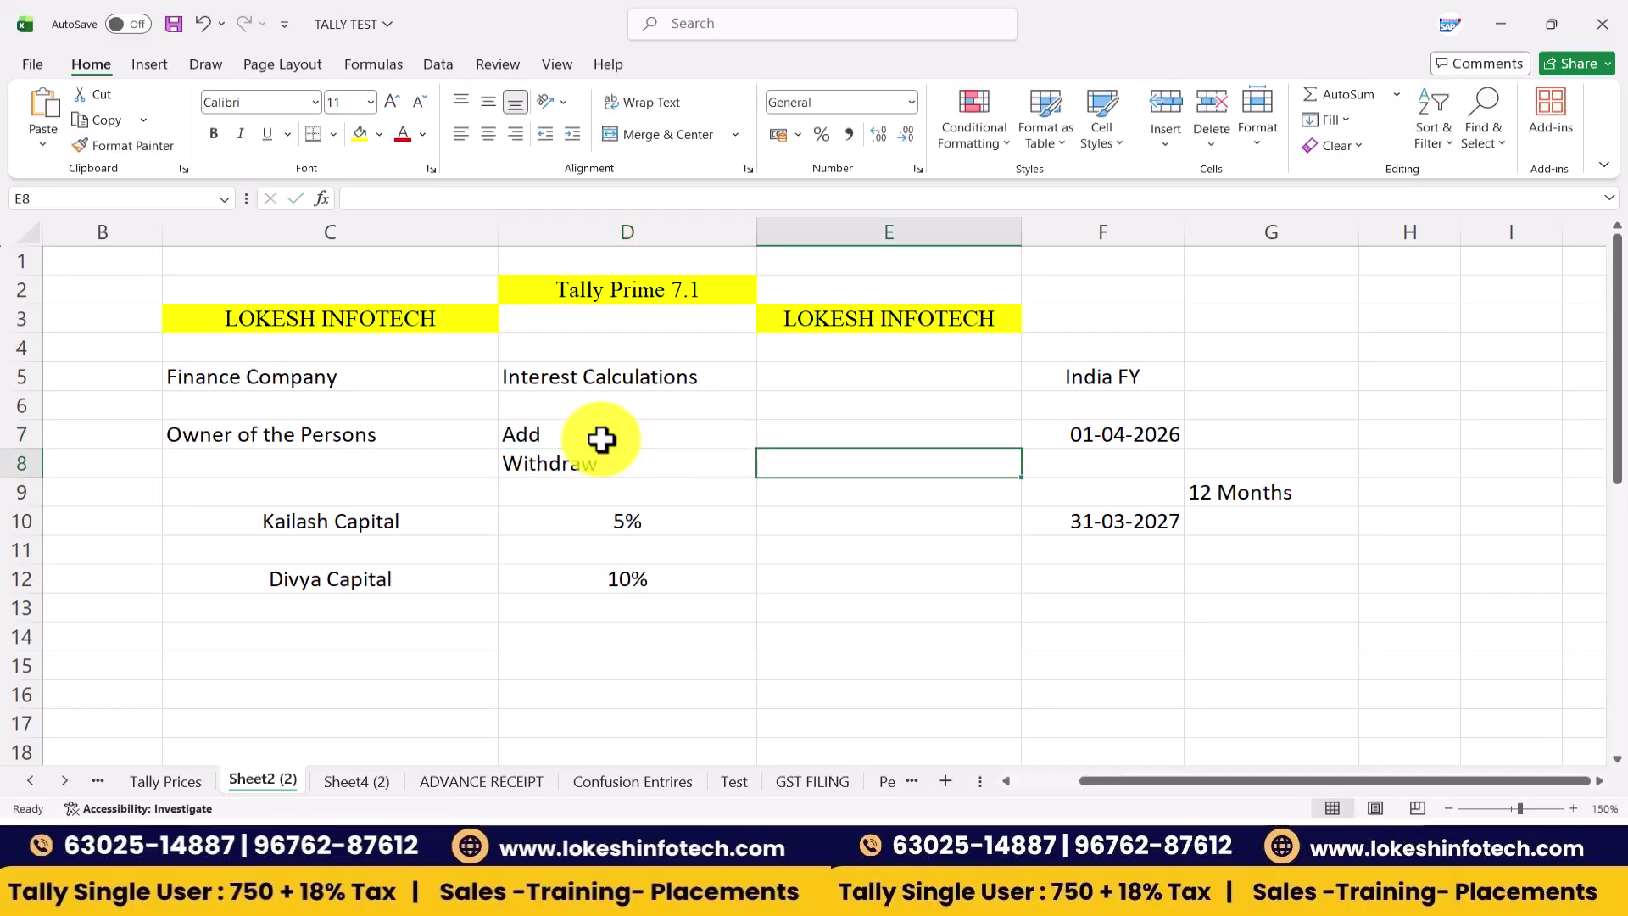
- Enter the 'Interest' label in cell E10
click(421, 531)
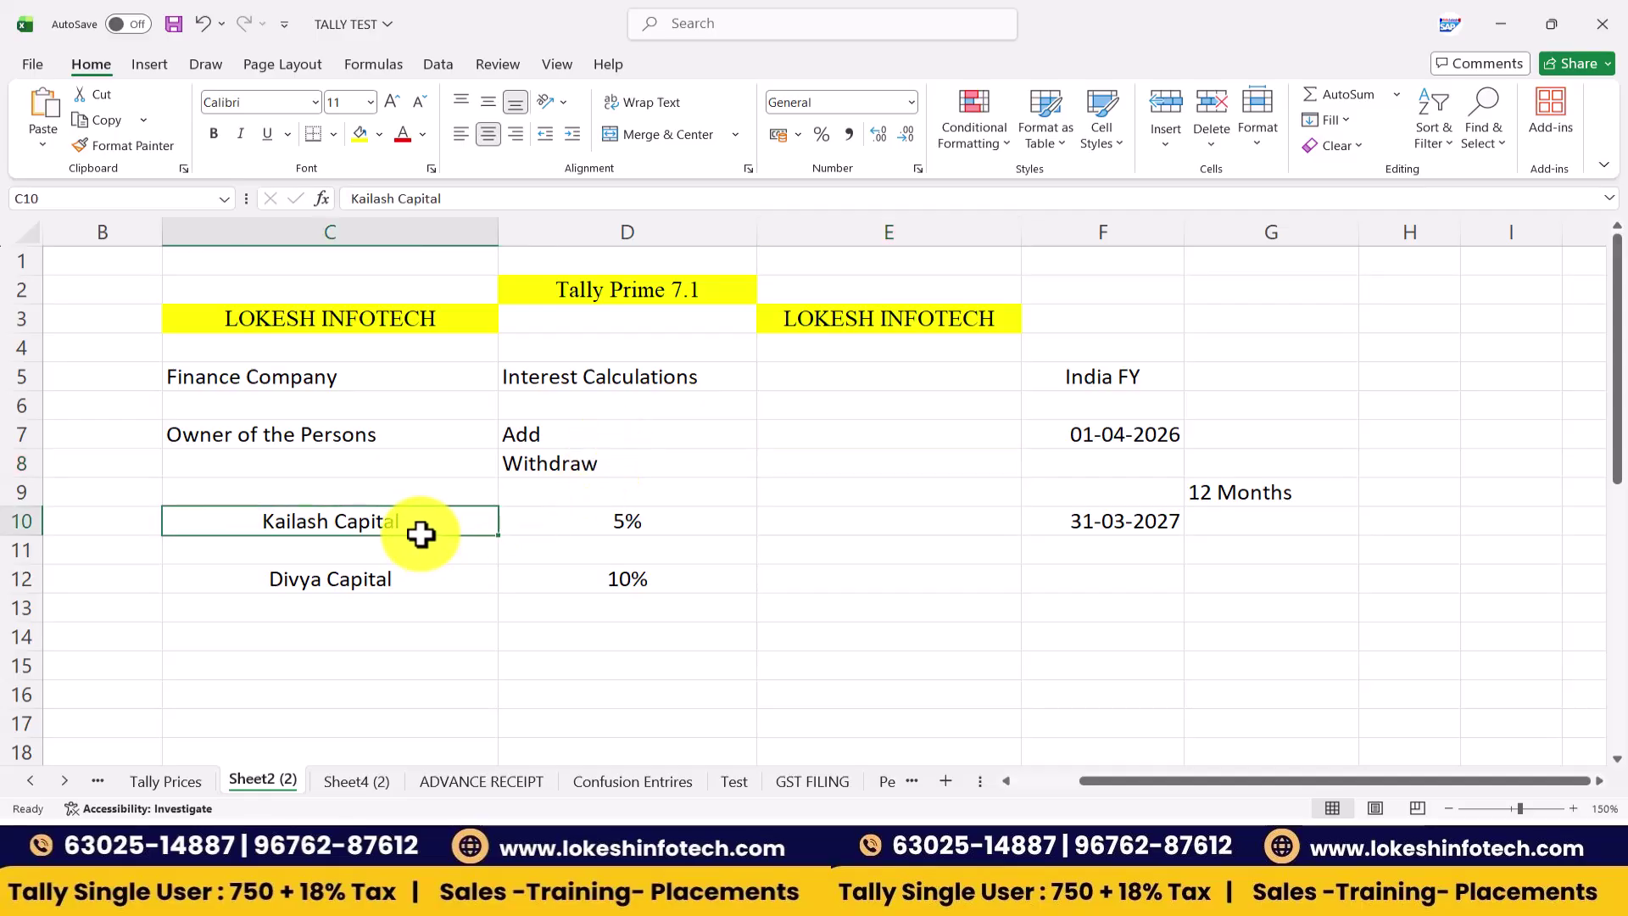
drag(455, 521, 621, 578)
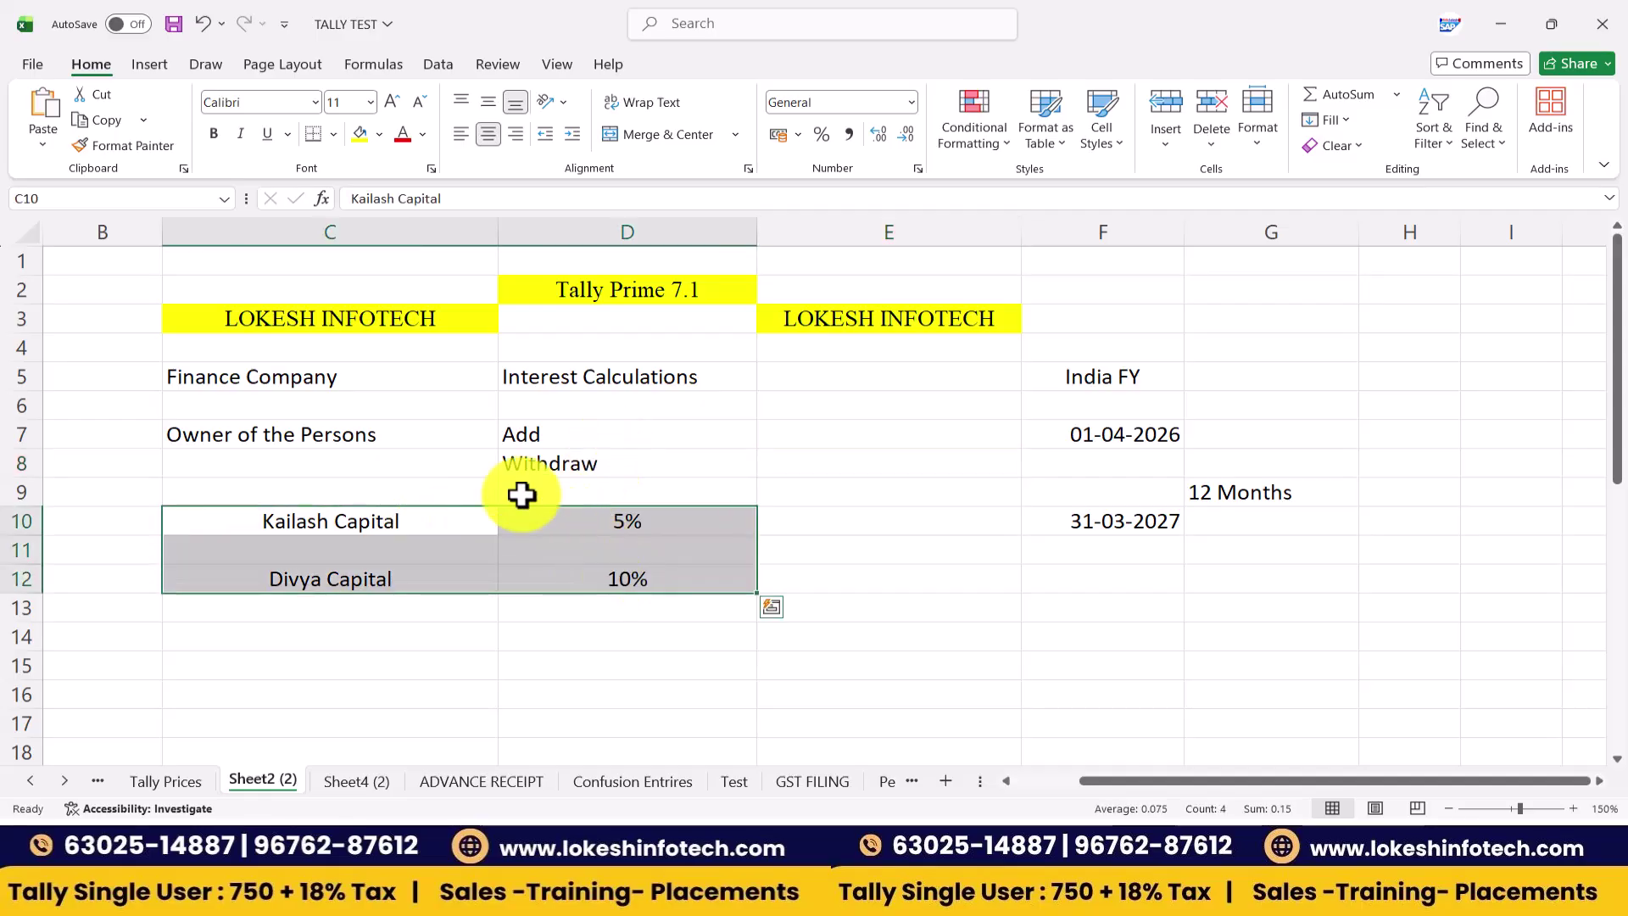
click(381, 430)
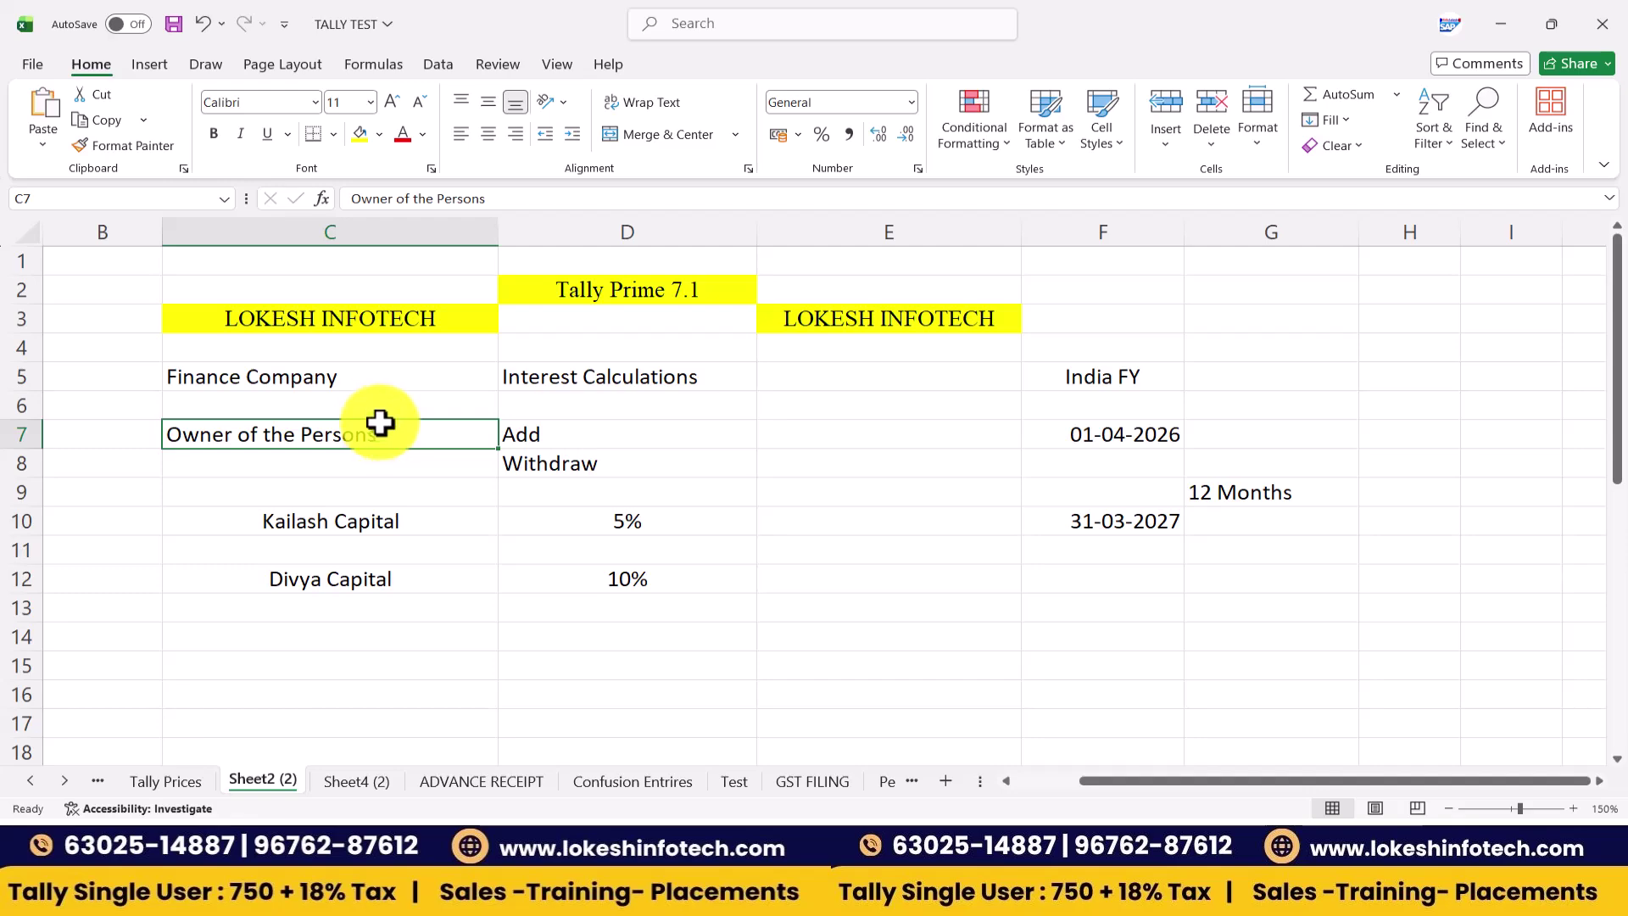
click(833, 528)
text(Inter)
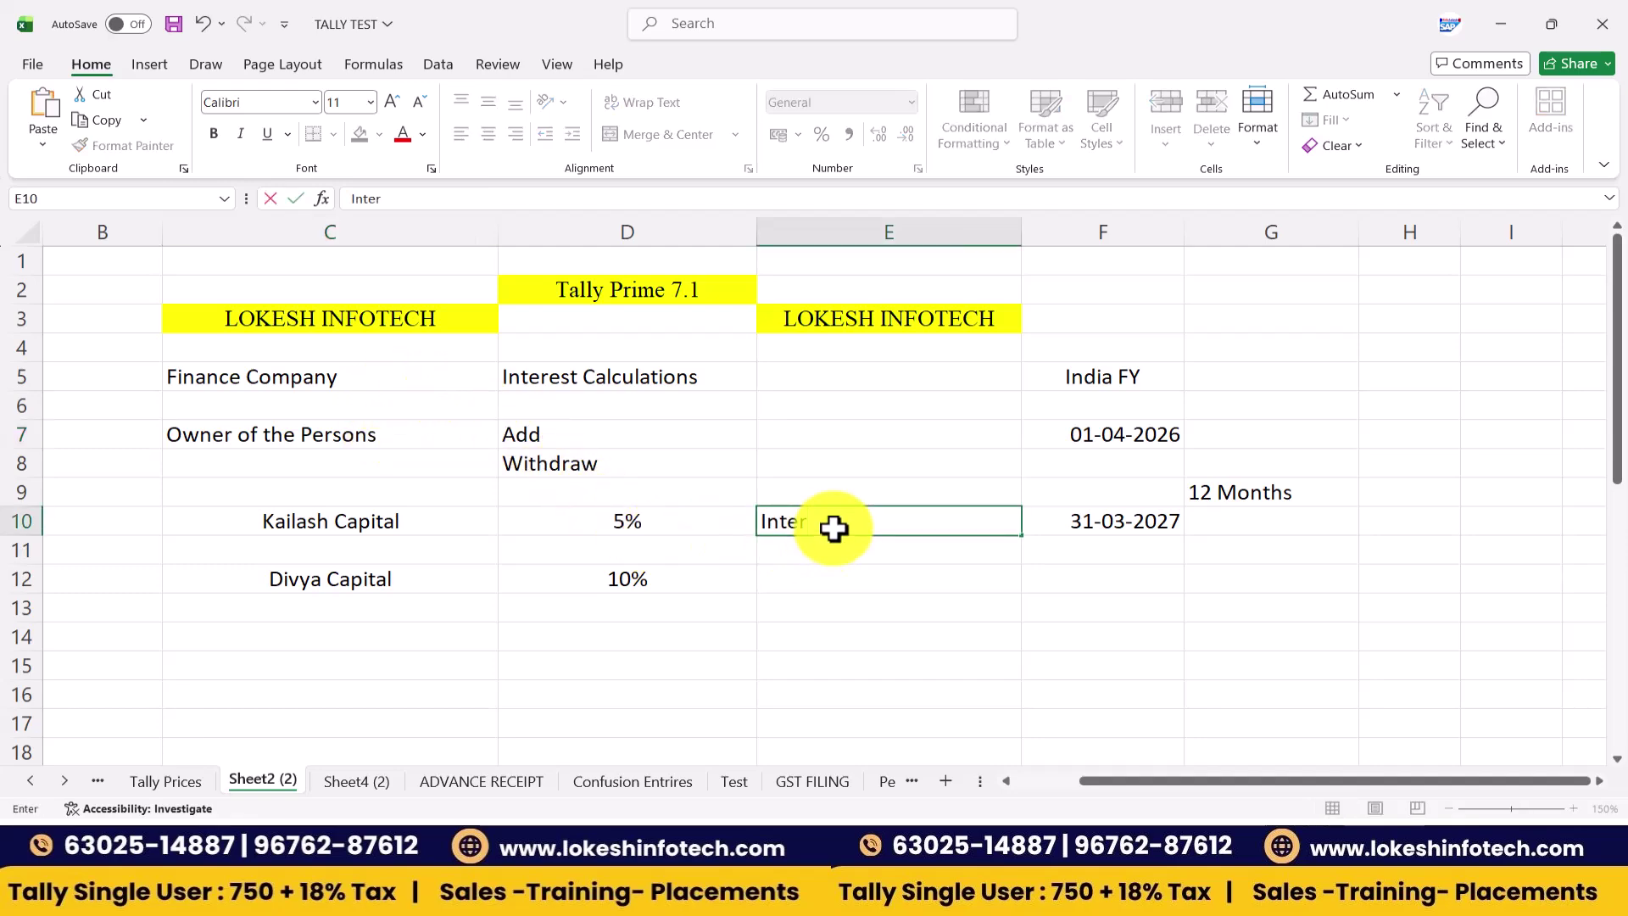
text(est)
key(Return)
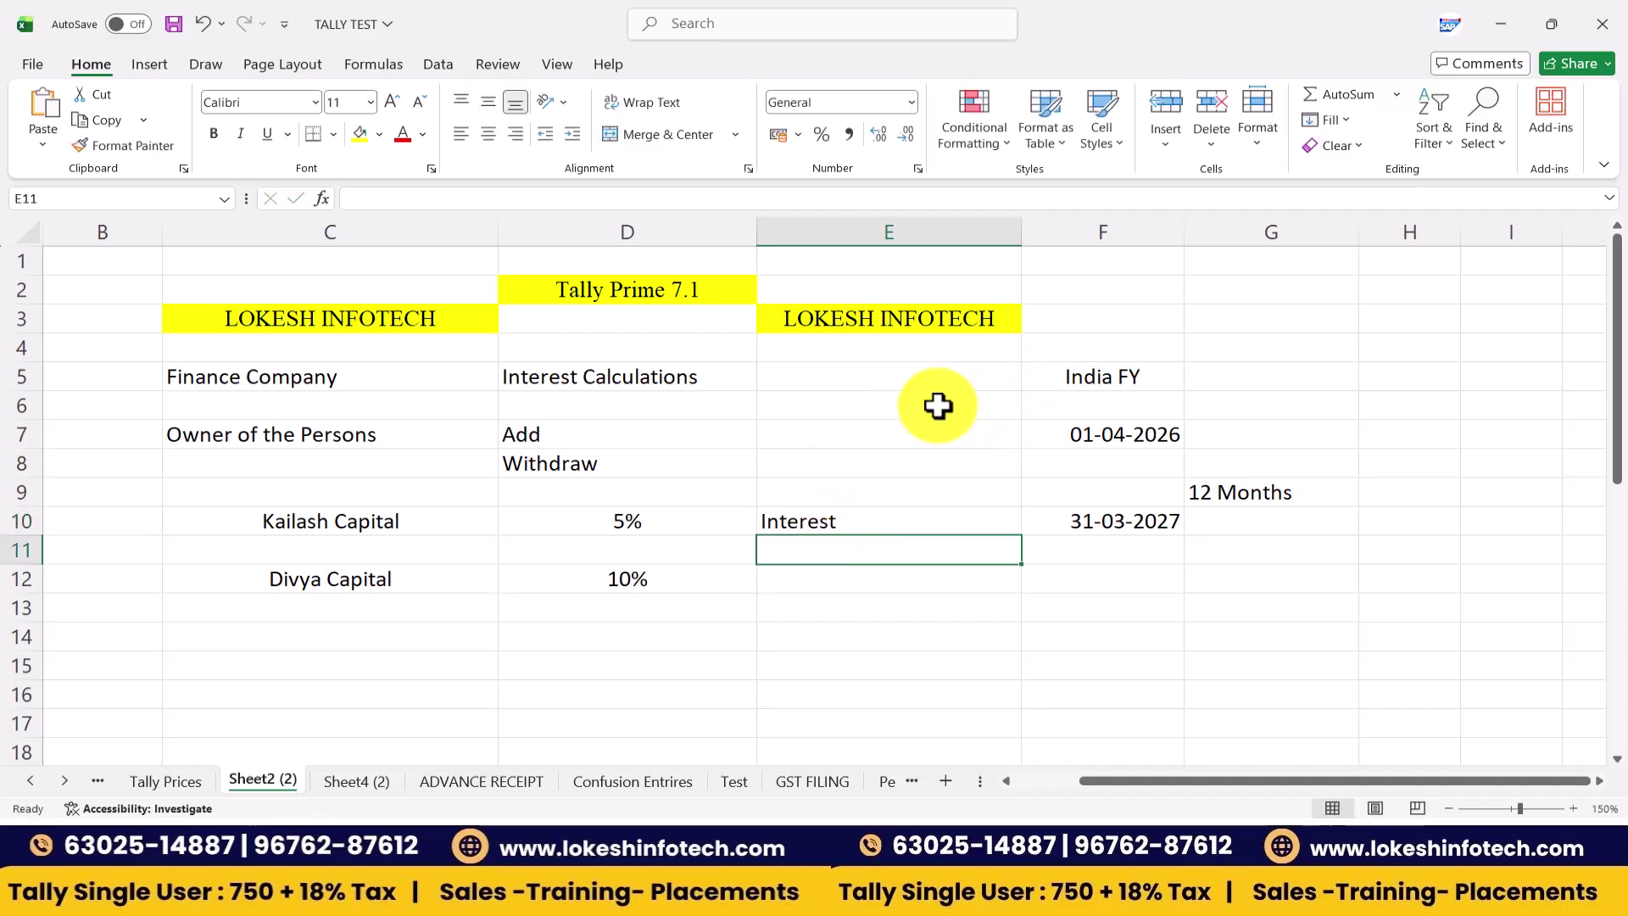
- Fill E5:E8 with Calender year, Calender Month, 365 Days and 30 Days Per Month
click(870, 383)
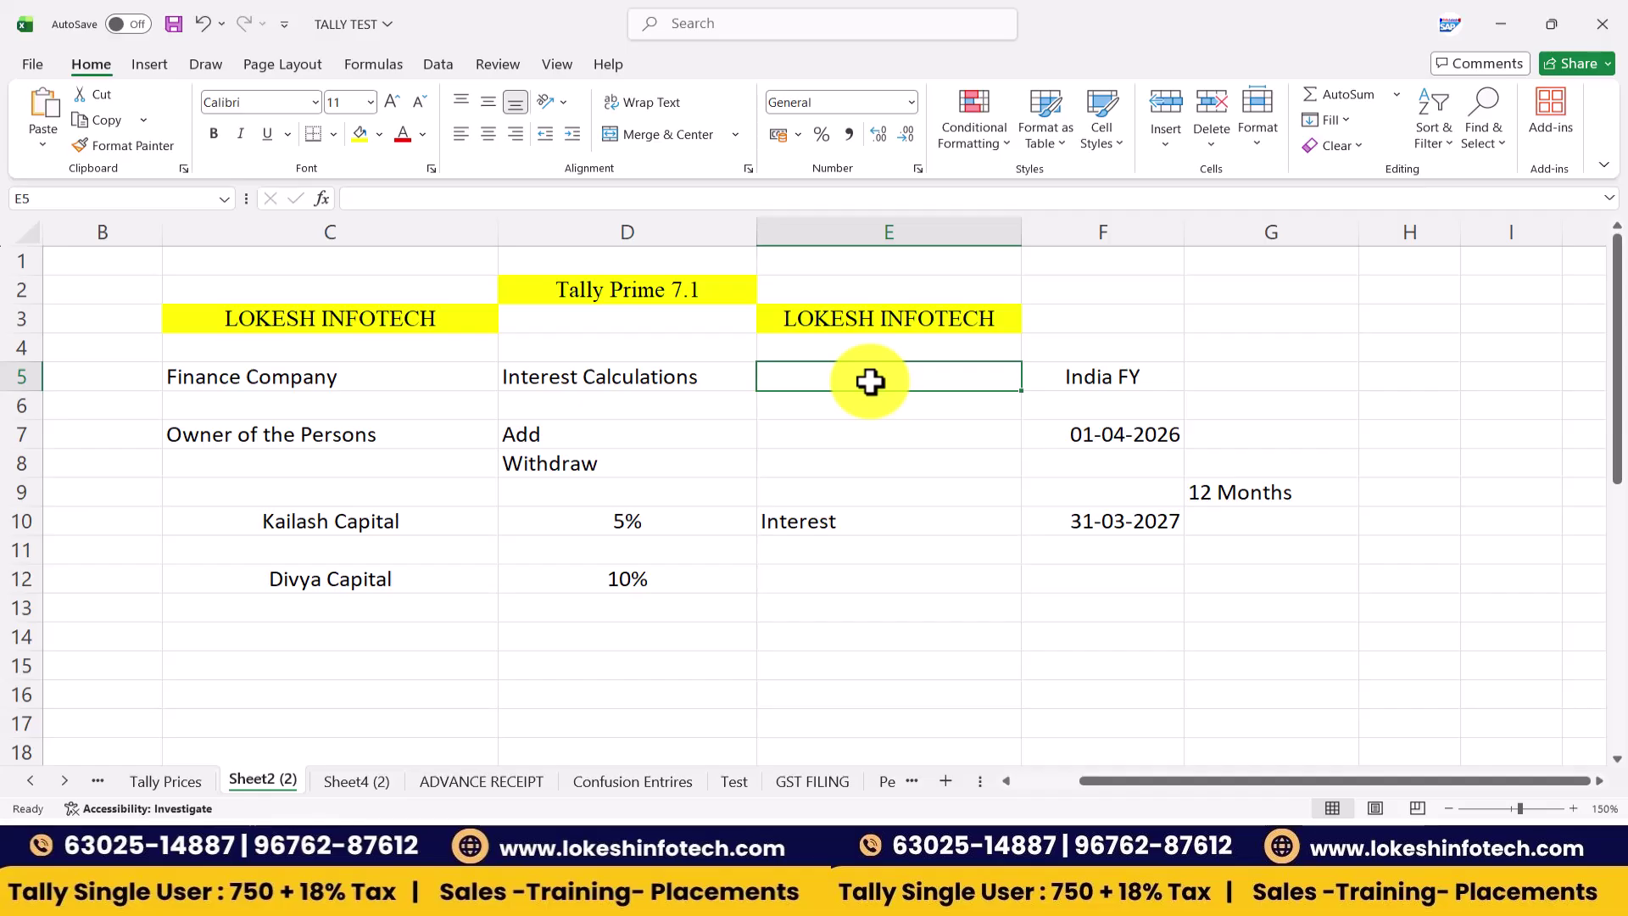
text(Calender)
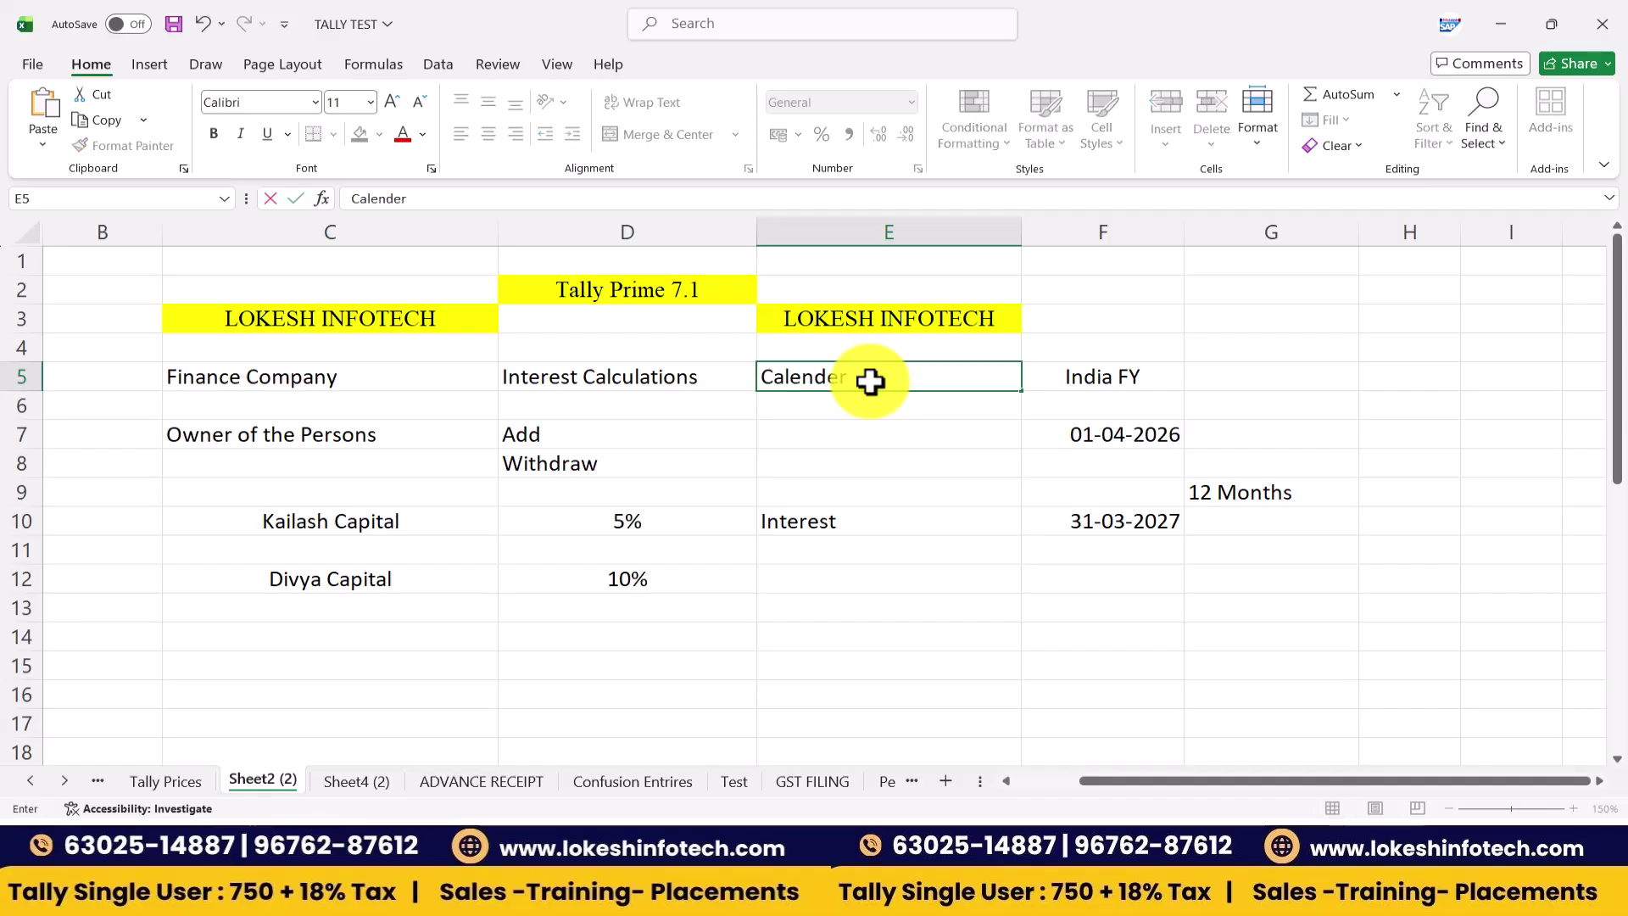
text( year)
key(Return)
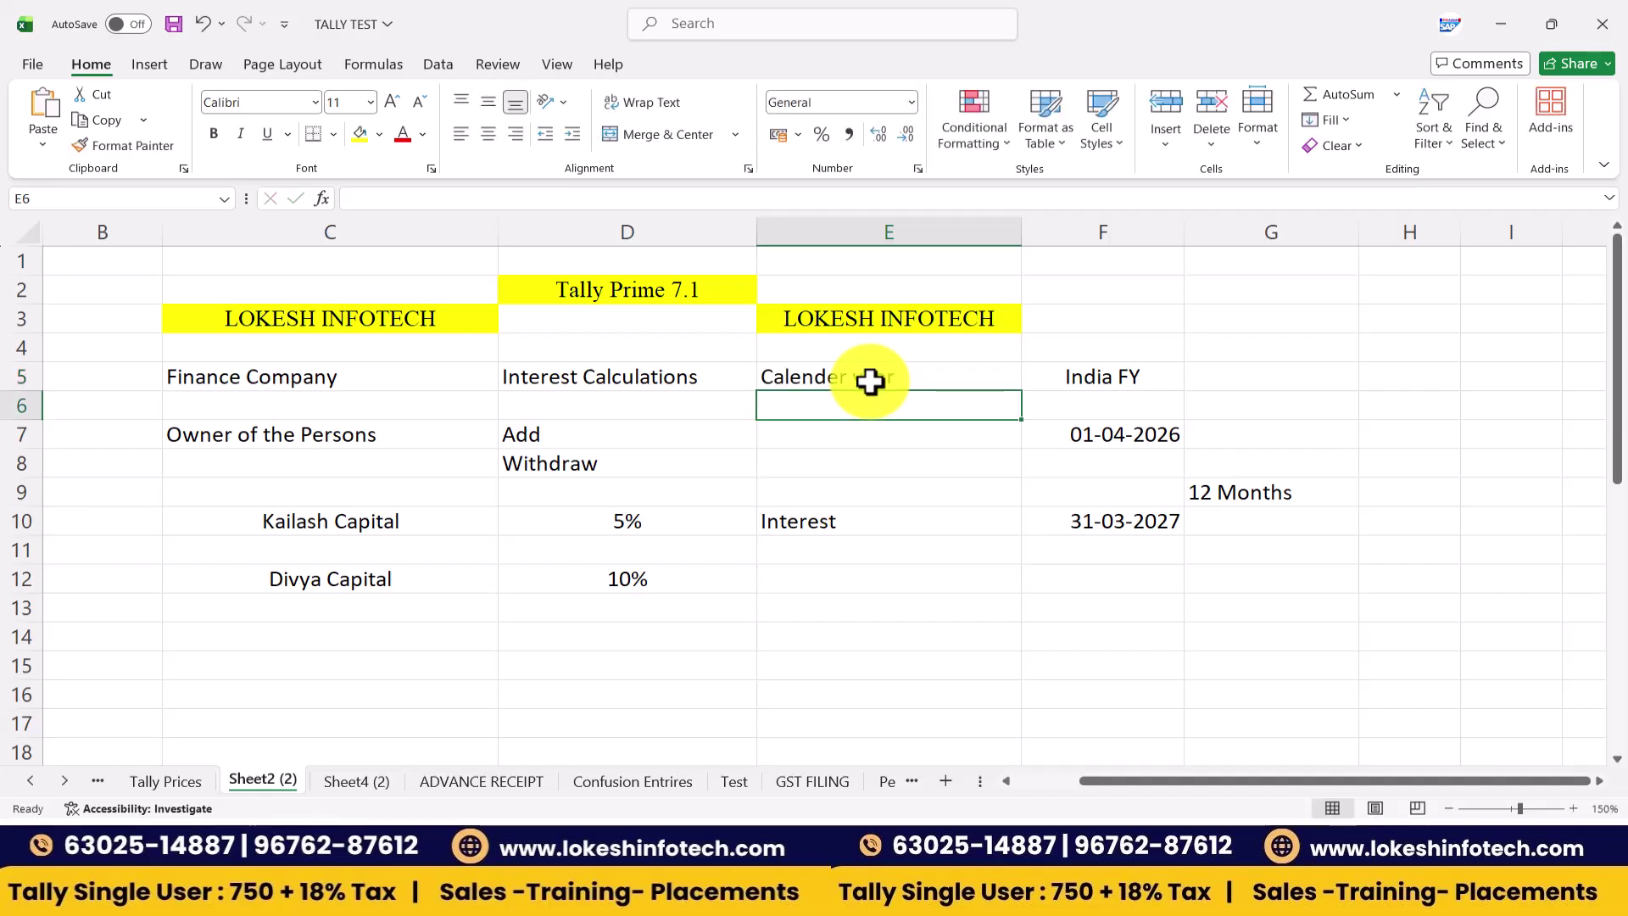
text(Calender )
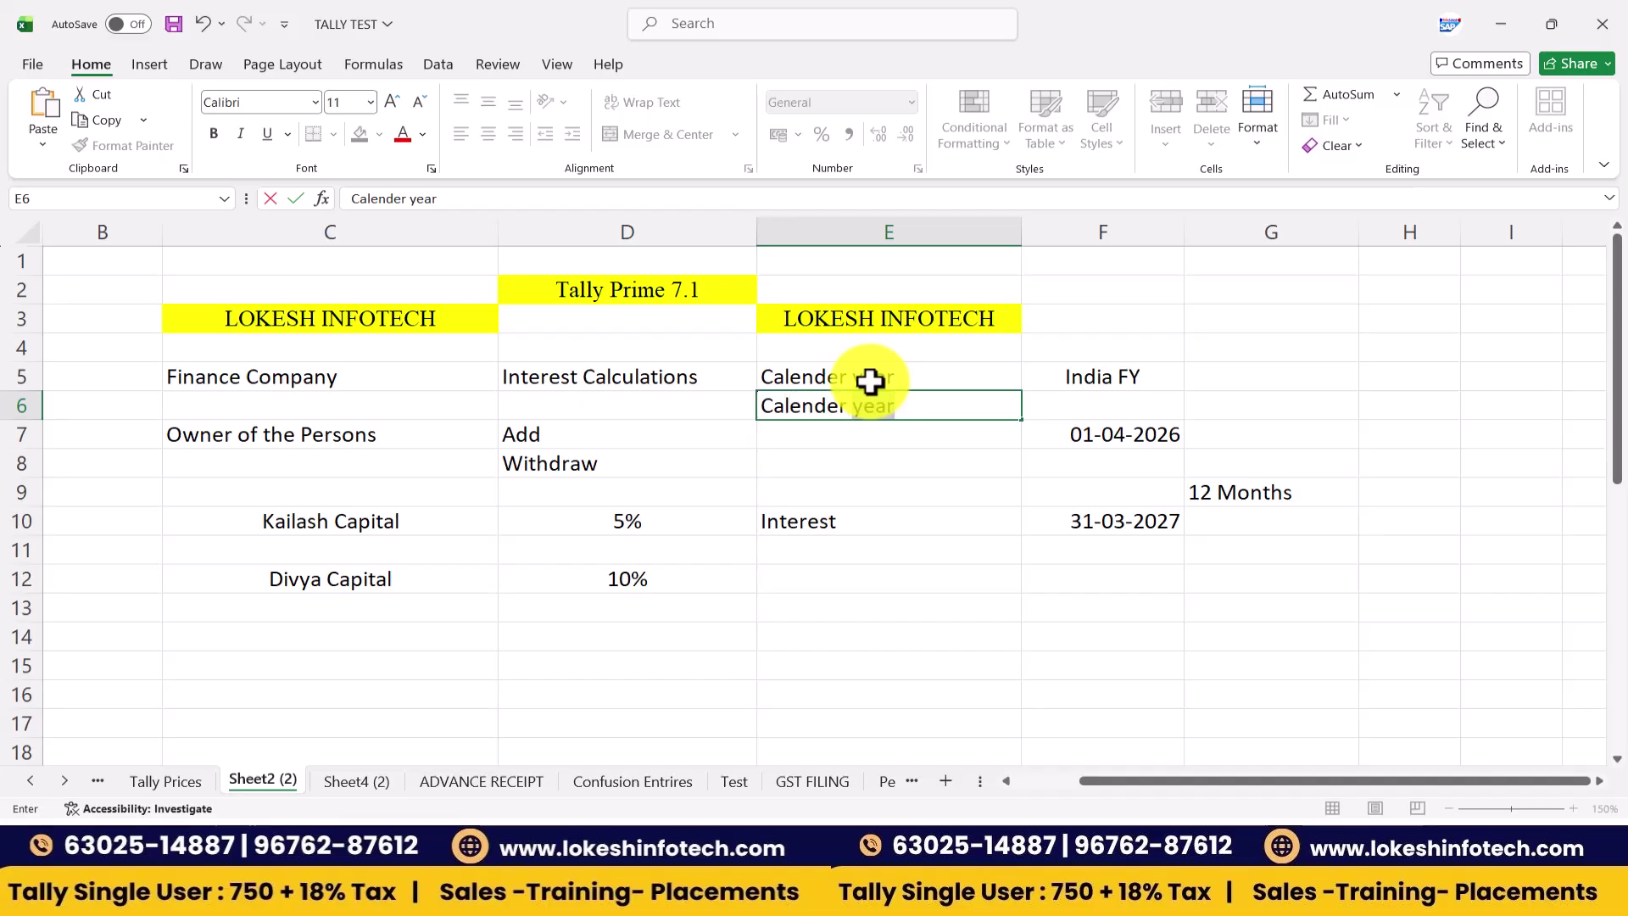
text(Month)
key(Return)
text(365 Days)
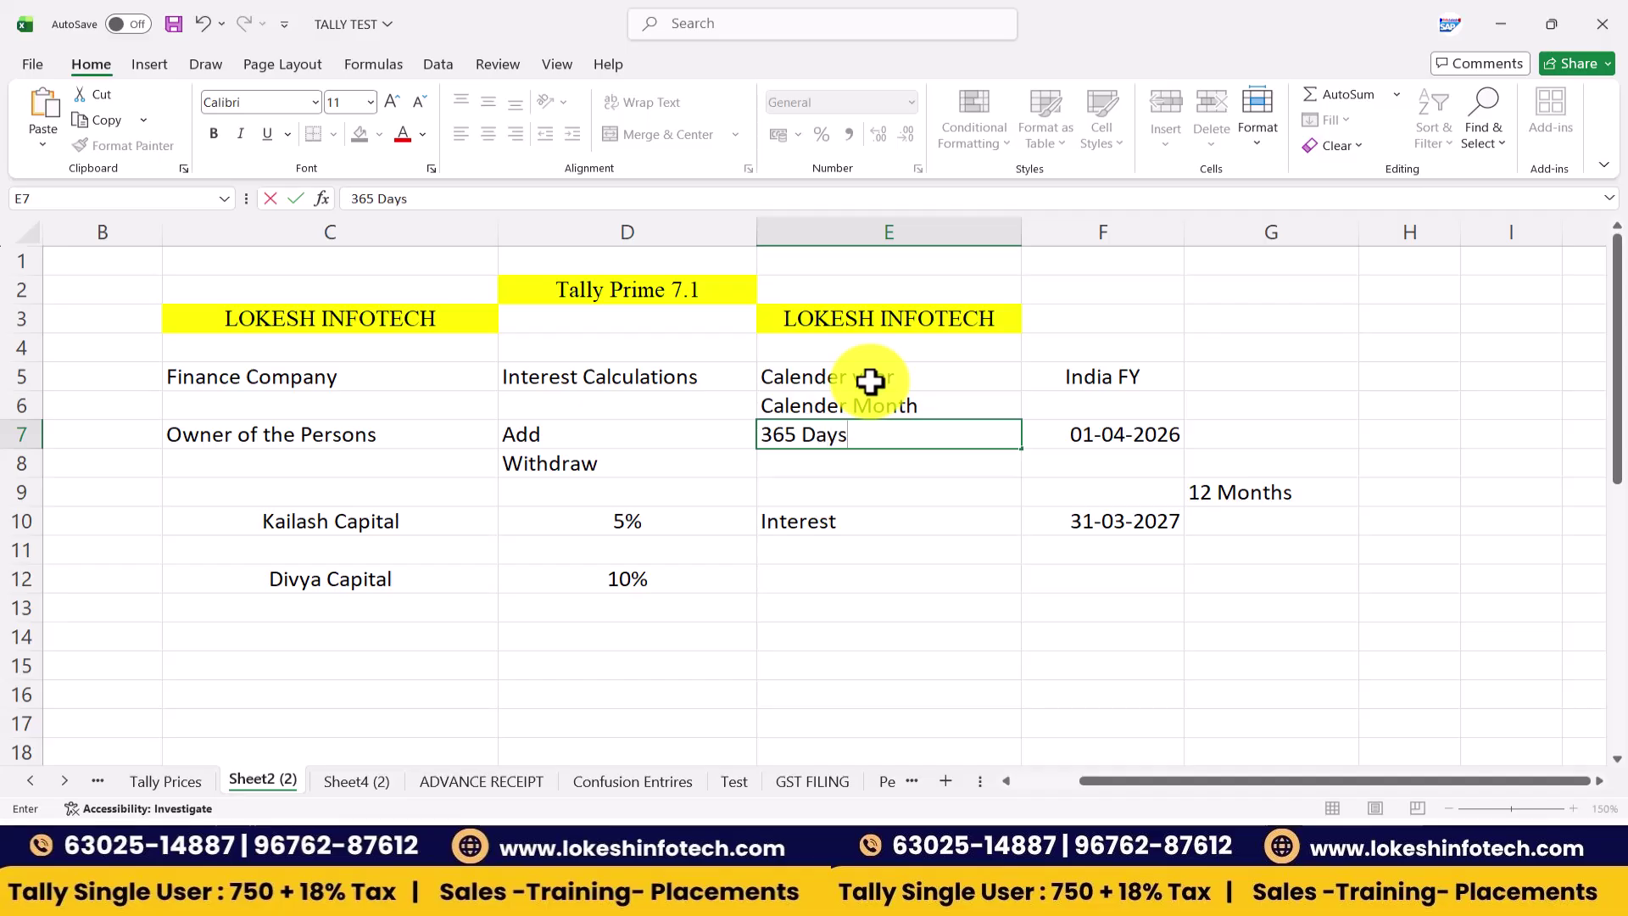
key(Return)
text(30)
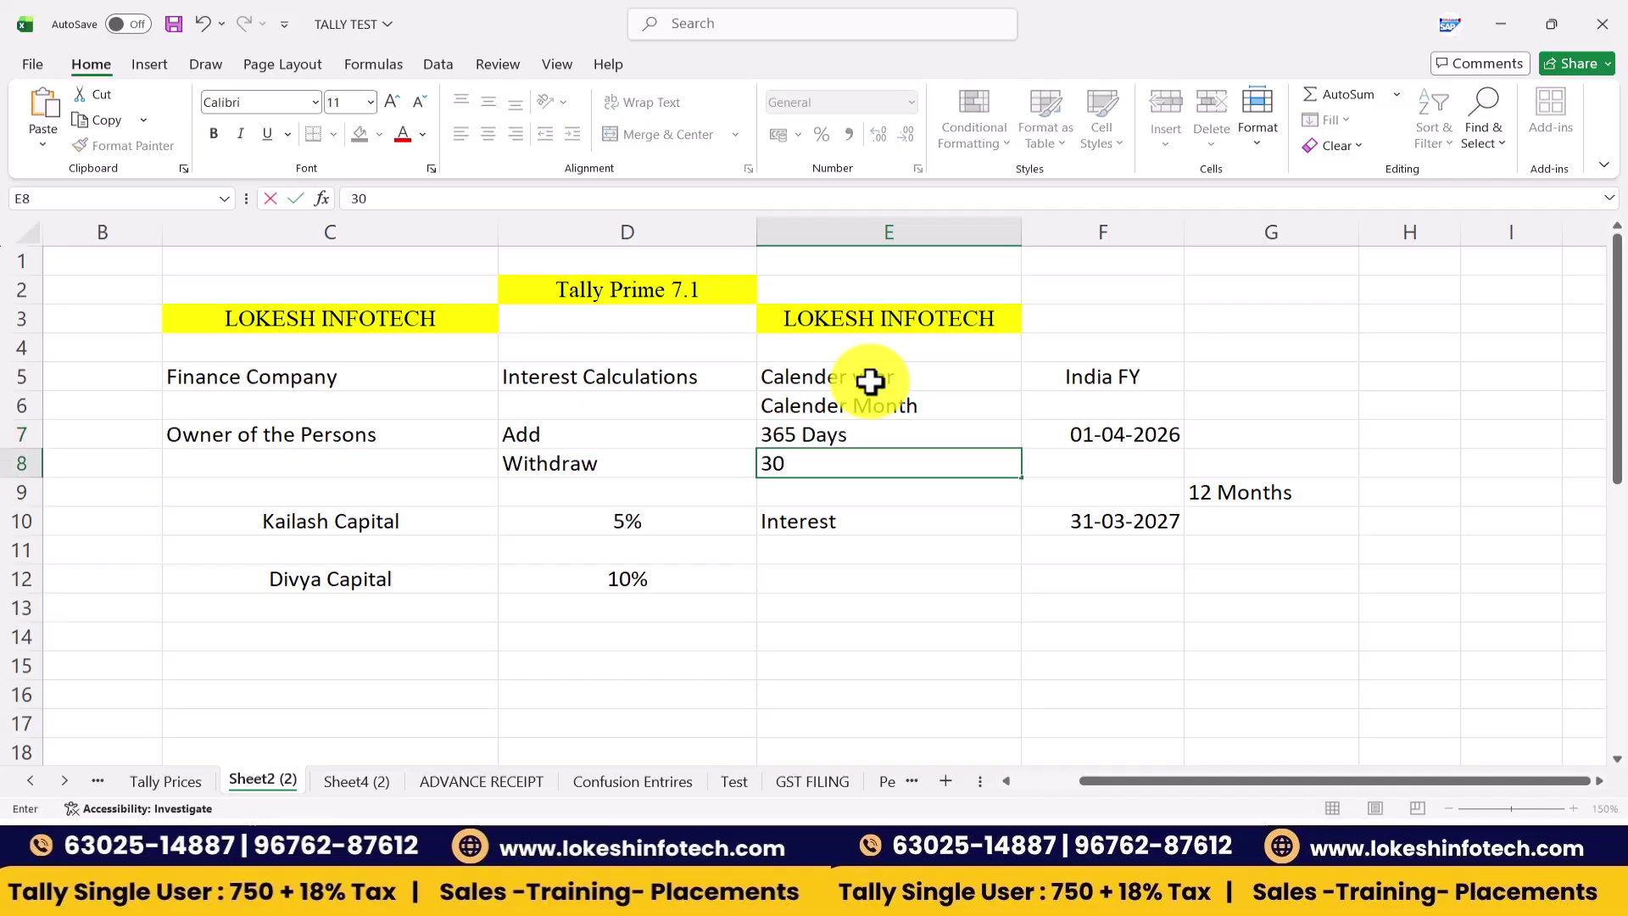
text( Days PER)
key(BackSpace)
key(BackSpace)
text(er)
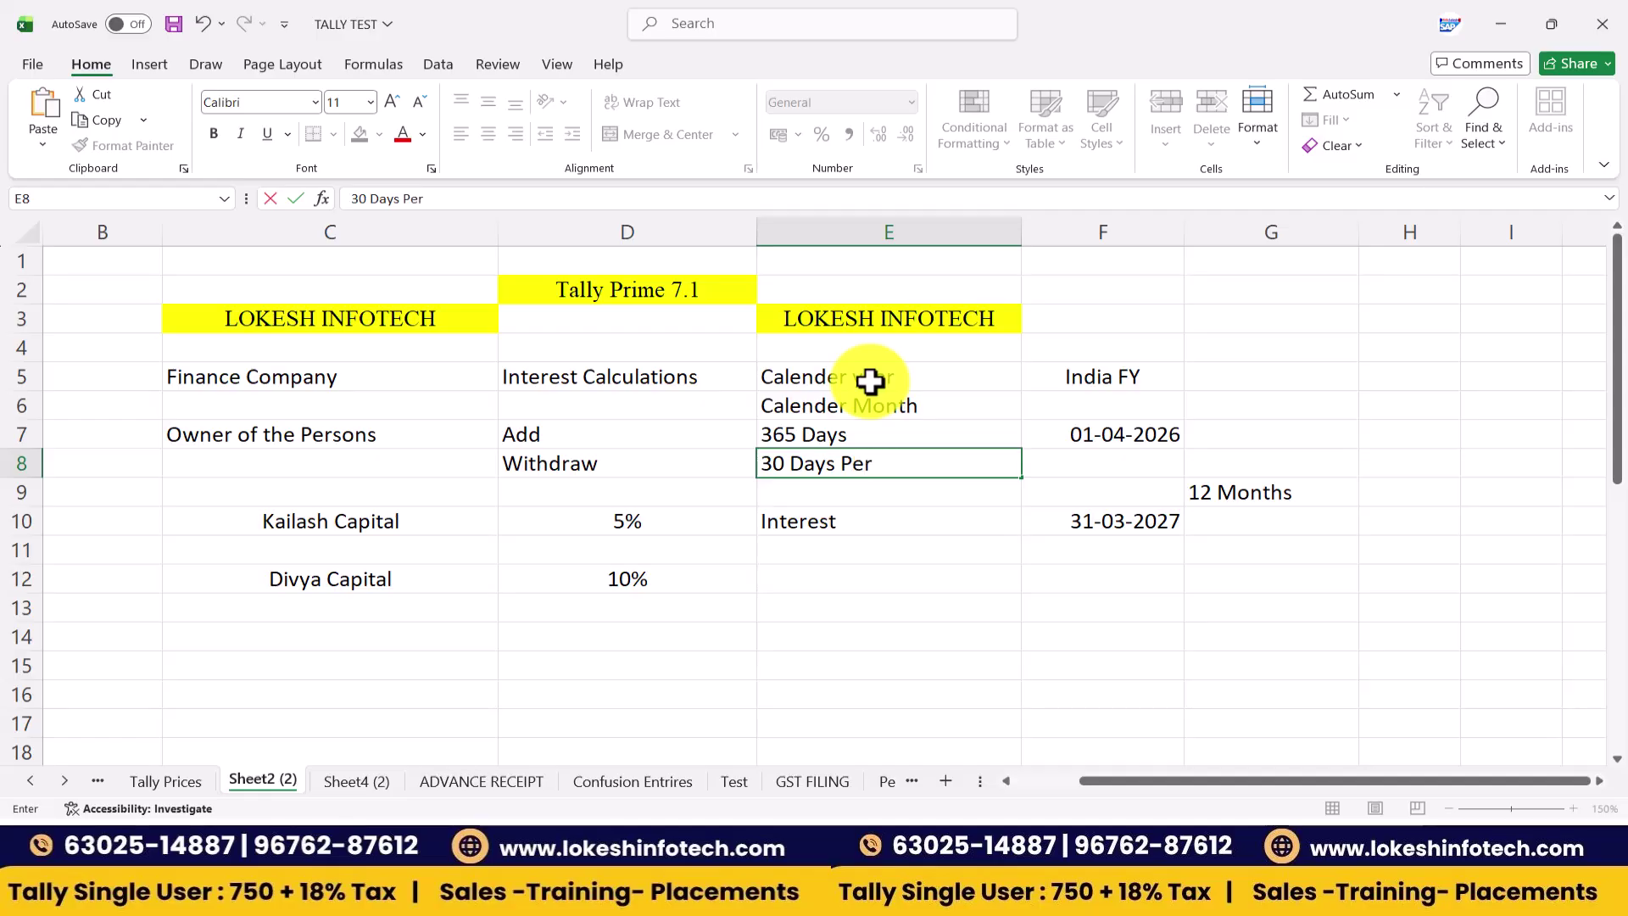
text( Month)
key(Return)
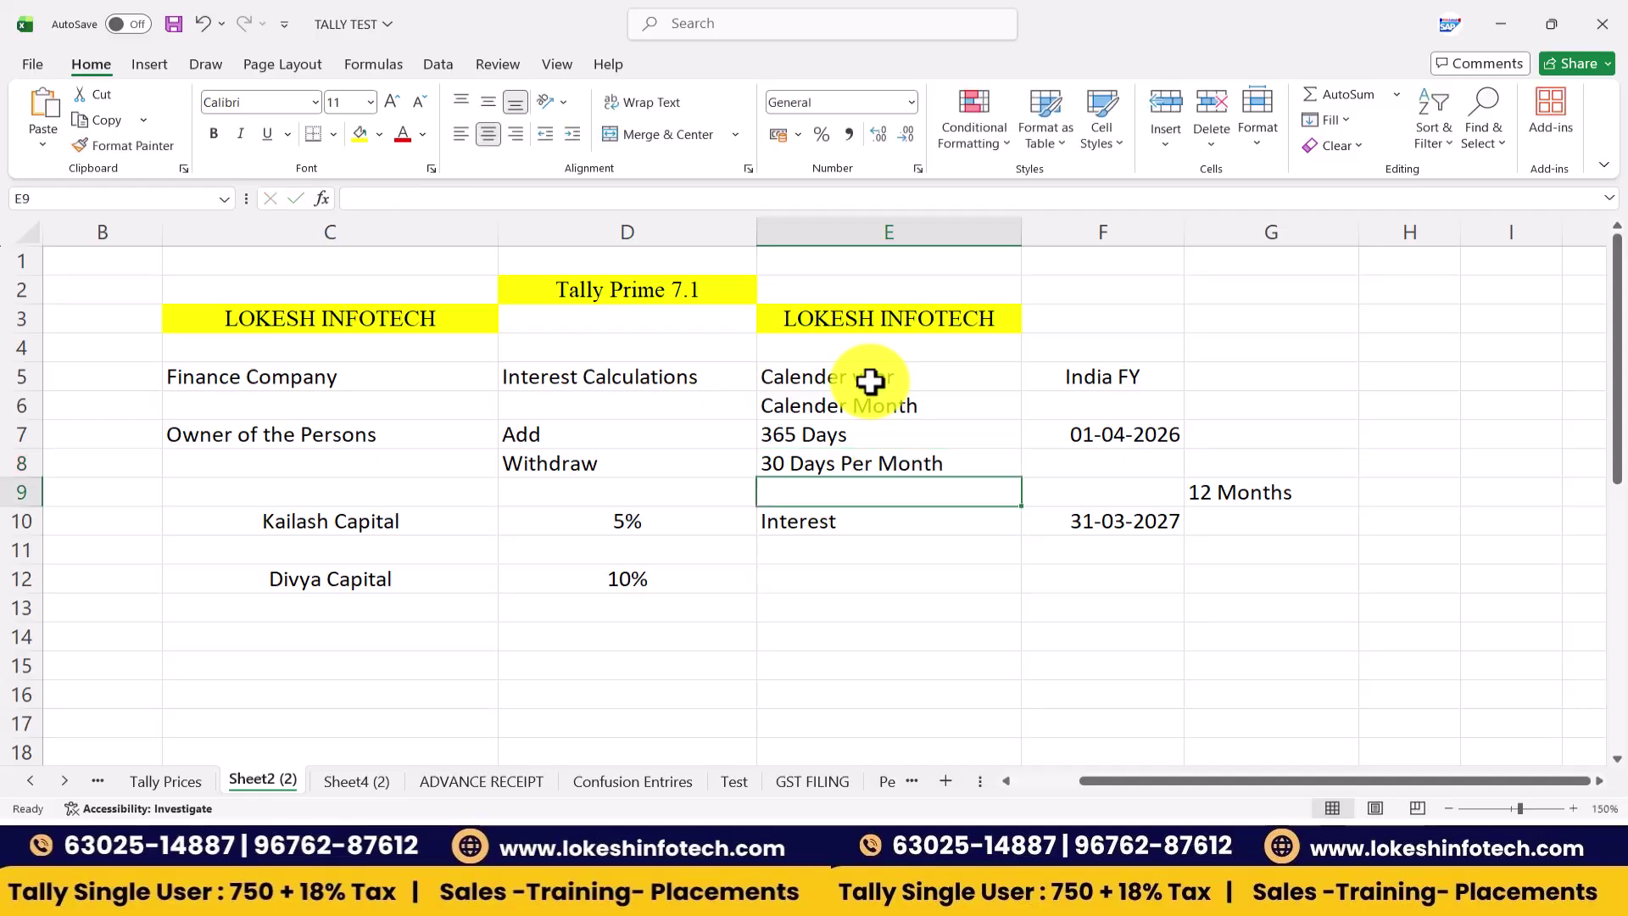
- Centre the four notes in E5:E8, then return to the Teams meeting
drag(916, 381, 932, 462)
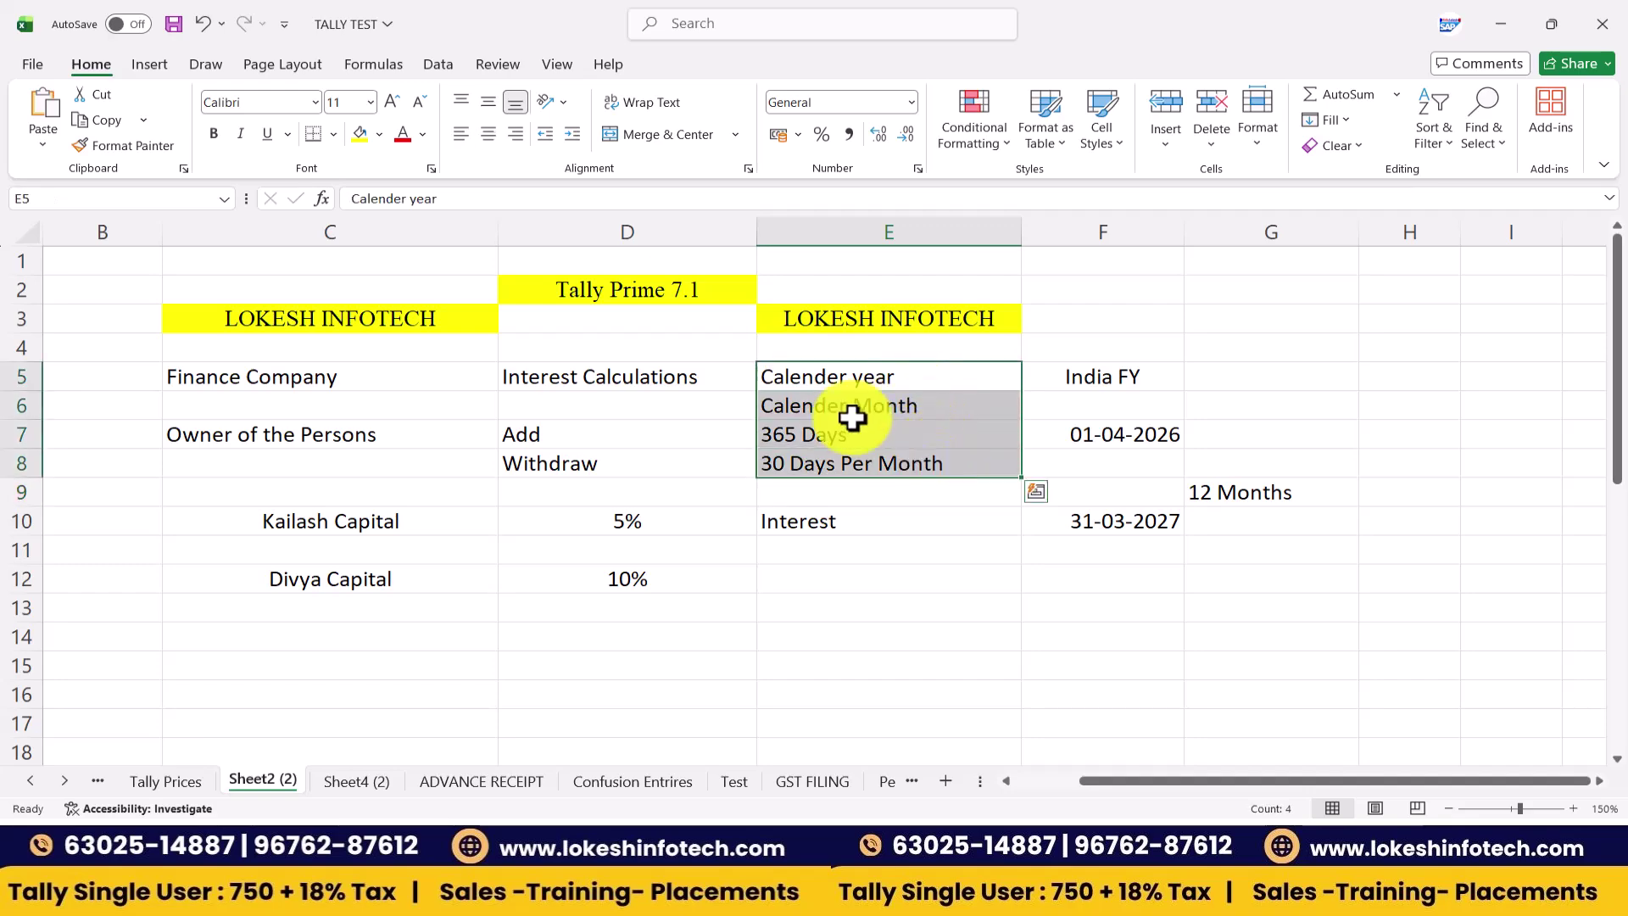
click(491, 136)
click(746, 451)
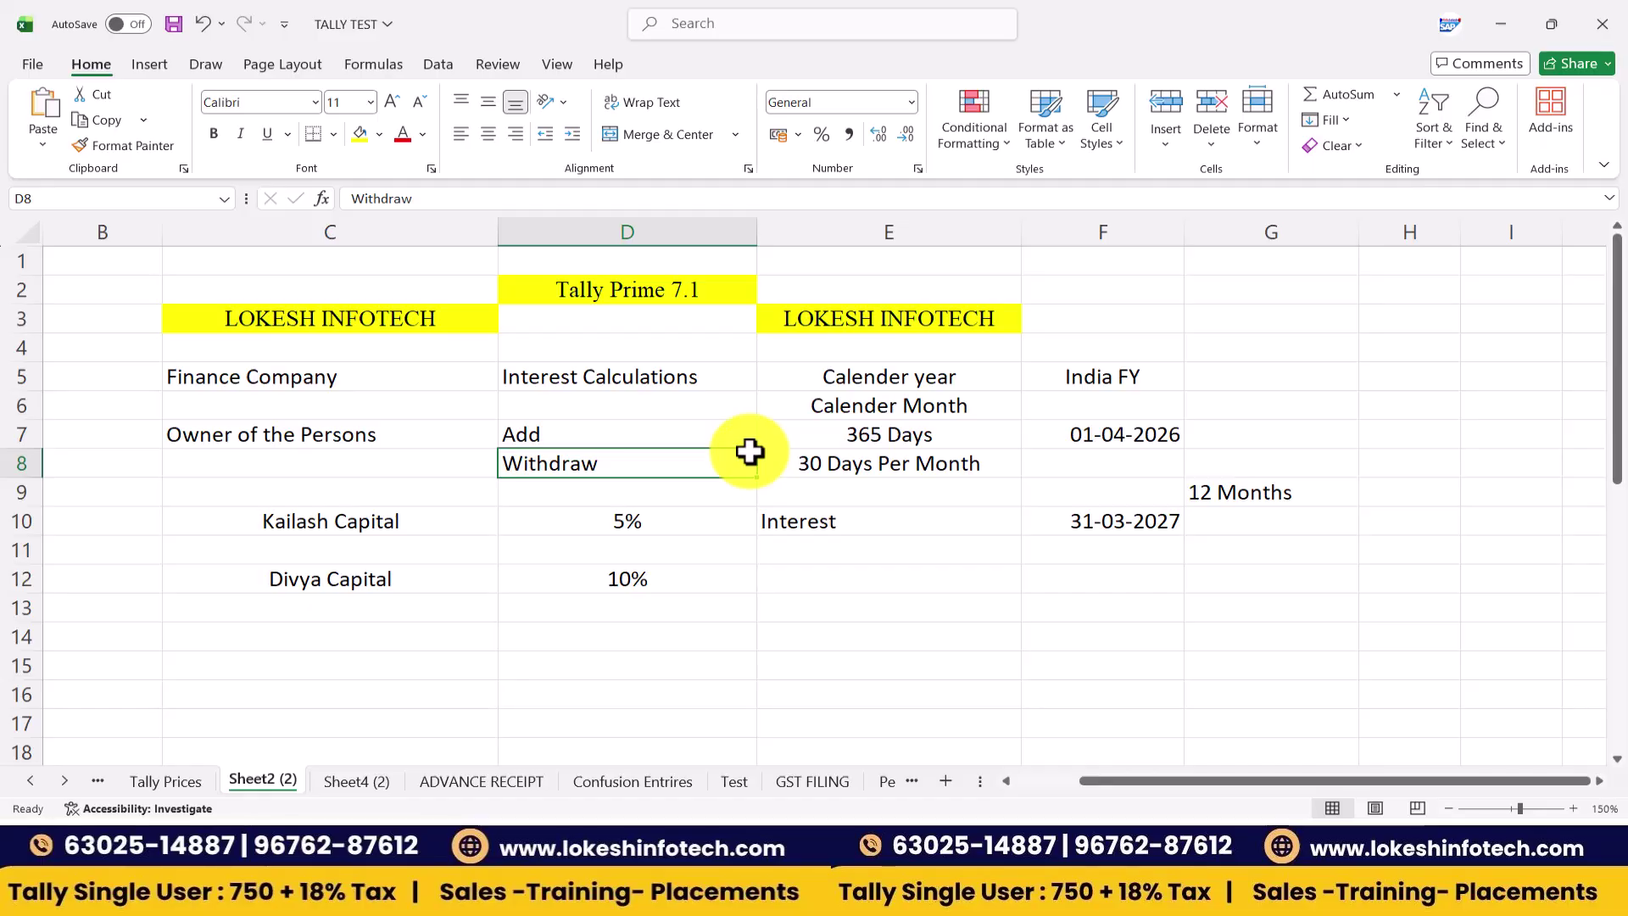
key(alt+Tab)
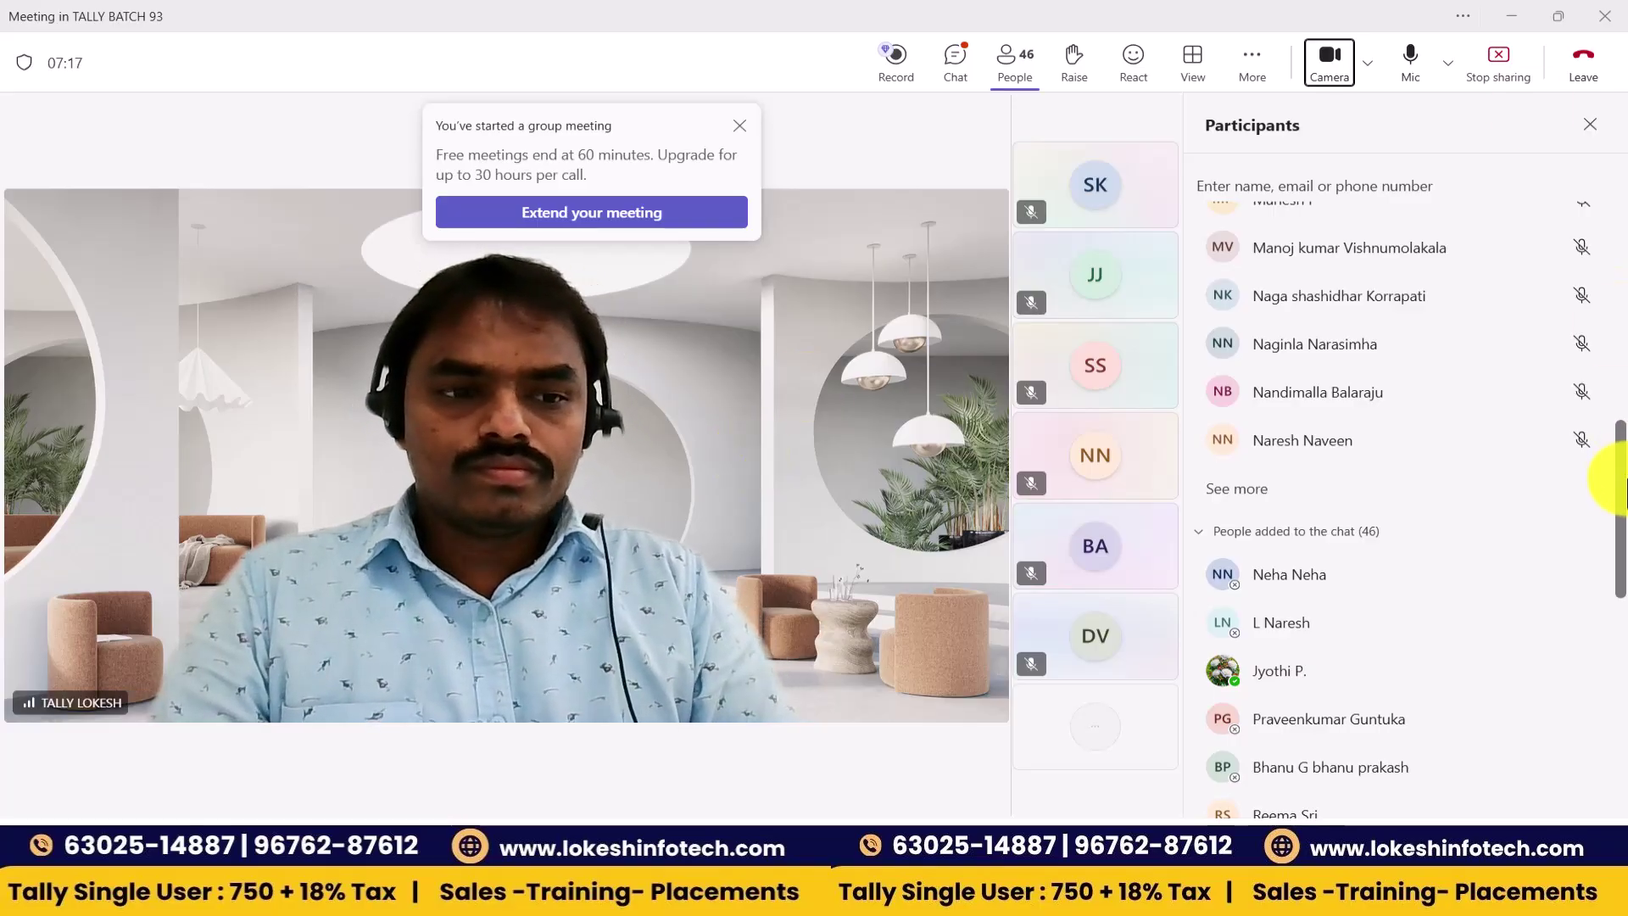
- Bring TallyPrime's company list forward and highlight Create Company
drag(1620, 490, 1620, 247)
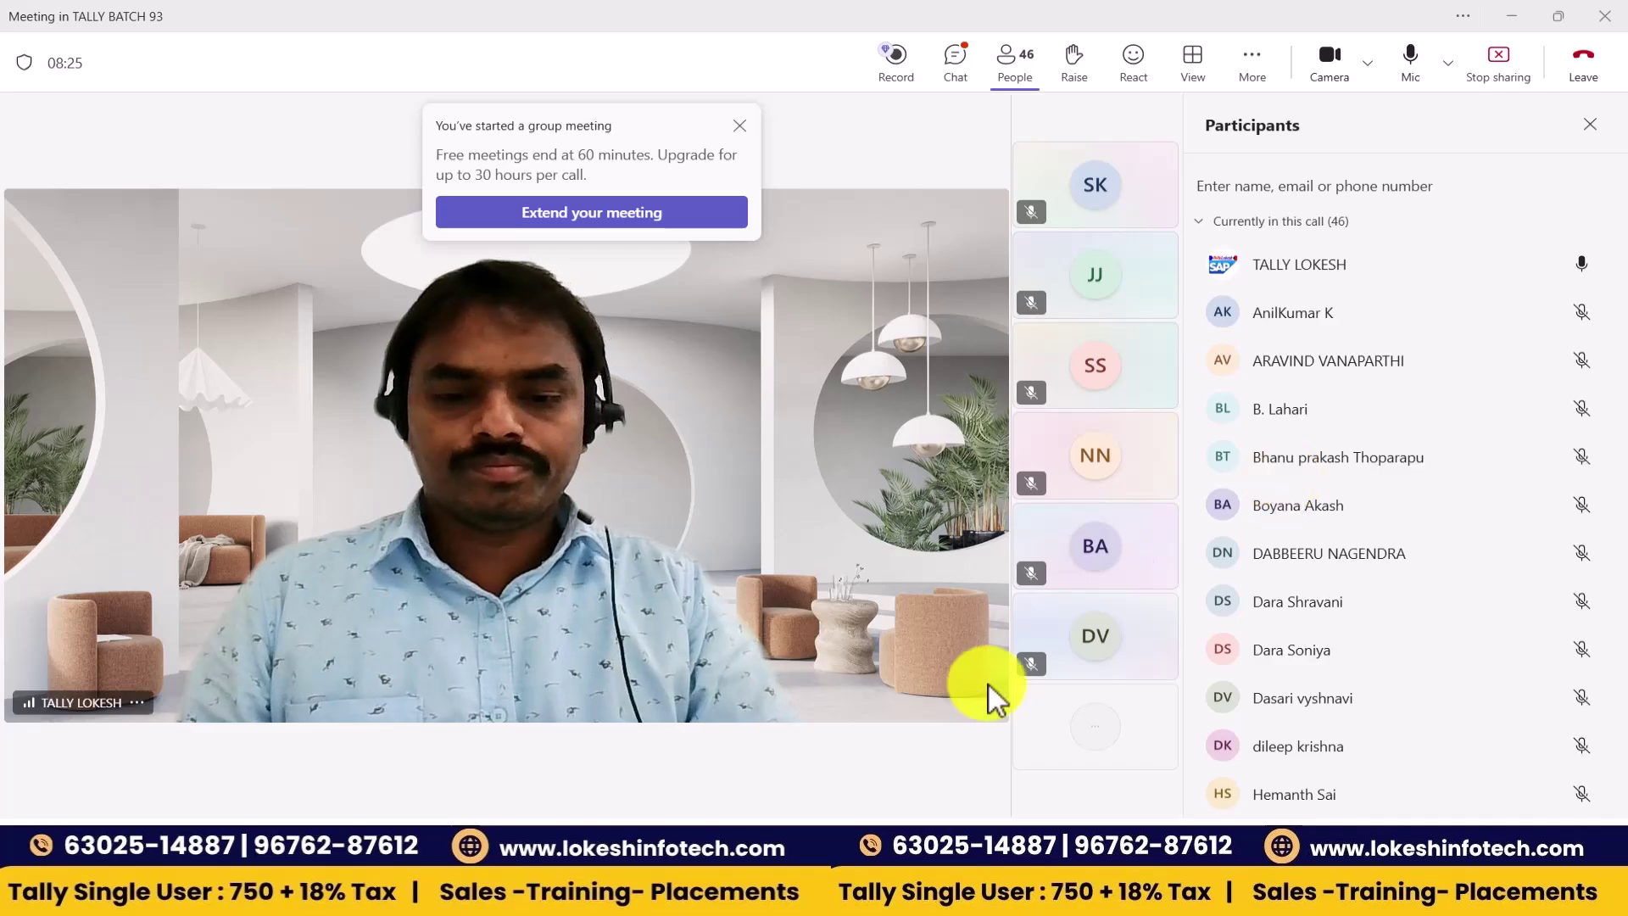
click(965, 835)
key(Up)
key(Up)
key(Up)
key(Up)
- Start company creation, then read page 48 down to Kailash Rs.44,479 and Divya Rs.66,109
key(Return)
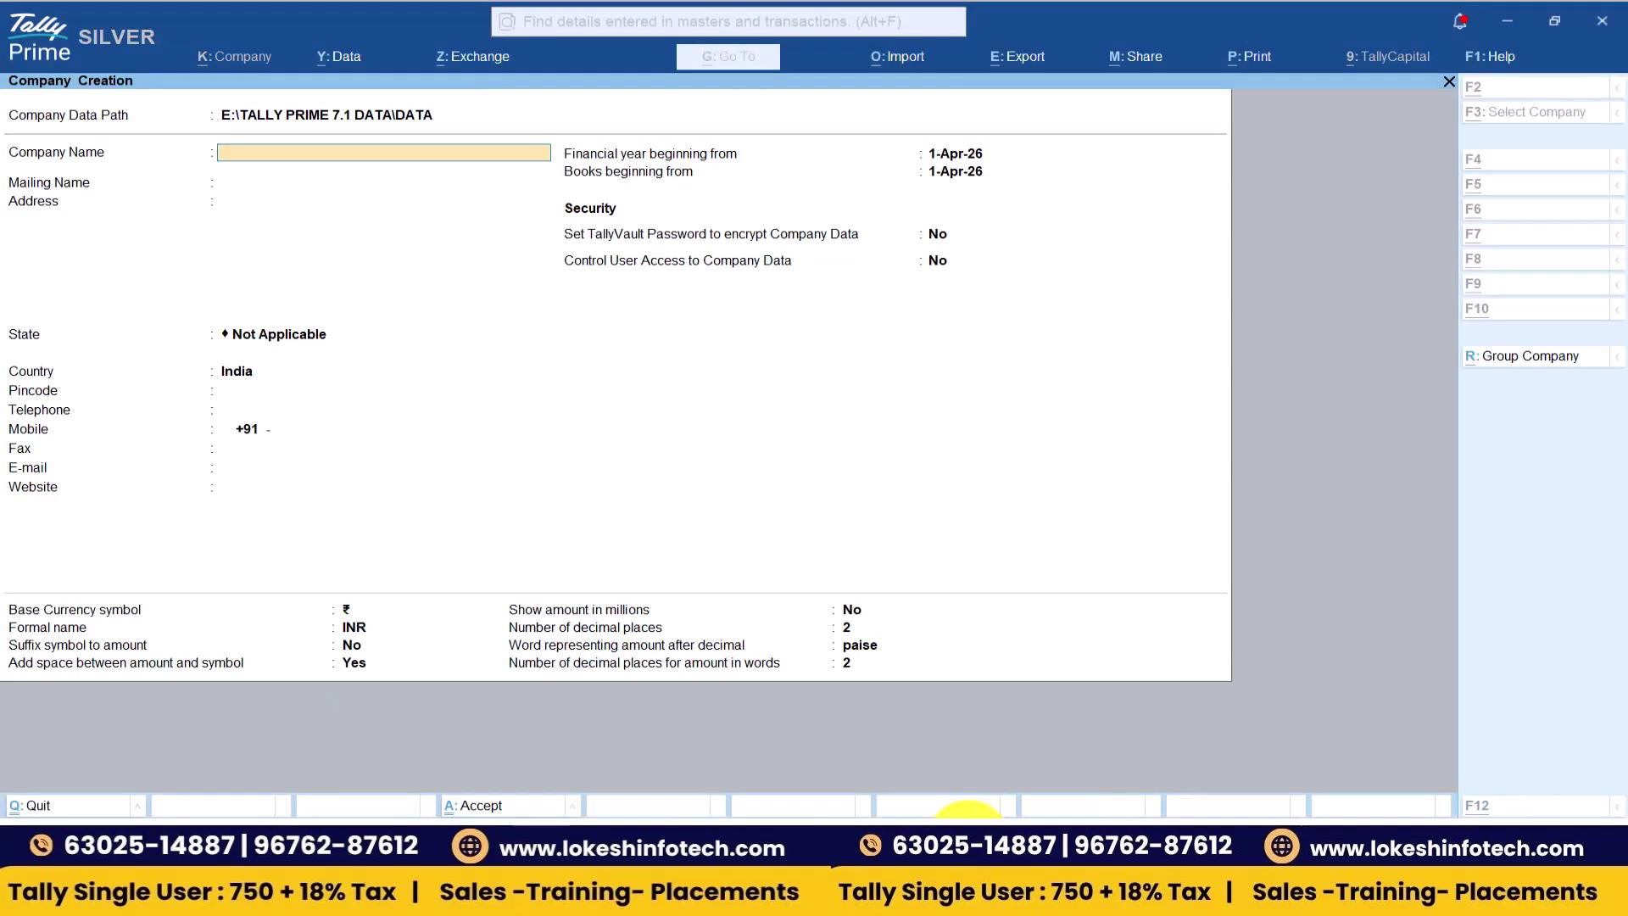
key(alt+Tab)
key(alt+Tab)
key(alt+Tab)
key(alt+Tab)
key(alt+Tab)
key(alt+Tab)
key(alt+Tab)
key(alt+Tab)
key(alt+Tab)
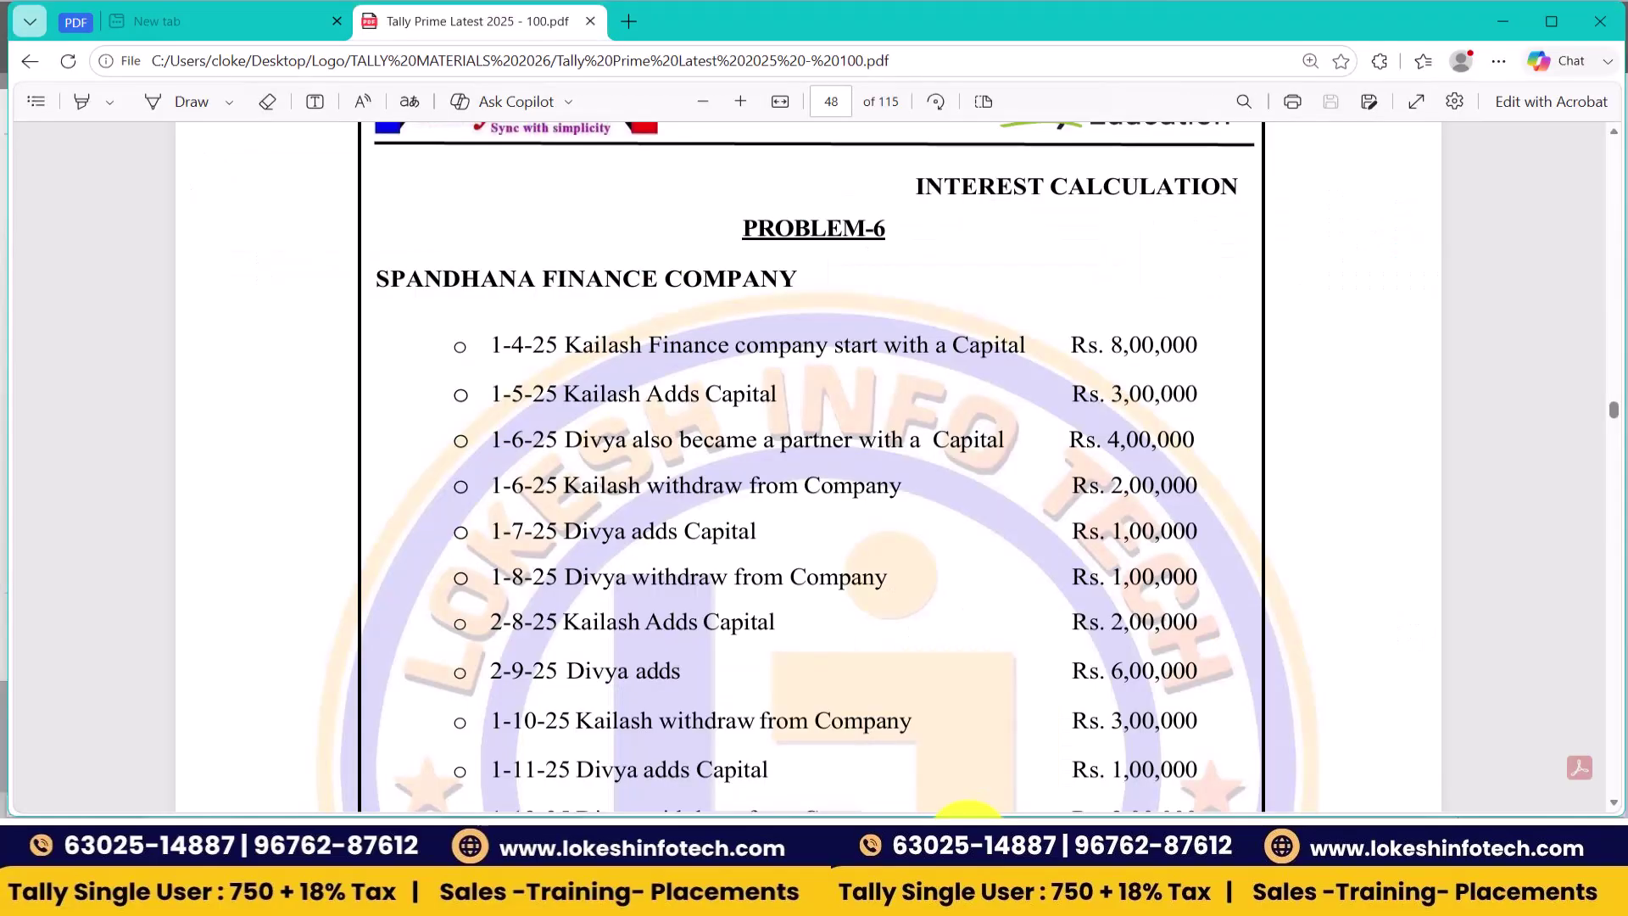
scroll(814, 466, down, 3)
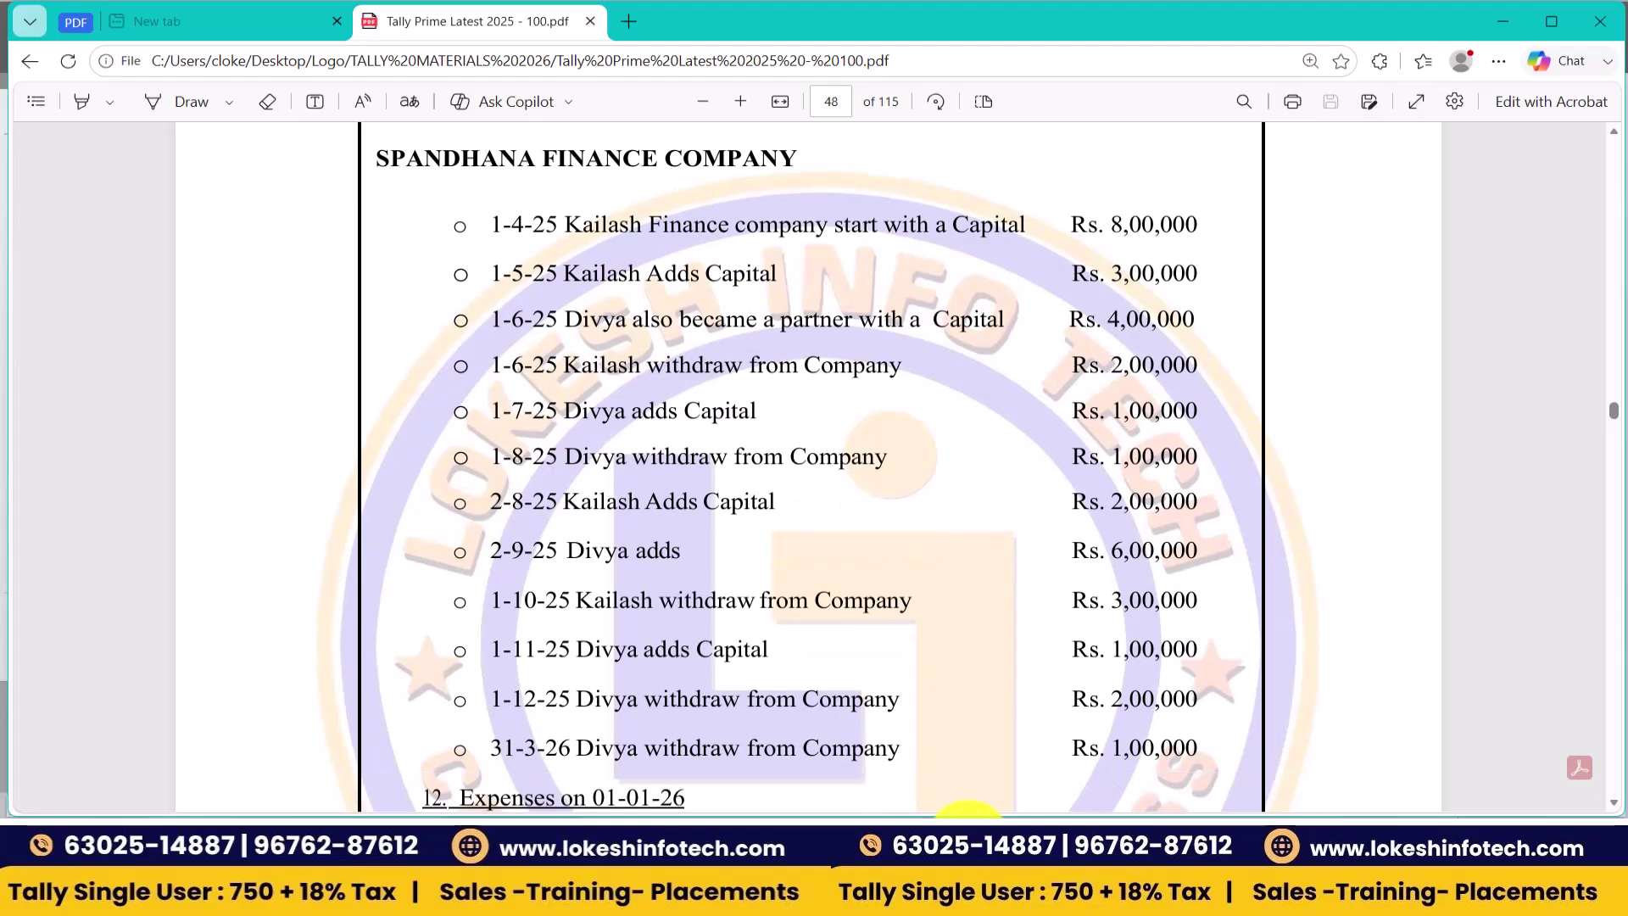
scroll(814, 467, down, 5)
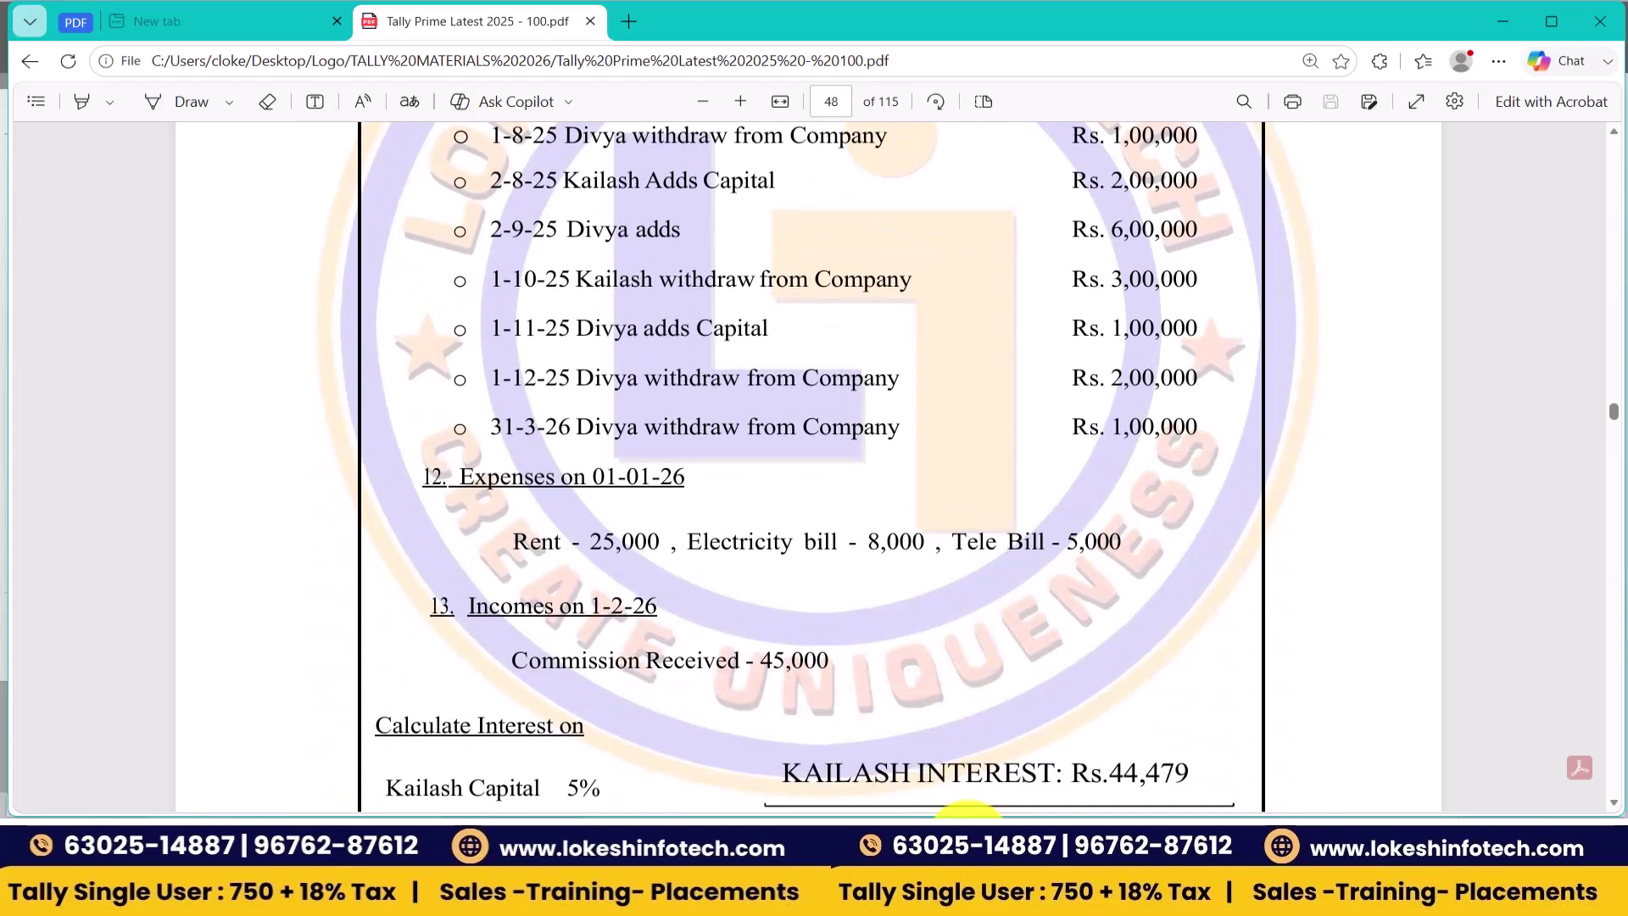
scroll(811, 466, down, 1)
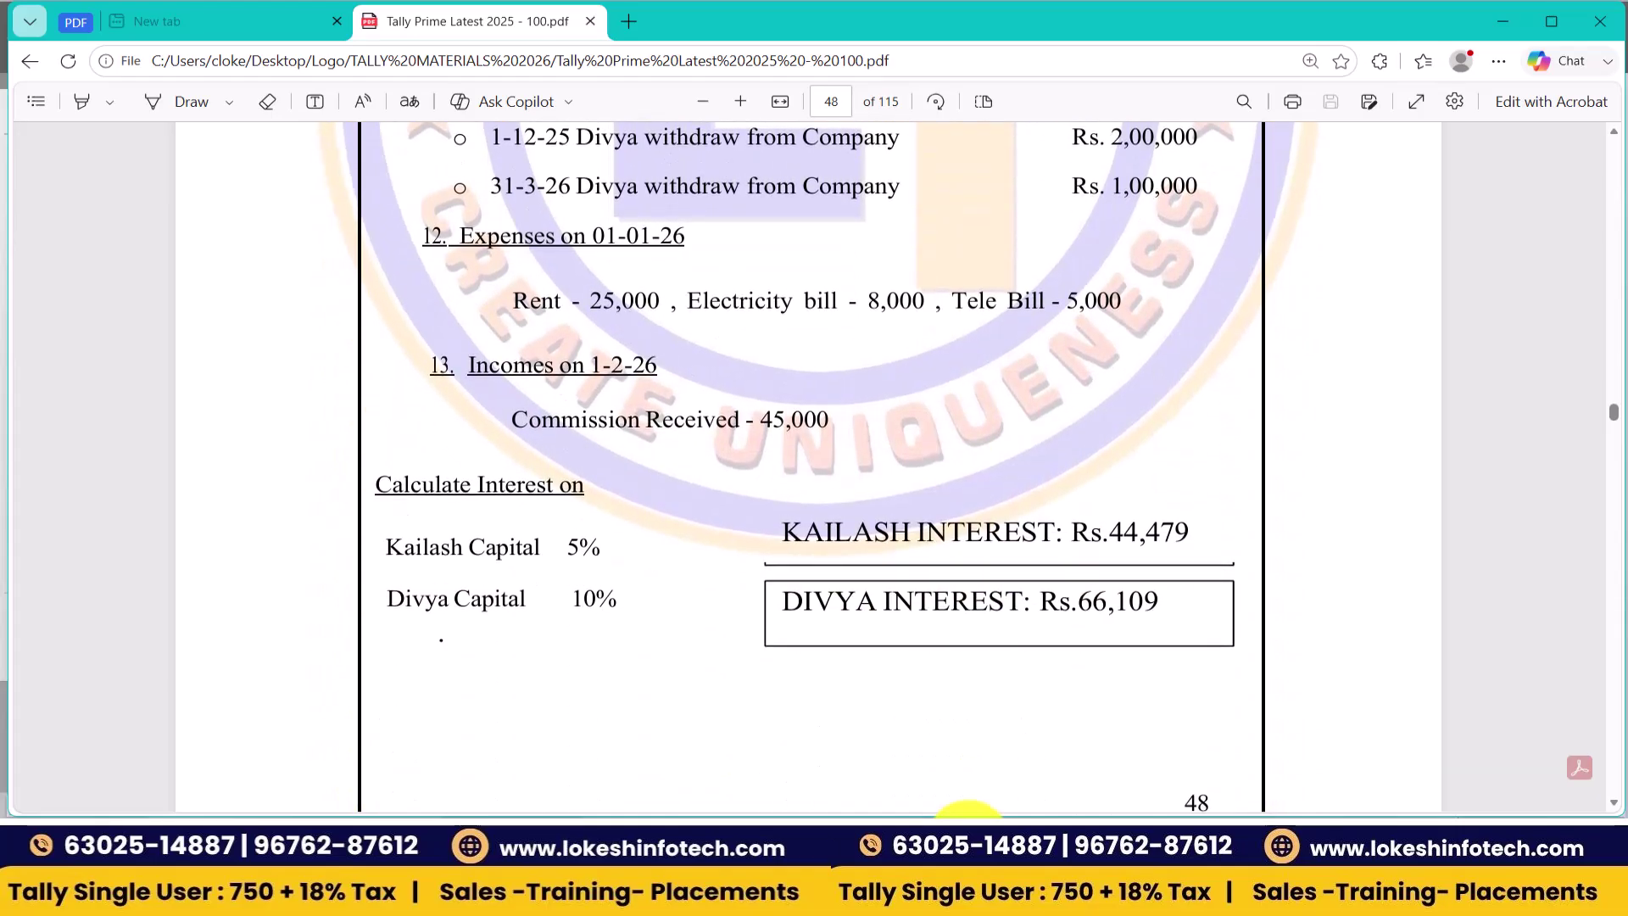
scroll(966, 810, down, 1)
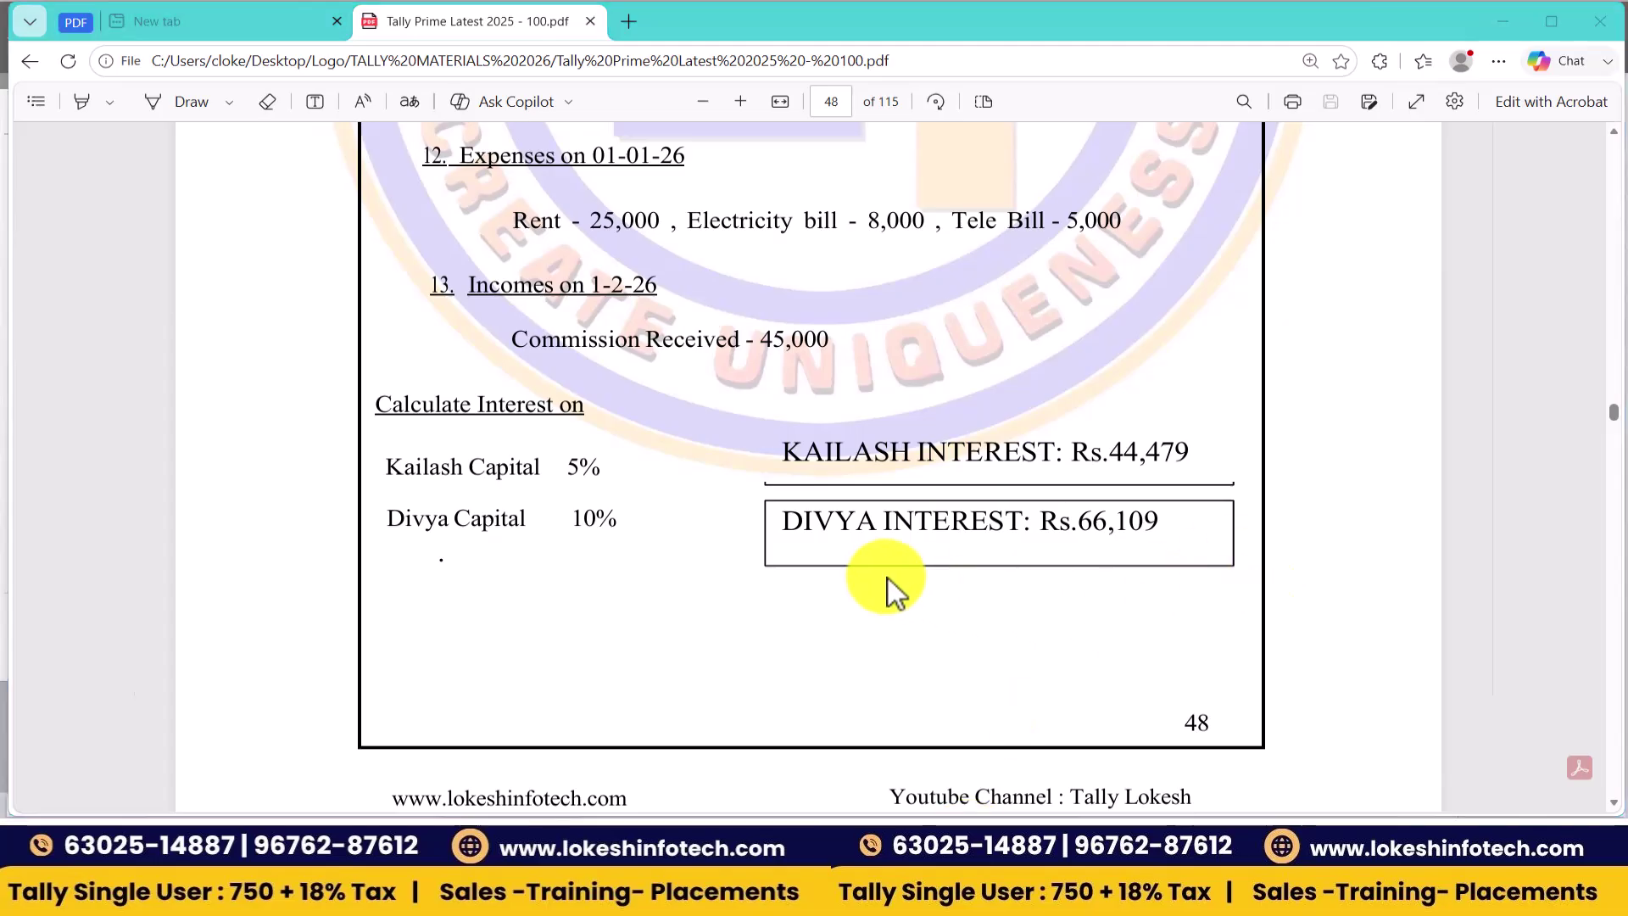
key(alt+Tab)
- Create the company 'Spandhana Finance Company June 29' with state Andhra Pradesh
text(Spa)
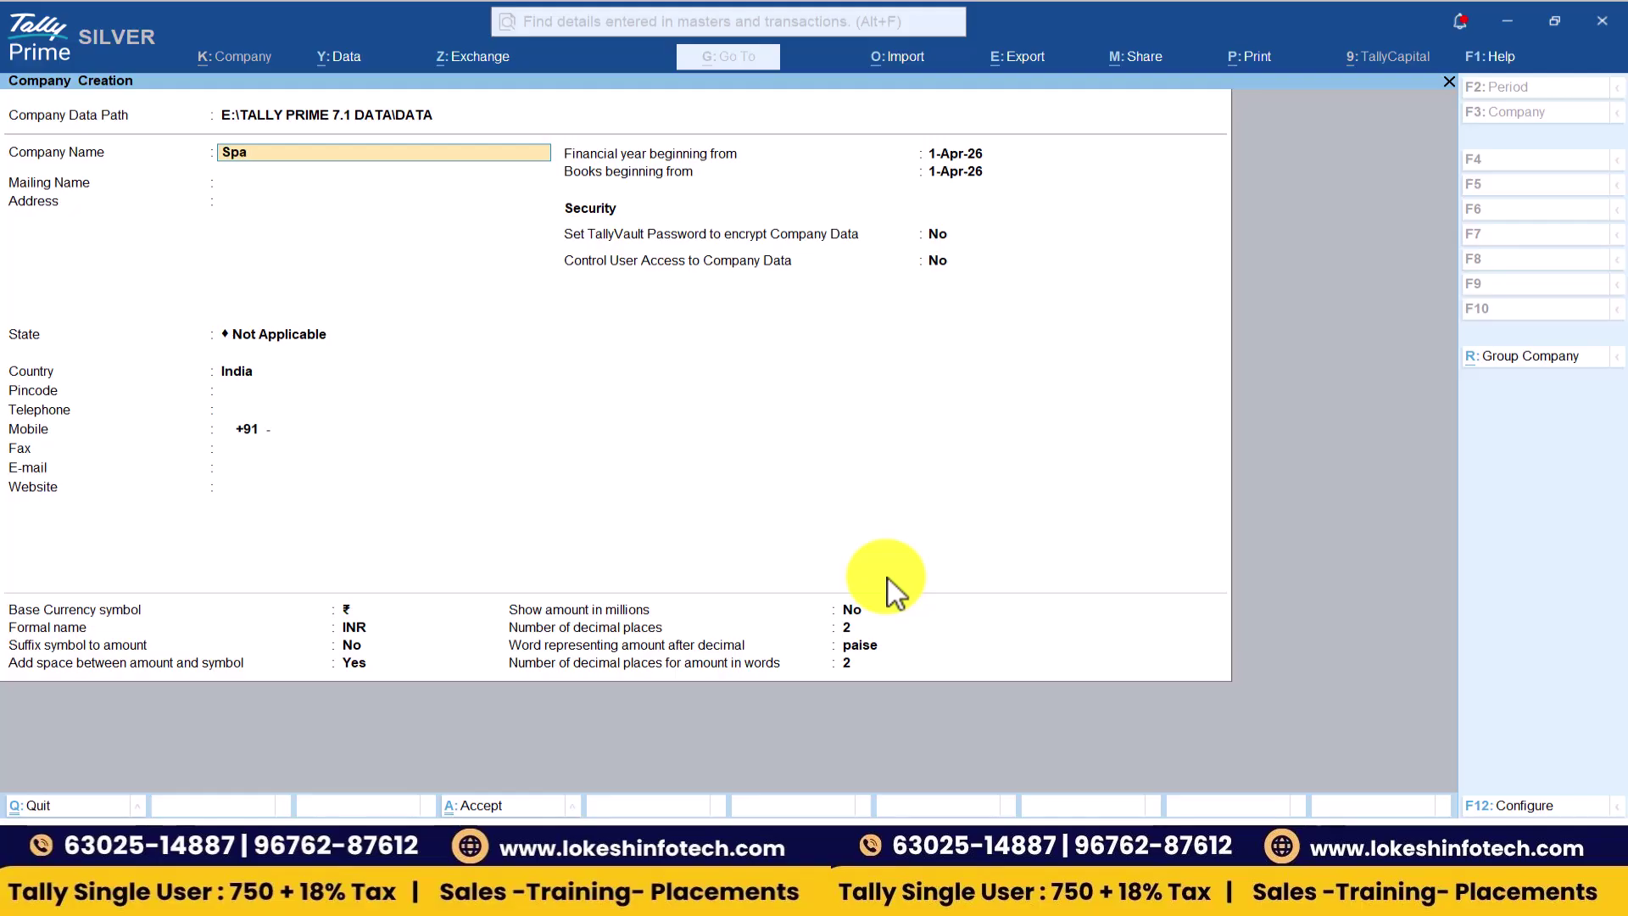
text(ndhana Finance Company June 29)
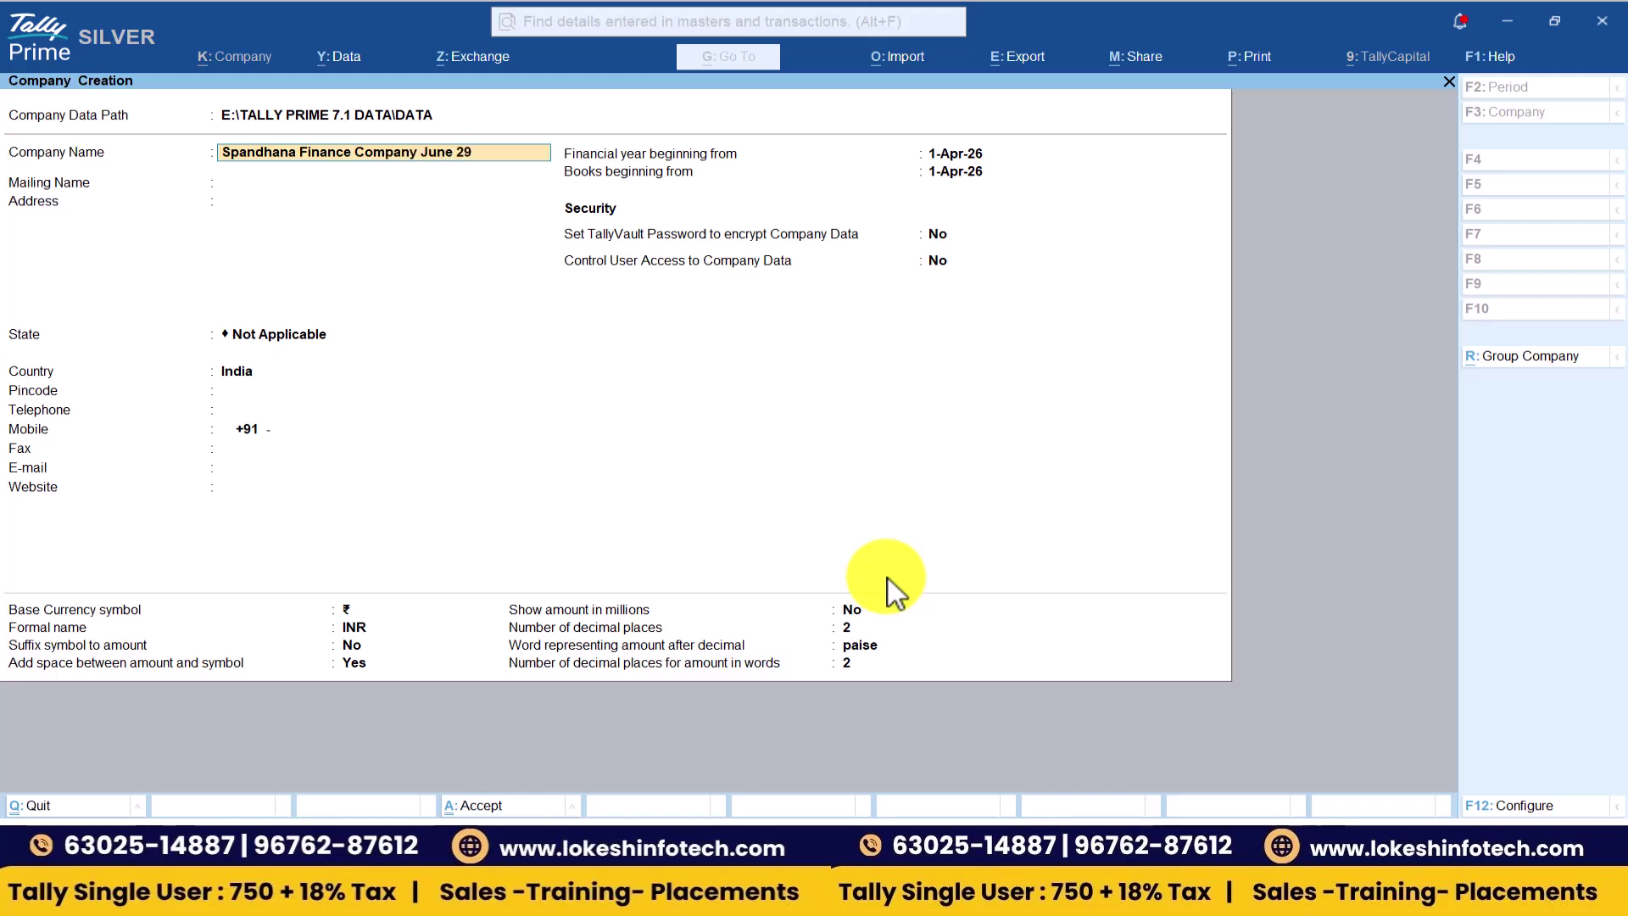
key(Return)
key(Return)
key(Return)
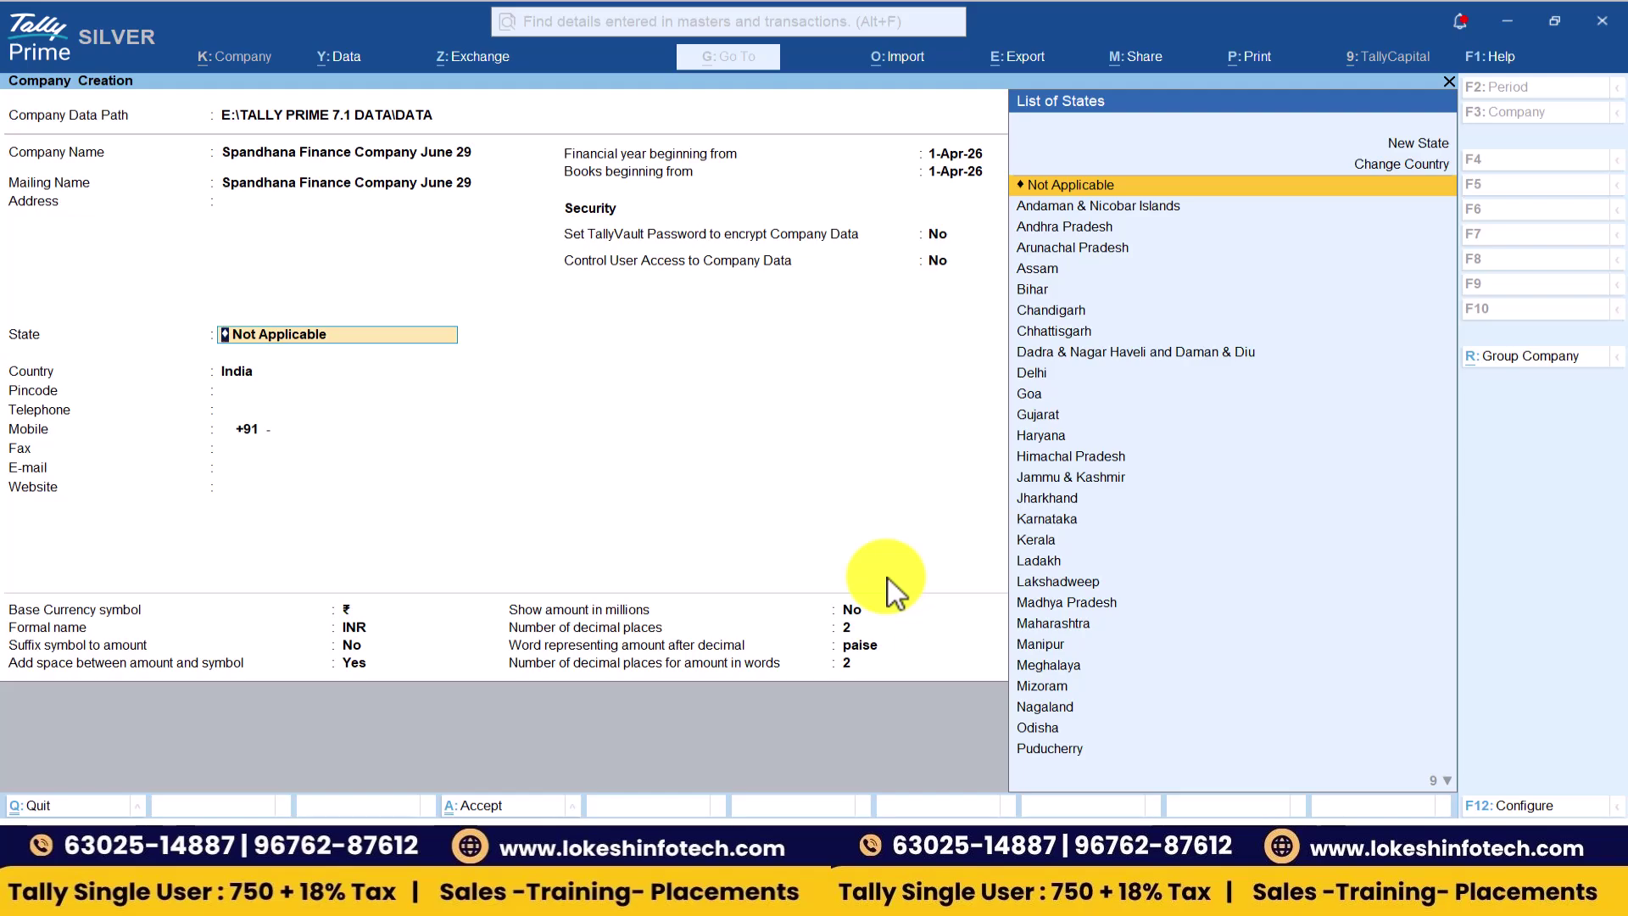
key(Down)
key(Down)
key(Return)
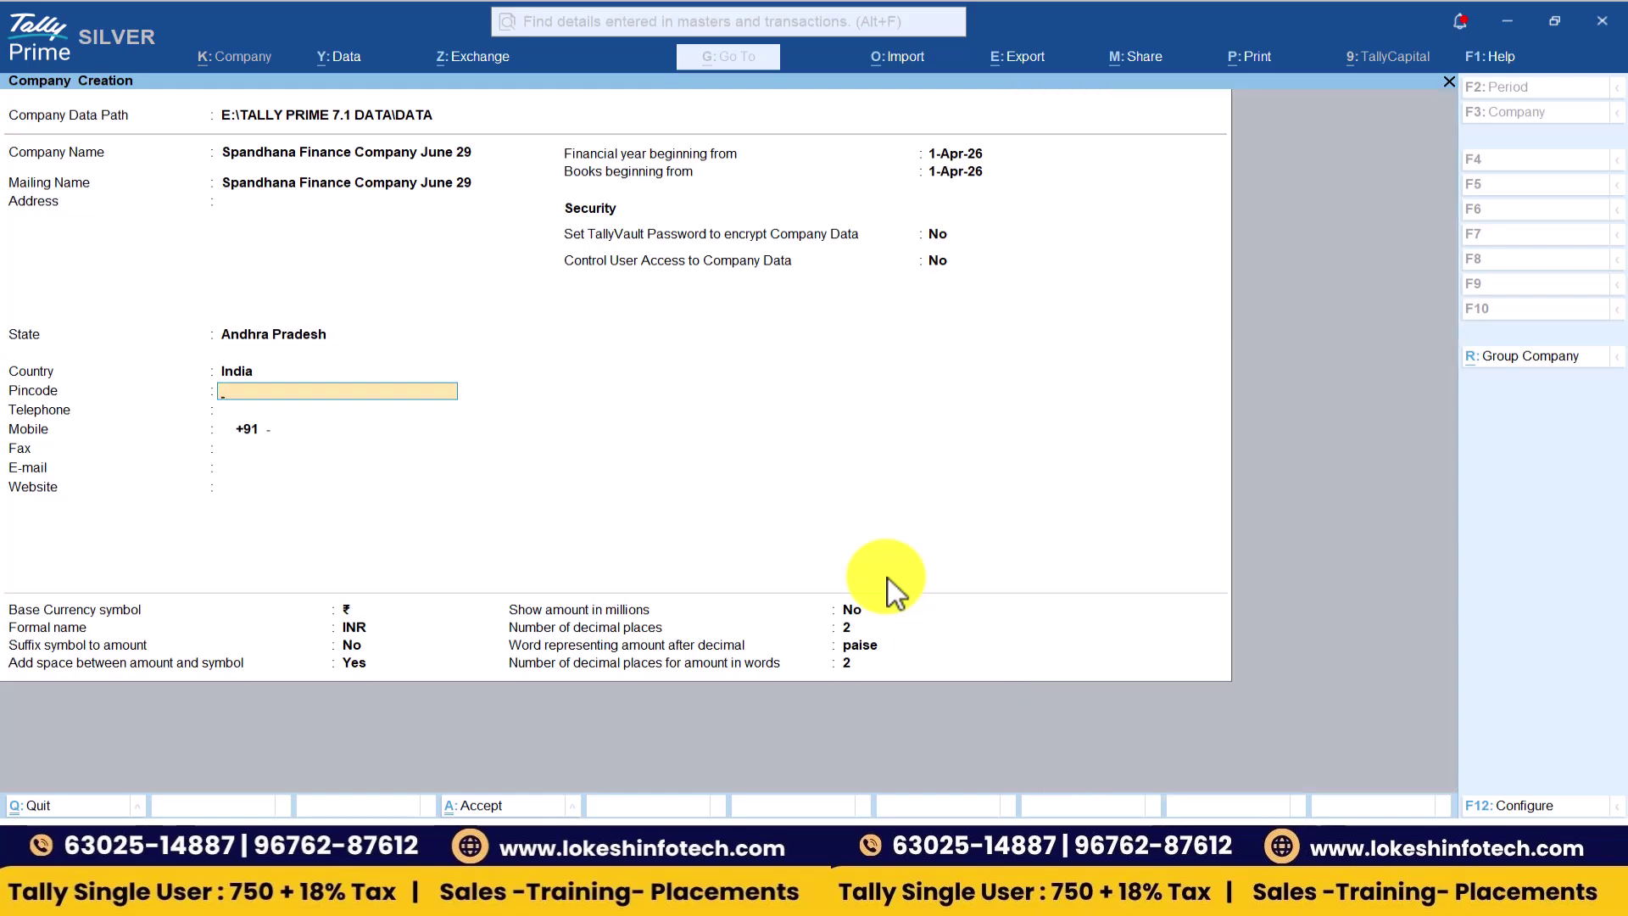
key(ctrl)
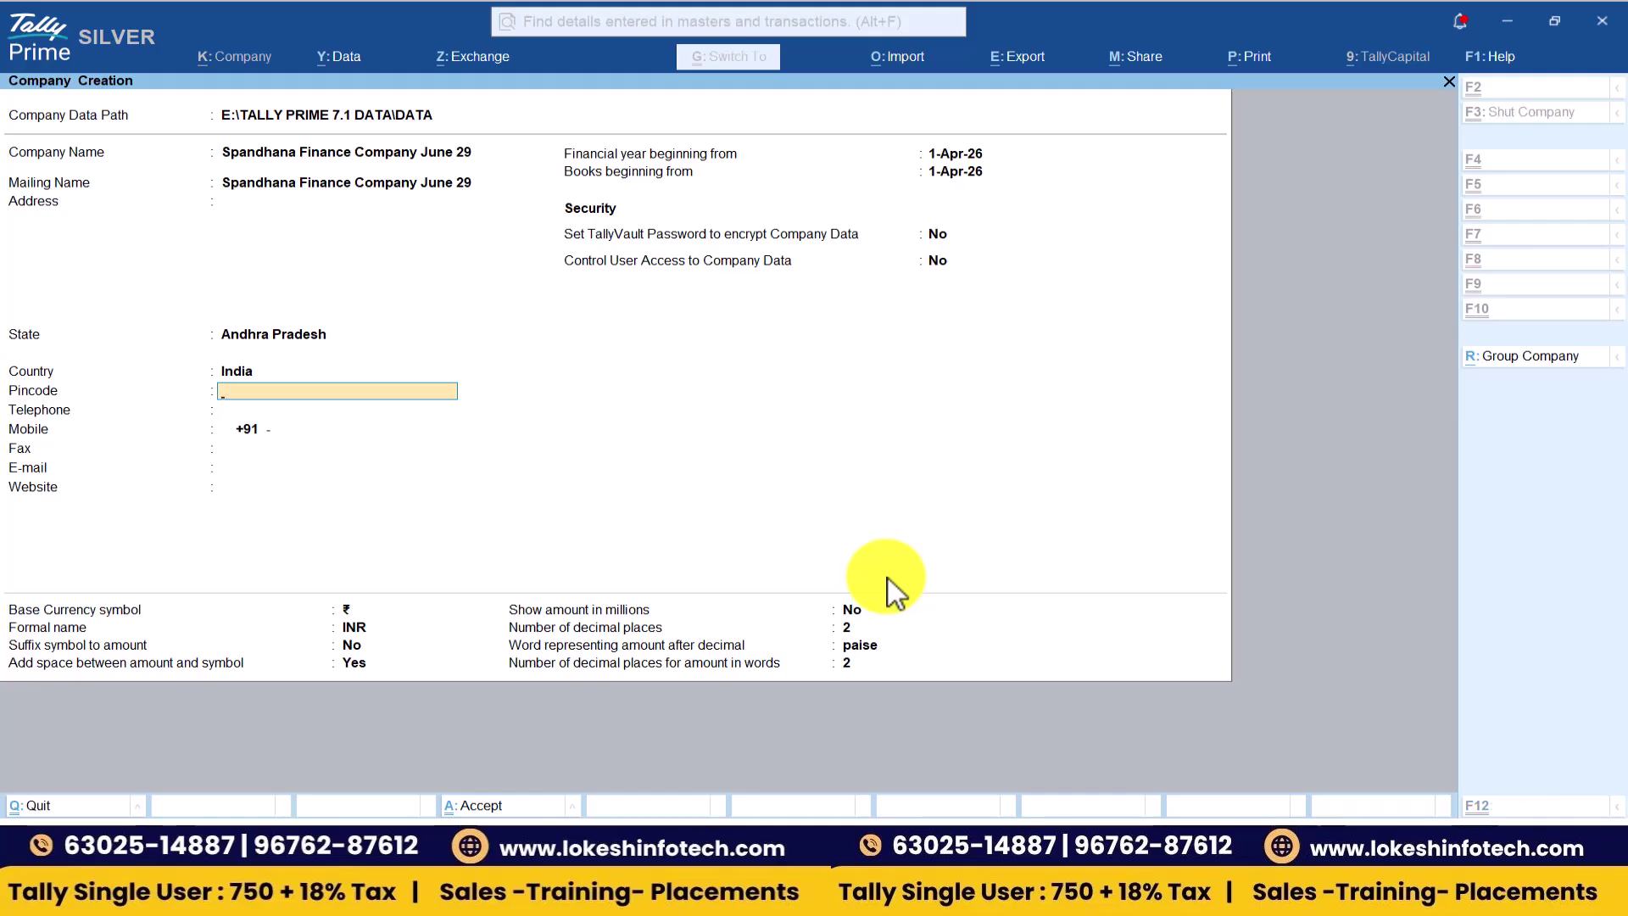
key(ctrl+a)
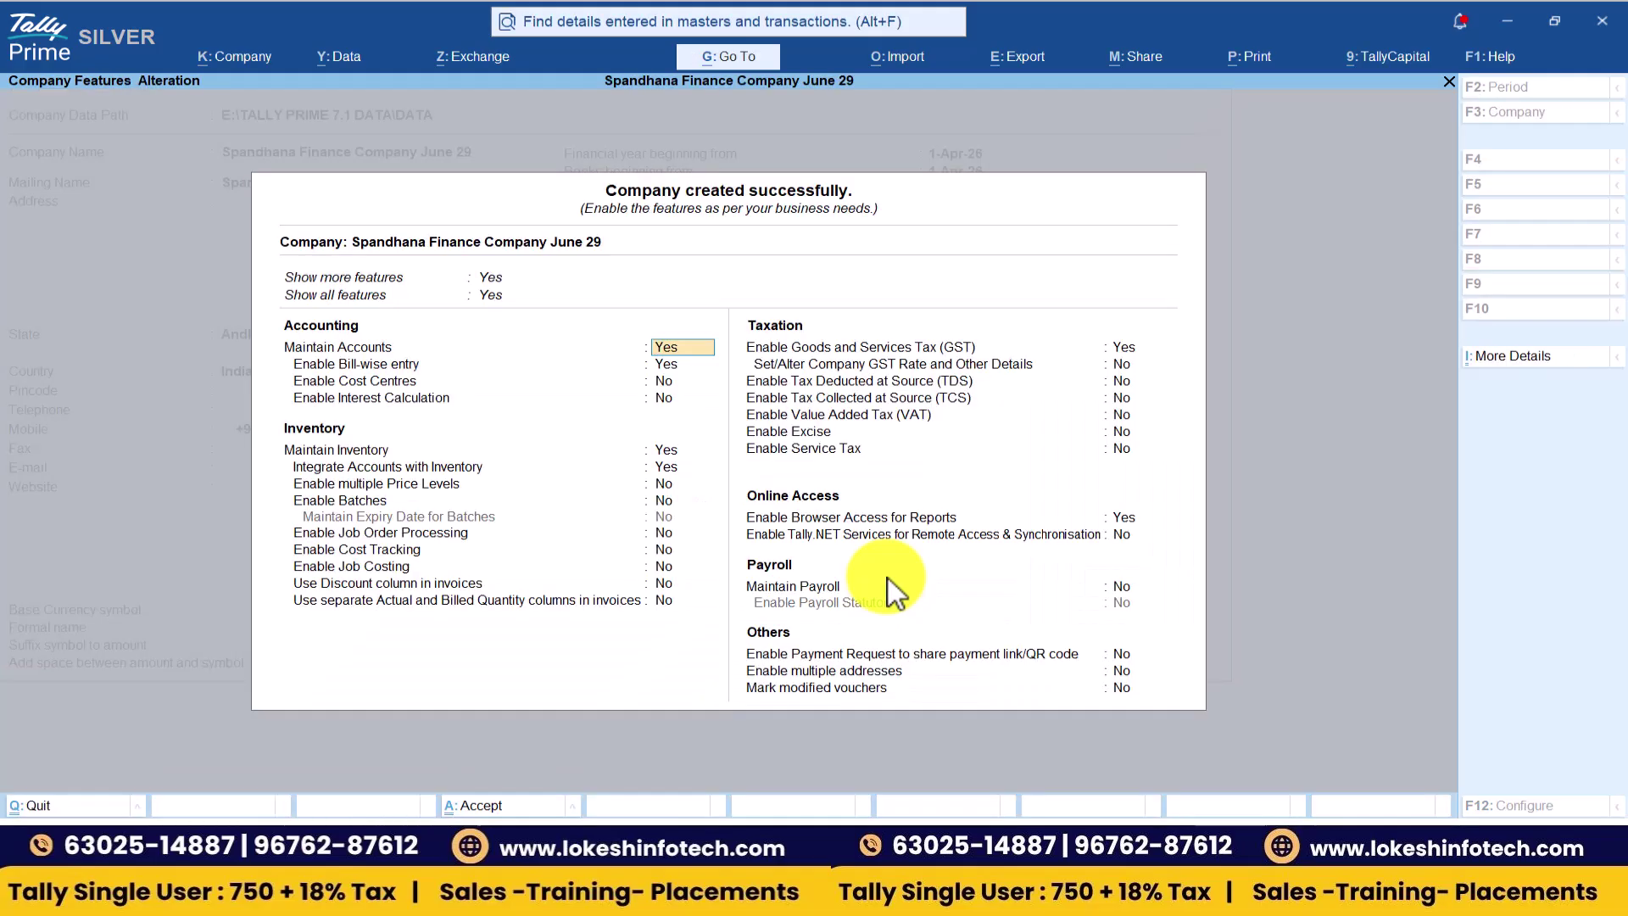
- Set bill-wise entry No, interest calculation Yes, and inventory, GST and browser access No
key(Return)
text(n)
key(Return)
key(Return)
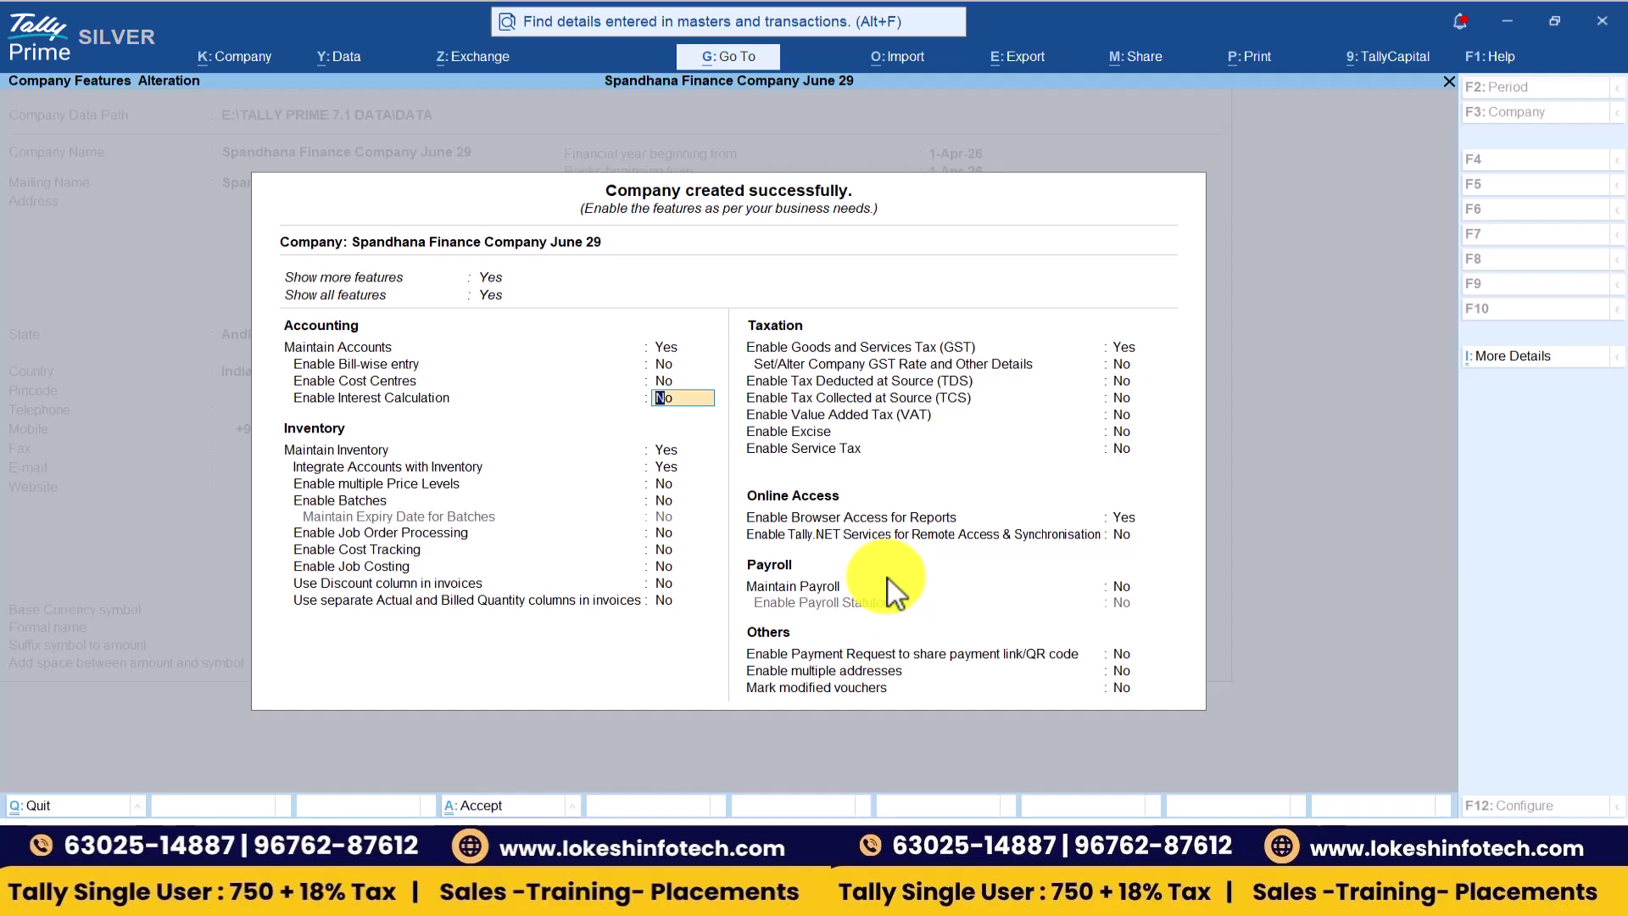
text(y)
key(Return)
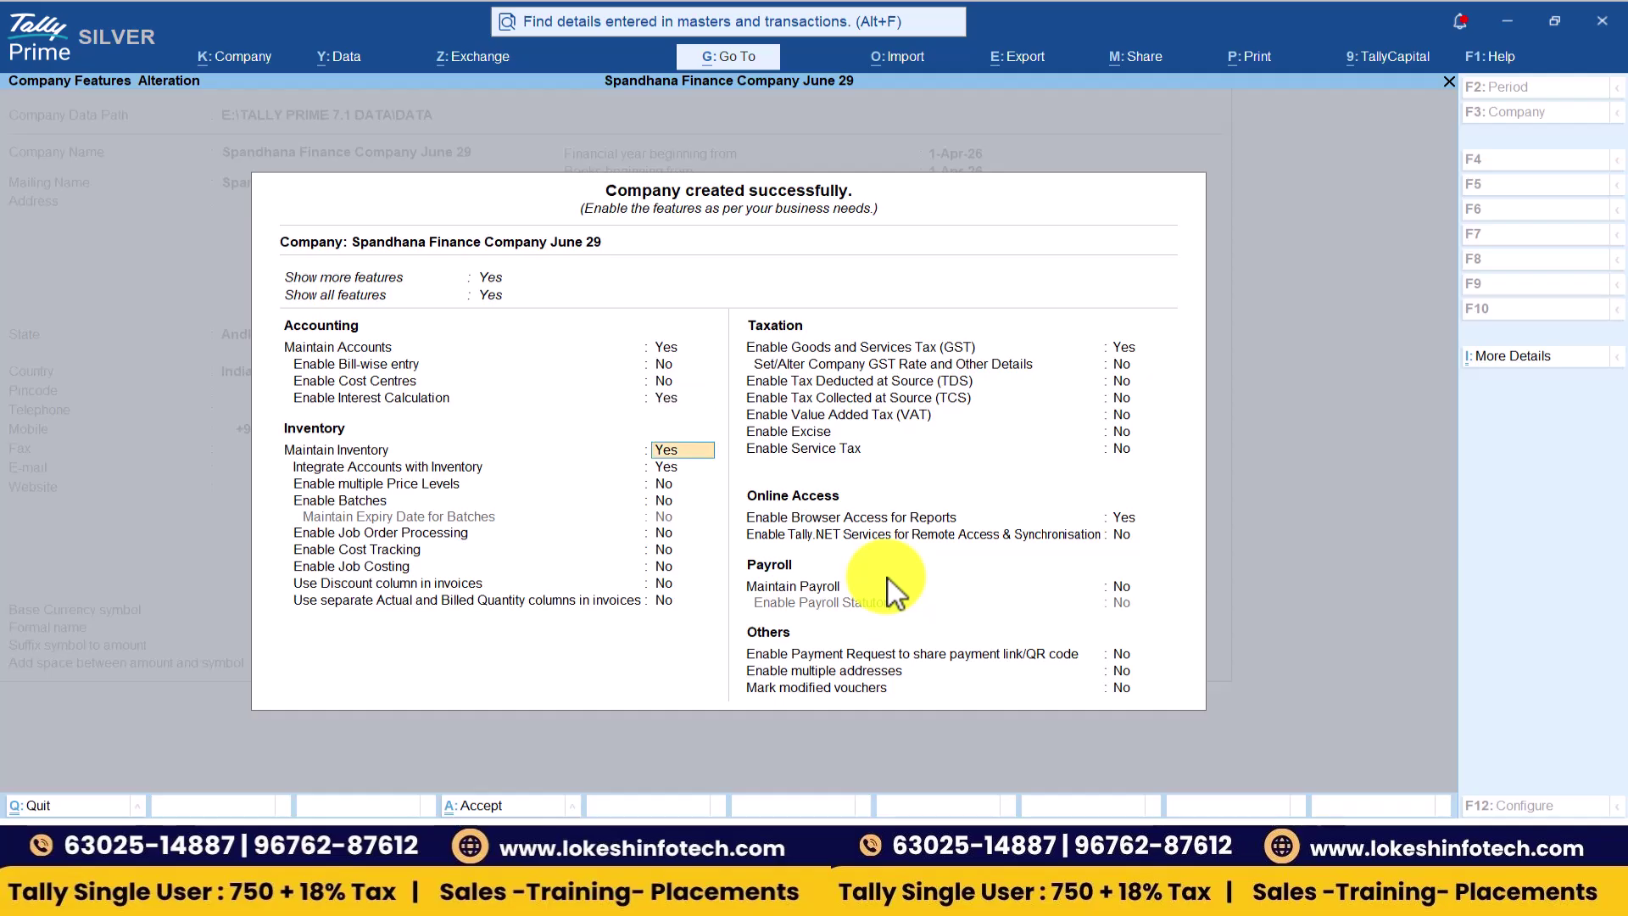
text(n)
key(Return)
text(n)
key(Return)
key(Return)
key(Return)
key(Return)
key(Return)
text(n)
key(Return)
key(Return)
key(Return)
key(Return)
key(Return)
key(Return)
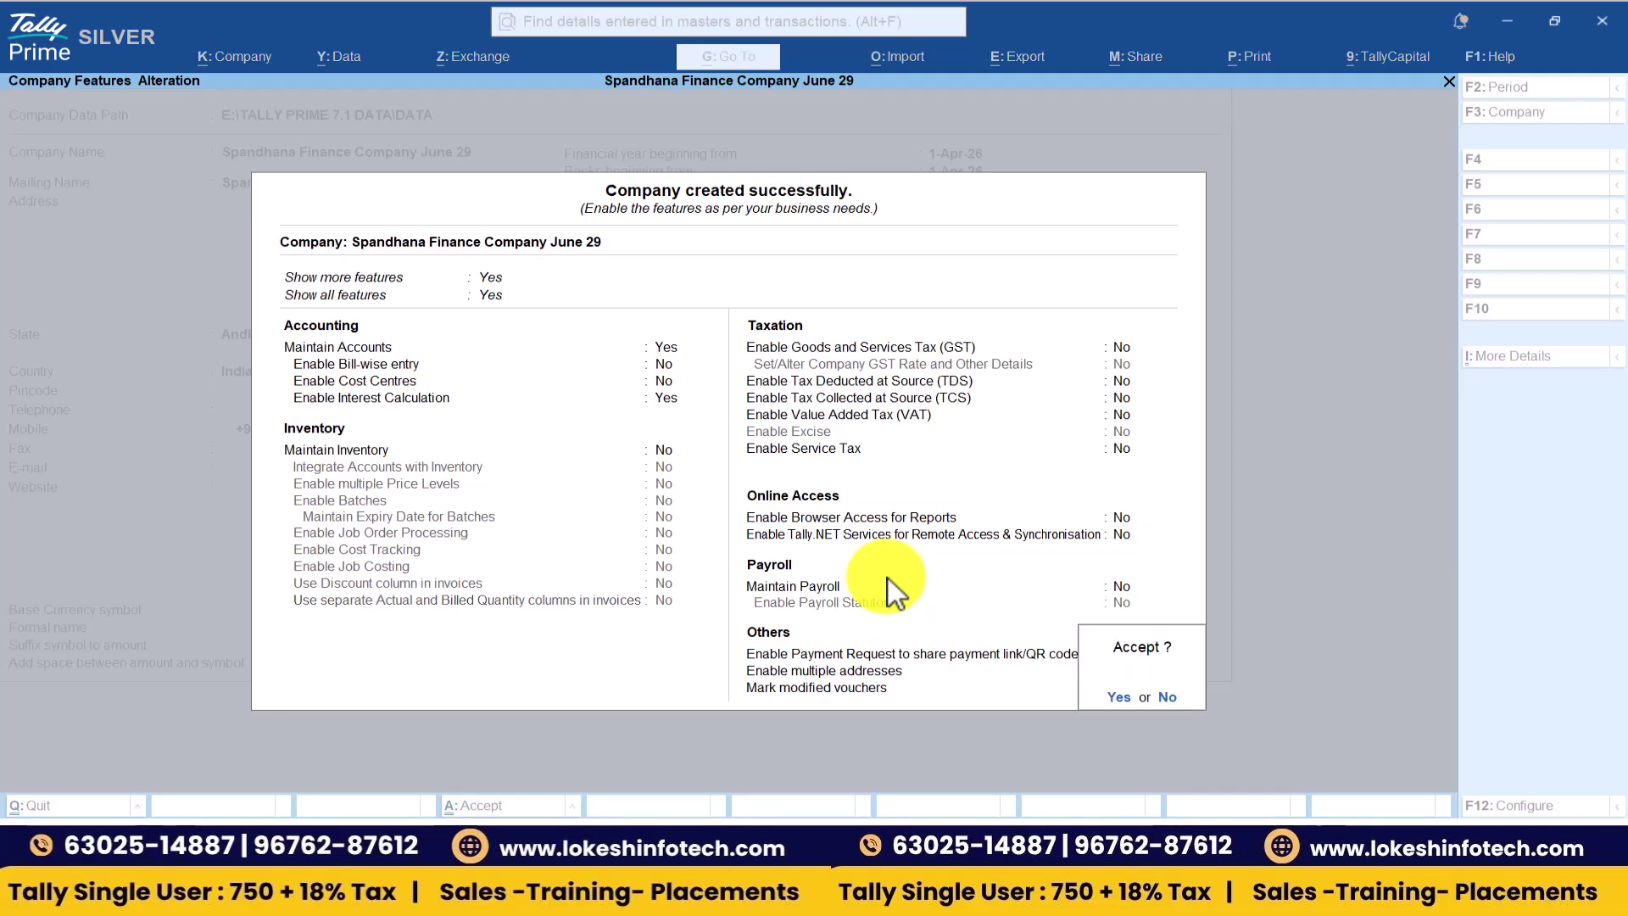
key(y)
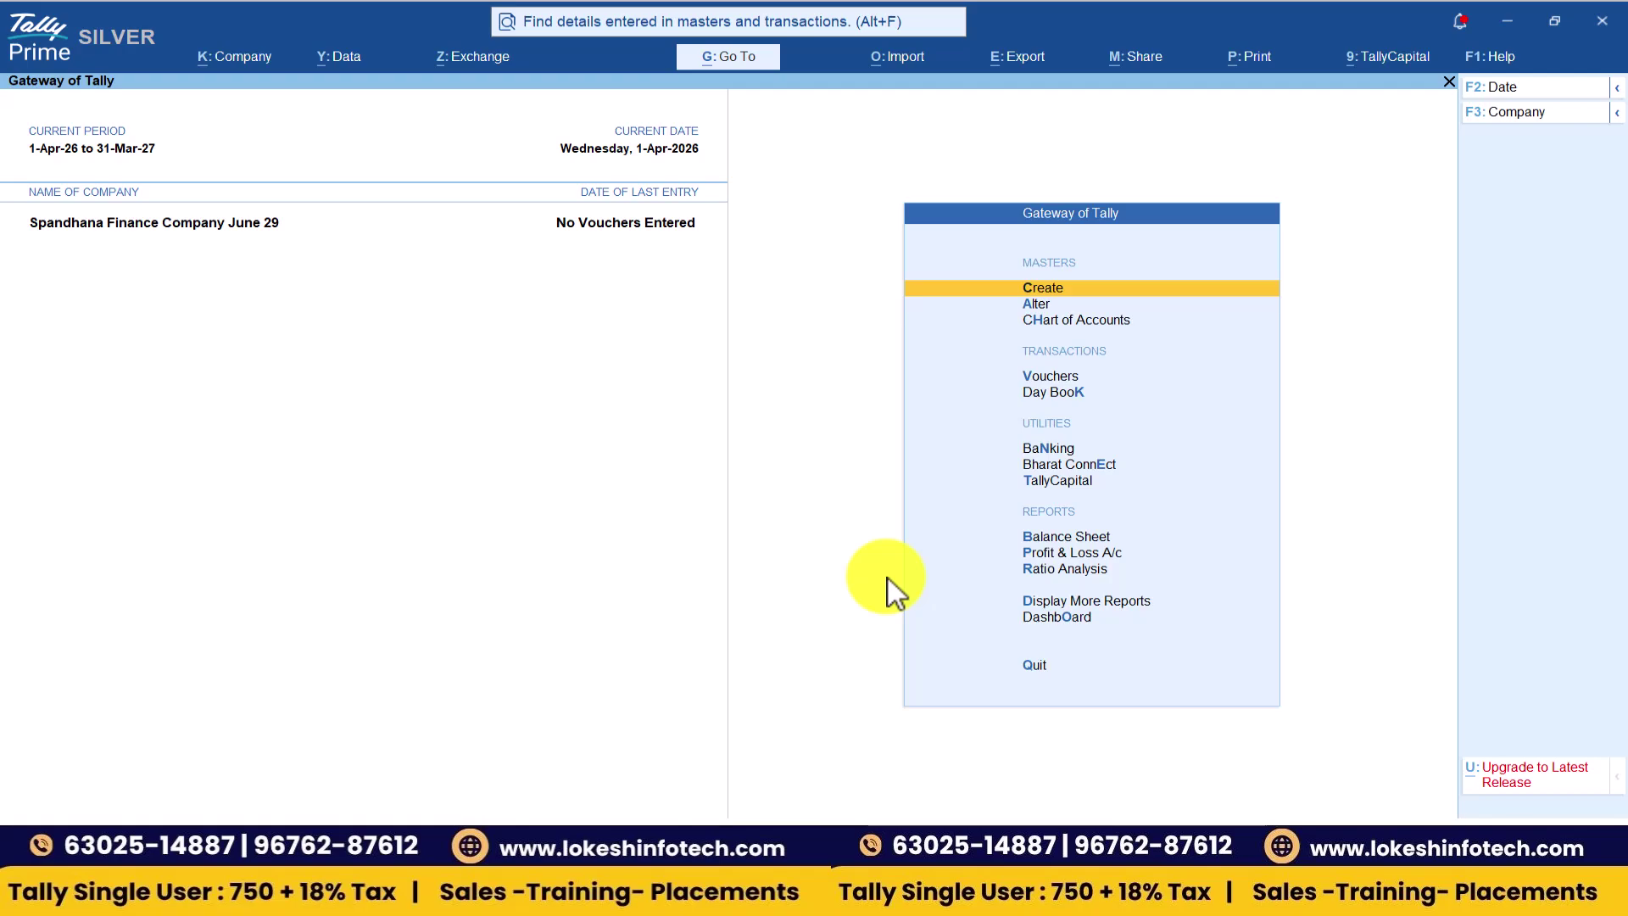
- Open a blank Ledger Creation form from the Create menu
key(Return)
key(Down)
key(Return)
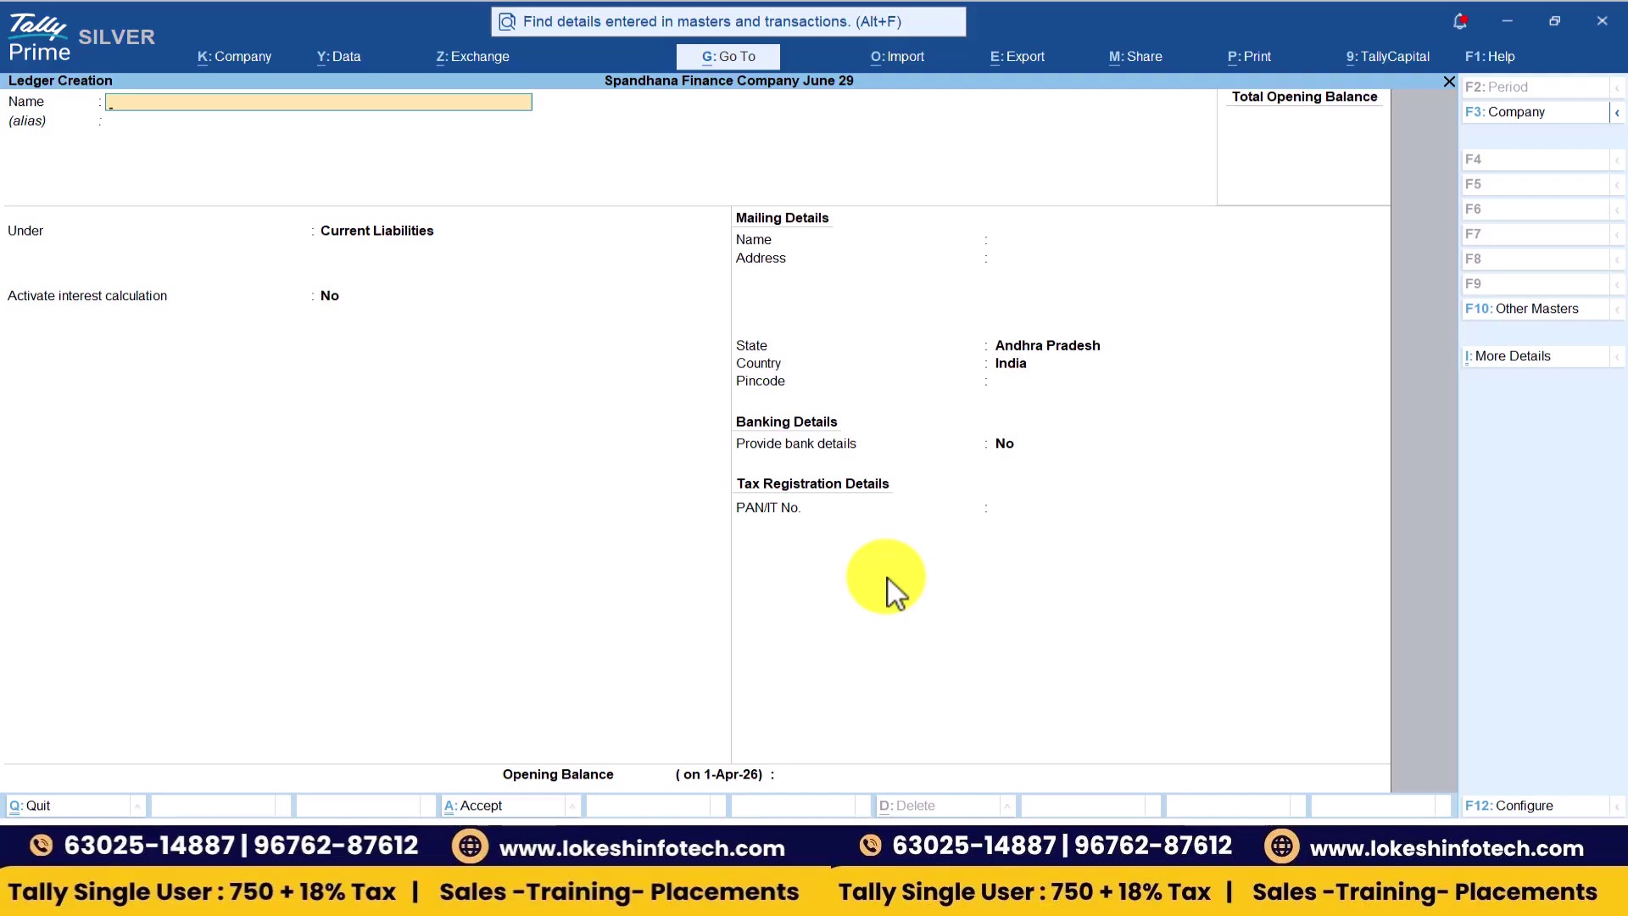
key(alt+Tab)
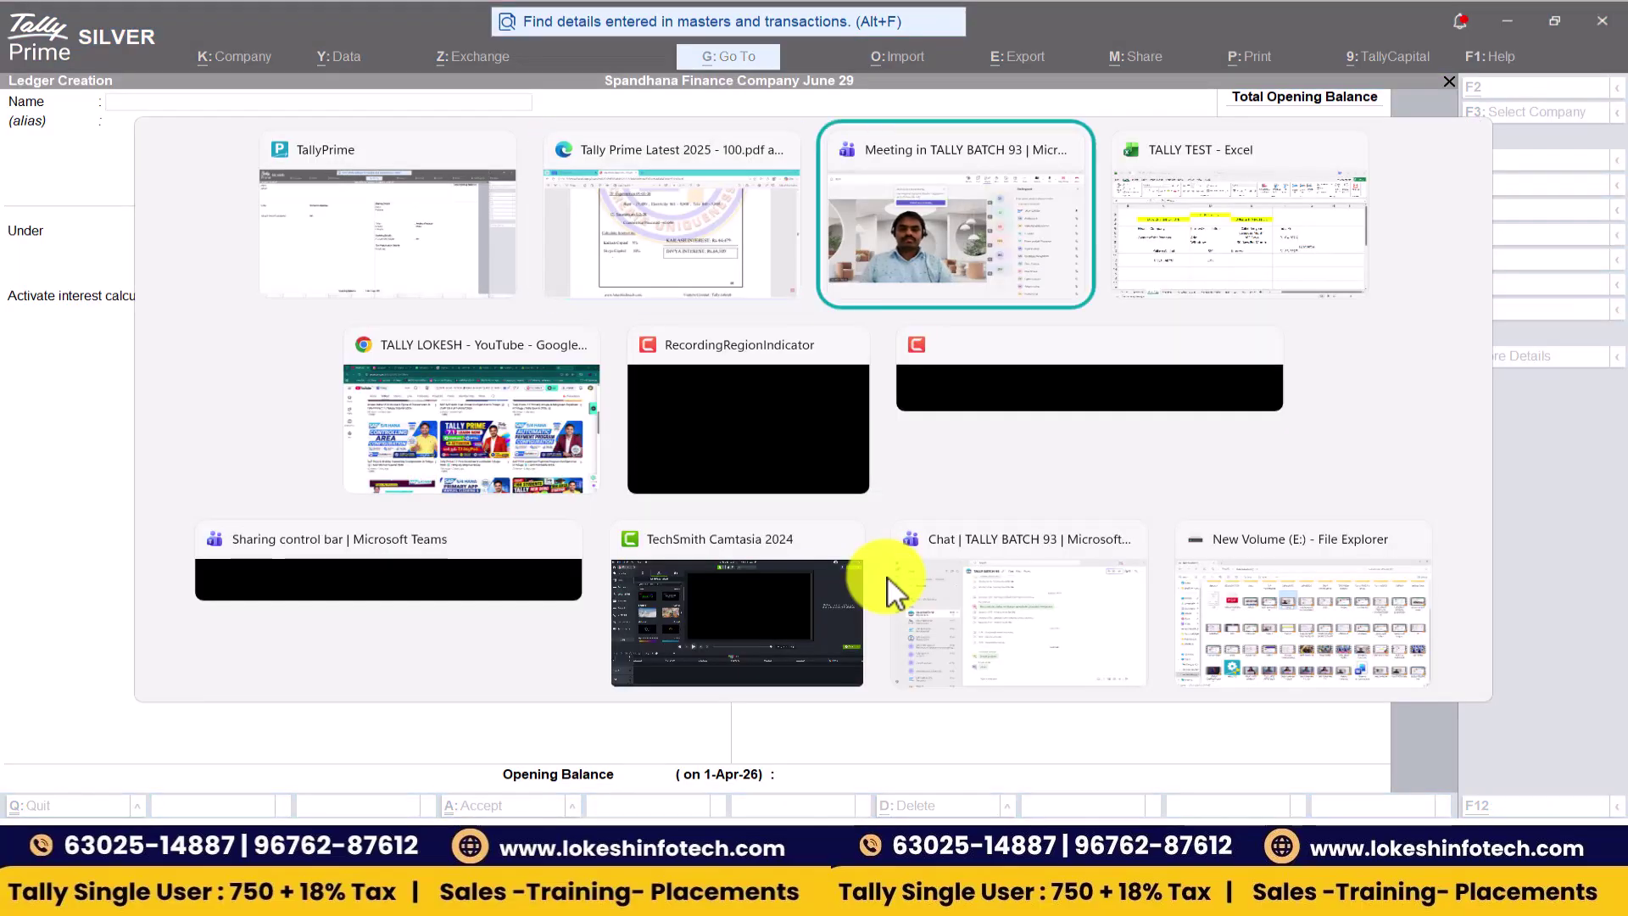
key(alt+Tab)
click(1328, 61)
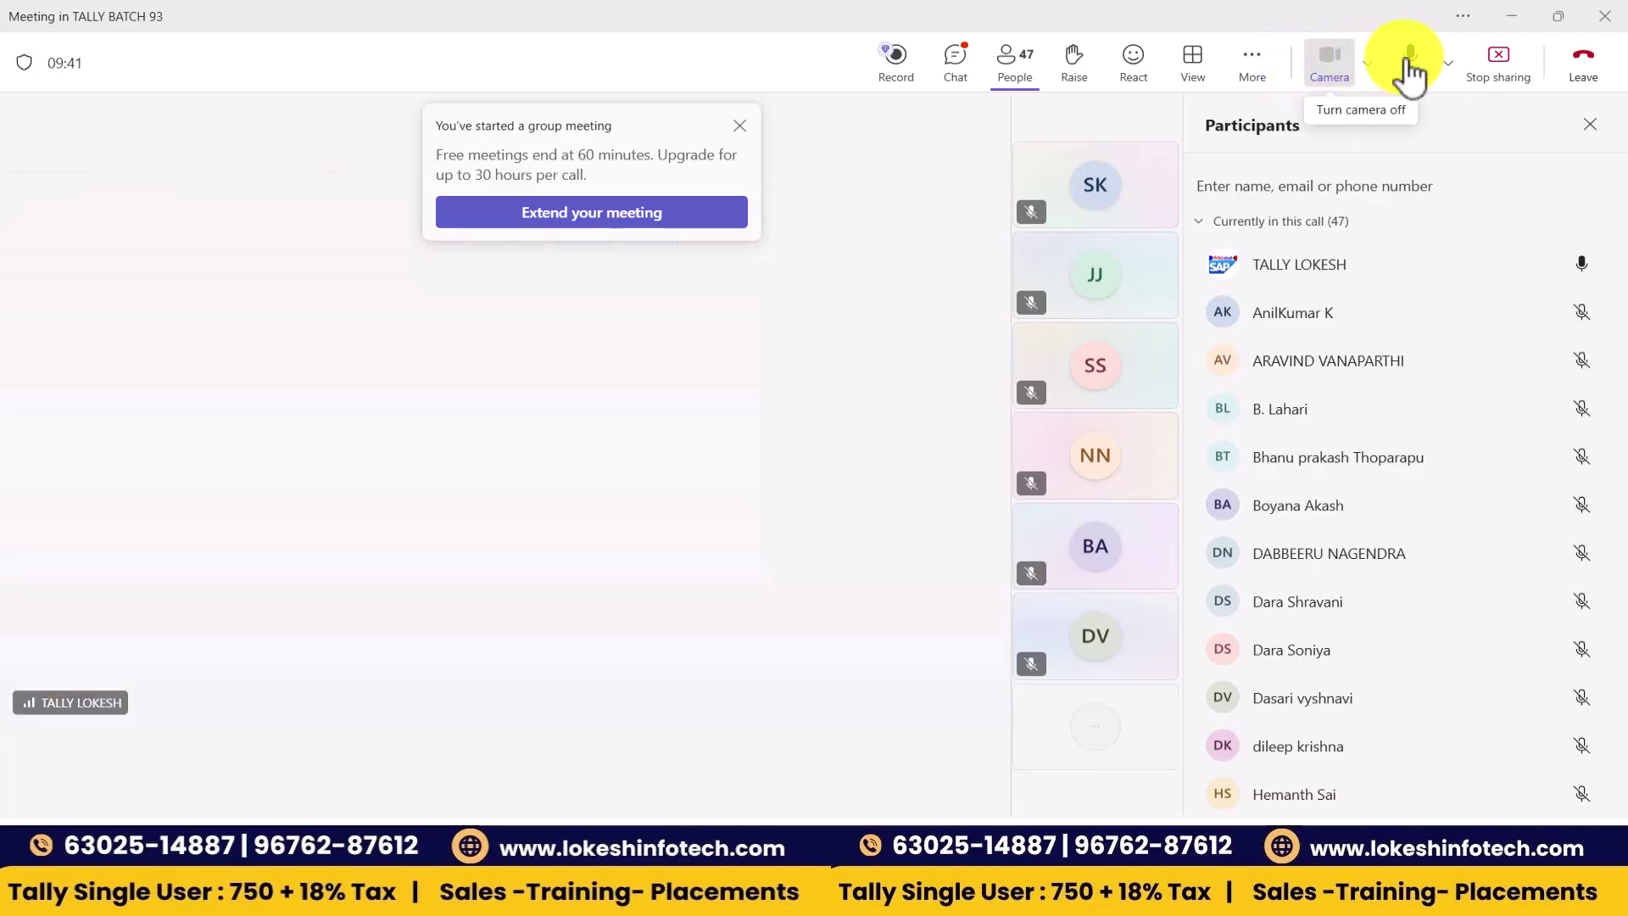
click(1410, 60)
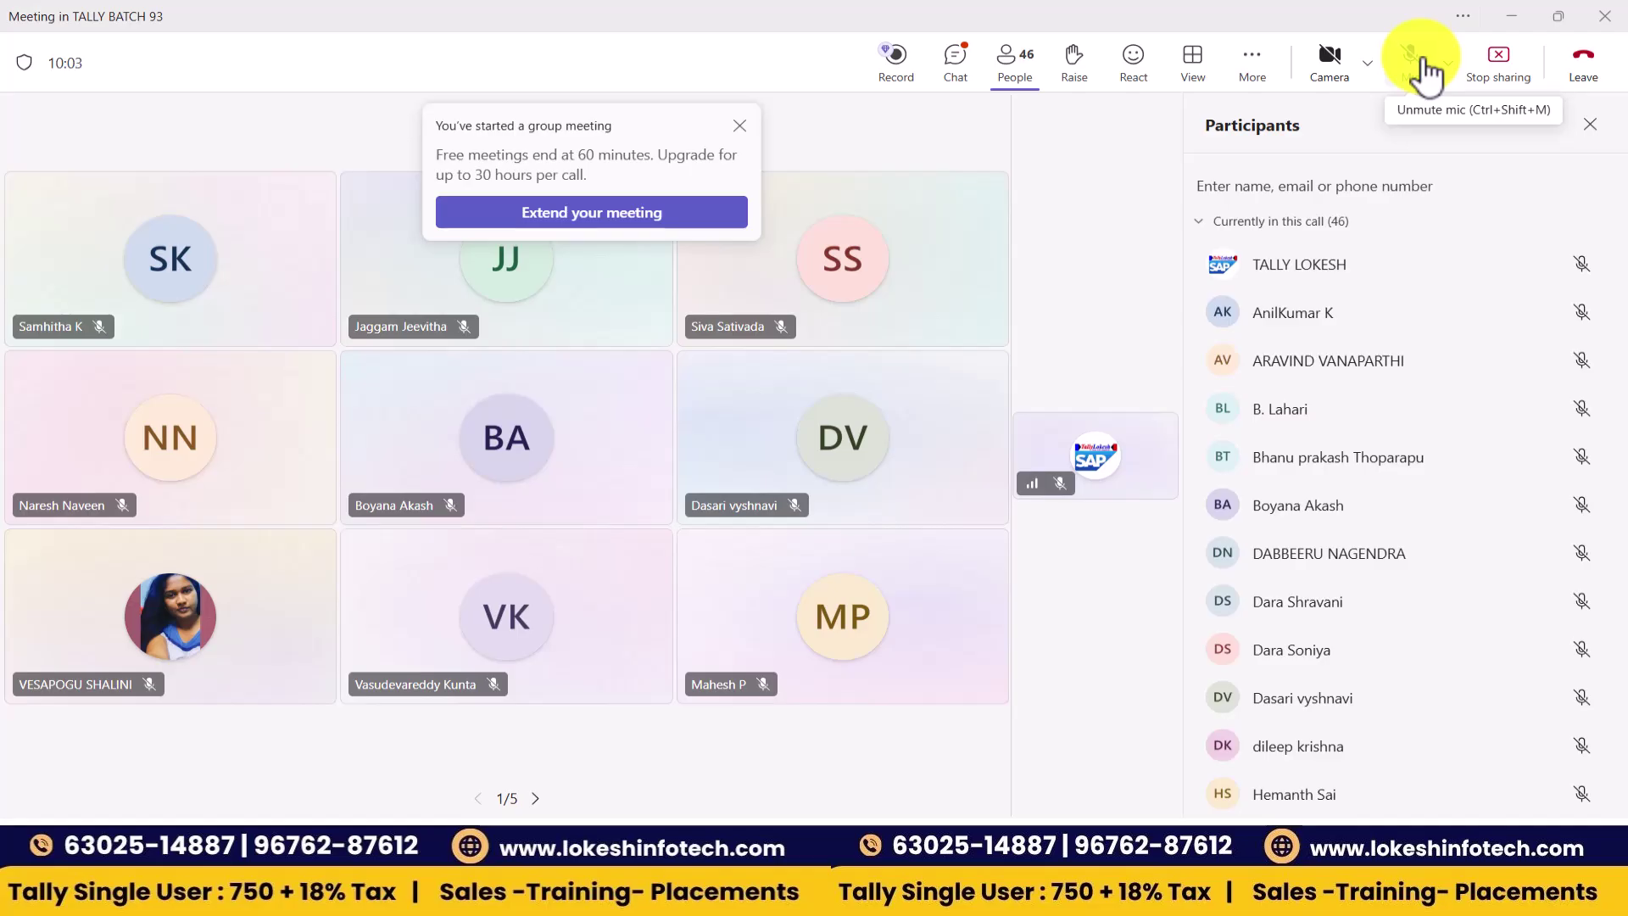
click(1427, 74)
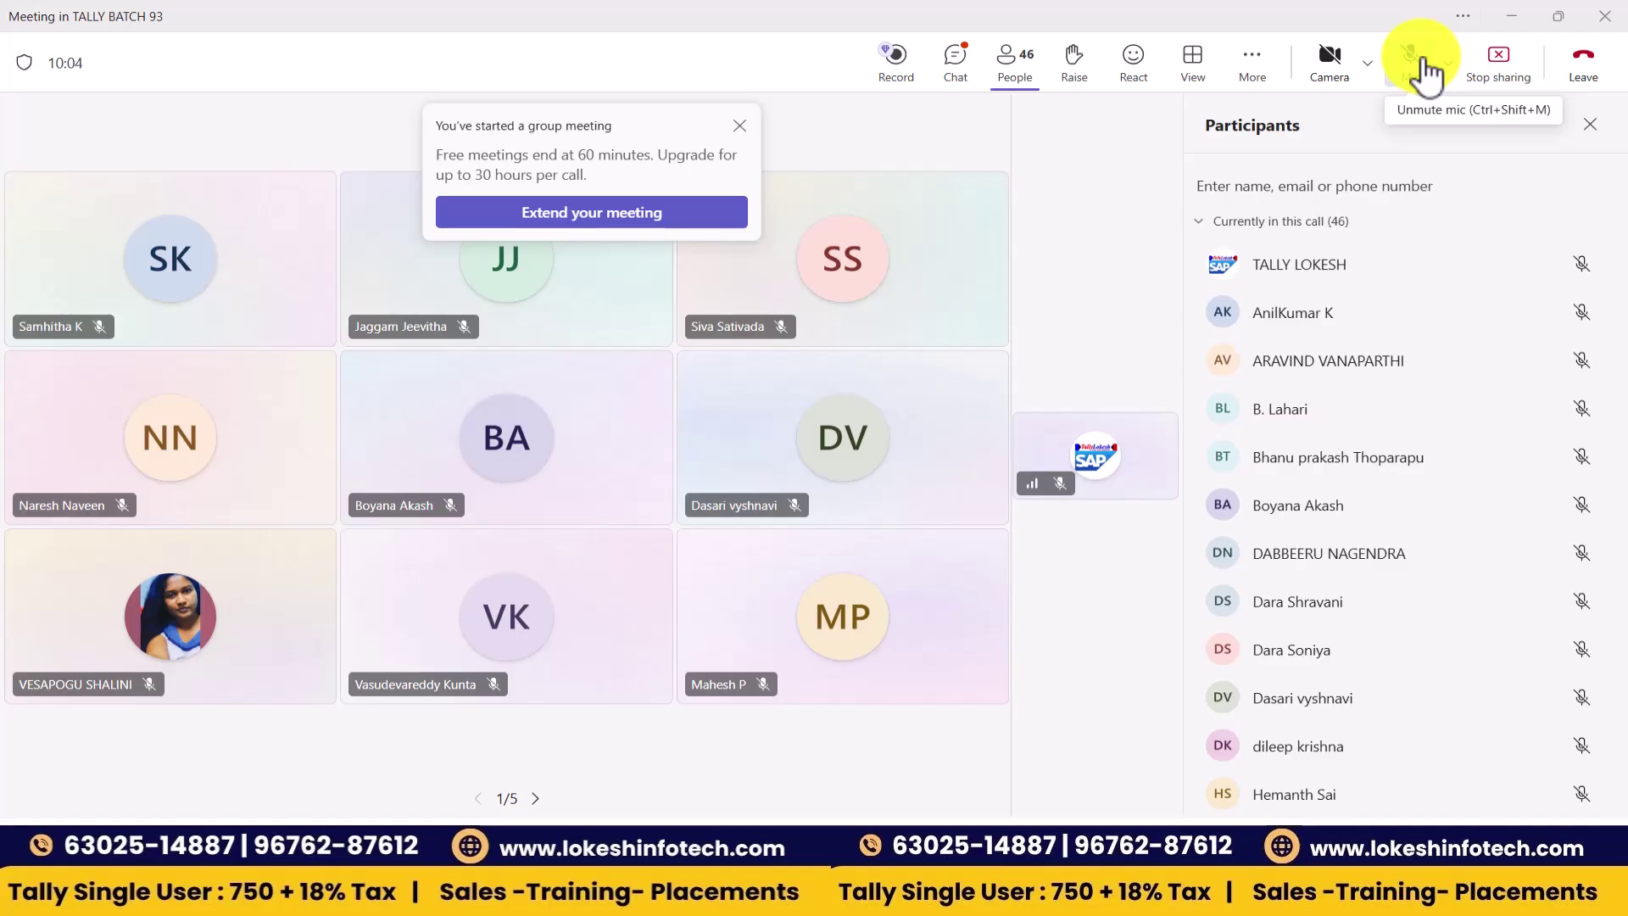
click(1333, 80)
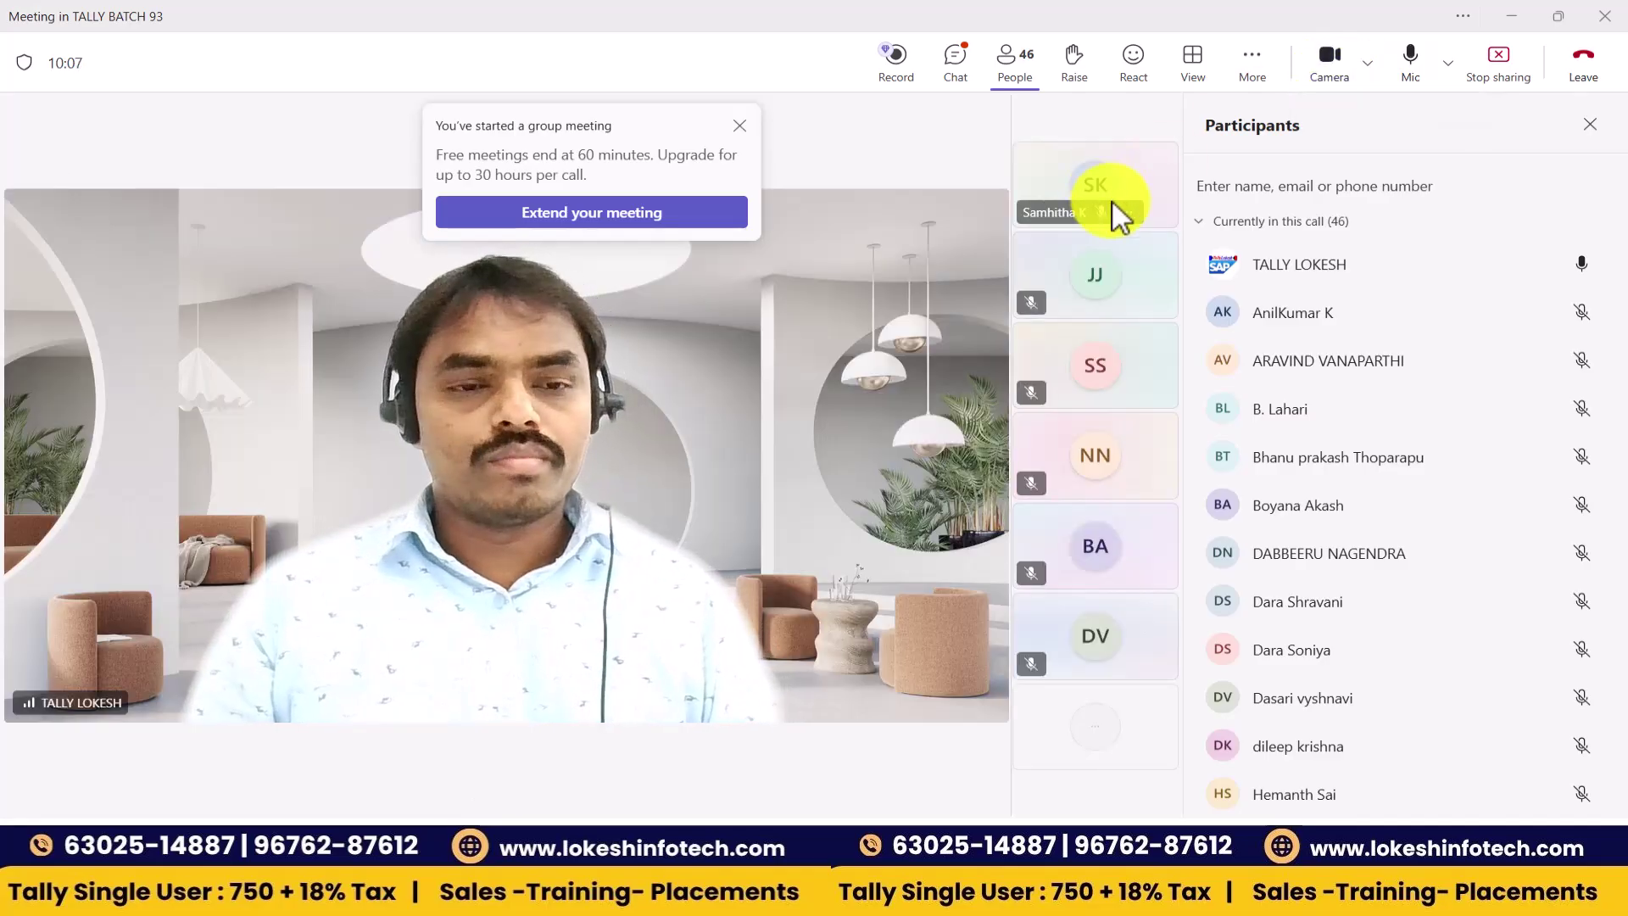
key(alt+Tab)
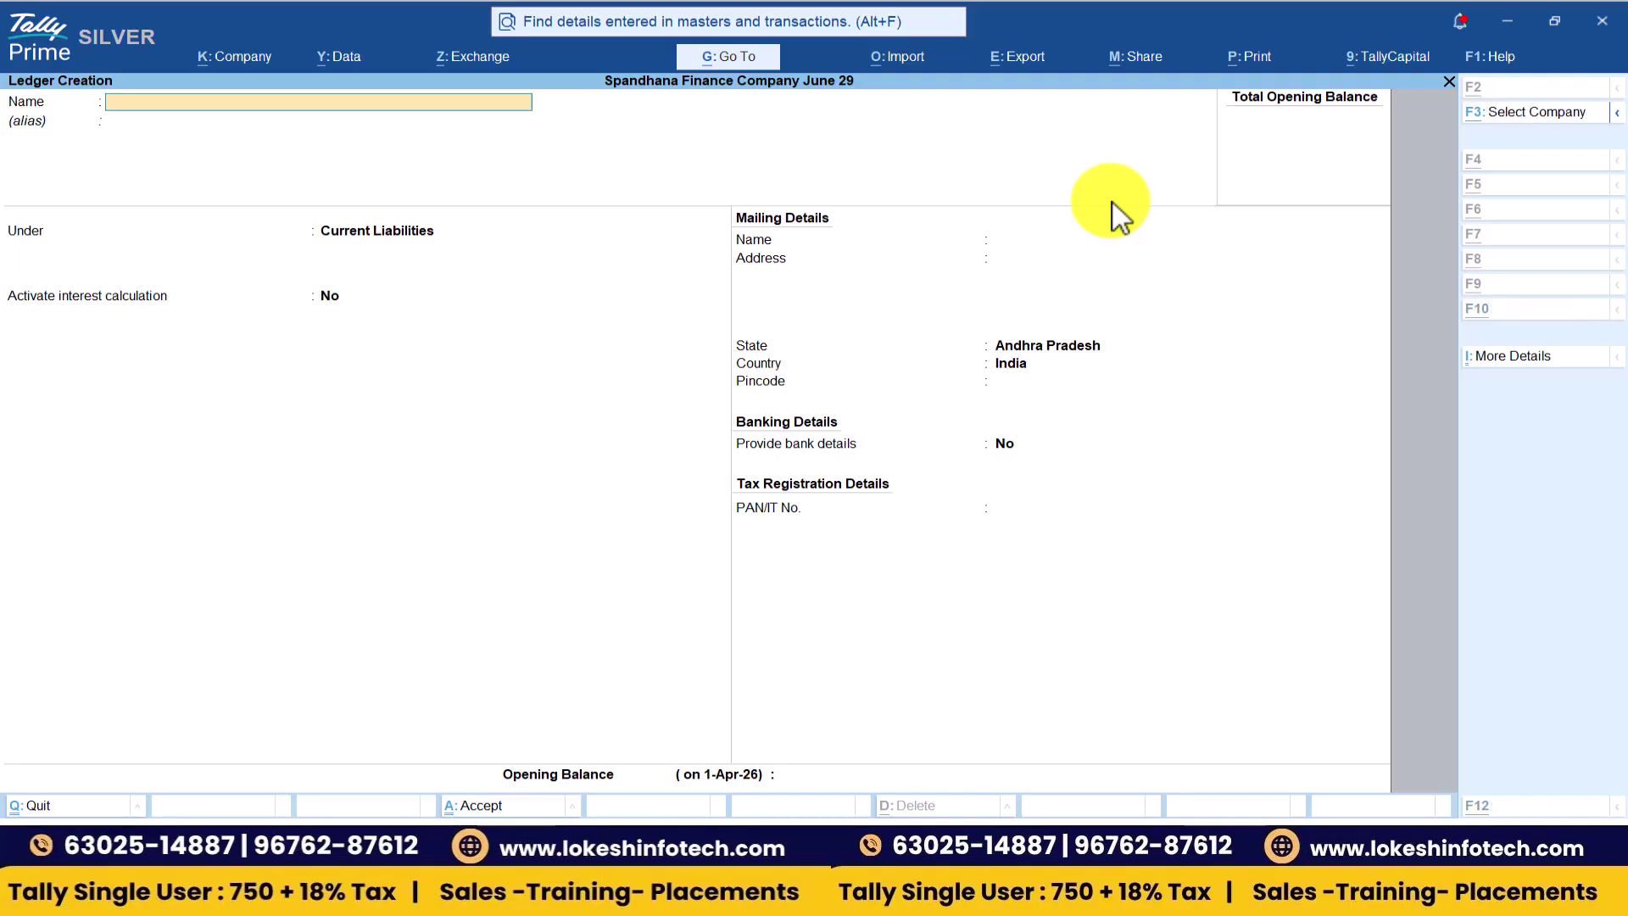
- Name the ledger Kailash Capital and place it under Capital Account
key(alt+Tab)
key(alt+Tab)
key(alt+Tab)
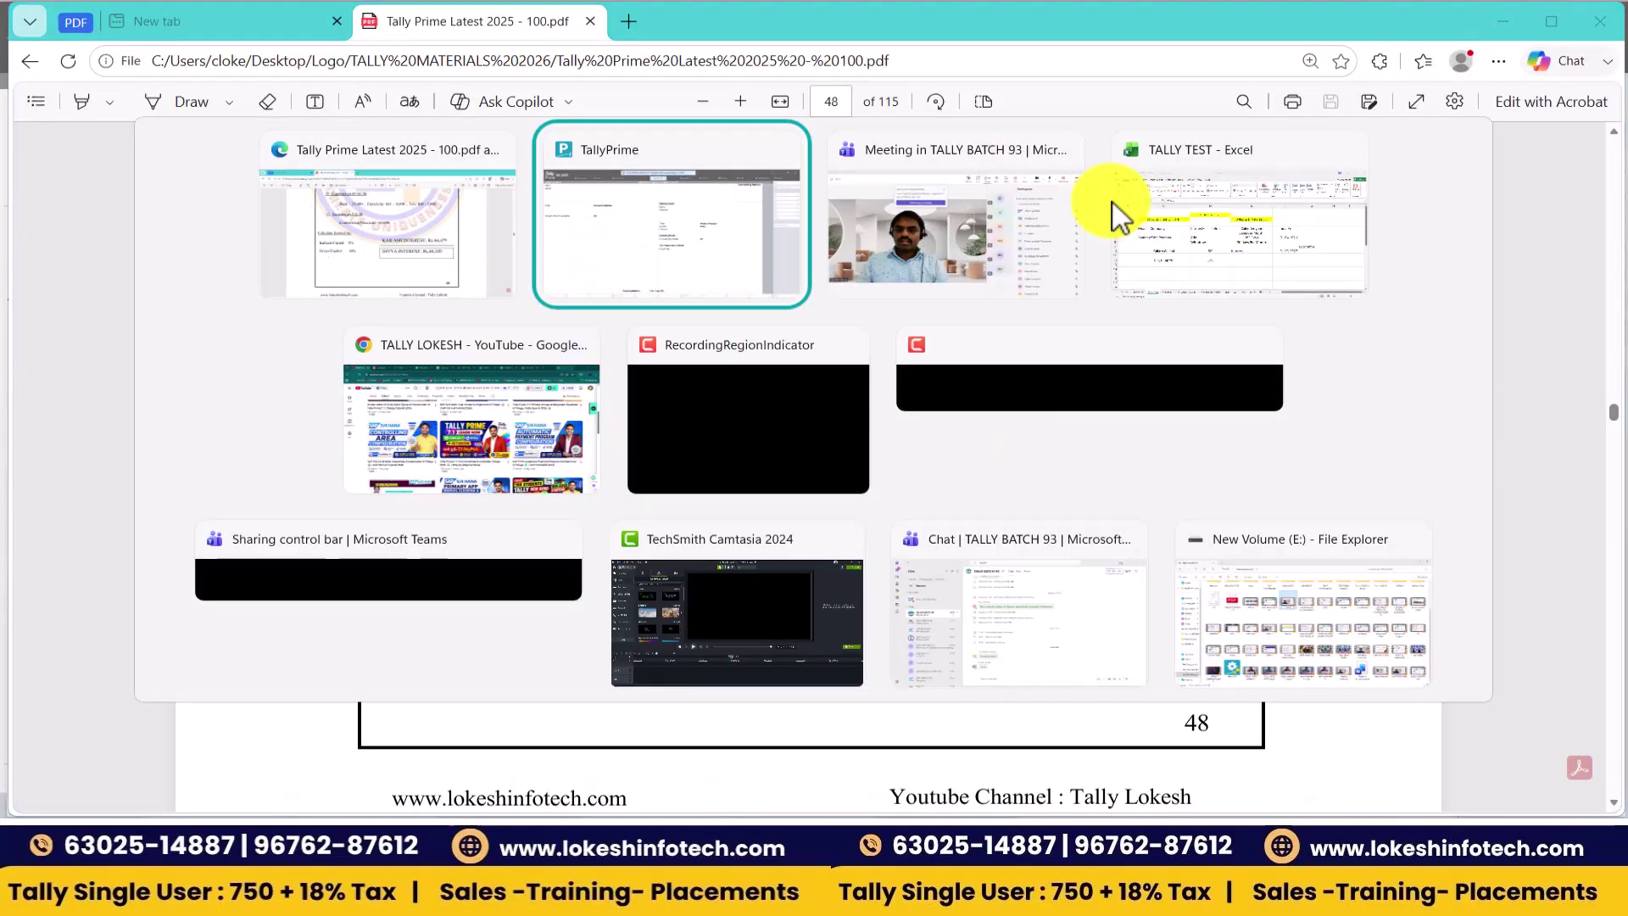
text(Kailash Capital)
key(Return)
text(Ca)
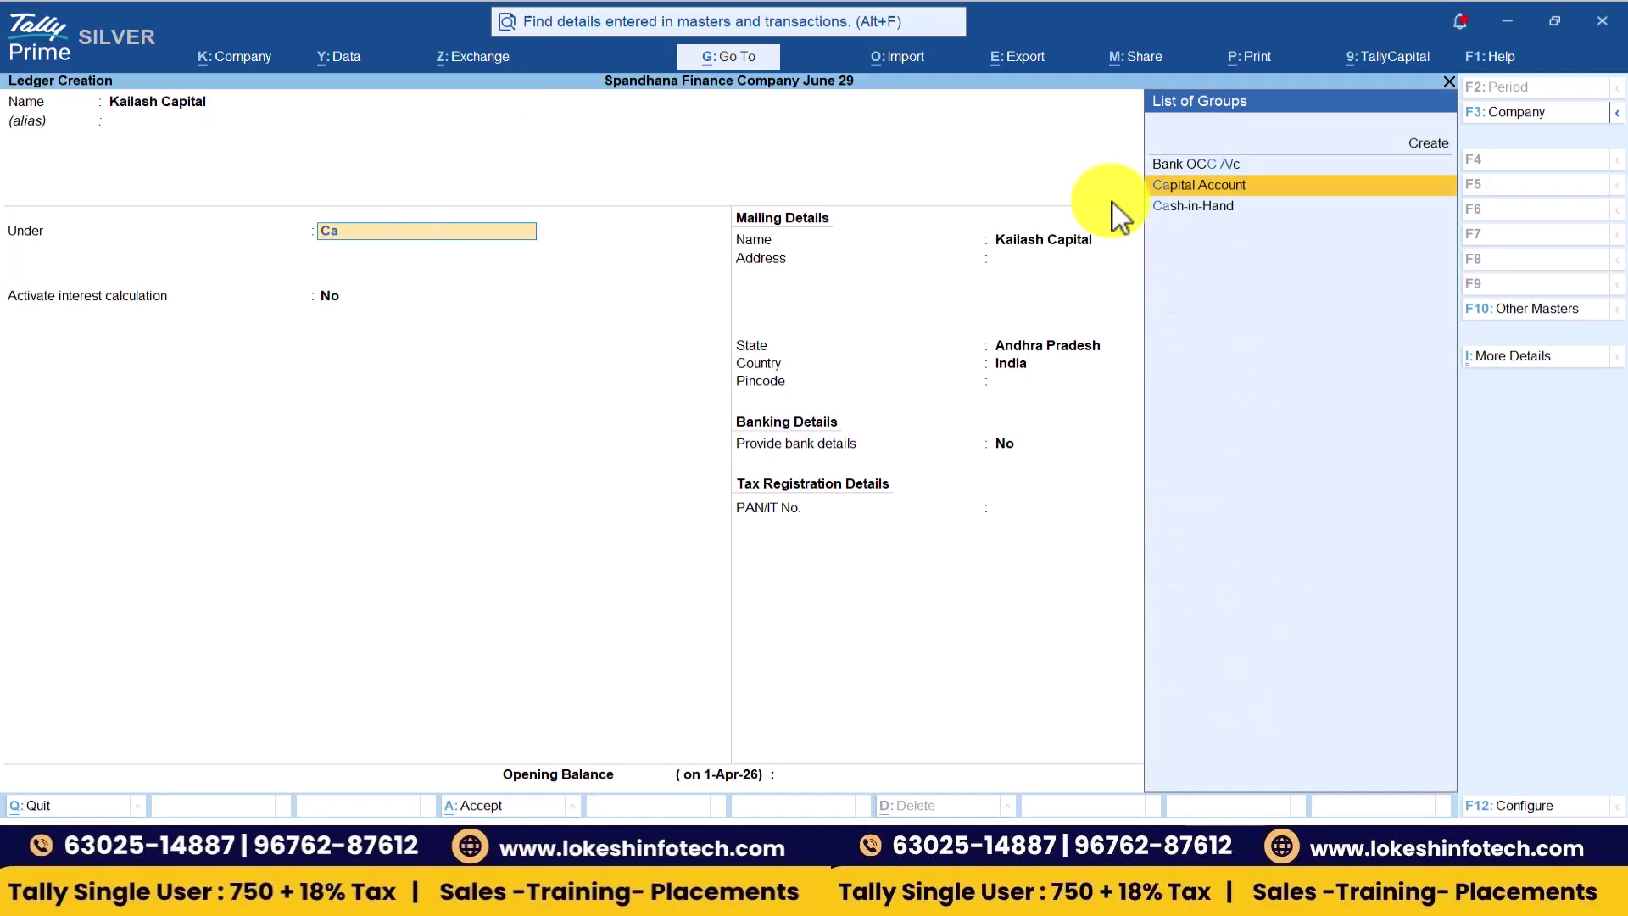
key(Return)
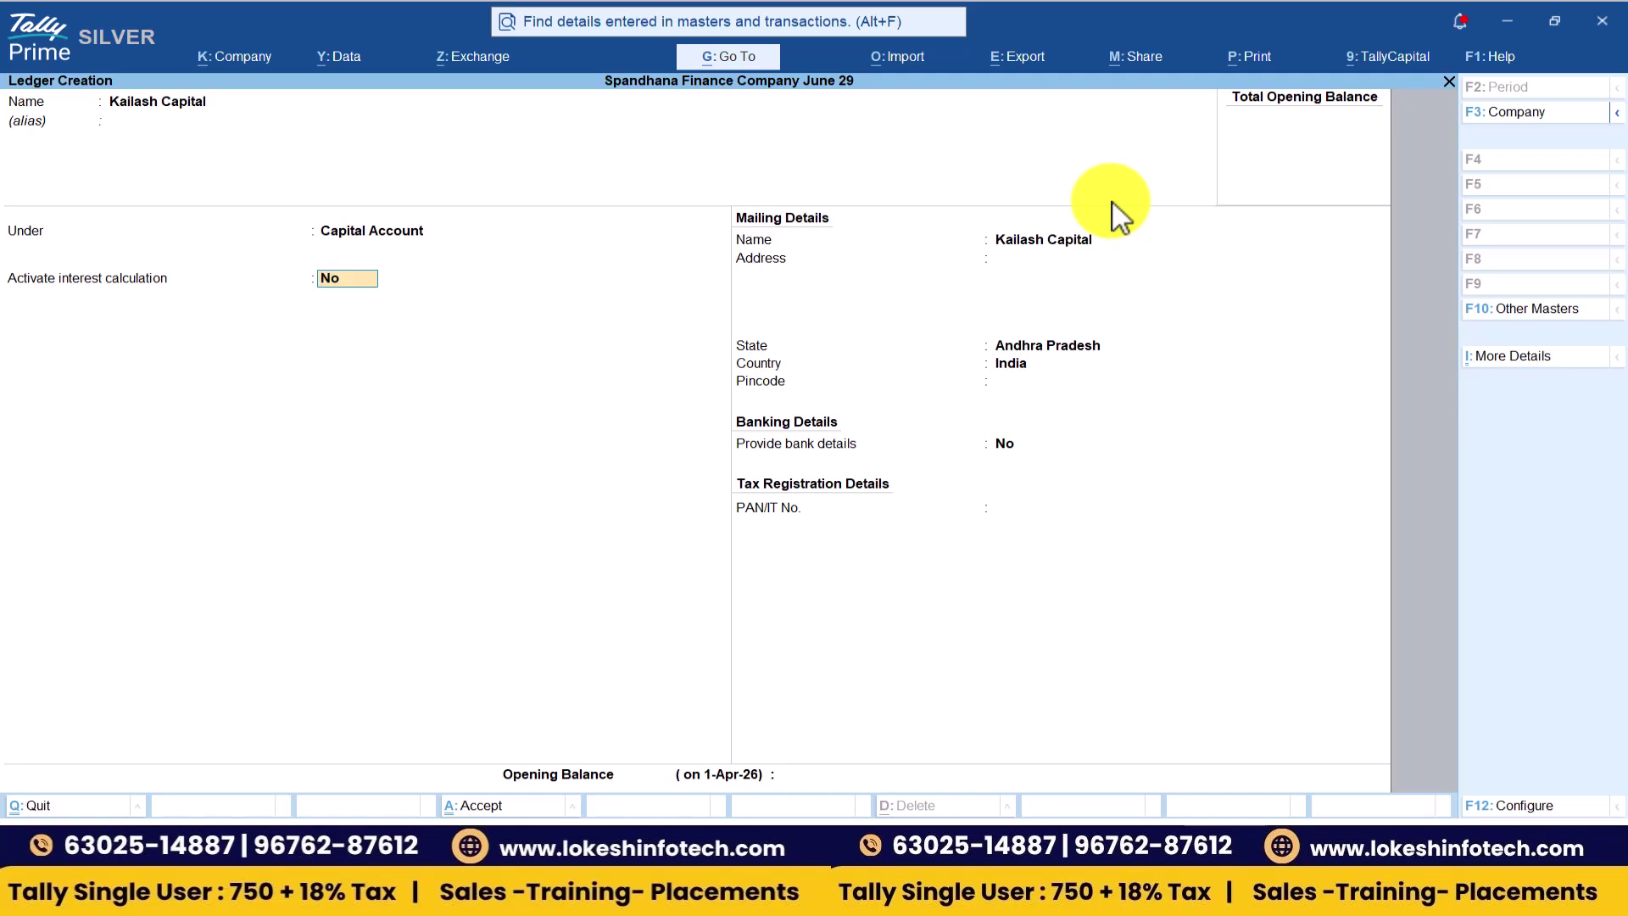
- Activate interest at 5% per 365-Day Year on All Balances
text(y)
key(Return)
key(Return)
key(Return)
key(alt+Tab)
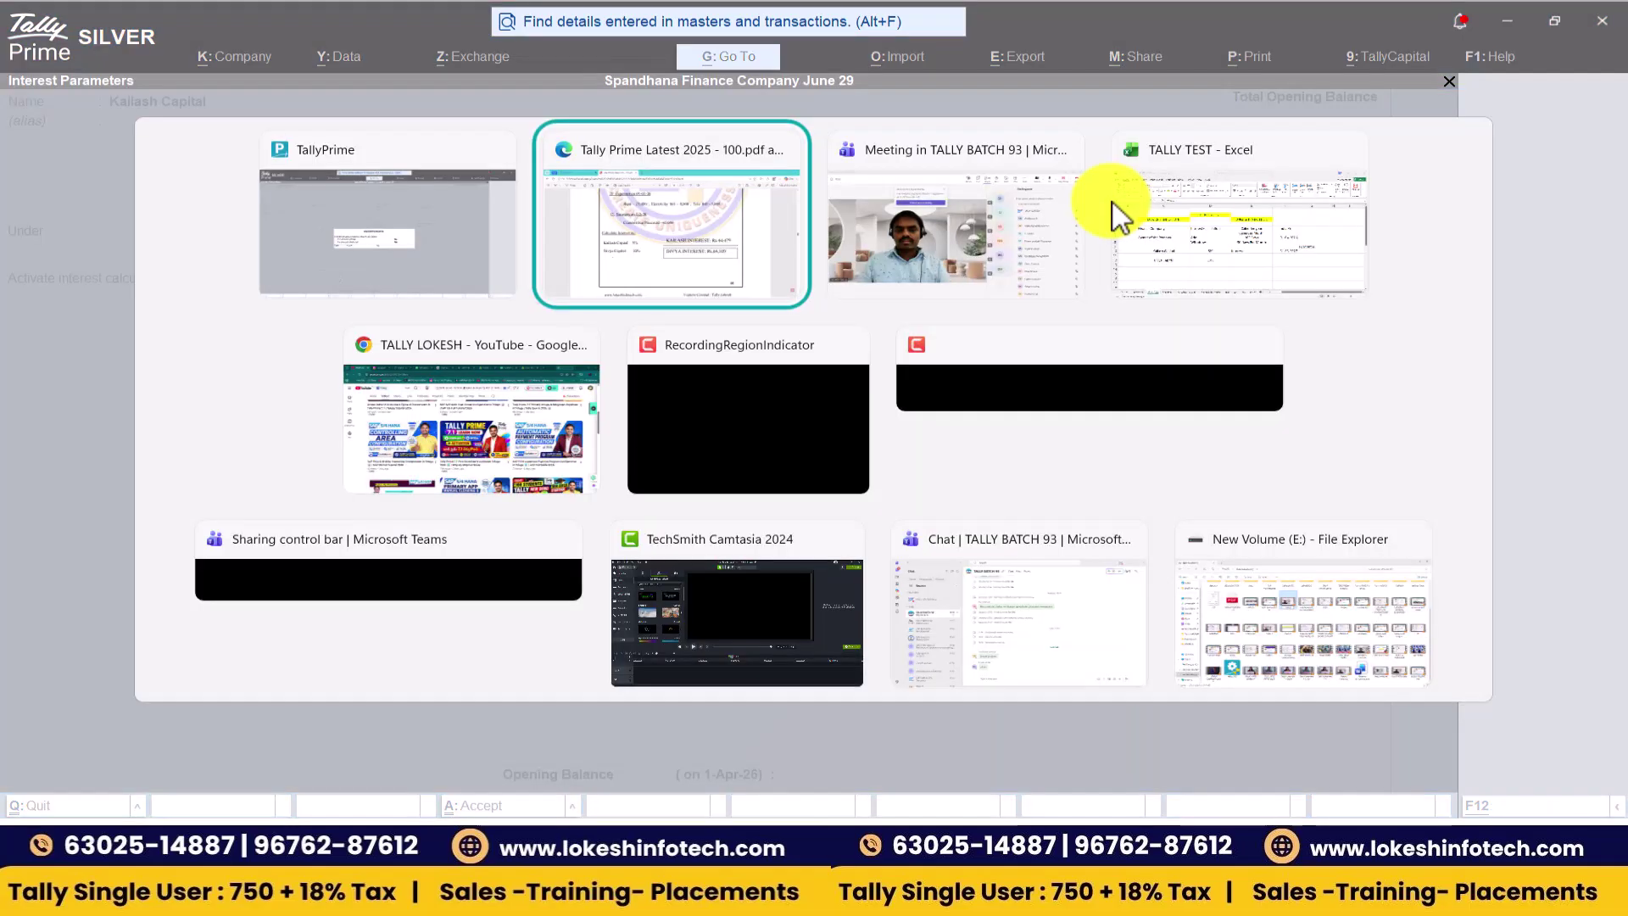
key(alt+Tab)
text(5)
key(Return)
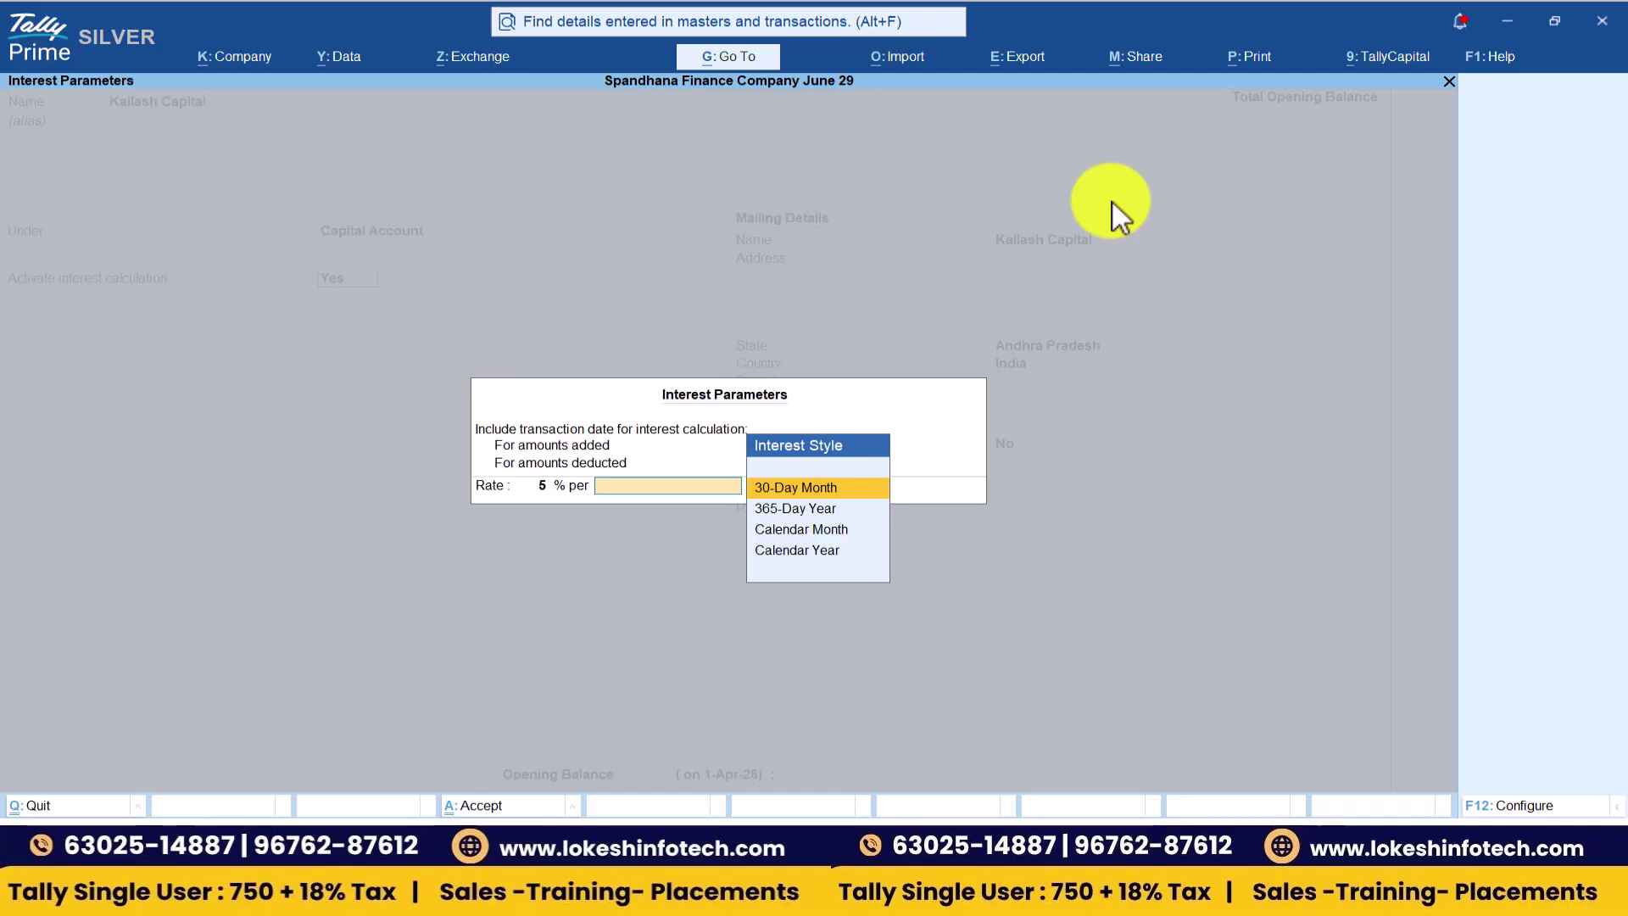
key(Down)
key(Return)
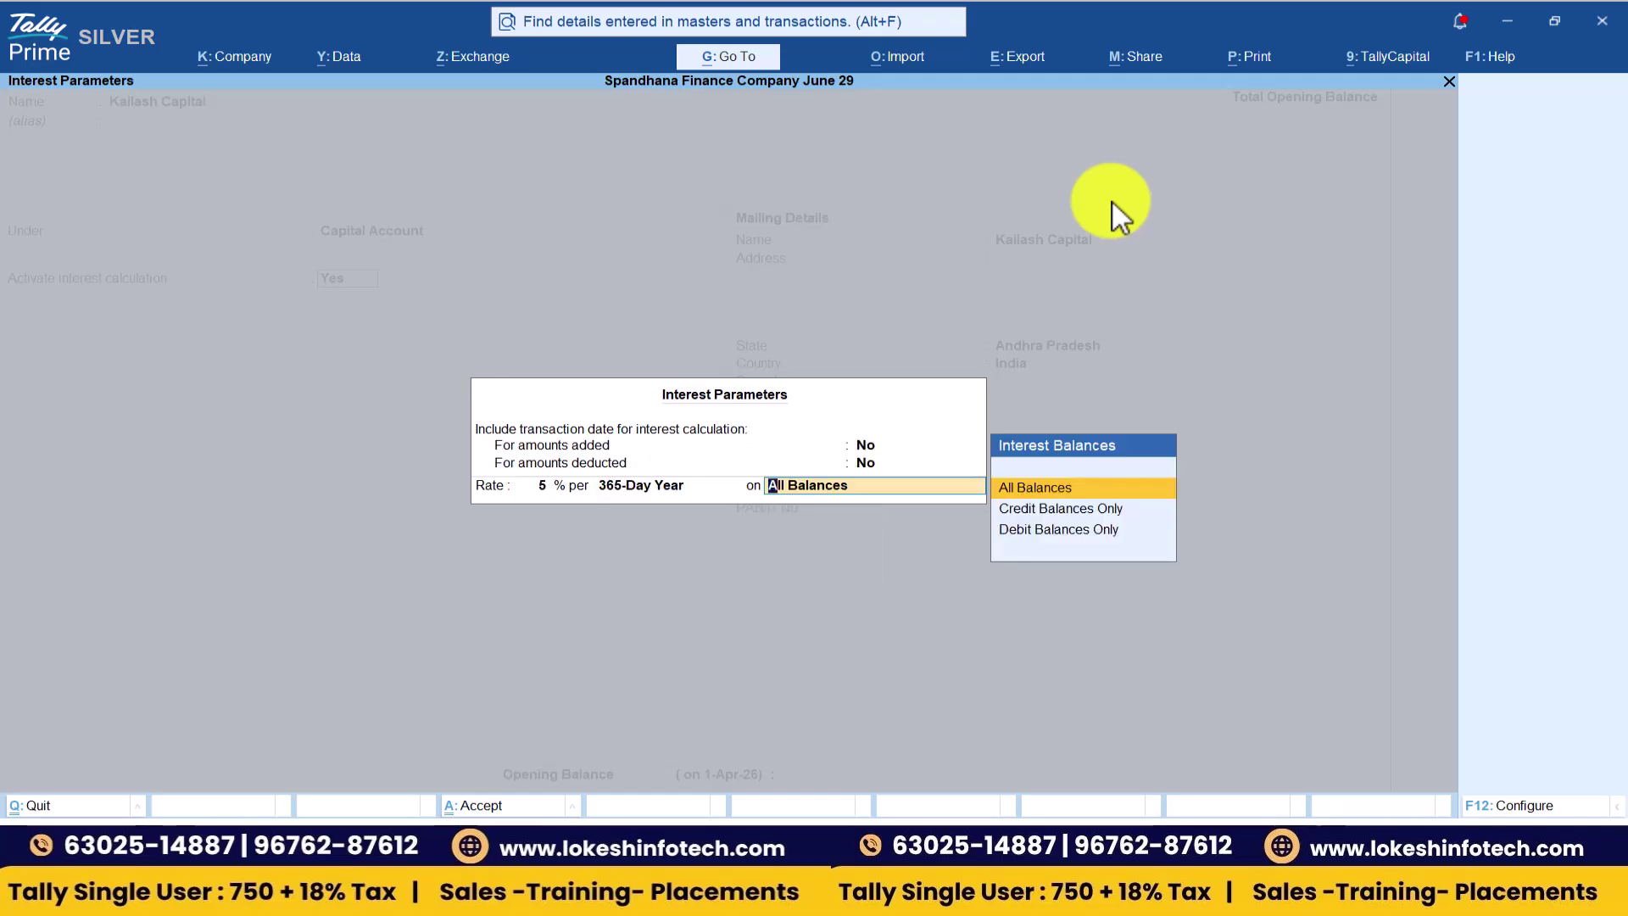
key(Return)
key(Return)
key(Return)
key(Return)
key(Return)
key(Return)
key(Return)
key(Return)
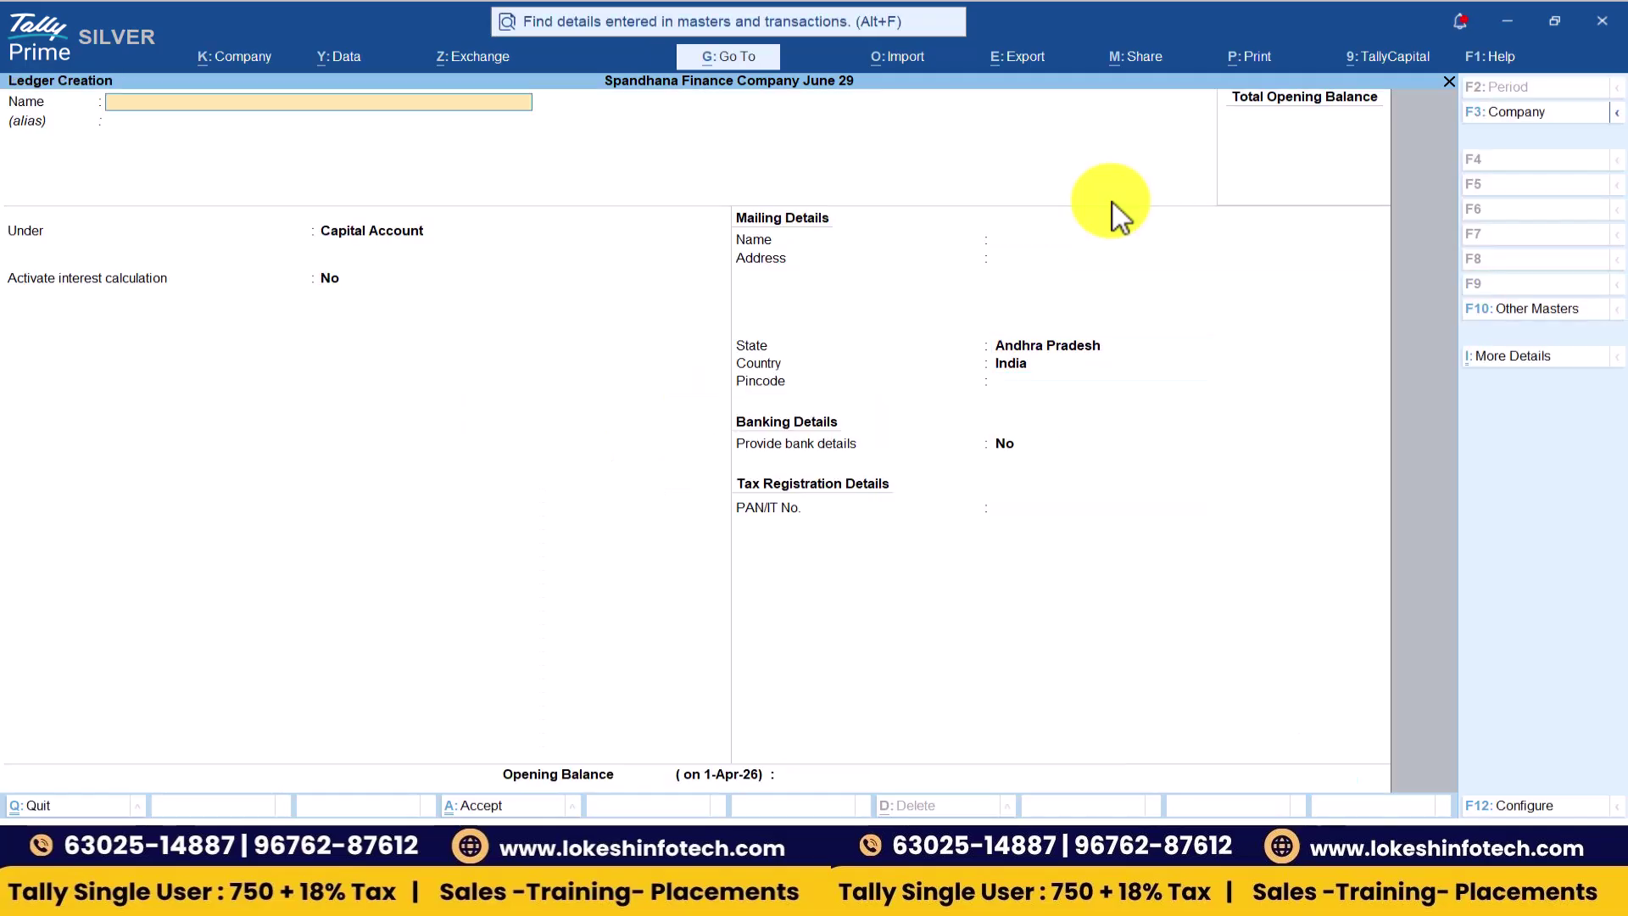
- Save Kailash Capital and start Divya Capital under Capital Account with interest activated
key(alt+Tab)
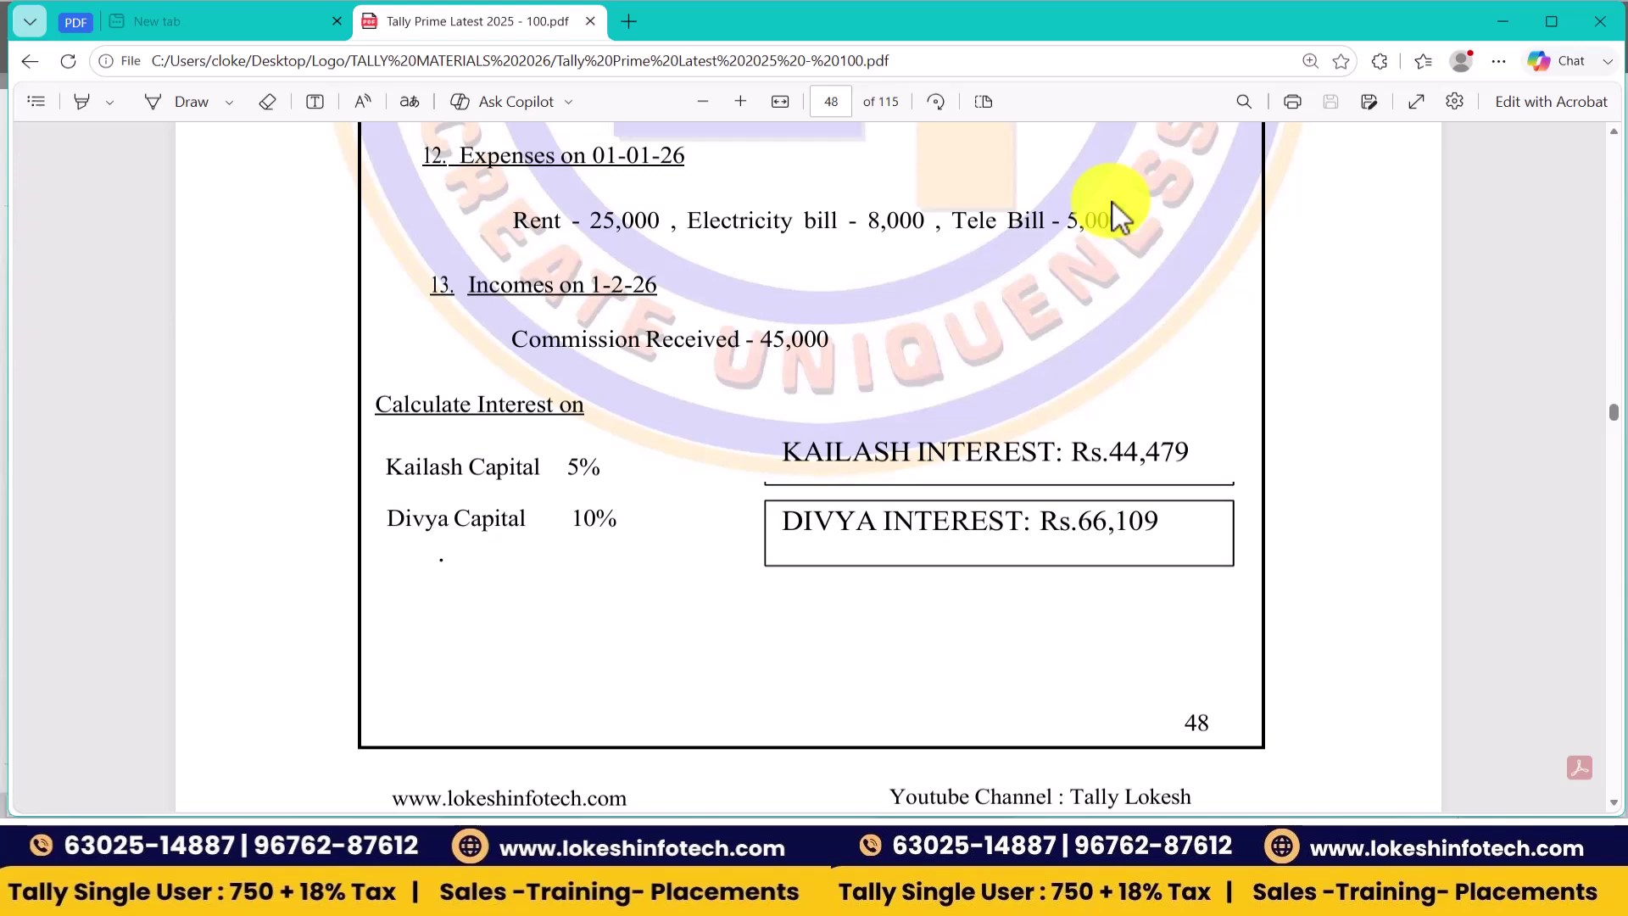
key(alt+Tab)
text(Divya Capital)
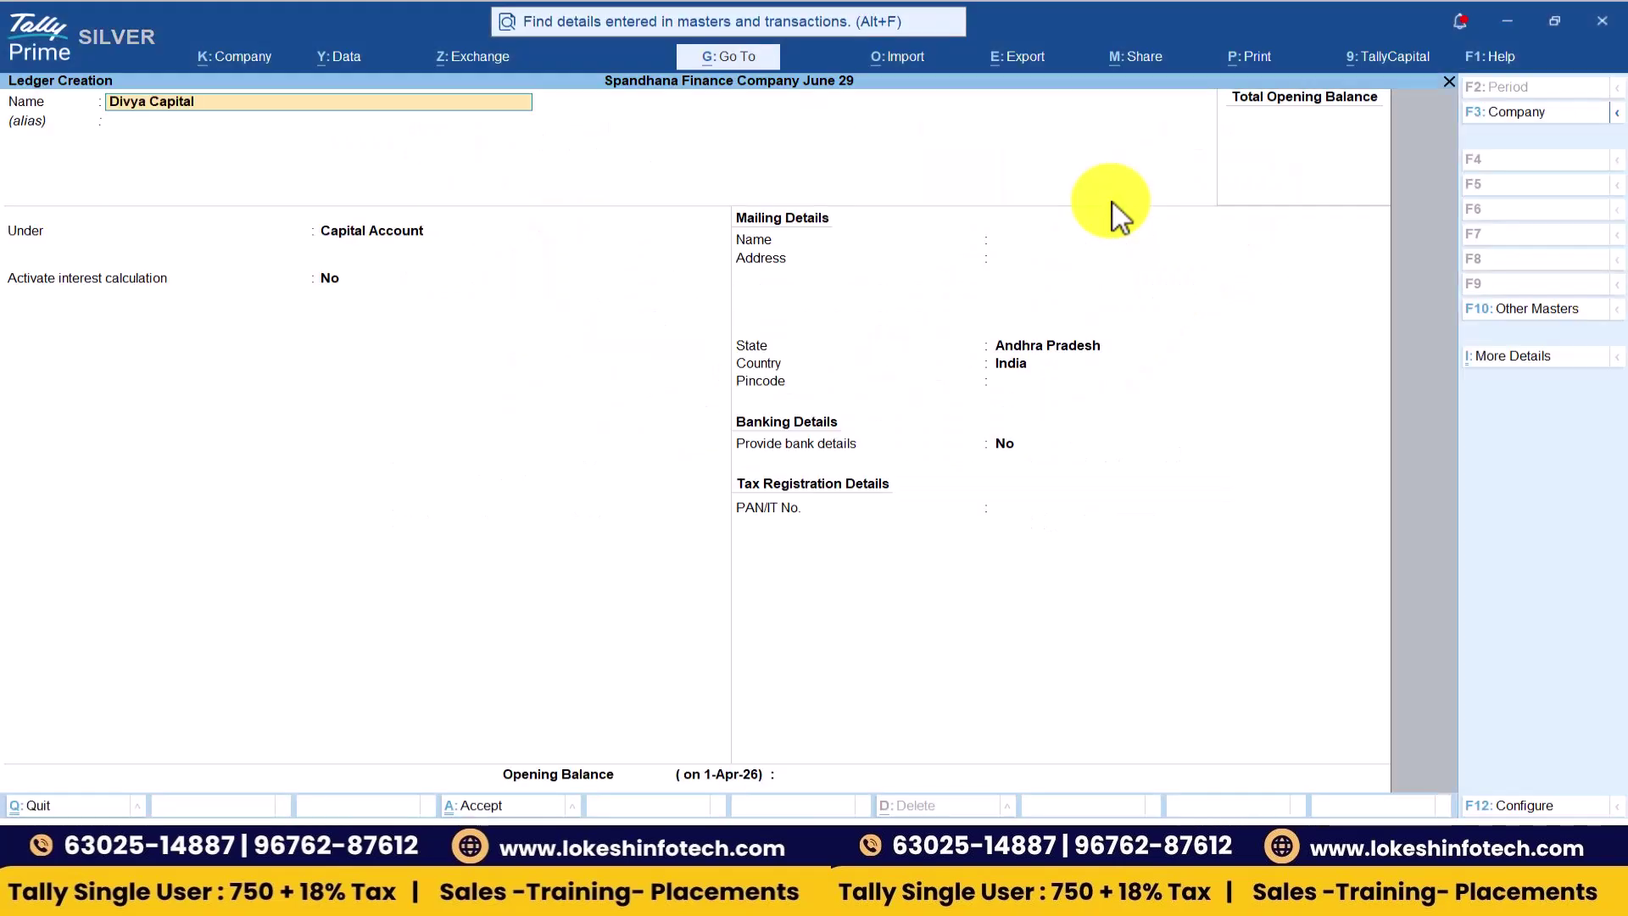
key(Return)
key(Return)
text(y)
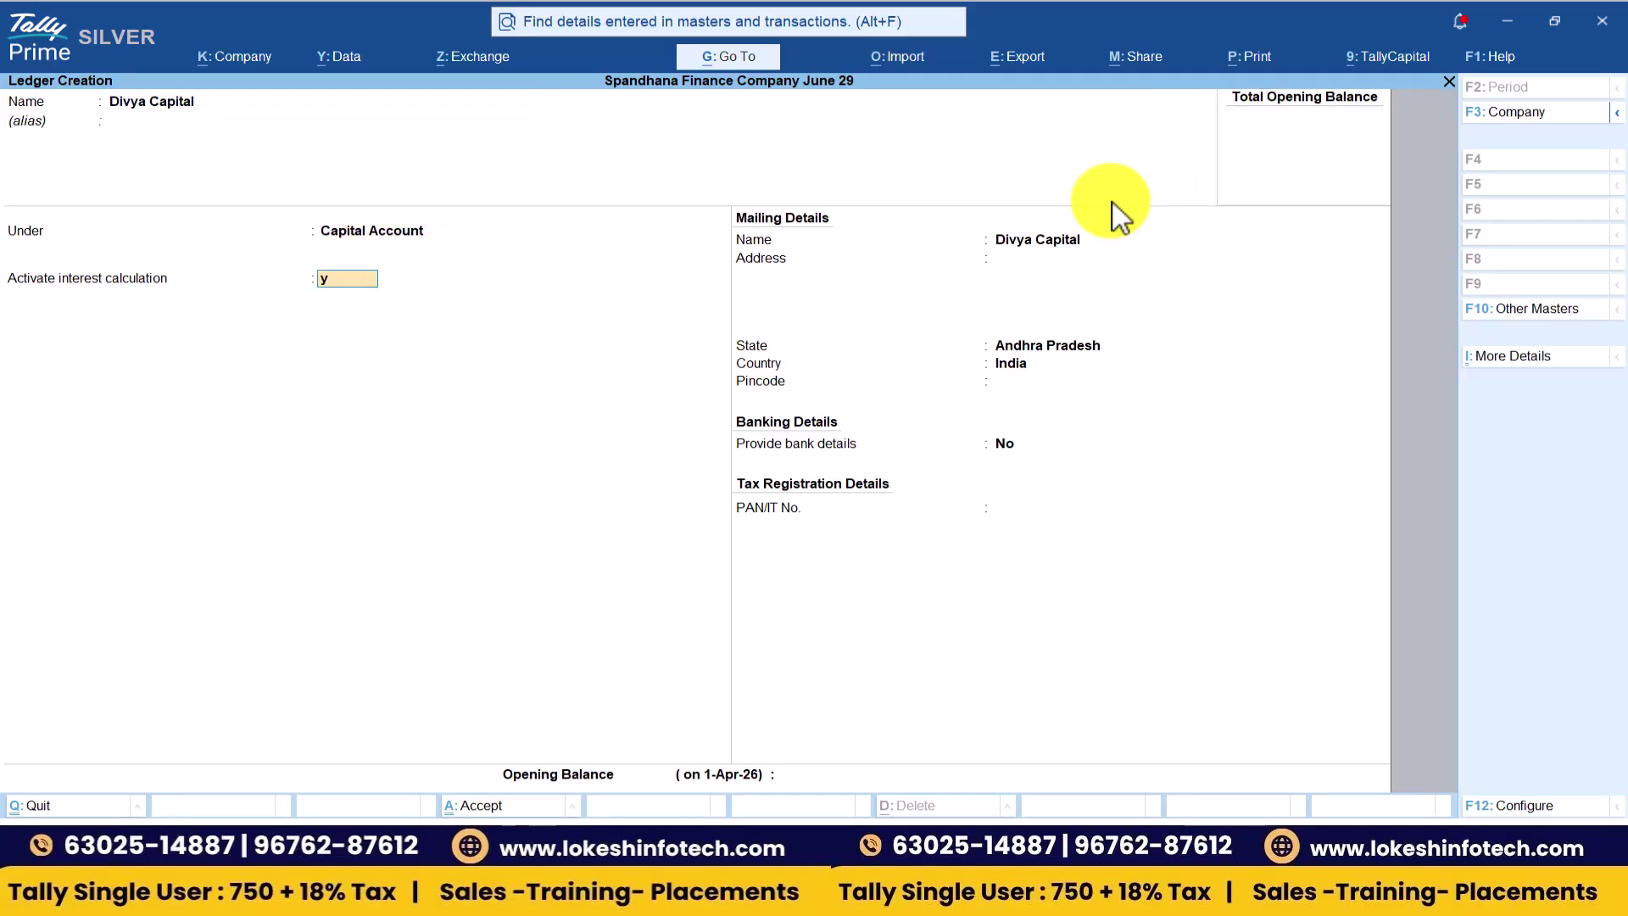
key(Return)
- Set Divya's interest to 10% per 365-Day Year on All Balances and save the ledger
text(10)
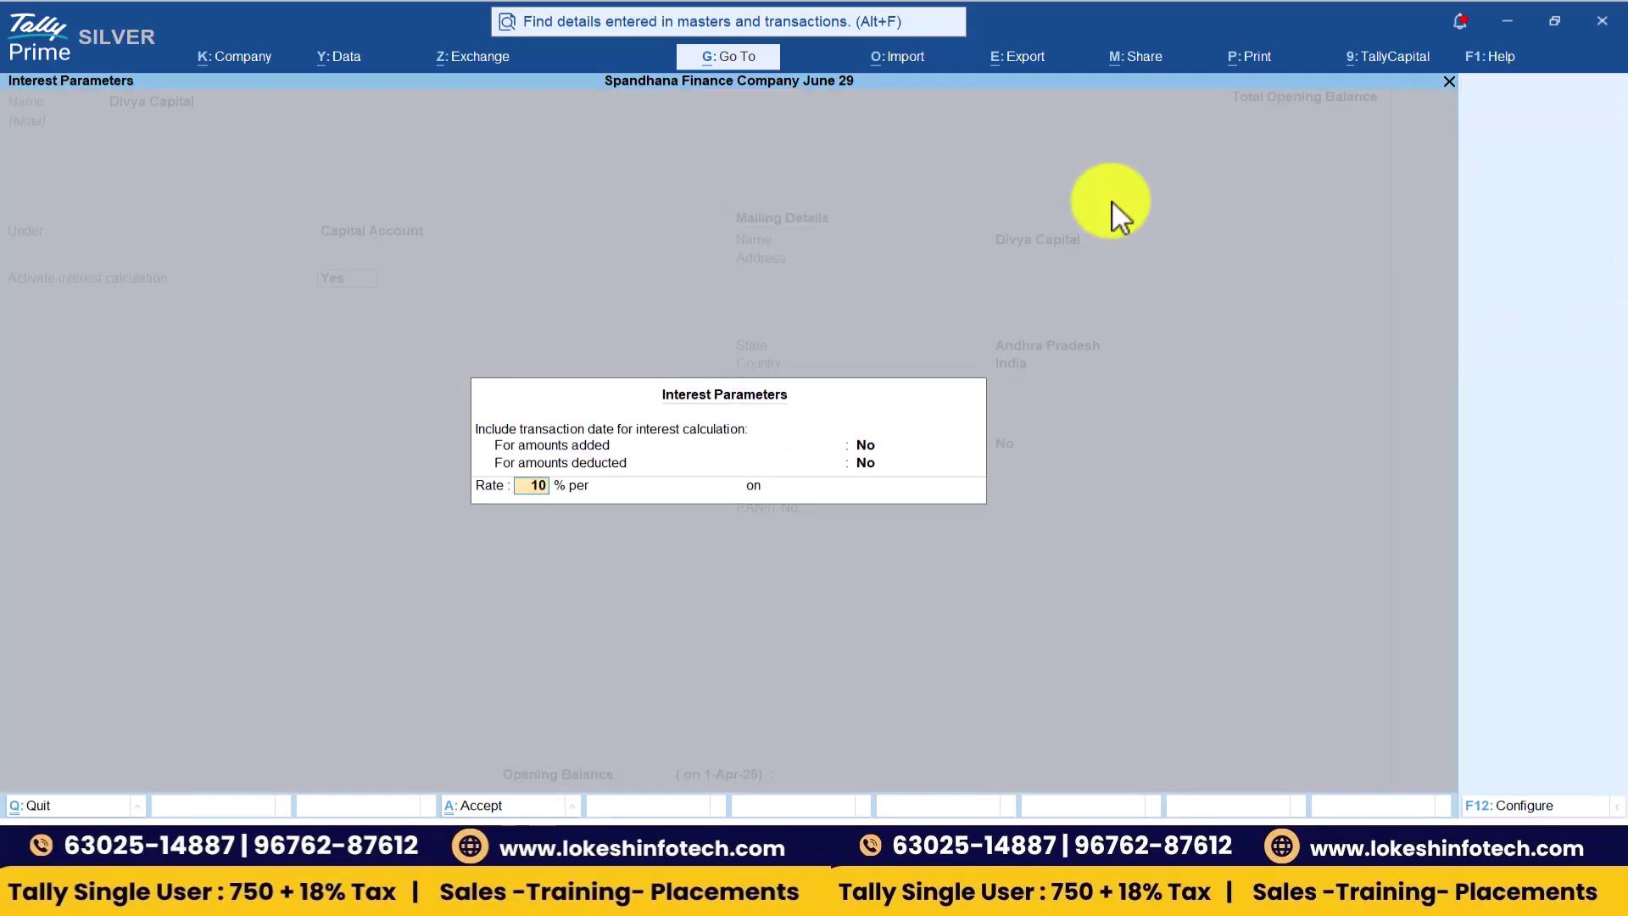
key(Return)
key(Down)
key(Return)
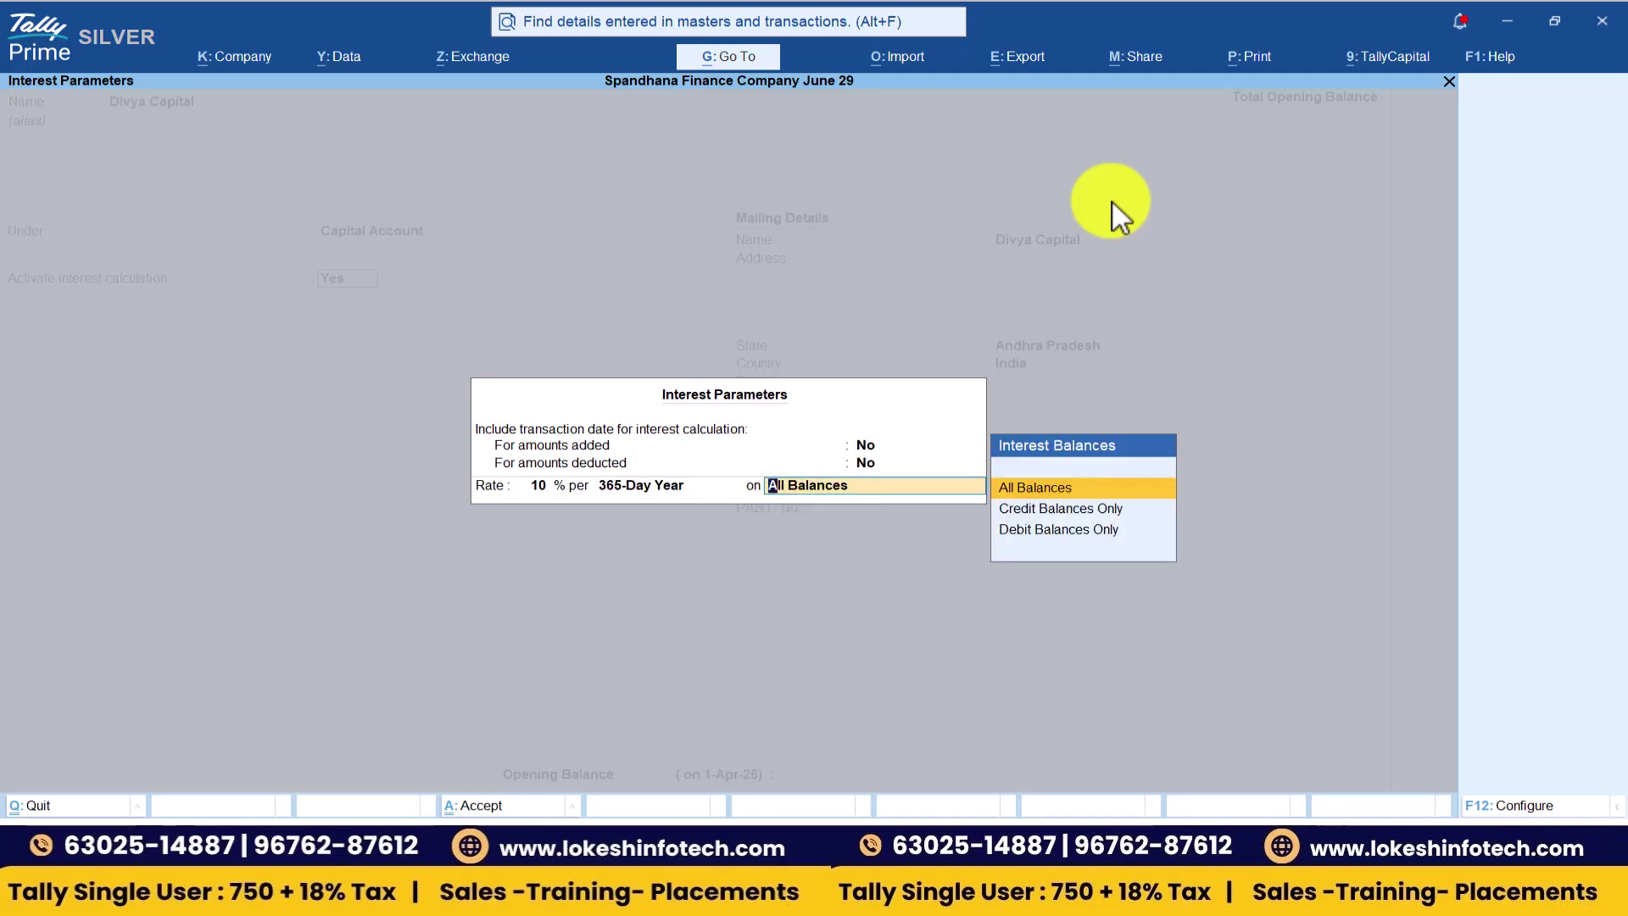
key(Return)
key(Return)
key(Return)
key(Return)
key(Return)
key(Return)
key(Return)
key(Return)
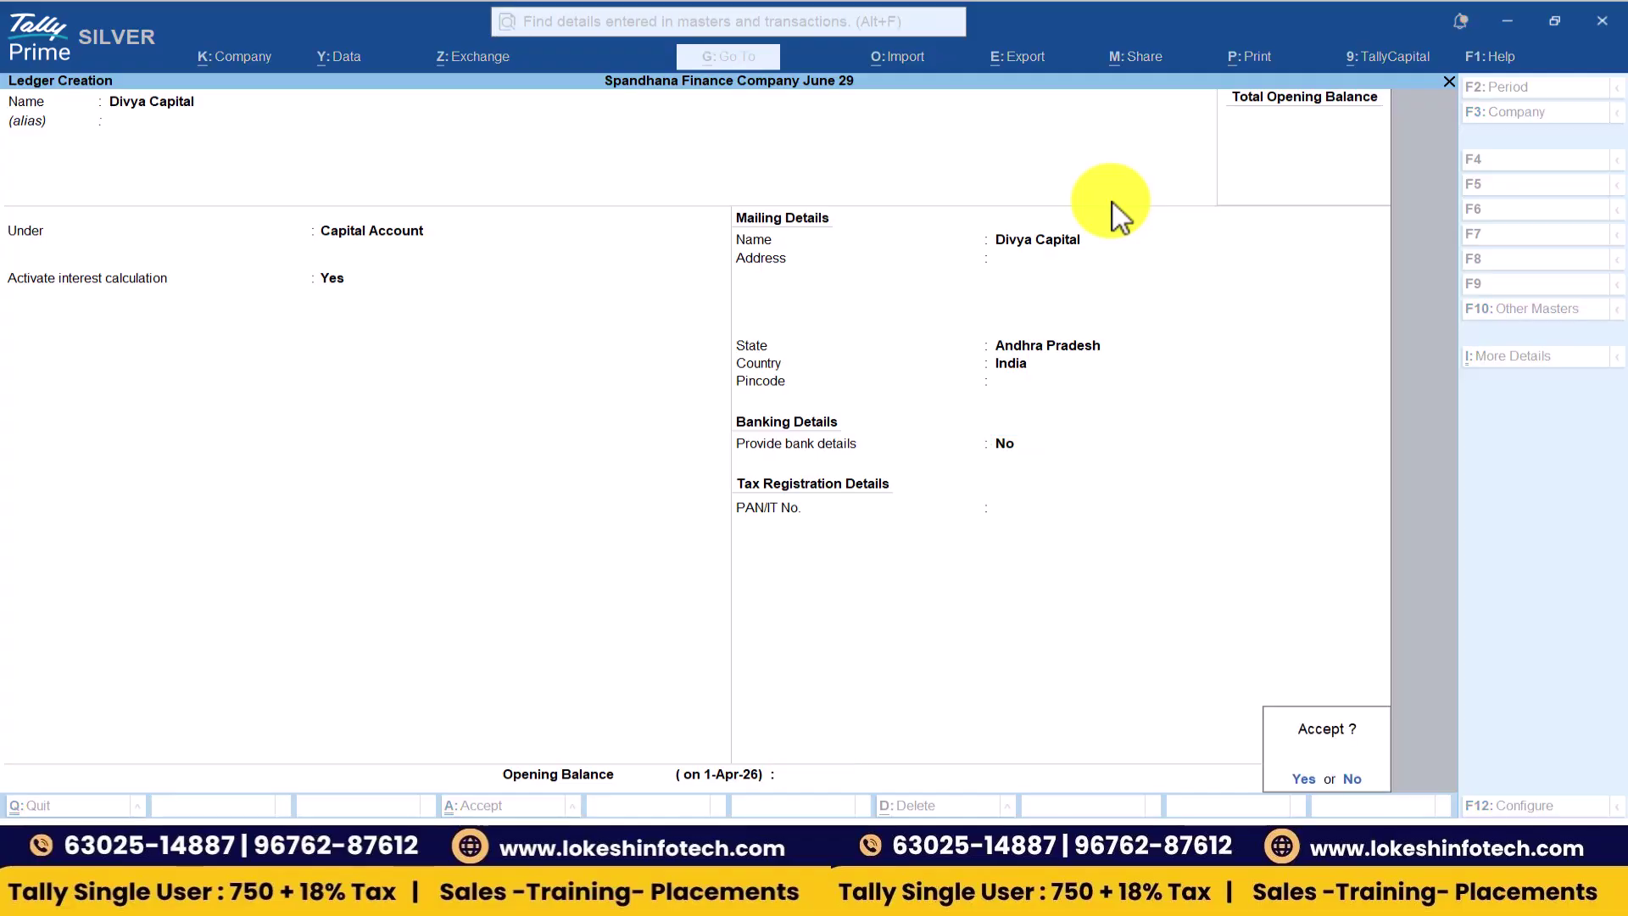
key(Return)
key(alt+Tab)
- Create the Rent ledger under Indirect Expenses
scroll(1113, 202, up, 3)
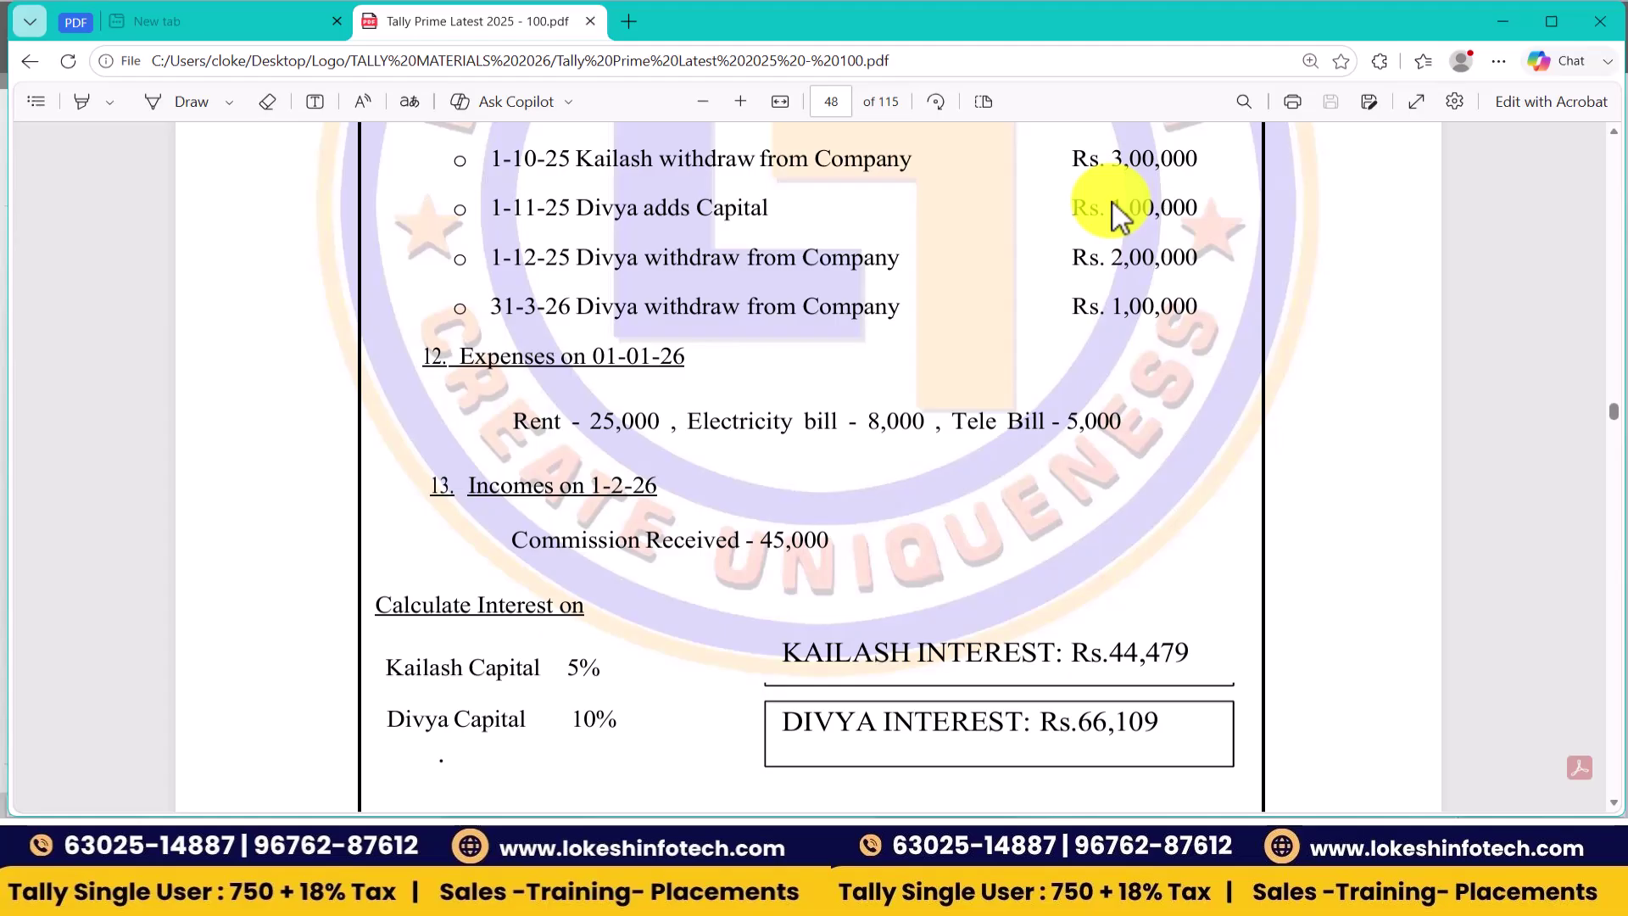
key(alt+Tab)
text(Rent)
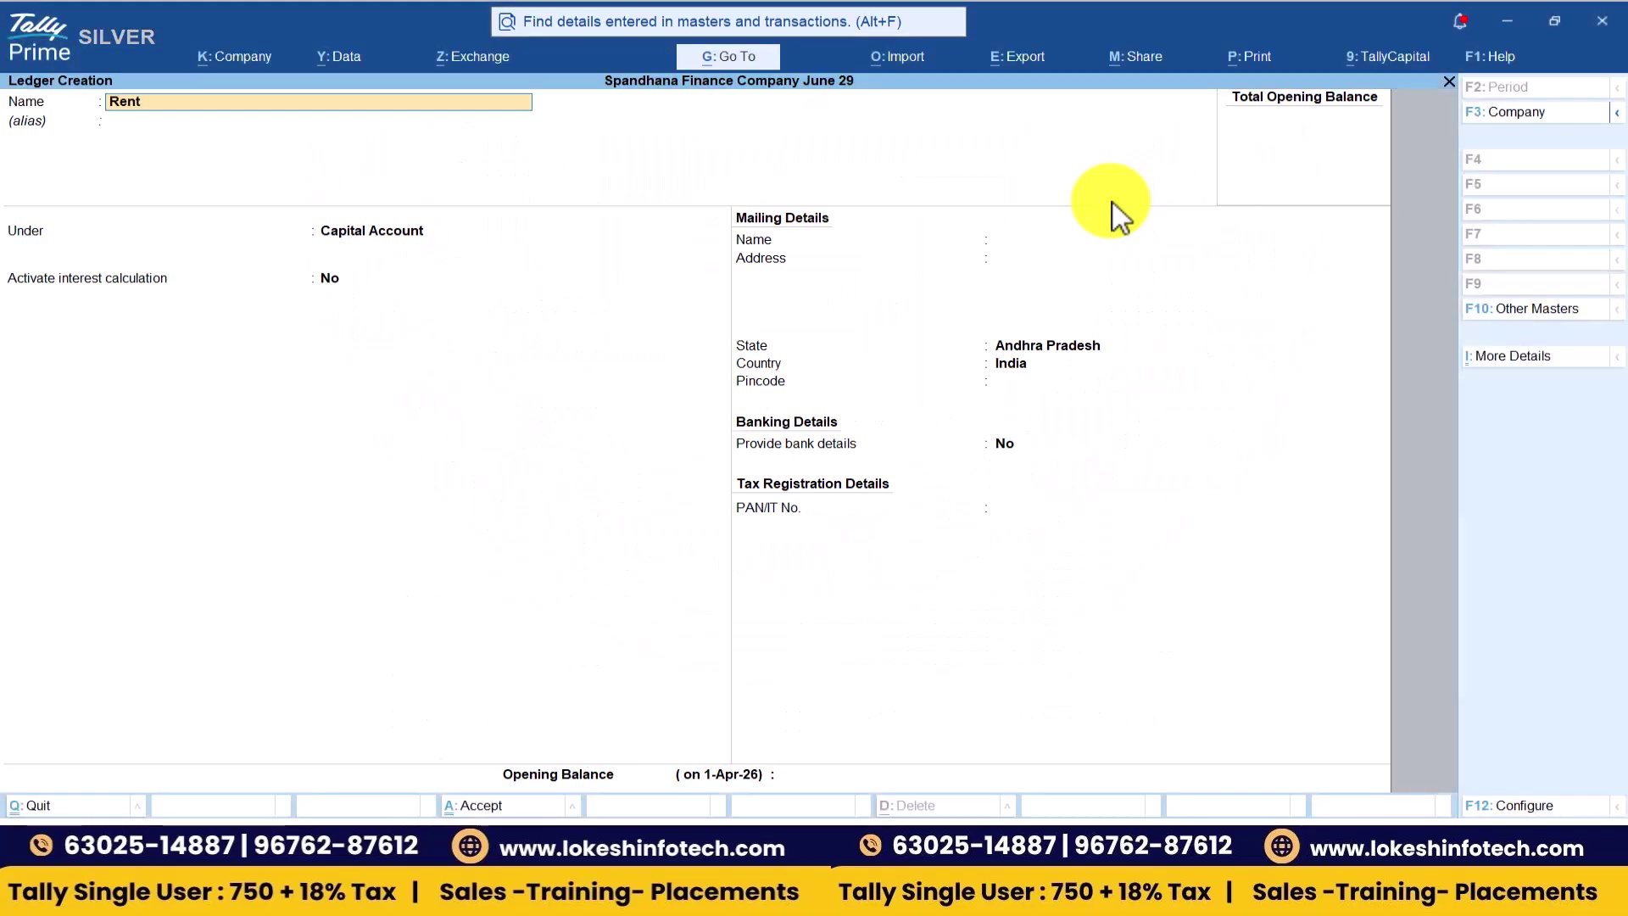
key(Return)
text(Ind)
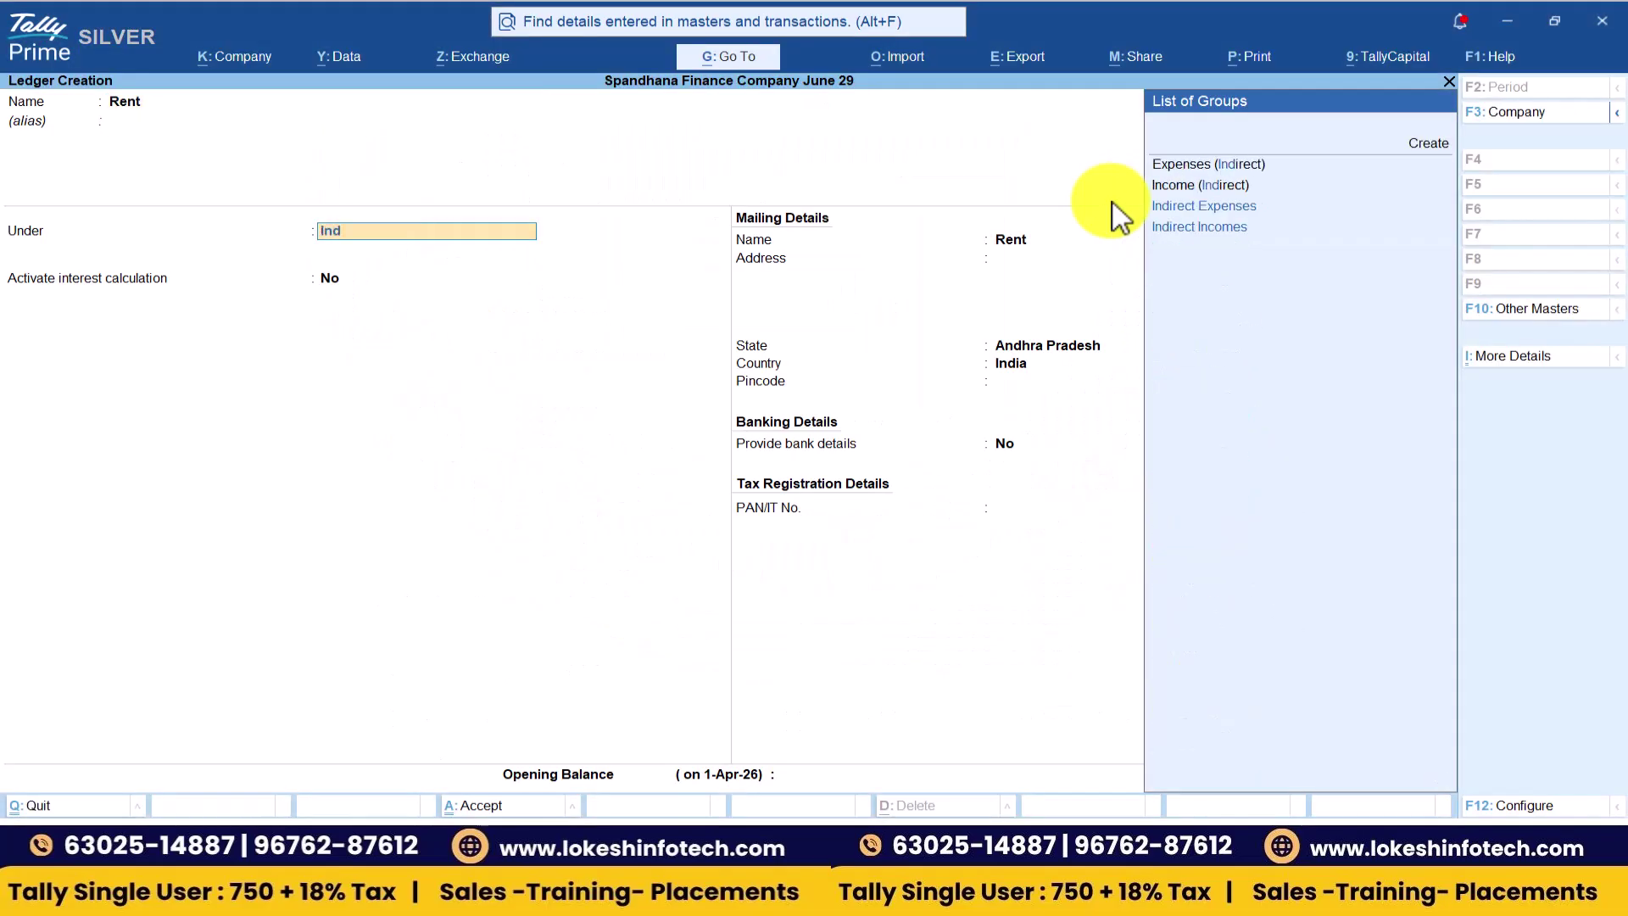
key(Return)
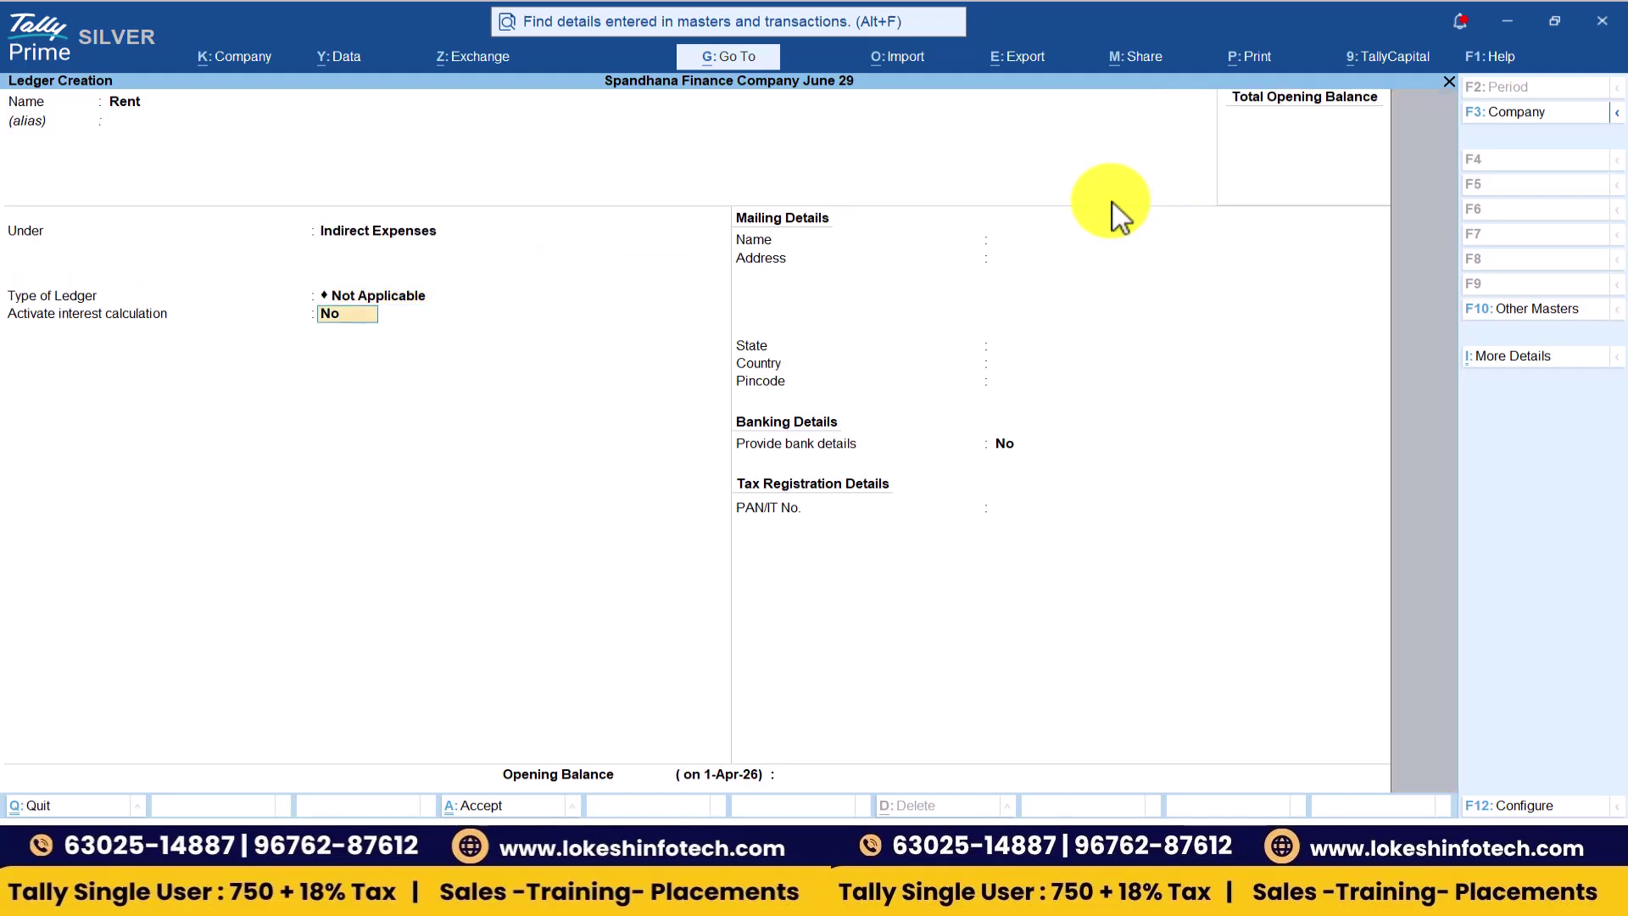
key(ctrl+a)
- Create the Electricity Bill and Tele Bill ledgers under Indirect Expenses
key(alt+Tab)
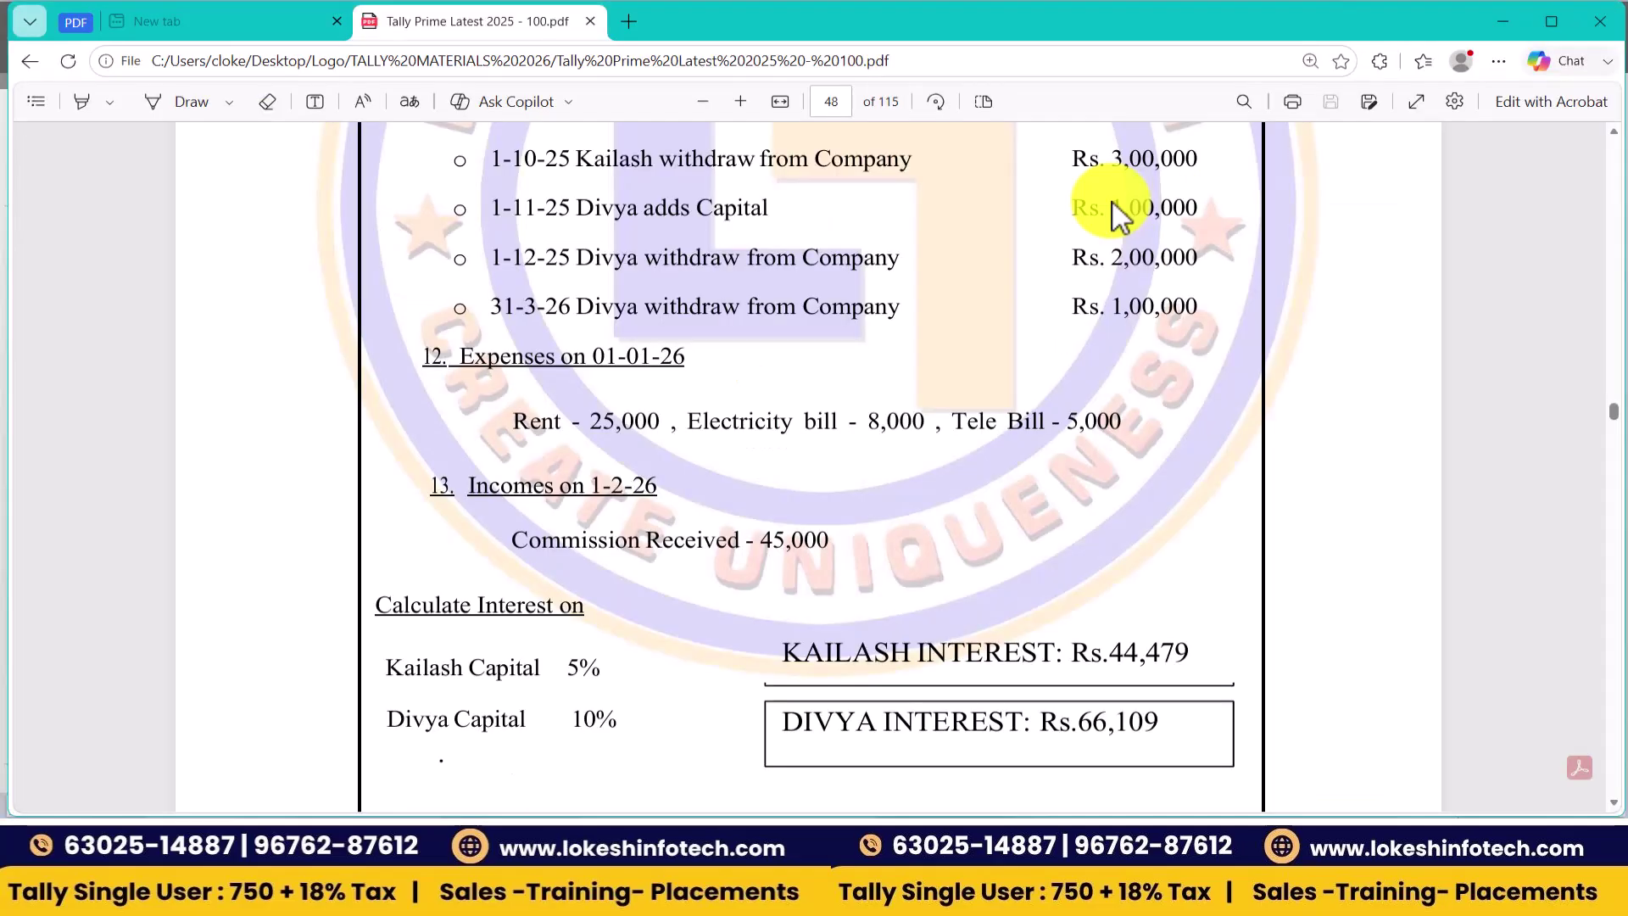
key(alt+Tab)
text(Elec)
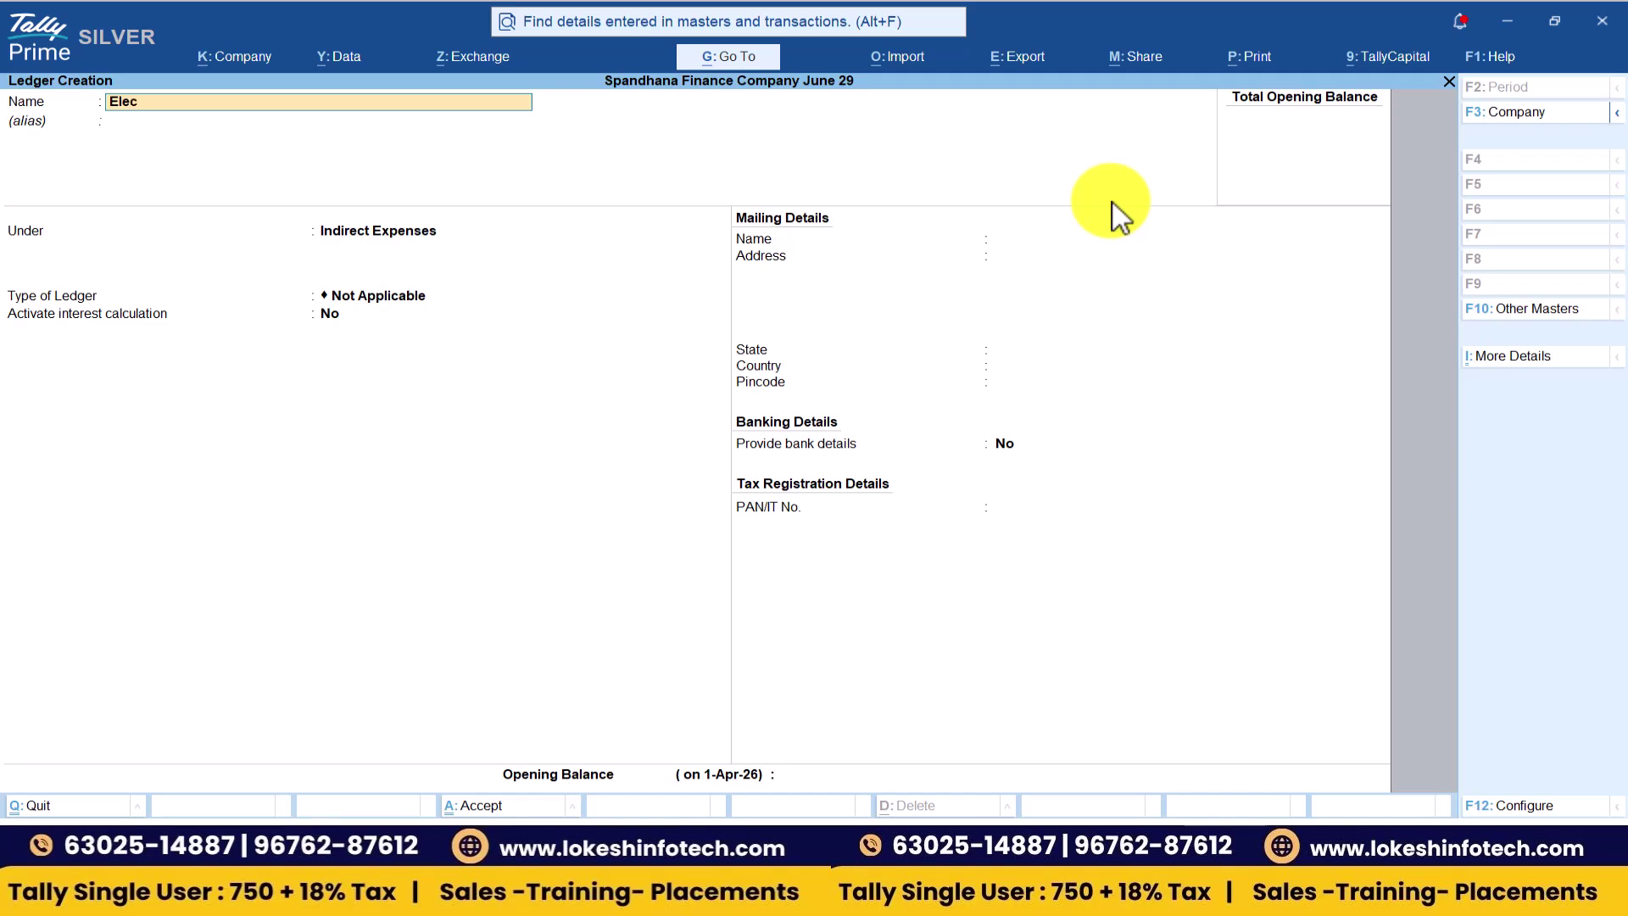
text(tricity Bill)
key(Return)
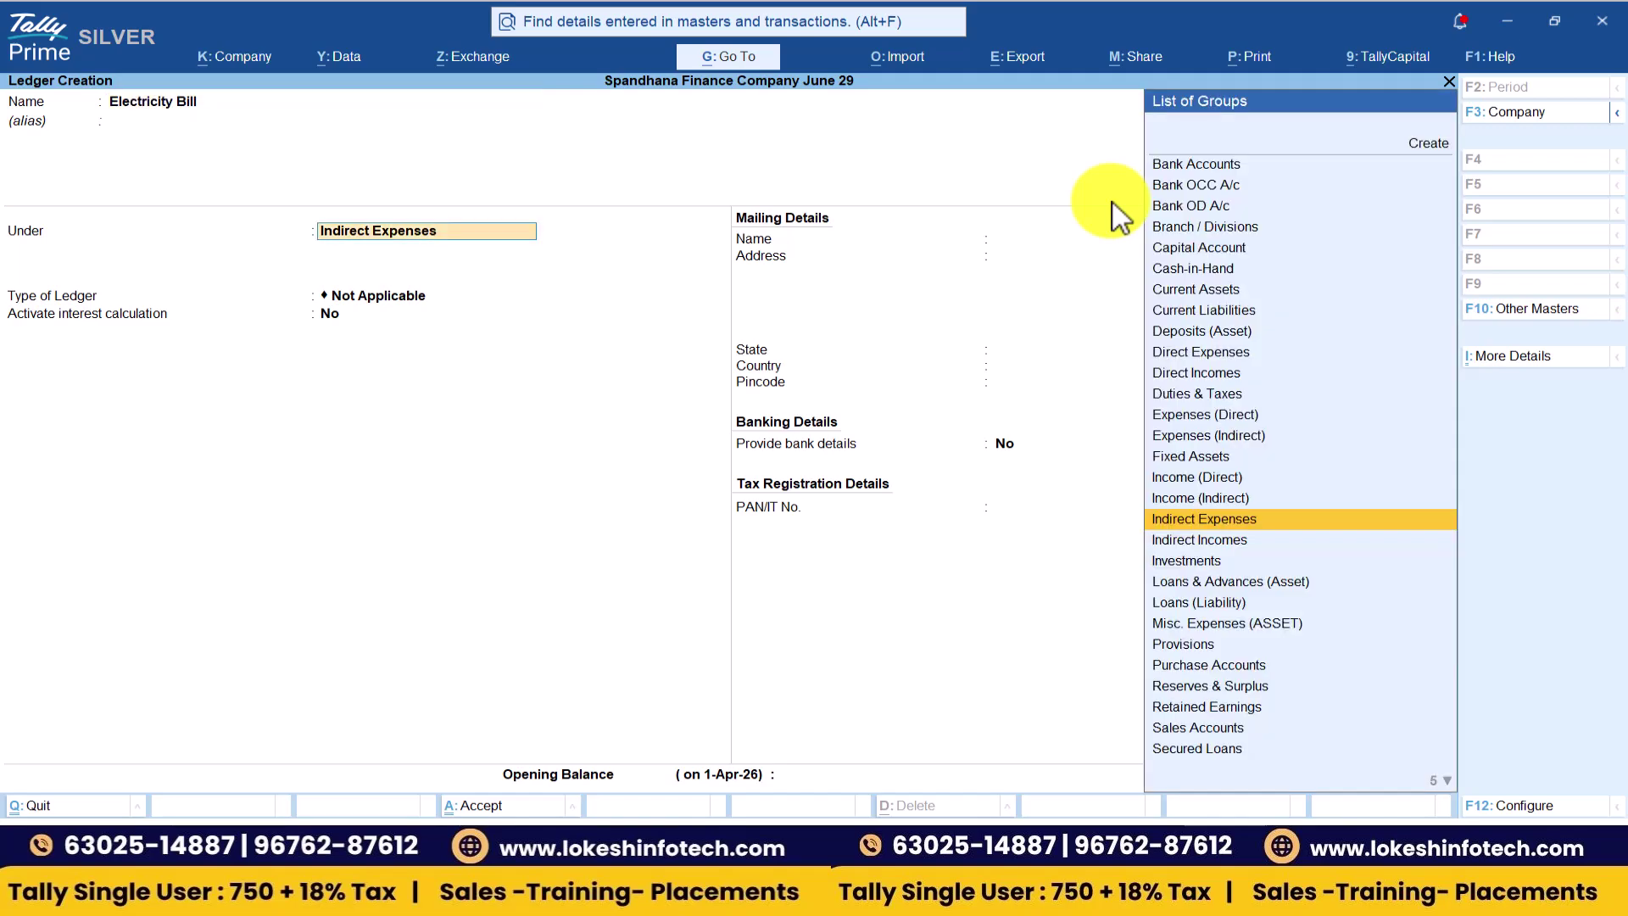
key(ctrl+a)
key(alt+Tab)
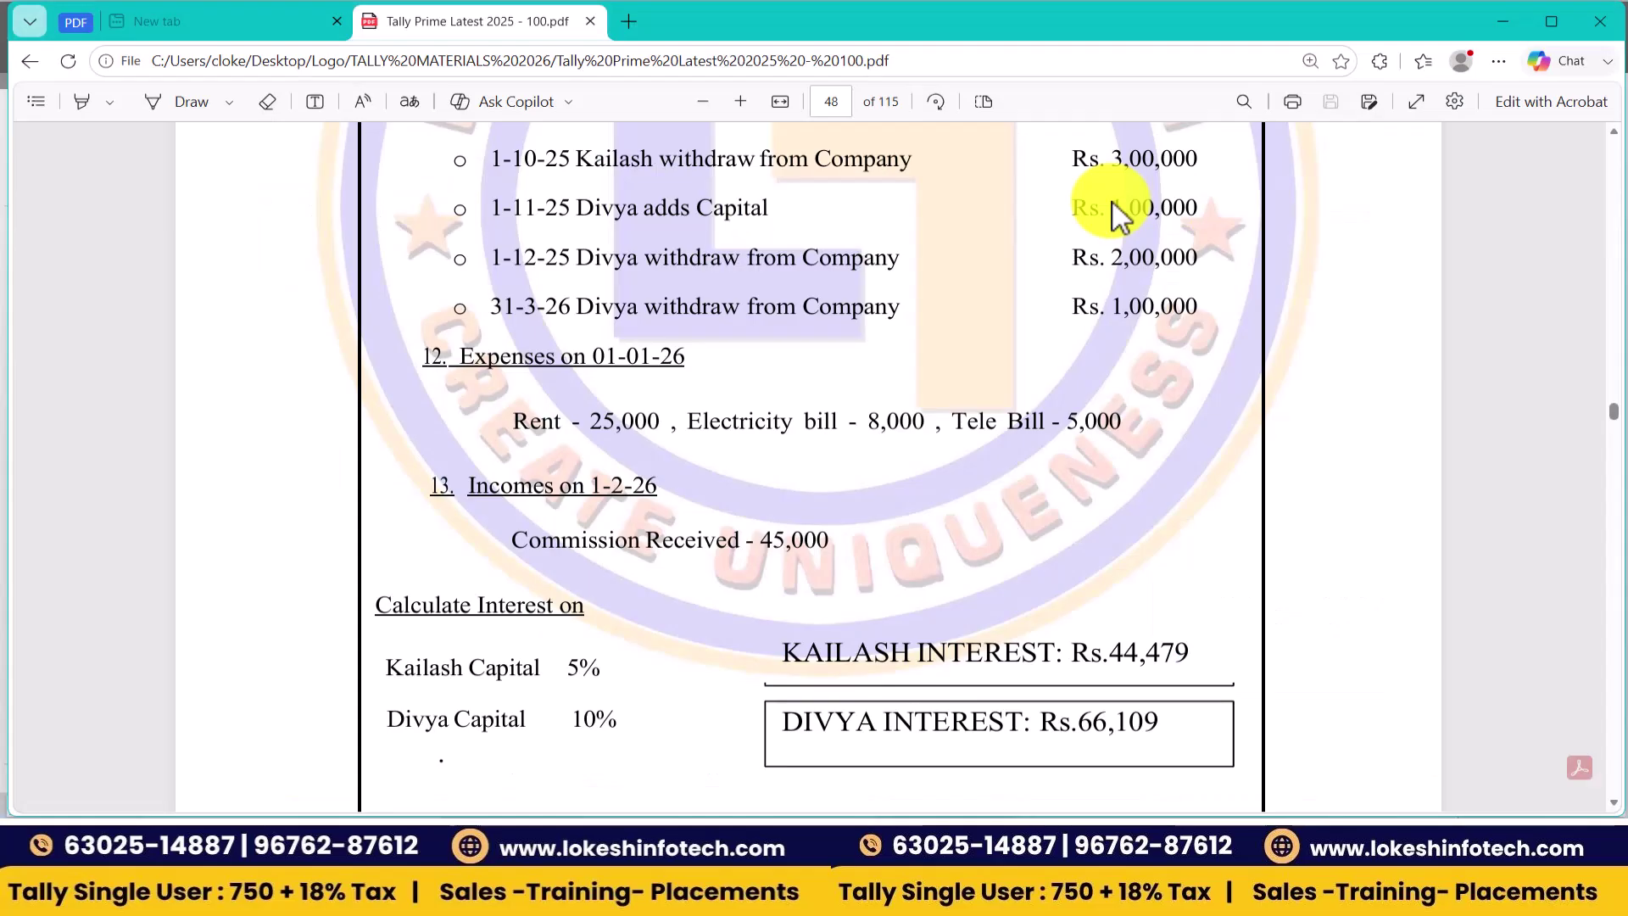
key(alt+Tab)
text(Tele Bil)
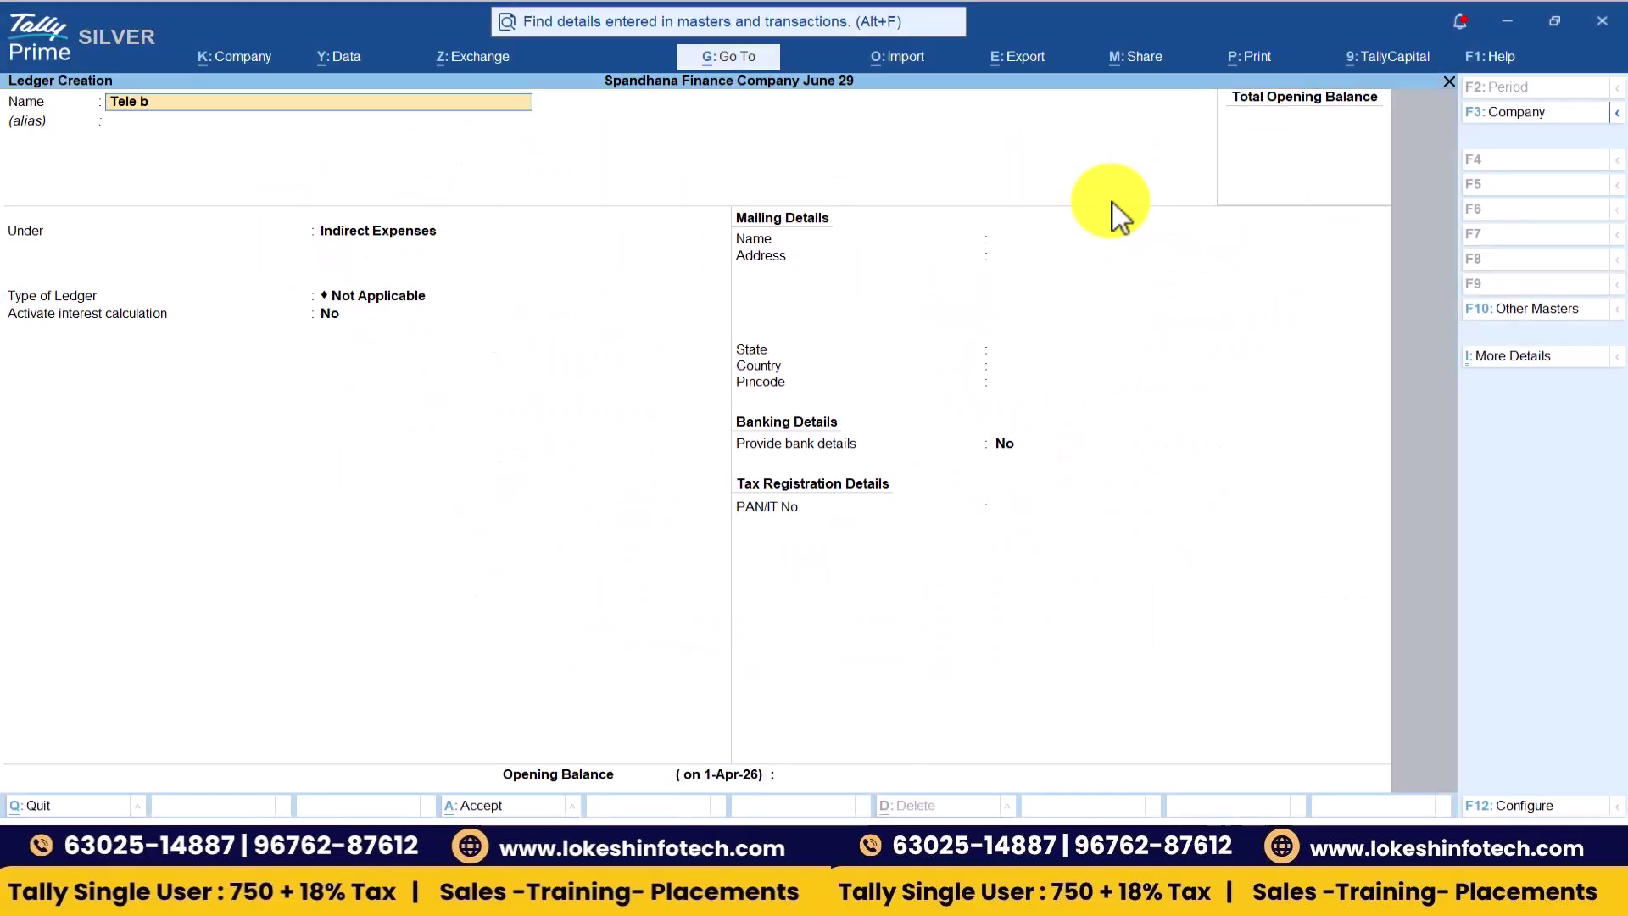
text(l)
key(Return)
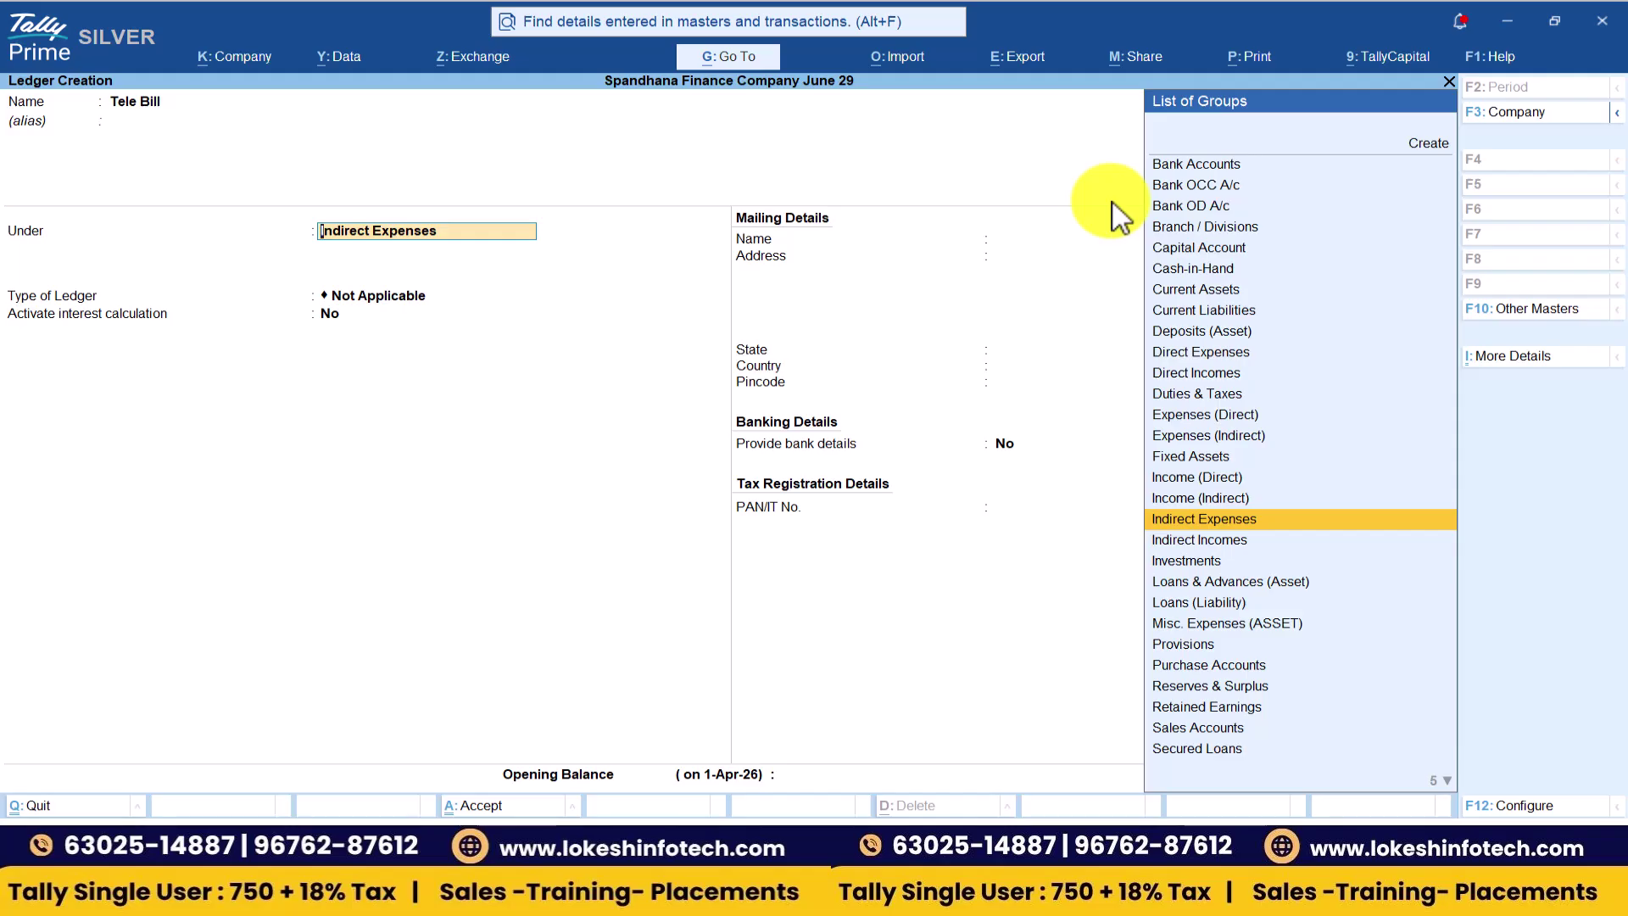
key(ctrl+a)
- Create Commission Received under Indirect Incomes, then quit ledger creation to the Gateway of Tally
key(alt+Tab)
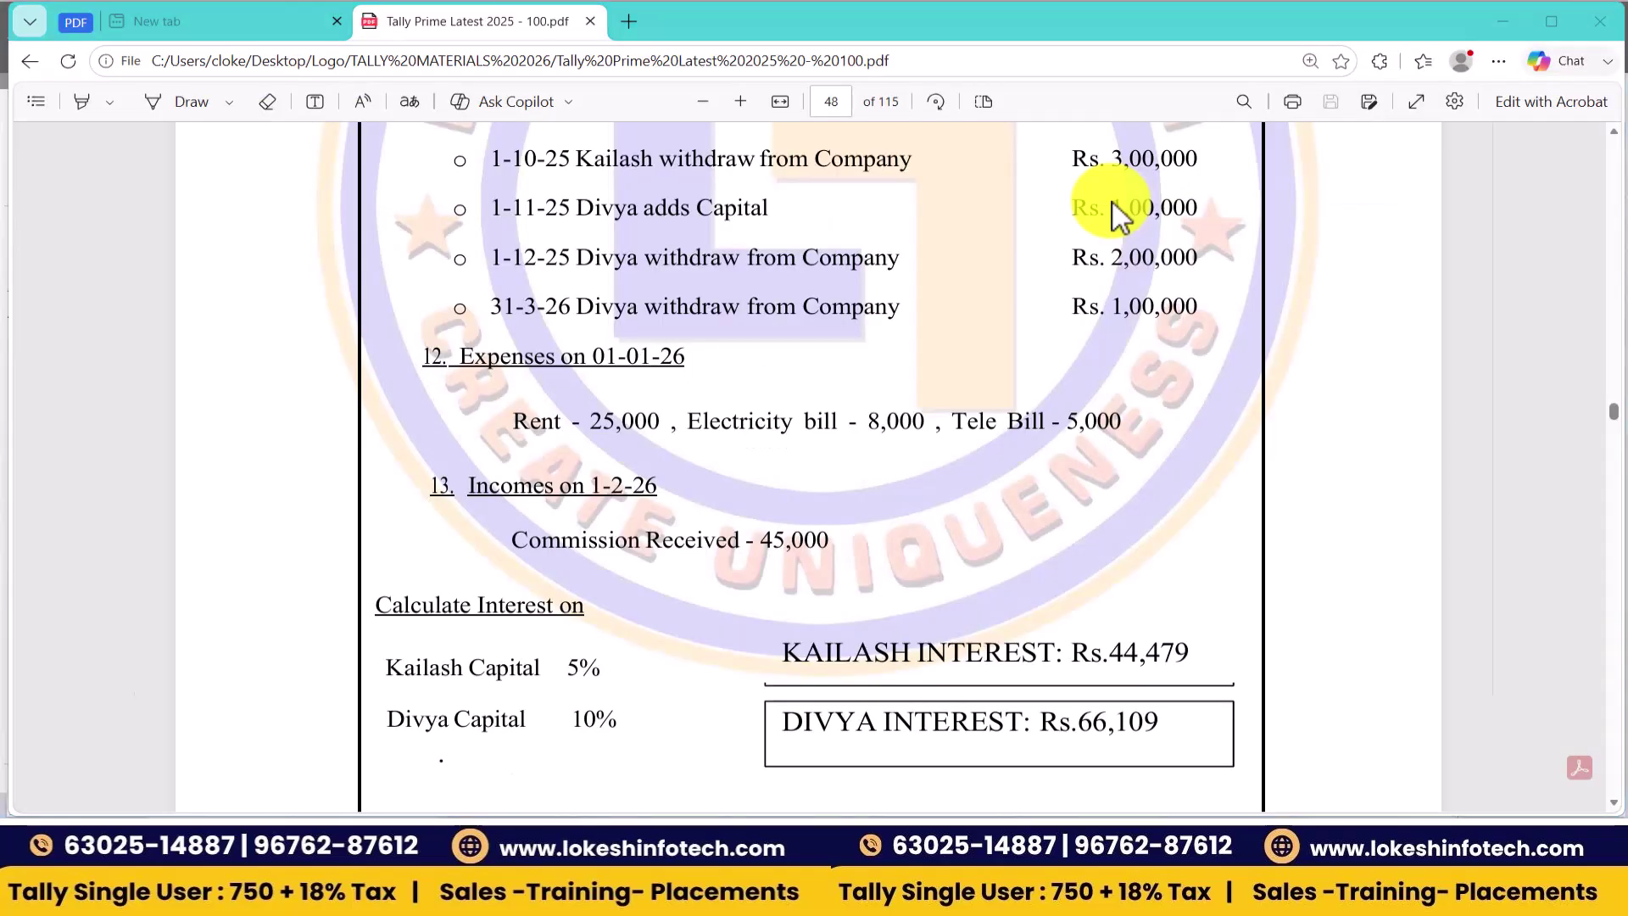
key(alt+Tab)
text(Commission Received)
key(Return)
text(Ind)
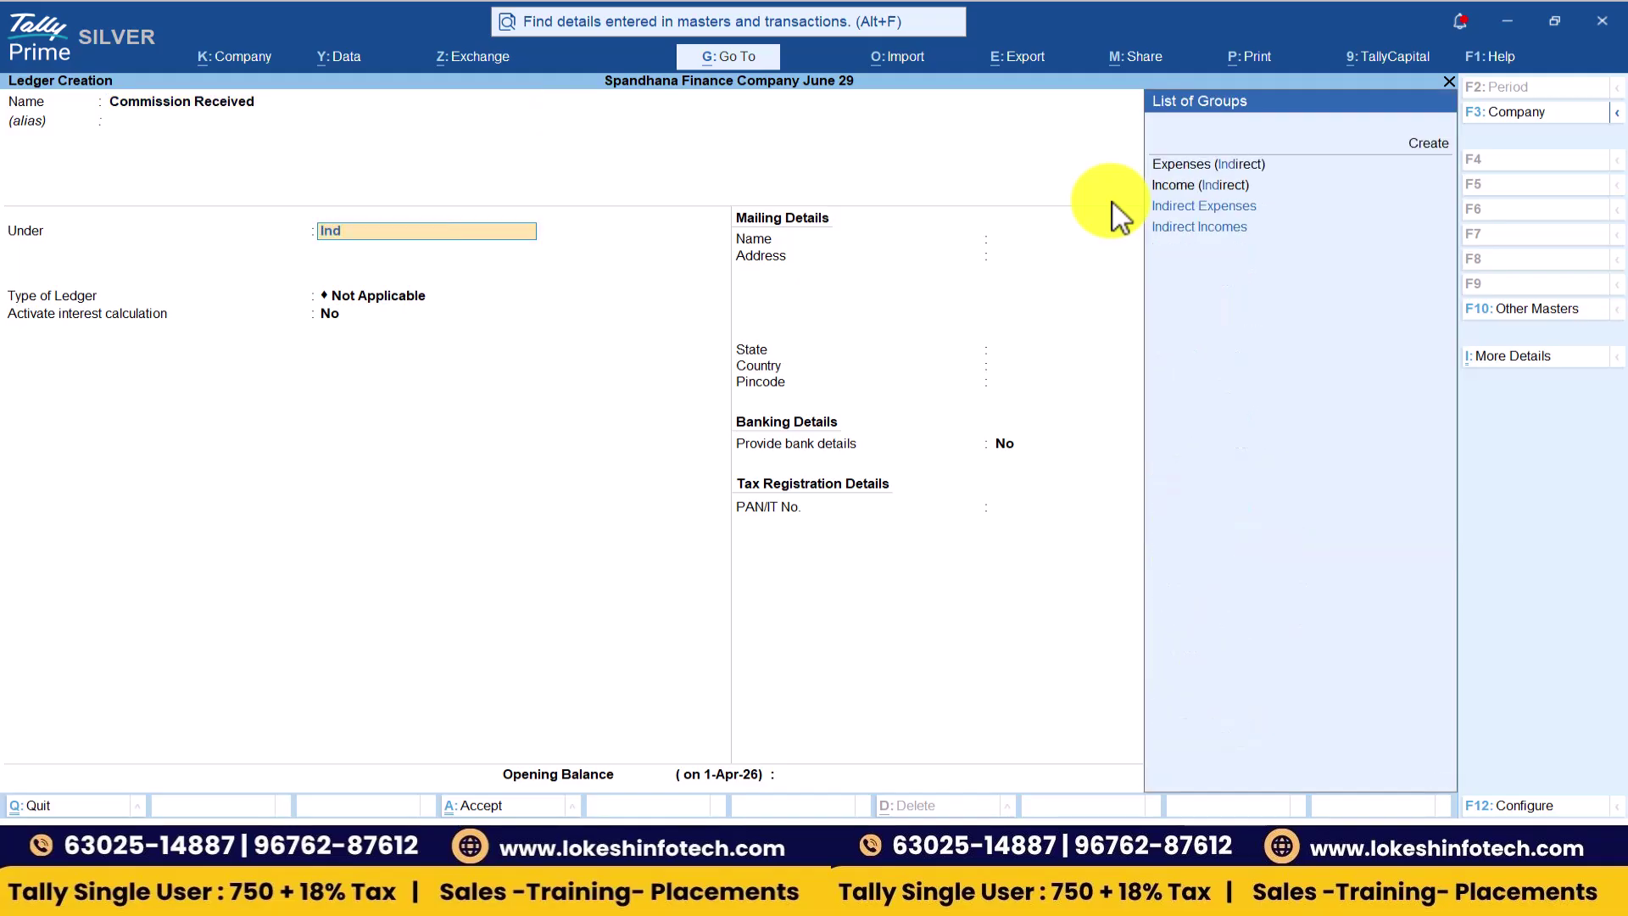
key(Down)
key(Down)
key(Return)
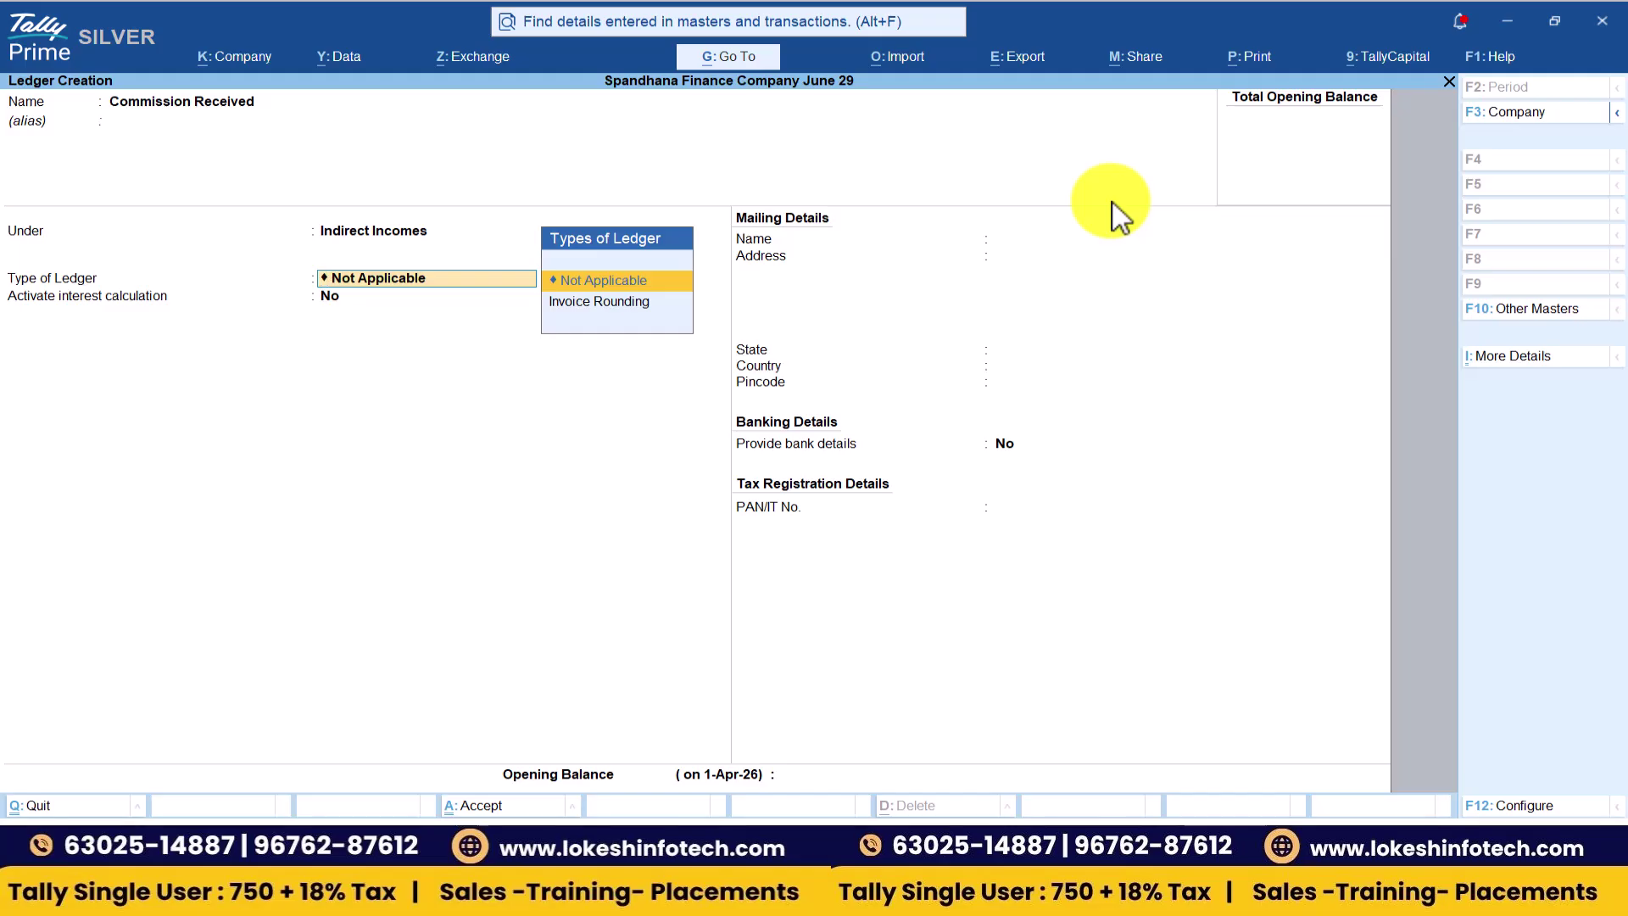
key(ctrl+a)
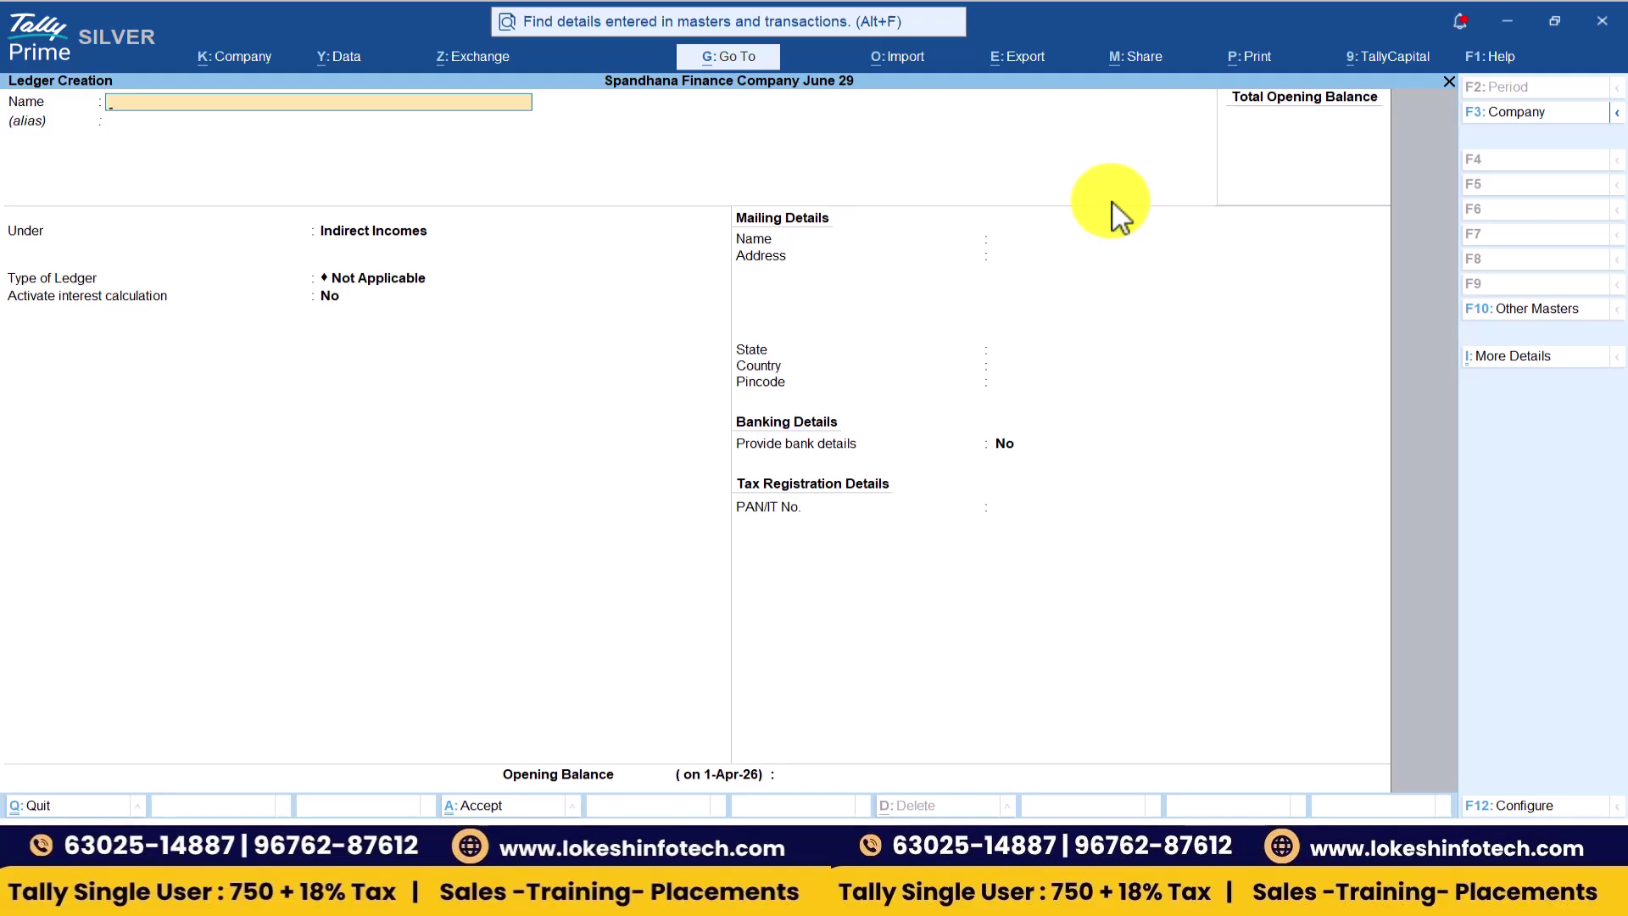
key(Escape)
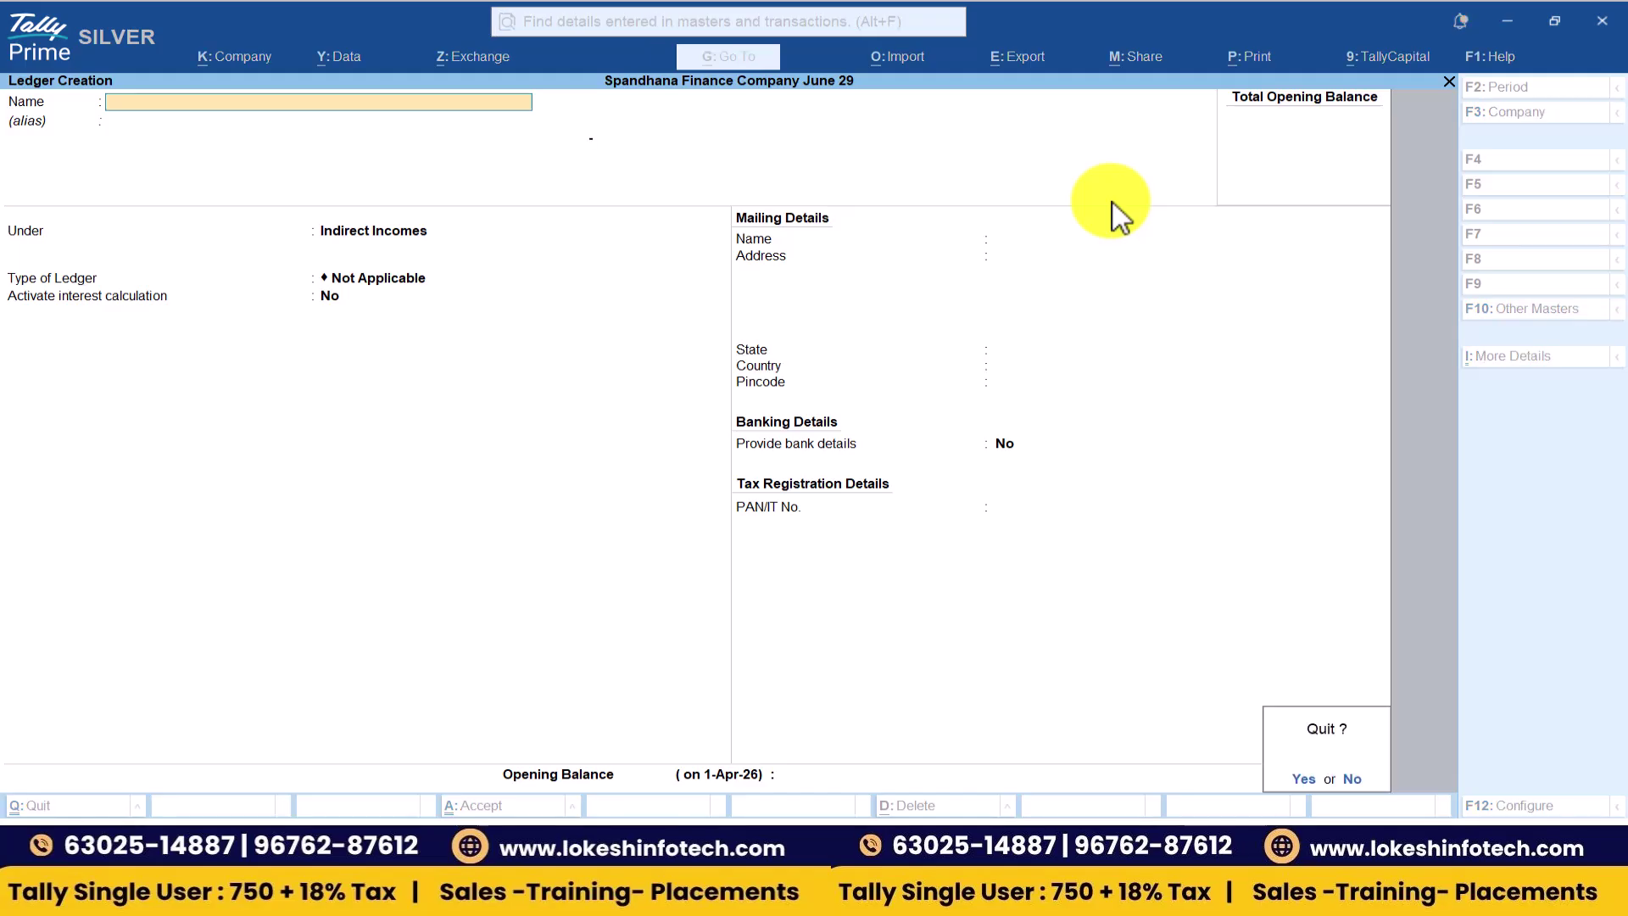
key(Return)
key(Escape)
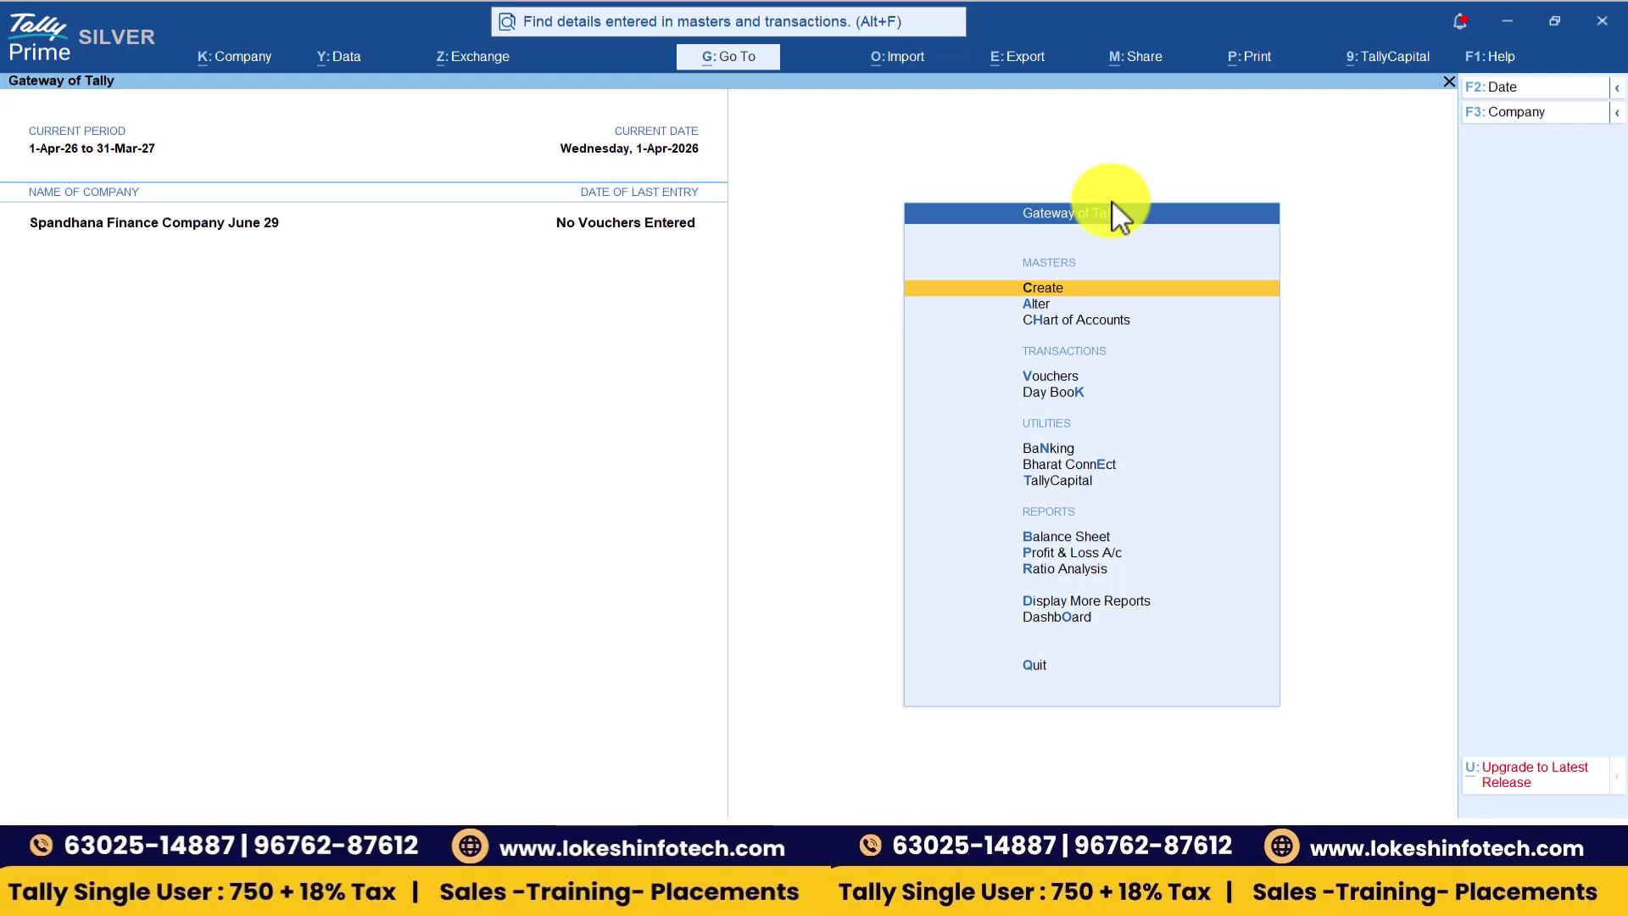
- Open voucher entry and check the capital transactions in the problem PDF
key(Down)
key(Down)
key(Down)
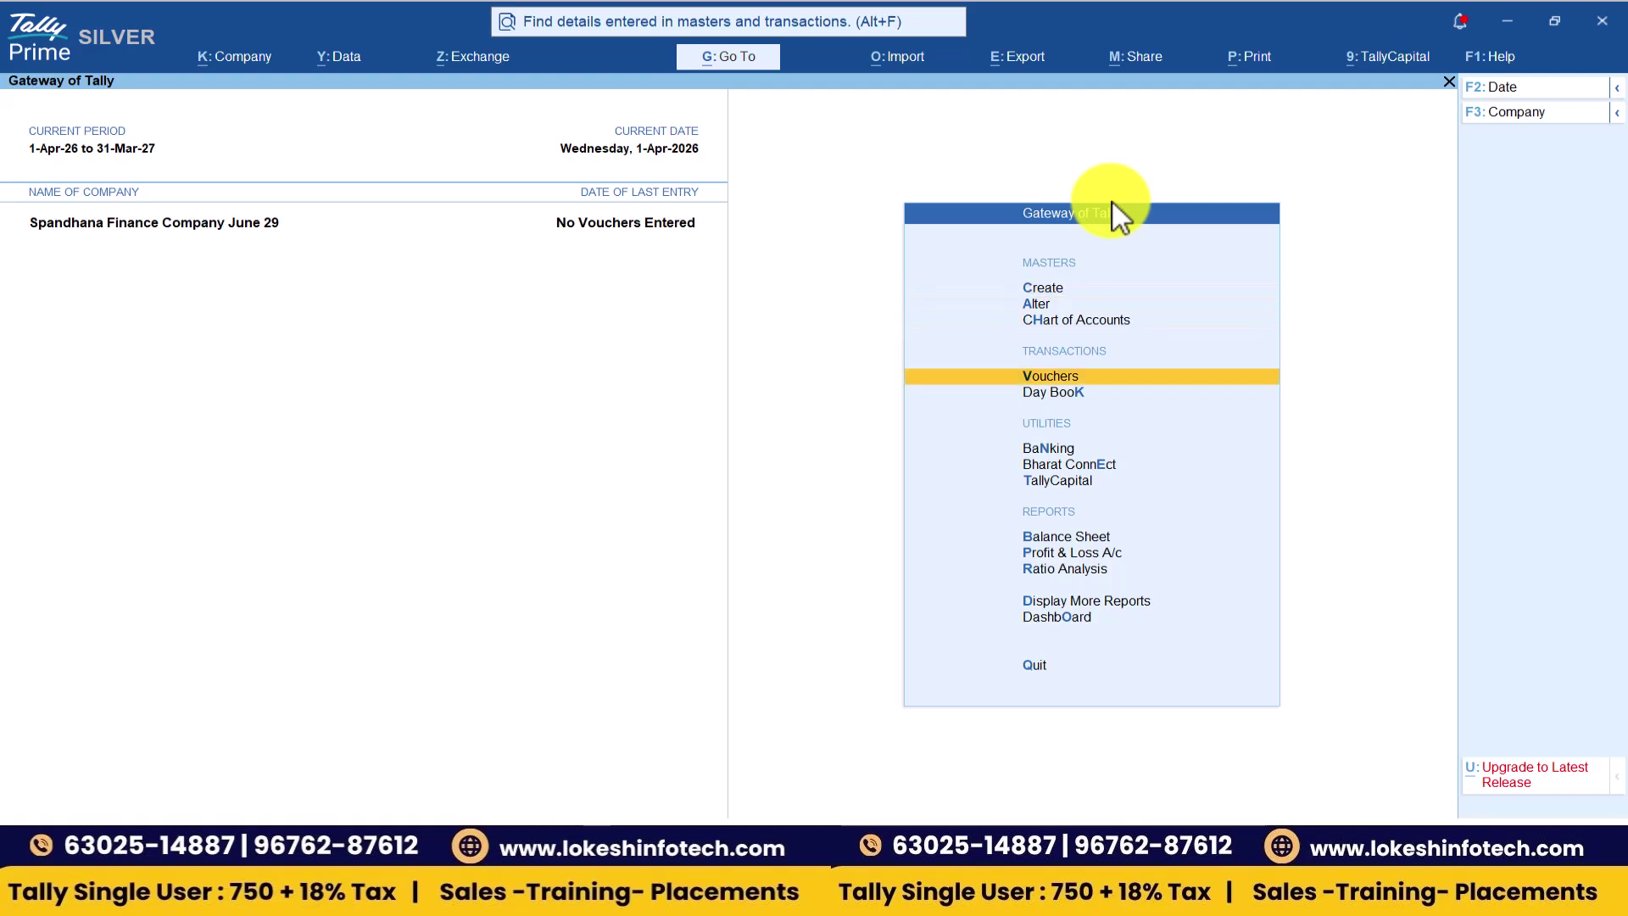
key(Return)
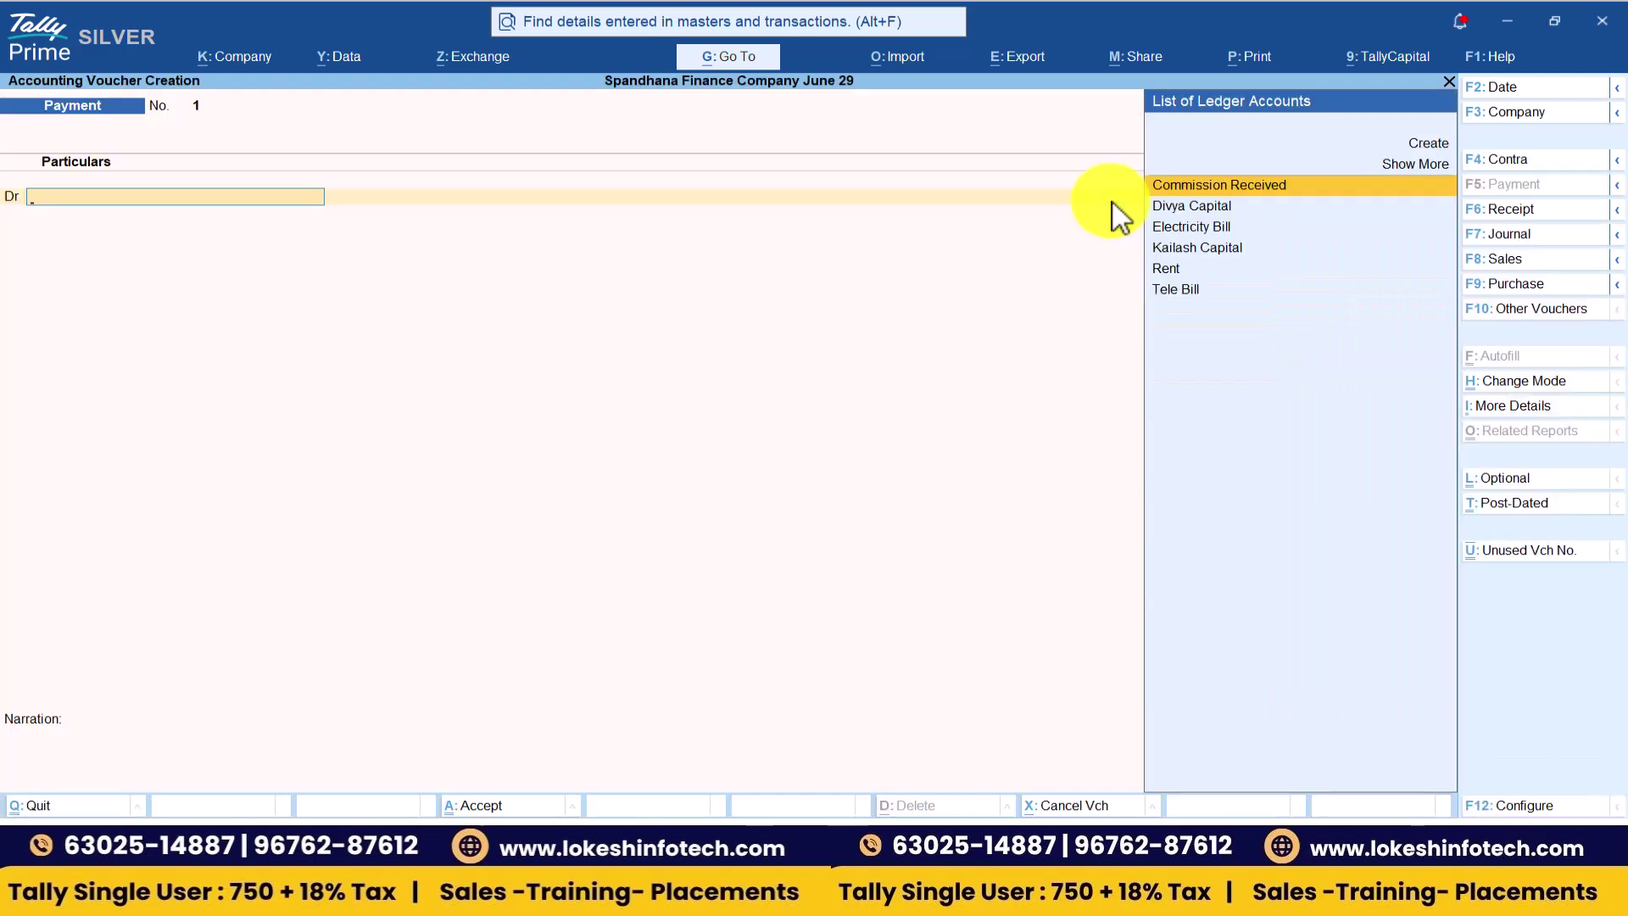
key(alt+Tab)
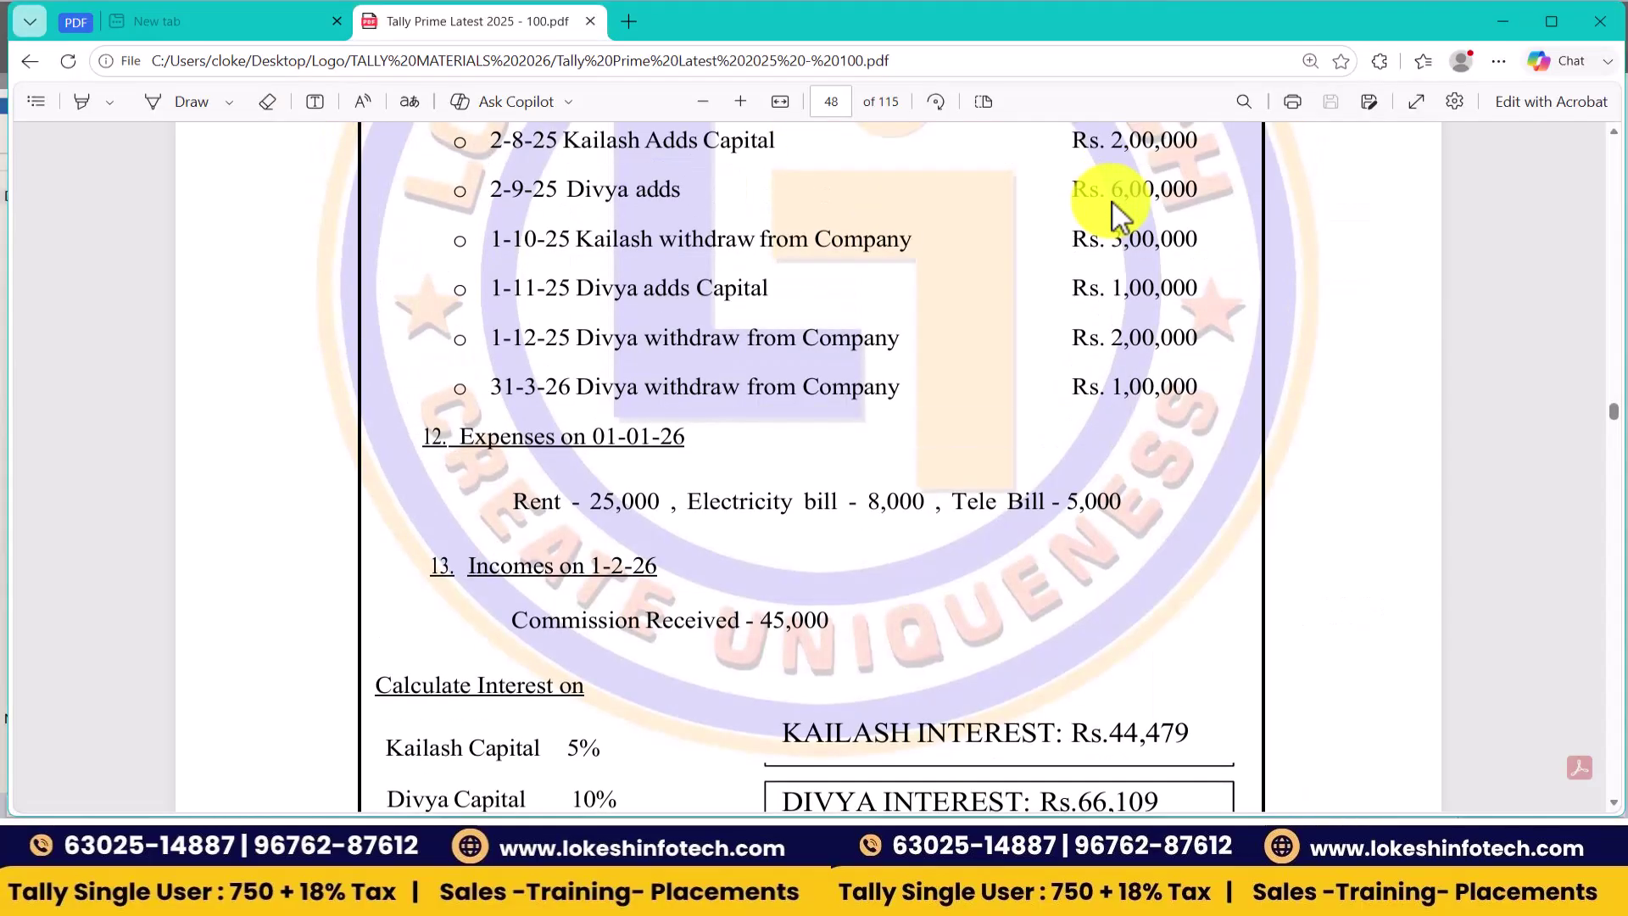
scroll(1117, 216, up, 5)
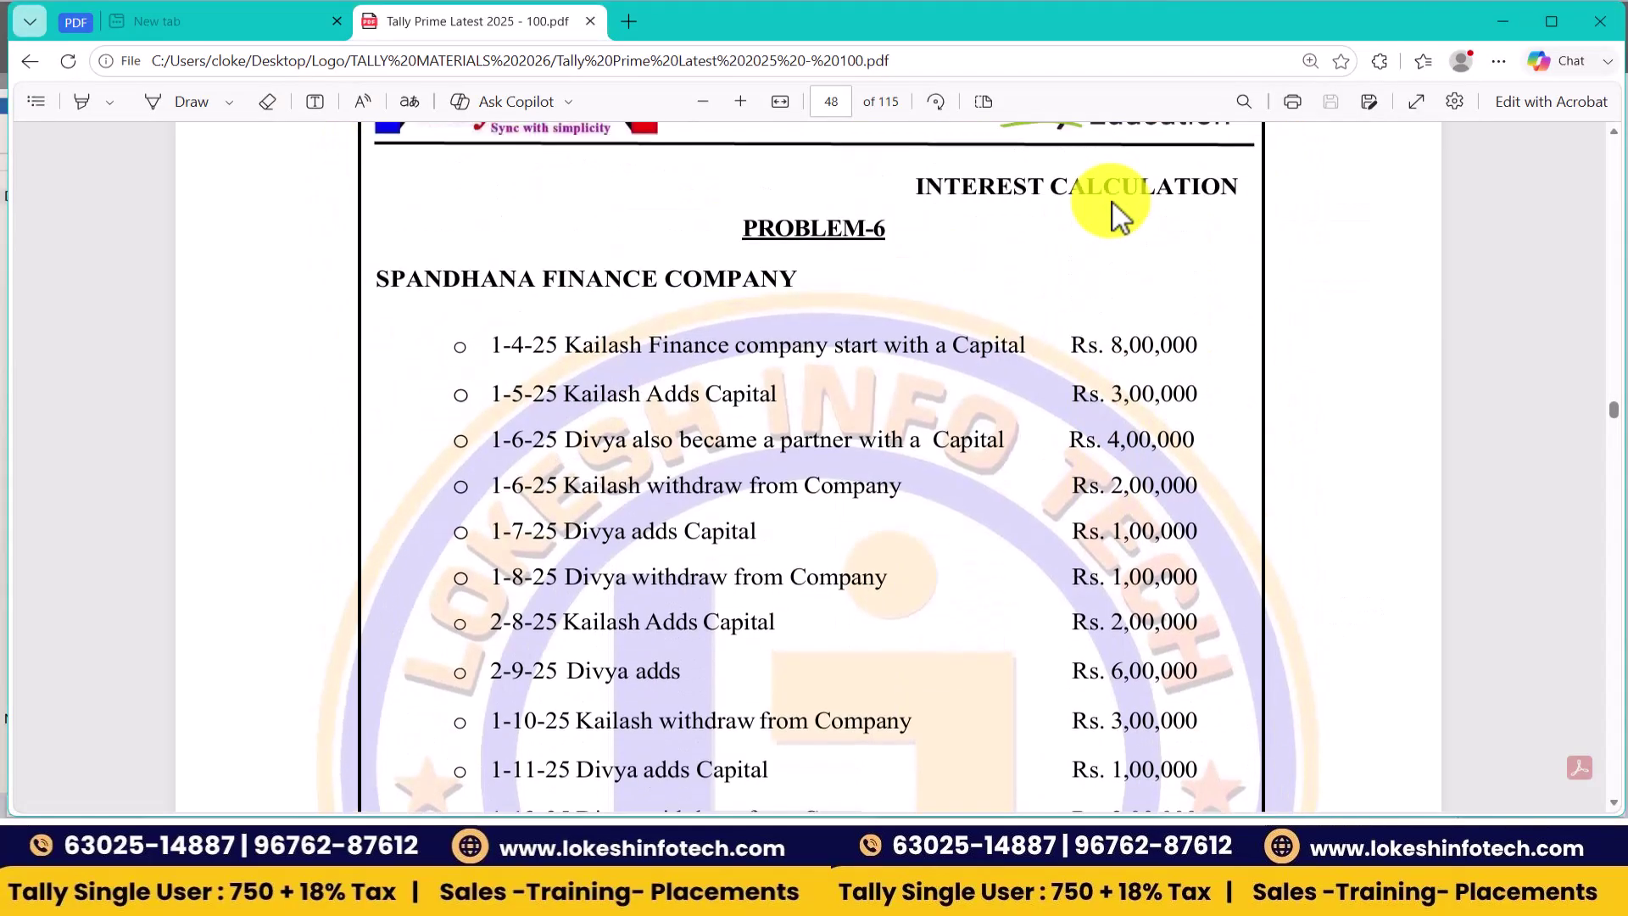
key(alt+Tab)
- Switch to a Receipt voucher dated 1-Apr-26, after 1-4-2025 is rejected as outside the year
click(1526, 210)
click(1531, 88)
key(alt+Tab)
key(alt+Tab)
text(1-4-2025)
key(Return)
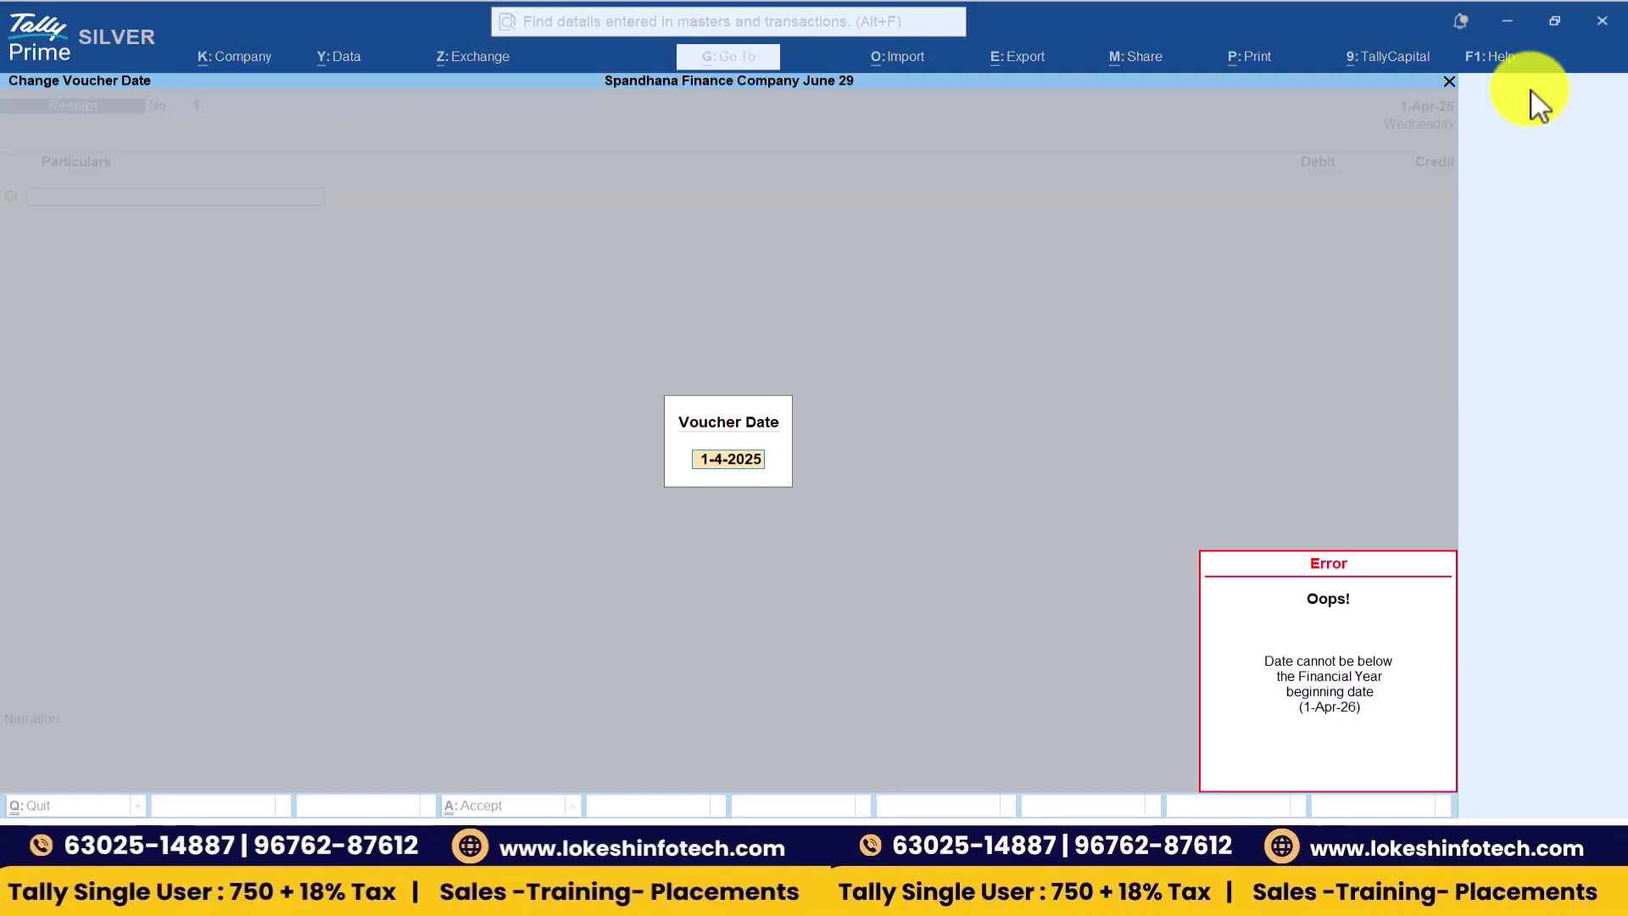
key(Escape)
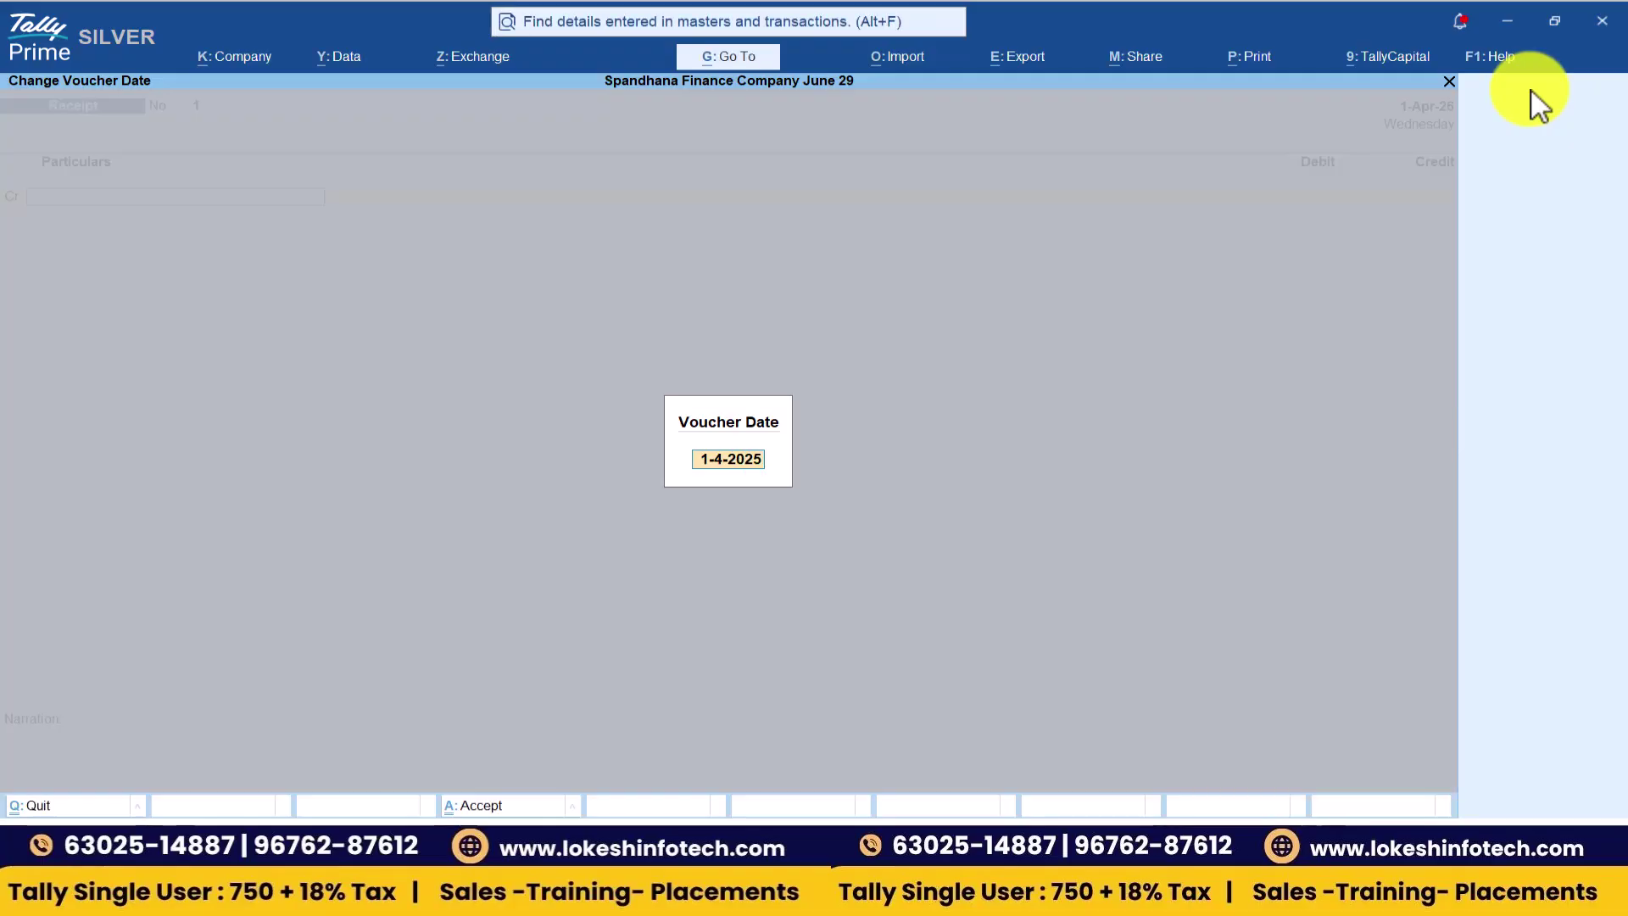
text(1-)
key(Return)
text(-)
key(F2)
text(1-4-26)
key(Return)
- Credit Kailash Capital 8,00,000 and debit Cash the same amount, skipping narration
key(Down)
key(Down)
key(Down)
key(Down)
key(Down)
key(Down)
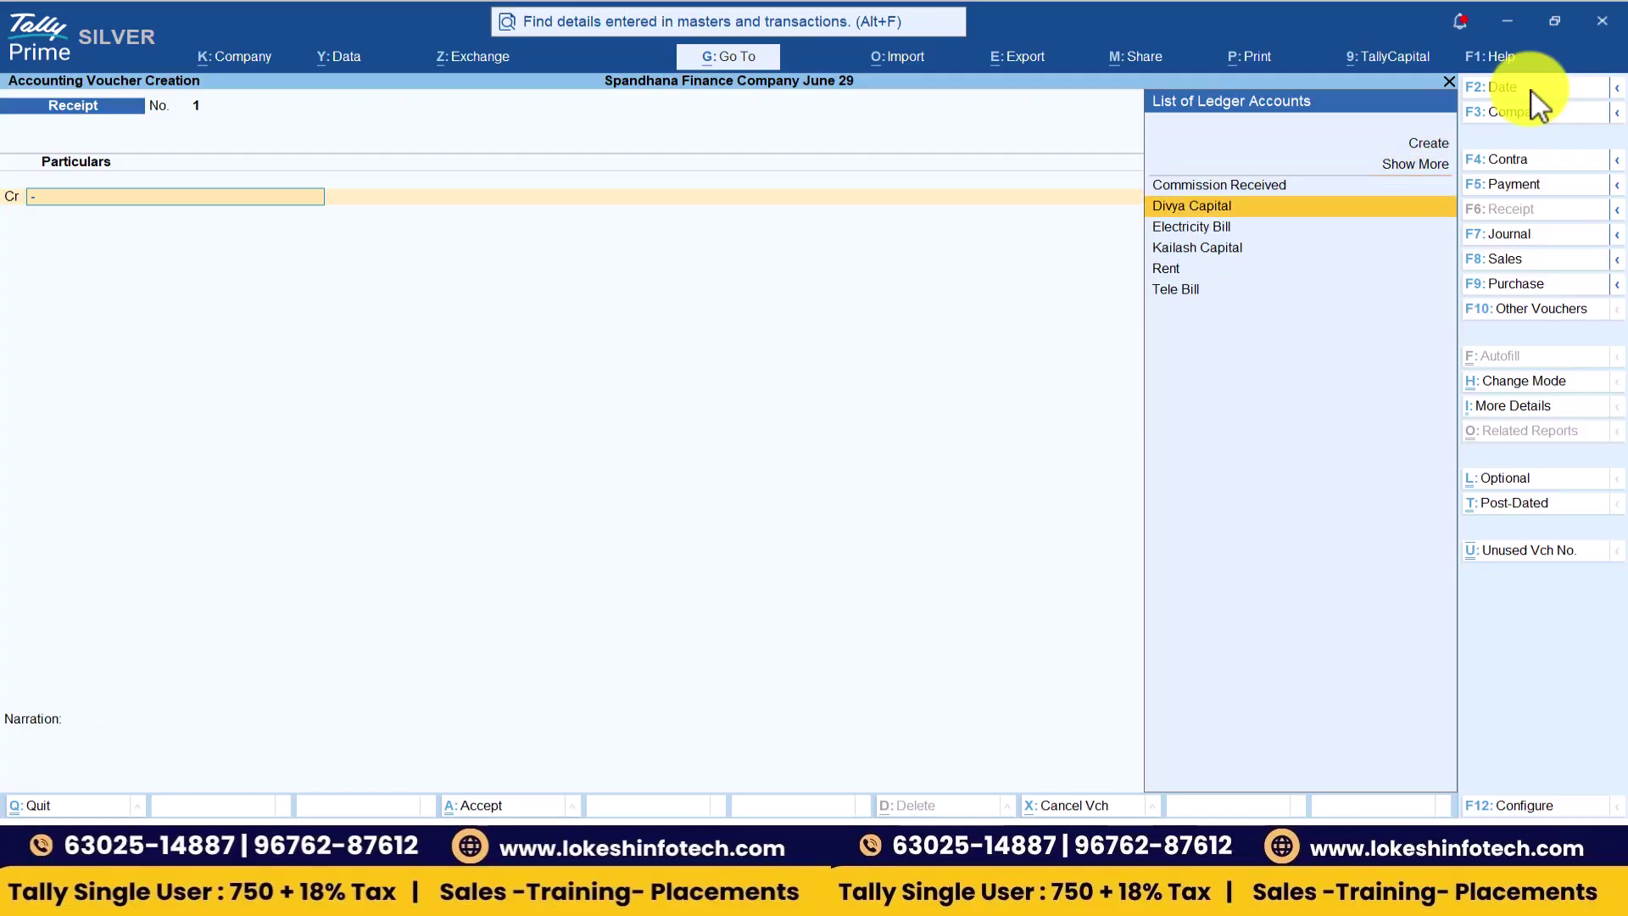
key(Return)
key(alt+Tab)
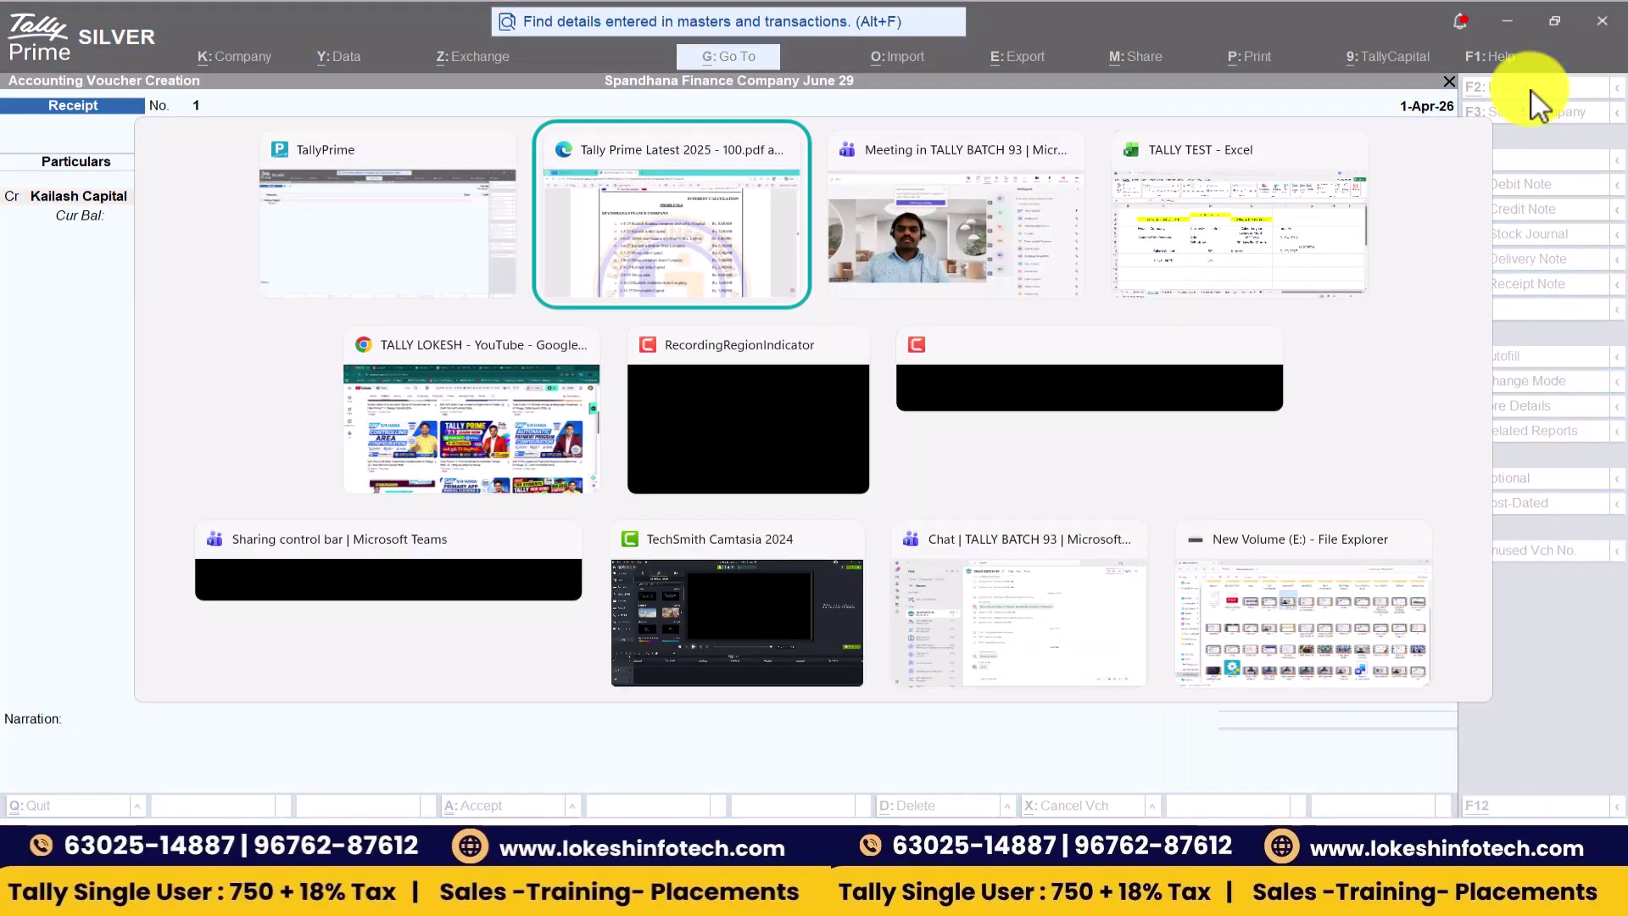
key(alt+Tab)
text(80000)
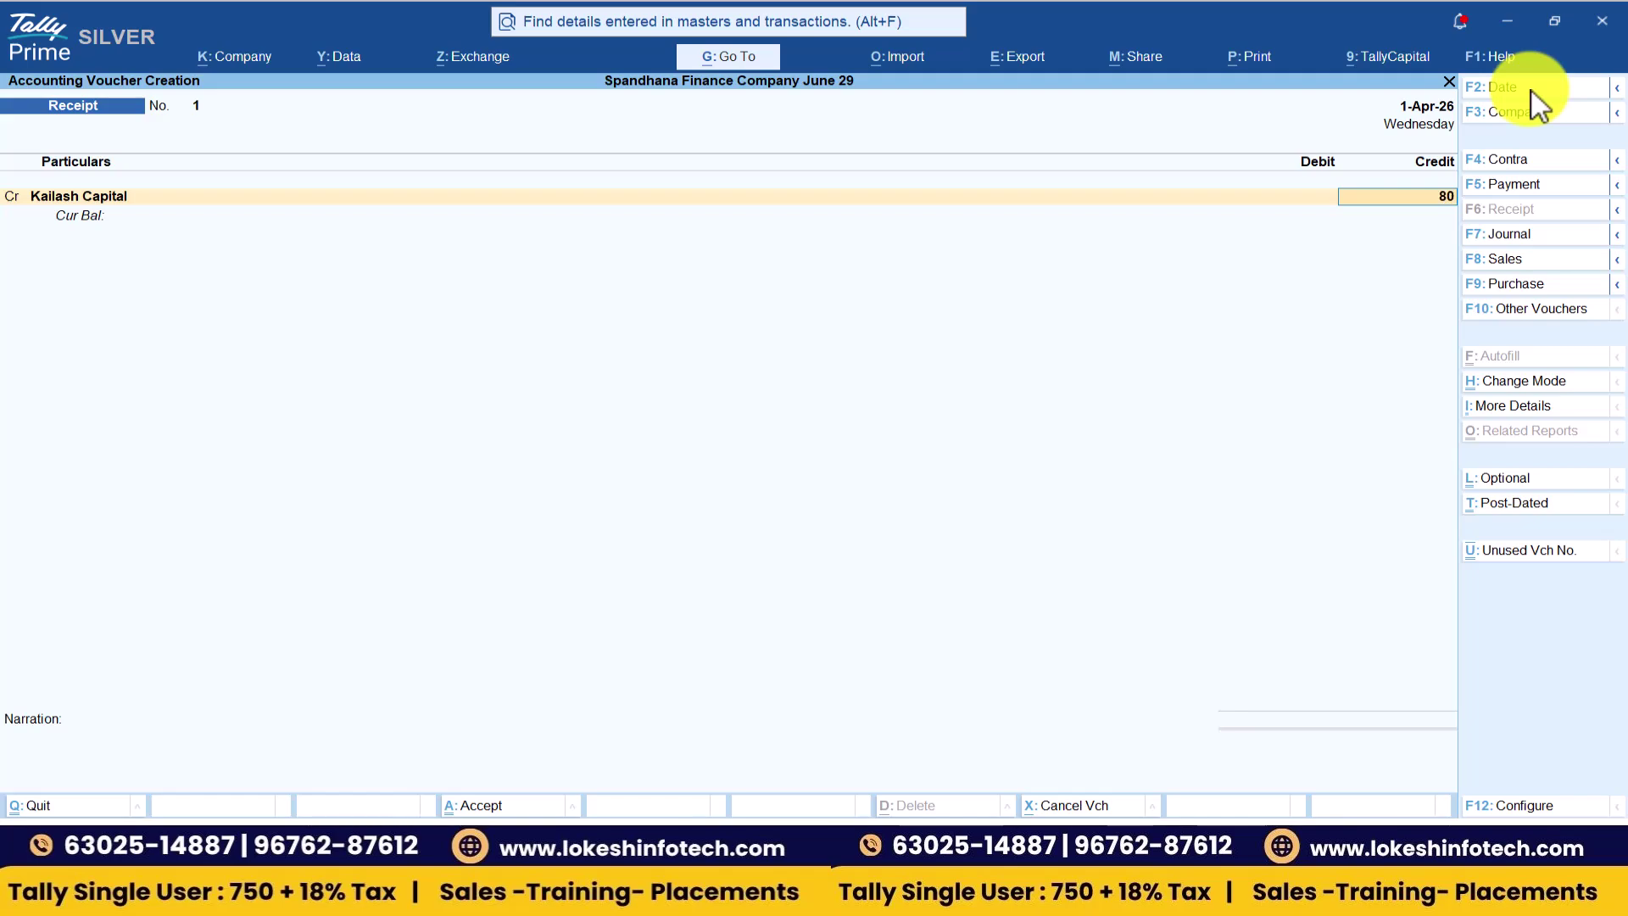
key(Return)
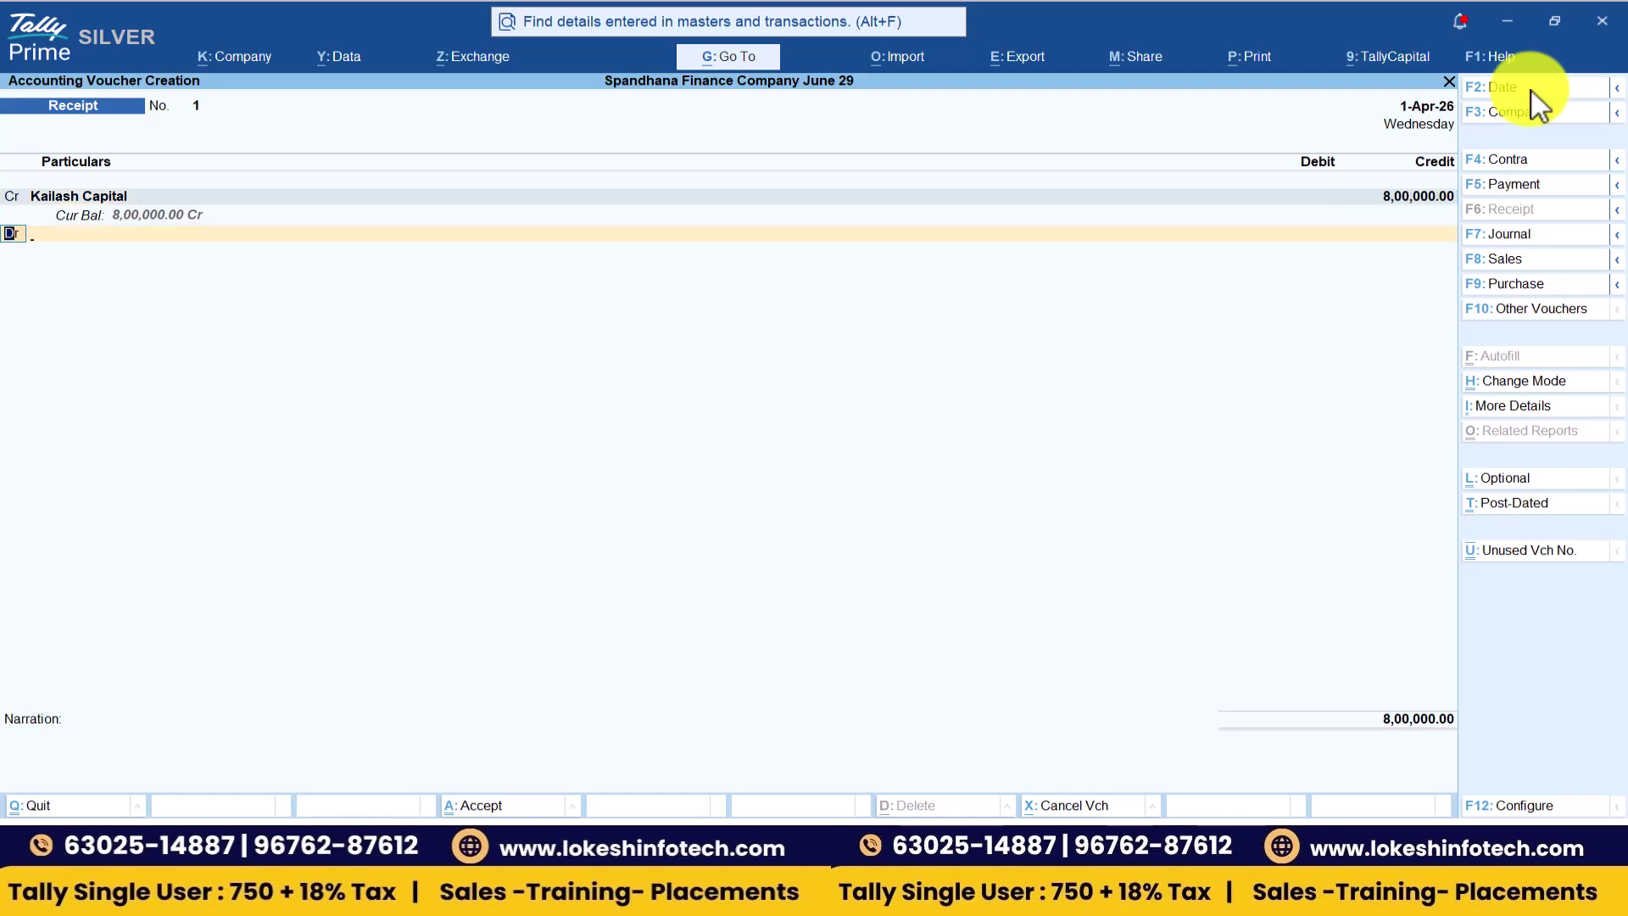
key(Return)
key(Return)
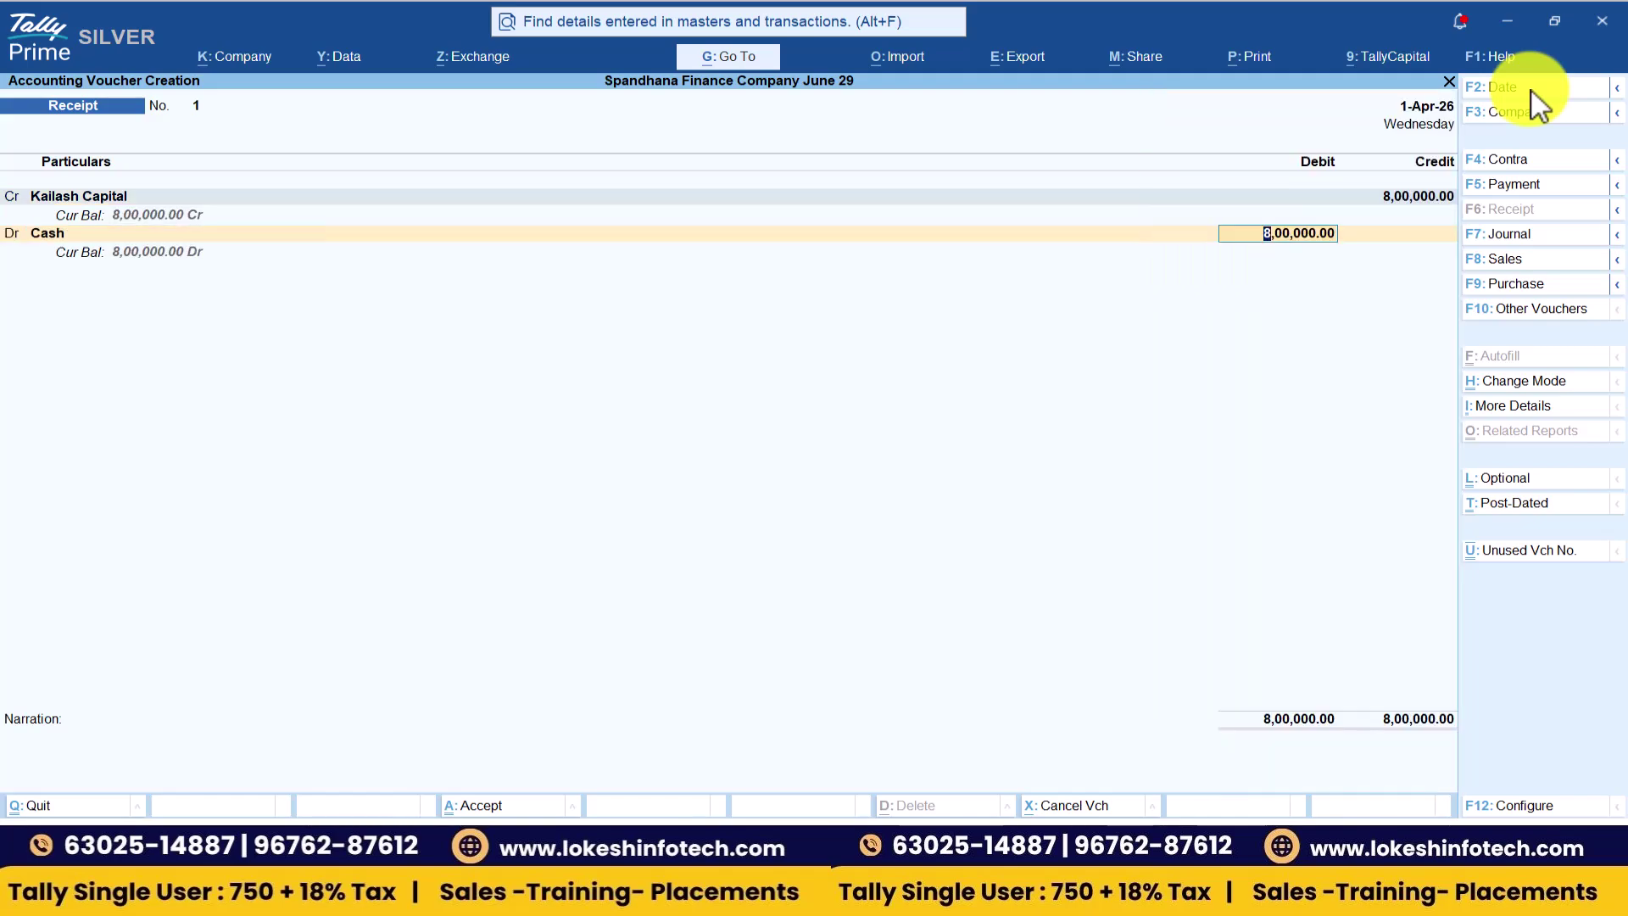
key(Return)
key(Return)
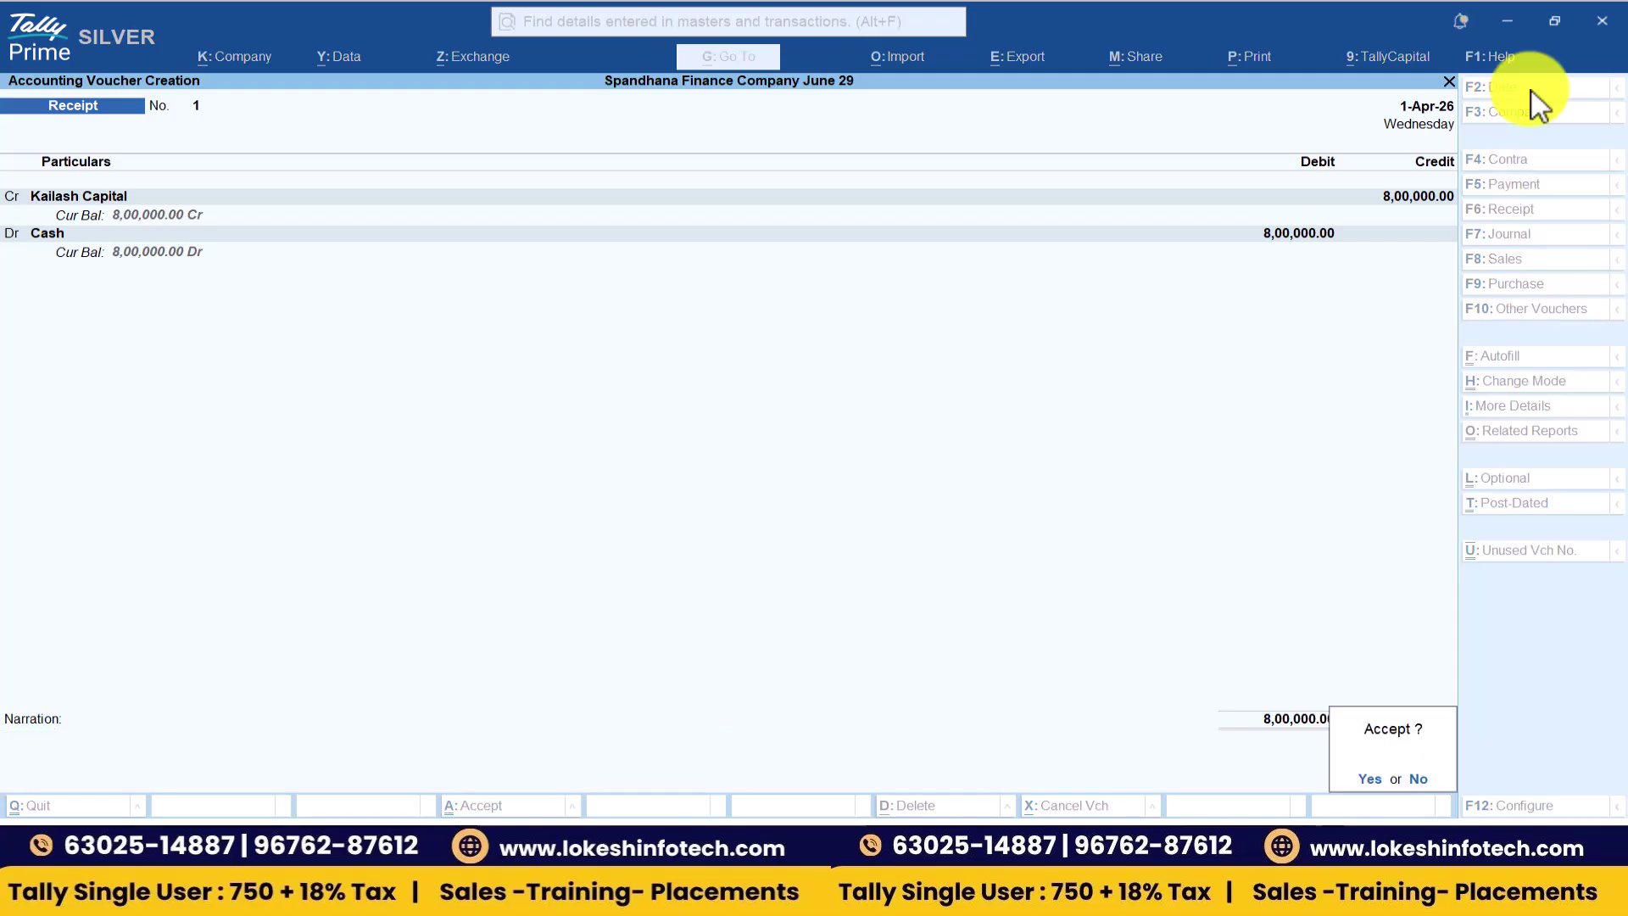
key(Return)
- Save the first receipt and date the next receipt 1-May-26
key(alt+Tab)
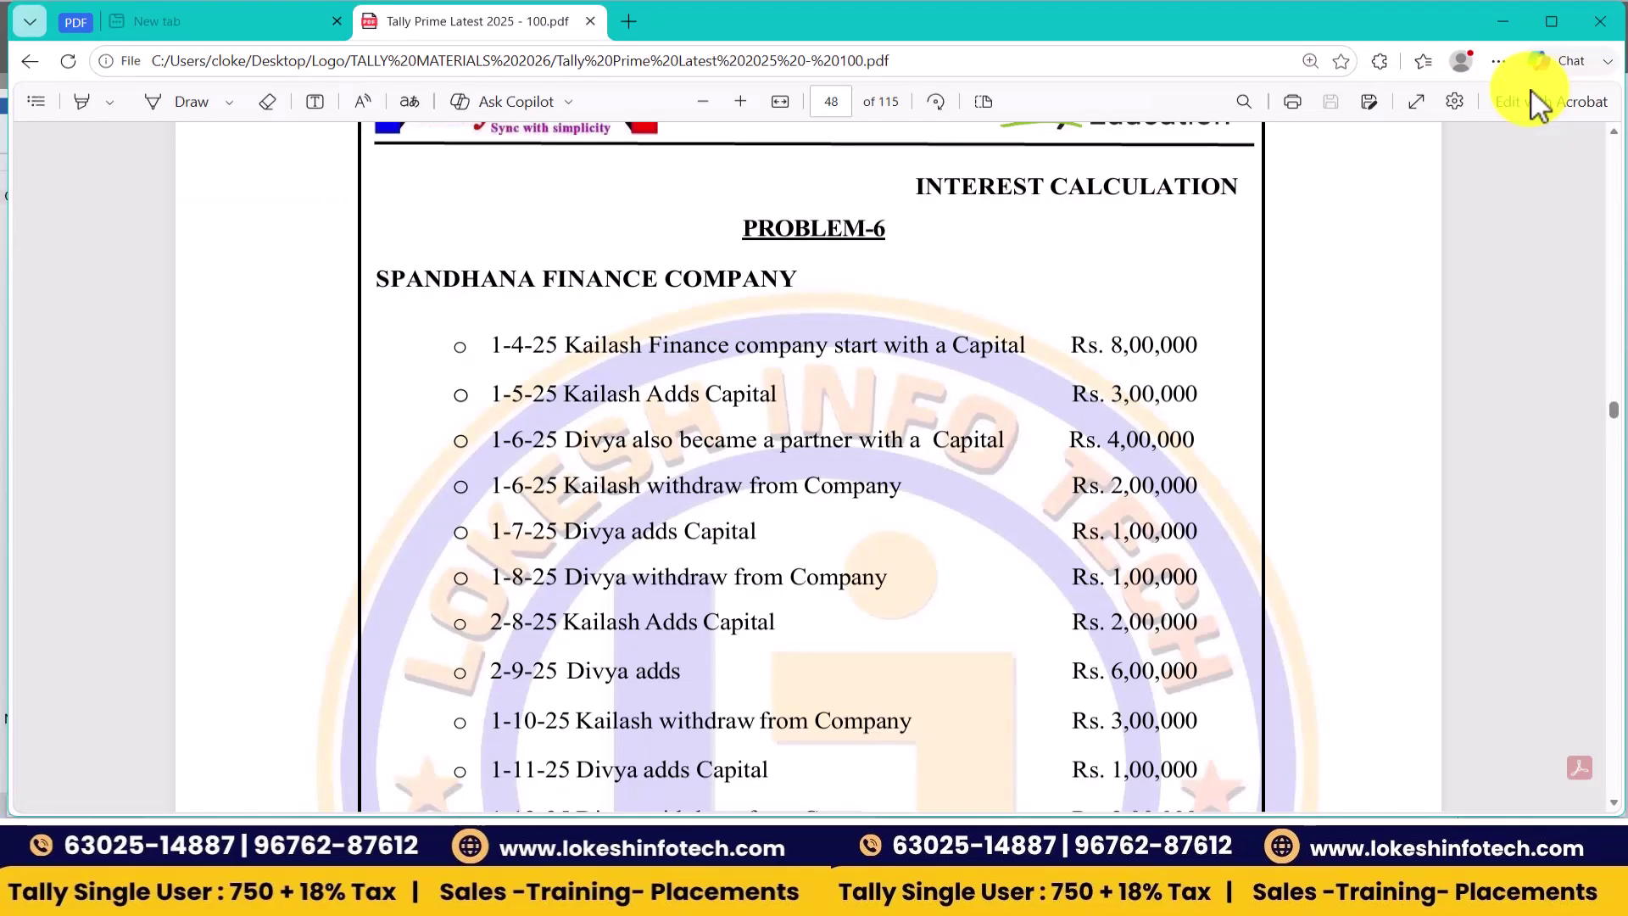
key(Down)
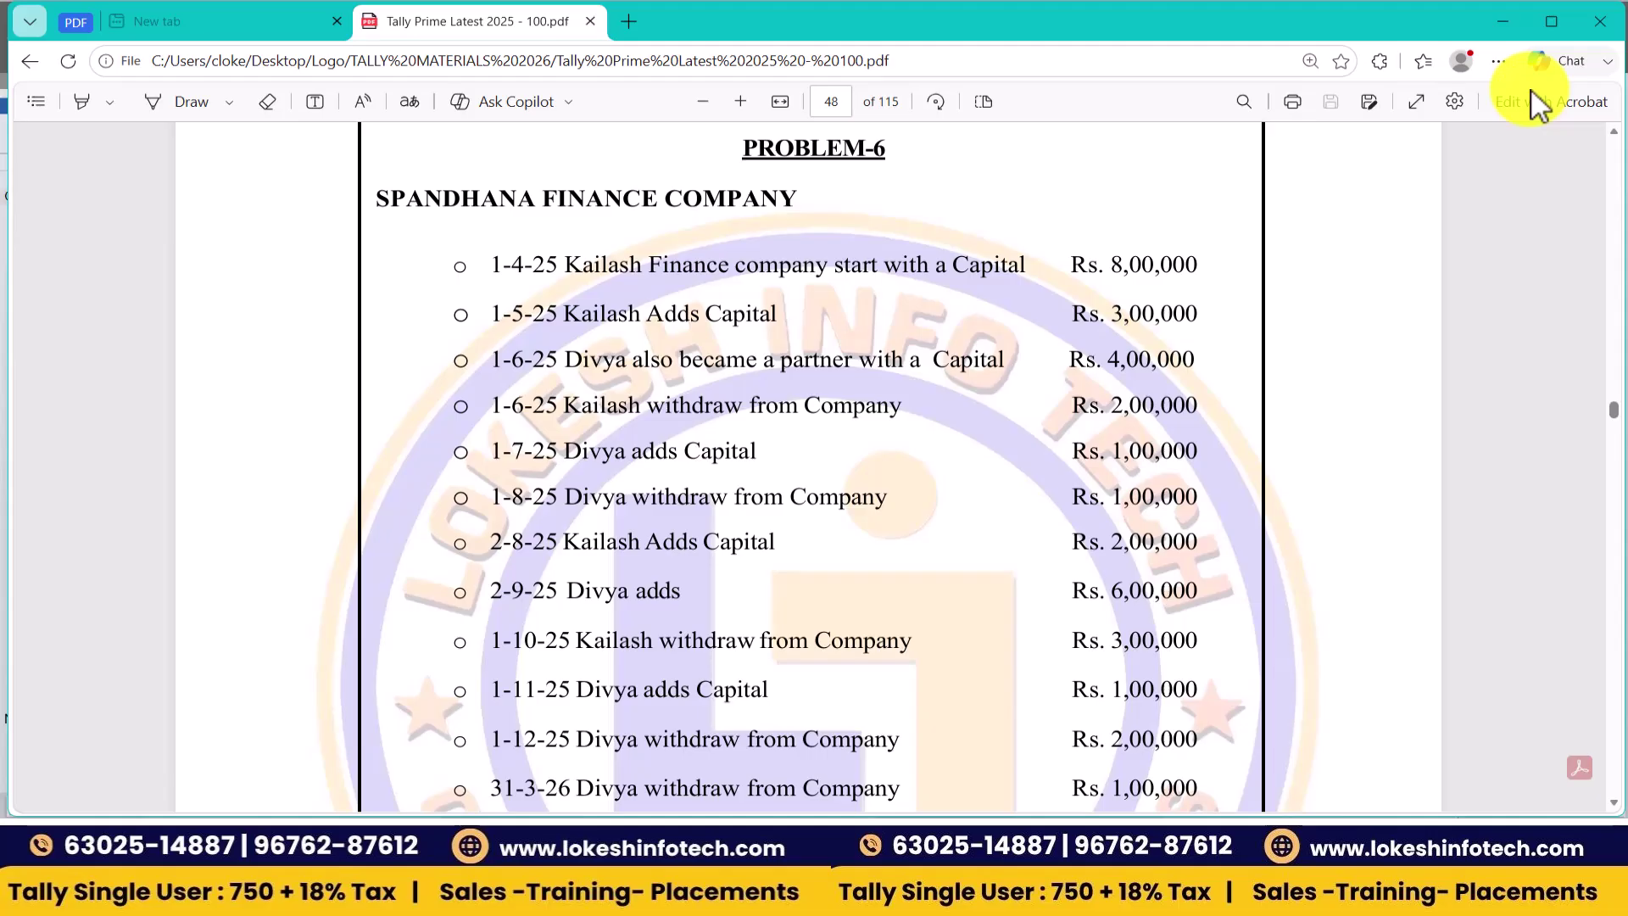
key(alt+Tab)
key(F2)
text(1-5)
key(Return)
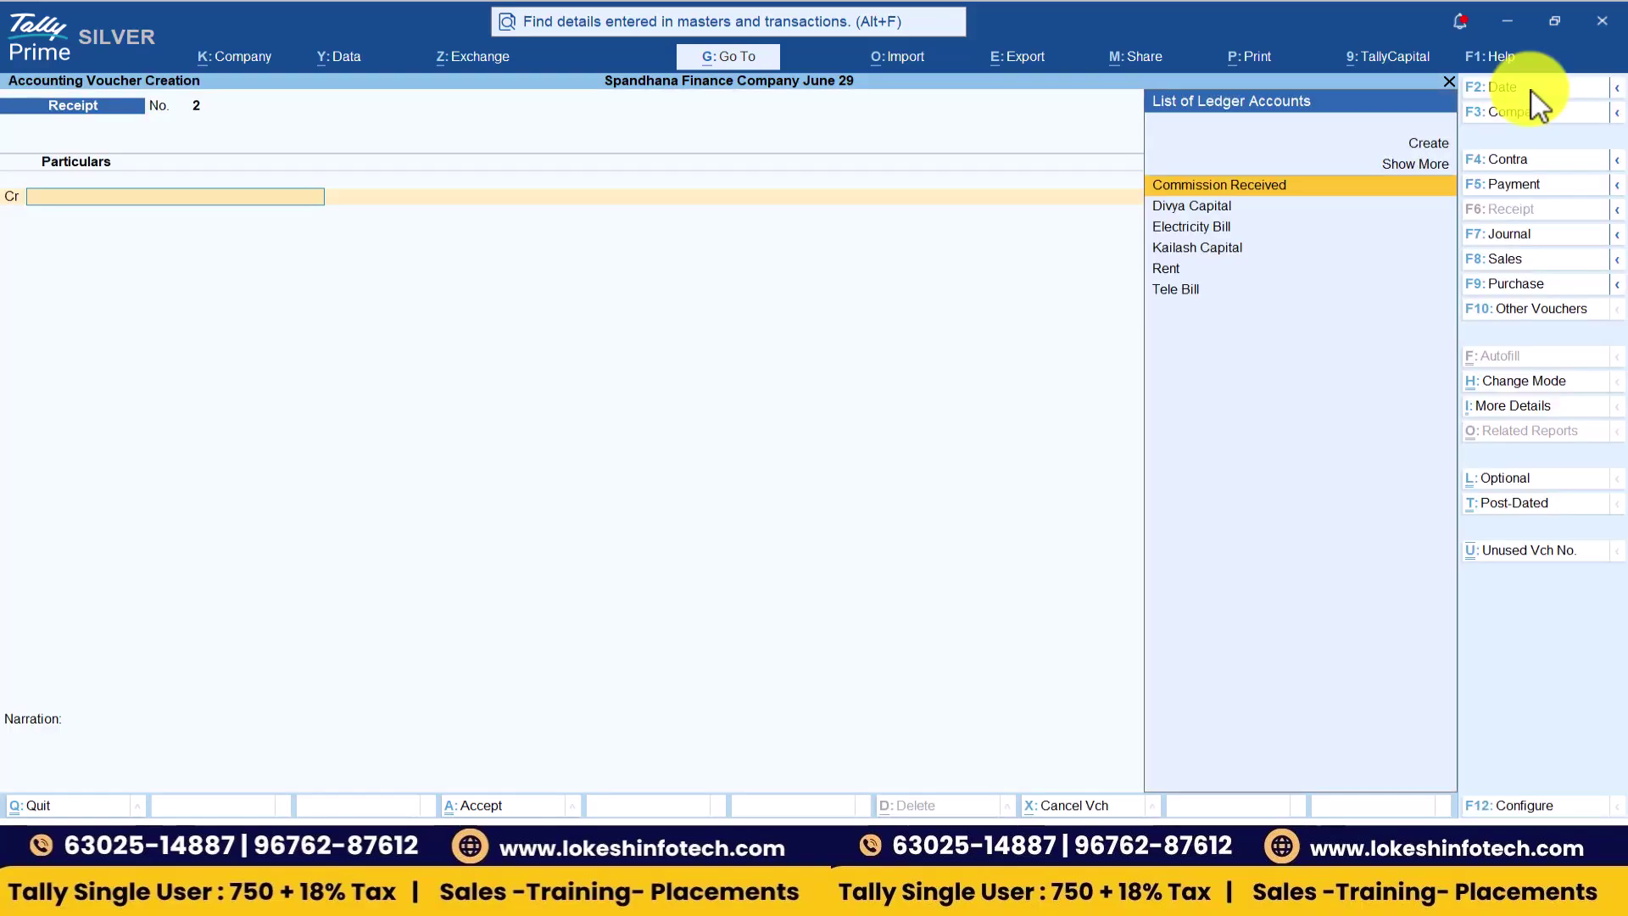
- Credit Kailash Capital 3,00,000 with Cash debited and accept the receipt
key(Down)
key(Down)
key(Down)
key(Return)
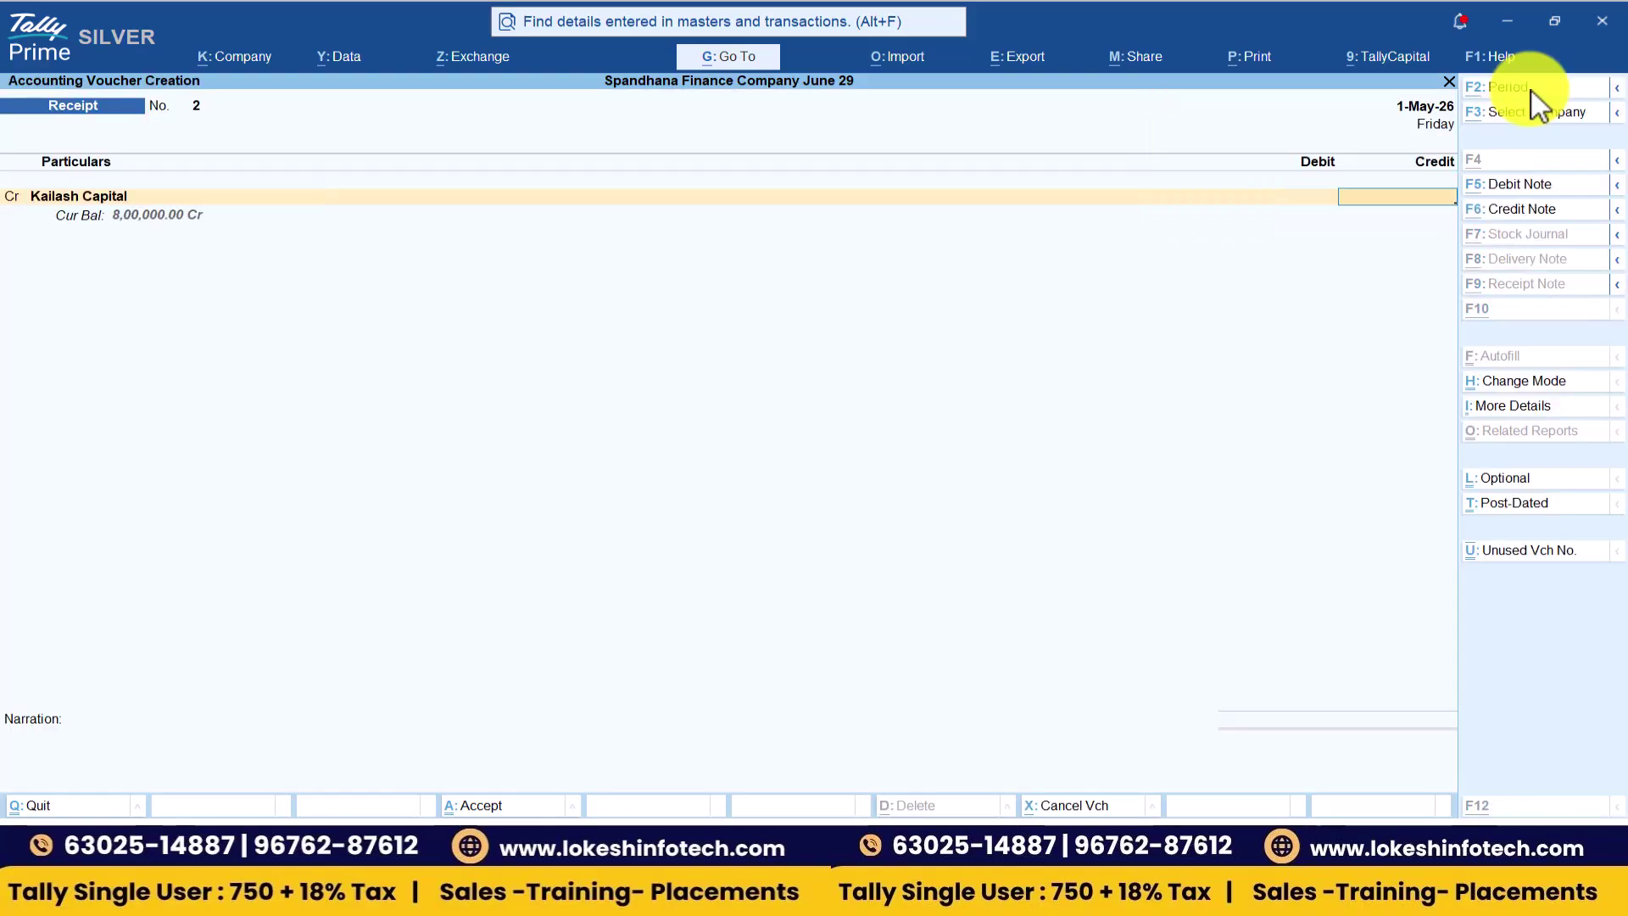
key(alt+Tab)
key(alt+Tab)
text(3,00,000)
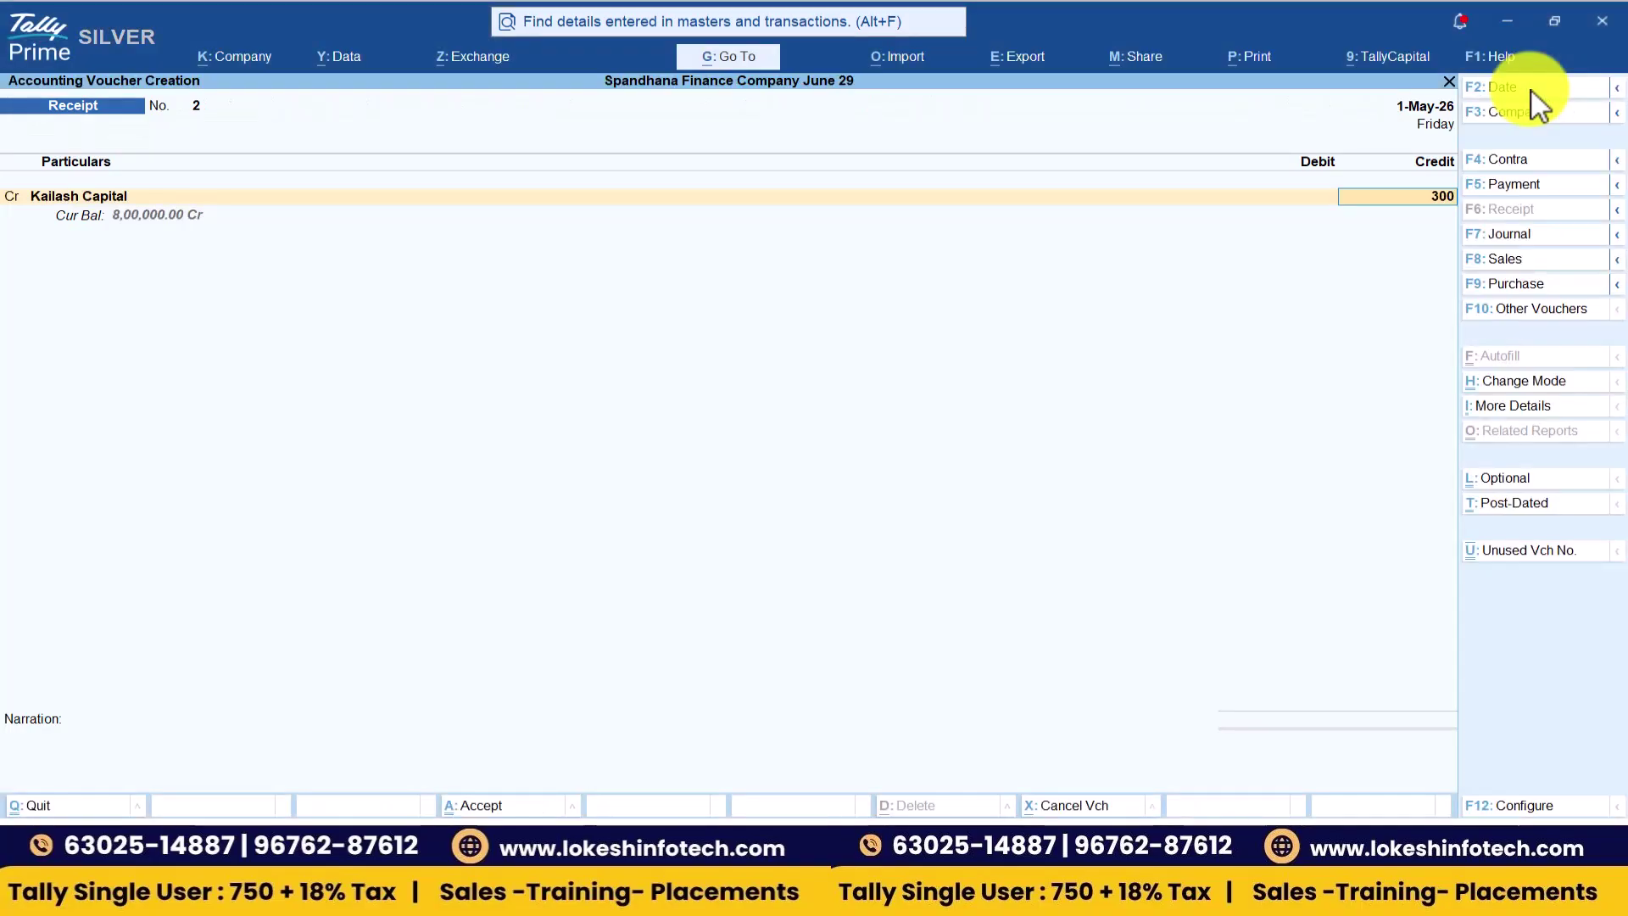
key(Return)
key(Return)
key(Return)
key(Return)
key(Return)
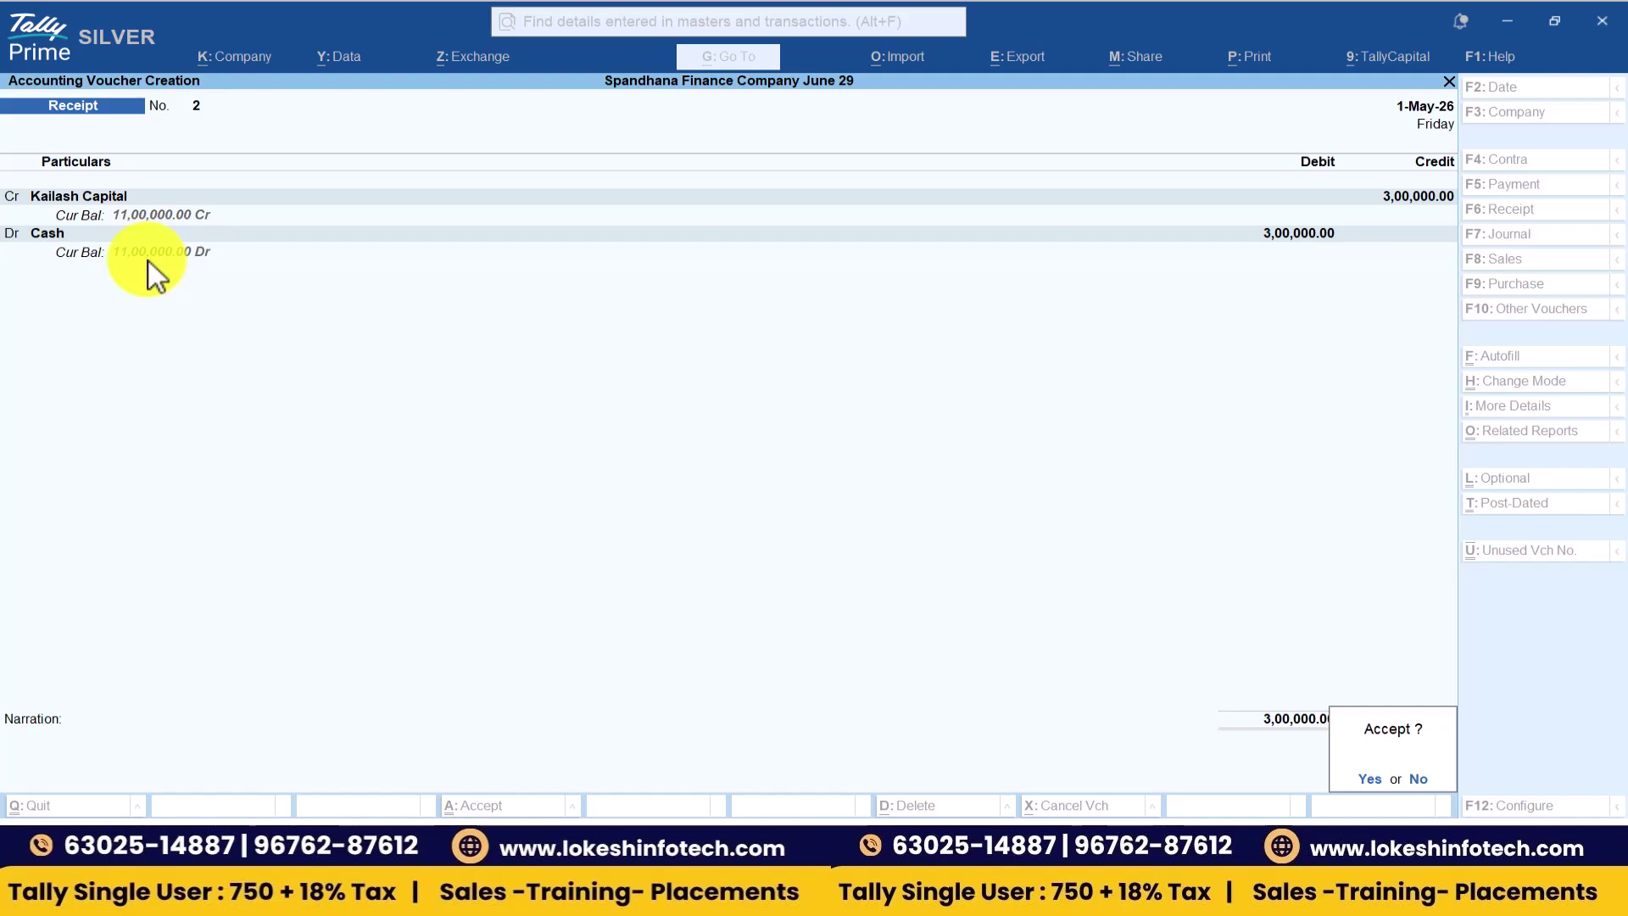
key(Return)
key(alt+Tab)
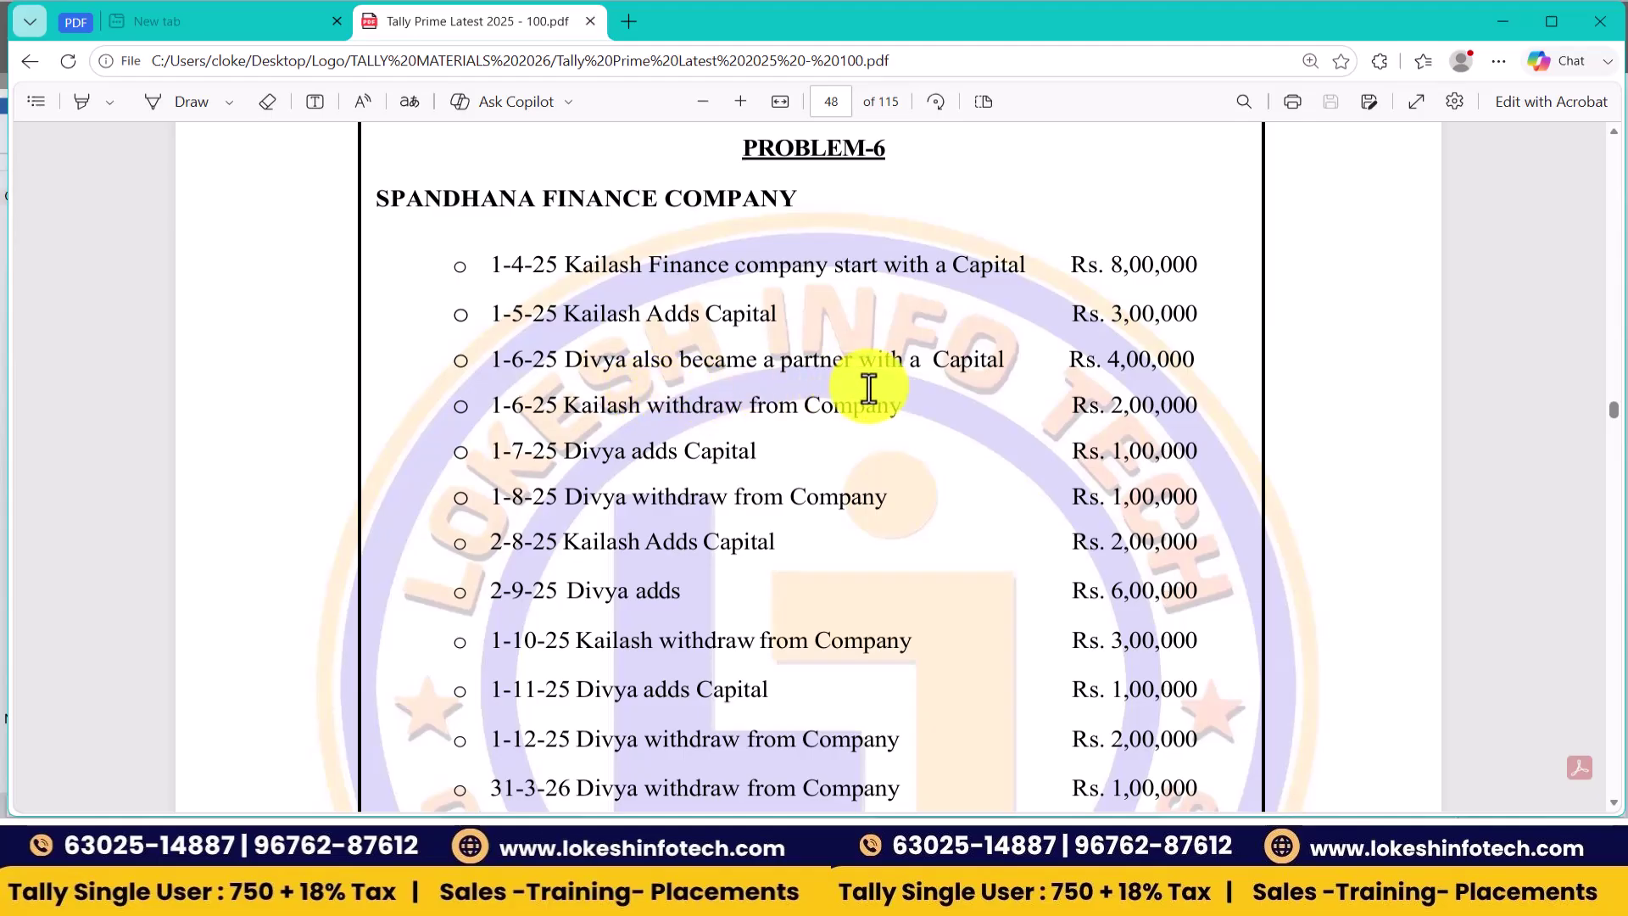
- Date the receipt 1-Jun-26 and credit Divya Capital 4,00,000 with Cash as the debit
key(alt+Tab)
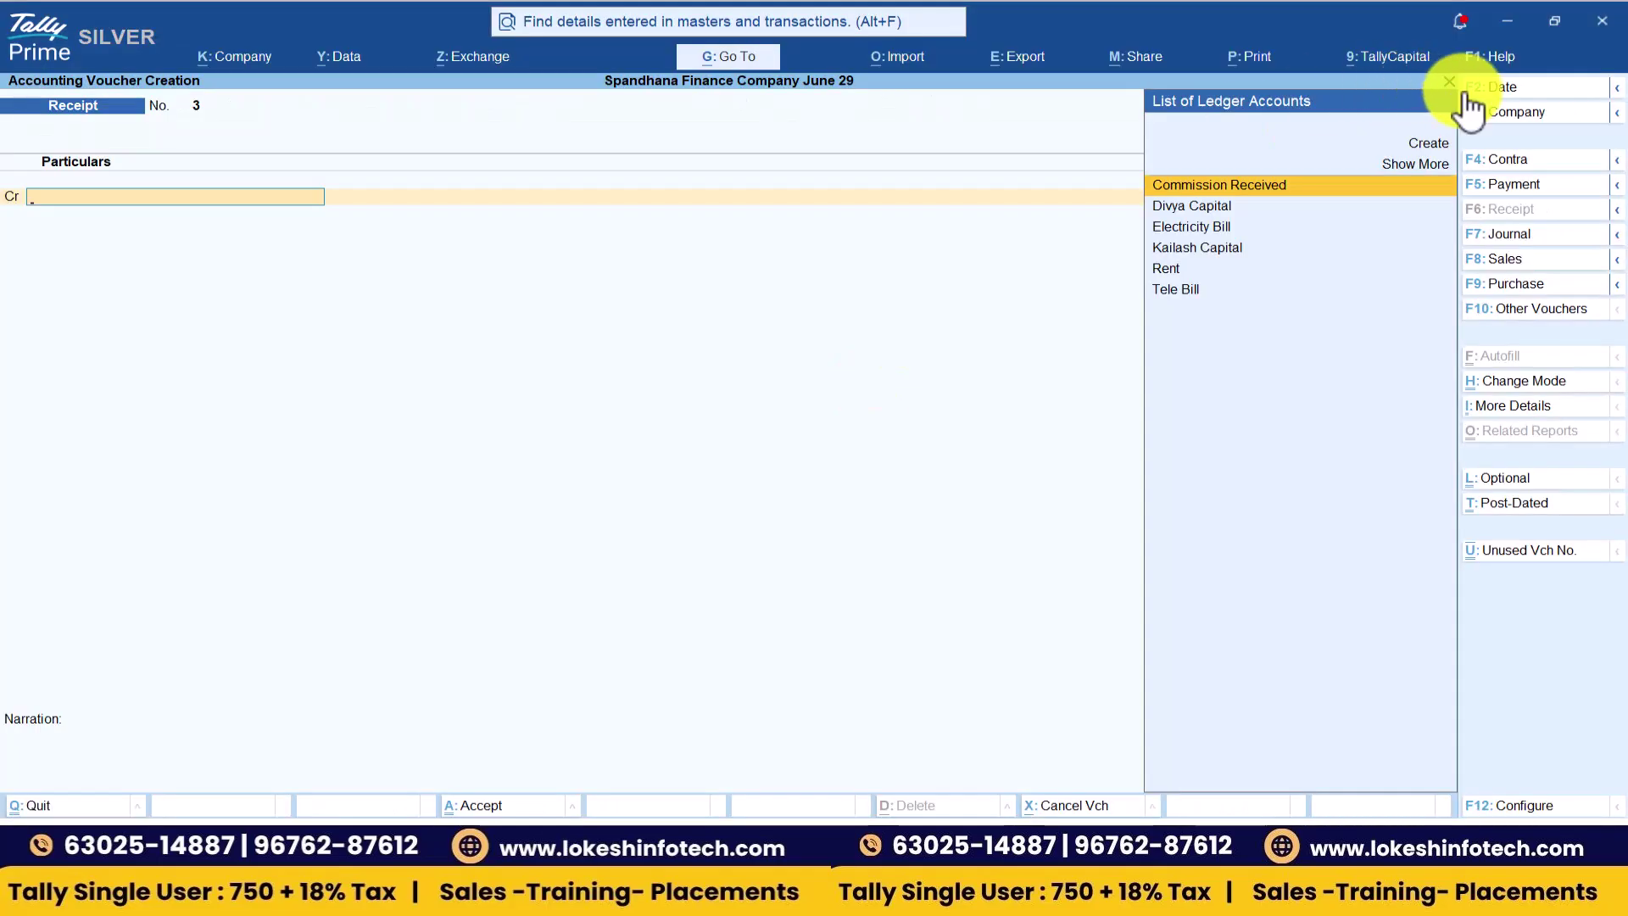
click(1499, 90)
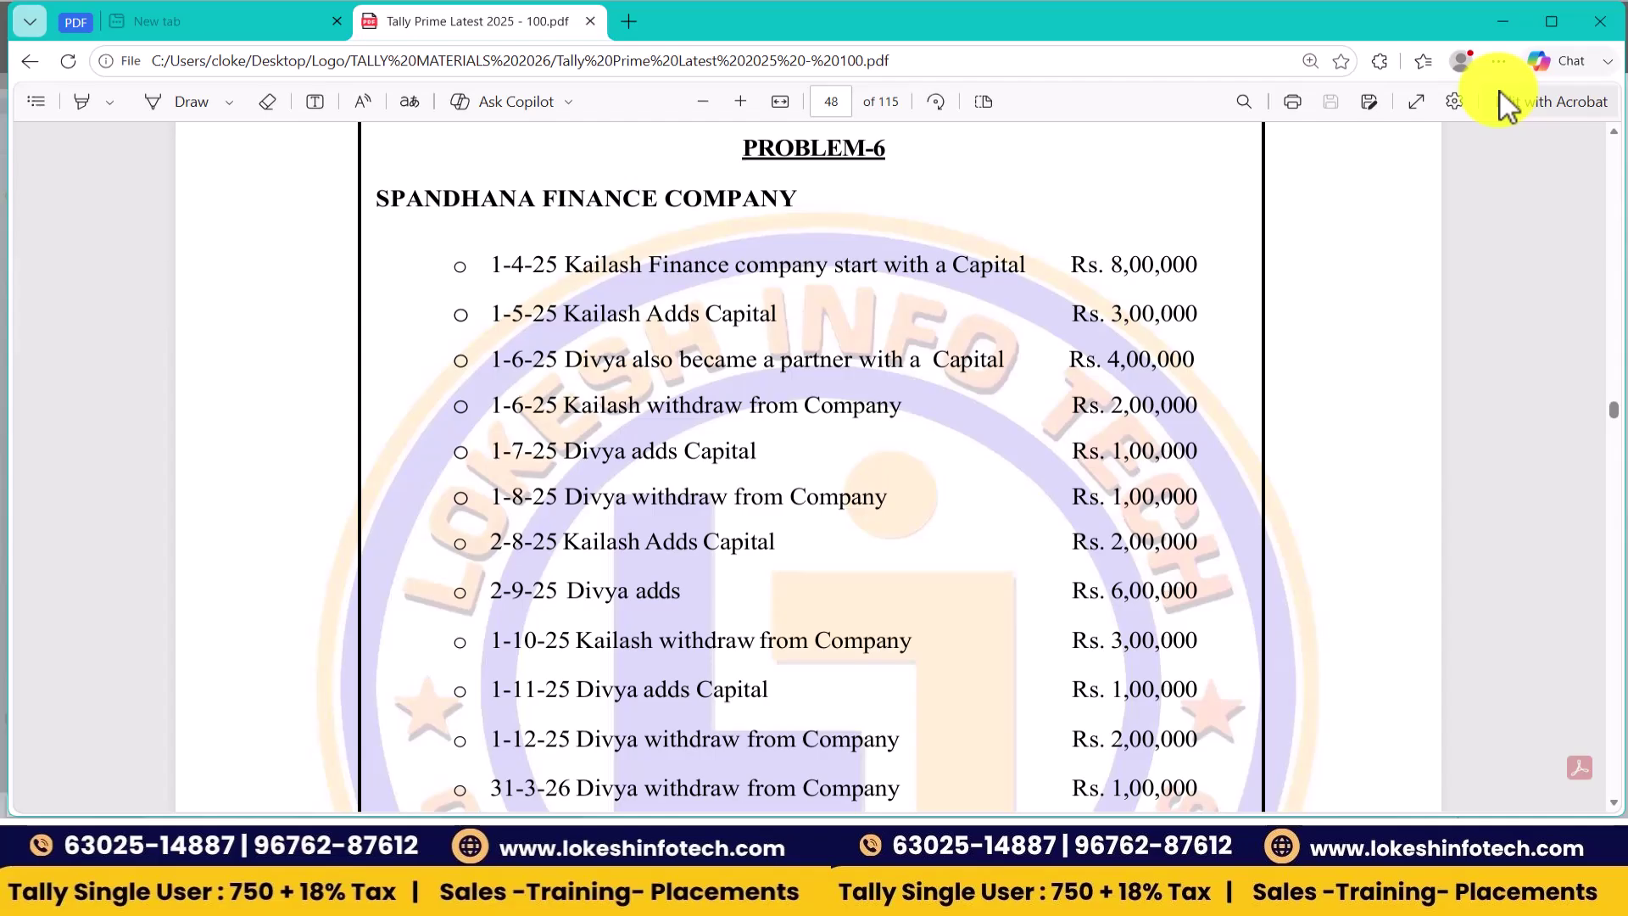
key(alt+Tab)
text(-6)
key(Return)
text(d)
key(Return)
text(40000)
key(Return)
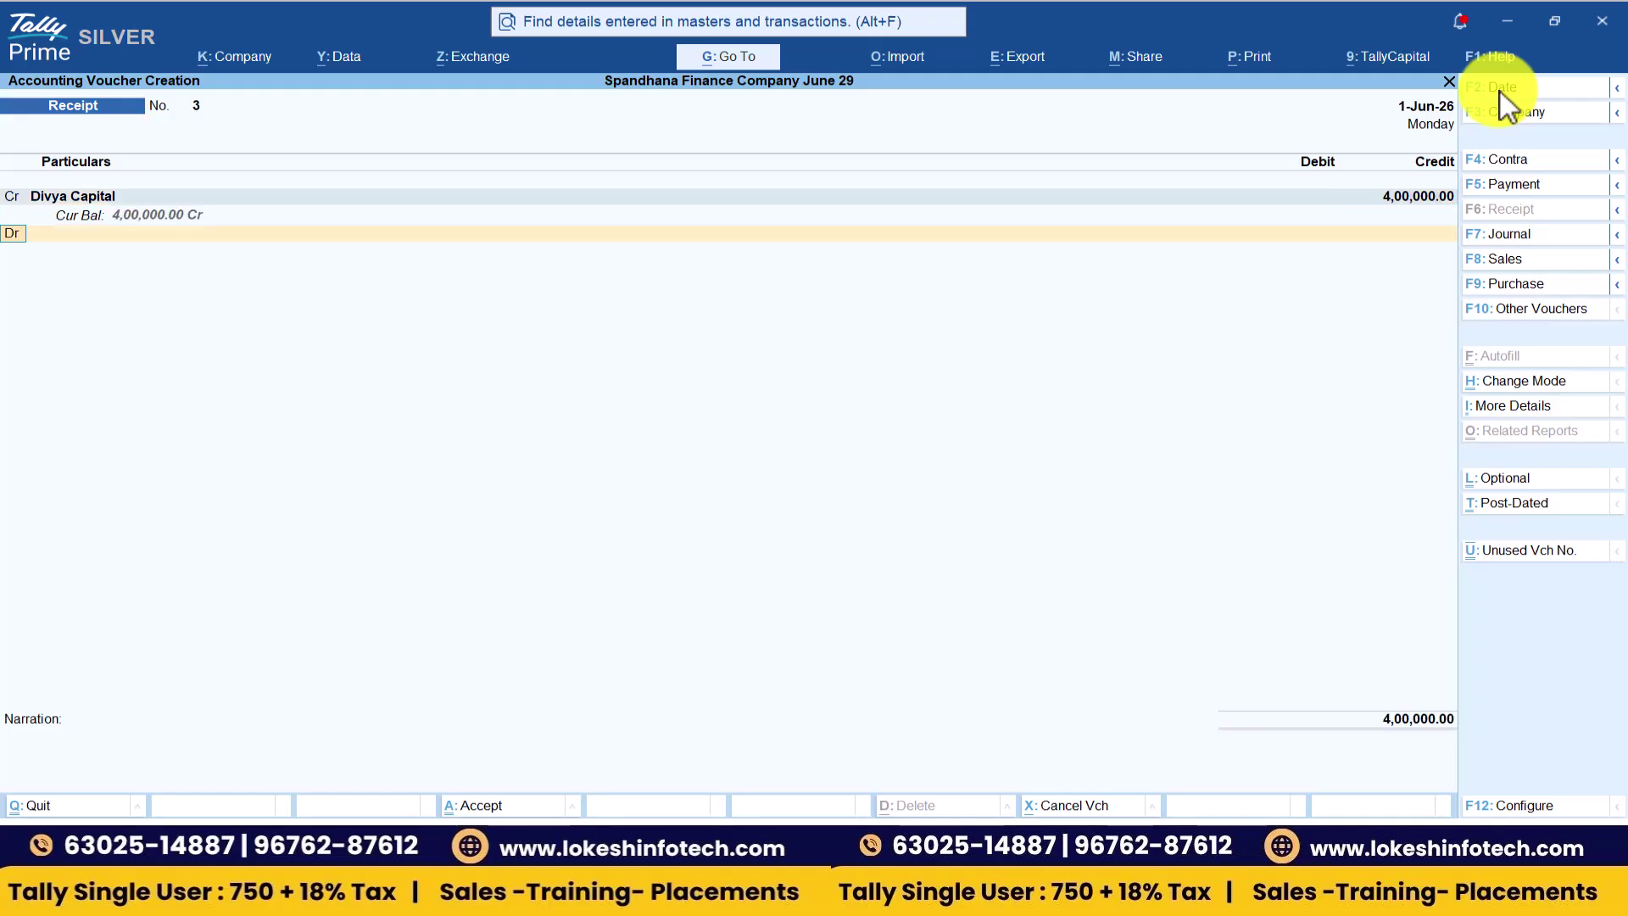
key(Return)
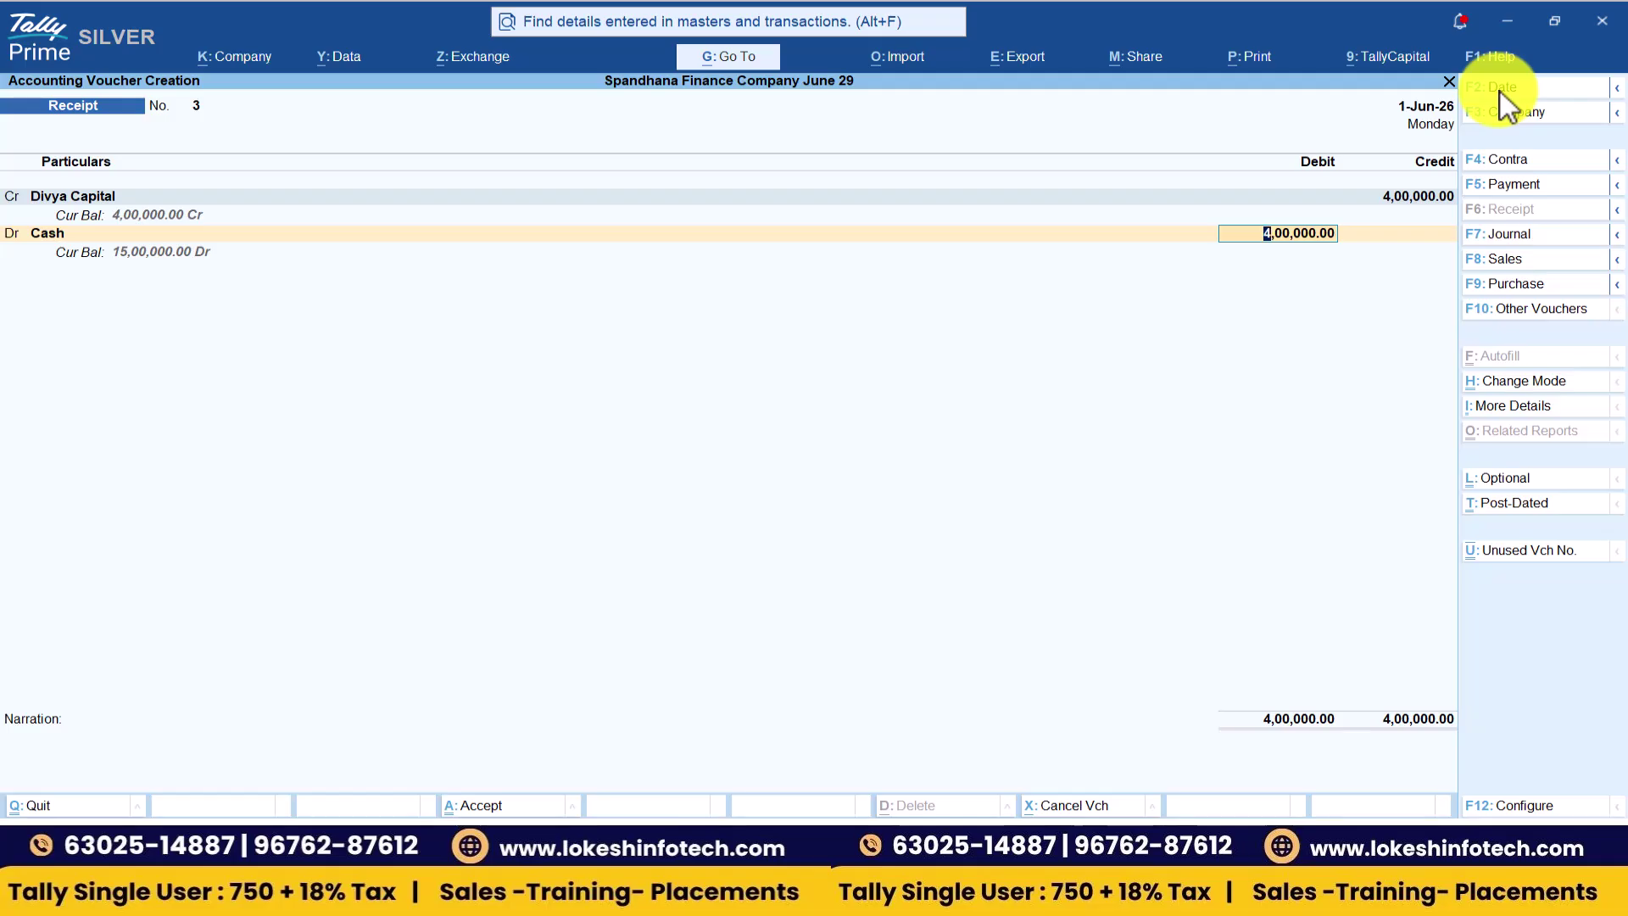
- Confirm the 4,00,000 Cash debit, skip narration and accept the voucher
key(alt+Tab)
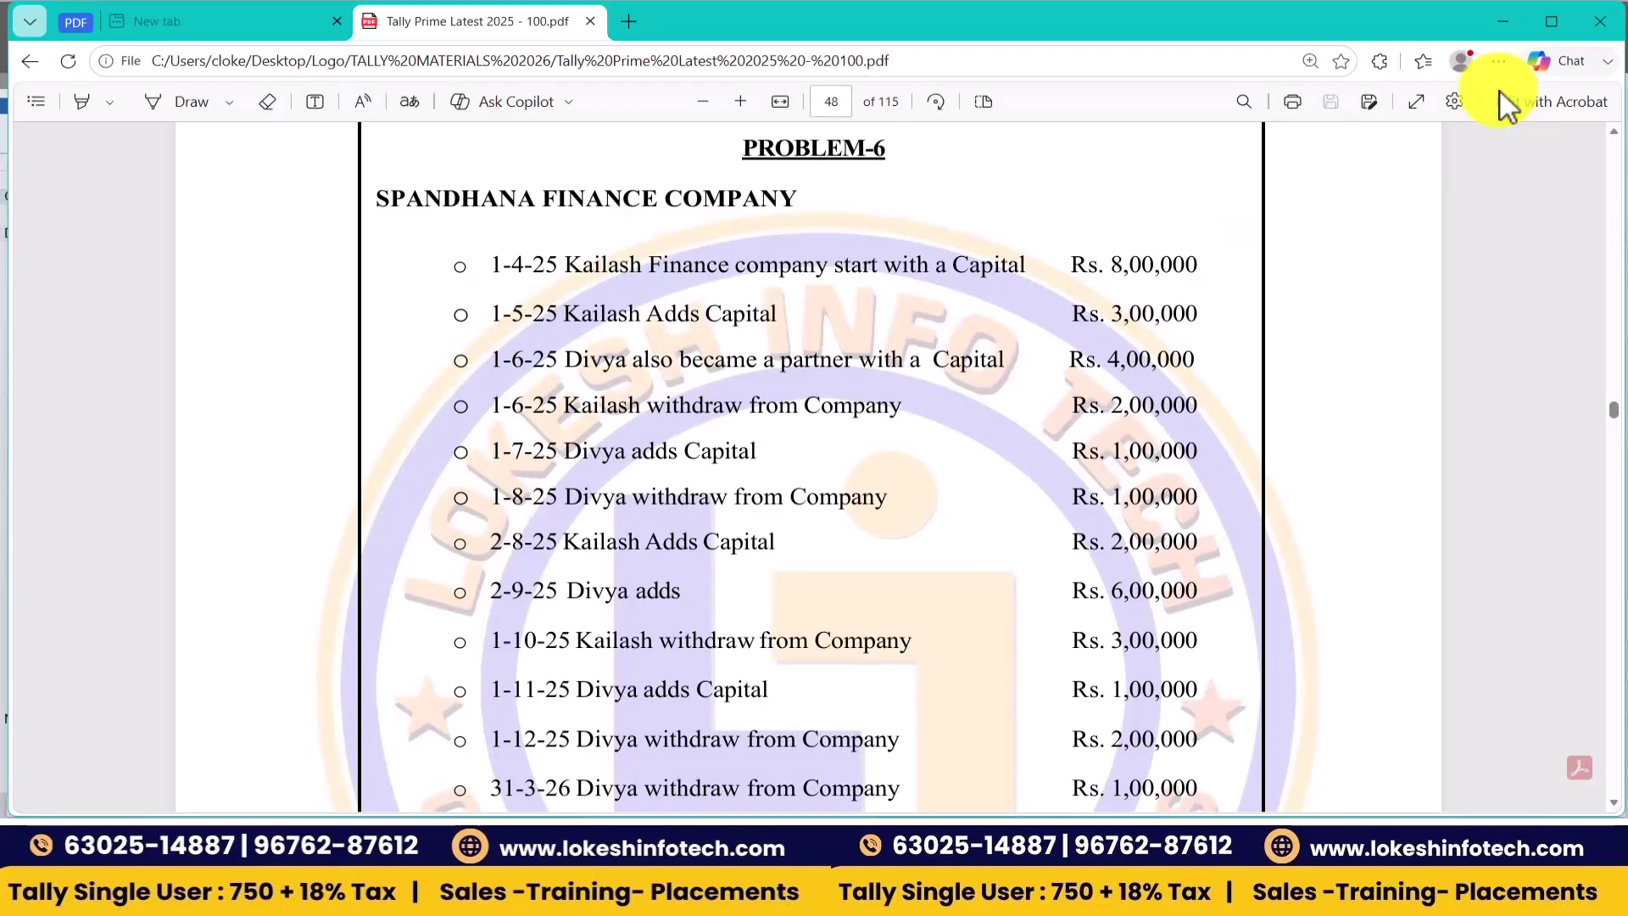
key(alt+Tab)
key(Tab)
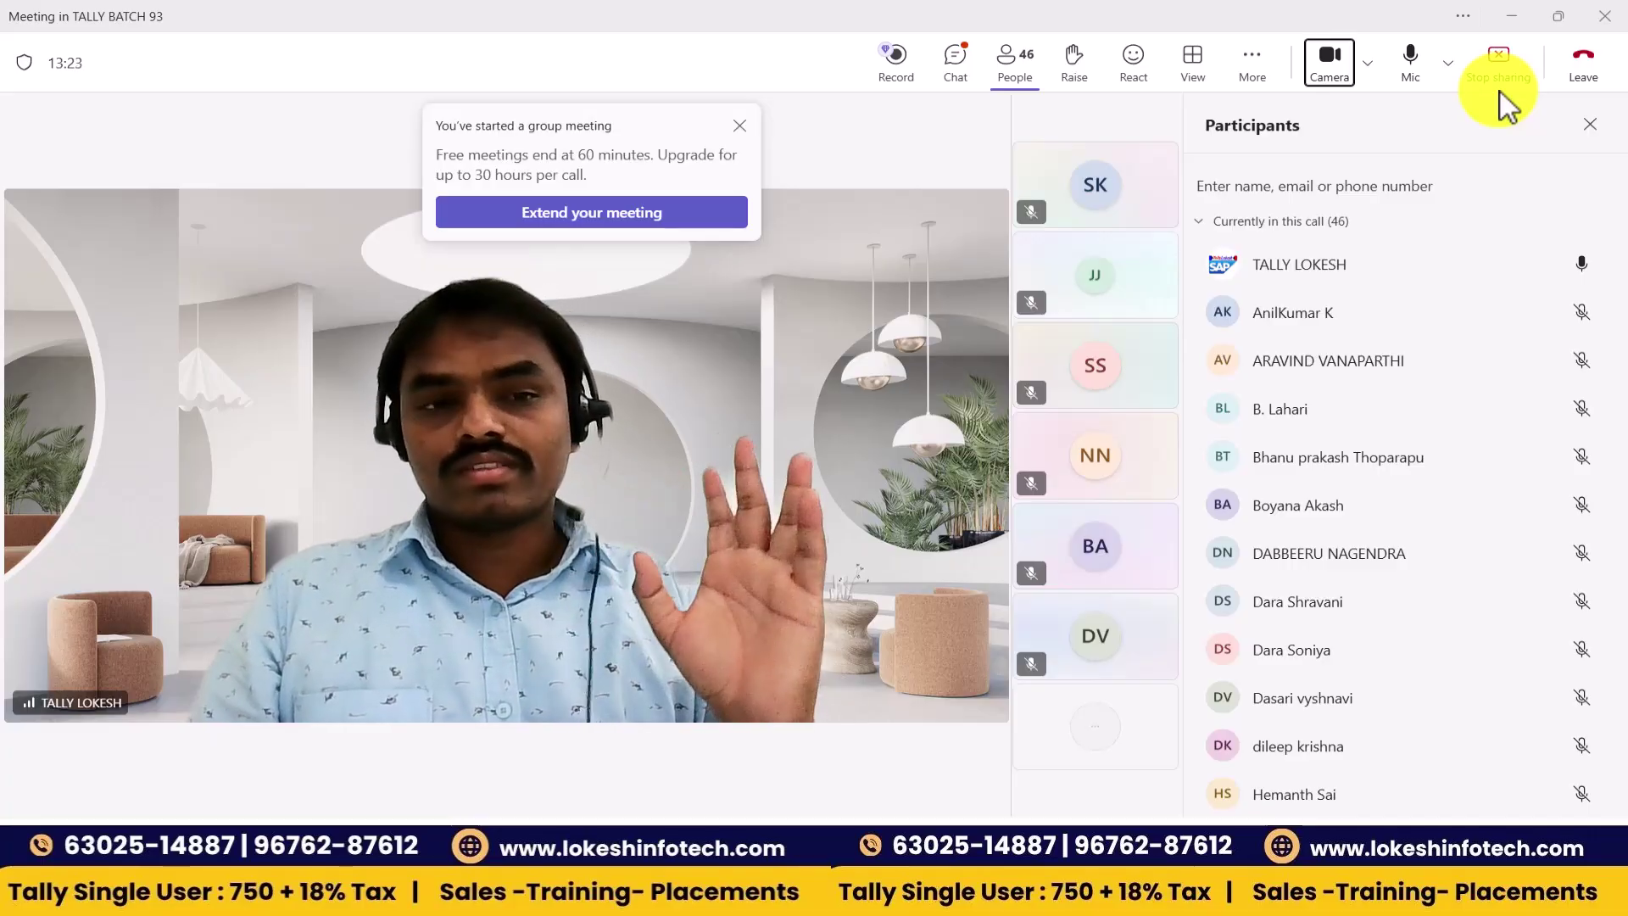
key(alt+Tab)
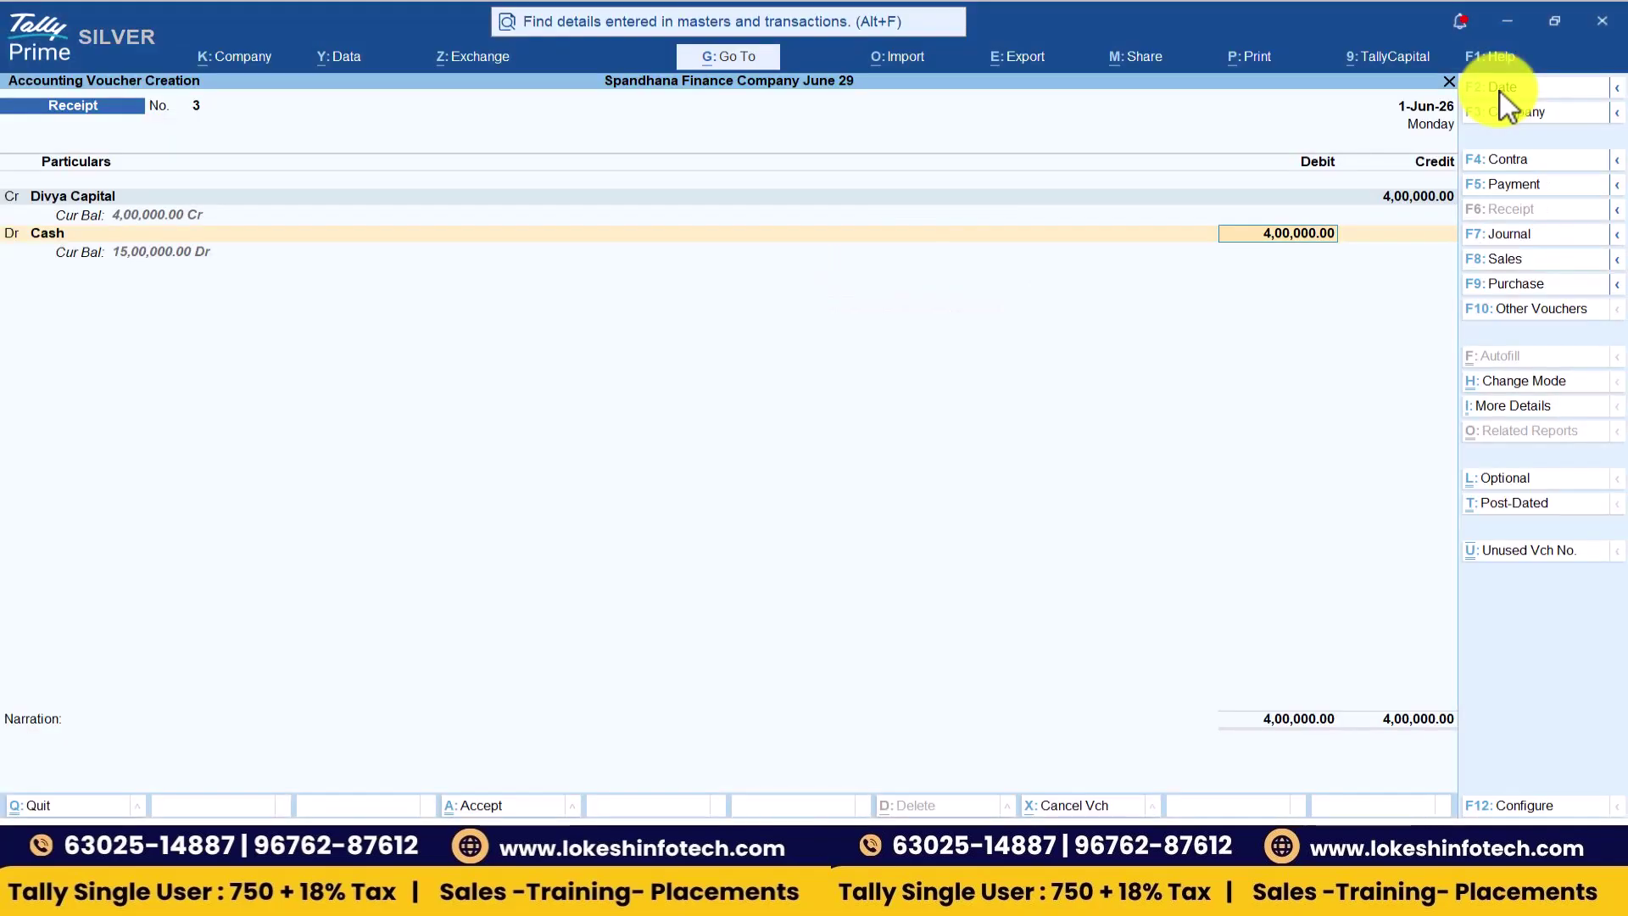
key(Return)
key(Return)
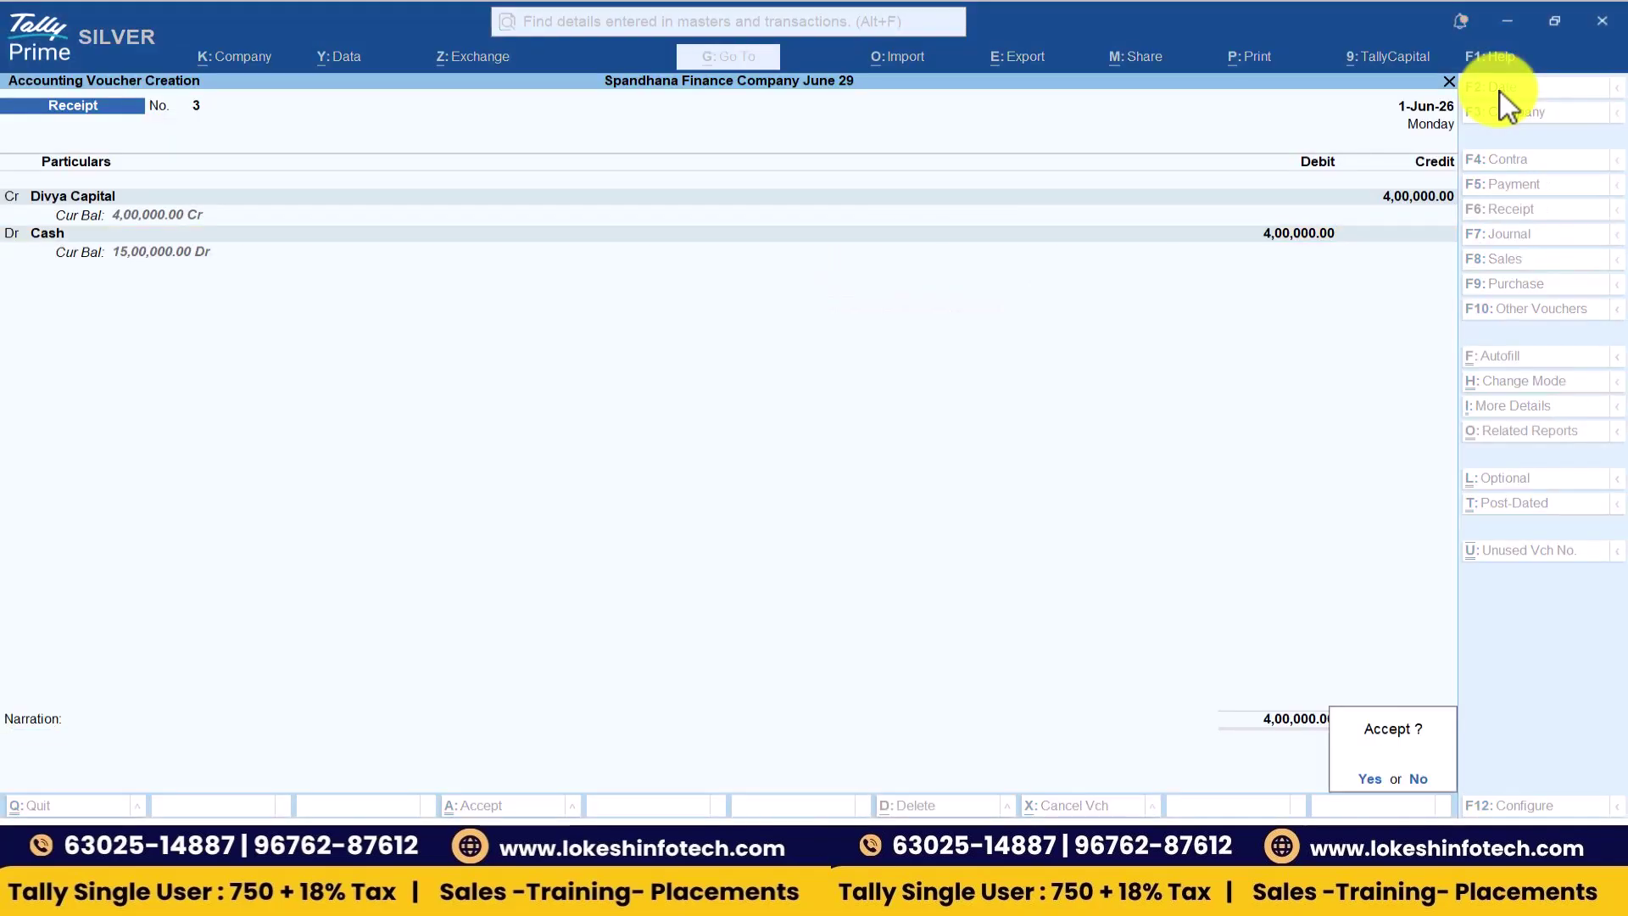
key(Return)
key(alt+Tab)
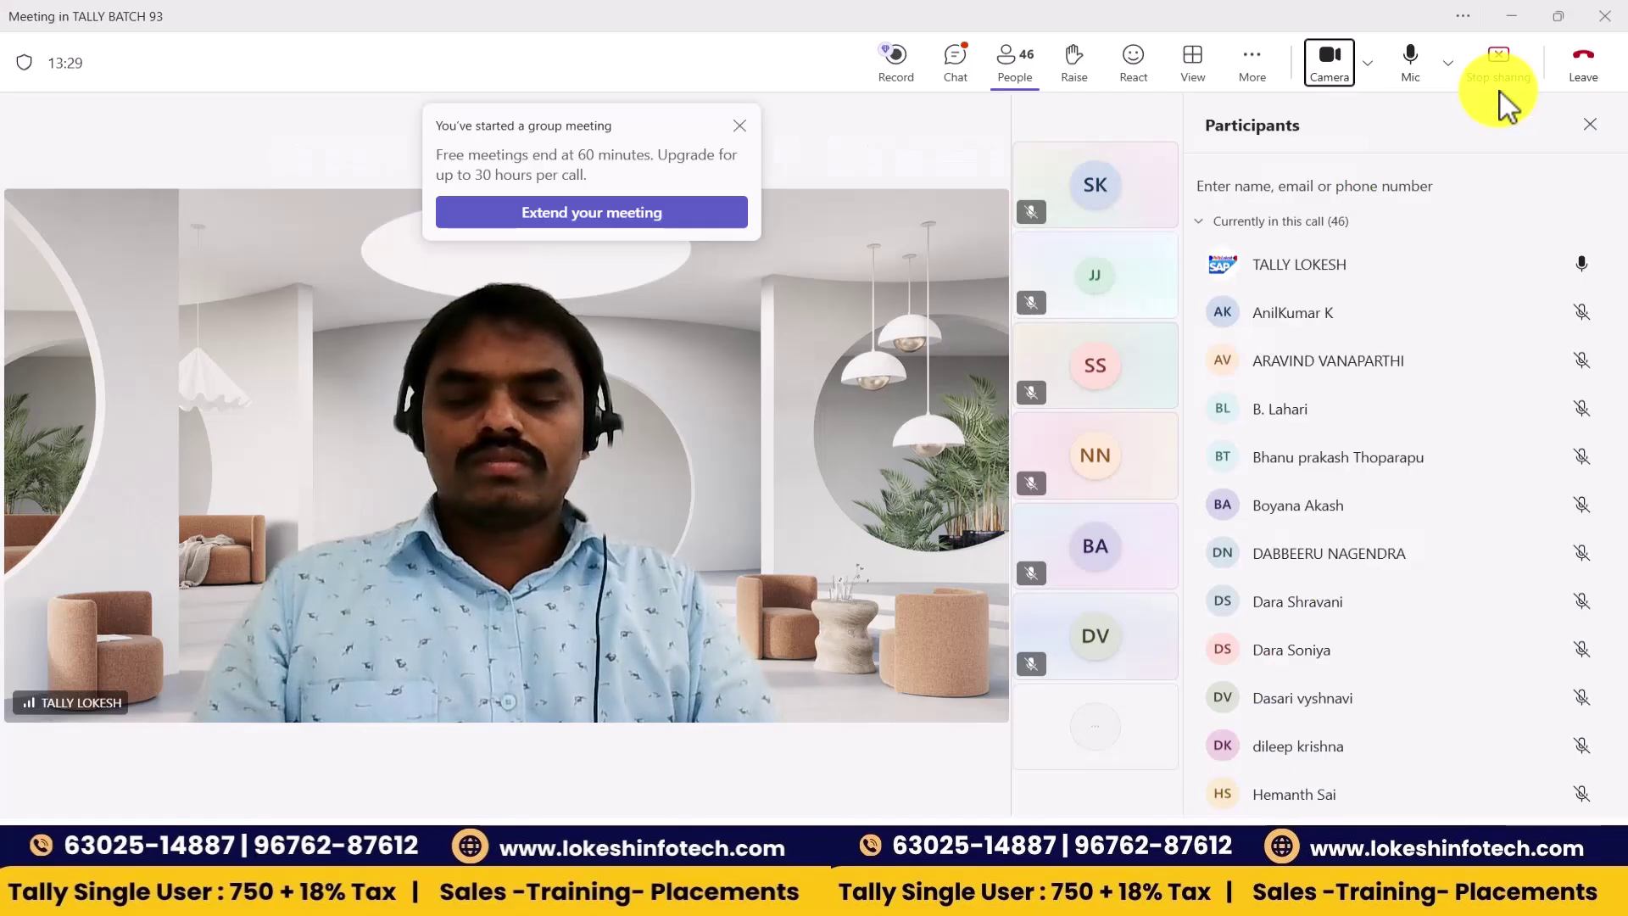
key(alt+Tab)
key(Tab)
key(Down)
key(Down)
key(Down)
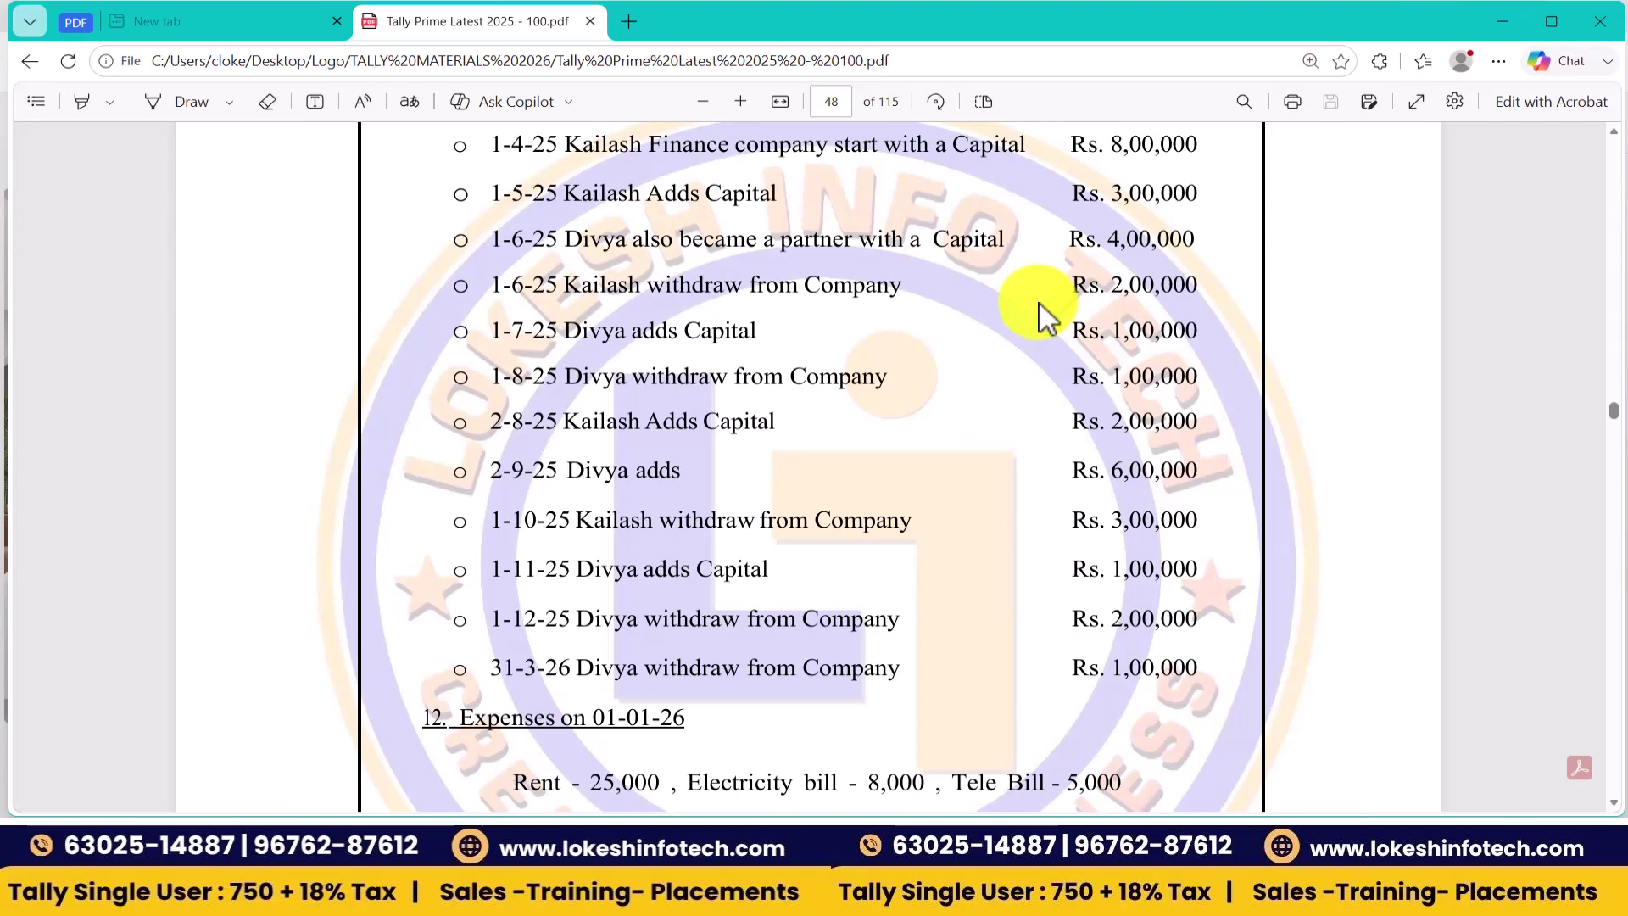
key(alt+Tab)
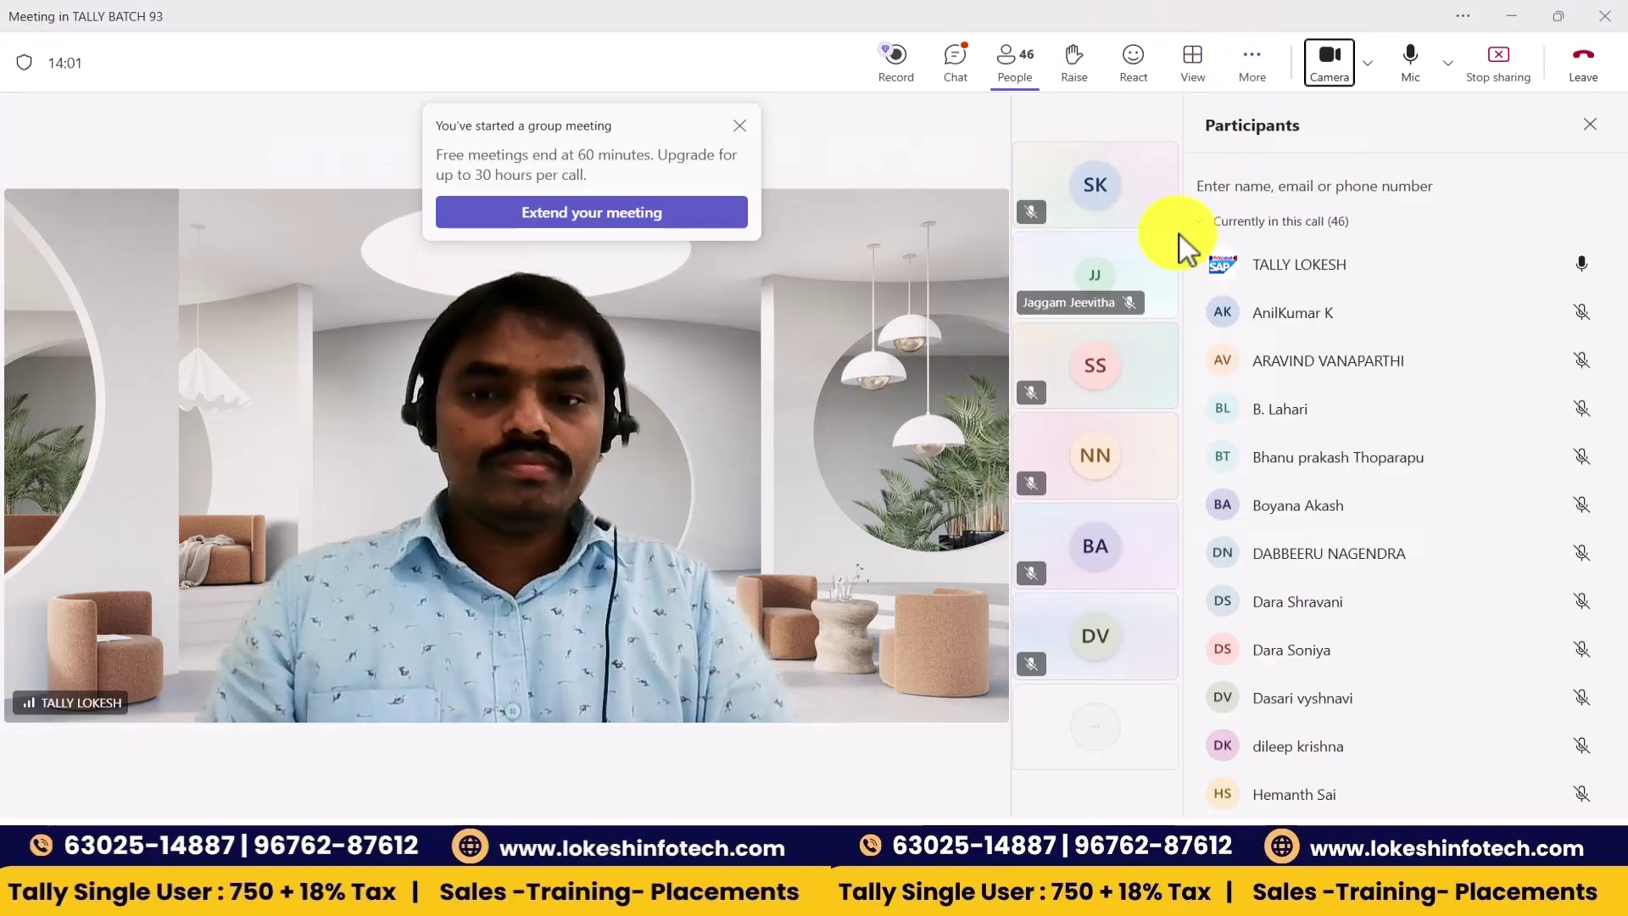
- Enter a Payment voucher dated 1-Jun-26 debiting Kailash Capital 2,00,000
key(alt+Tab)
key(alt+Tab)
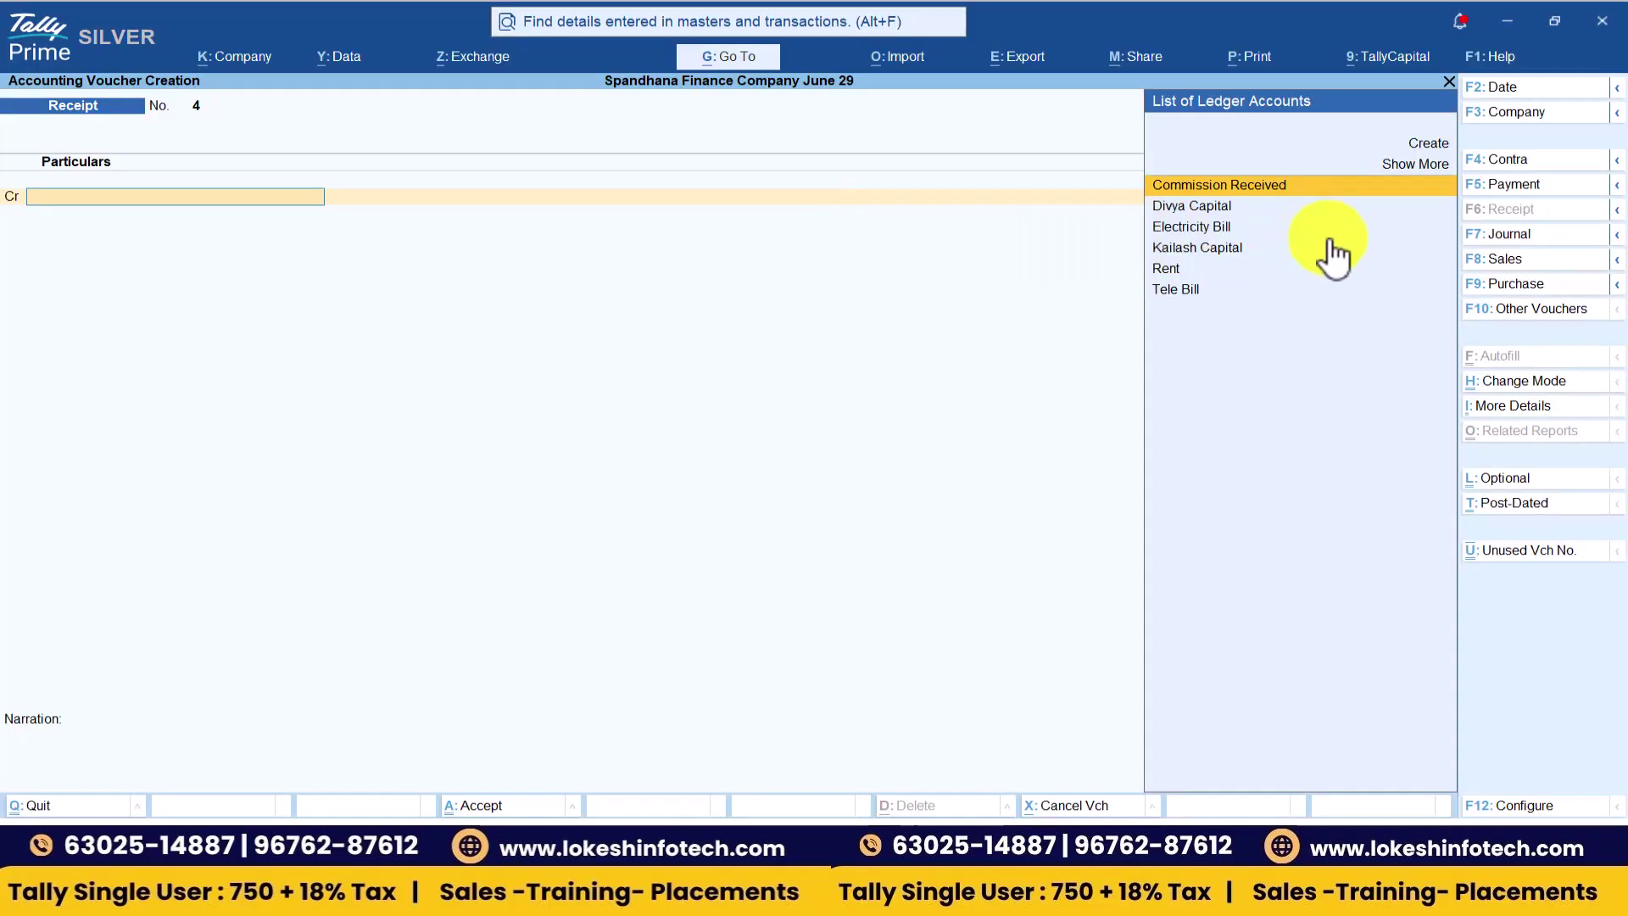
click(1517, 187)
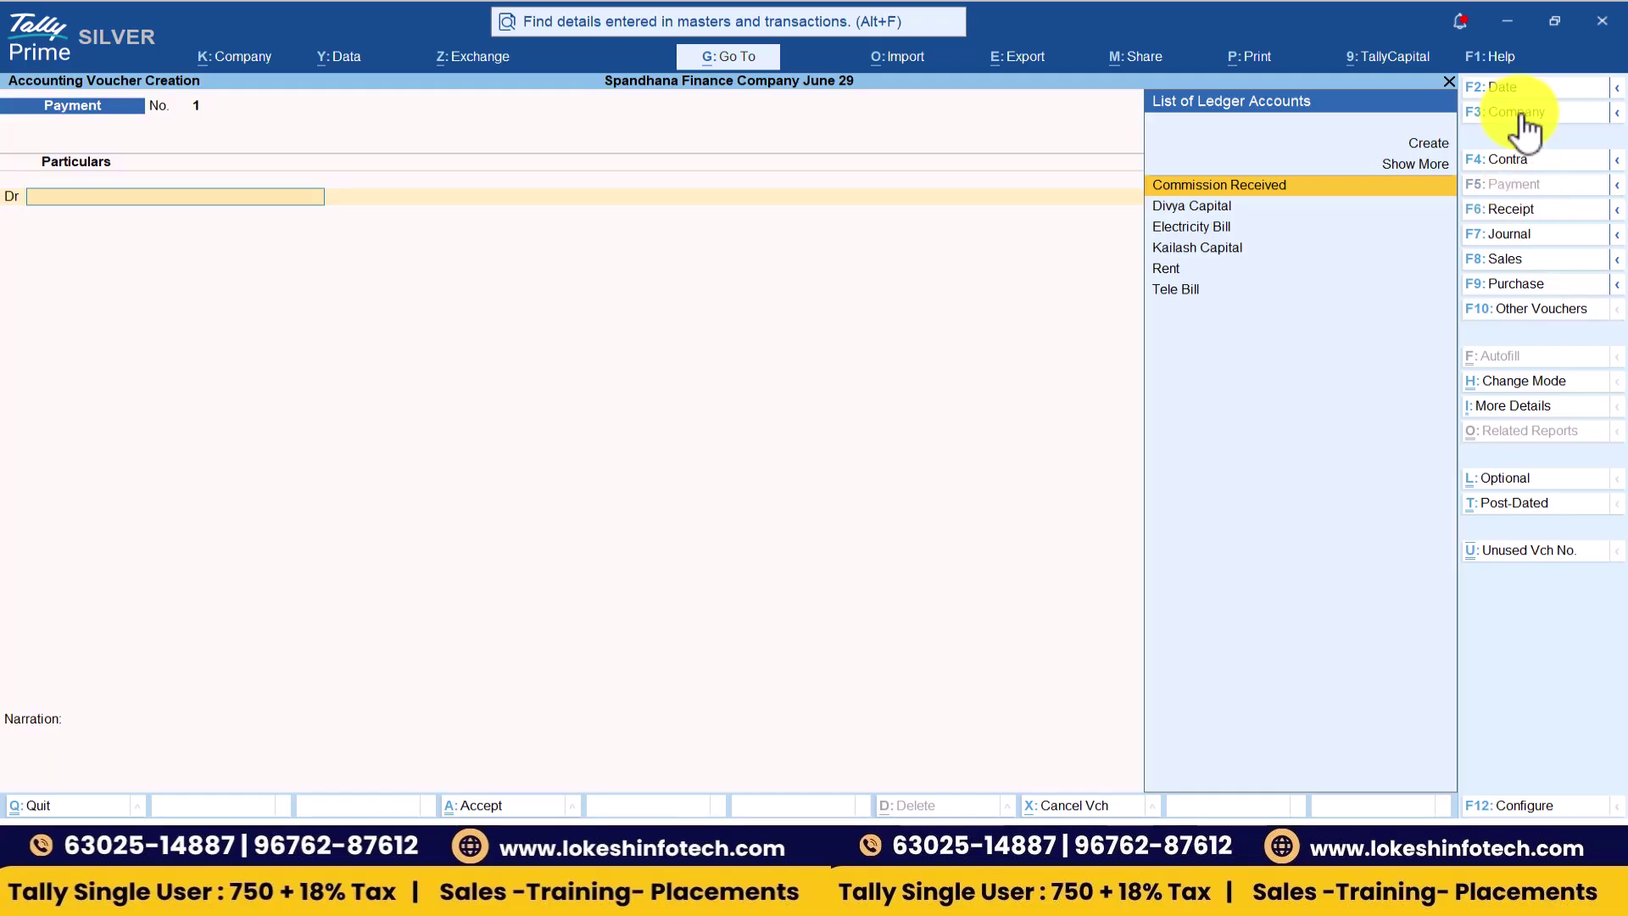
click(1523, 88)
text(1-6)
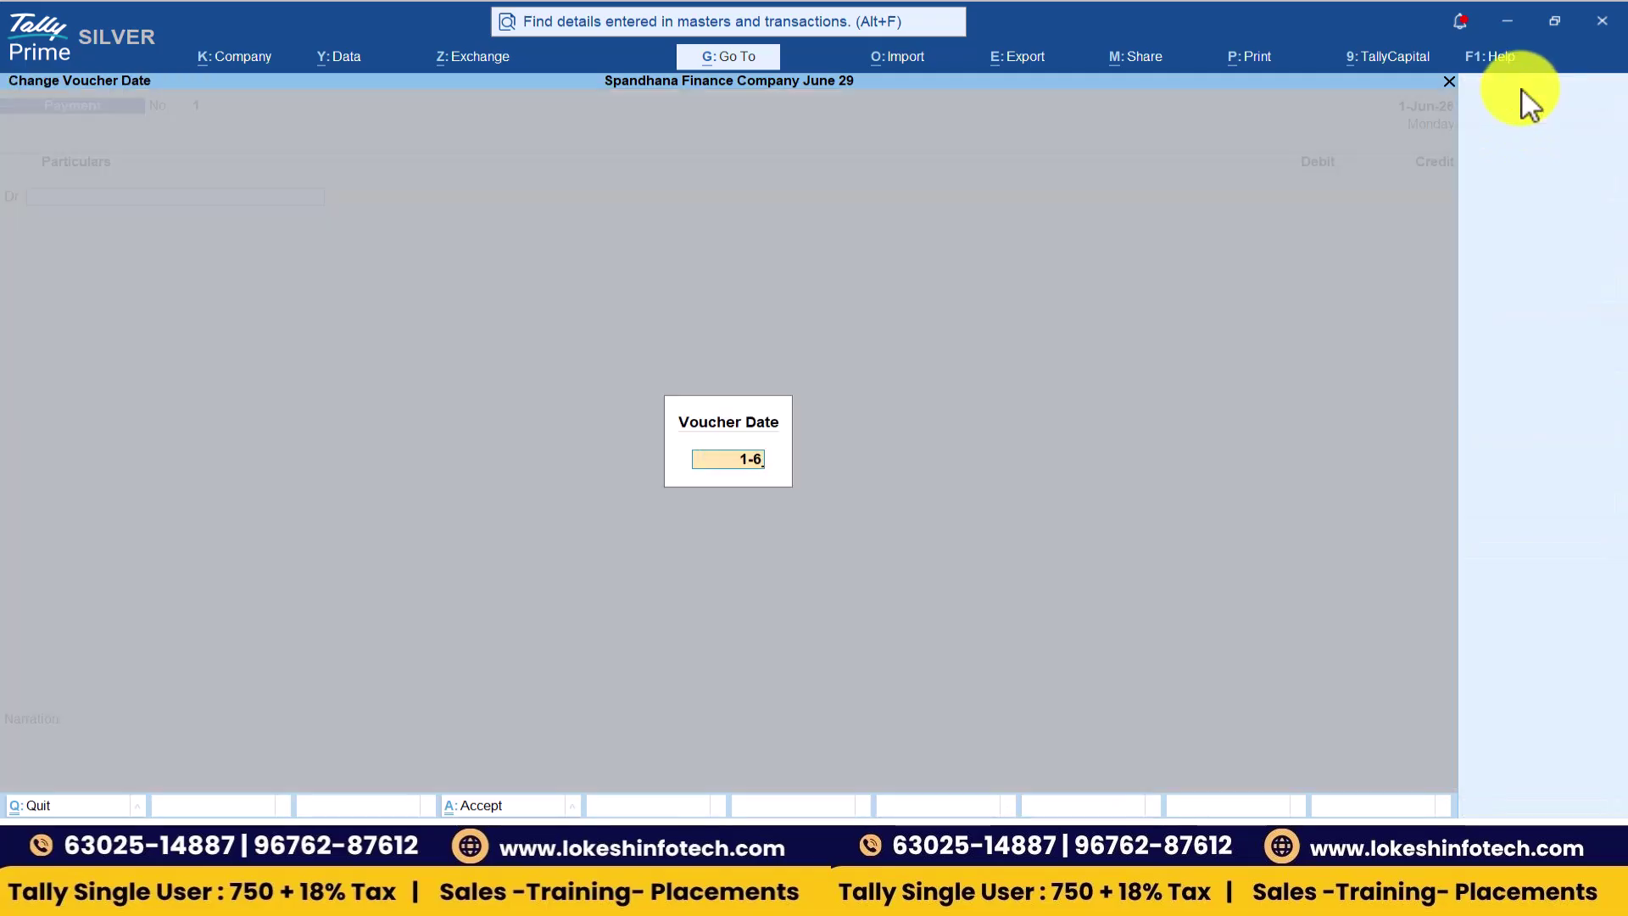
key(Return)
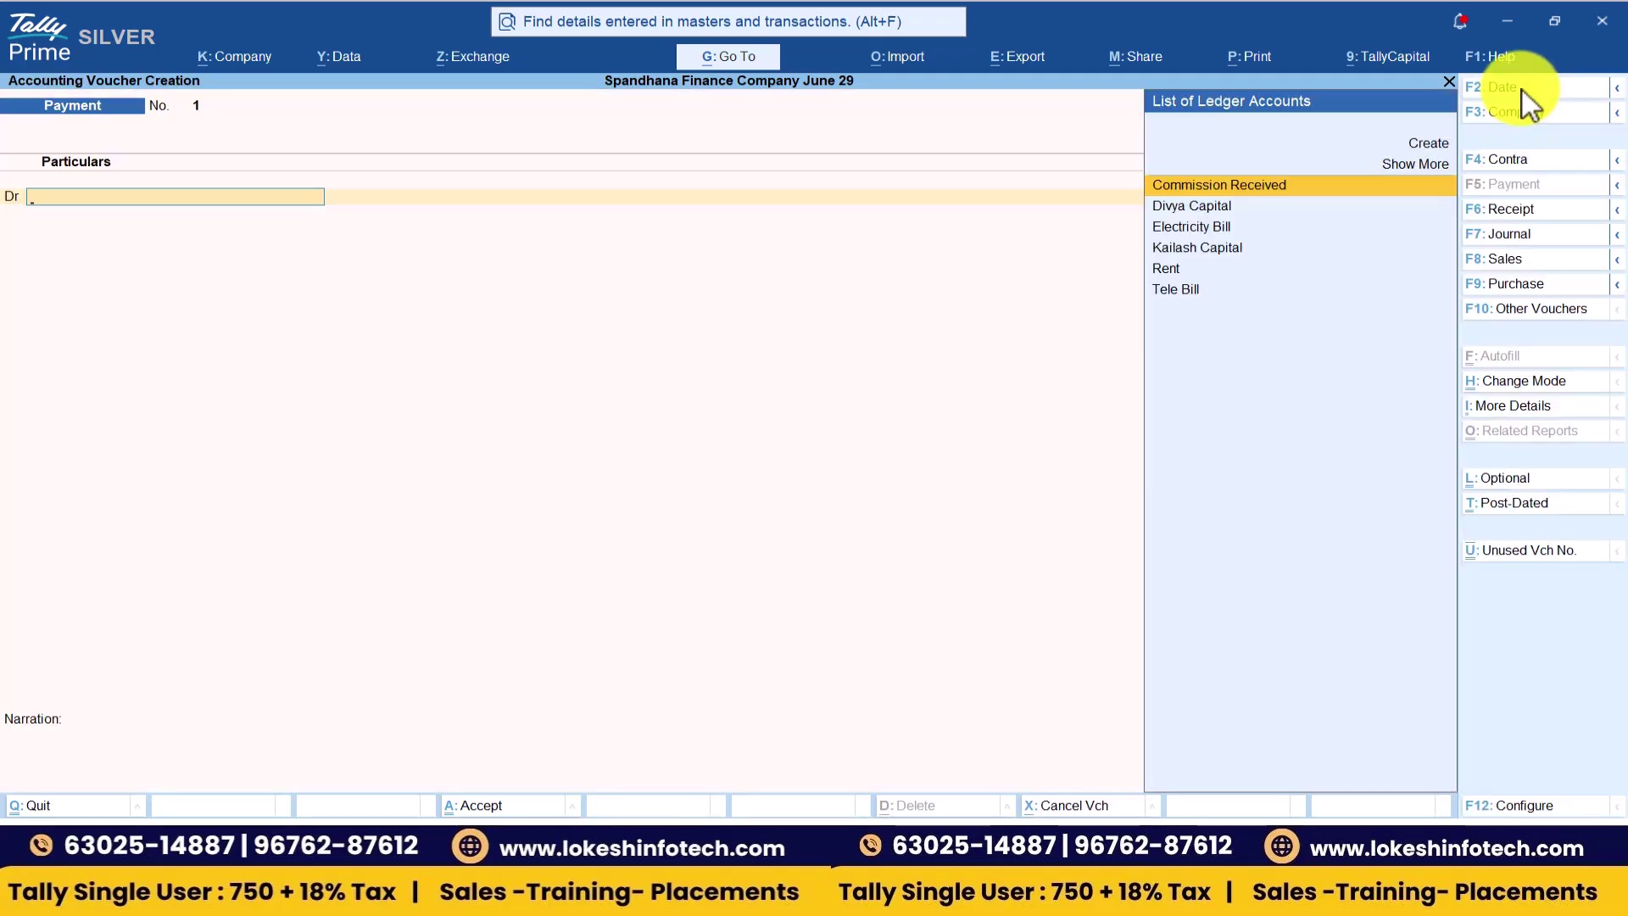
text(k)
key(Return)
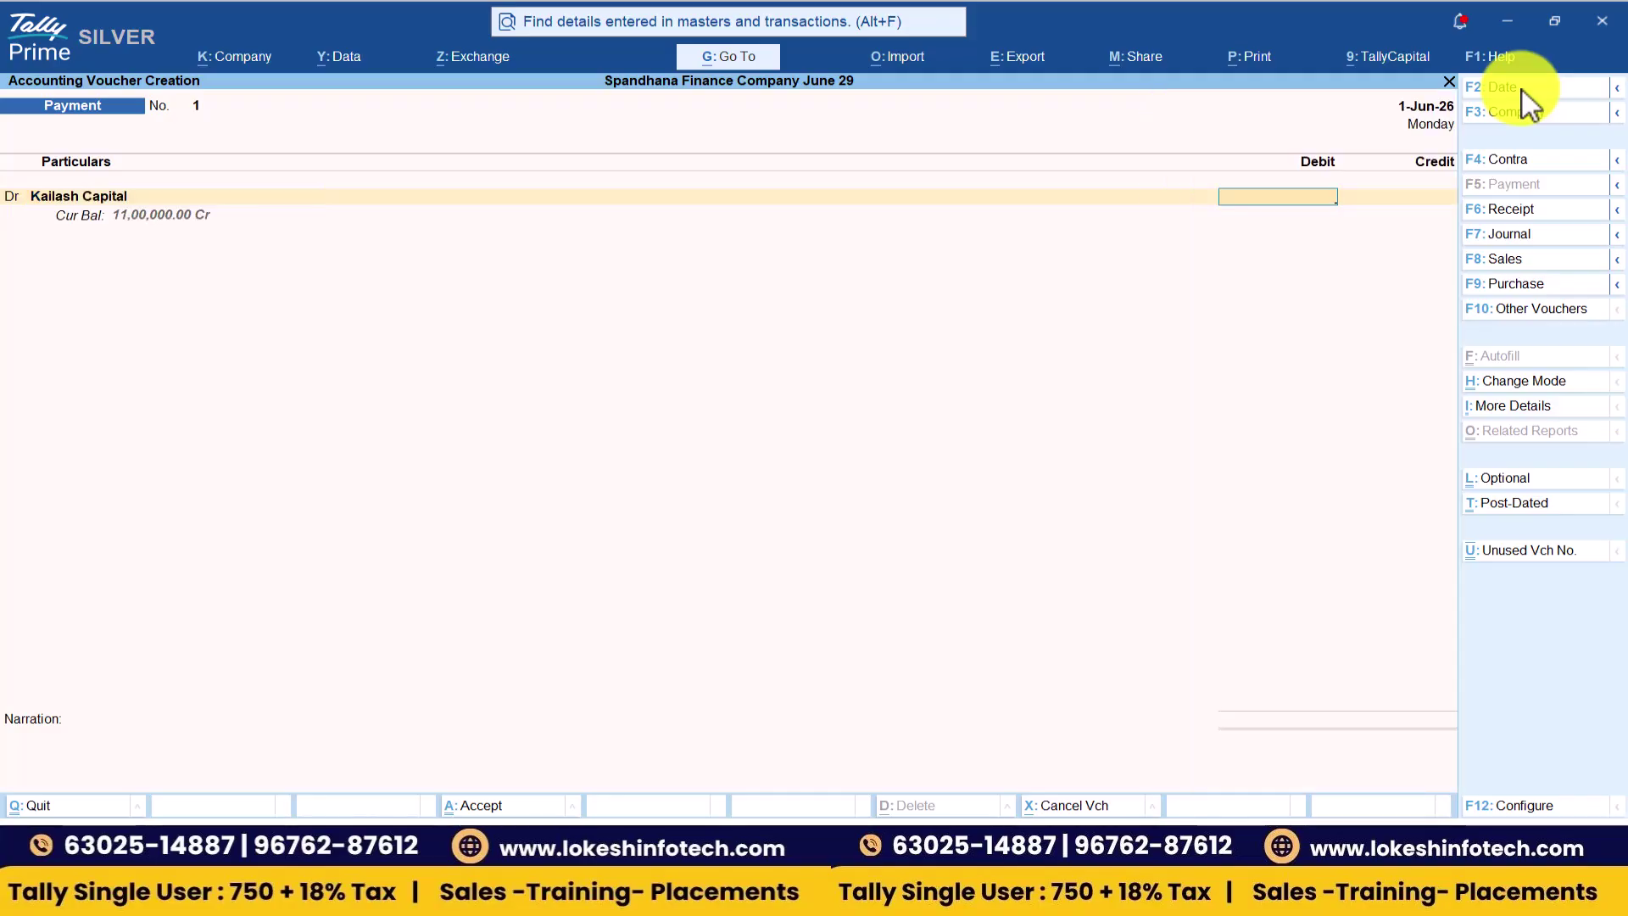
key(alt+Tab)
key(alt+Tab)
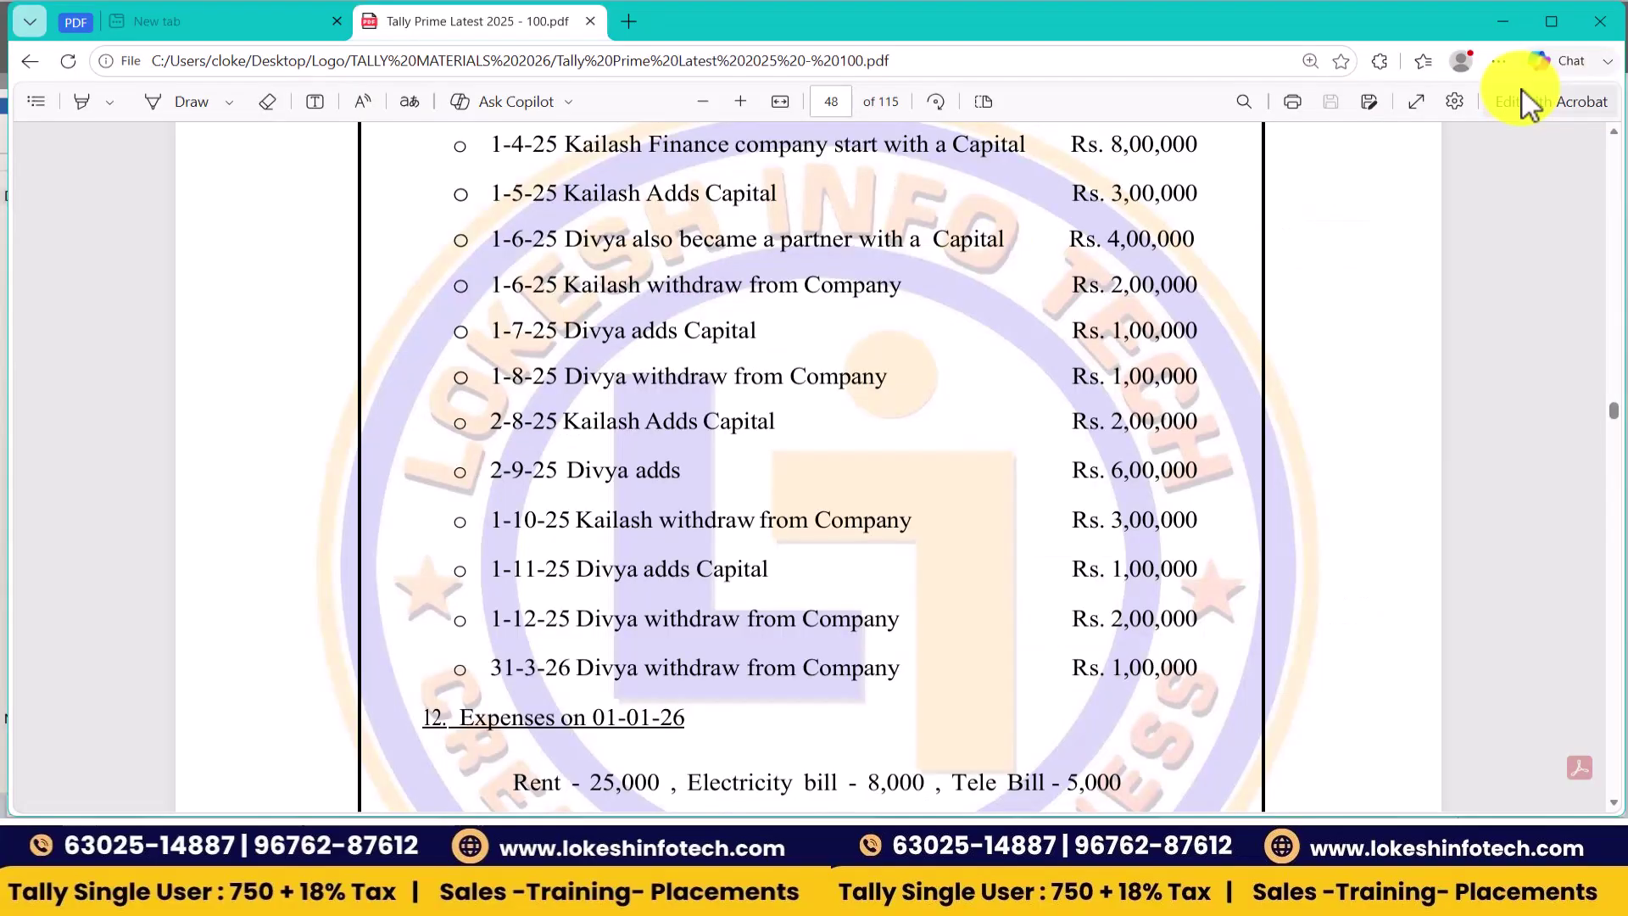
key(alt+Tab)
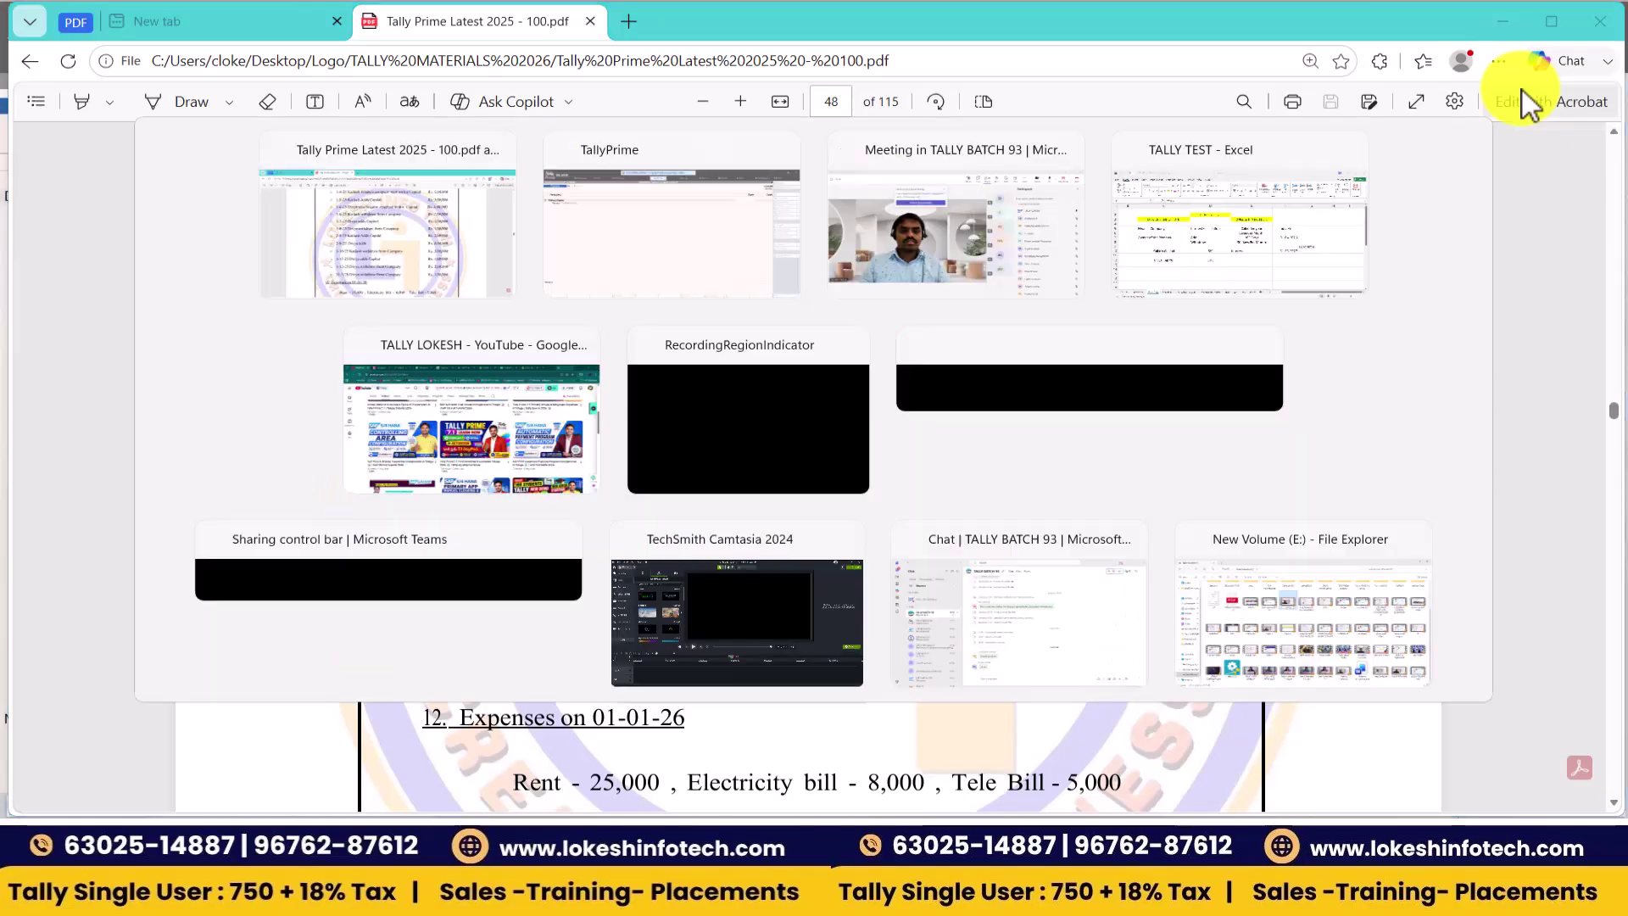
text(200000)
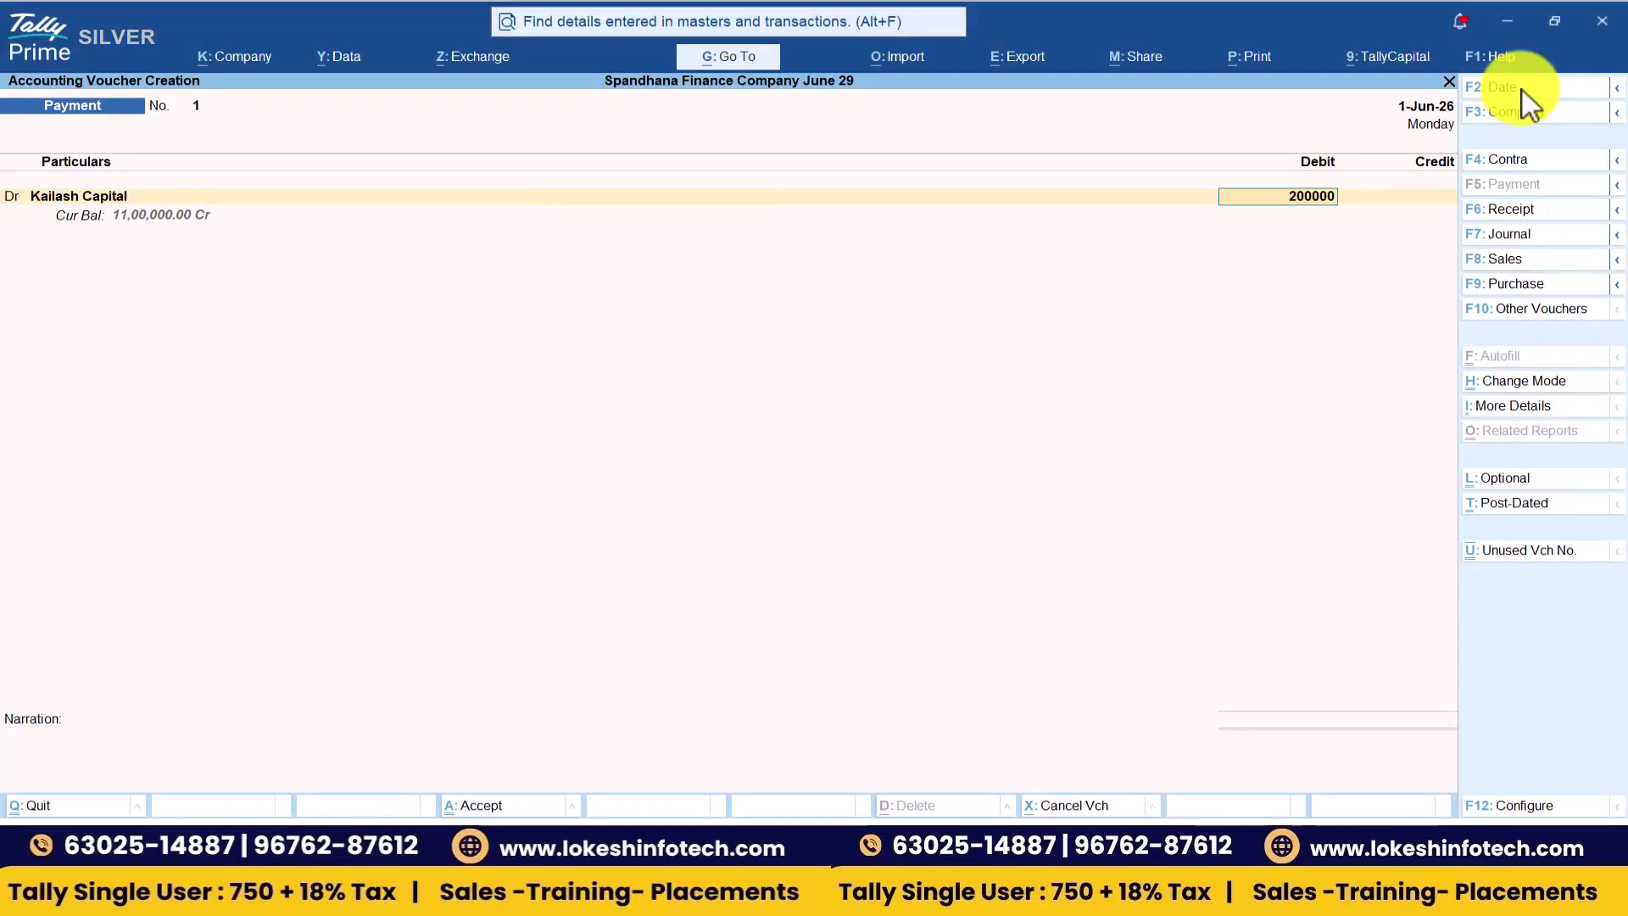
key(Return)
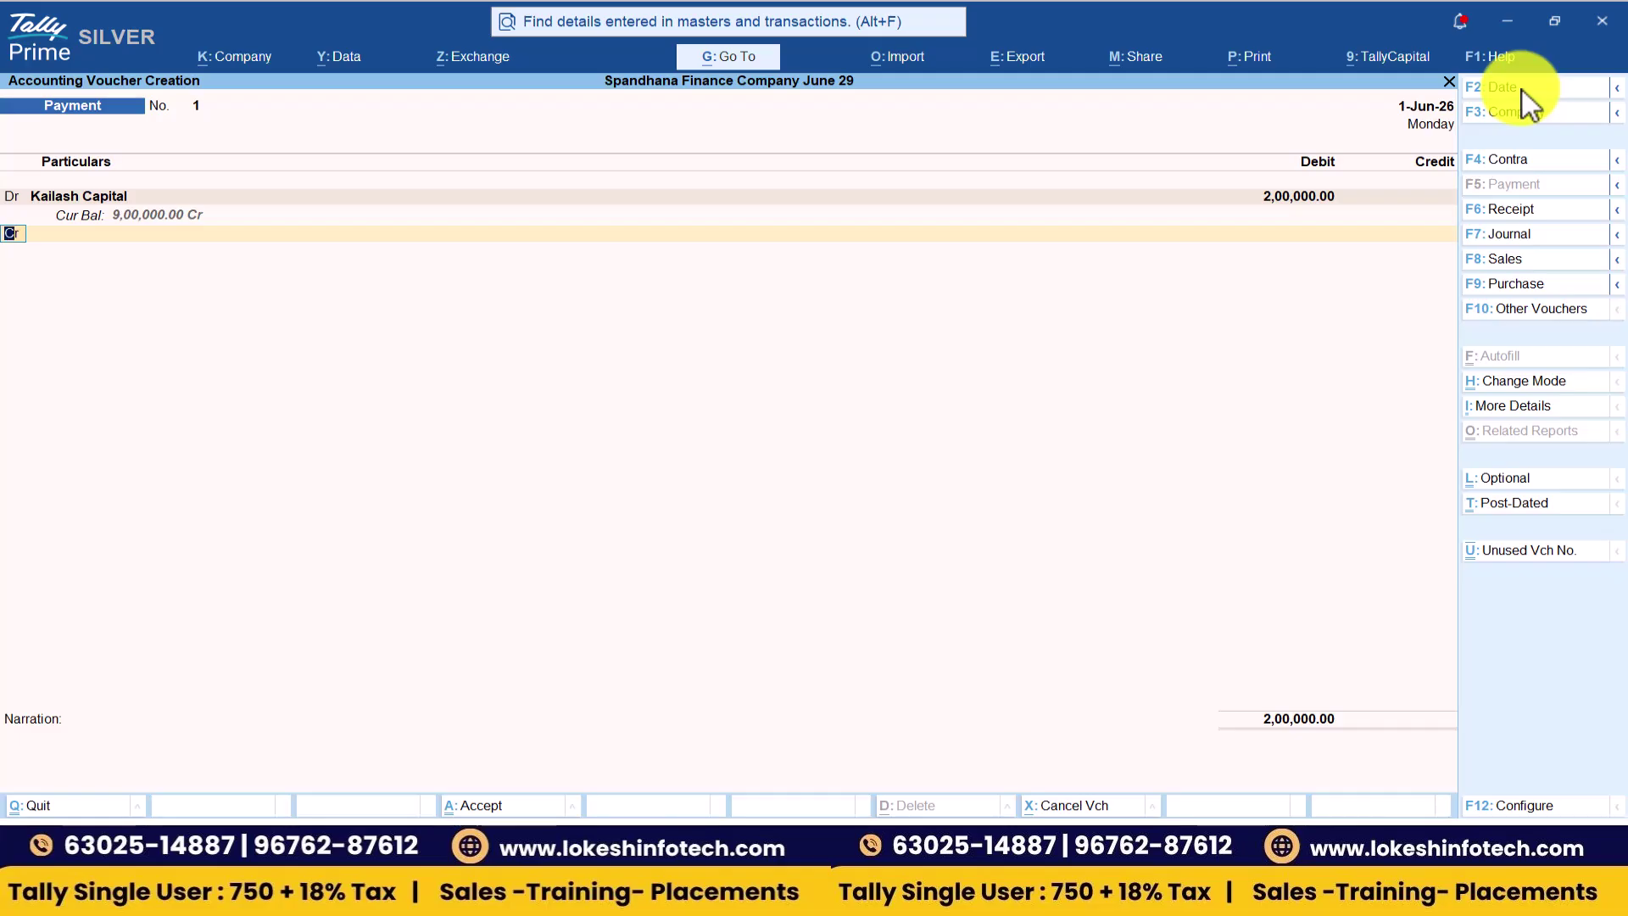
- Credit Cash, skip narration, accept the payment and start a new Receipt voucher
key(Return)
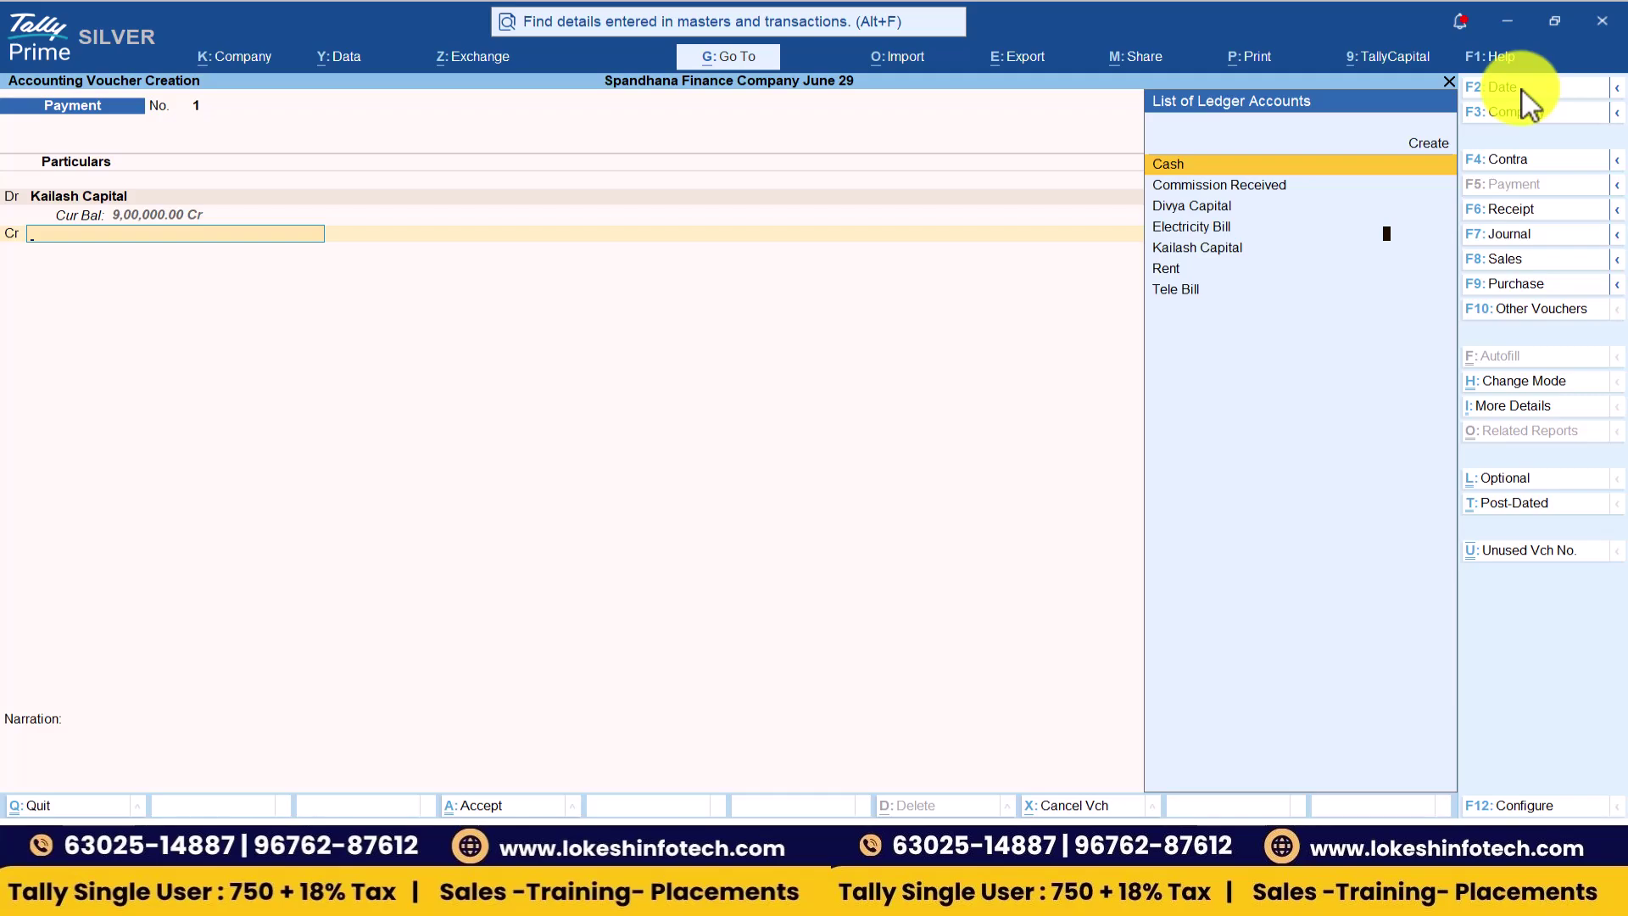
key(Return)
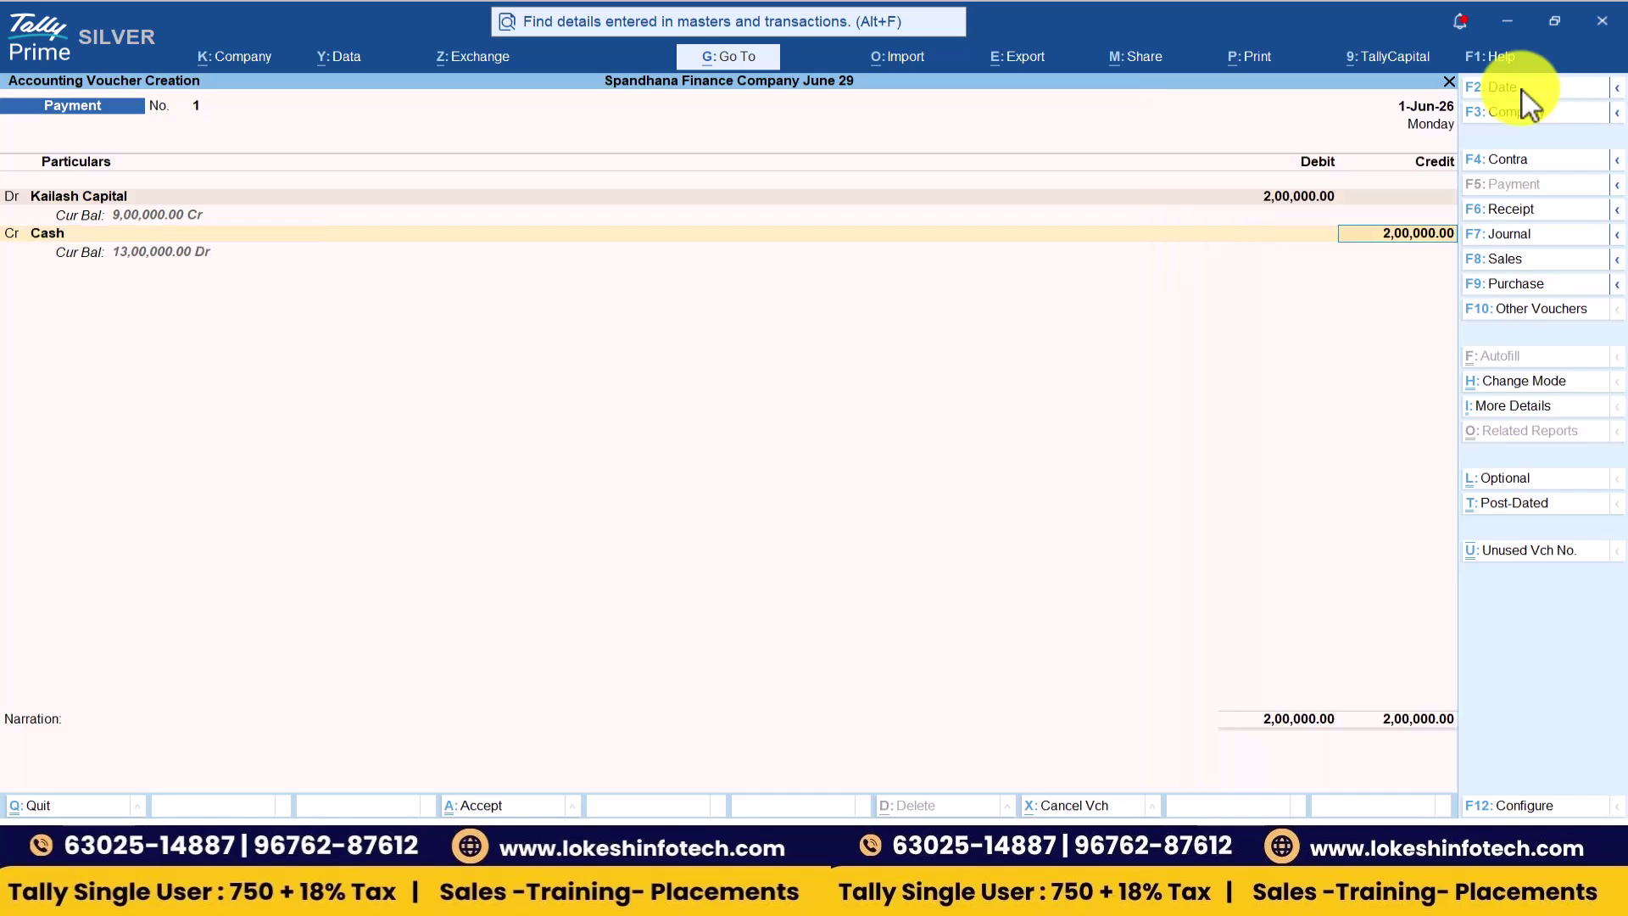
key(Return)
key(Return)
key(Return)
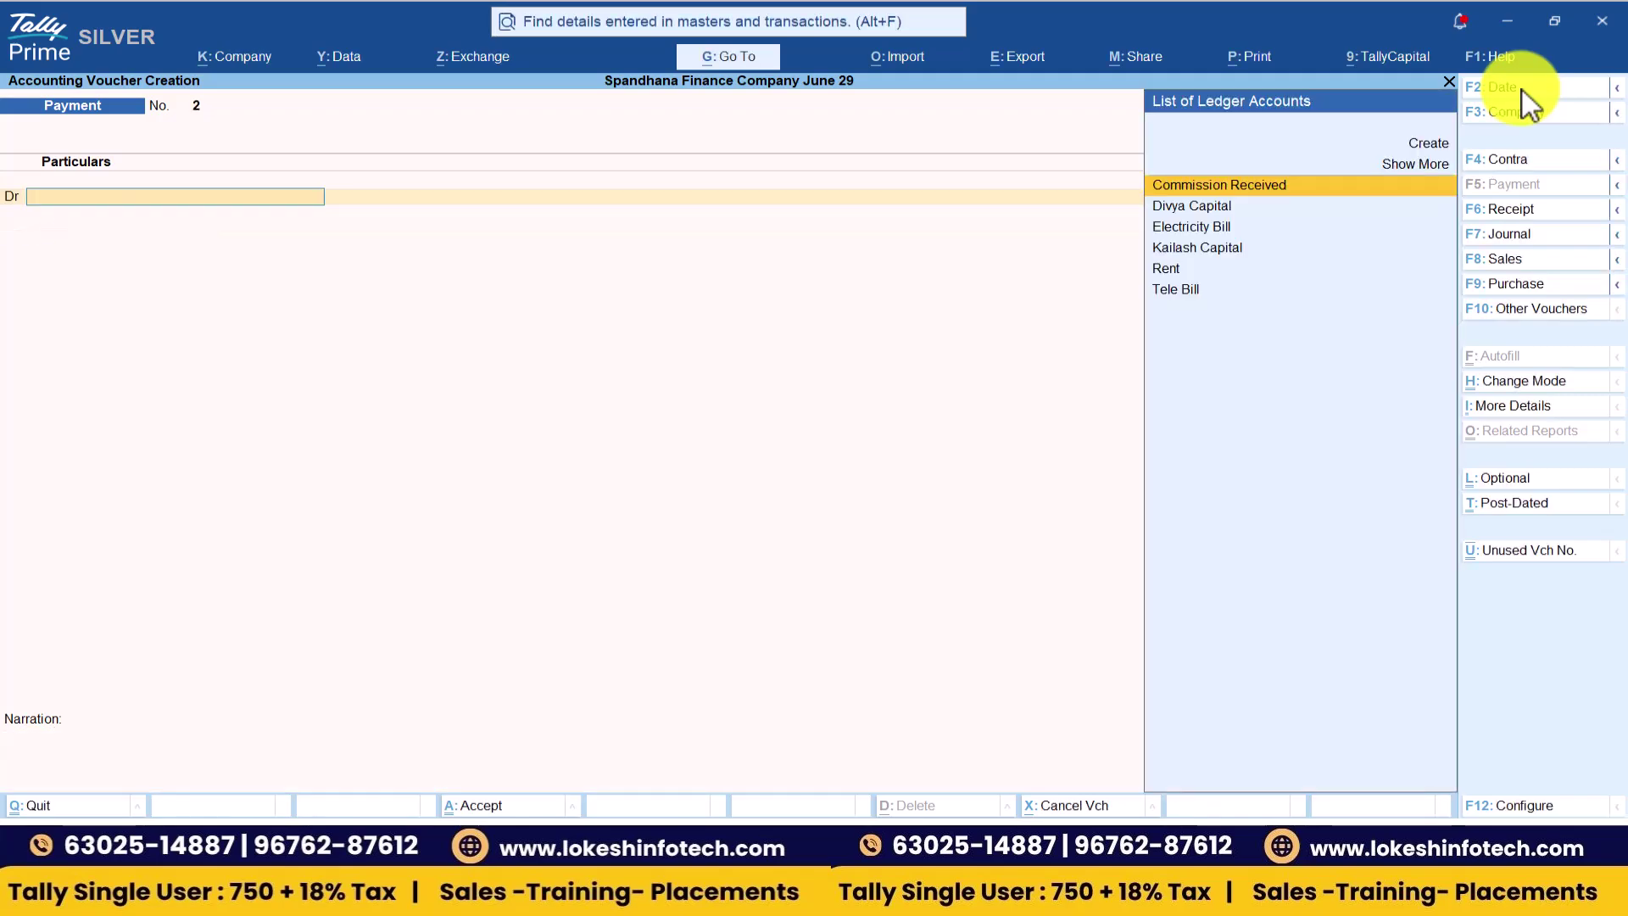
key(alt+Tab)
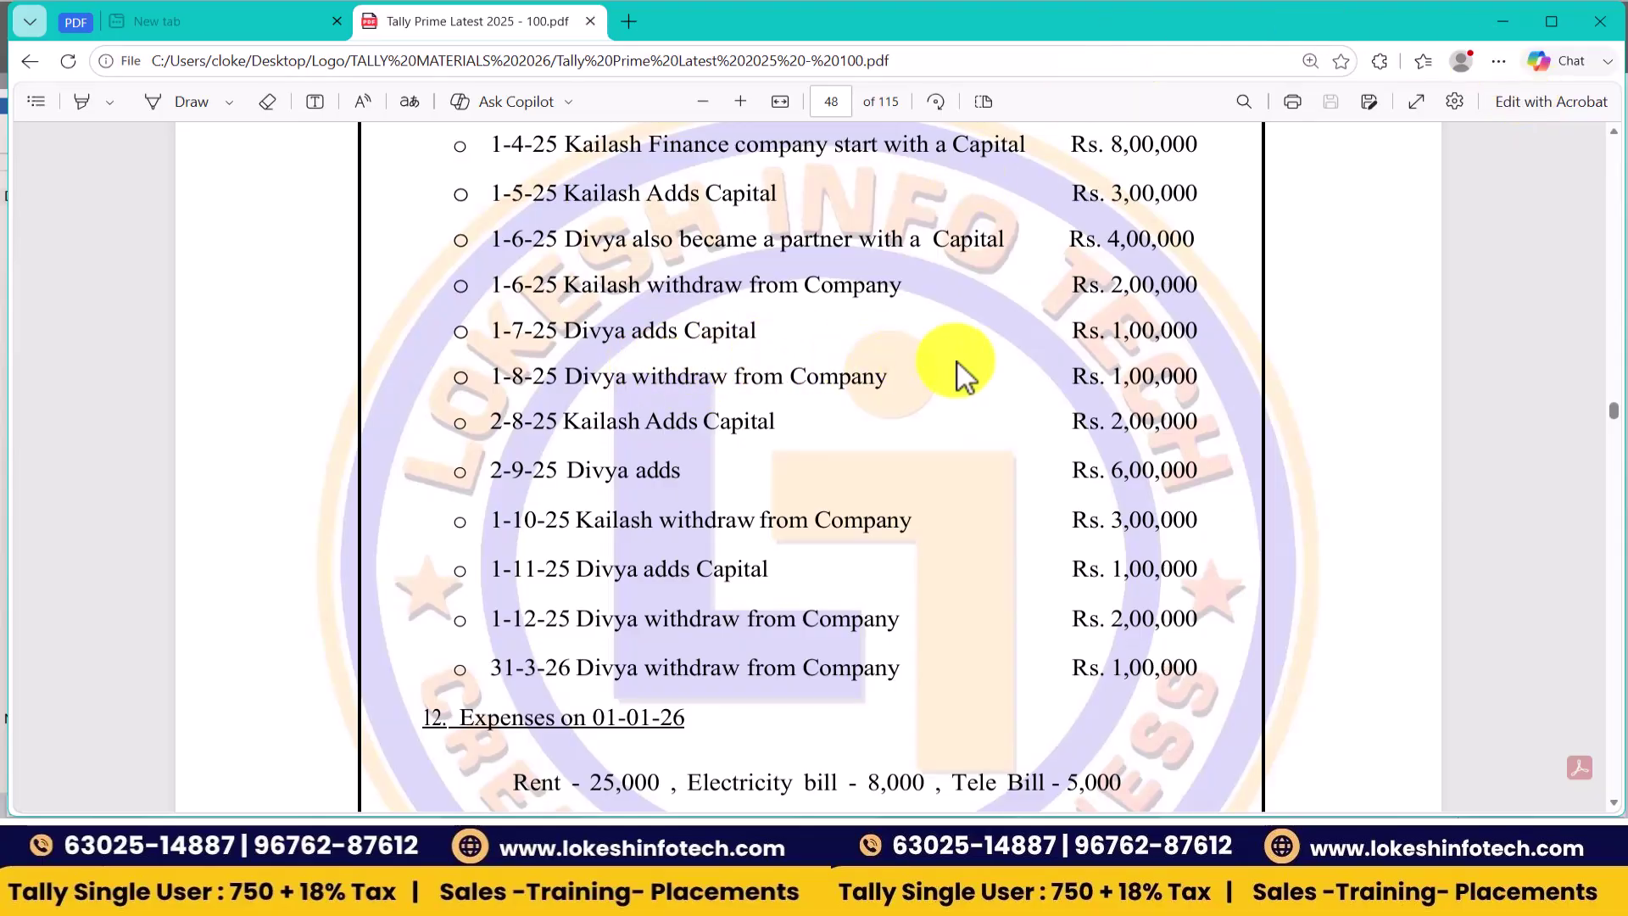
key(alt+Tab)
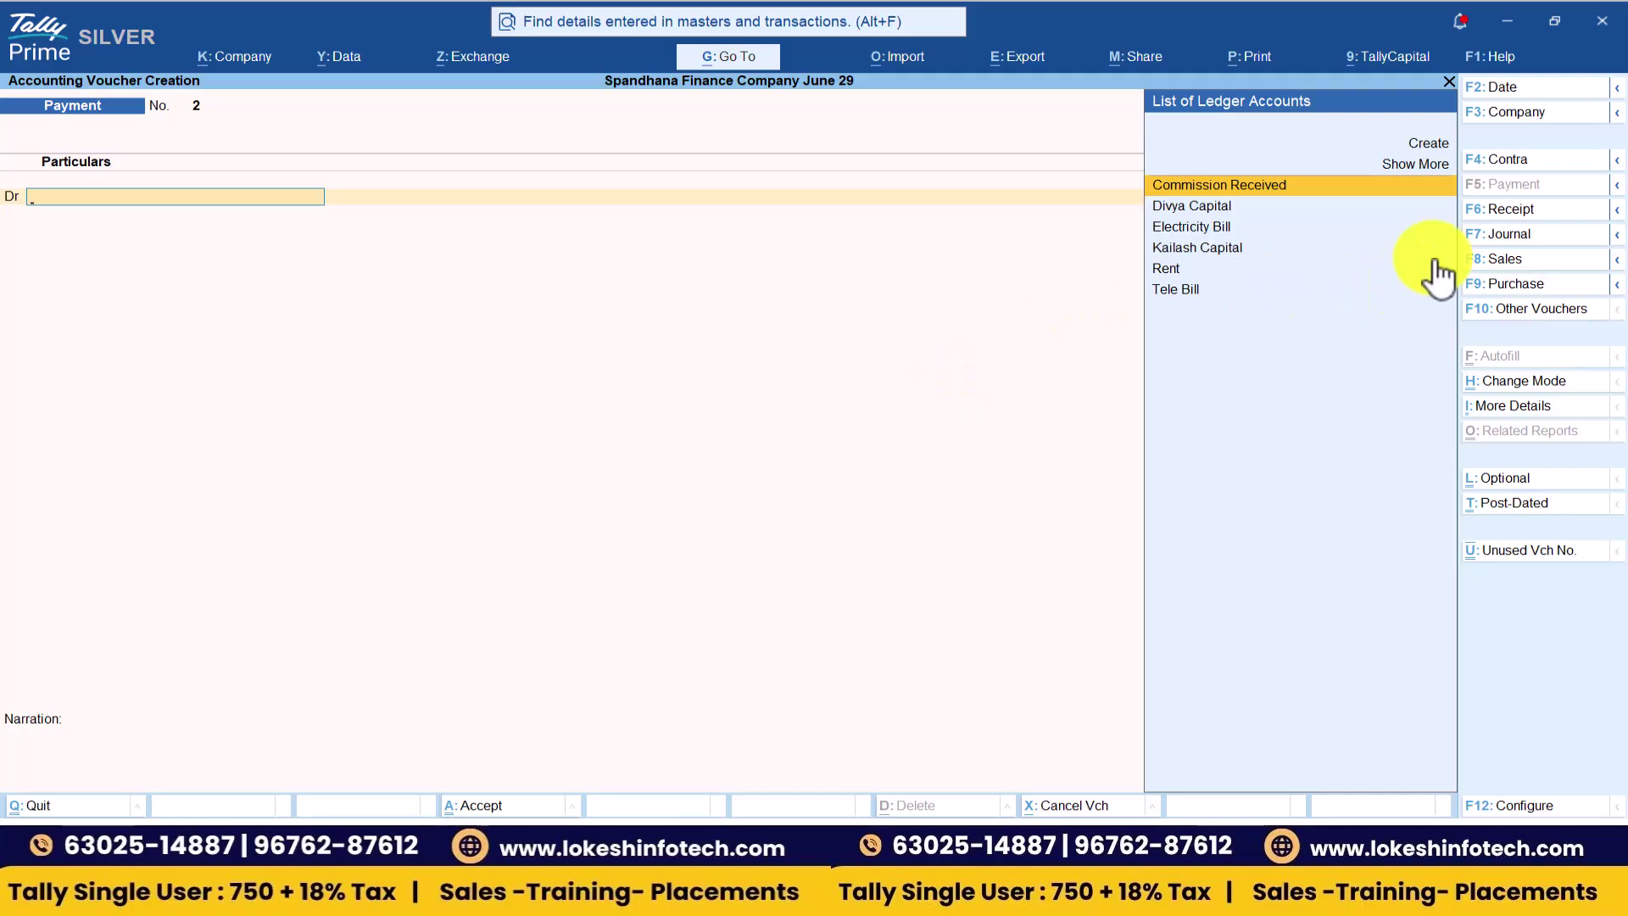
click(1513, 210)
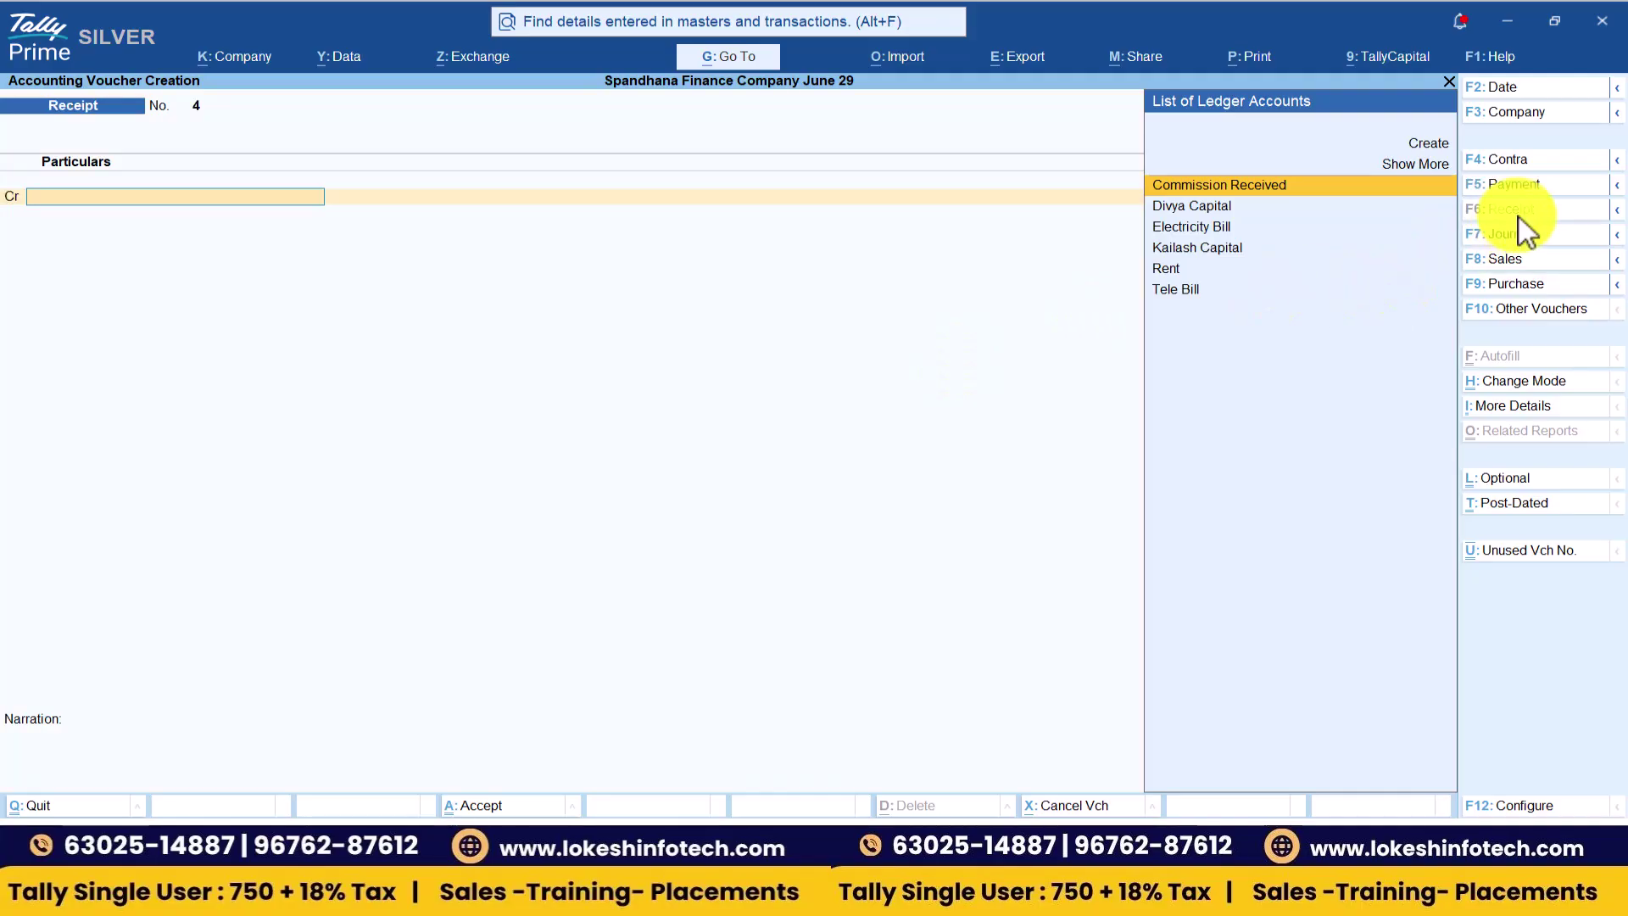
- Enter a receipt dated 1-Jul-26 for 1,00,000 against Cash and accept it
click(1532, 92)
text(1-7)
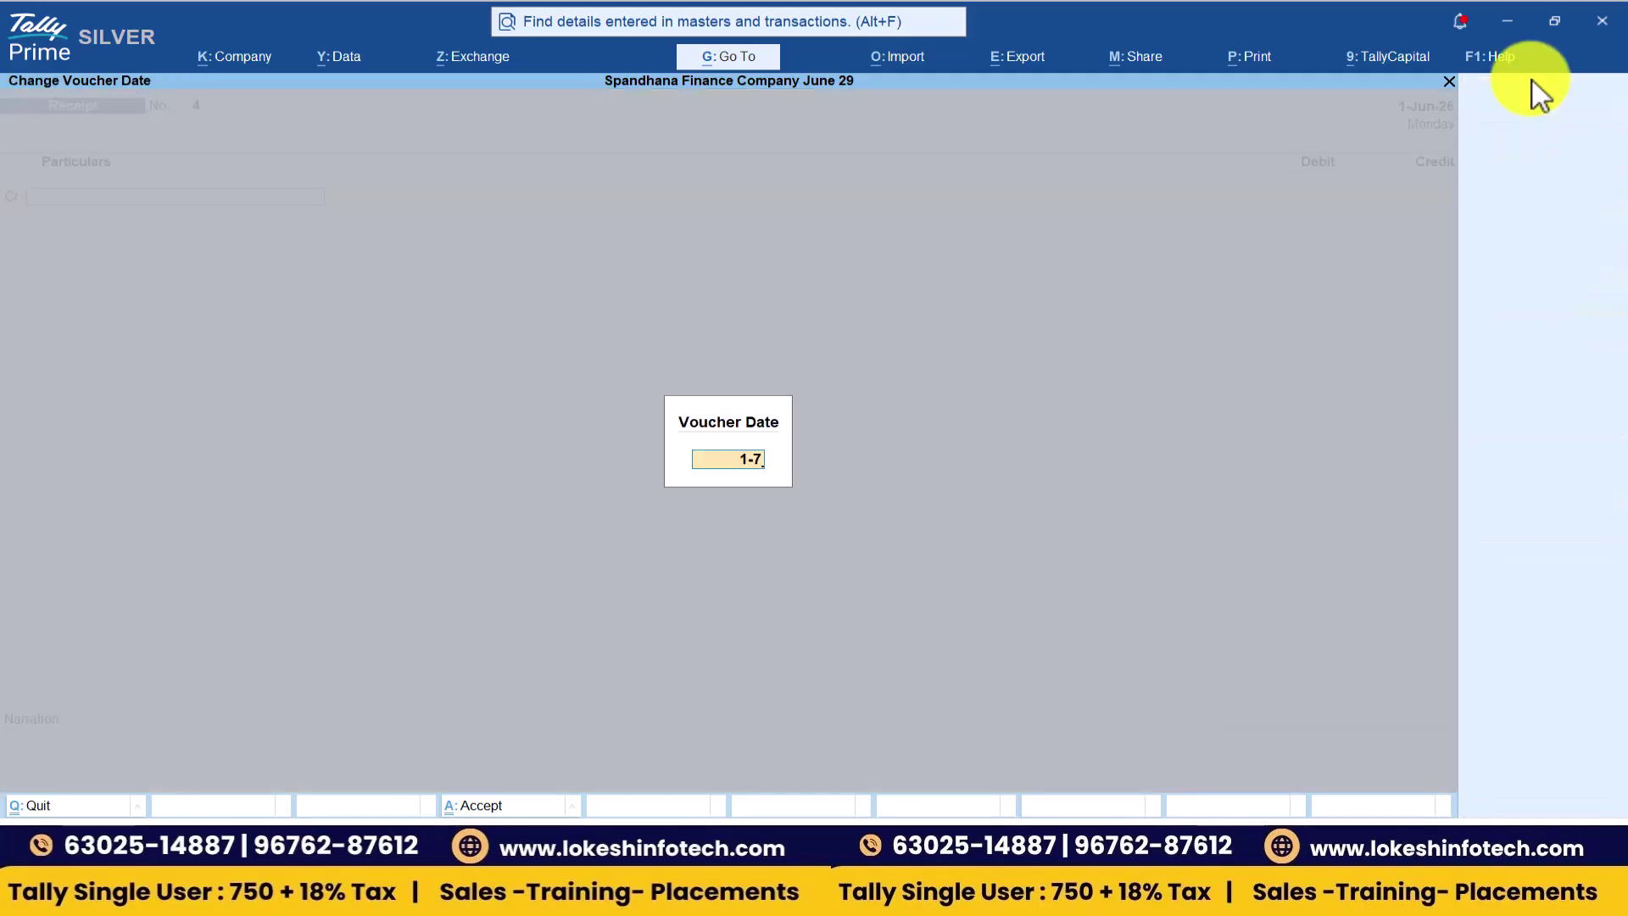
key(Return)
key(Return)
text(100000)
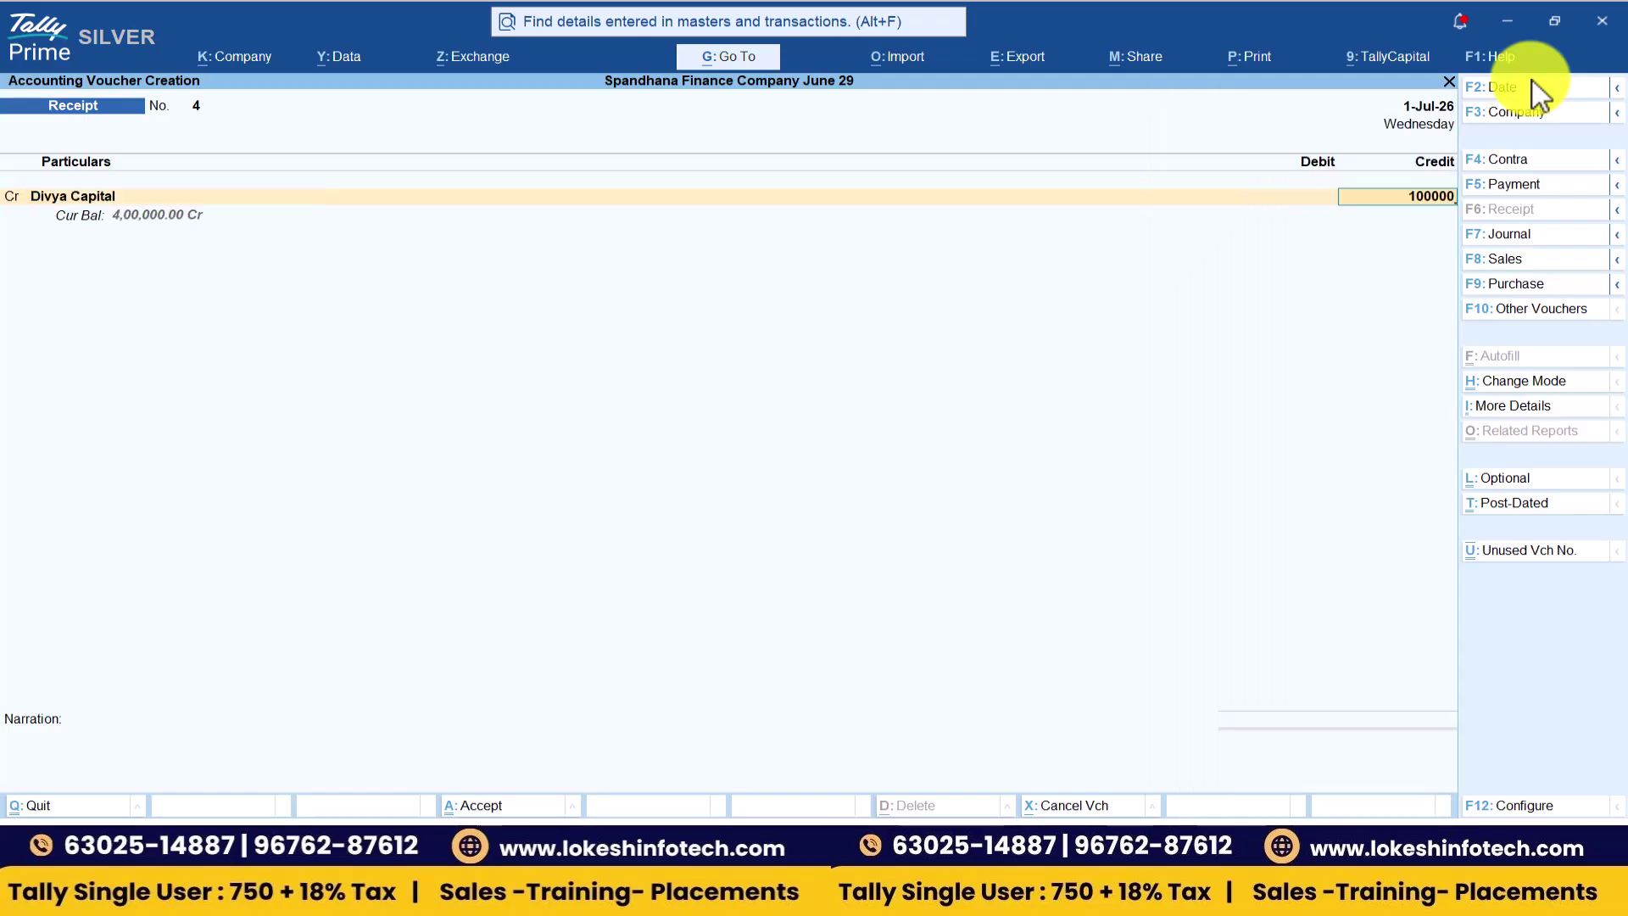
key(Return)
key(Return)
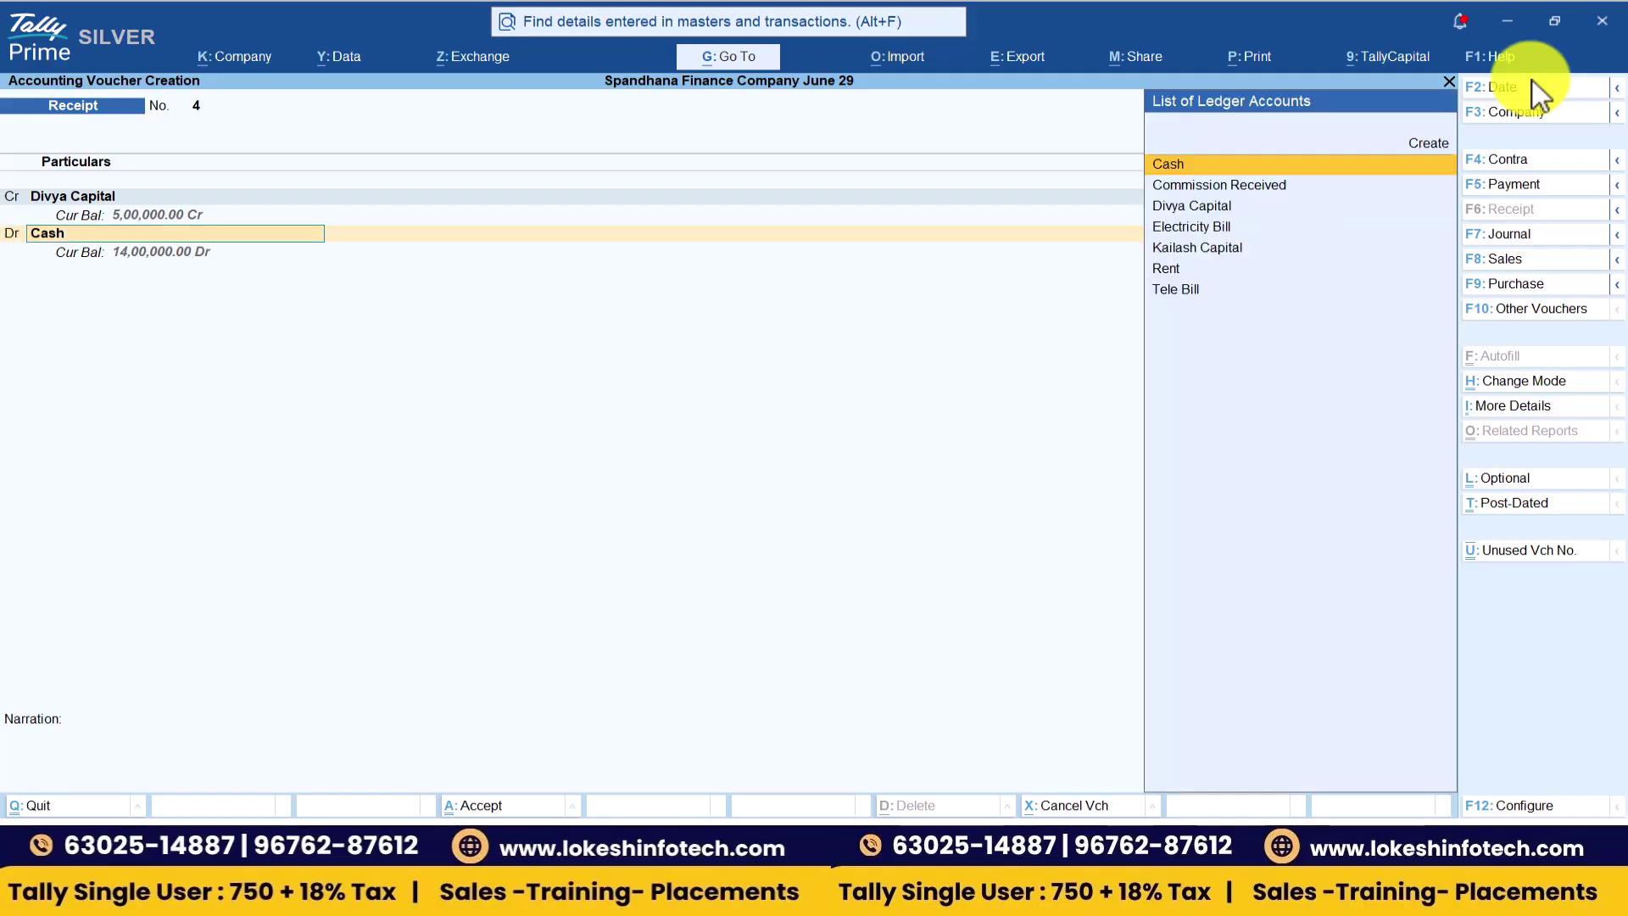
key(Return)
key(Return)
key(Return)
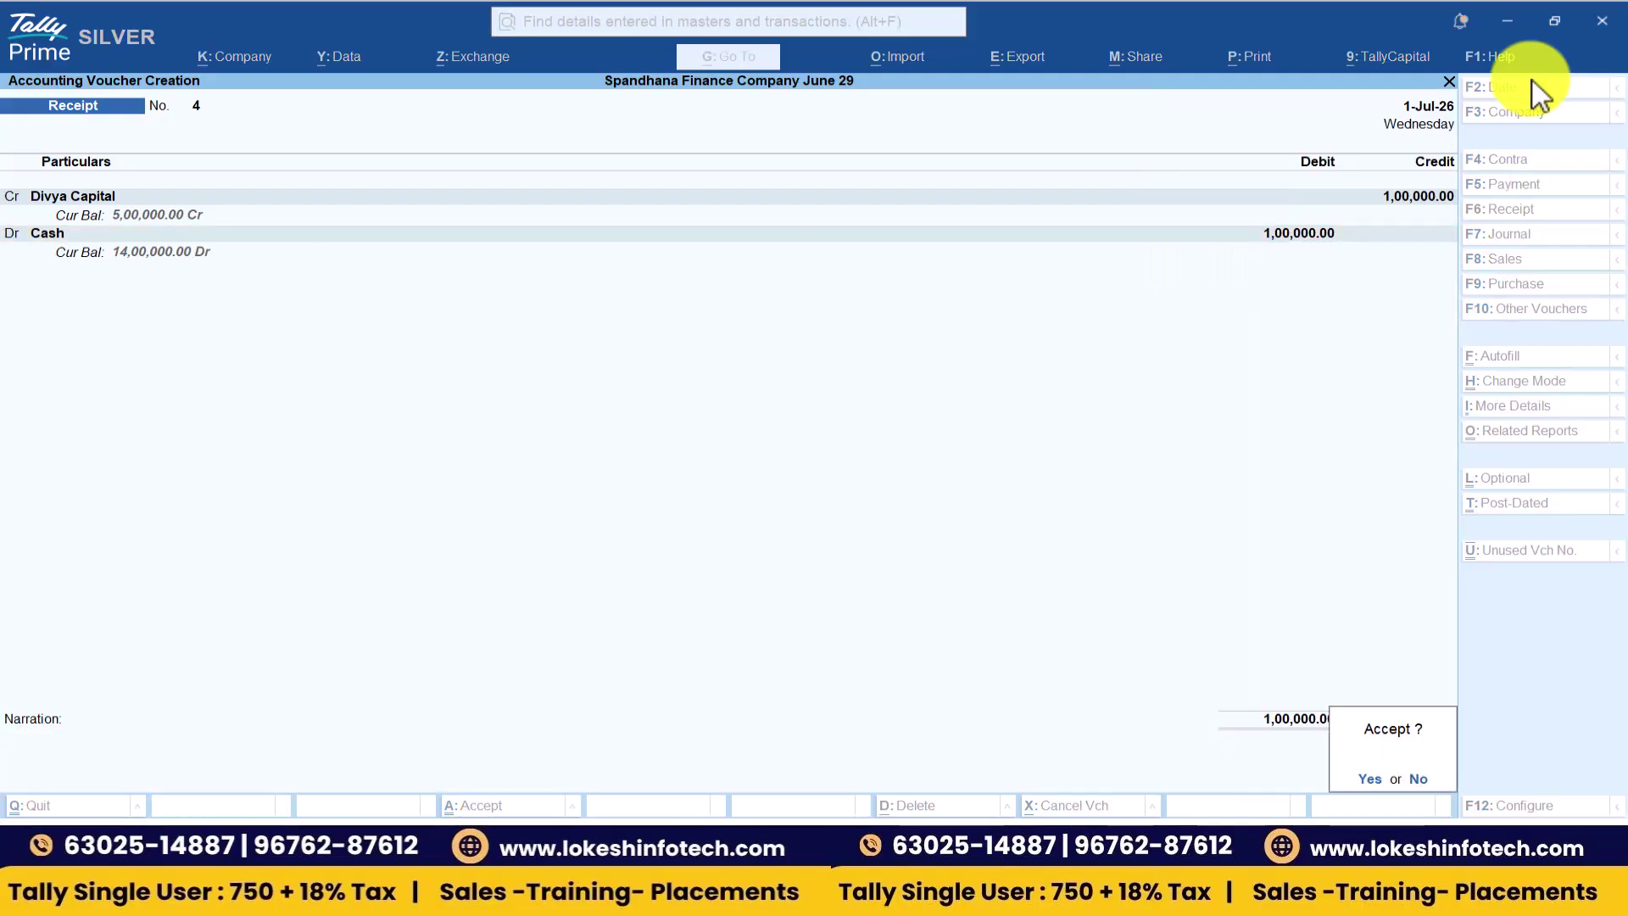
key(Return)
key(alt+Tab)
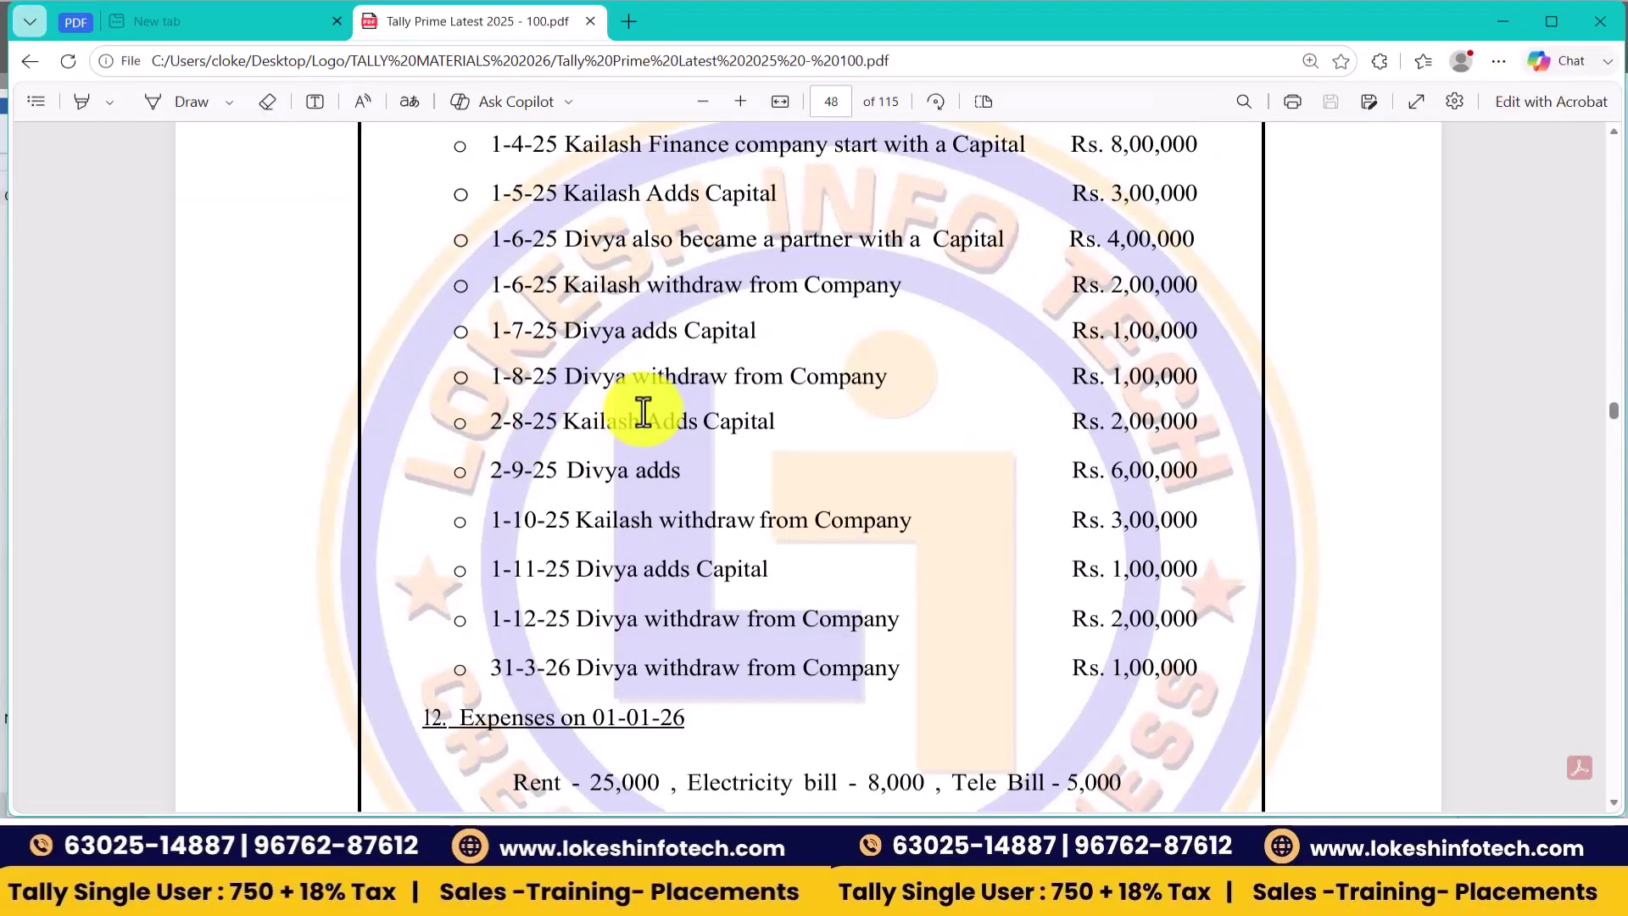
- Record a payment debiting Divya Capital 1,00,000 and crediting Cash, then check the PDF
key(alt+Tab)
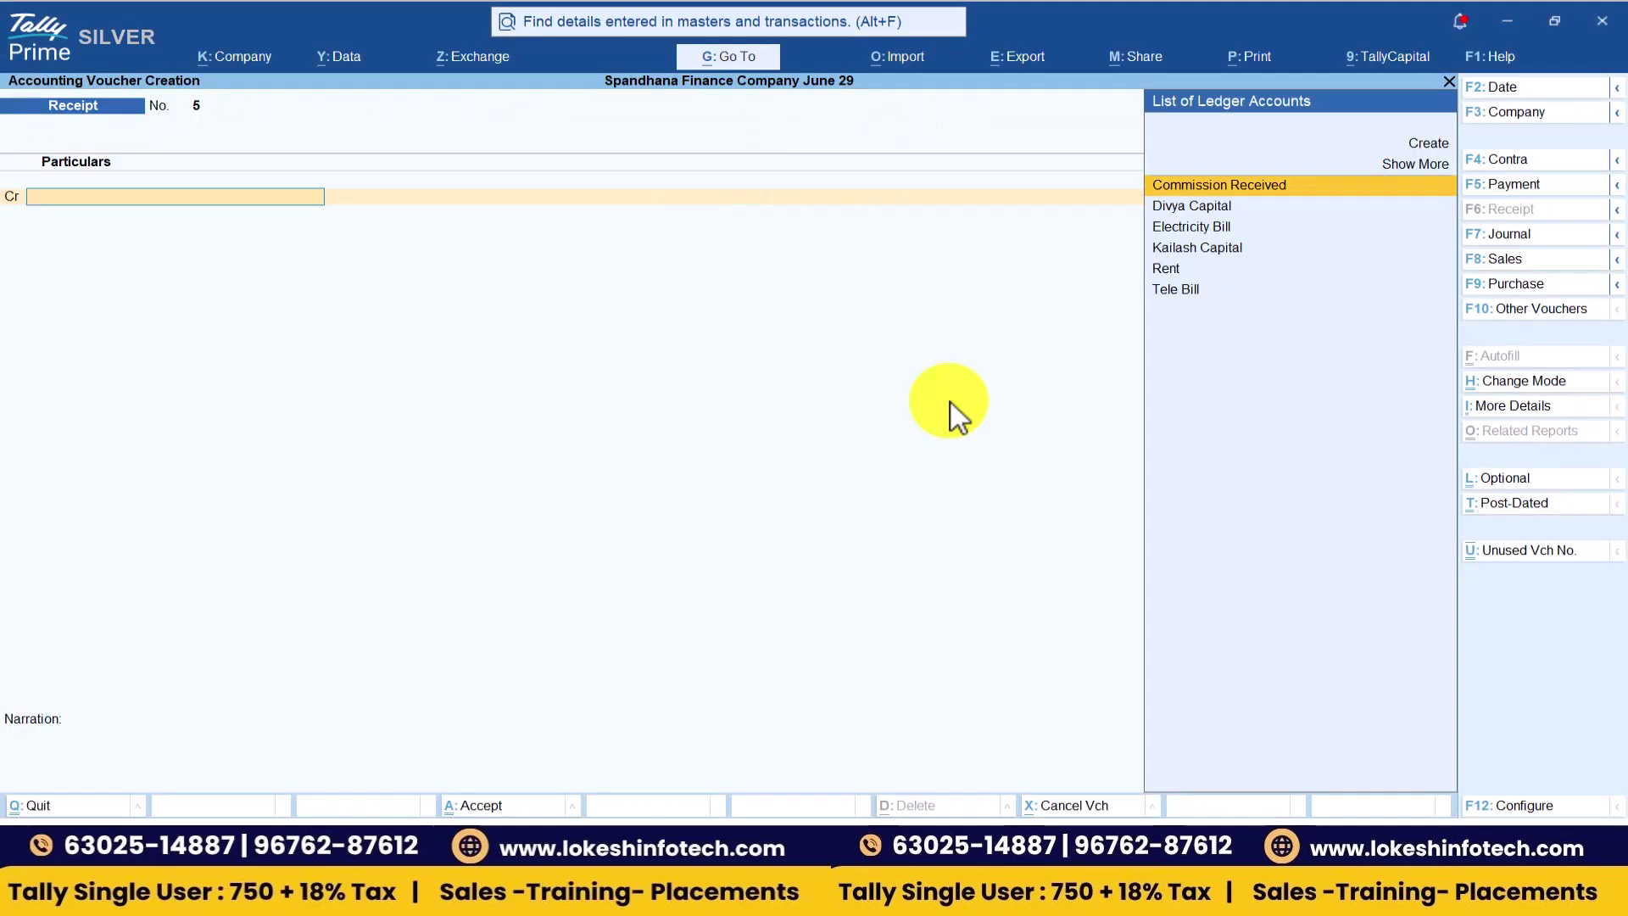
click(1536, 189)
click(1523, 90)
text(1-6)
key(Return)
text(Divya Capital)
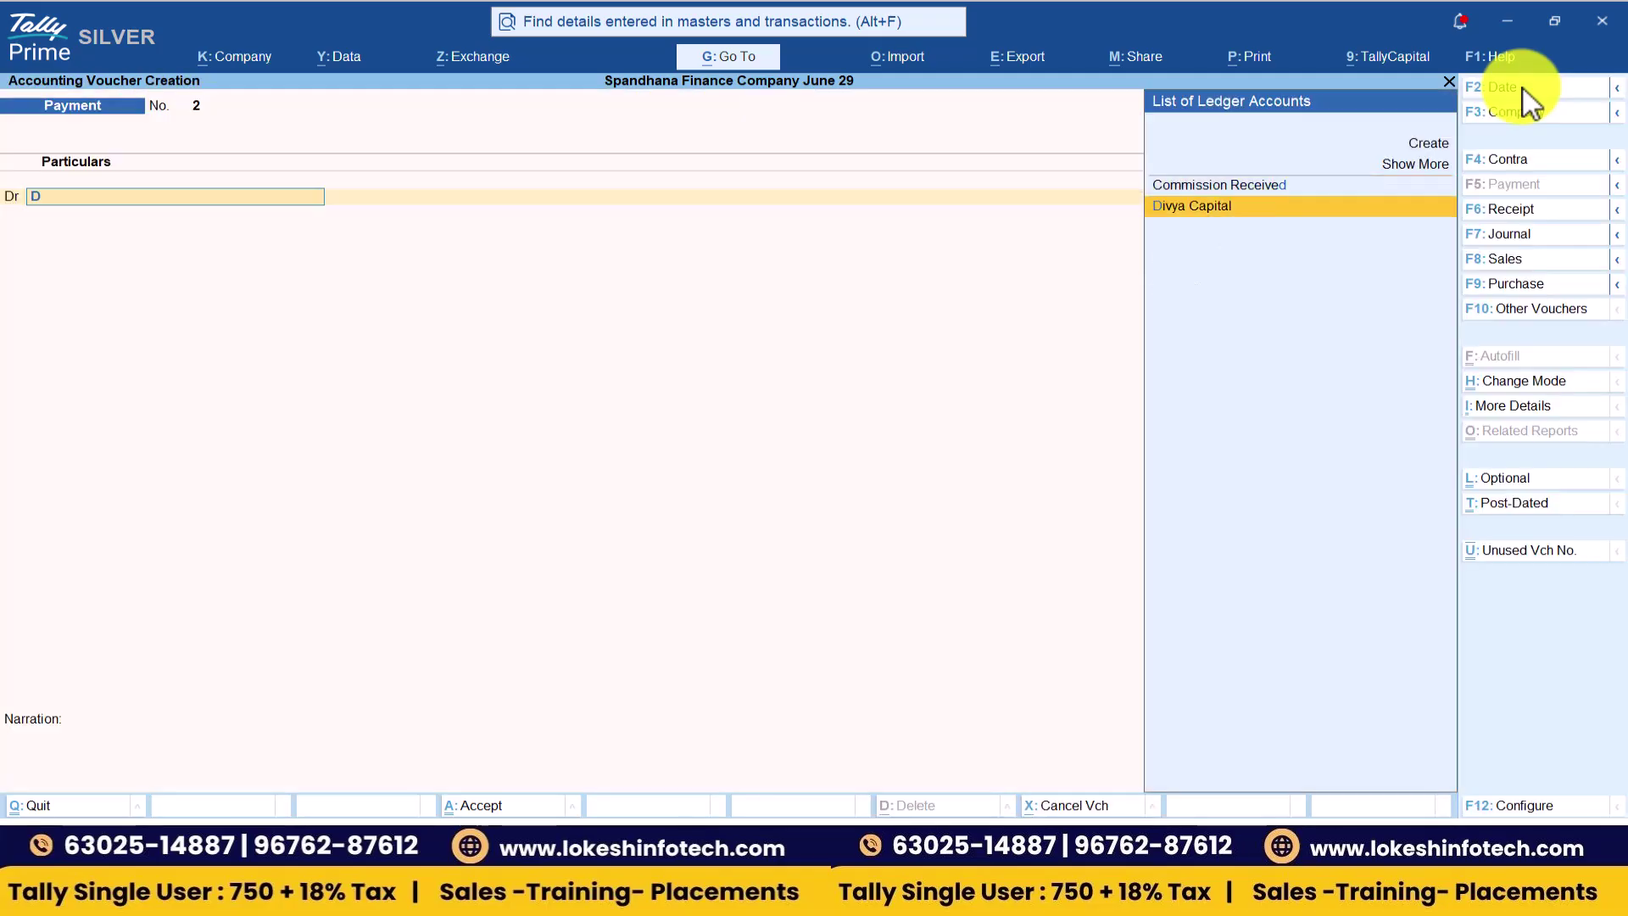
key(Return)
text(100000)
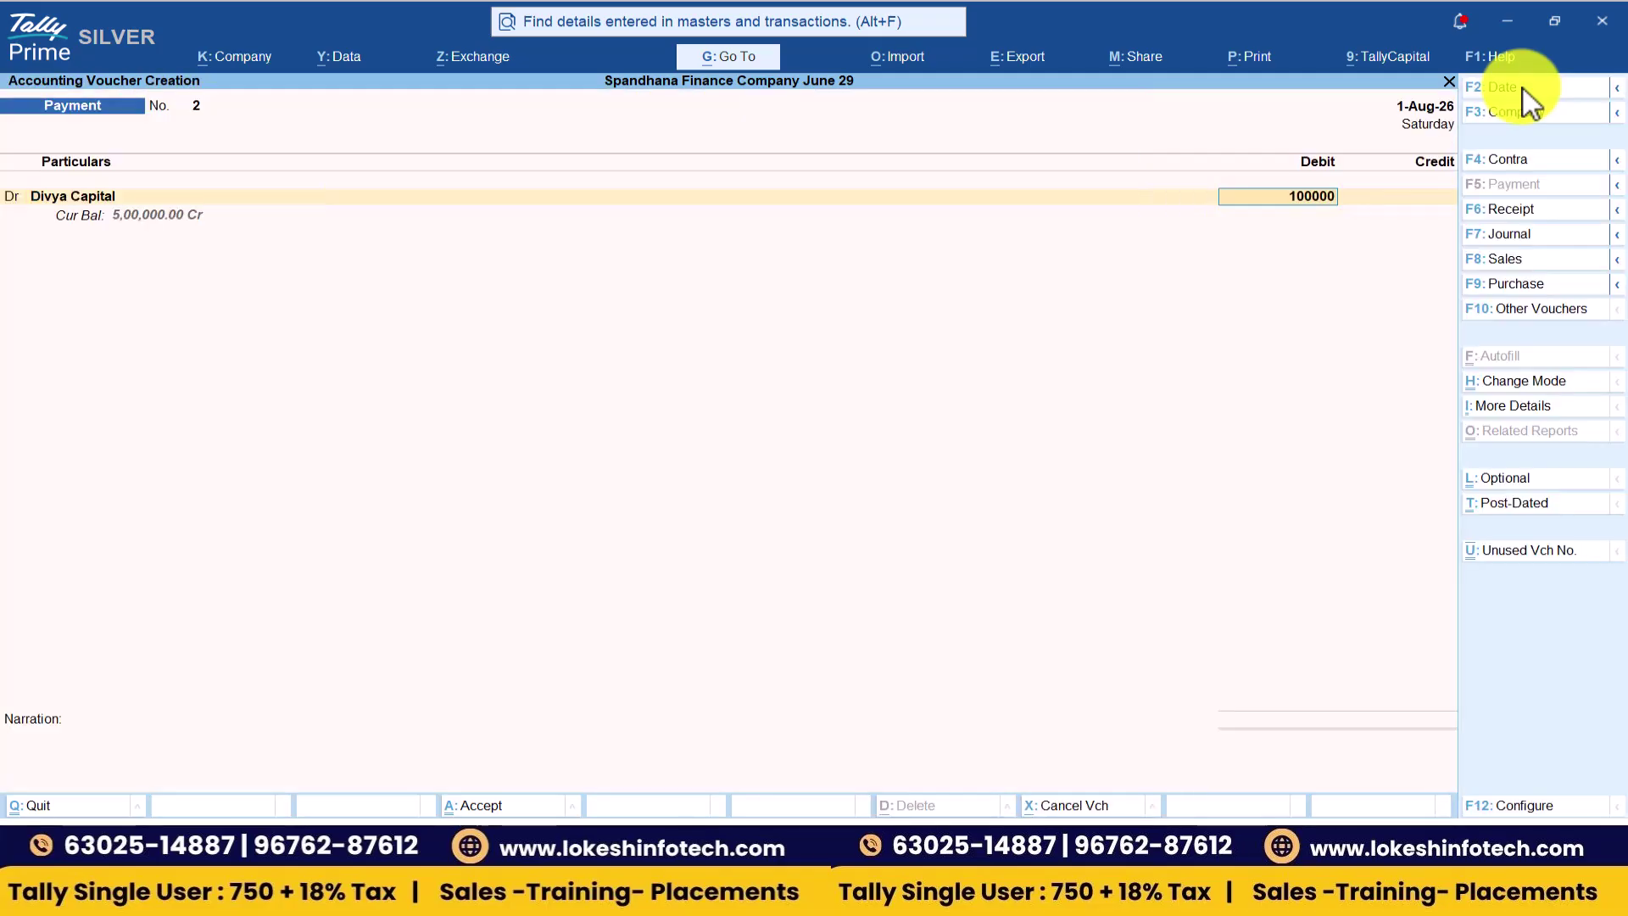
key(Return)
key(Return)
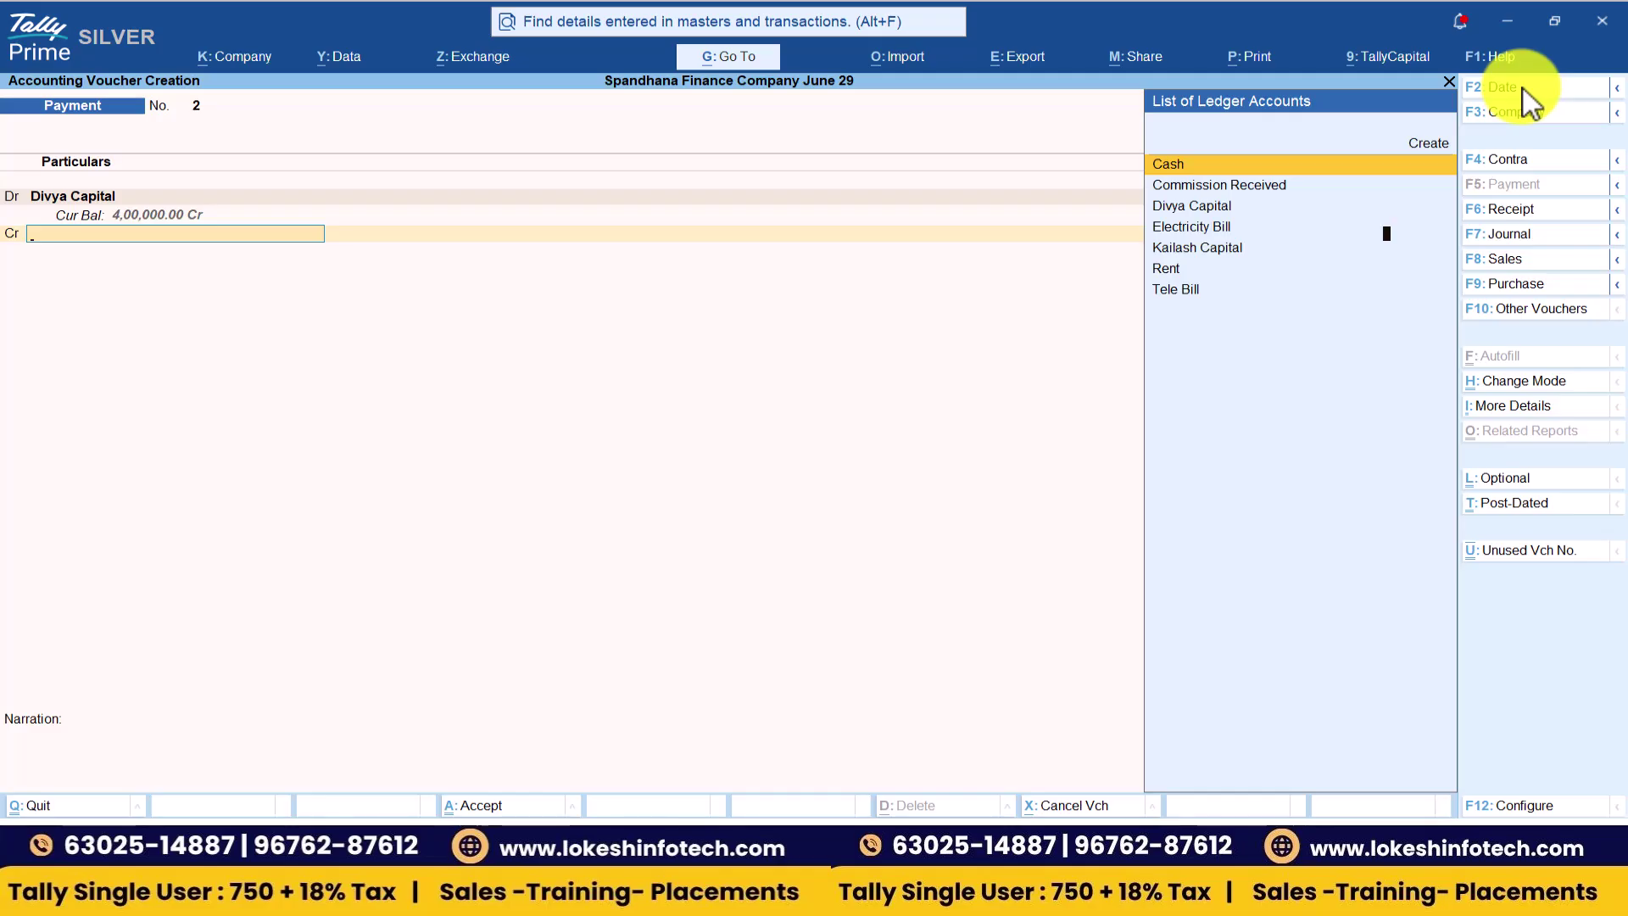
key(Return)
key(Return)
key(Return)
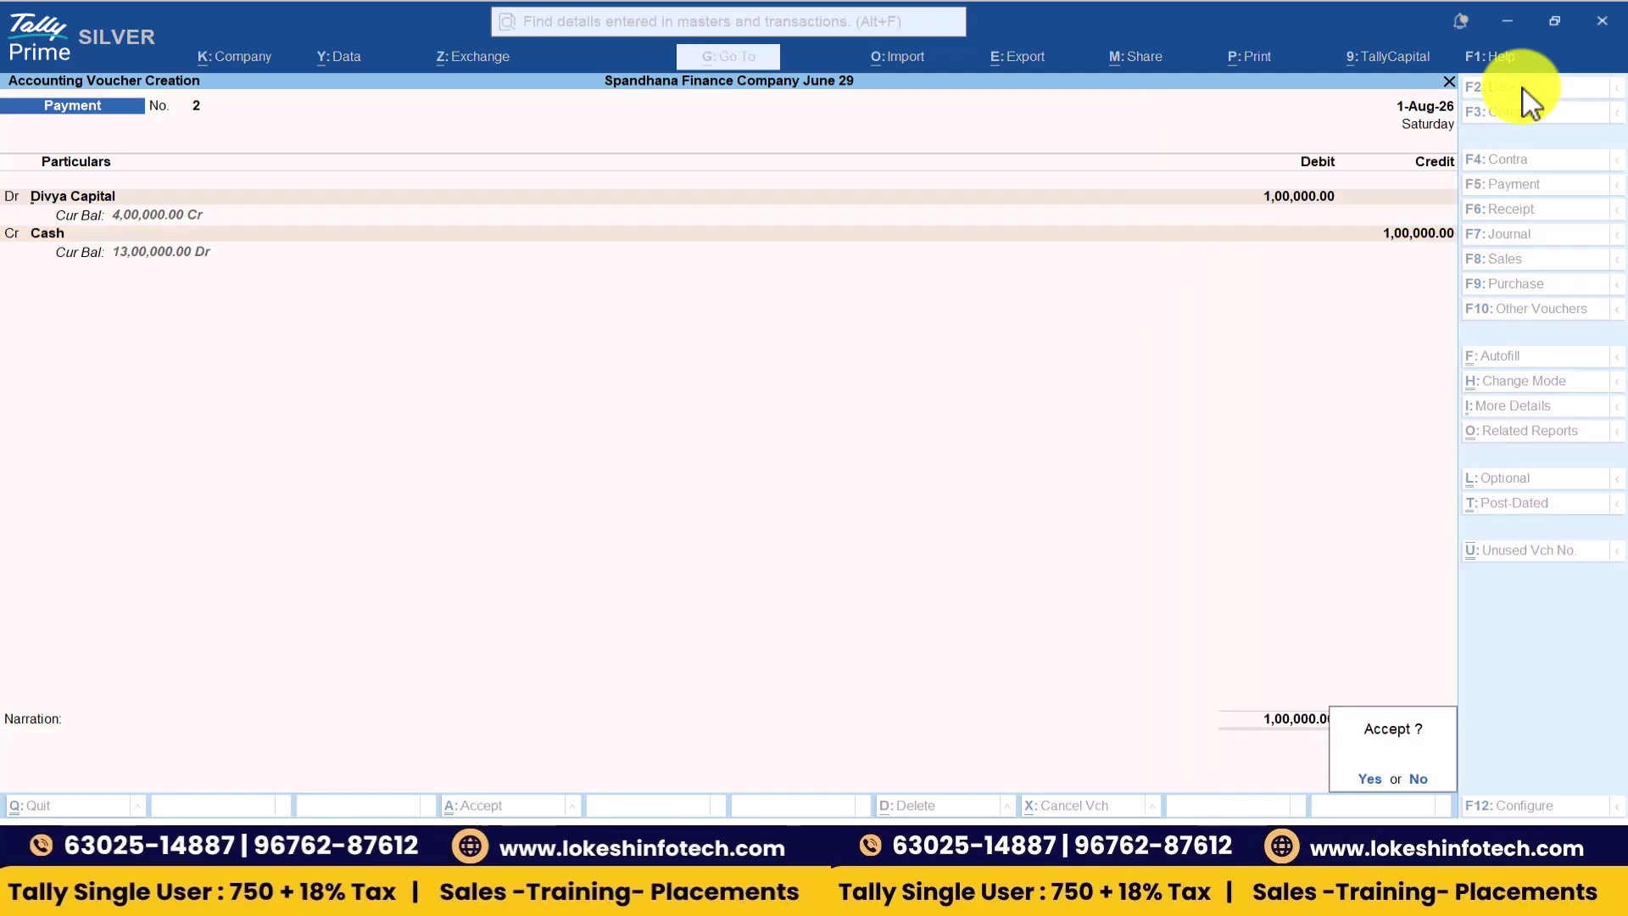
key(Return)
key(alt+Tab)
key(Down)
key(Down)
key(Down)
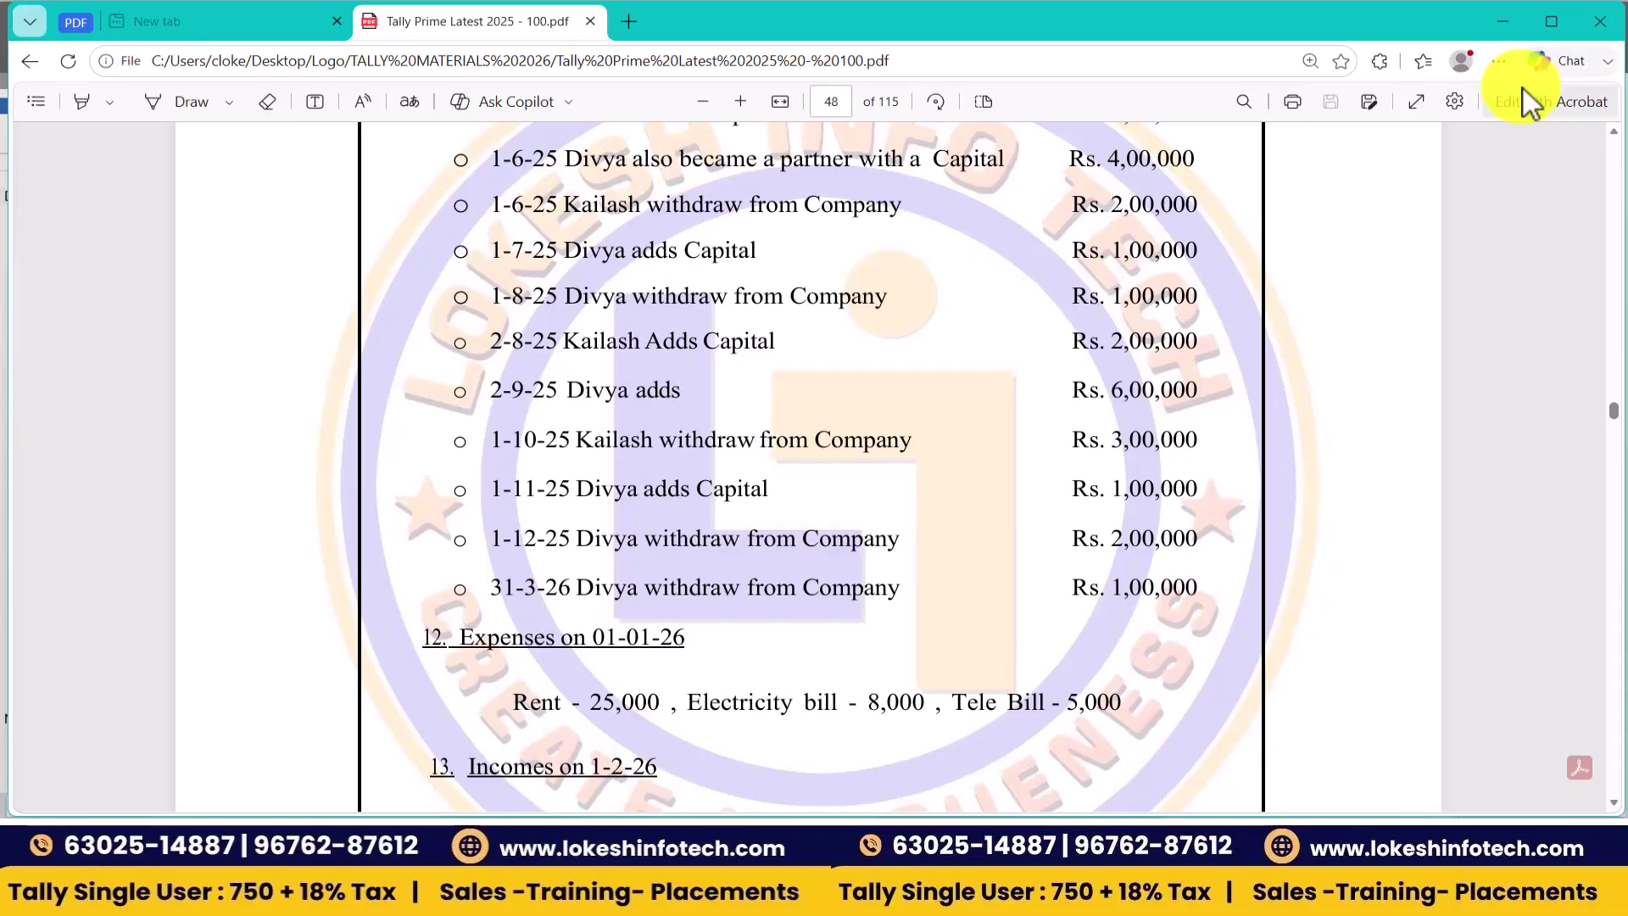
key(alt+Tab)
- Record a 2-Aug-26 receipt crediting Kailash Capital 2,00,000 with Cash debited
click(1531, 210)
click(1523, 90)
text(2-8)
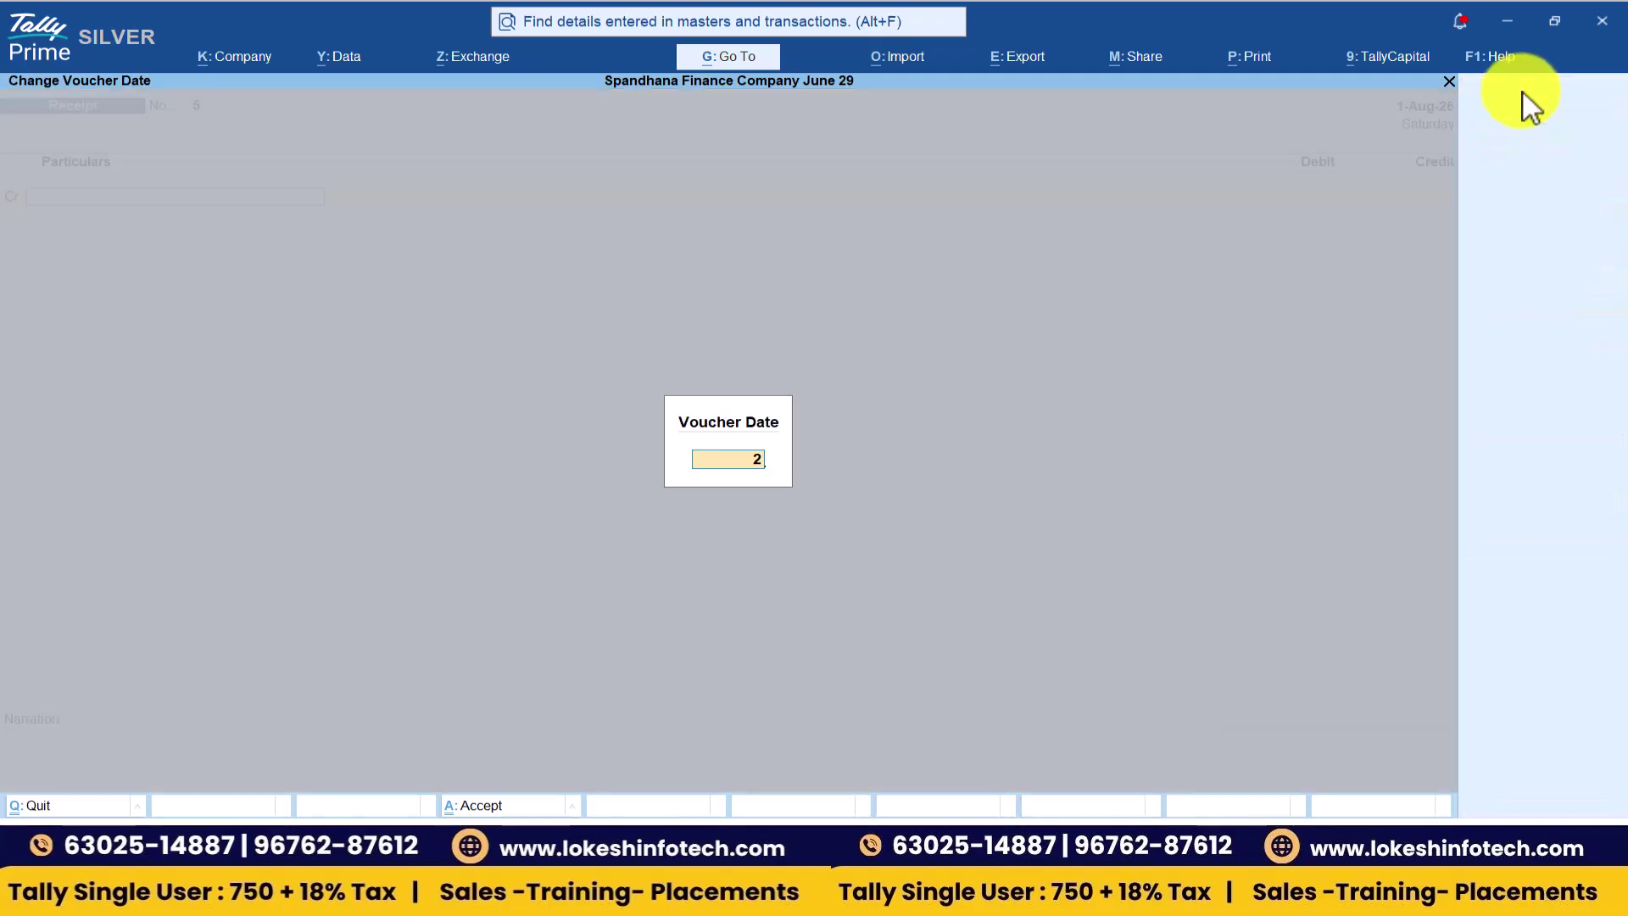
key(Return)
text(ka)
key(Return)
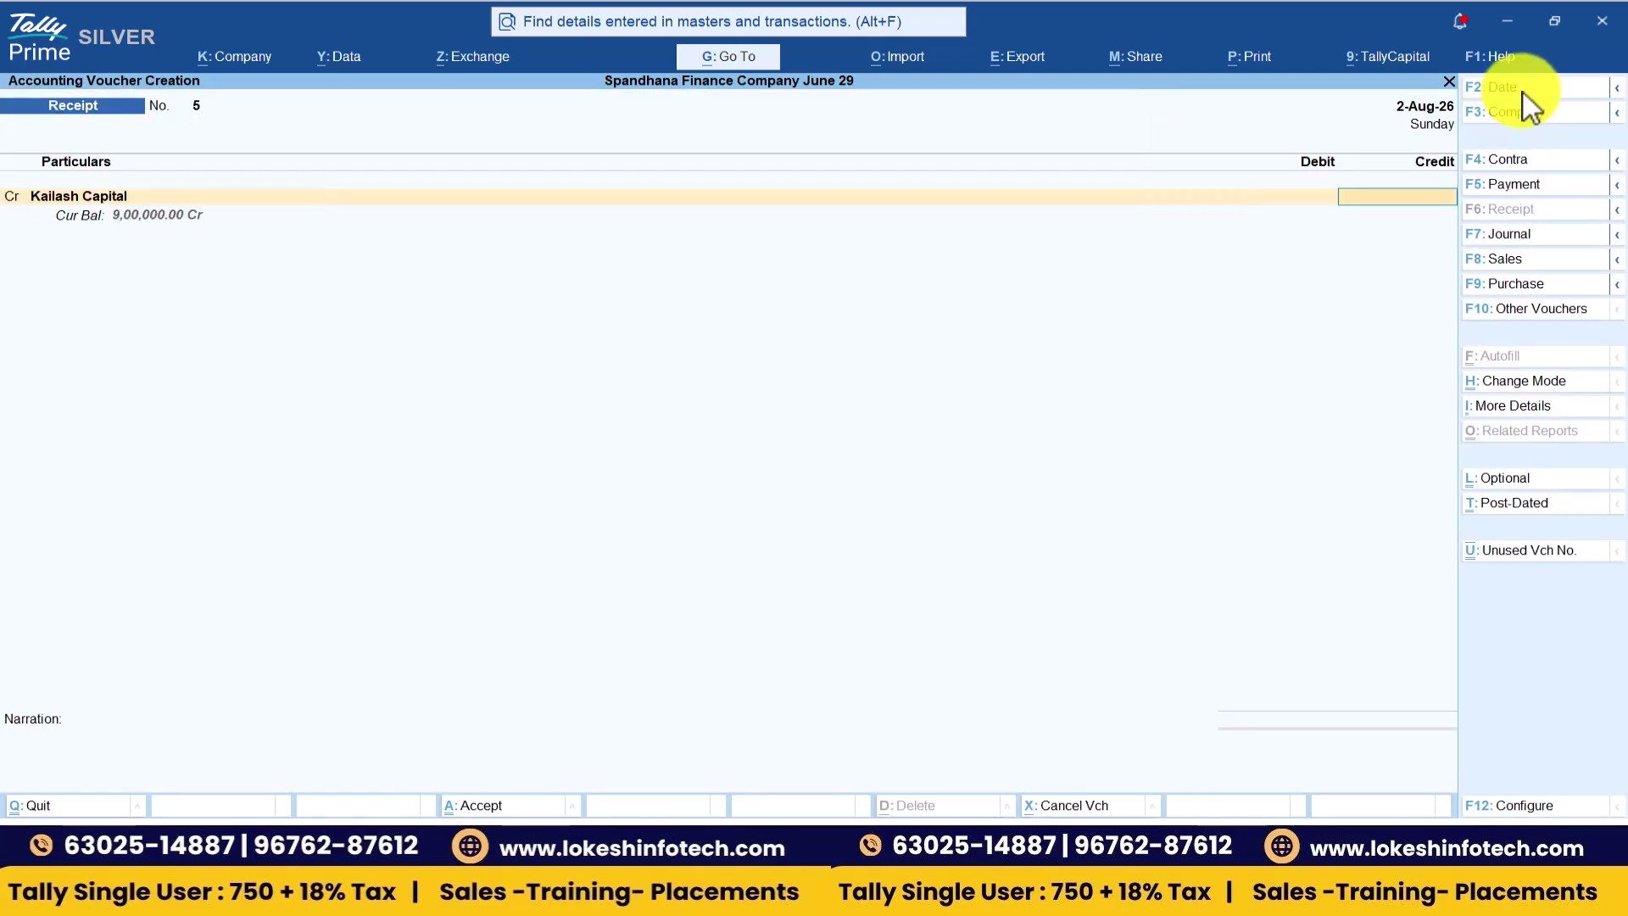
key(alt+Tab)
key(alt+Tab)
text(2,00,000)
key(Return)
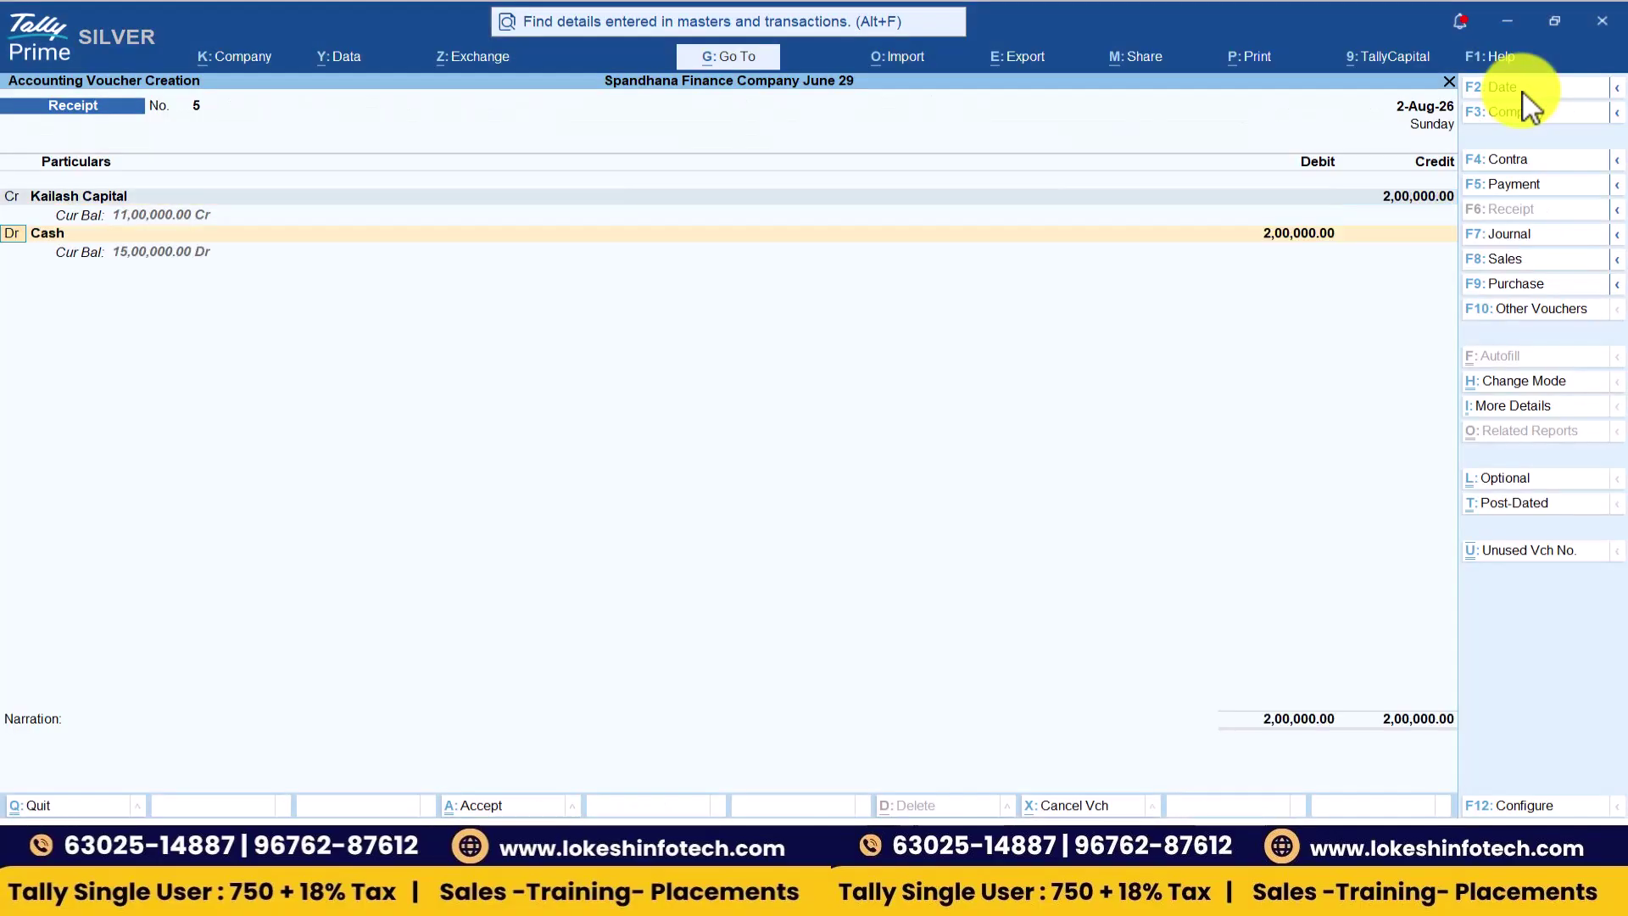
key(Return)
key(Return)
key(Return)
key(Return)
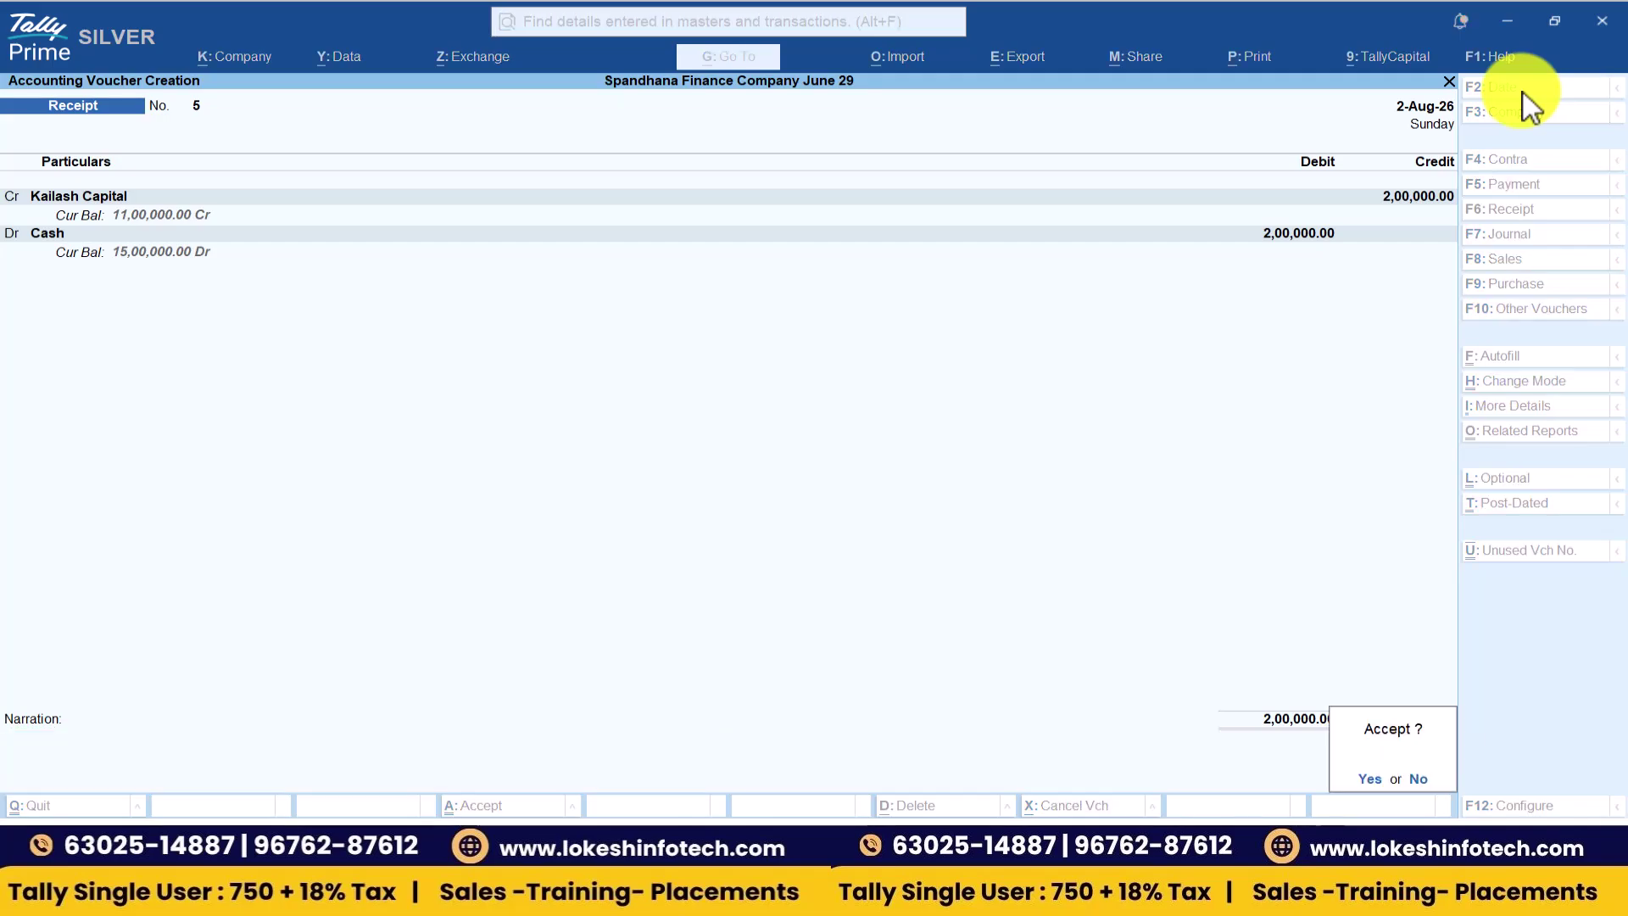
key(Return)
key(alt+Tab)
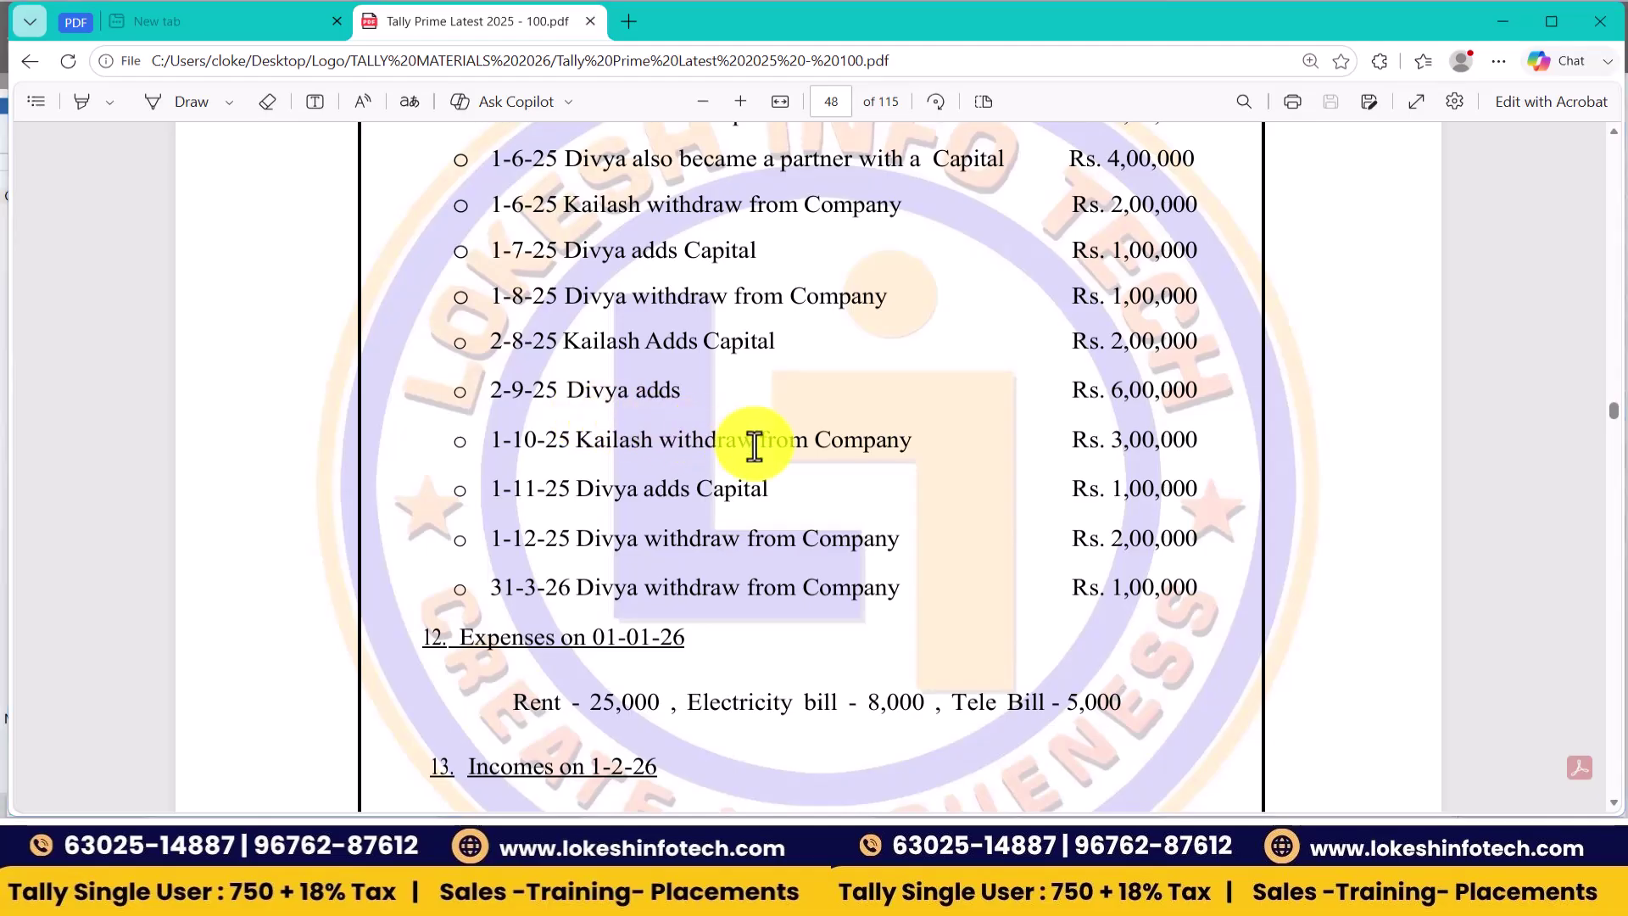
- Record a 2-Sep-26 receipt crediting Divya Capital 6,00,000 with Cash debited
key(alt+Tab)
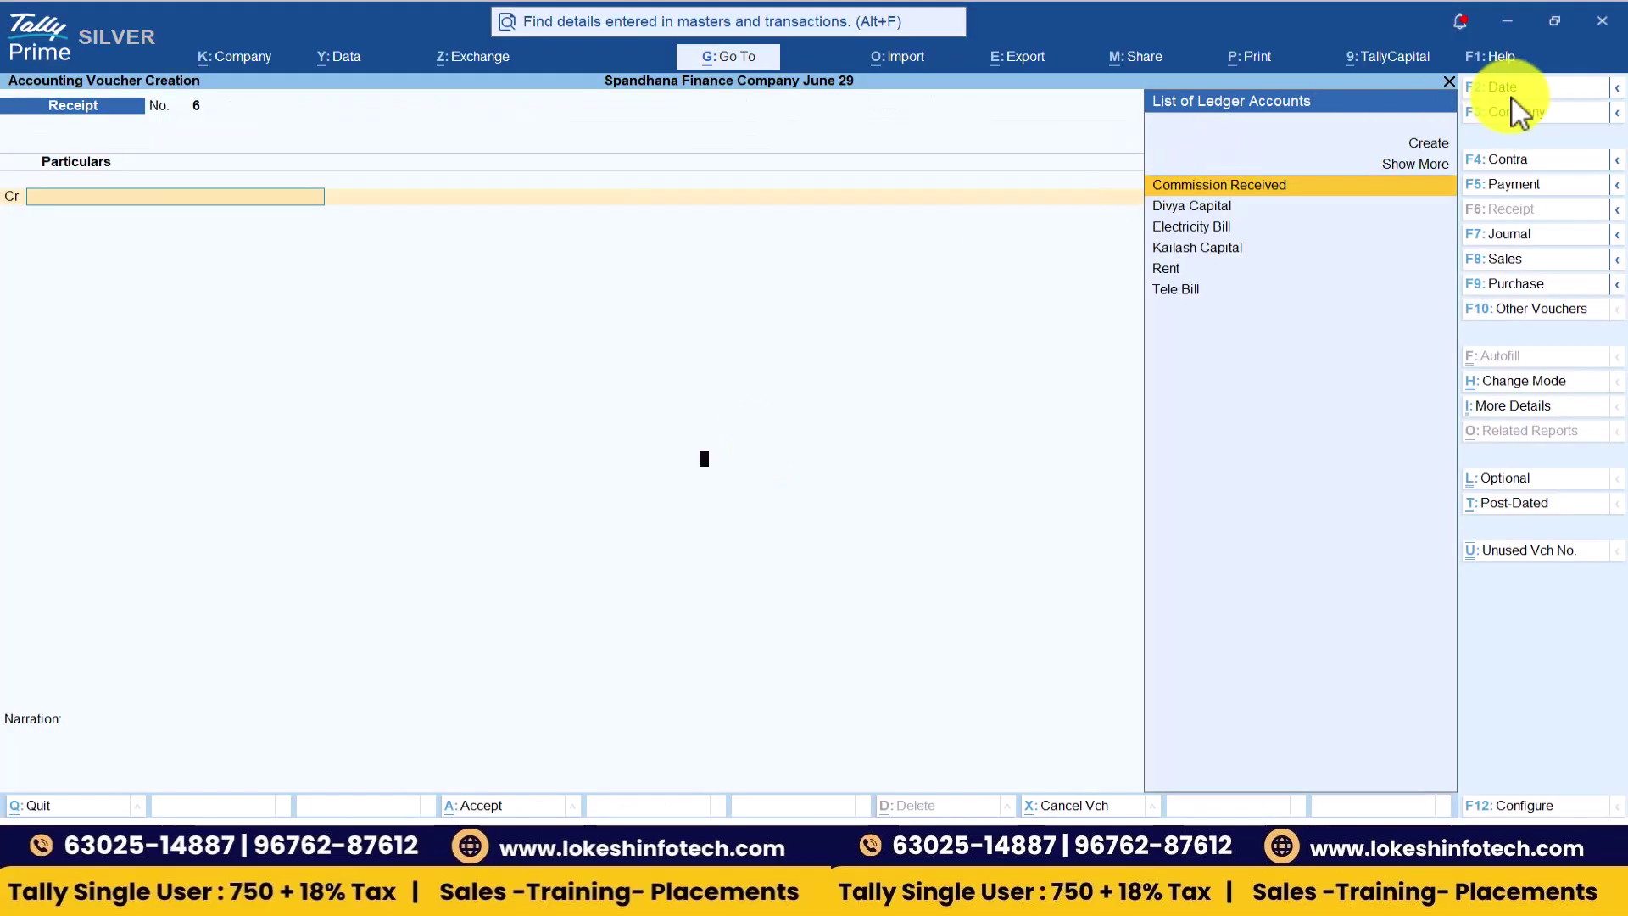
click(1512, 91)
text(2-9)
key(Return)
text(D)
key(Return)
text(600000)
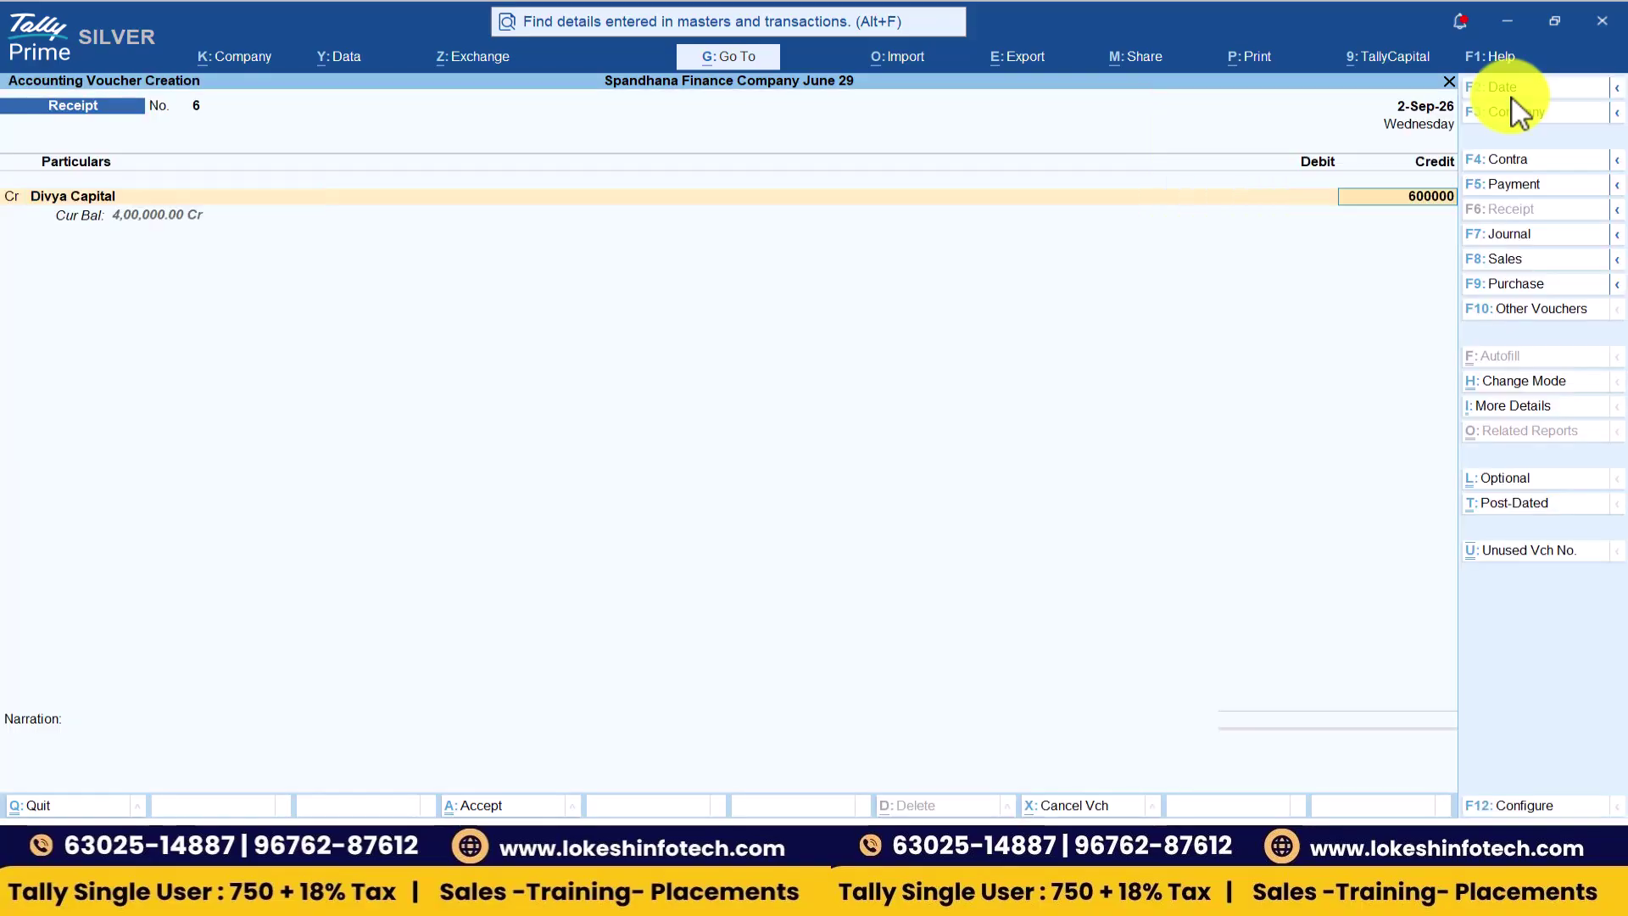
key(Return)
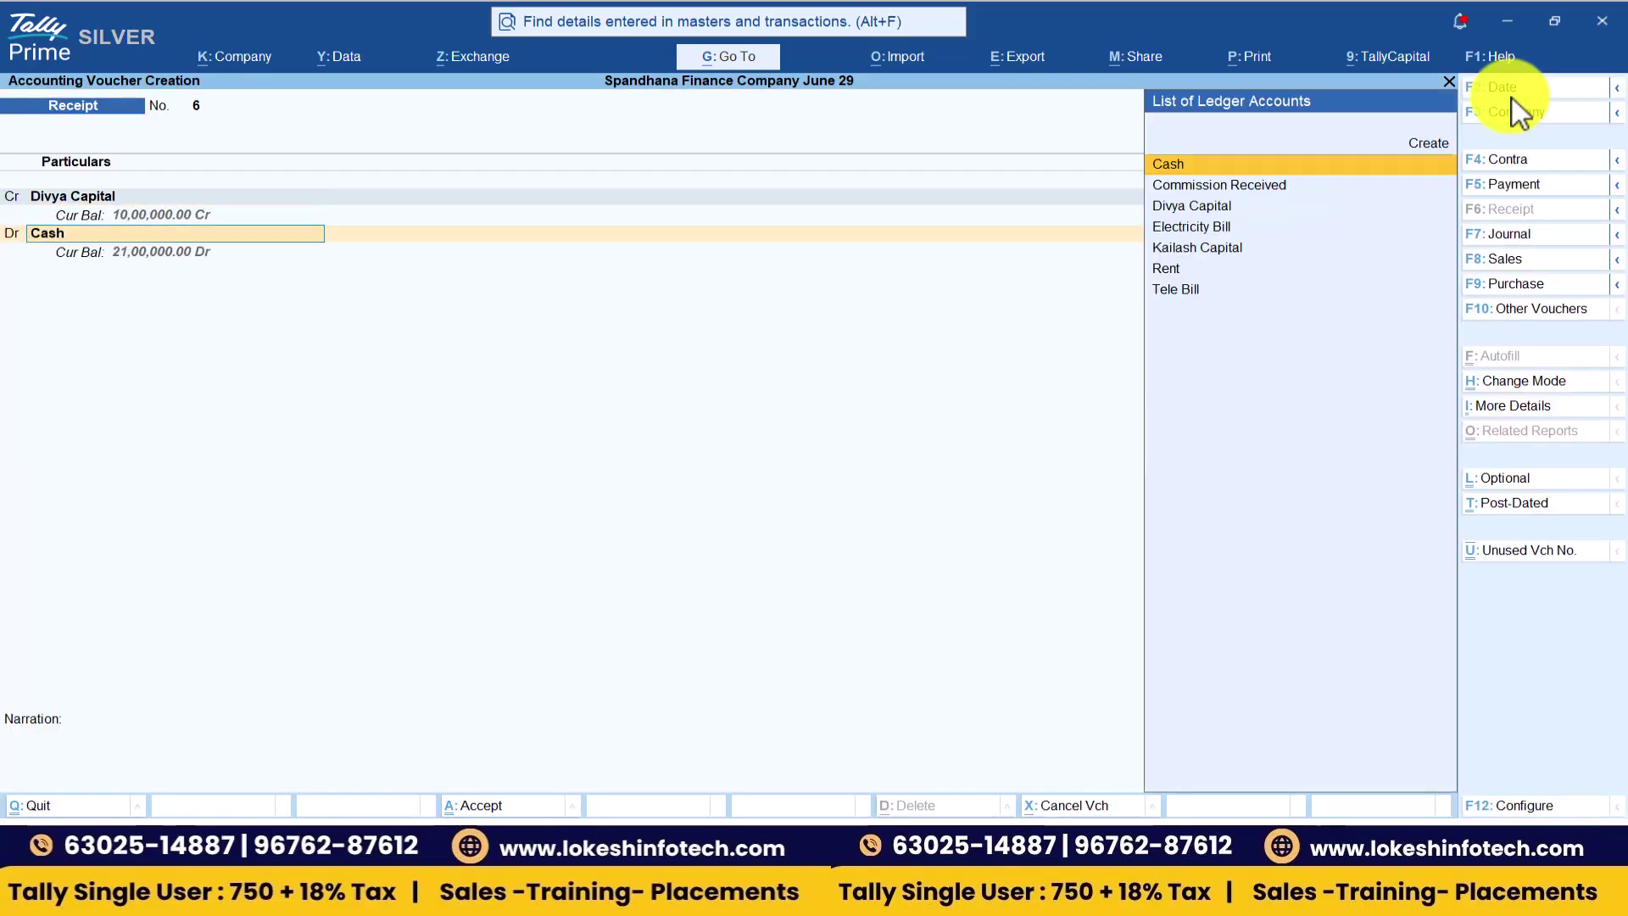
key(Return)
key(Return)
key(Return)
key(Return)
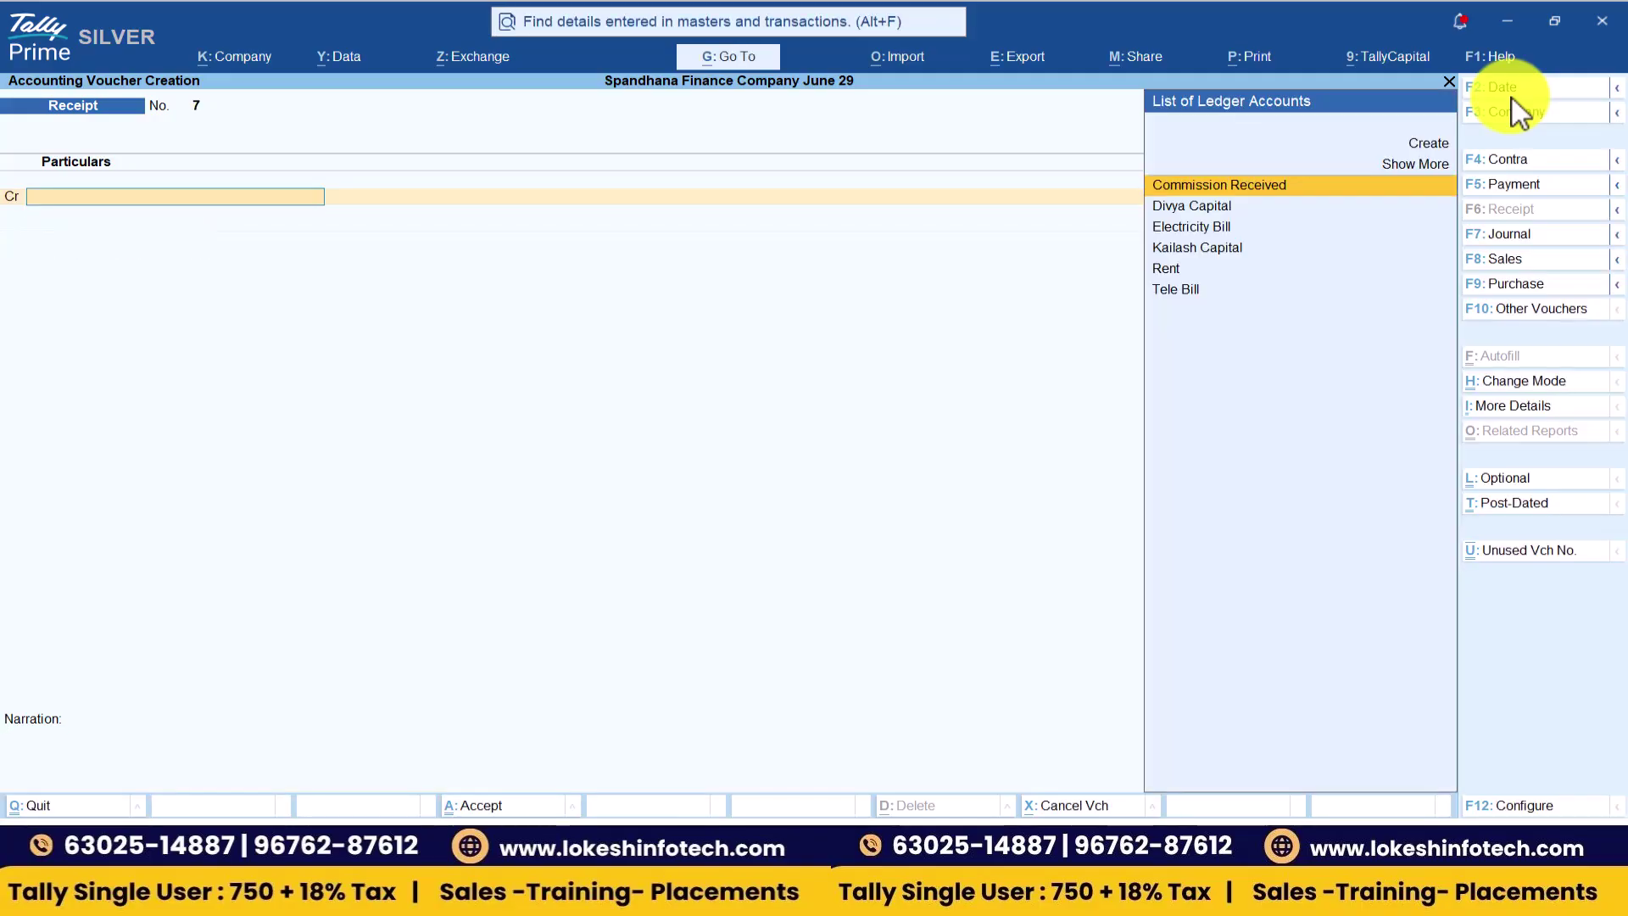
key(alt+Tab)
scroll(1518, 110, down, 2)
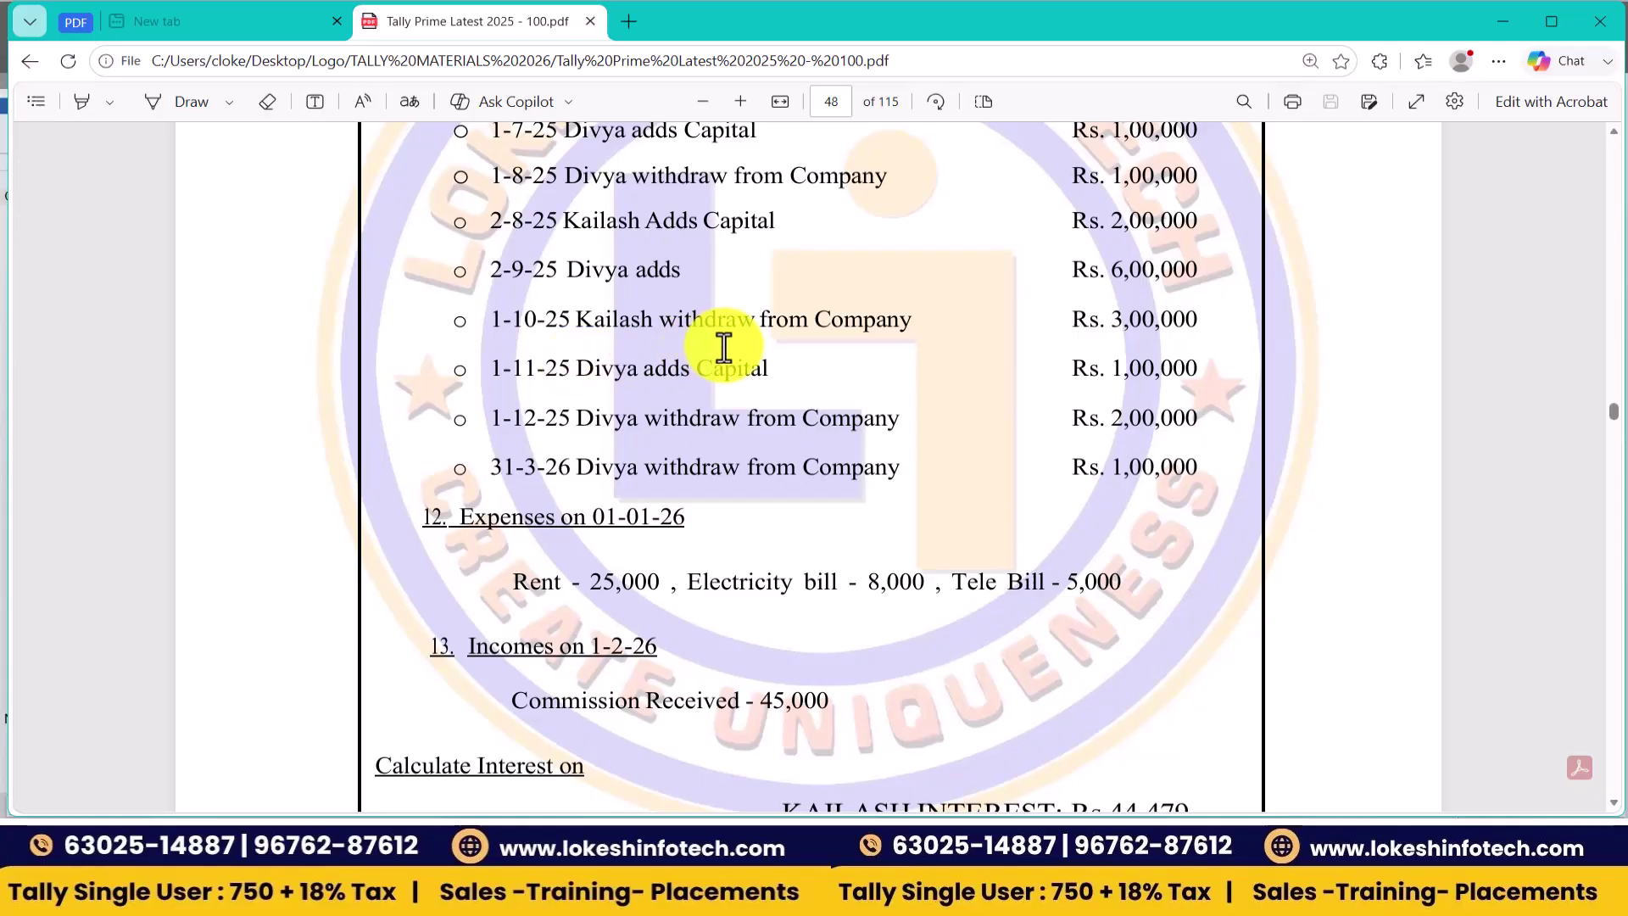
- Record a 1-Oct-26 payment debiting Kailash Capital 3,00,000 against Cash
key(alt+Tab)
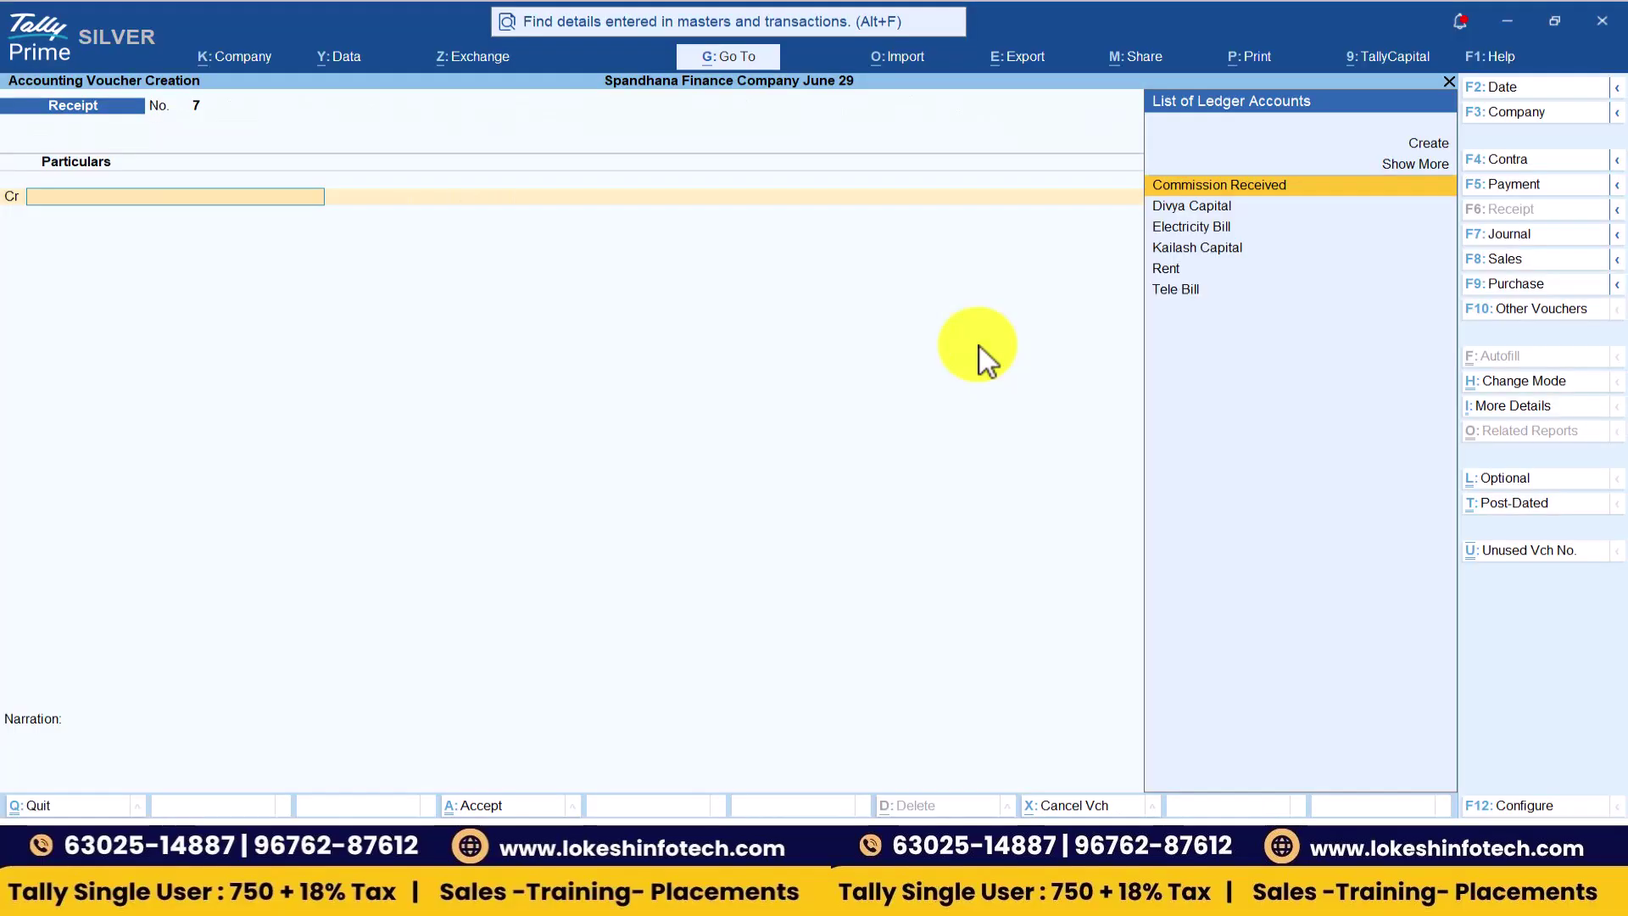
click(1544, 186)
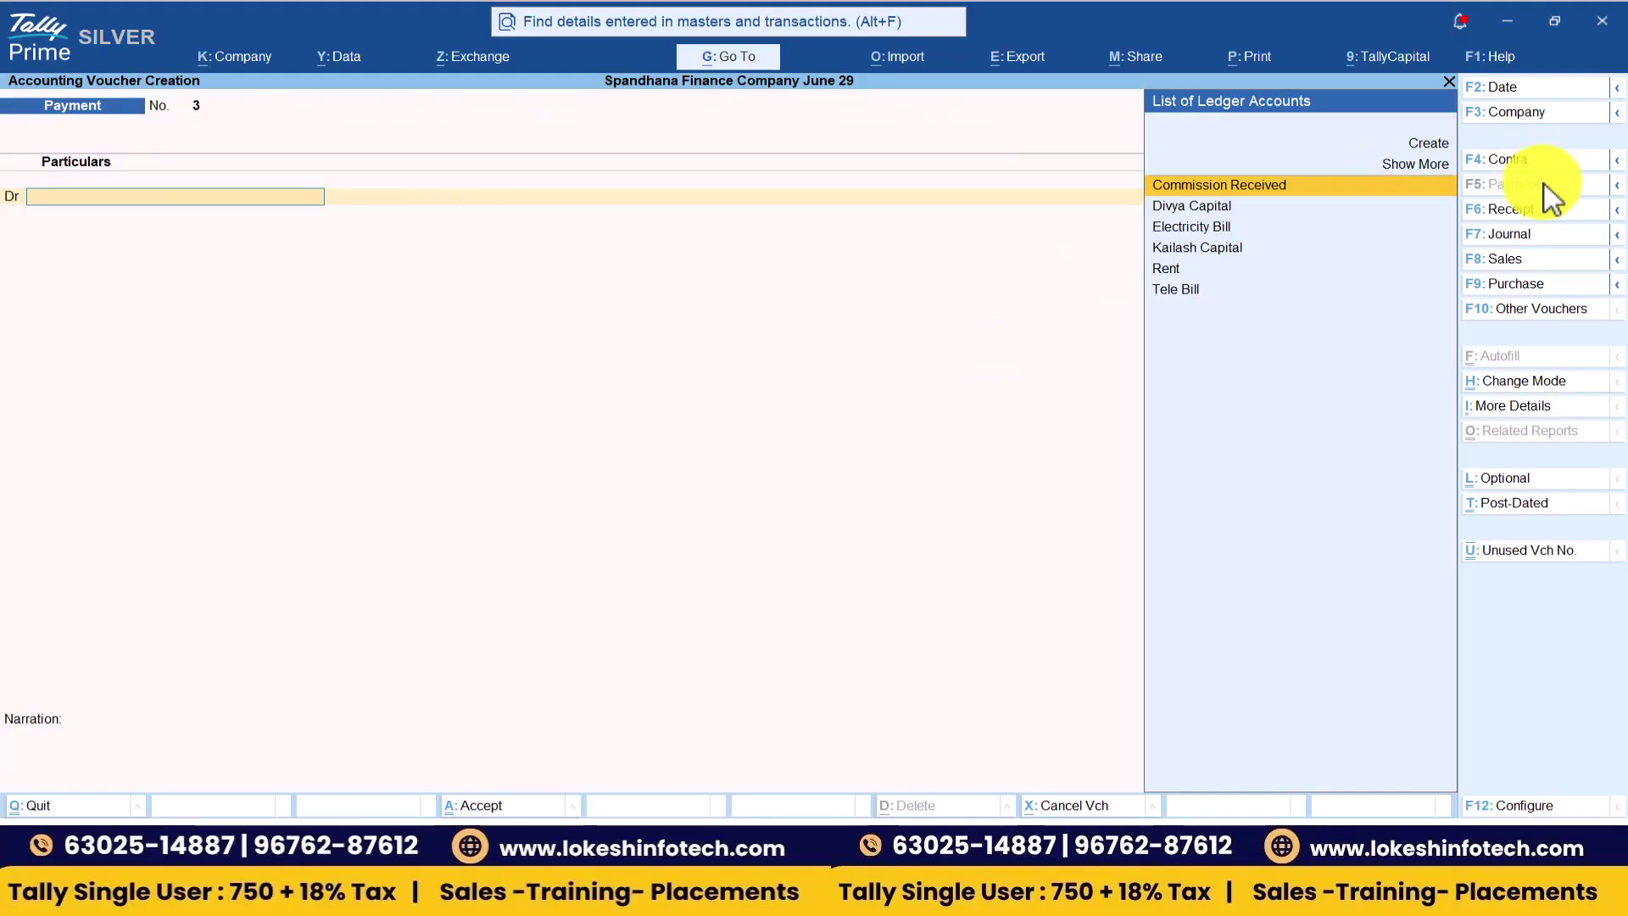
click(1522, 96)
text(1-10)
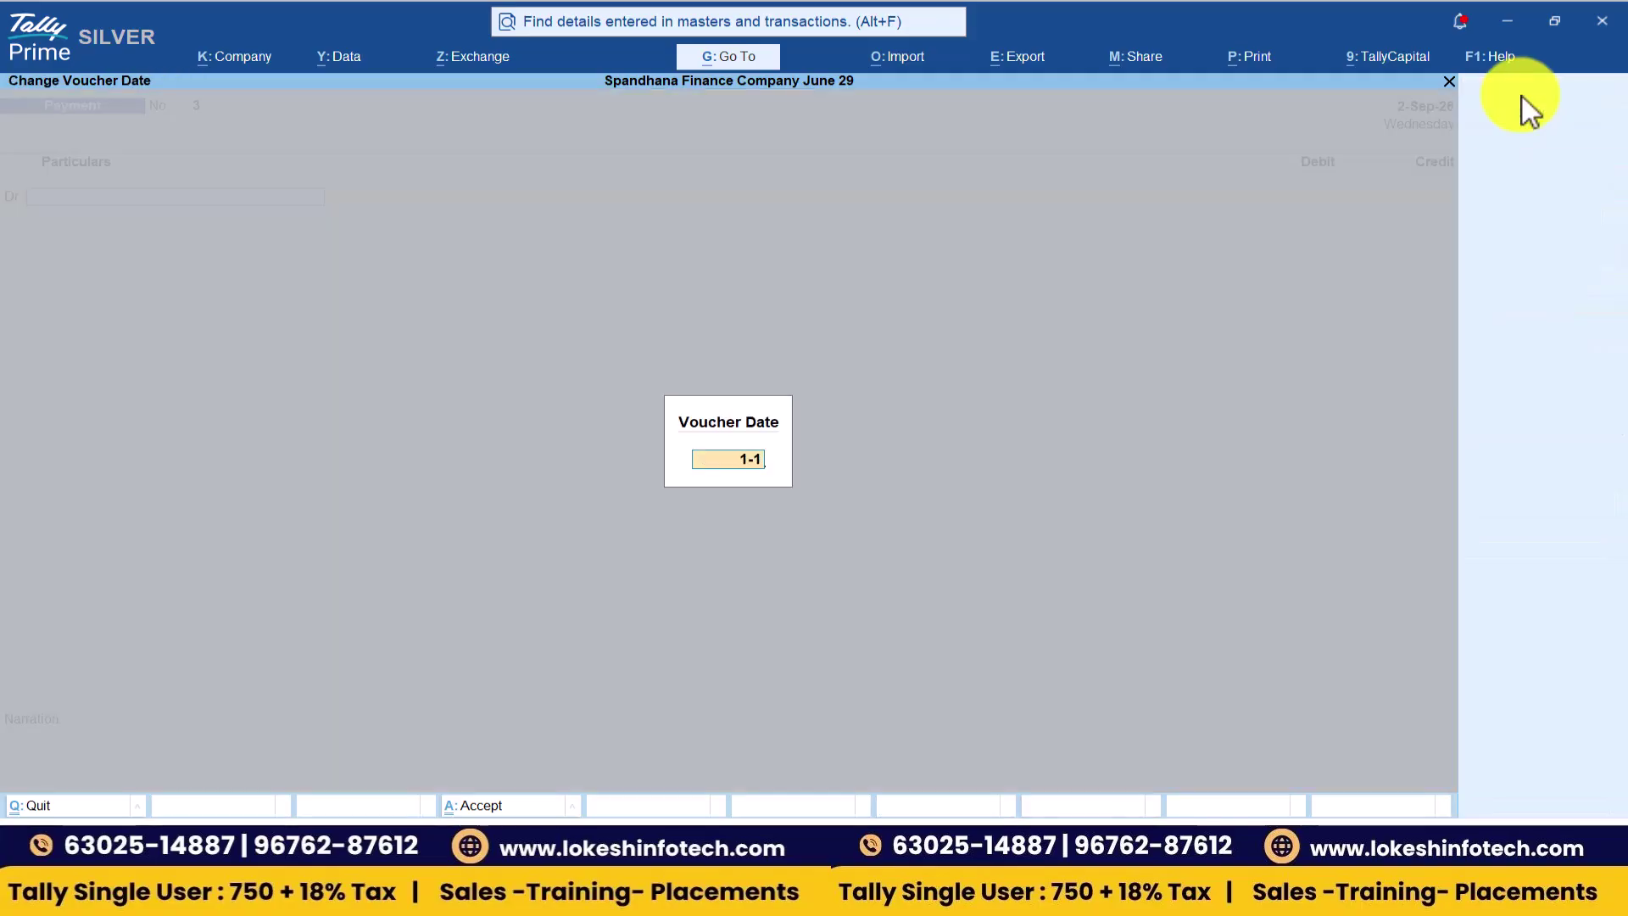
key(Return)
text(k)
key(Return)
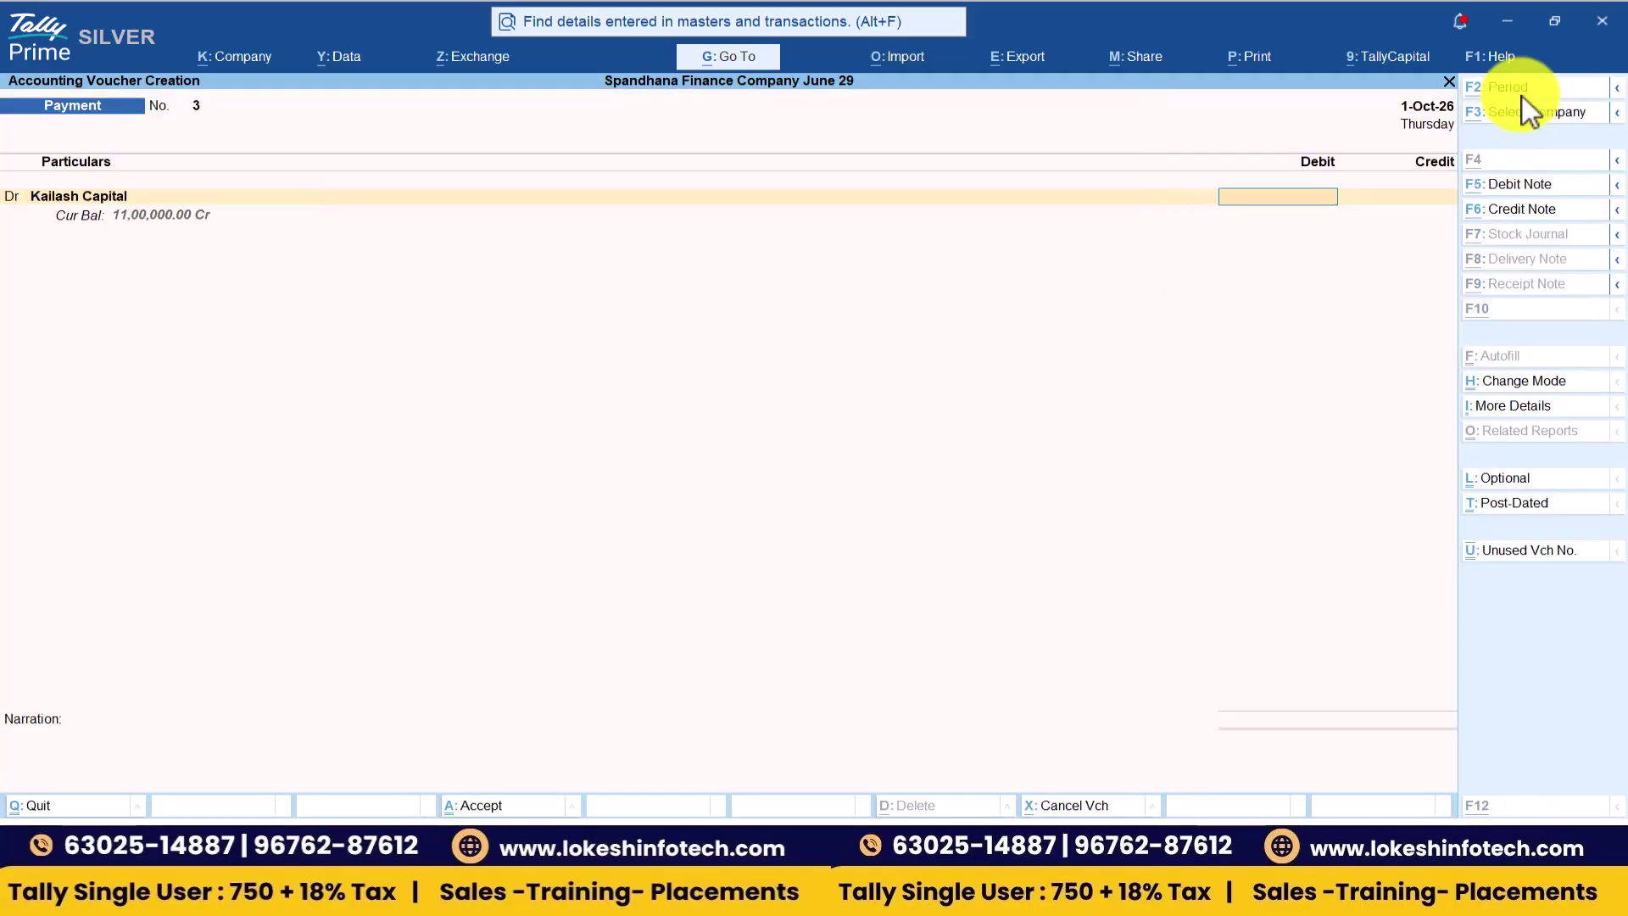
key(alt+Tab)
key(alt+Tab)
text(300000)
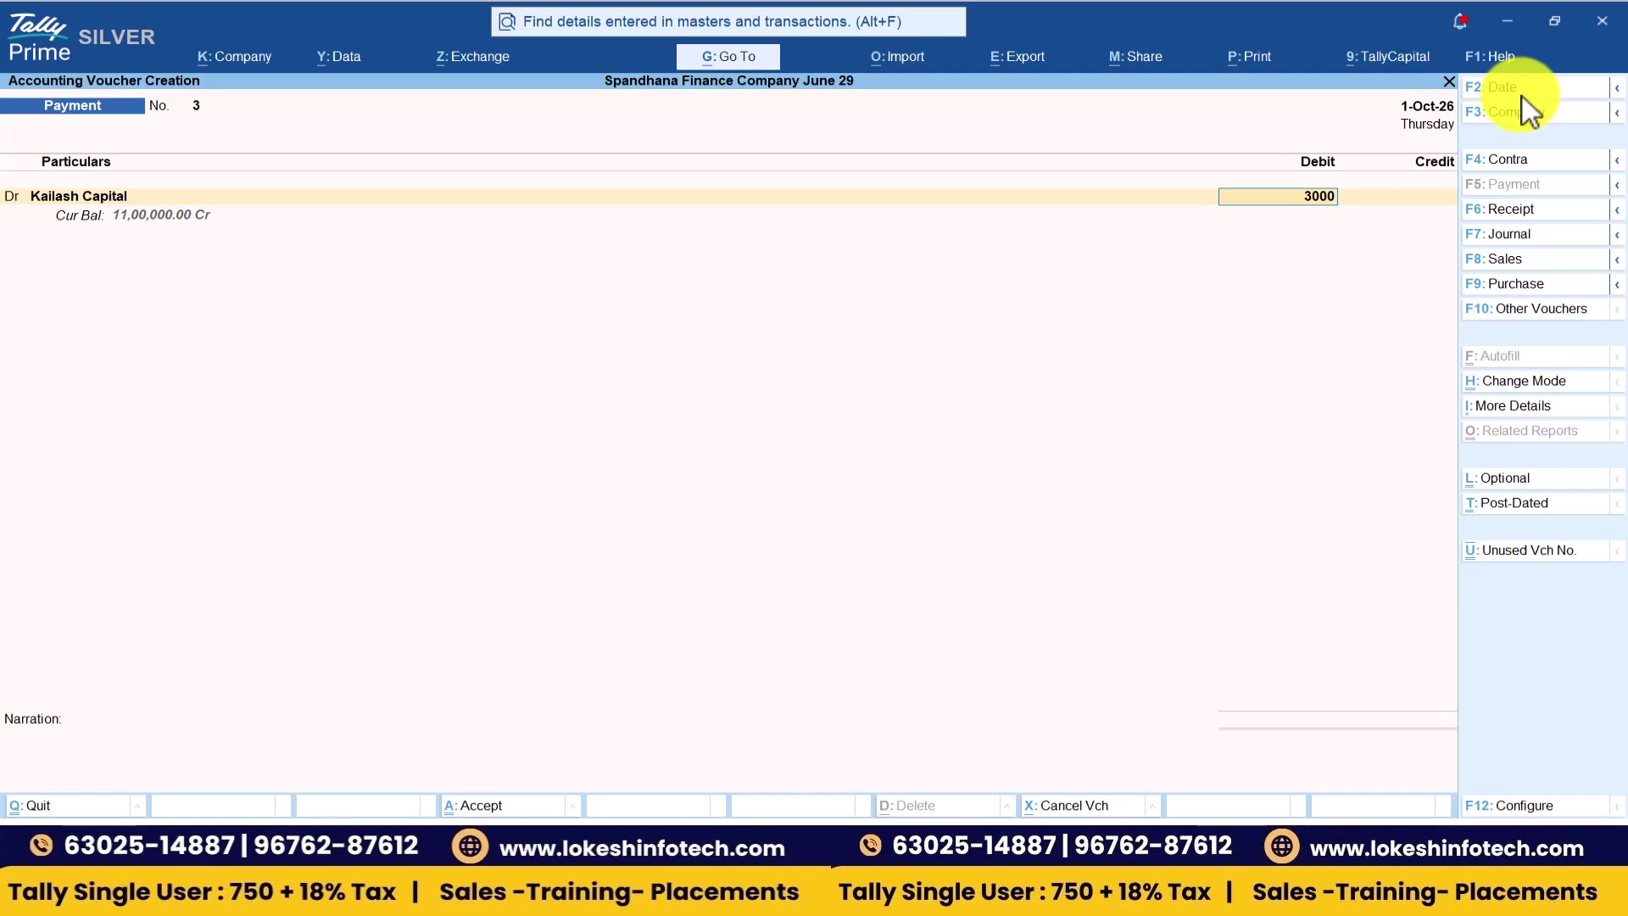
key(Return)
key(Return)
key(Return)
key(Return)
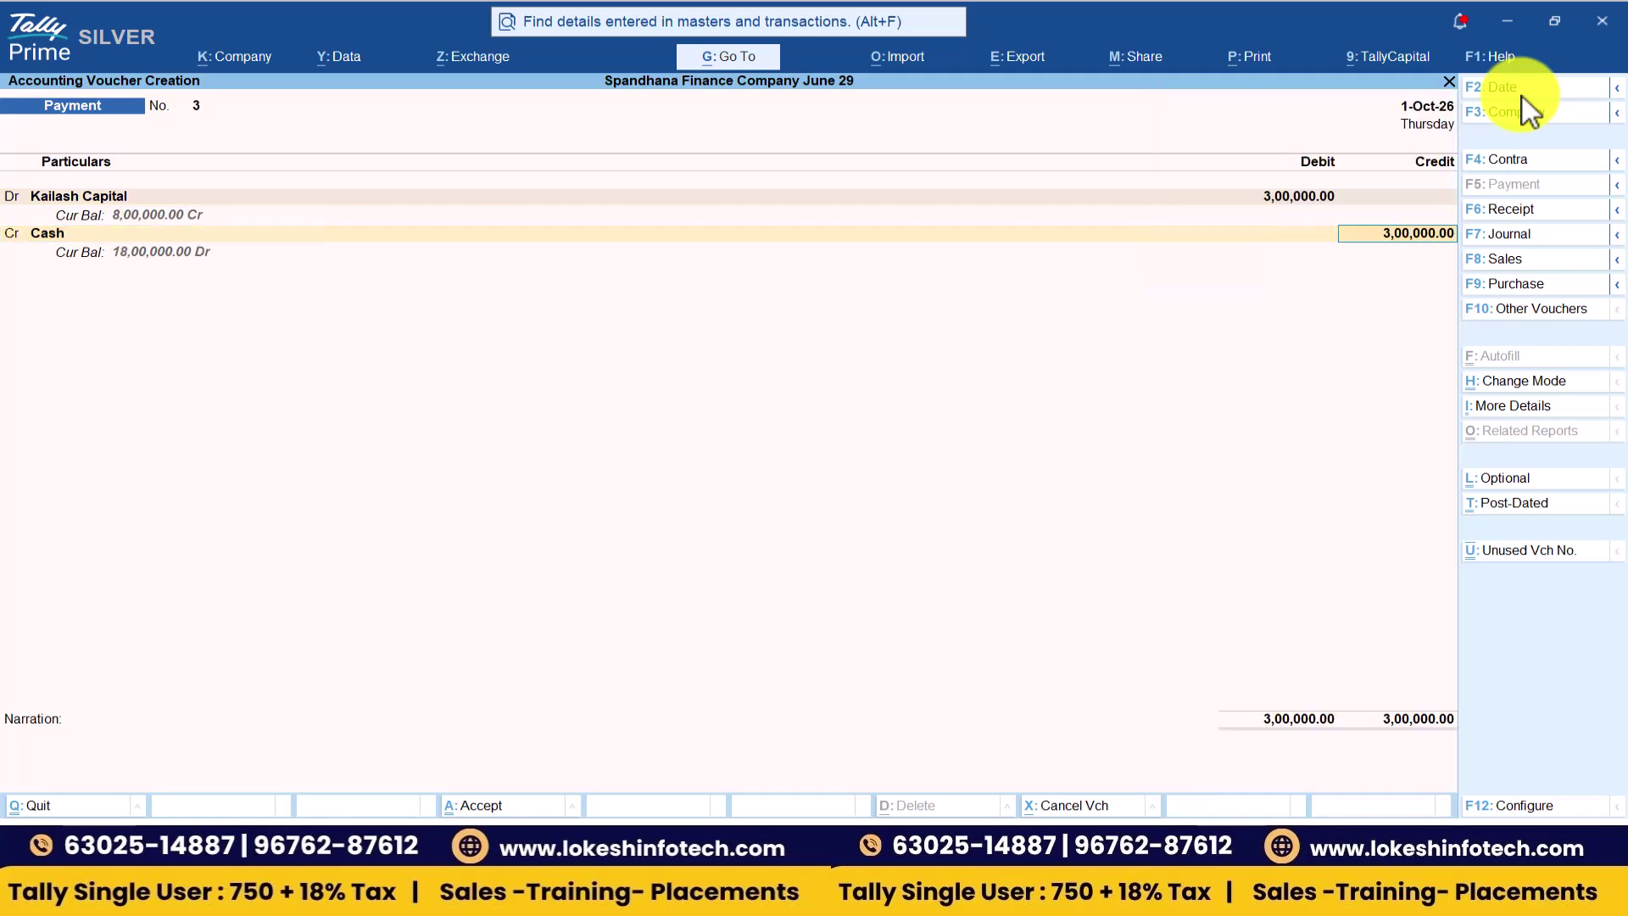
key(Return)
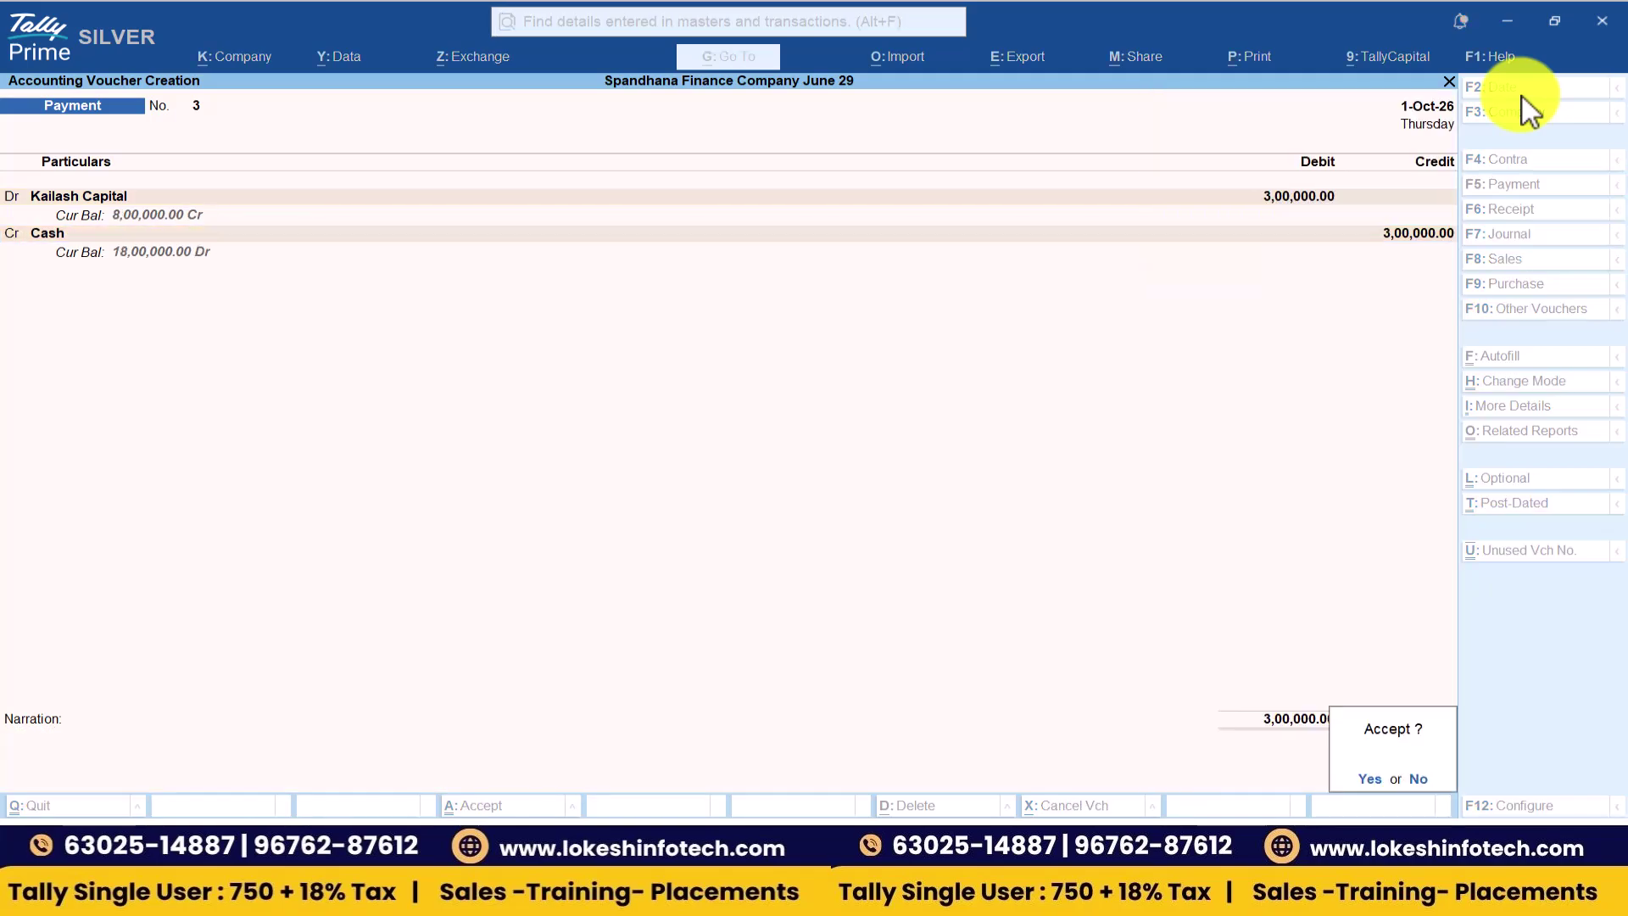
key(Return)
key(alt+Tab)
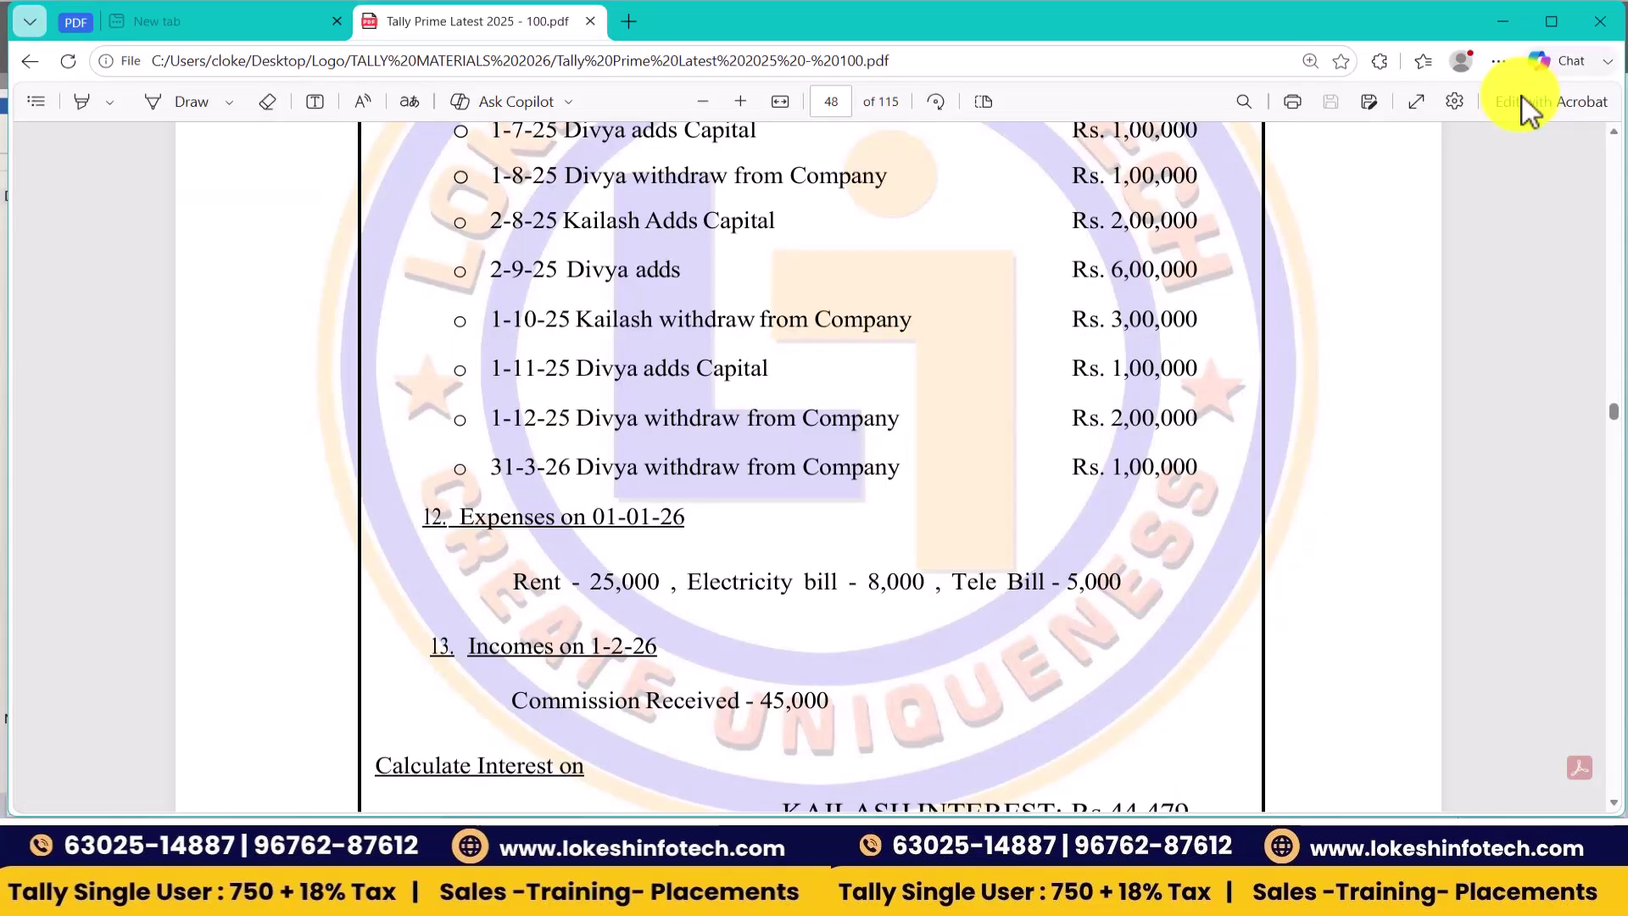
- Record a 1-Nov-26 receipt crediting Divya Capital 1,00,000 into Cash
key(alt+Tab)
click(1524, 215)
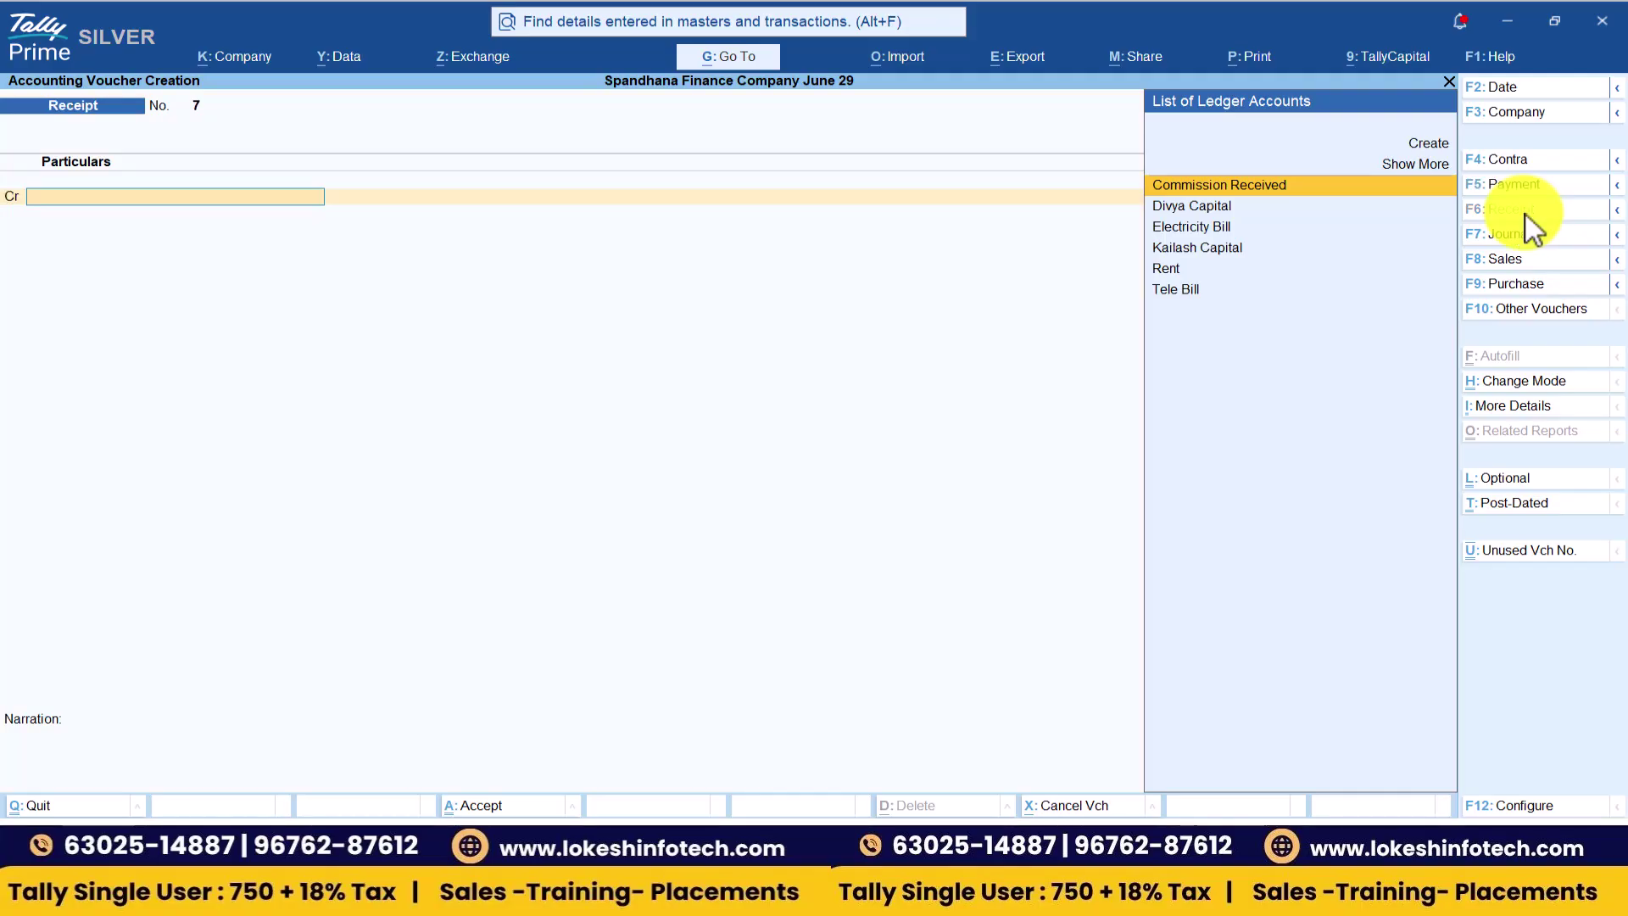
click(1508, 89)
text(1-11)
key(Return)
text(D)
key(Return)
key(alt+Tab)
key(alt+Tab)
text(100000)
key(Return)
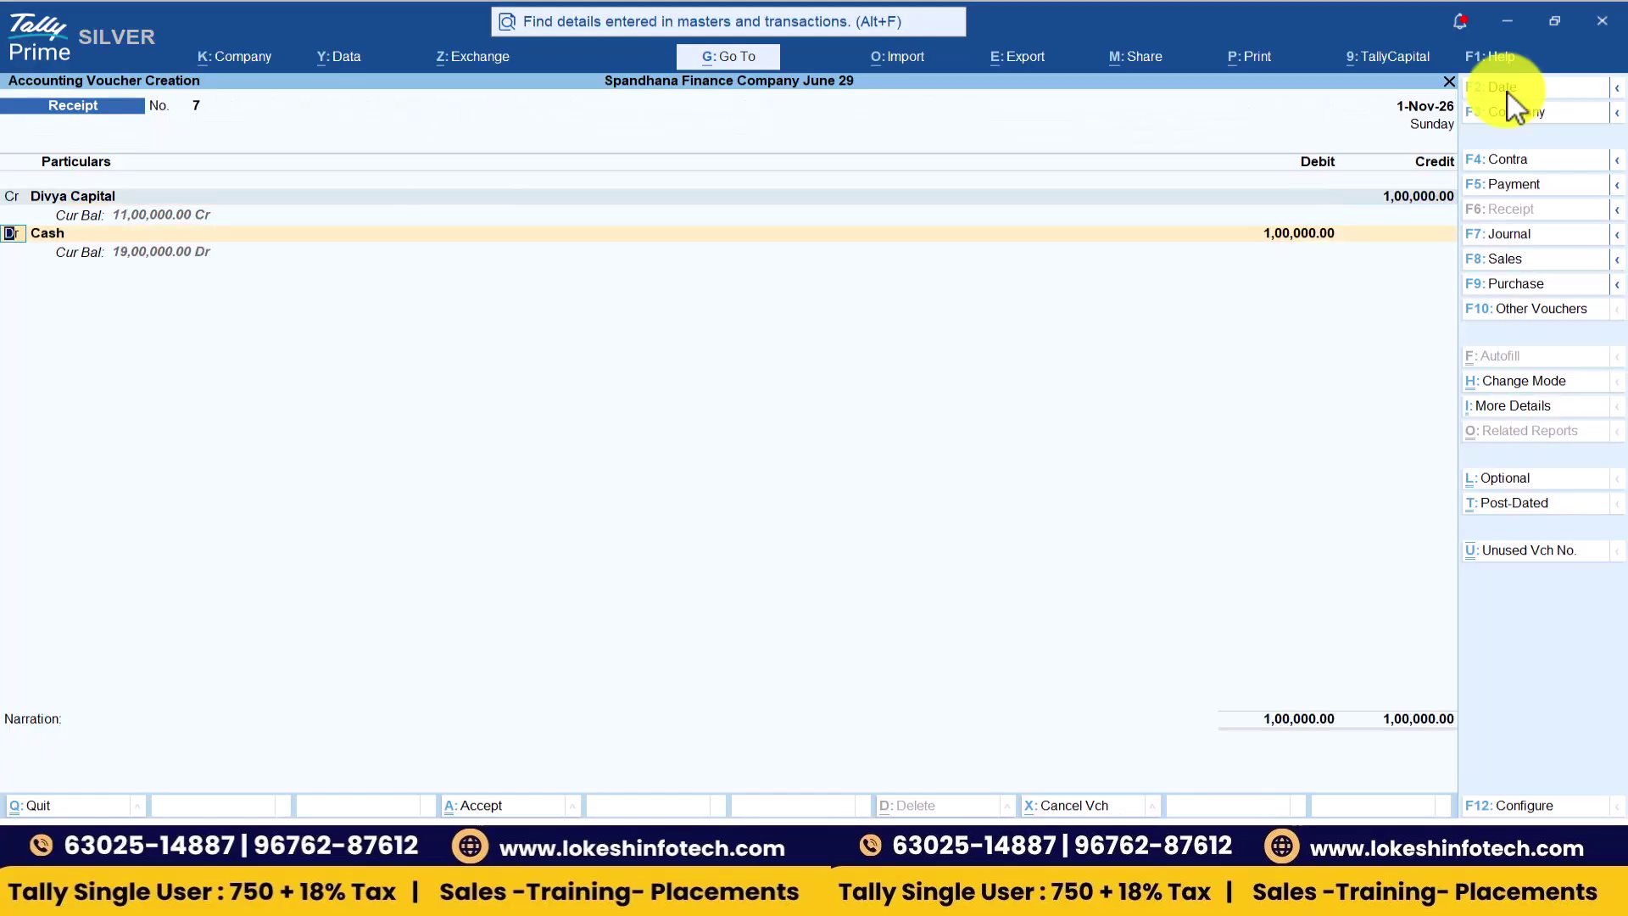
key(Return)
key(Return)
key(Return)
key(Return)
key(Return)
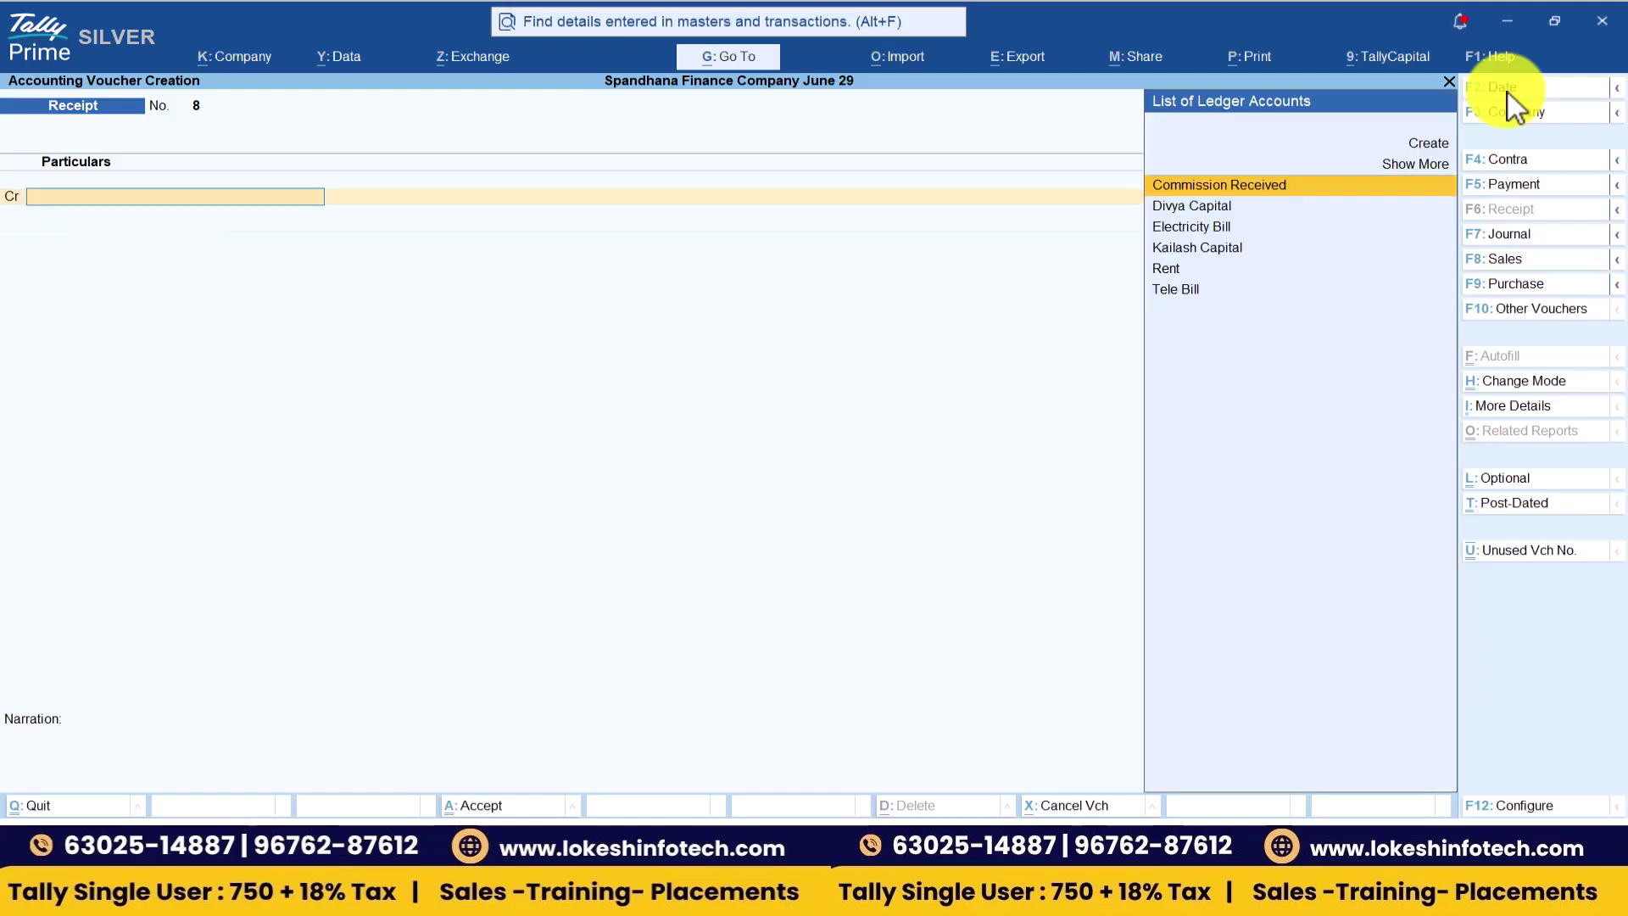
key(alt+Tab)
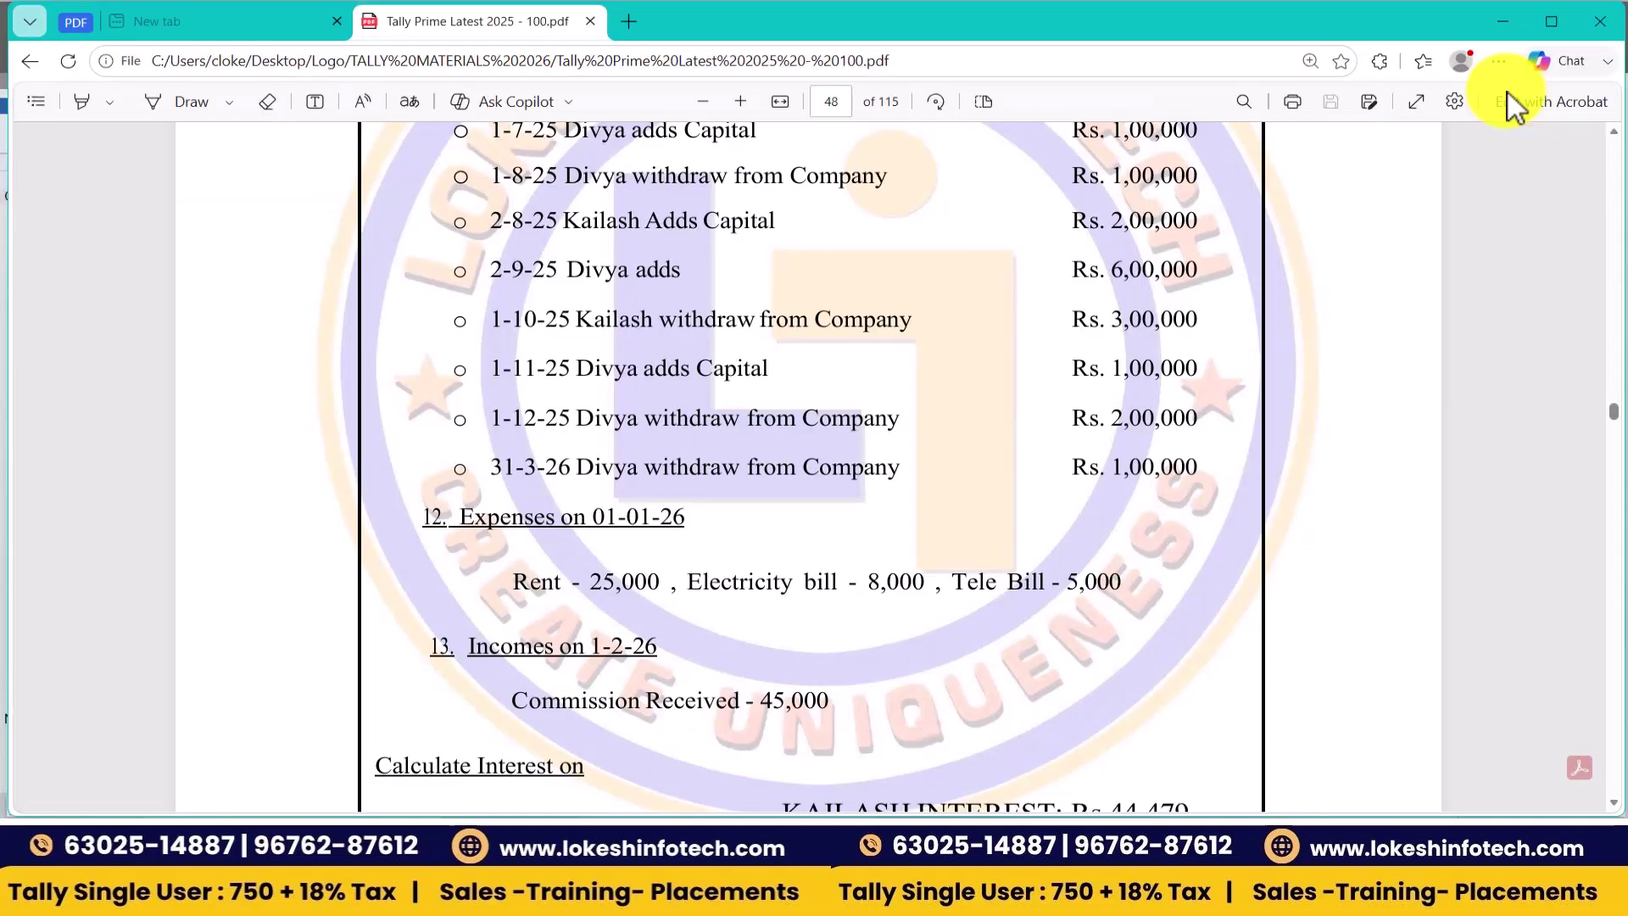
key(alt+Tab)
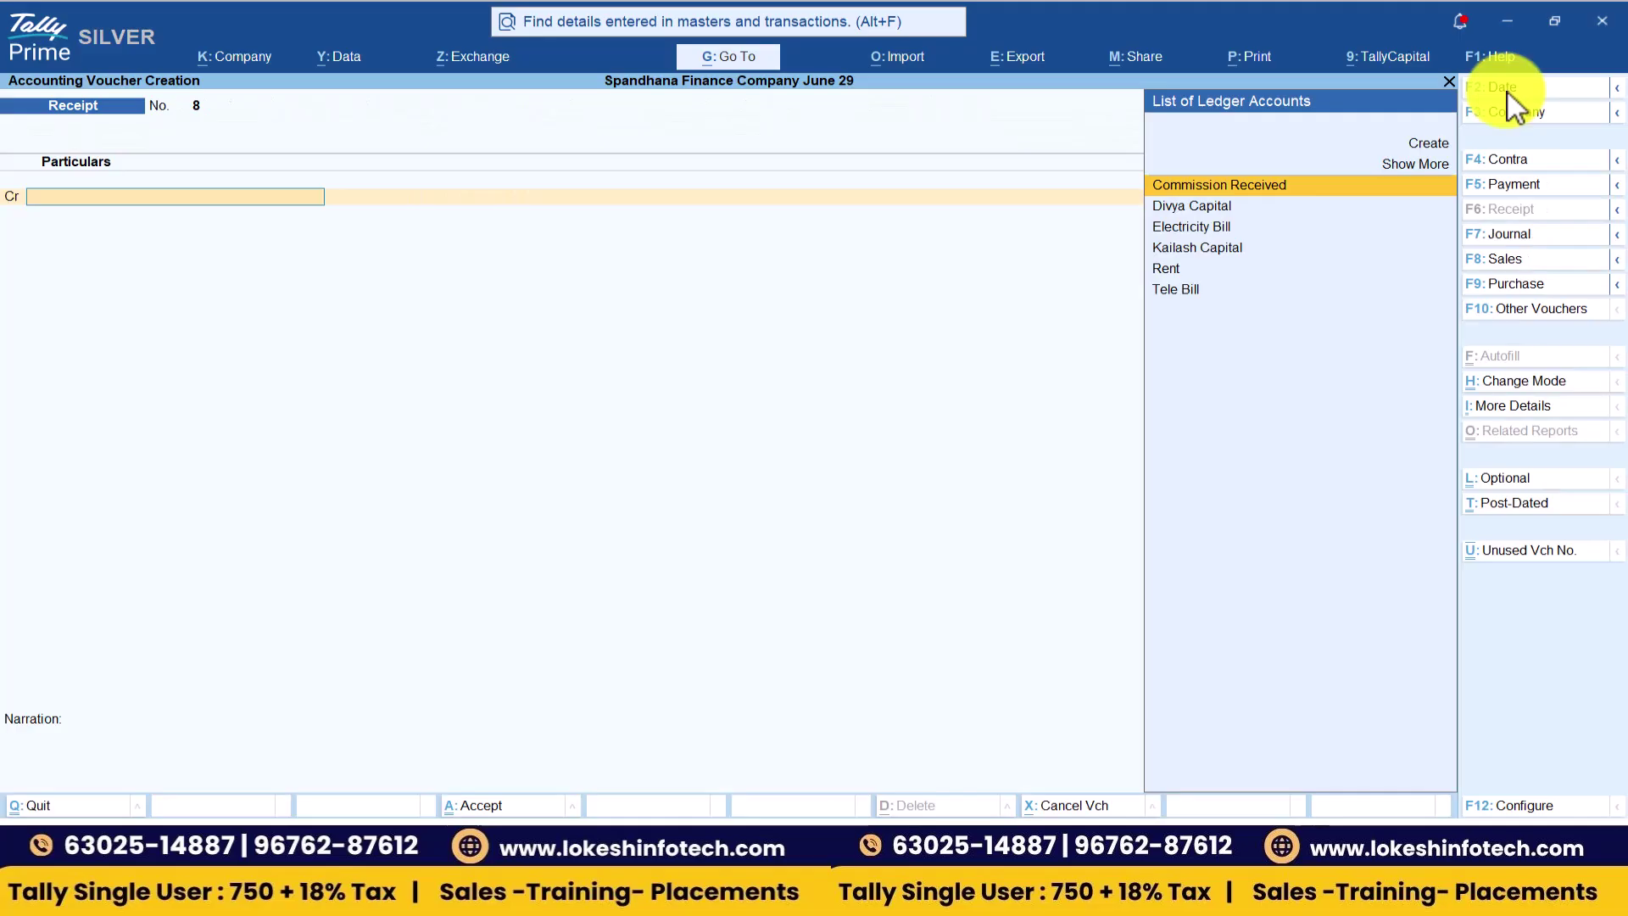
- Record a 1-Dec-26 cash payment debiting Divya Capital 2,00,000
click(1518, 186)
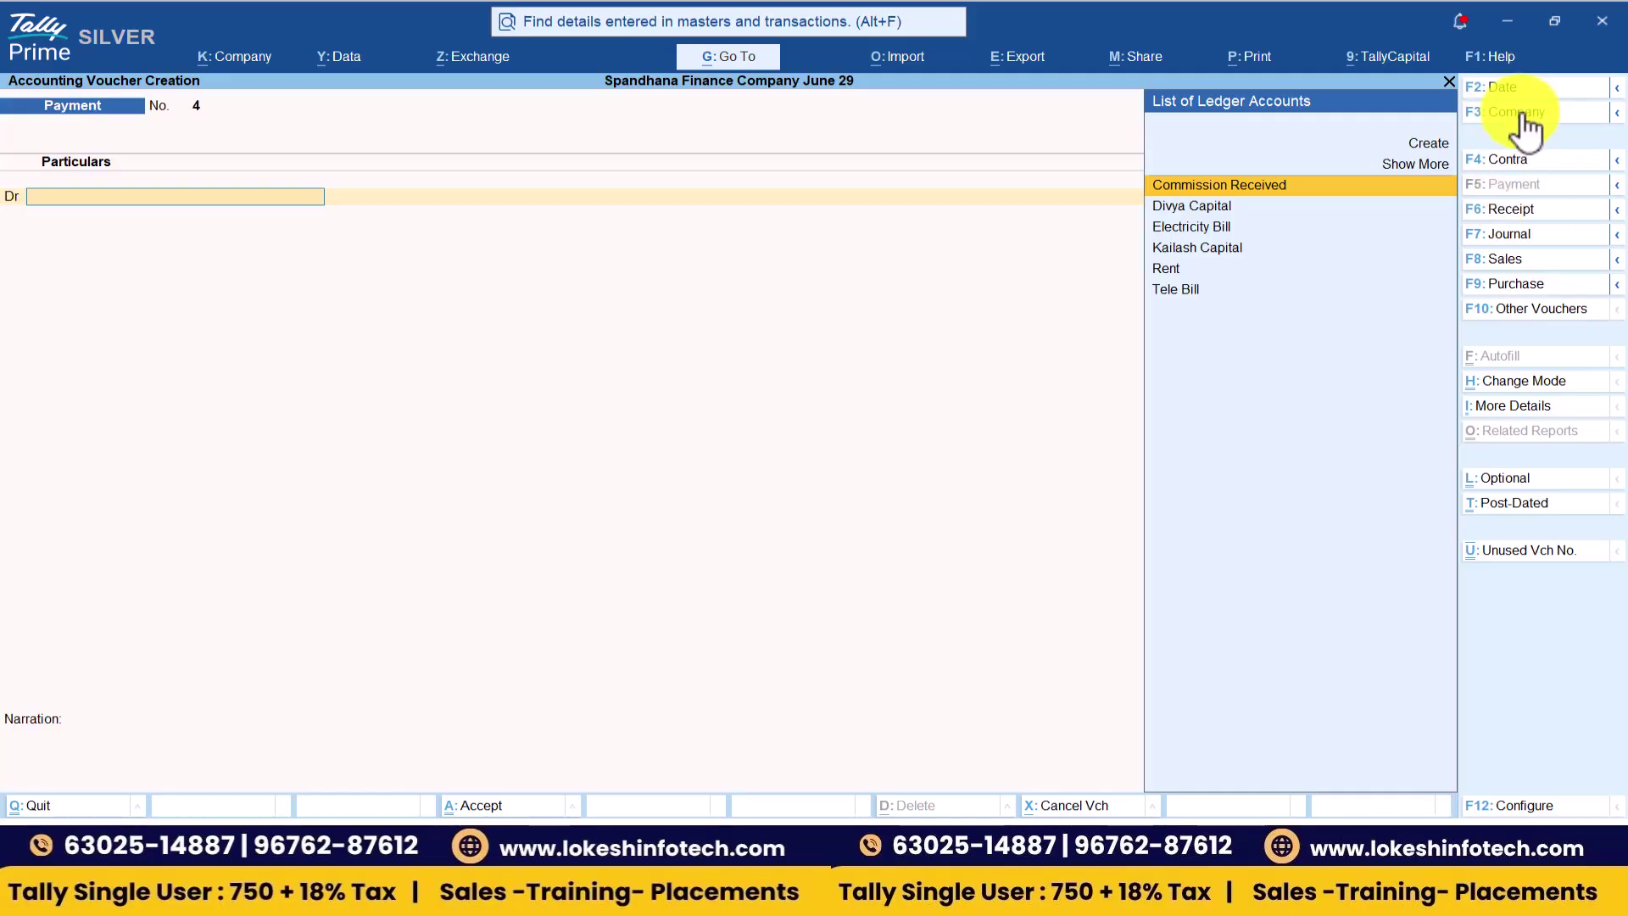
click(1518, 93)
text(1-12)
key(Return)
key(Return)
key(alt+Tab)
key(alt+Tab)
text(2,00,000)
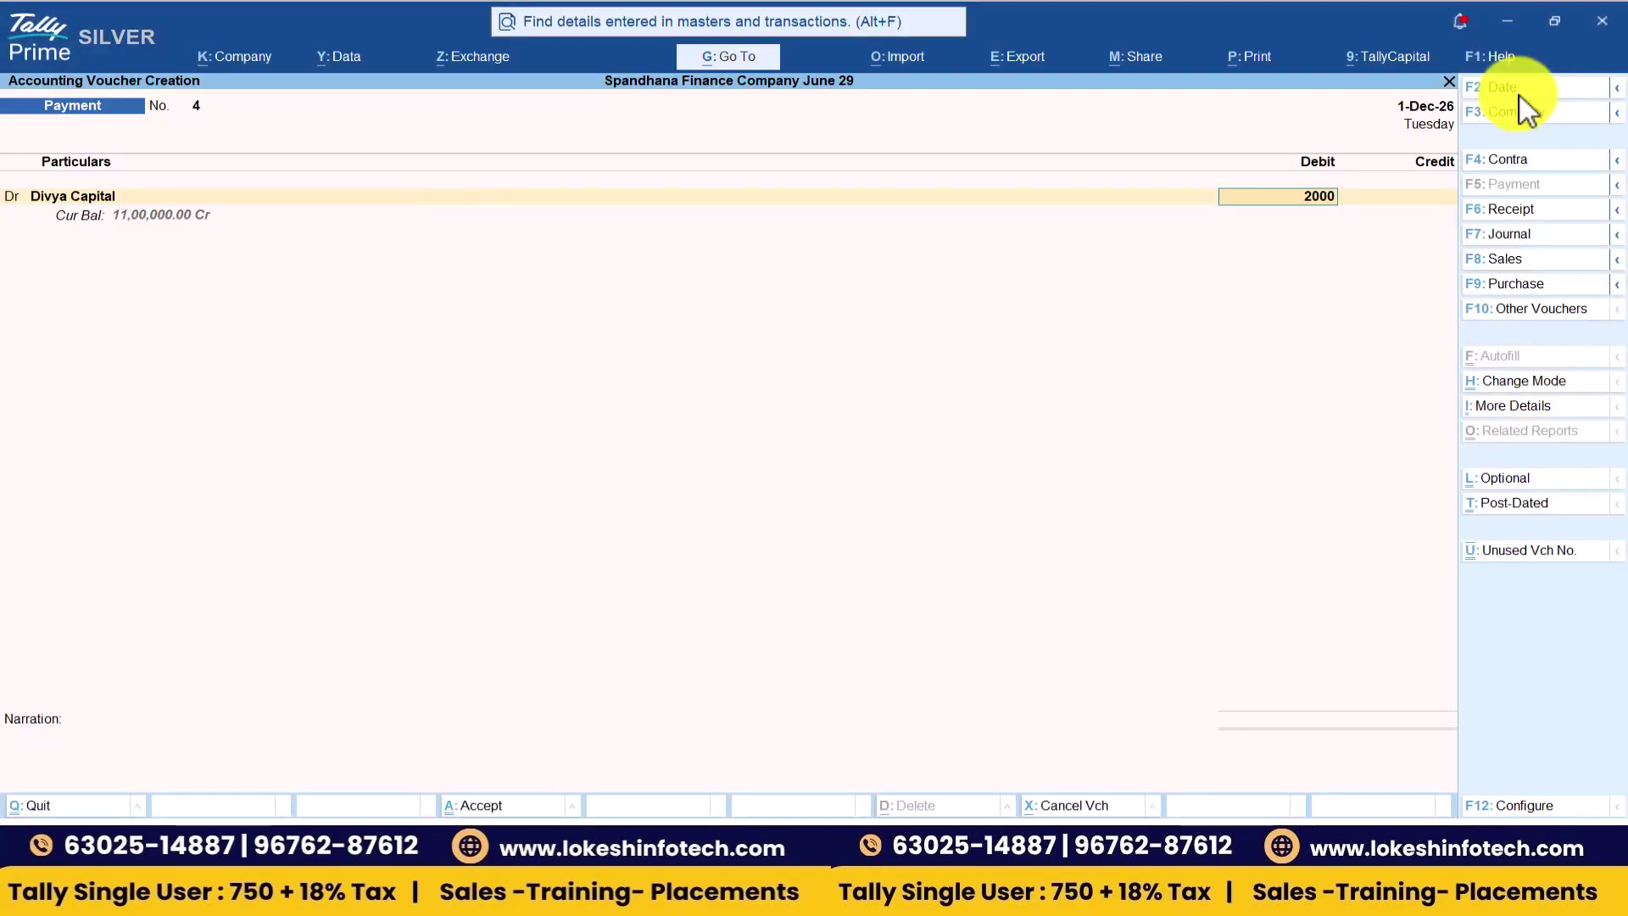
key(Return)
key(Return)
key(Return)
key(Return)
key(Return)
key(alt+Tab)
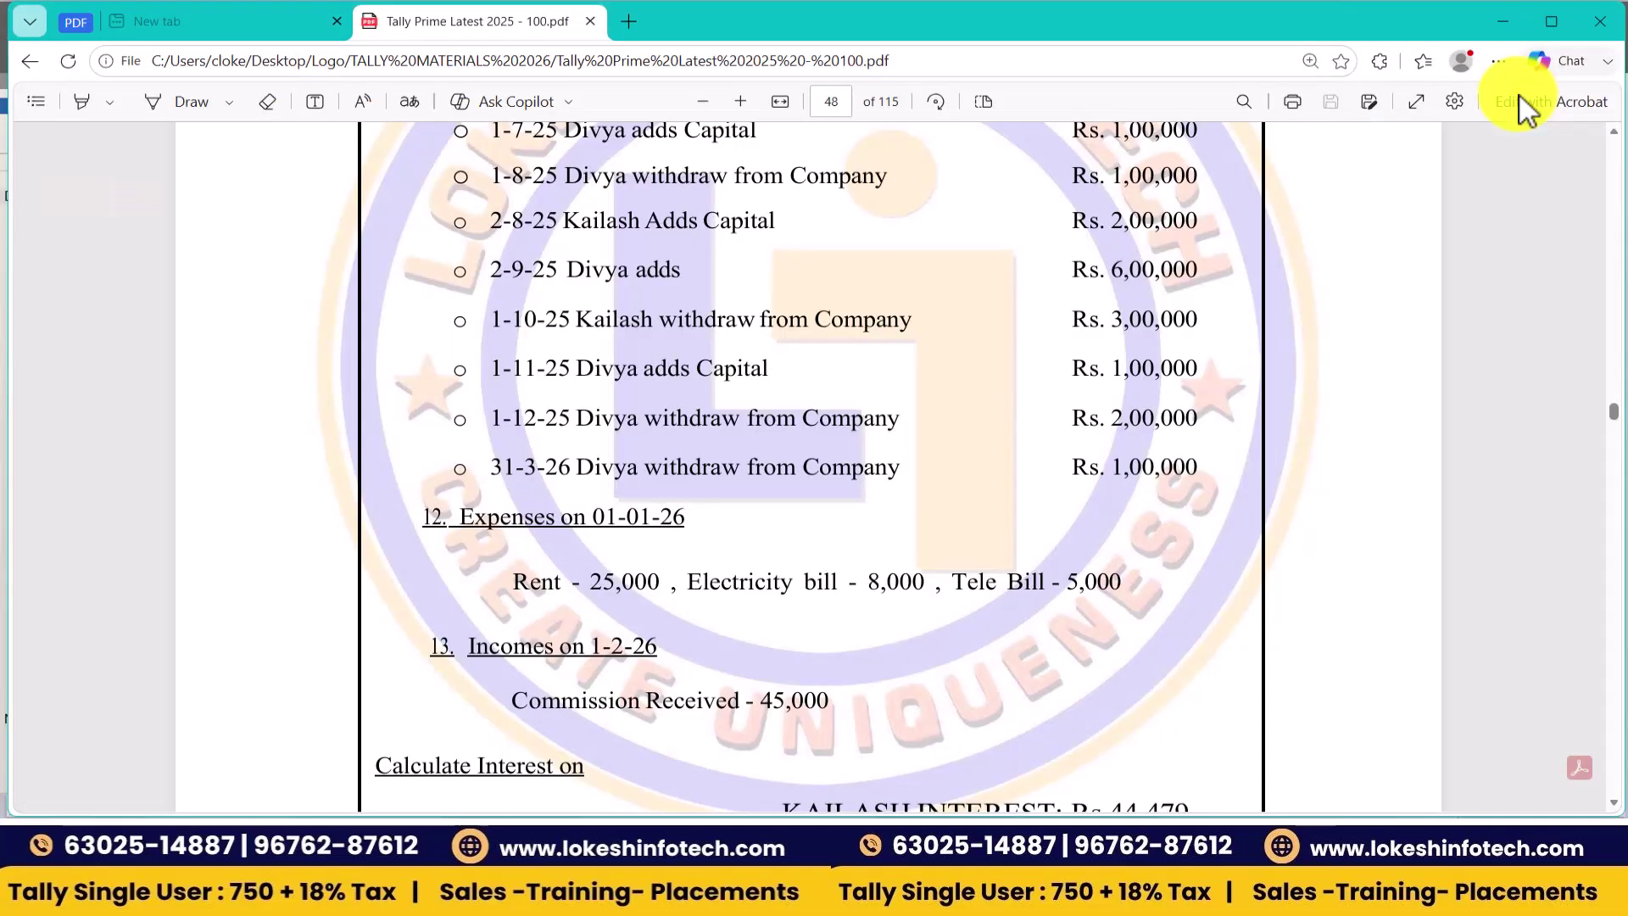
- Record a 31-Mar-27 cash payment debiting Divya Capital 1,00,000
key(alt+Tab)
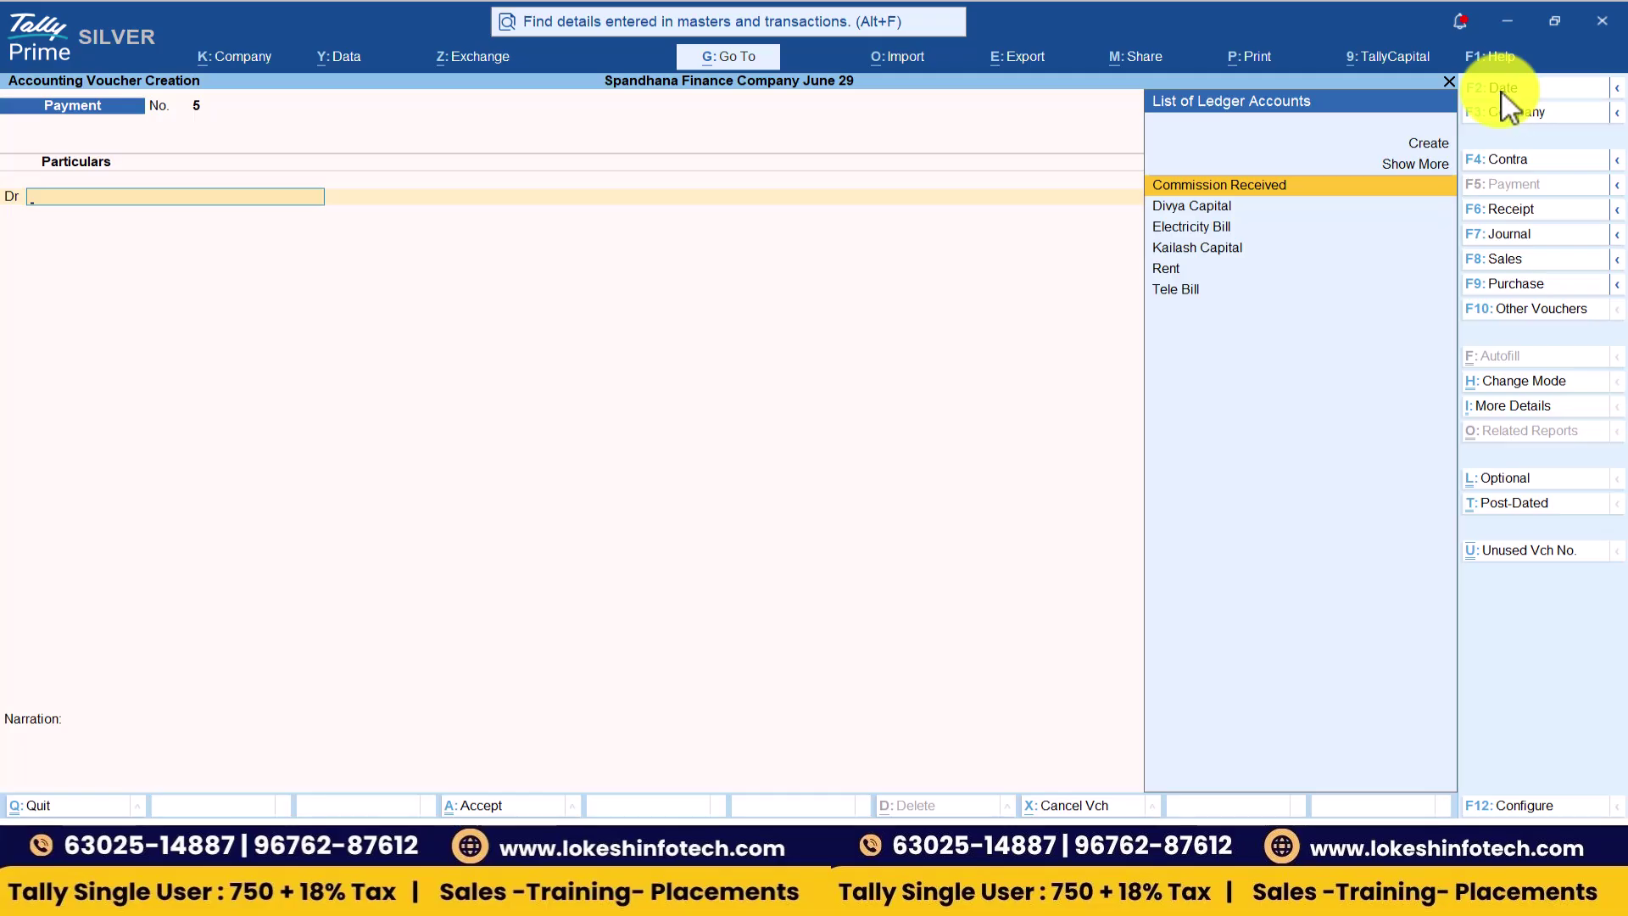
key(F2)
text(31-3)
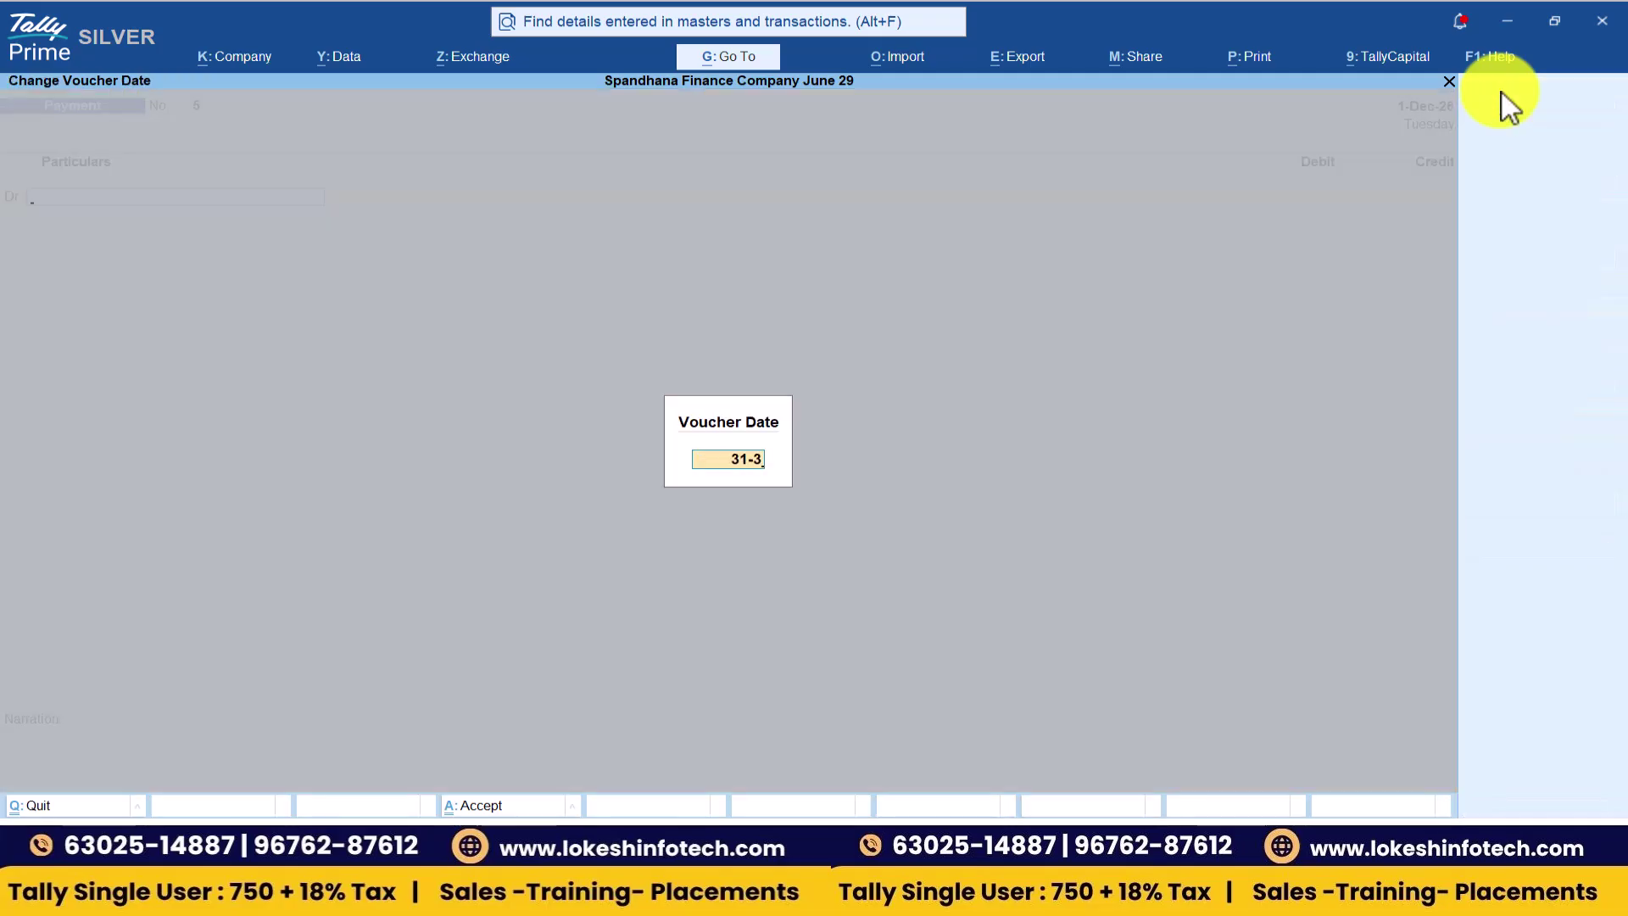
key(Return)
key(alt+Tab)
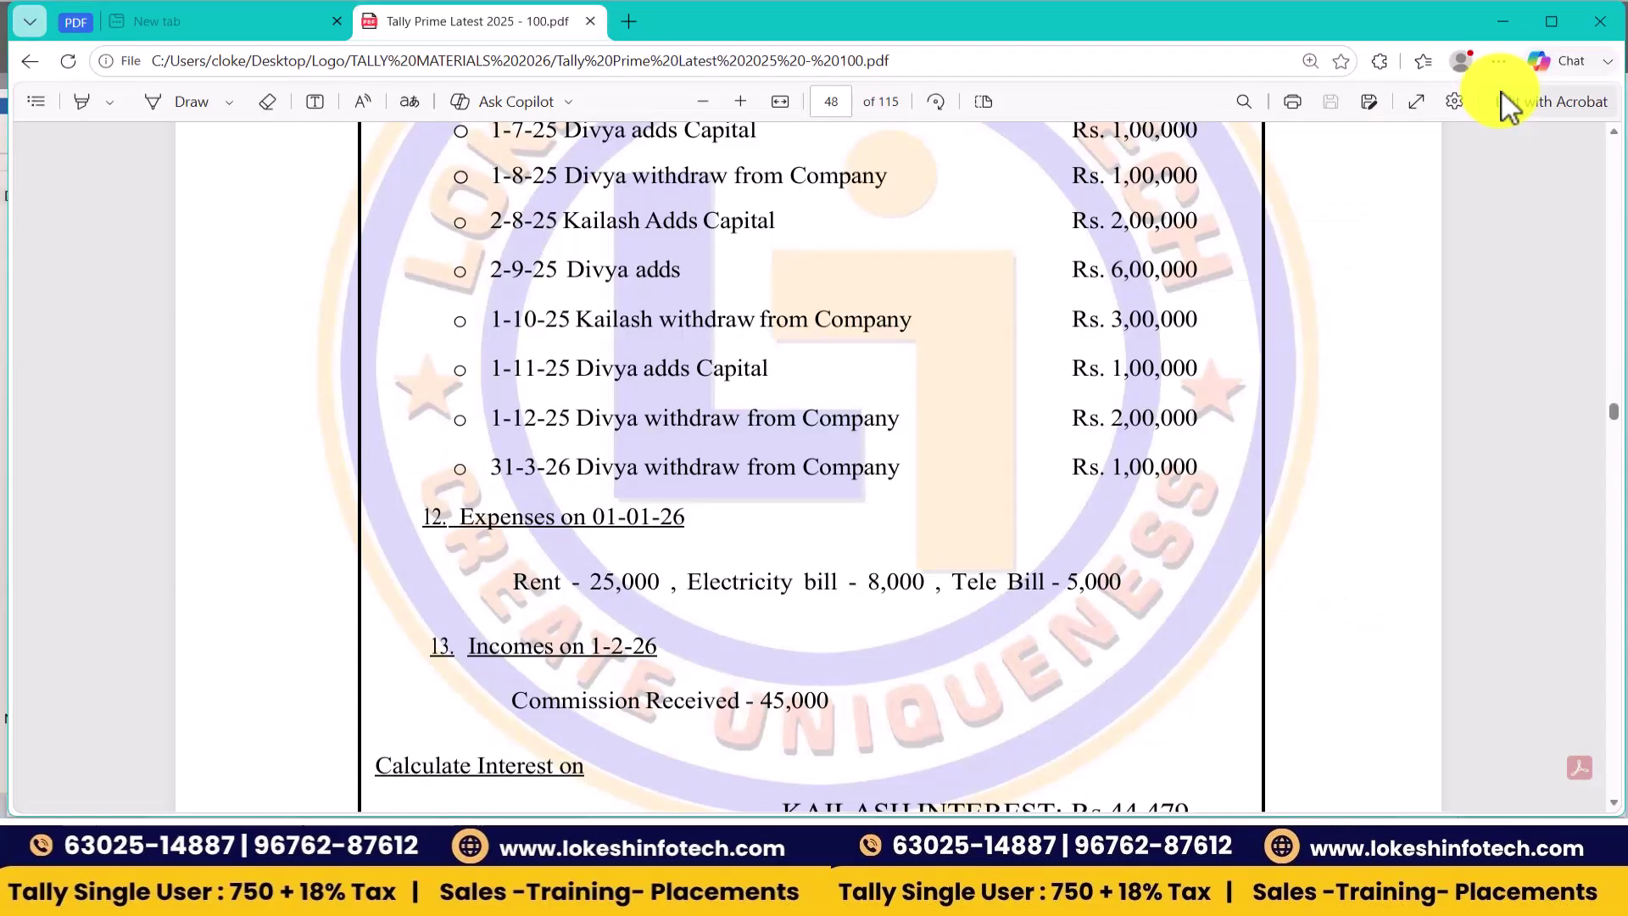
key(alt+Tab)
key(Return)
text(100000)
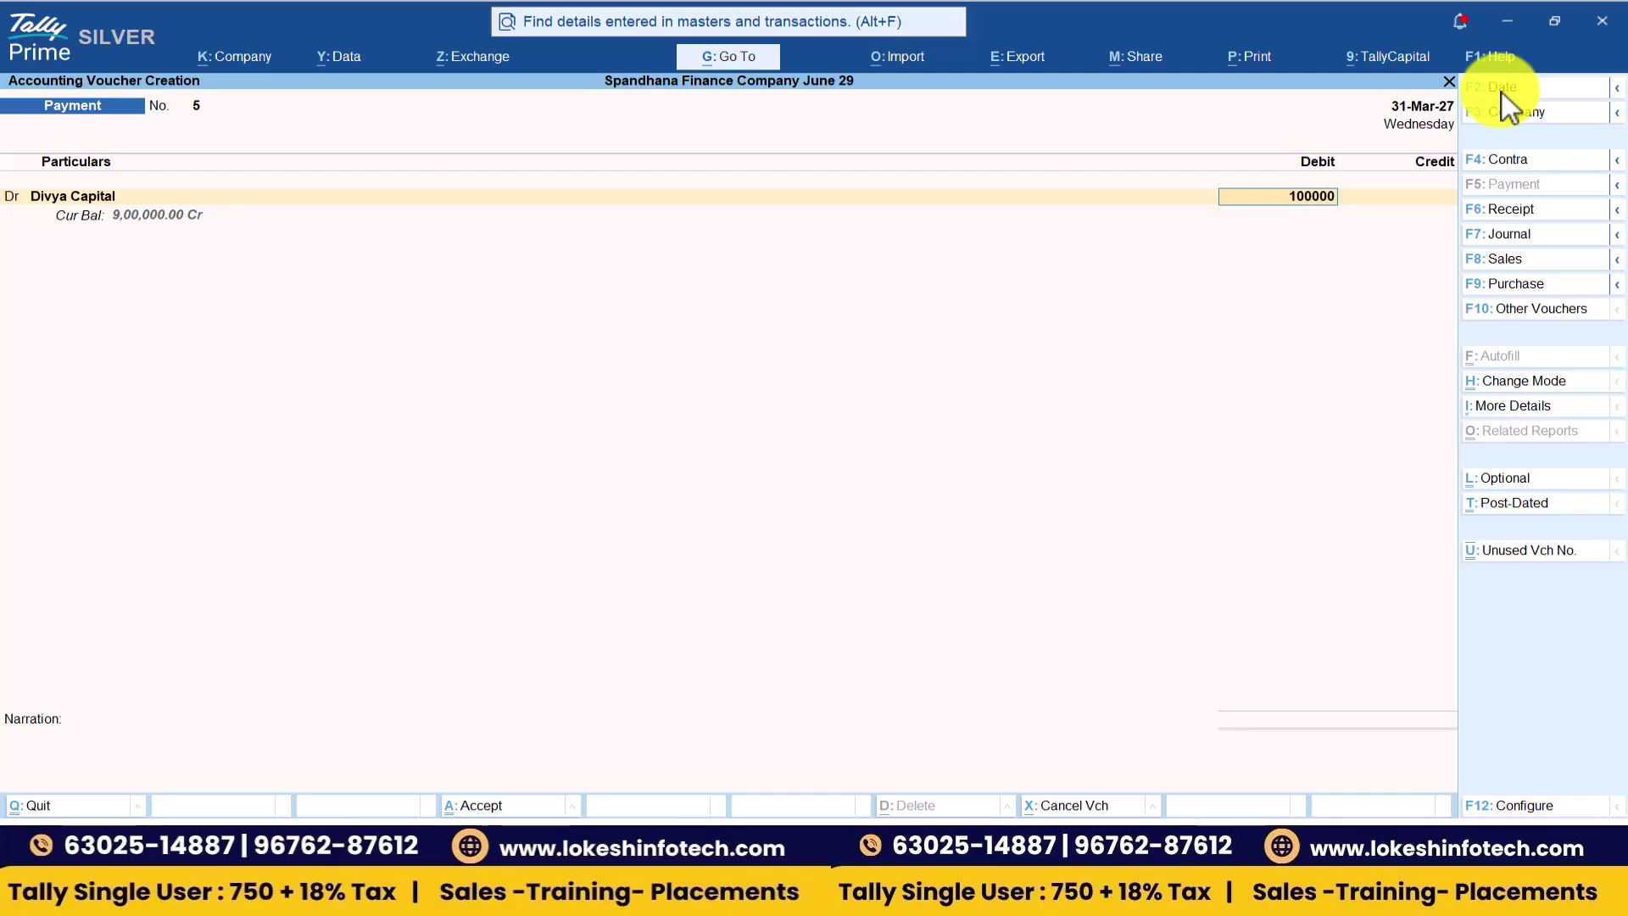
key(Return)
key(Return)
key(Return)
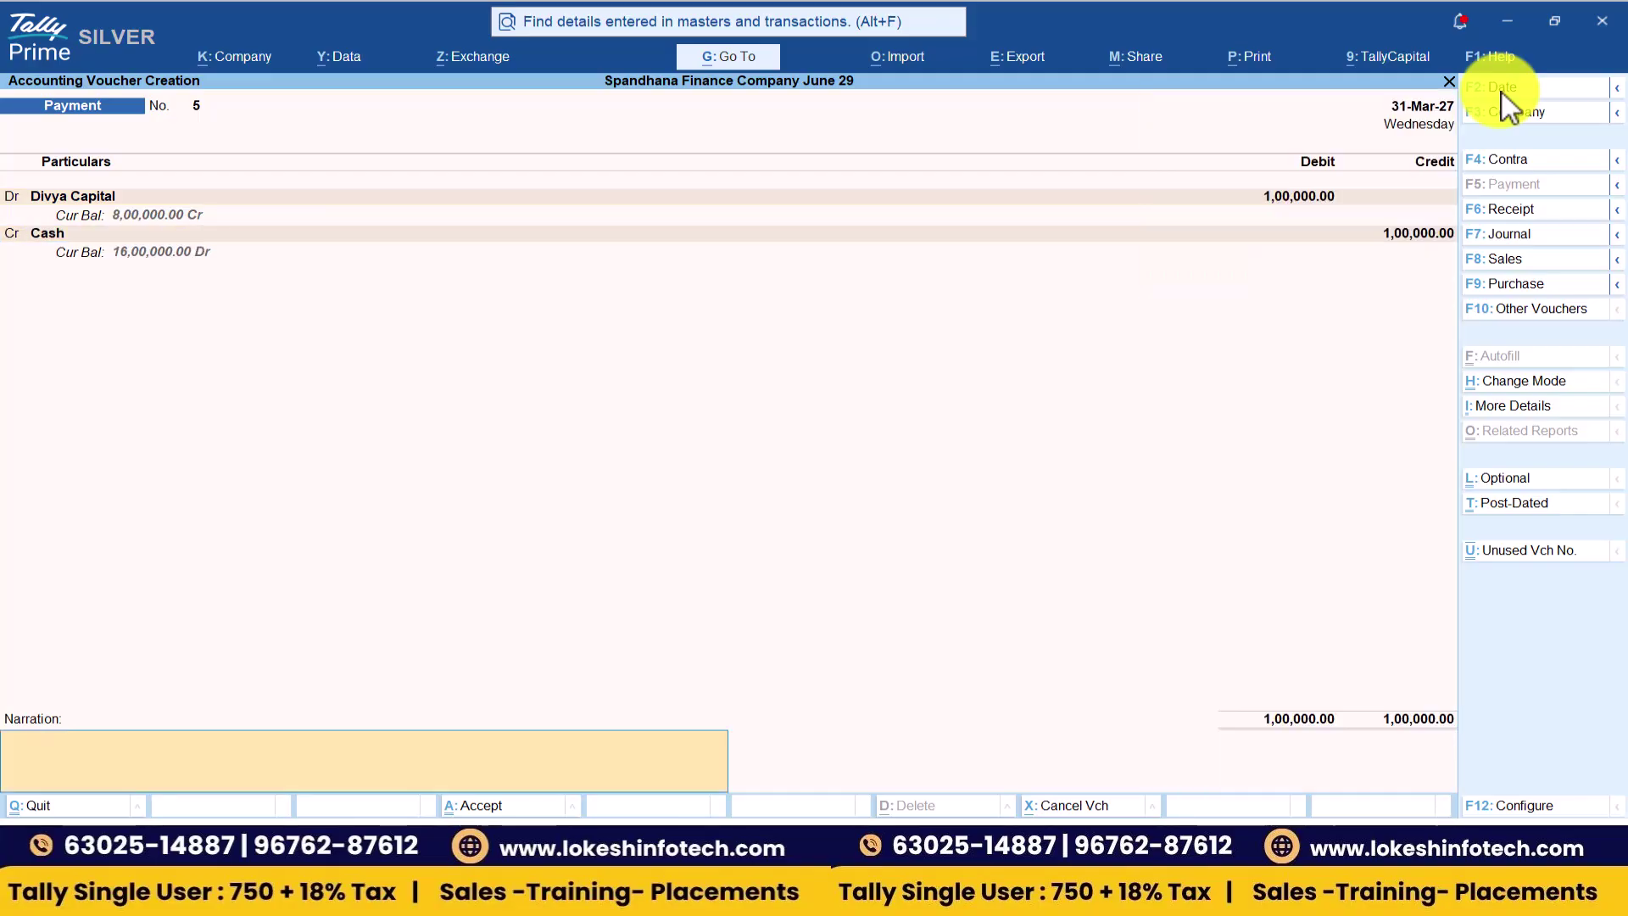
key(Return)
key(Return)
key(alt+Tab)
key(Down)
key(Down)
key(Down)
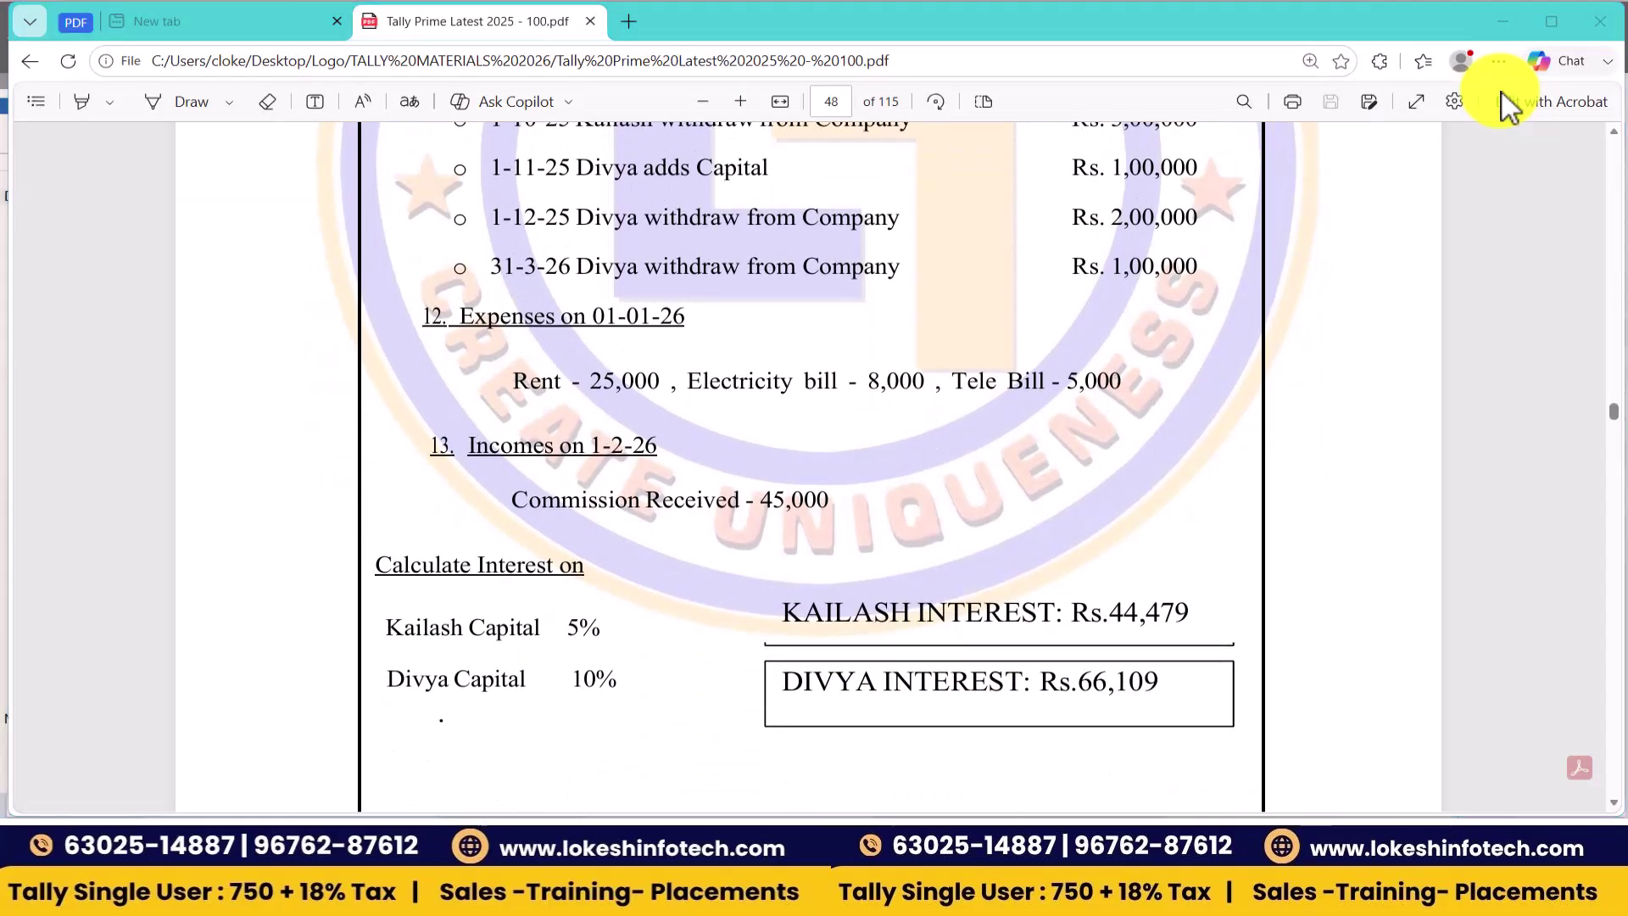
key(alt+Tab)
key(F2)
- Date the payment 1-Jan-27 and debit Rent 25,000 and Electricity Bill 8,000
text(1-)
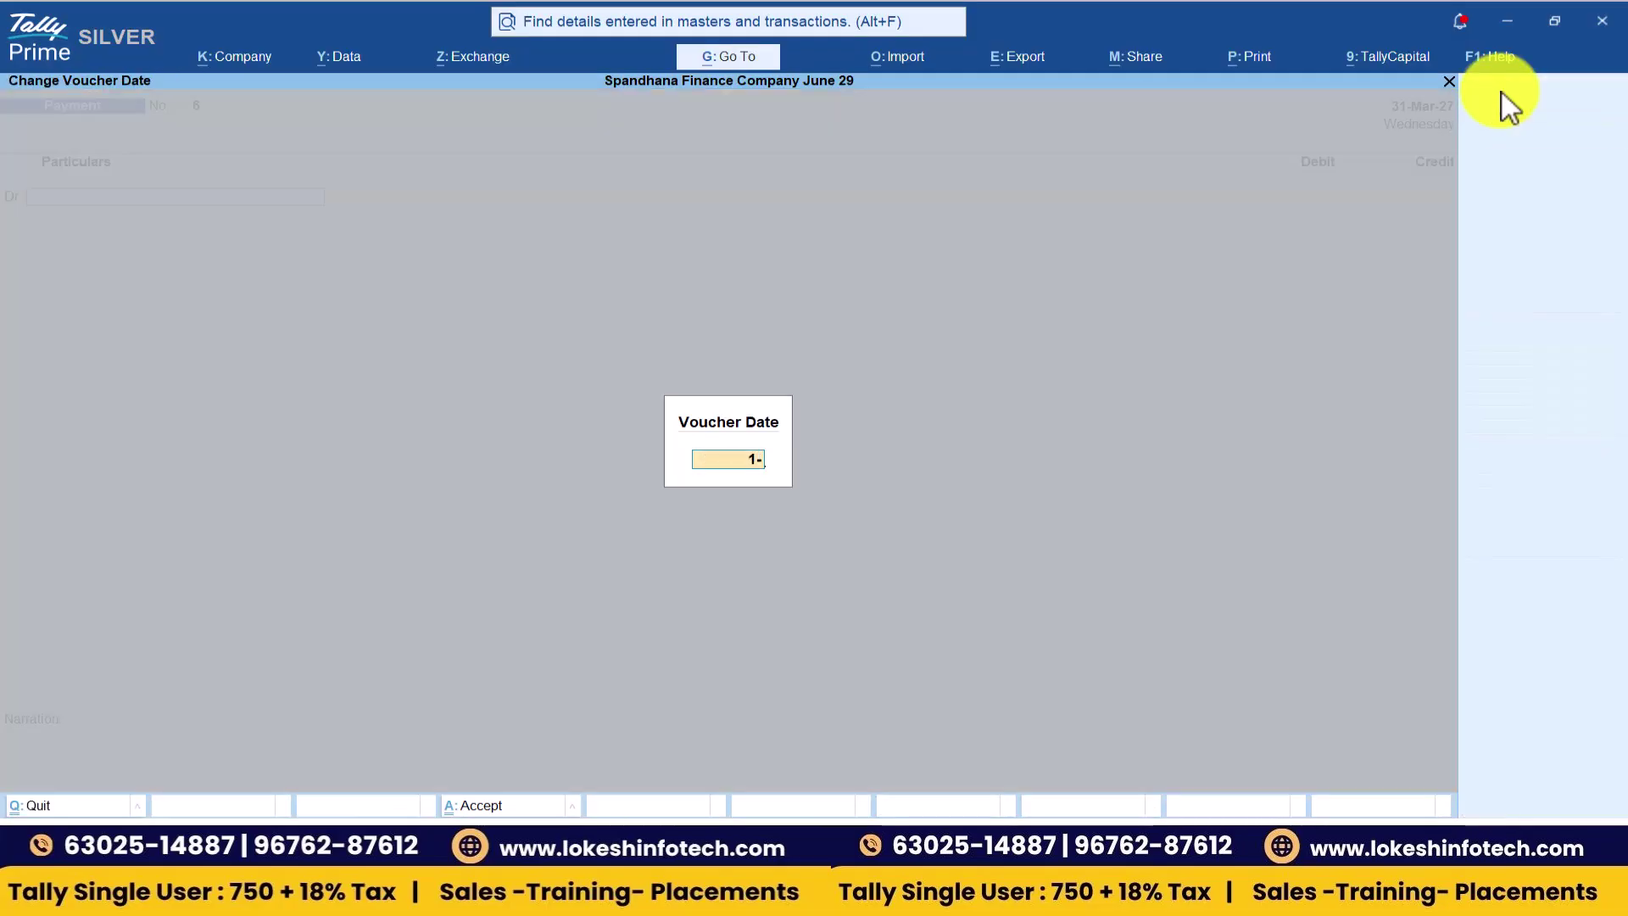
key(Return)
text(co)
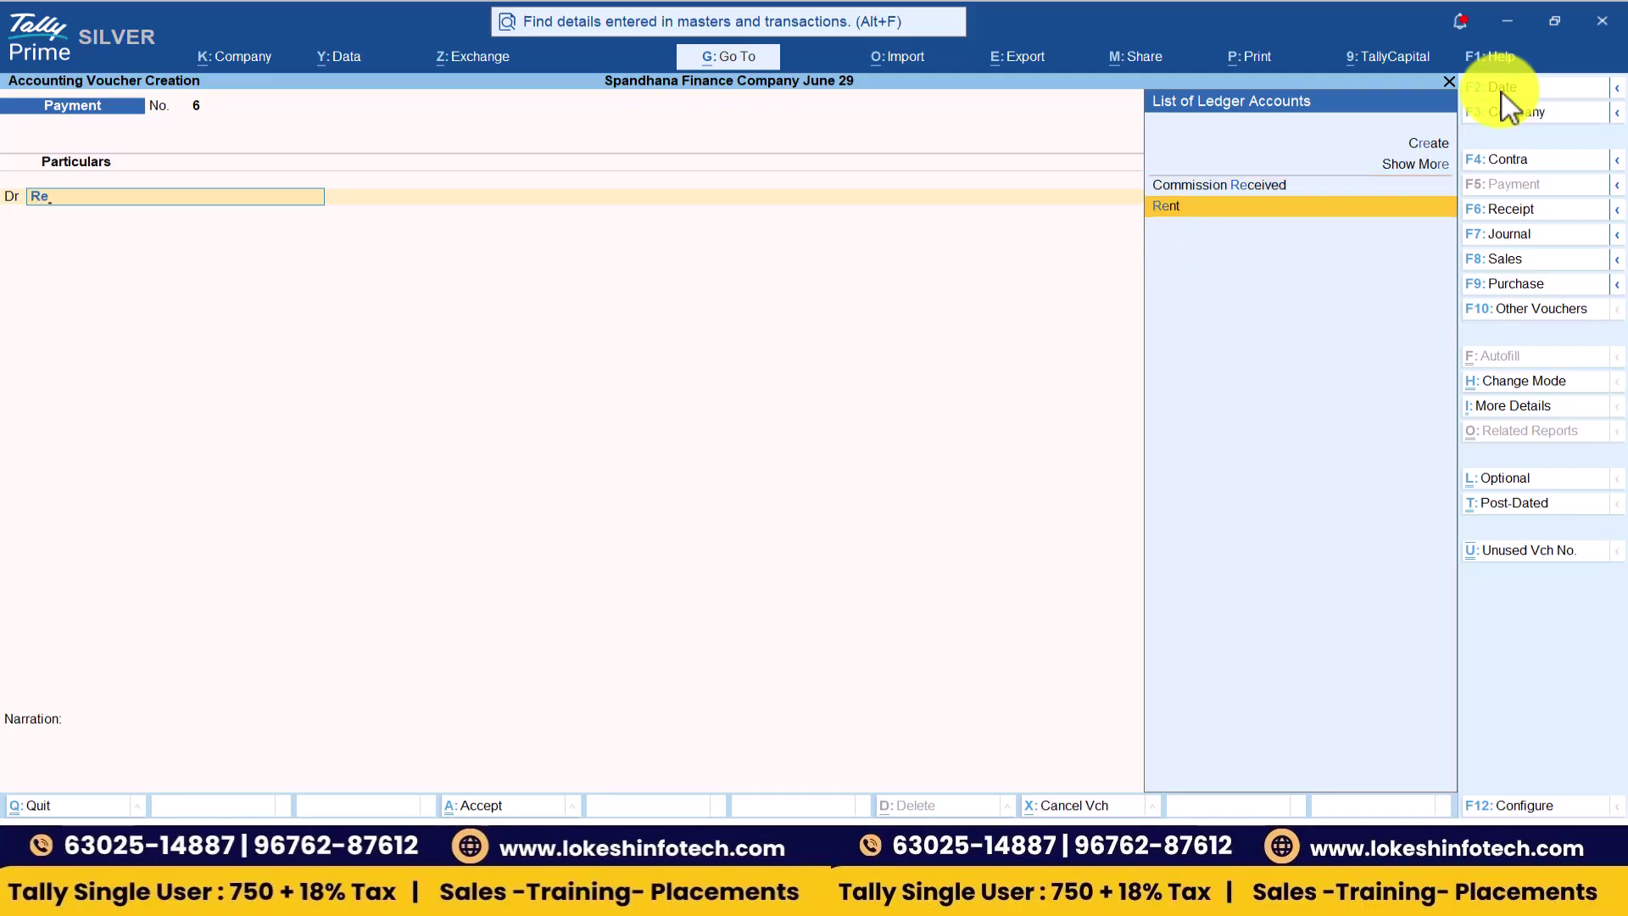
key(alt+Tab)
key(alt+Tab)
text(25000)
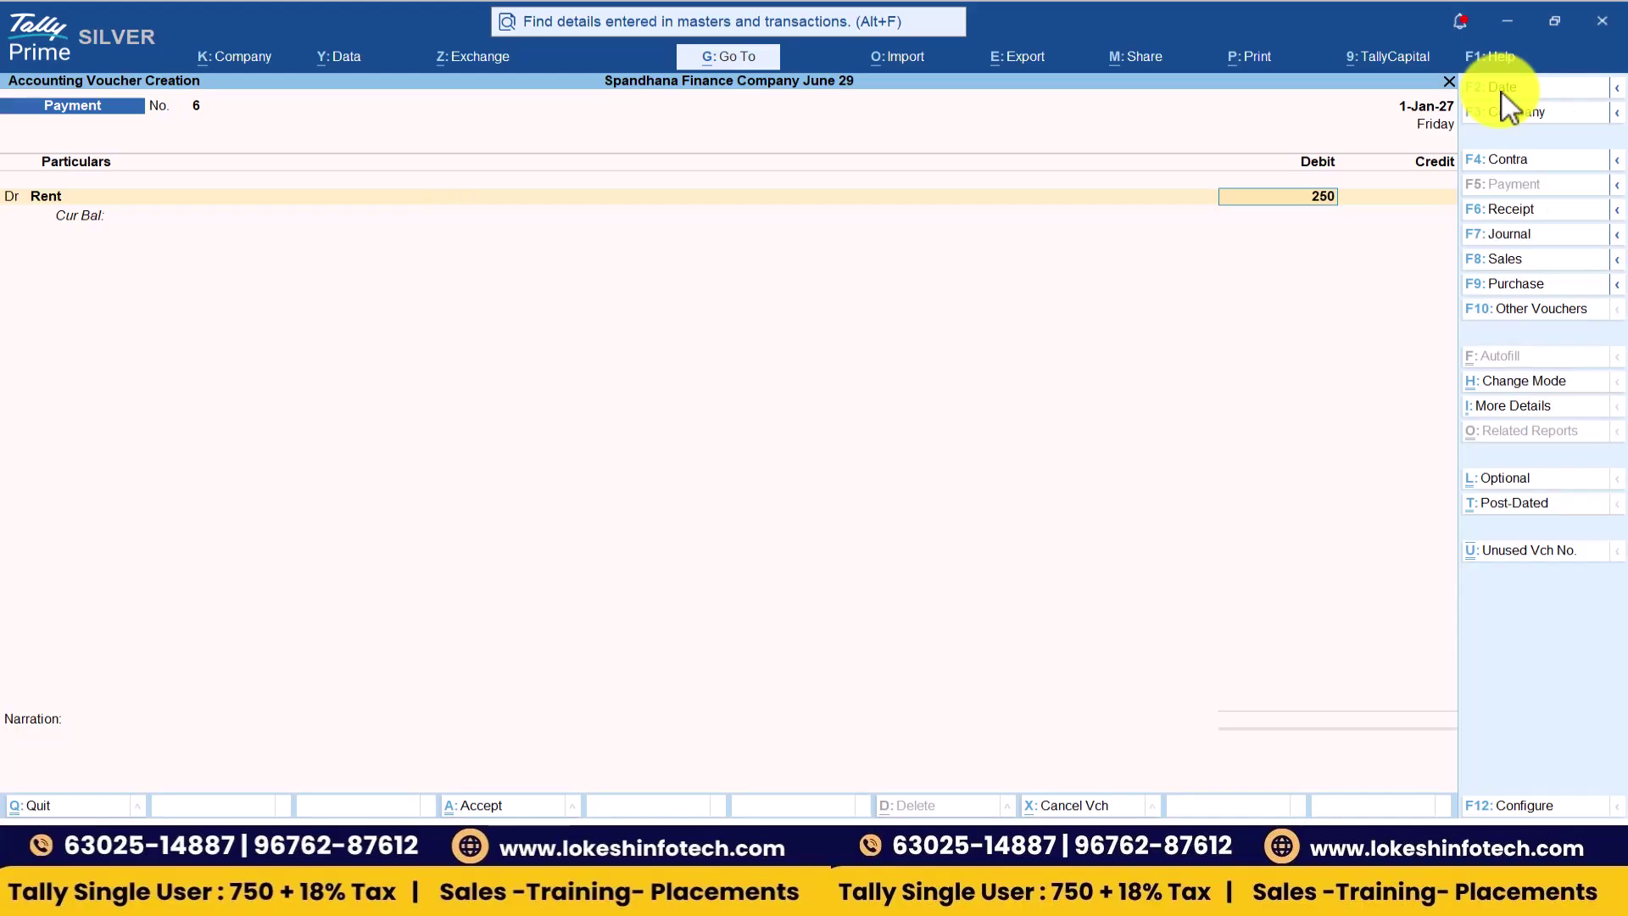
key(Return)
key(Return)
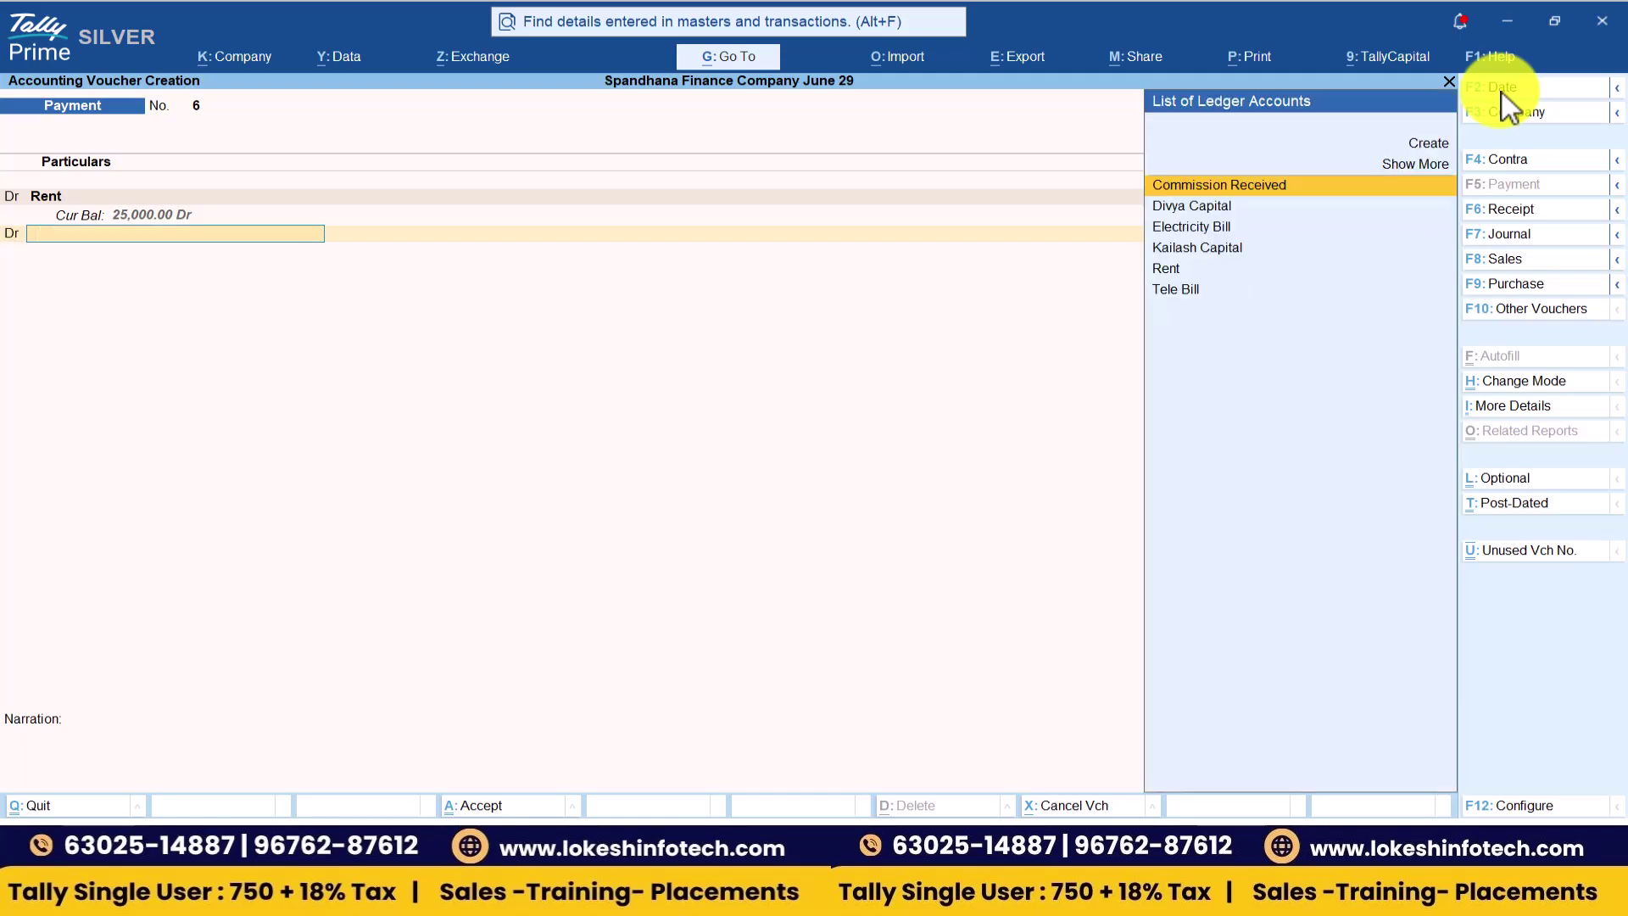
key(alt+Tab)
key(alt+Tab)
text(El)
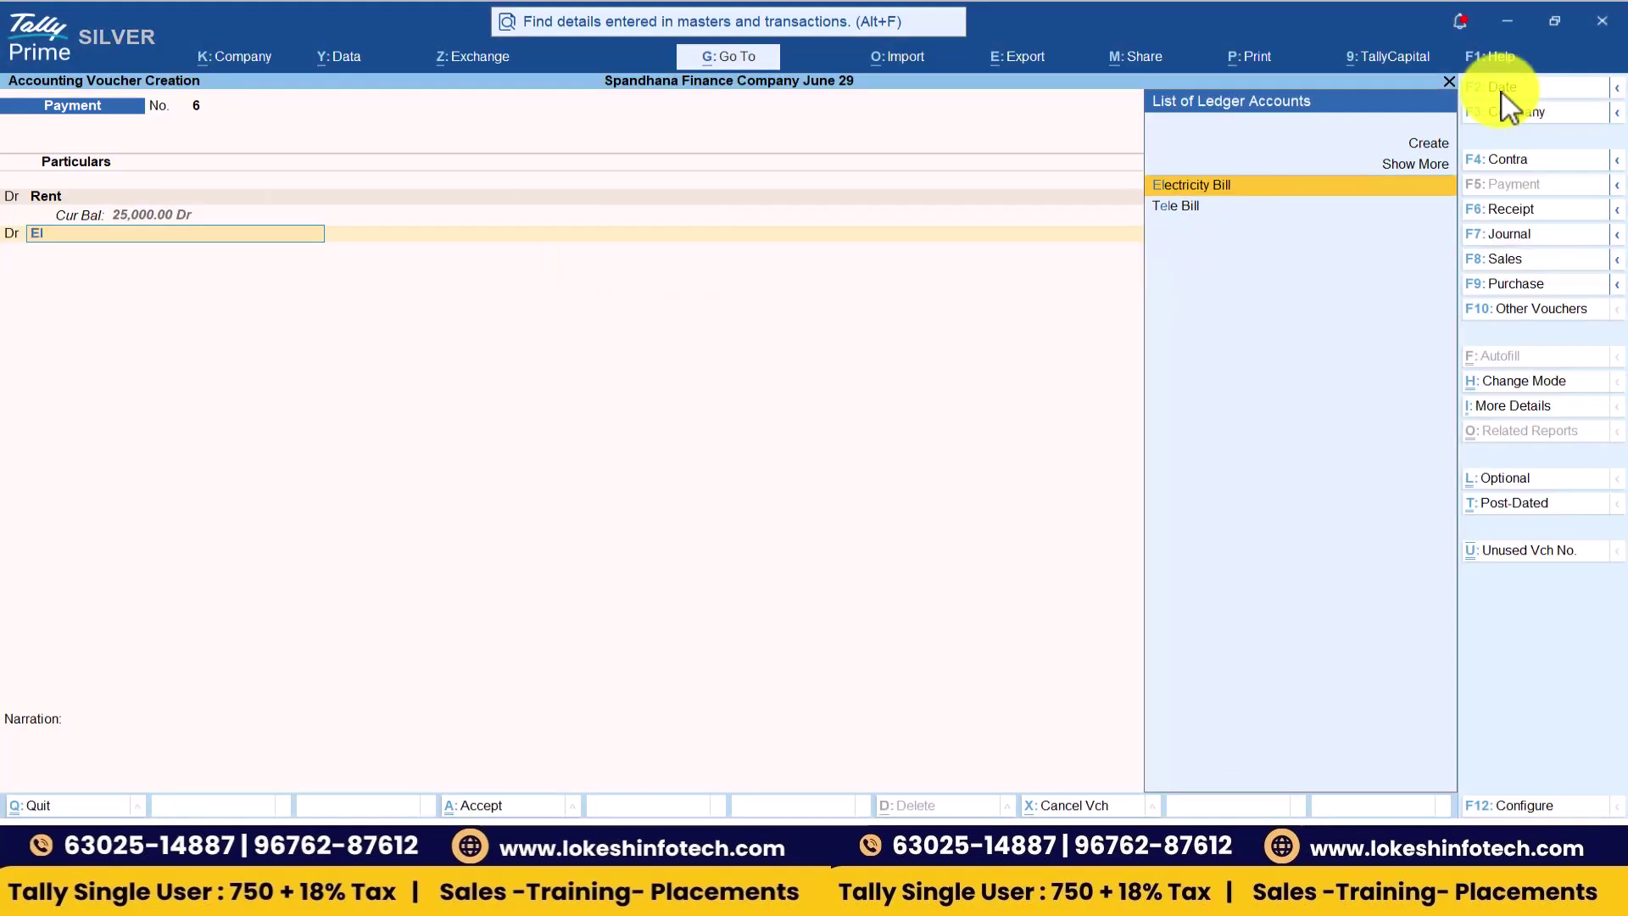
key(Return)
key(alt+Tab)
key(alt+Tab)
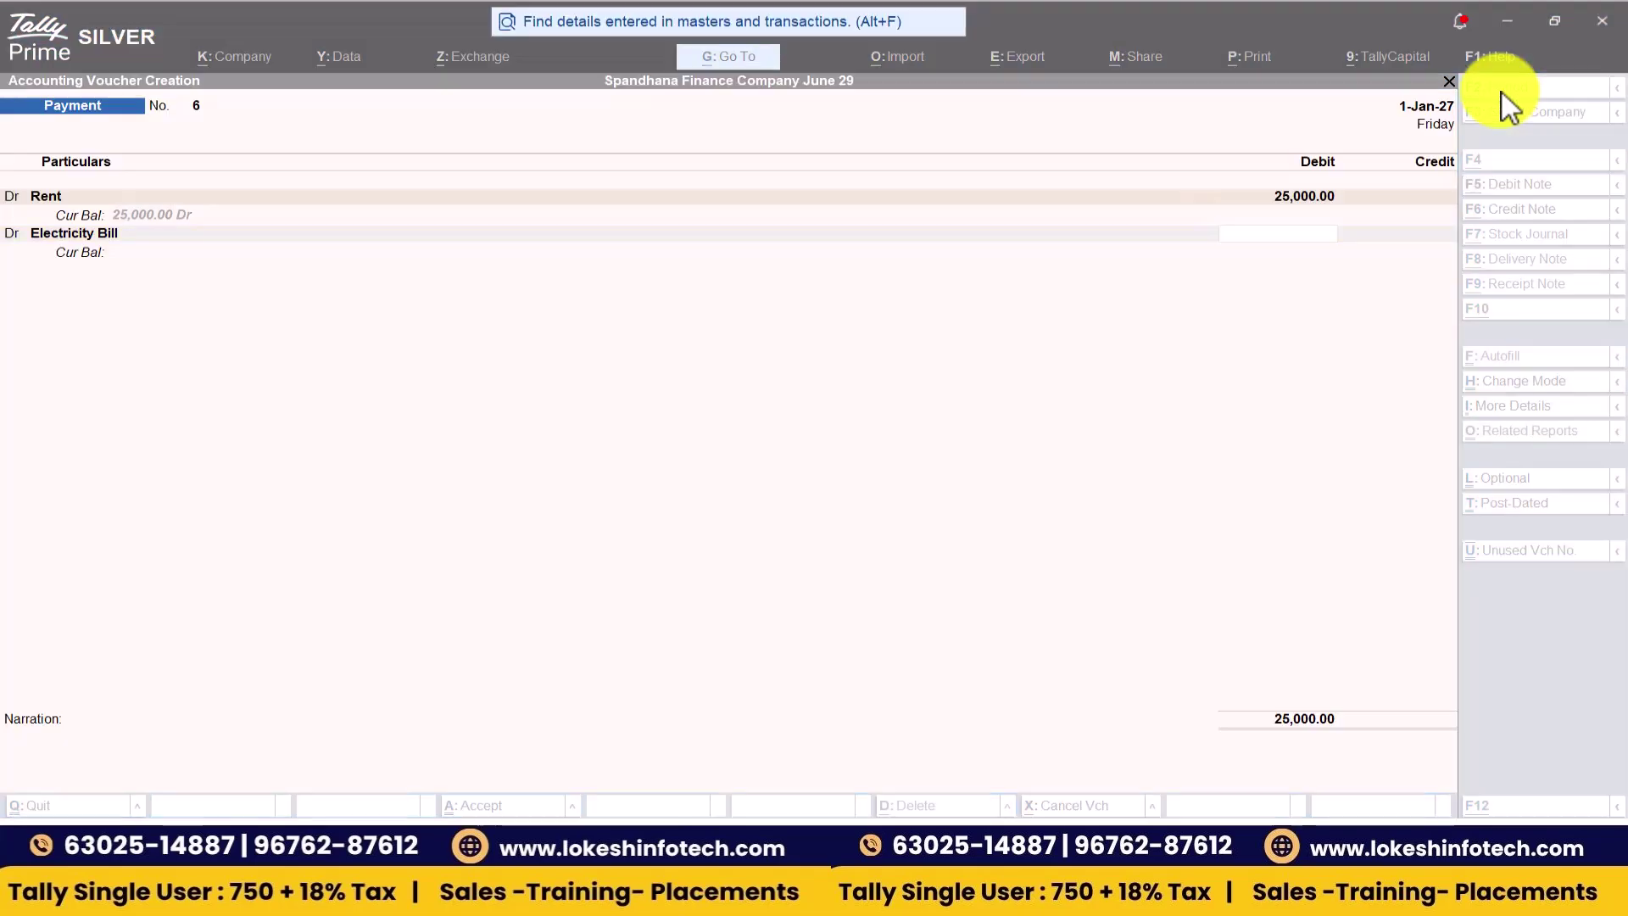
text(8000)
key(Return)
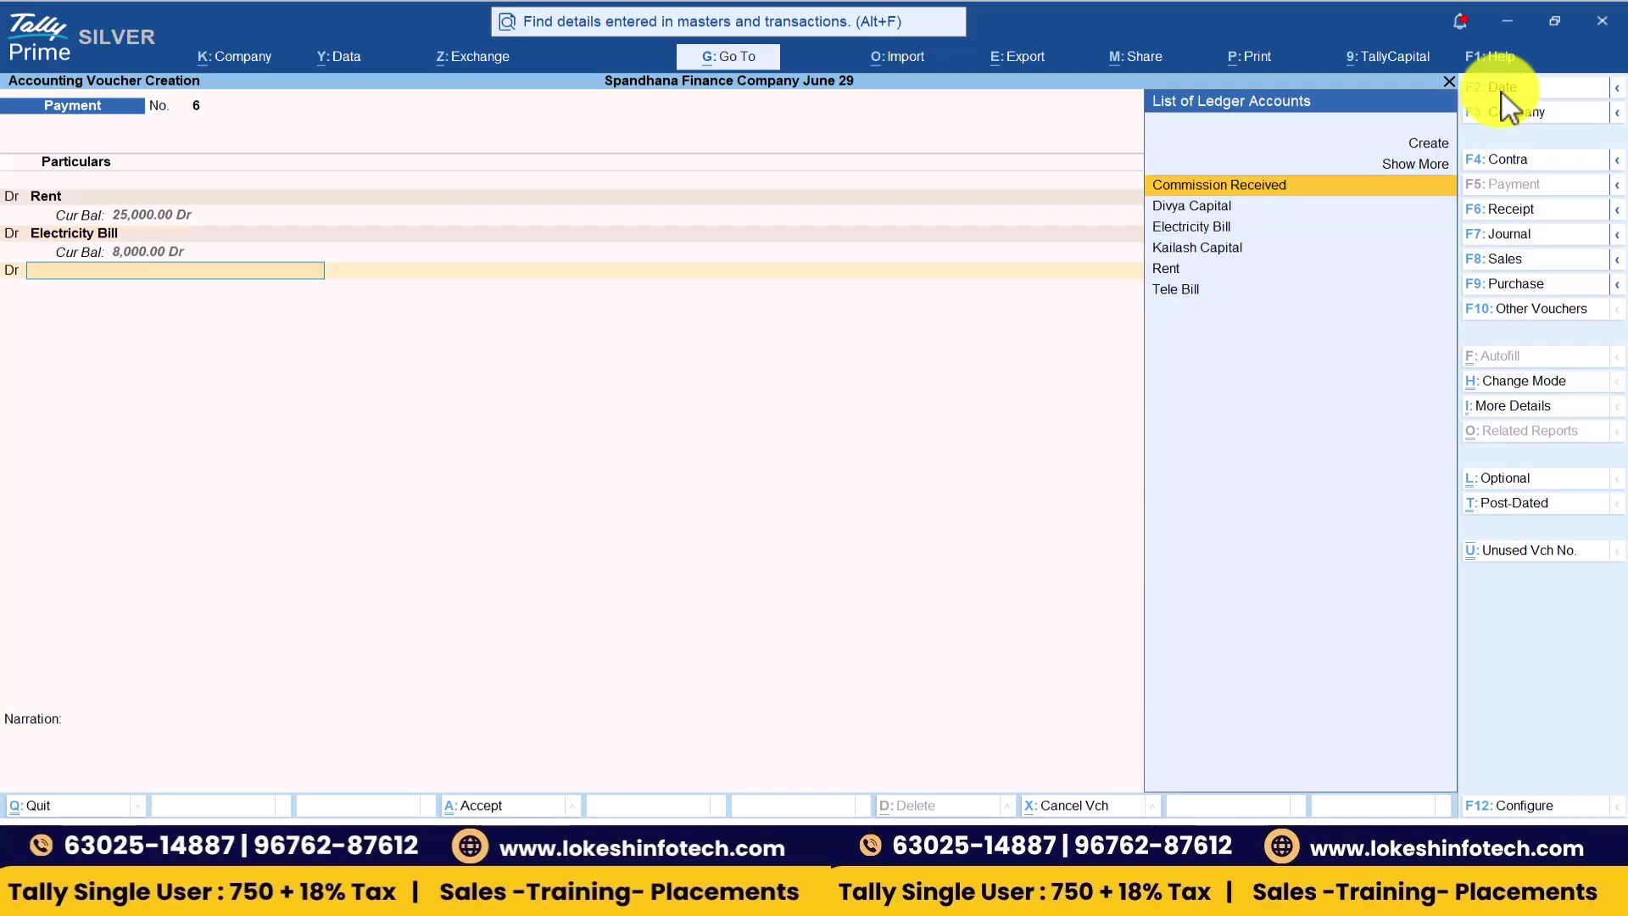
- Add Tele Bill 5,000, credit Cash 38,000 and save the voucher
key(alt+Tab)
key(alt+Tab)
text(Te)
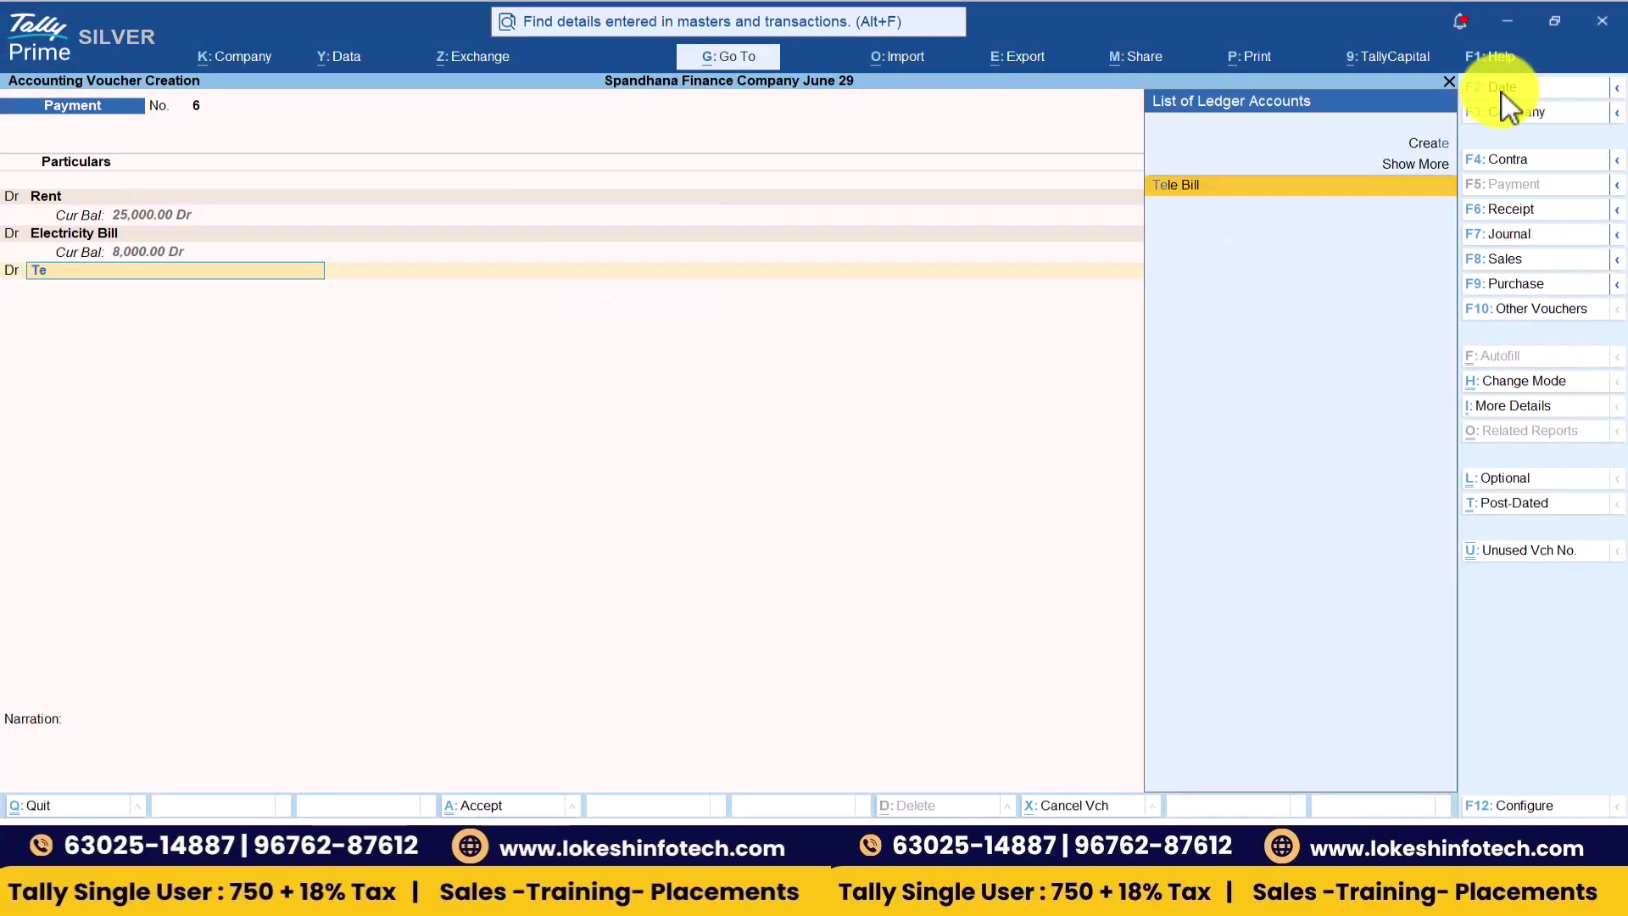
key(Return)
key(alt+Tab)
key(alt+Tab)
text(5,000)
key(Return)
key(Return)
key(Return)
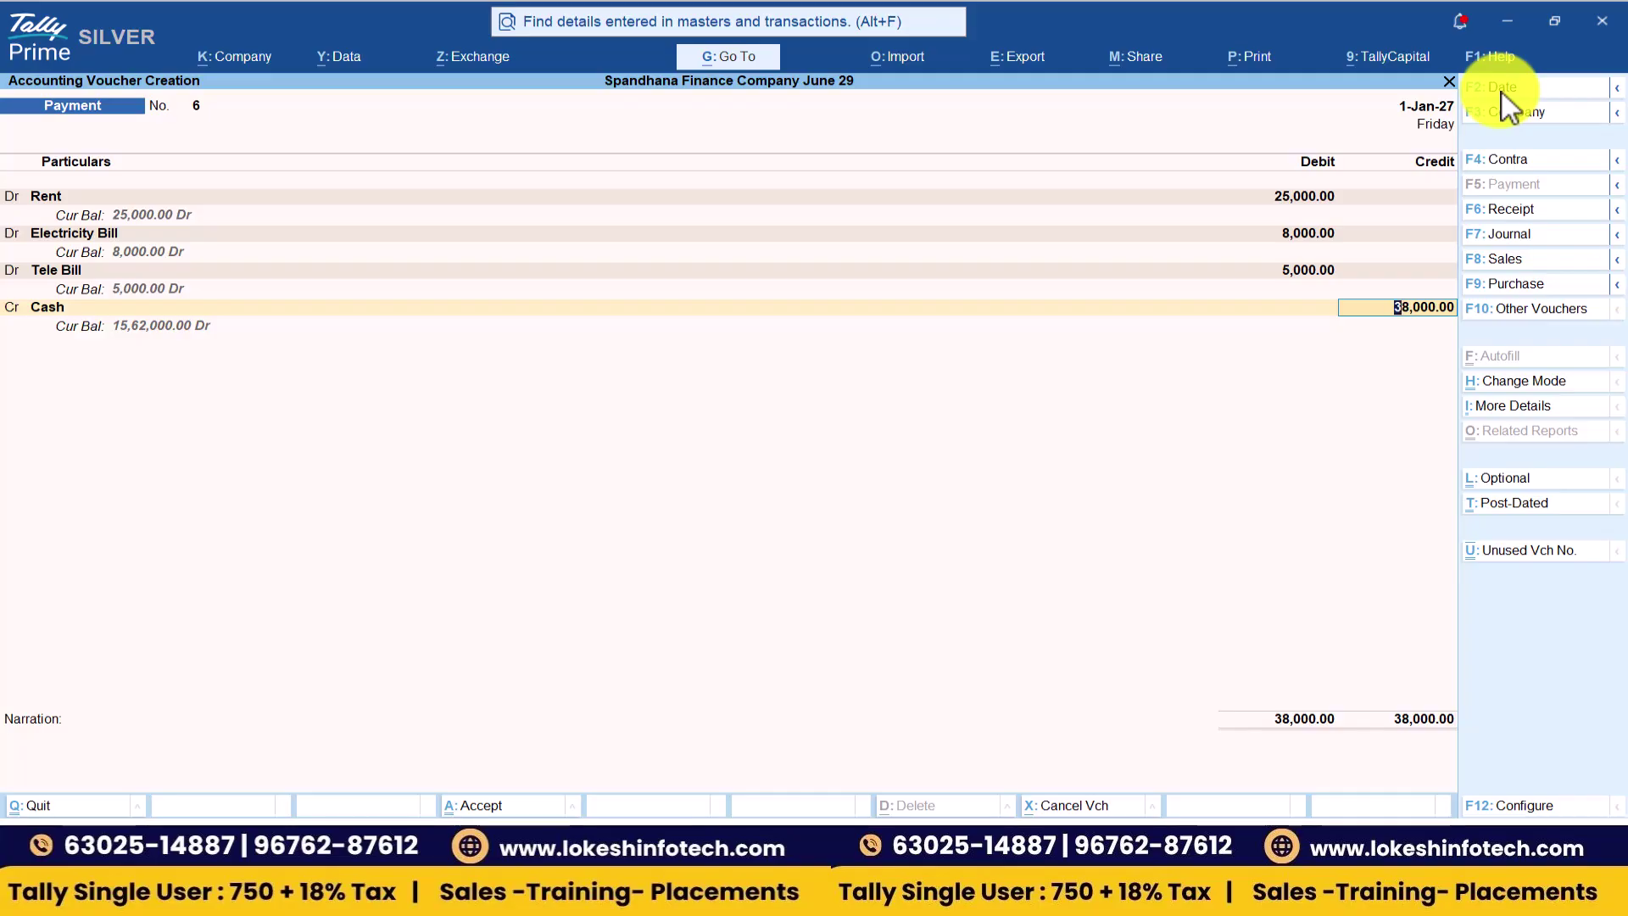
key(Return)
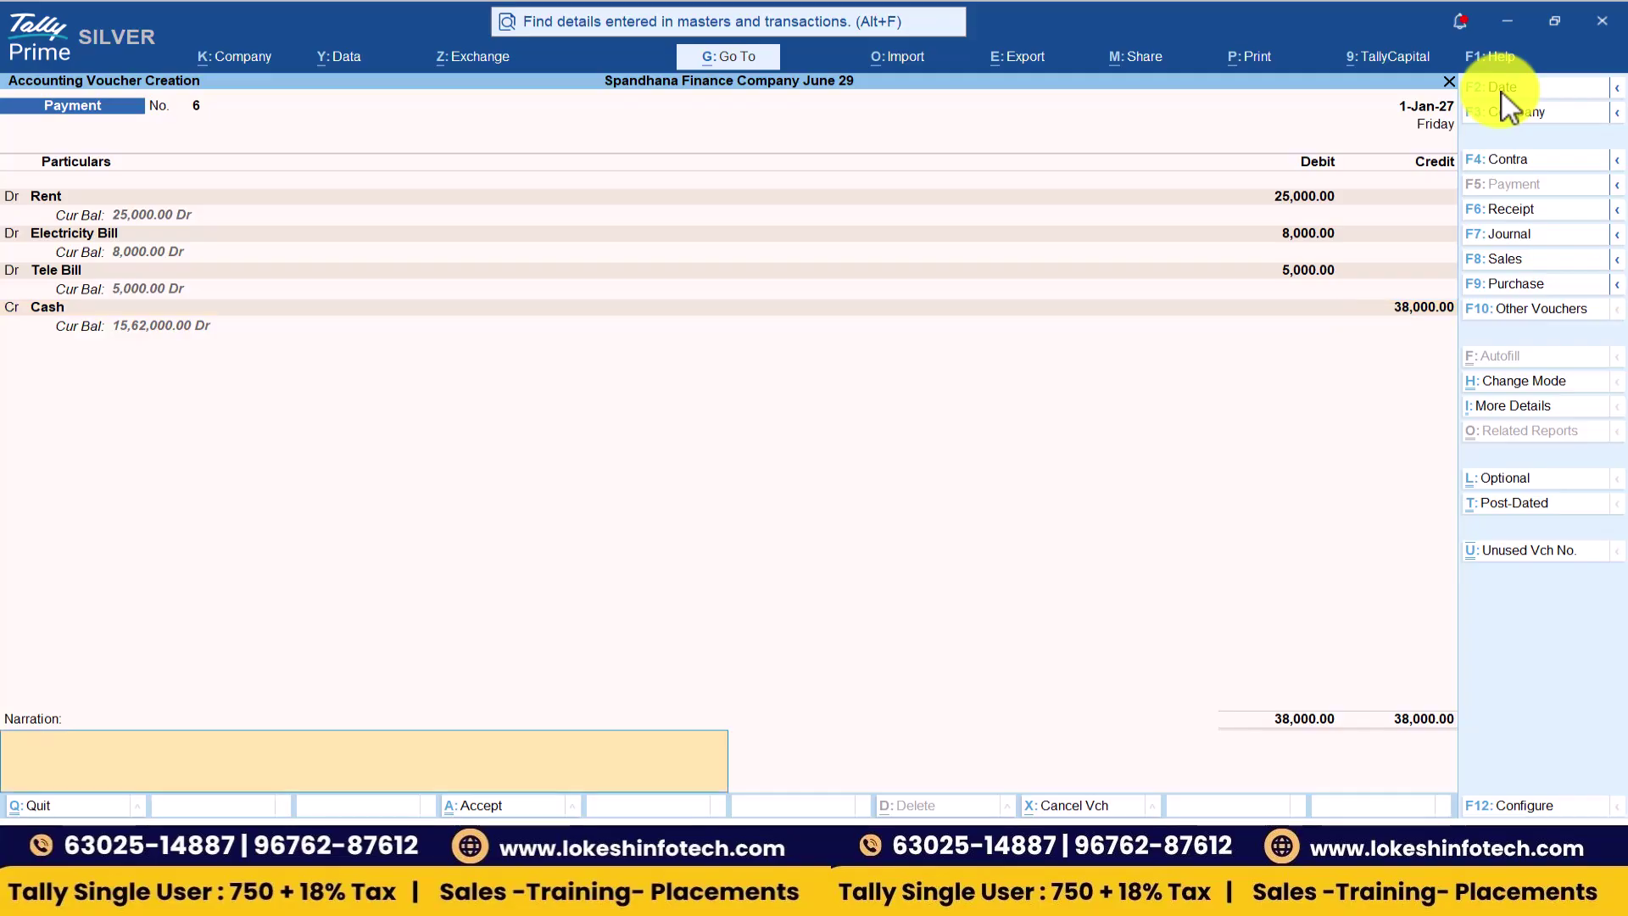
key(Return)
key(Return)
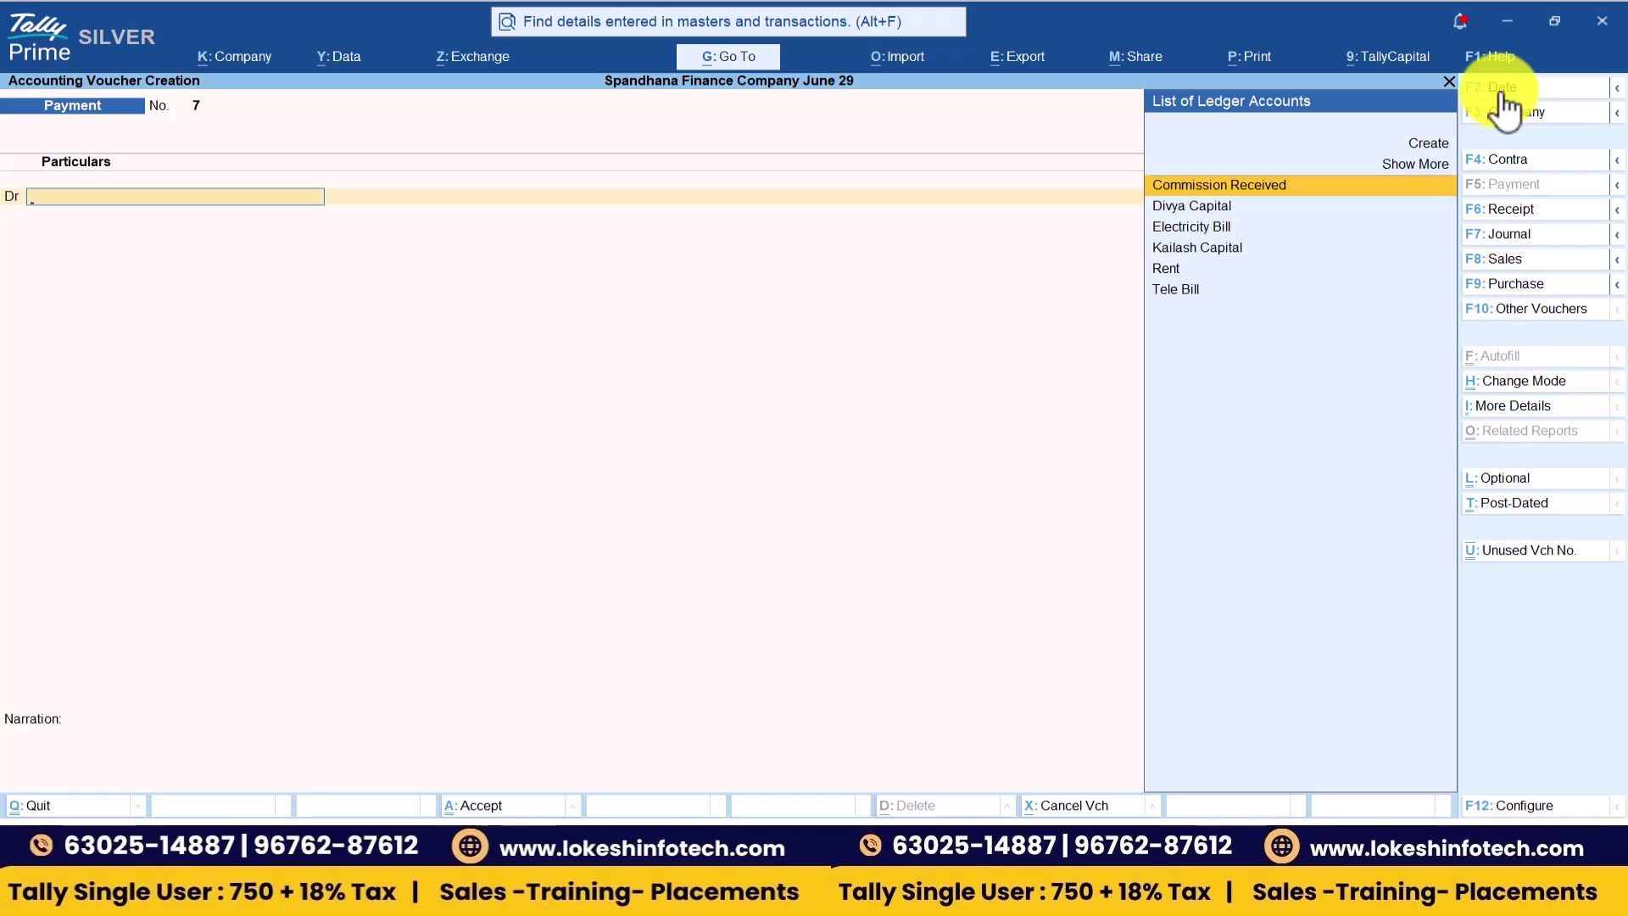
- Enter Receipt No. 8 dated 1-Feb-27 crediting Commission Received 45,000 with Cash debited
click(1548, 212)
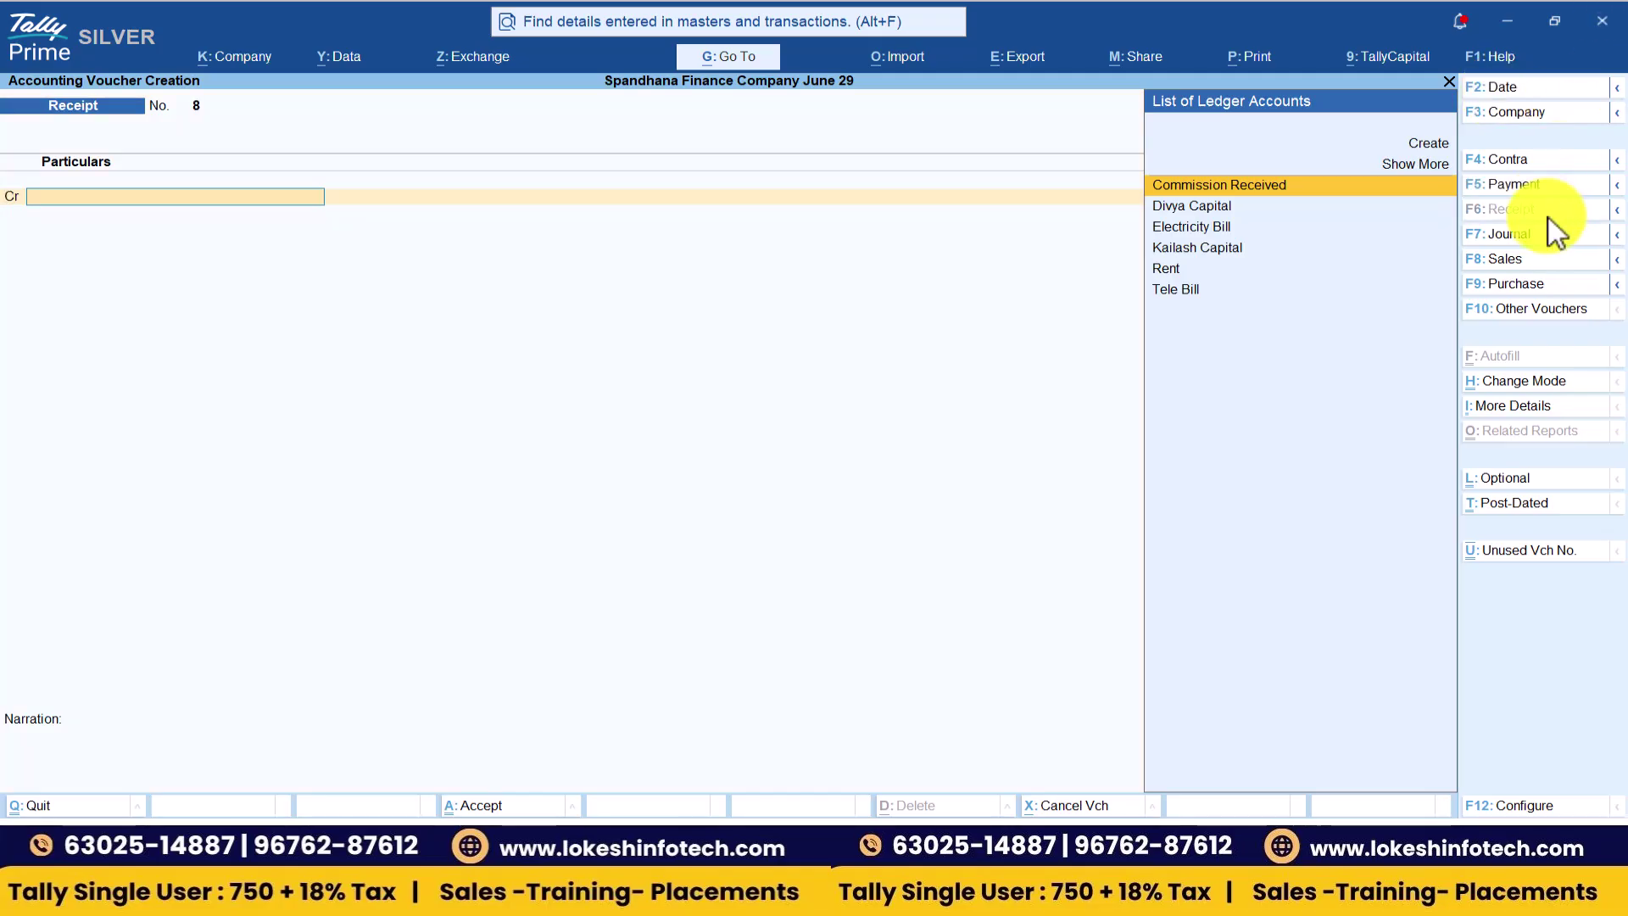
click(1523, 88)
key(alt+Tab)
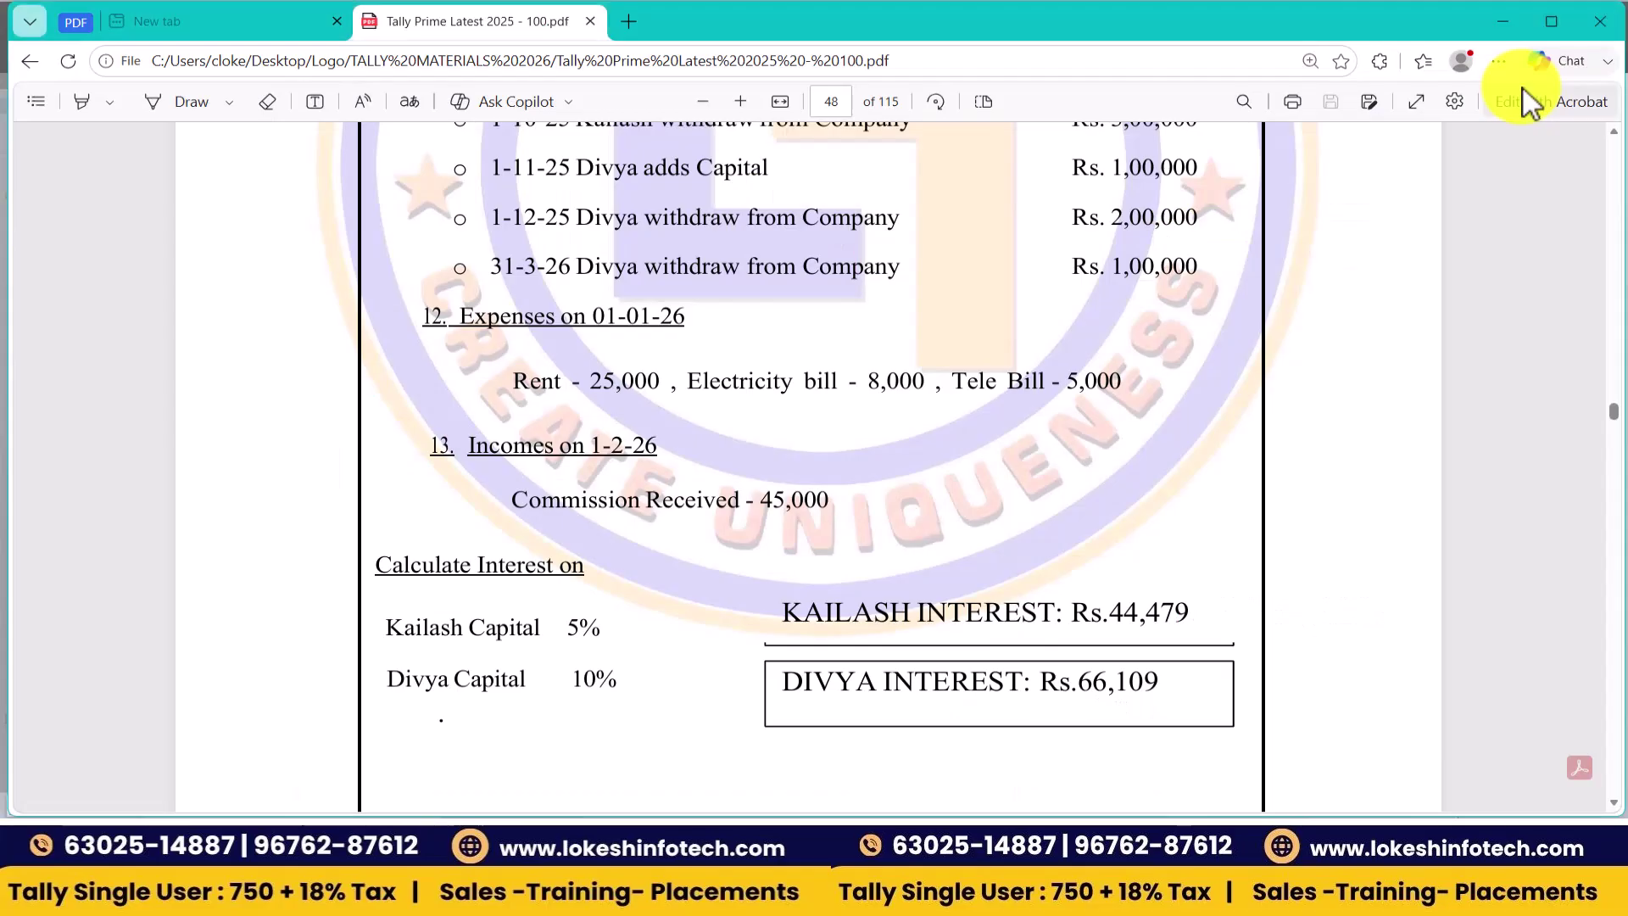
key(alt+Tab)
text(1-)
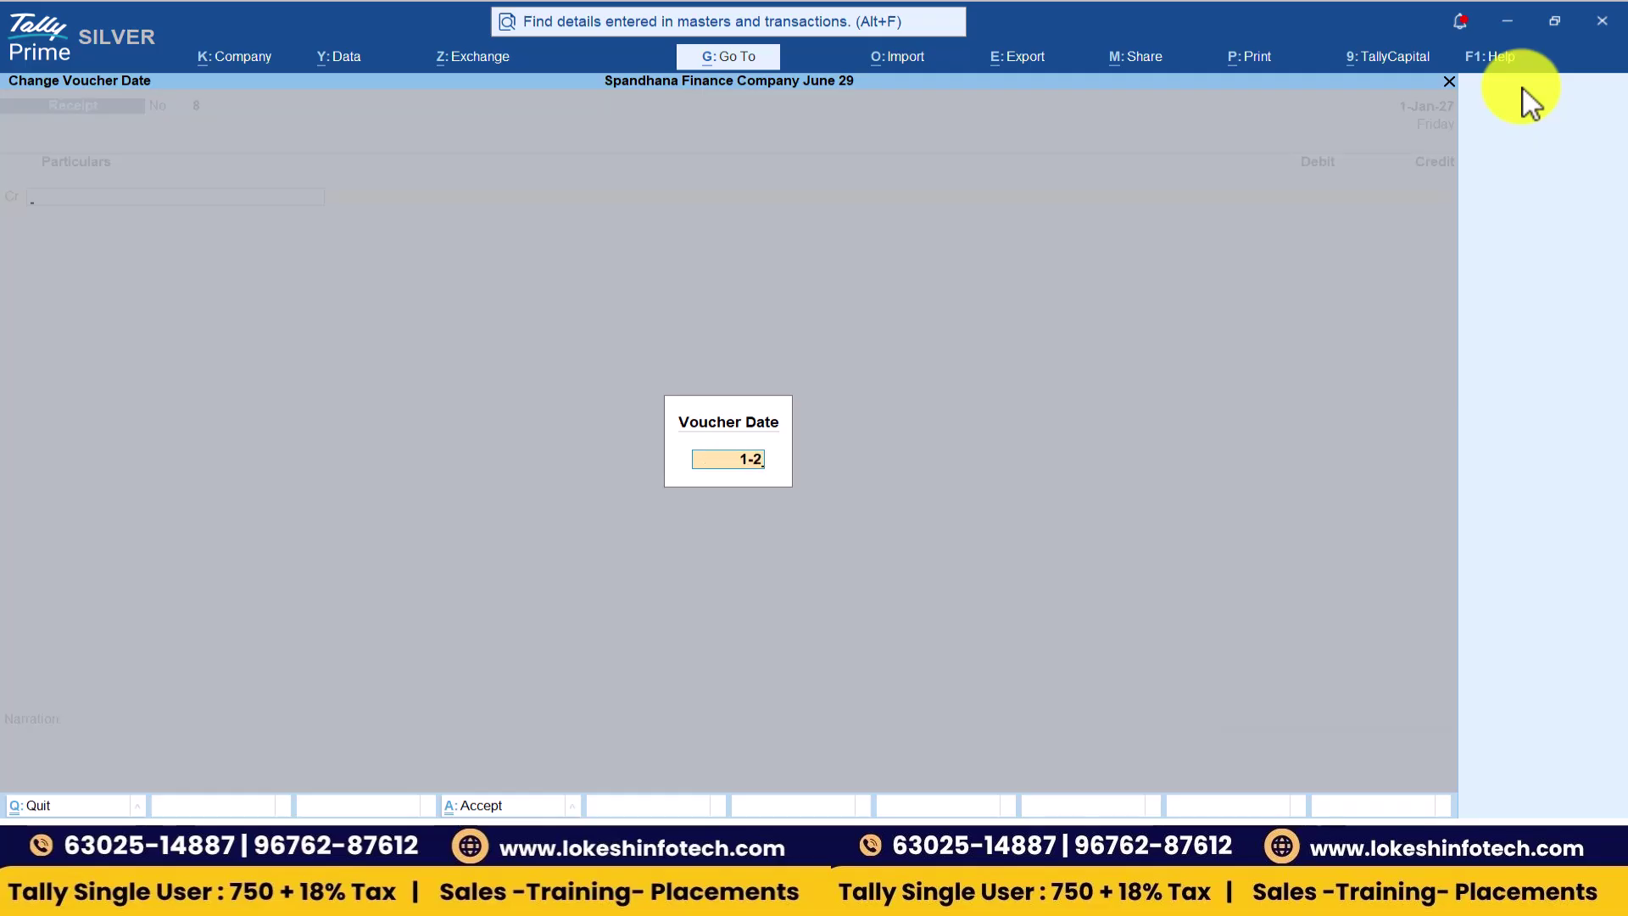
key(Return)
text(c)
key(Return)
key(alt+Tab)
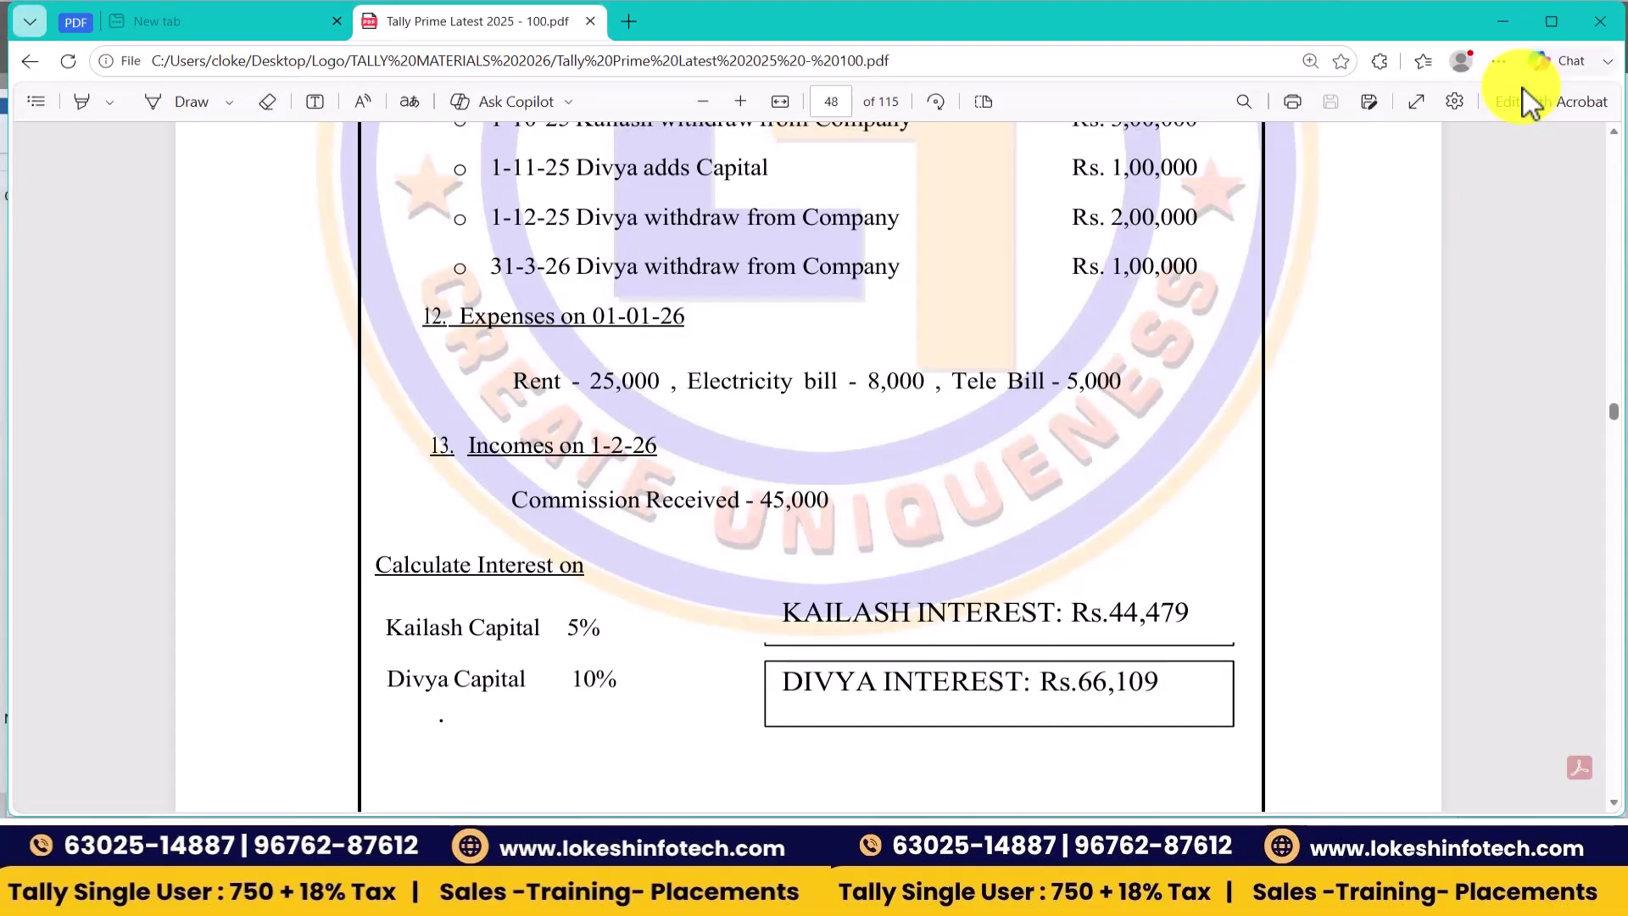
key(alt+Tab)
text(45000)
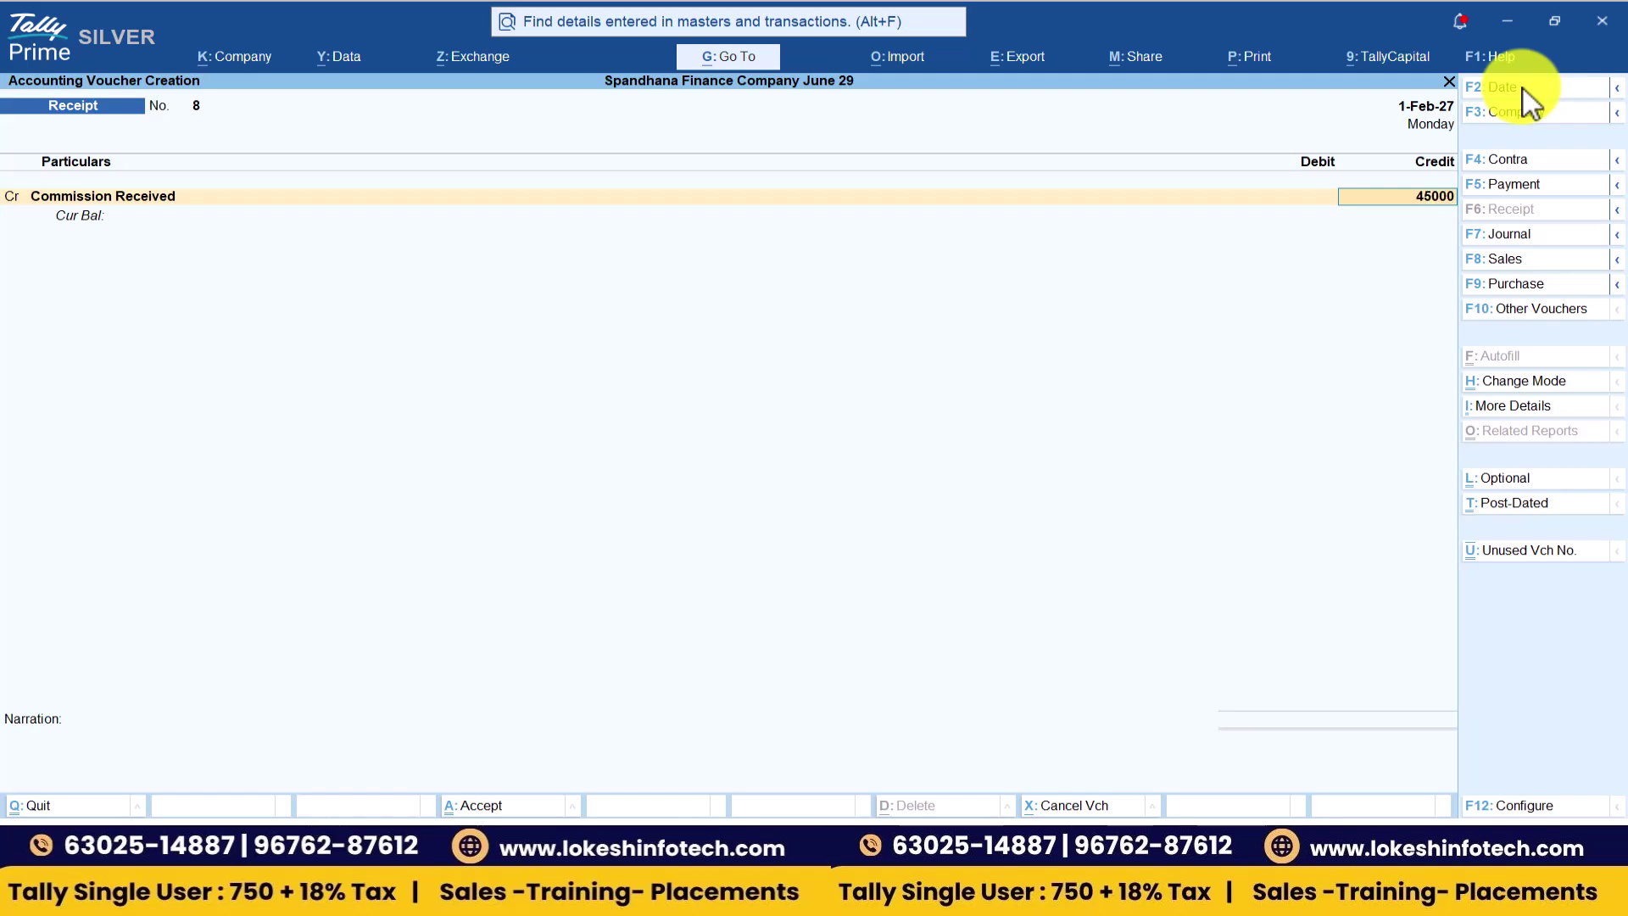
key(Return)
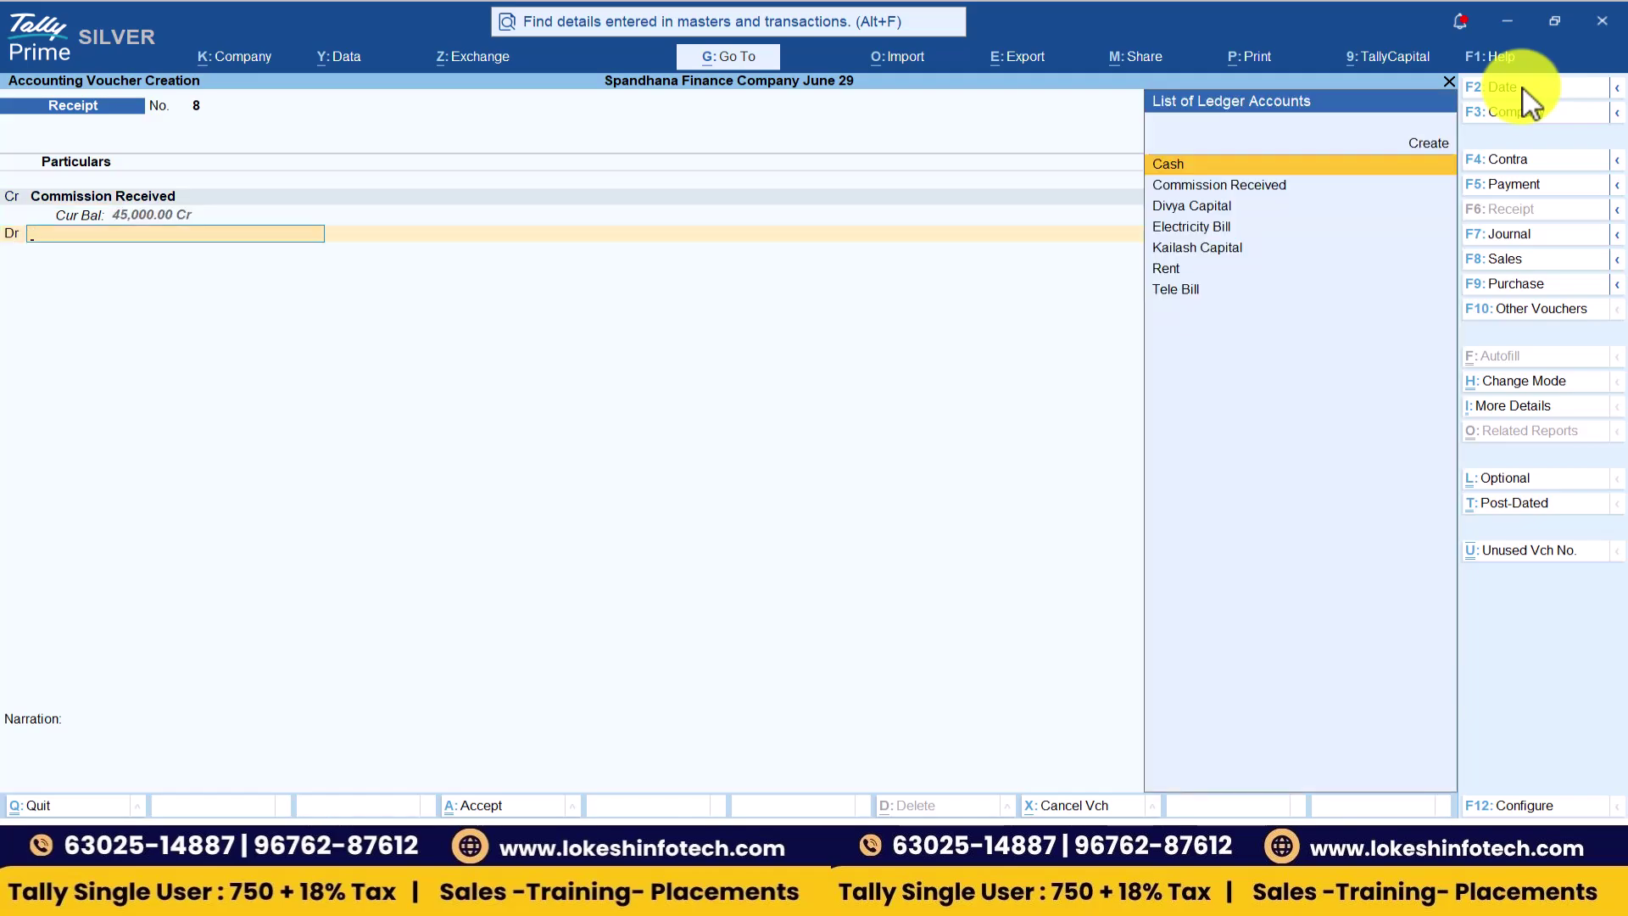
key(Return)
key(Return)
key(Return)
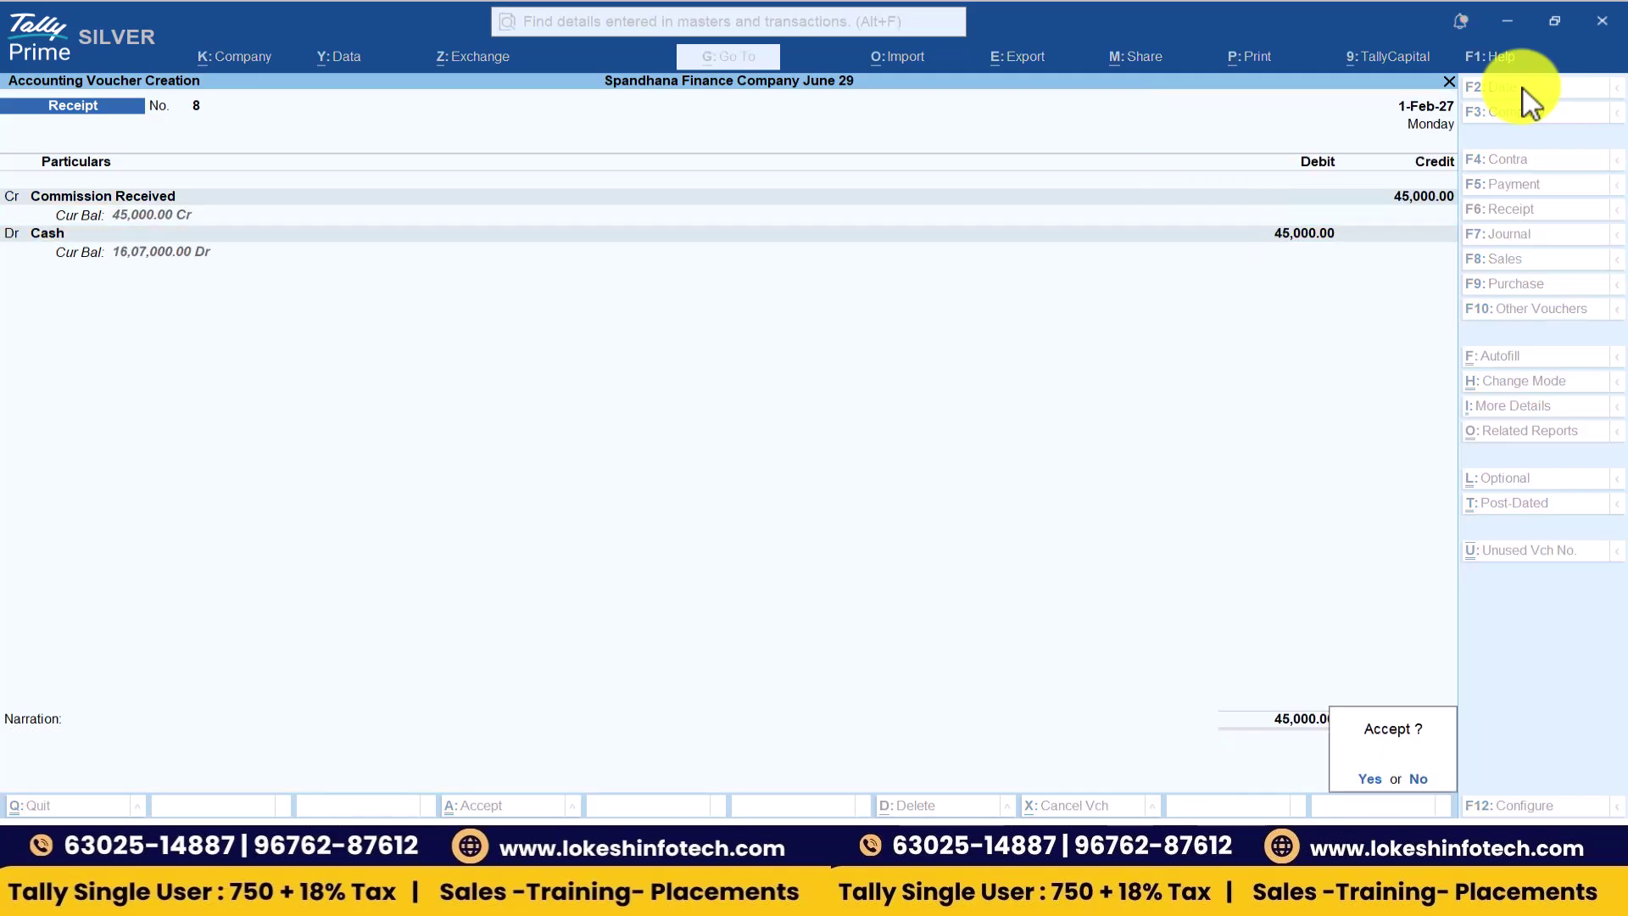
key(Return)
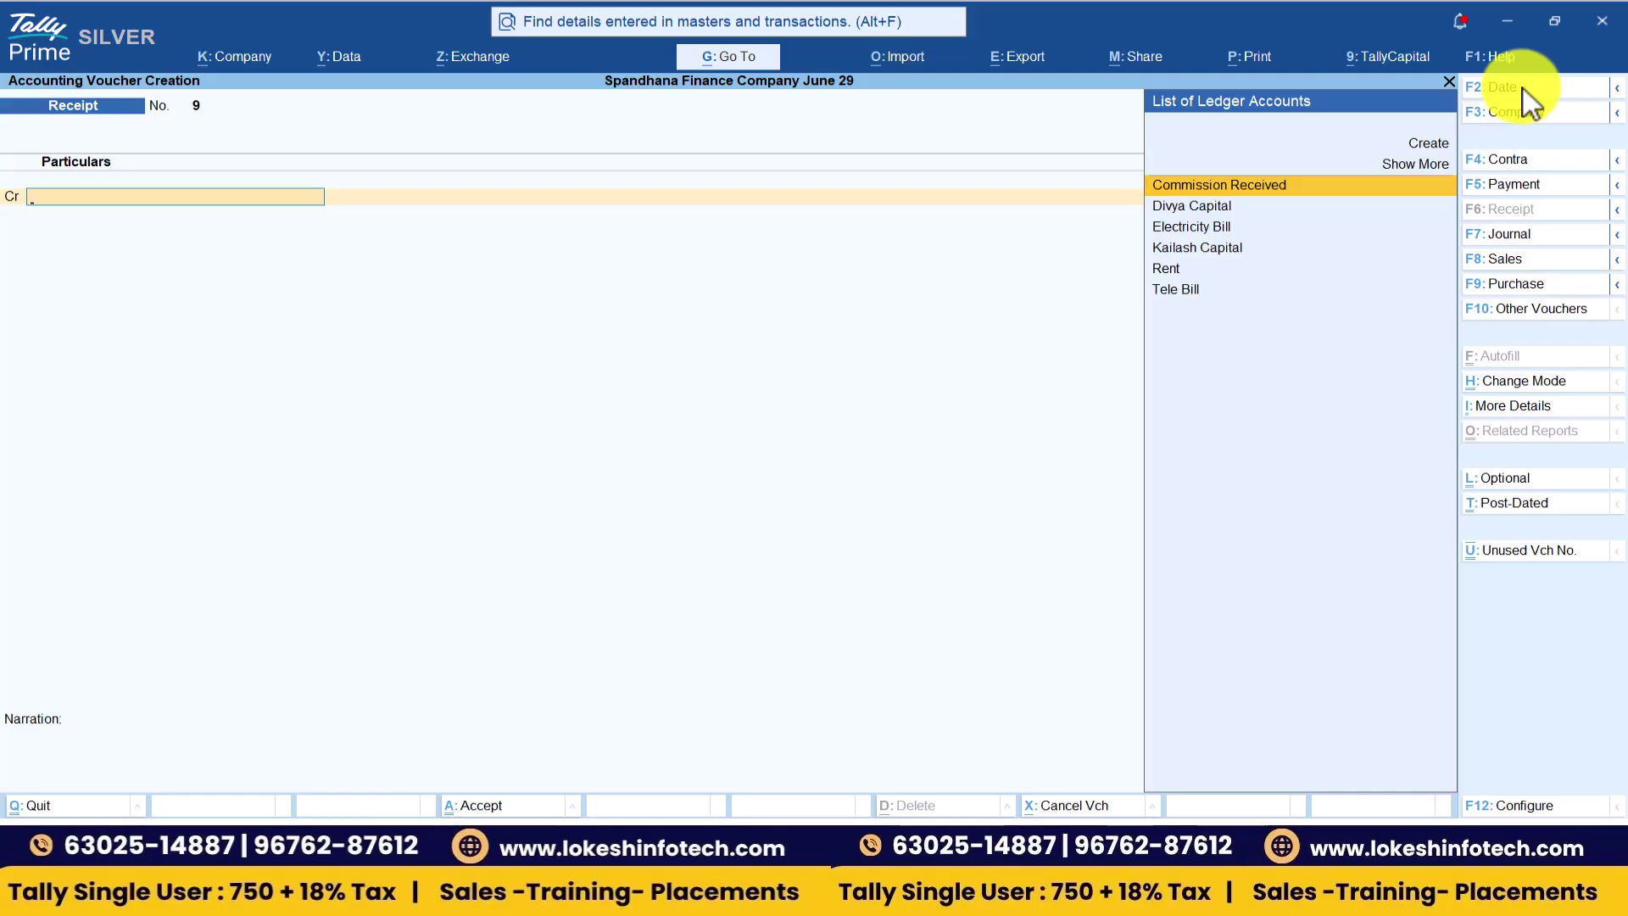
- Leave the blank receipt voucher and open the Day Book
key(Escape)
key(Return)
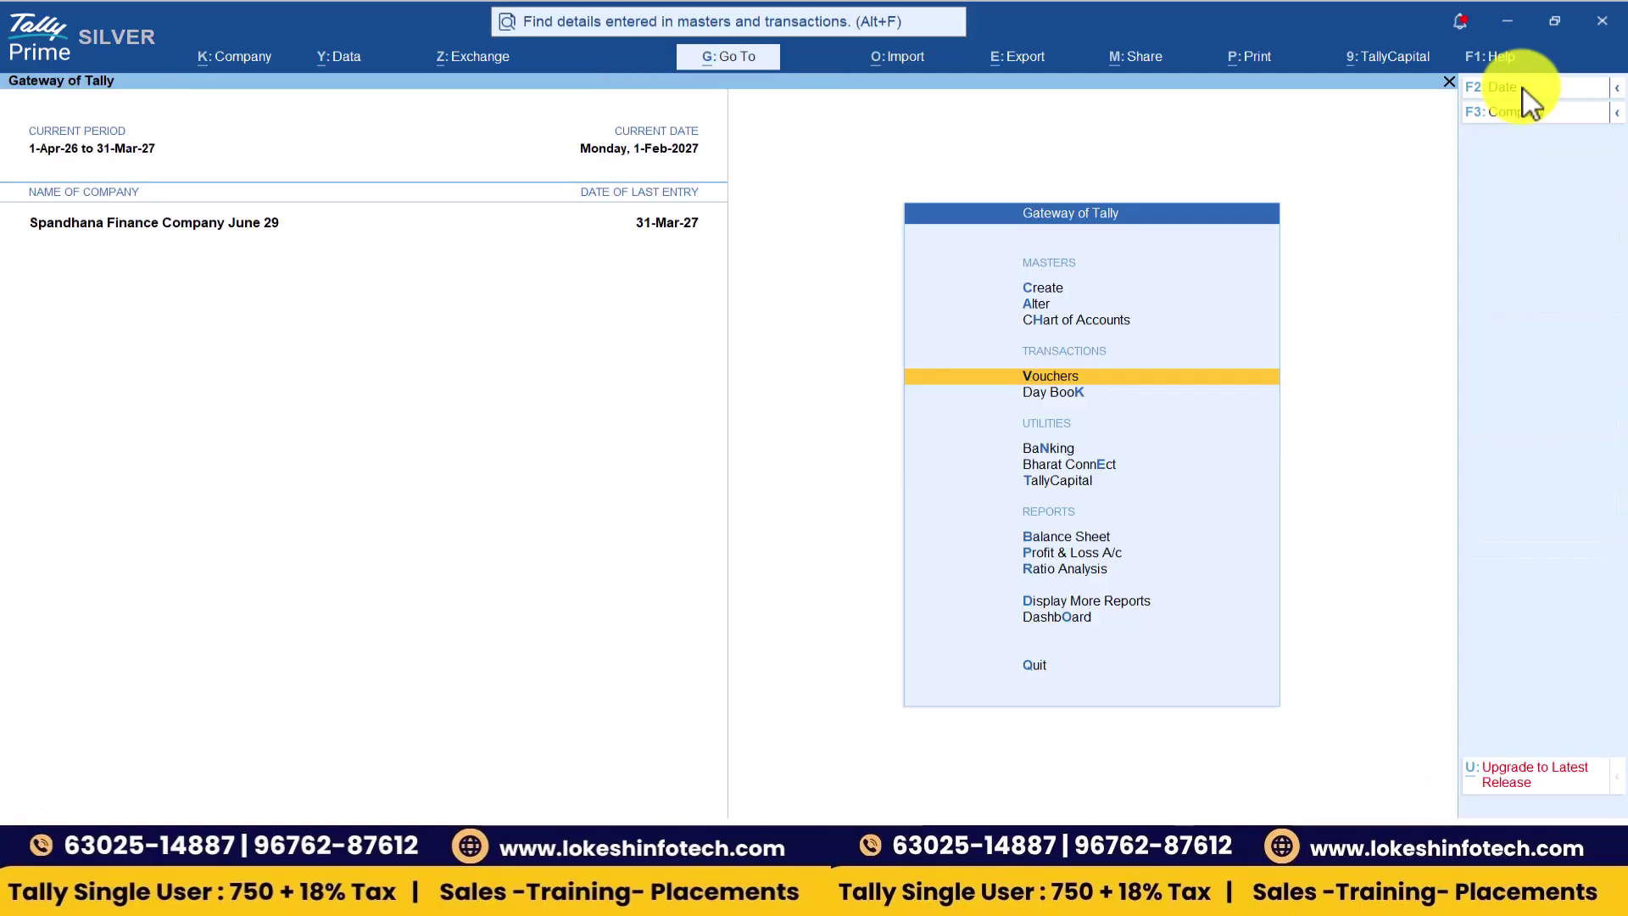
key(Return)
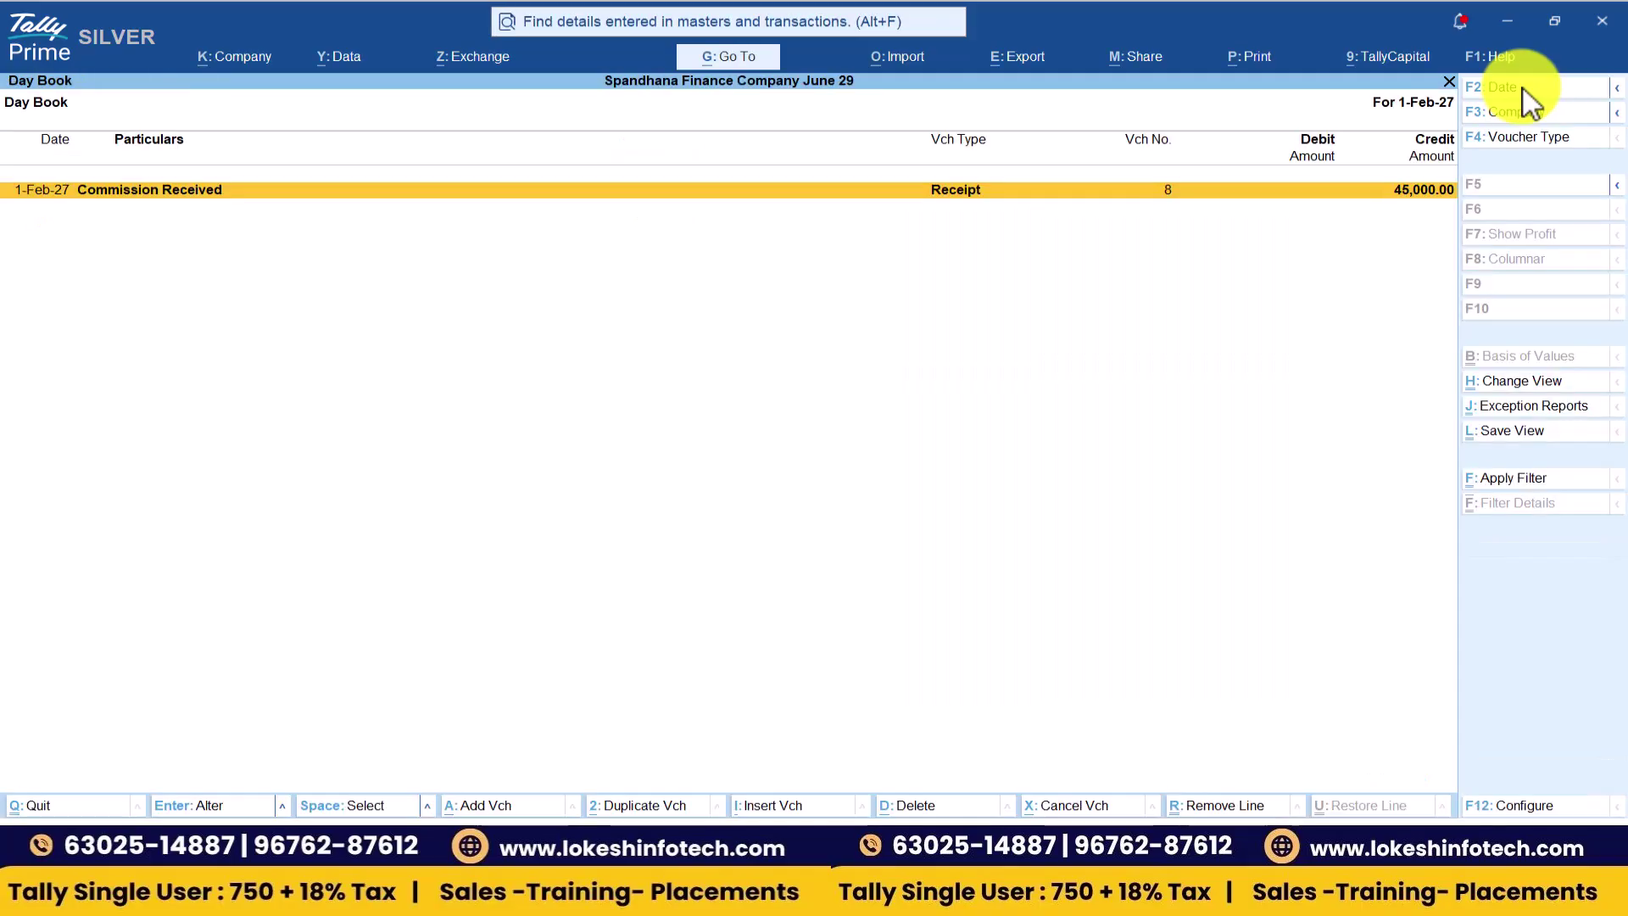
- Set the Day Book to the full year, check the saved vouchers, and close it
key(alt+F2)
key(BackSpace)
key(Return)
key(BackSpace)
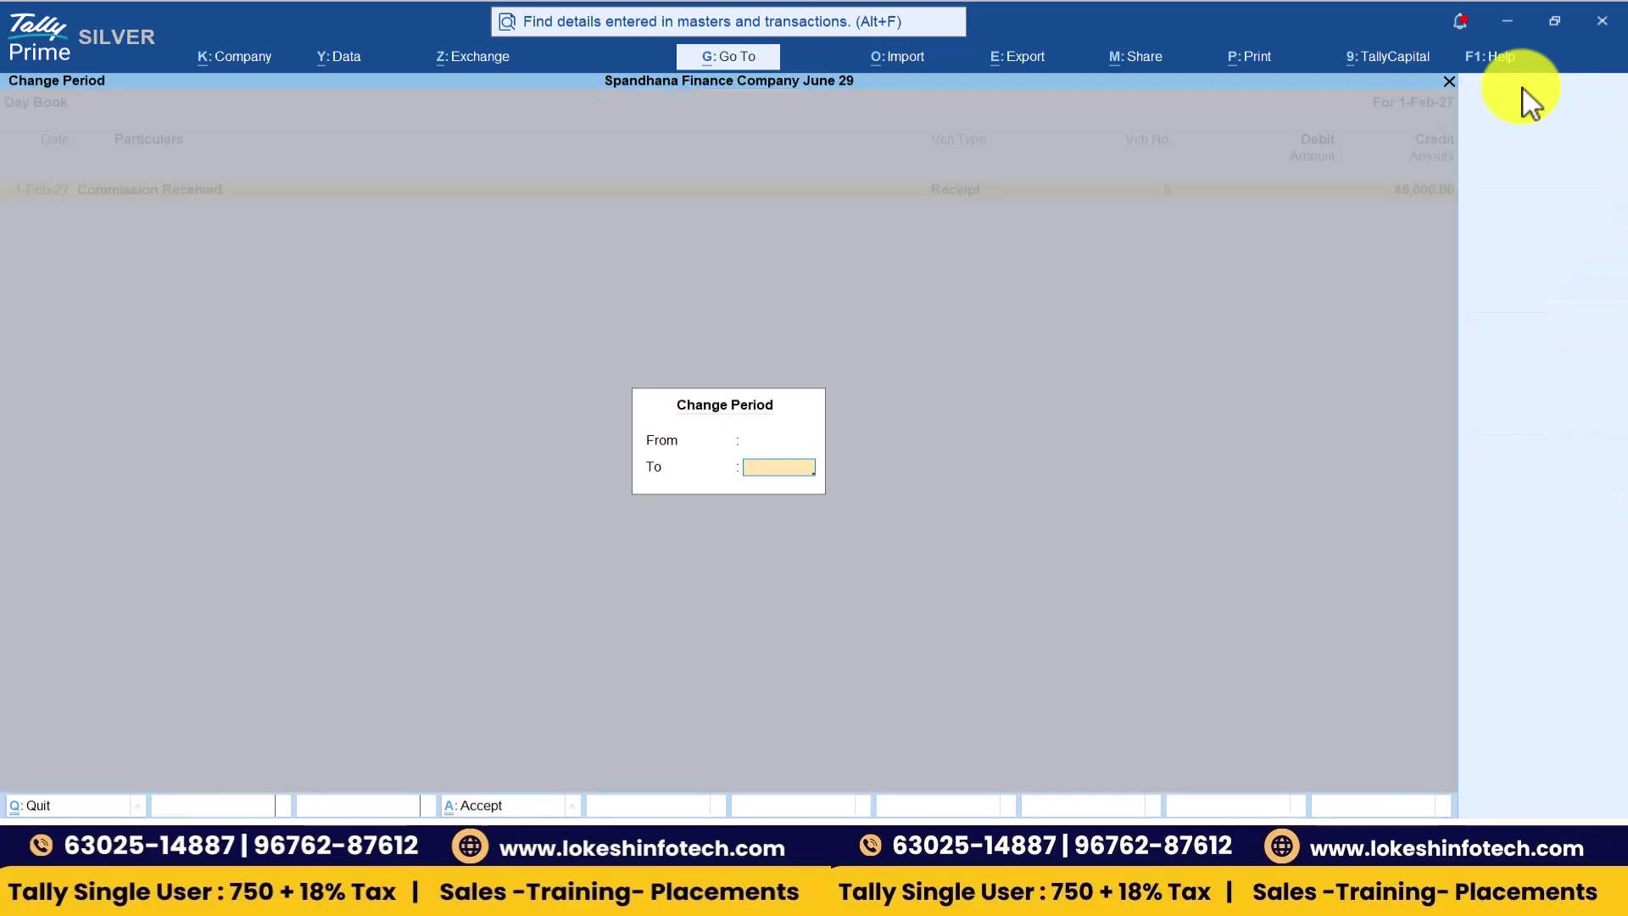
key(Return)
key(Down)
key(Down)
key(Down)
key(Down)
key(Down)
key(Down)
key(Down)
key(Down)
key(Down)
key(Down)
key(Down)
key(Down)
key(Down)
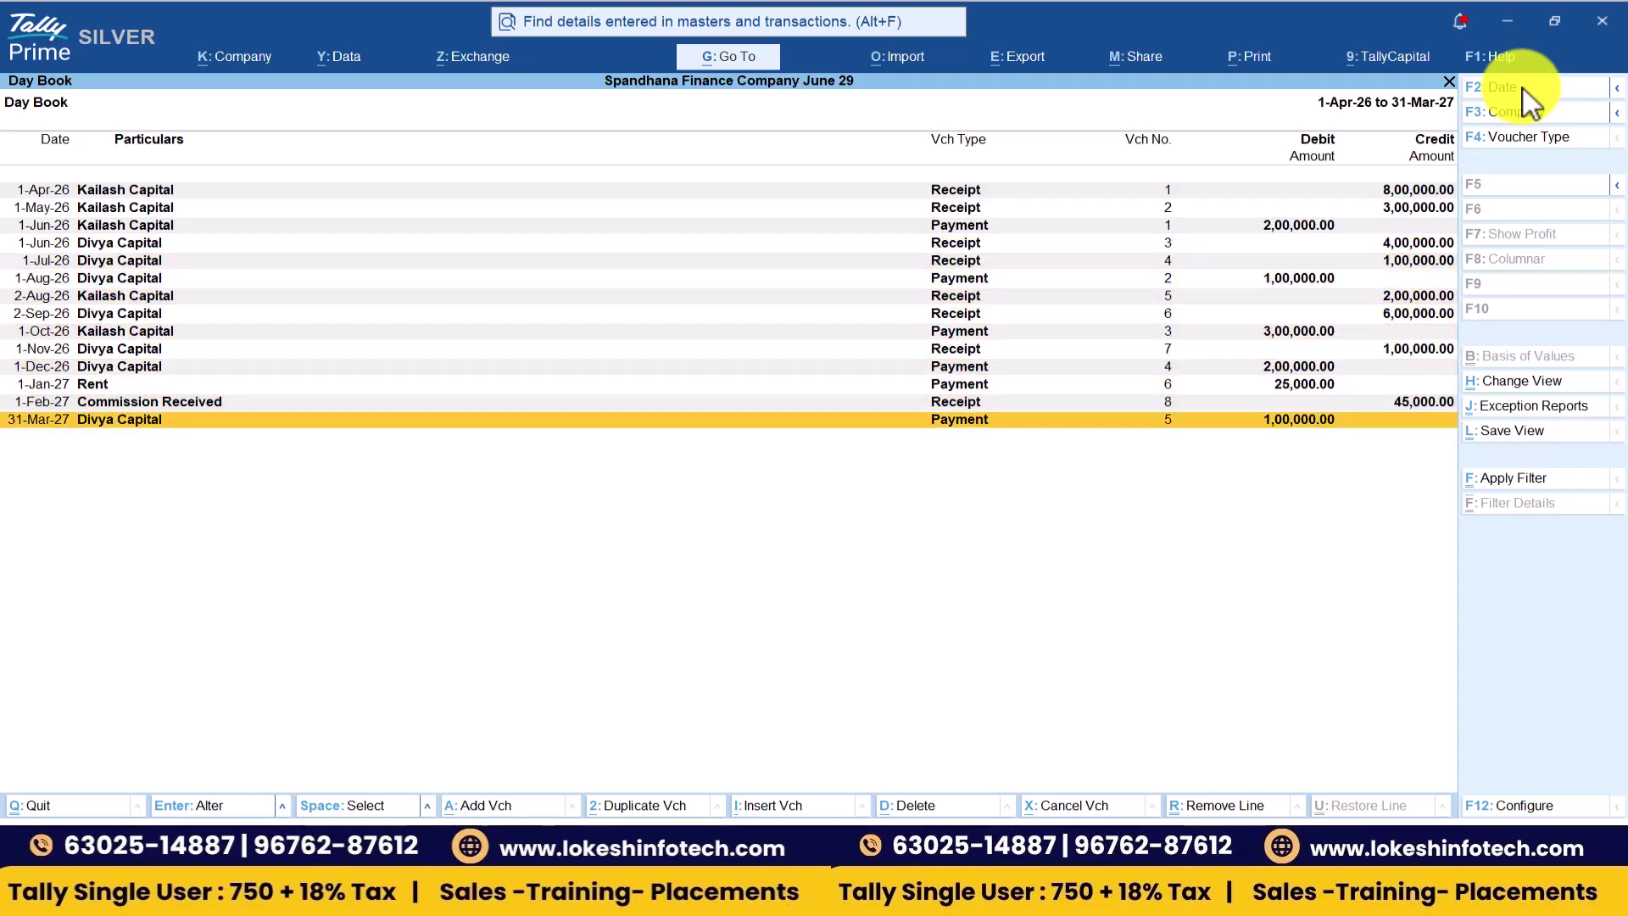
key(Escape)
key(Down)
key(Down)
key(Down)
key(Down)
key(Down)
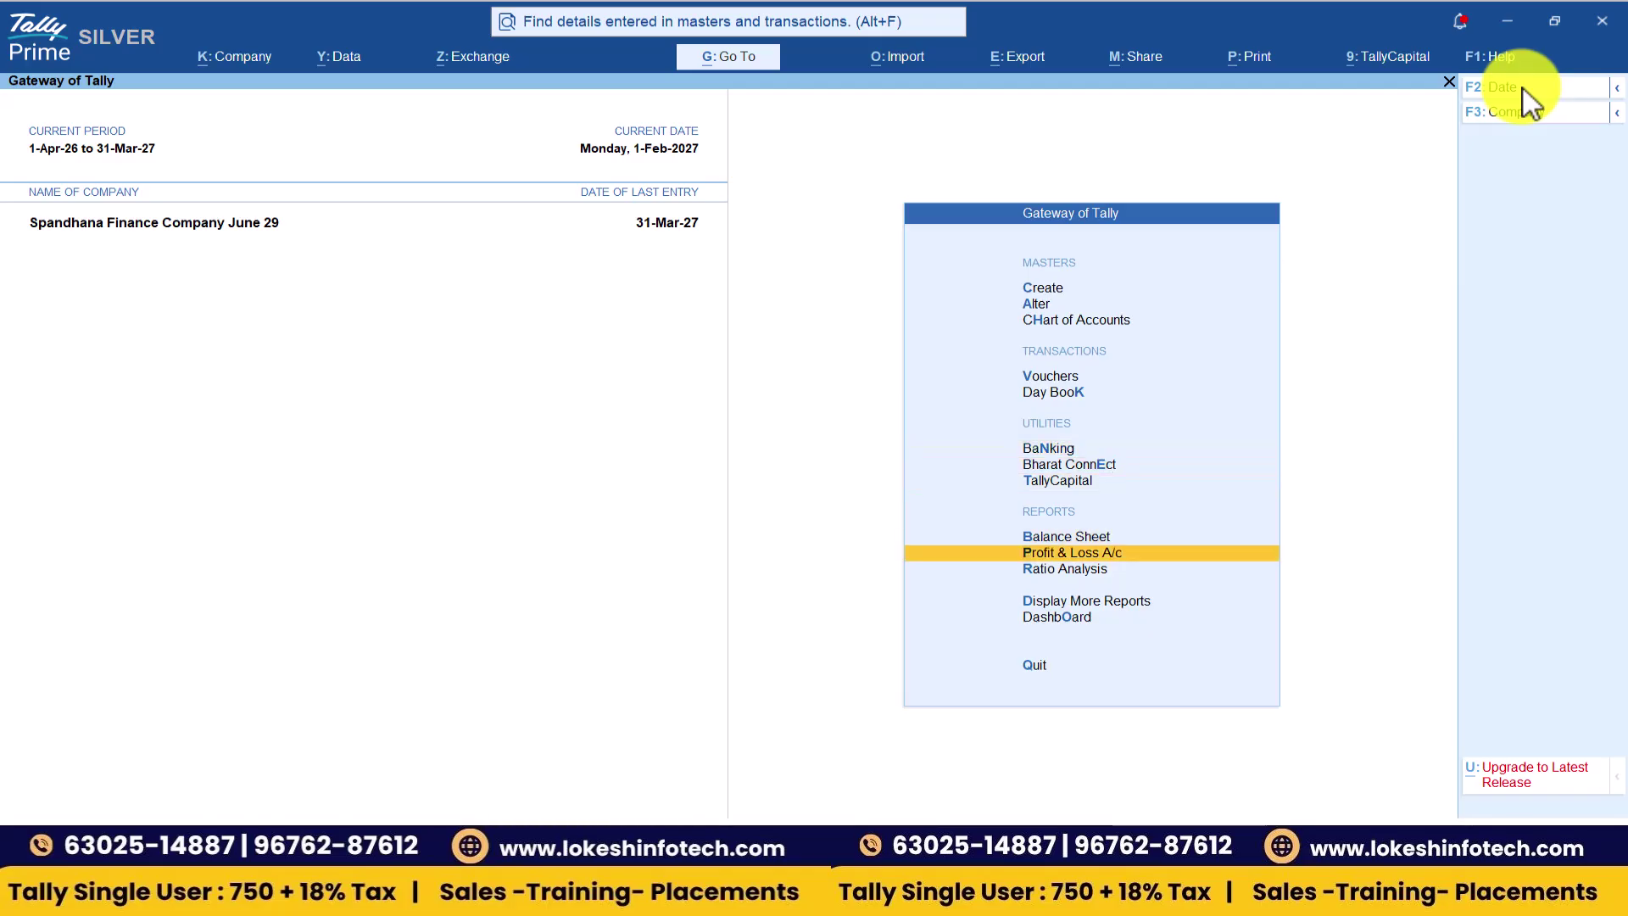
- Open the detailed Profit & Loss A/c and check the Nett Profit of 7,000.00
key(Return)
key(alt+F5)
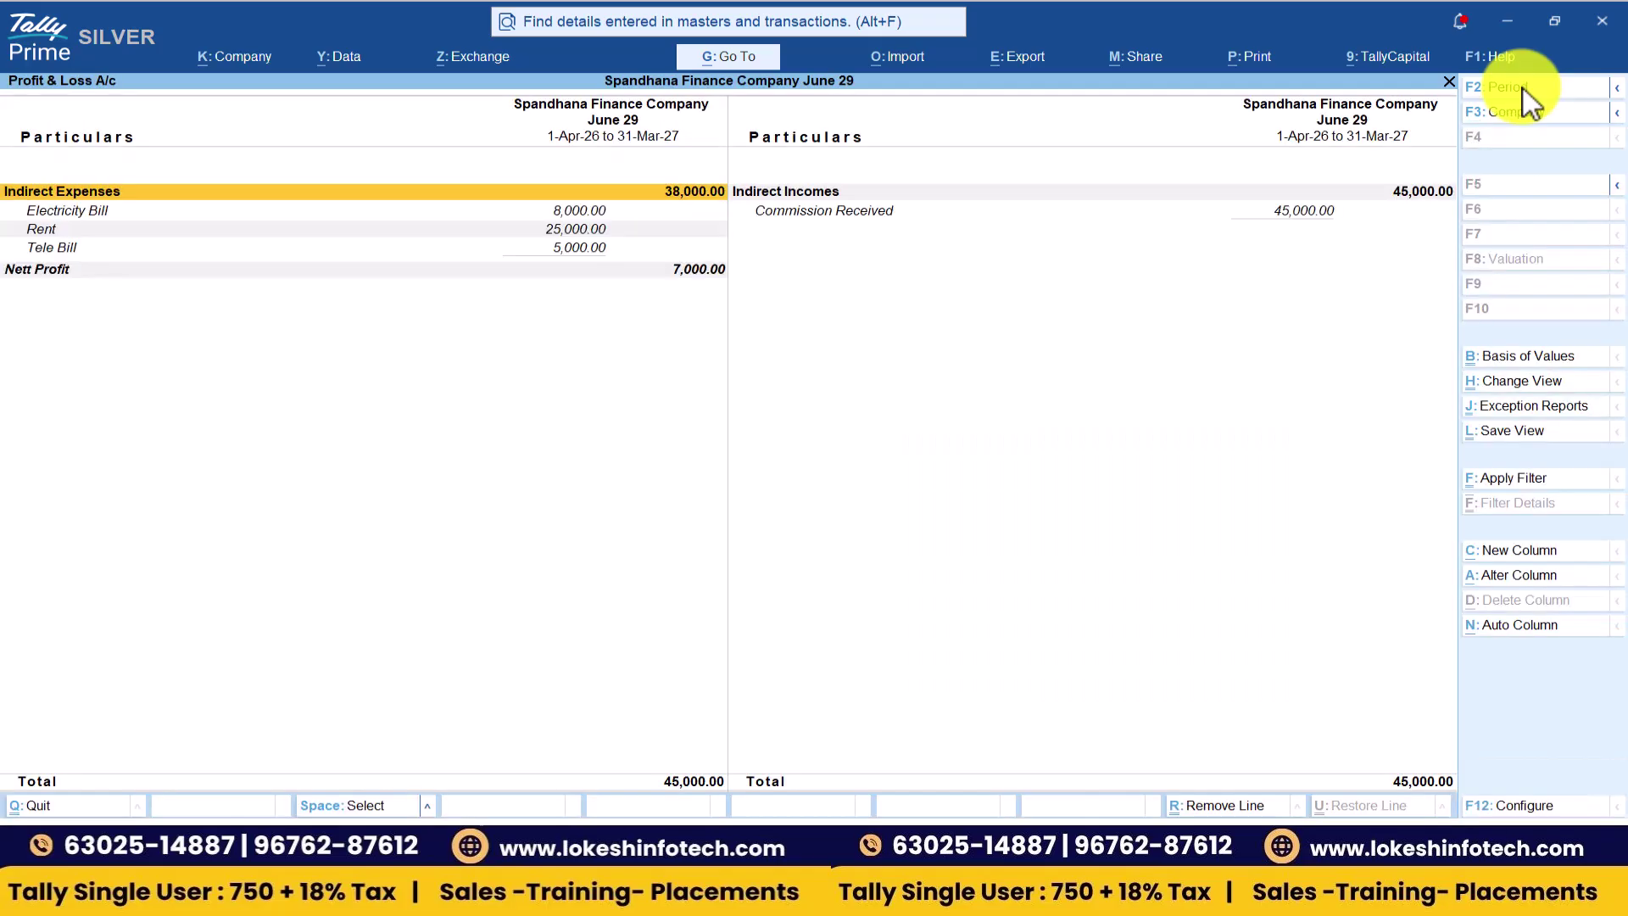
key(Right)
key(Down)
key(Up)
key(Left)
key(Down)
key(Down)
key(Down)
key(Down)
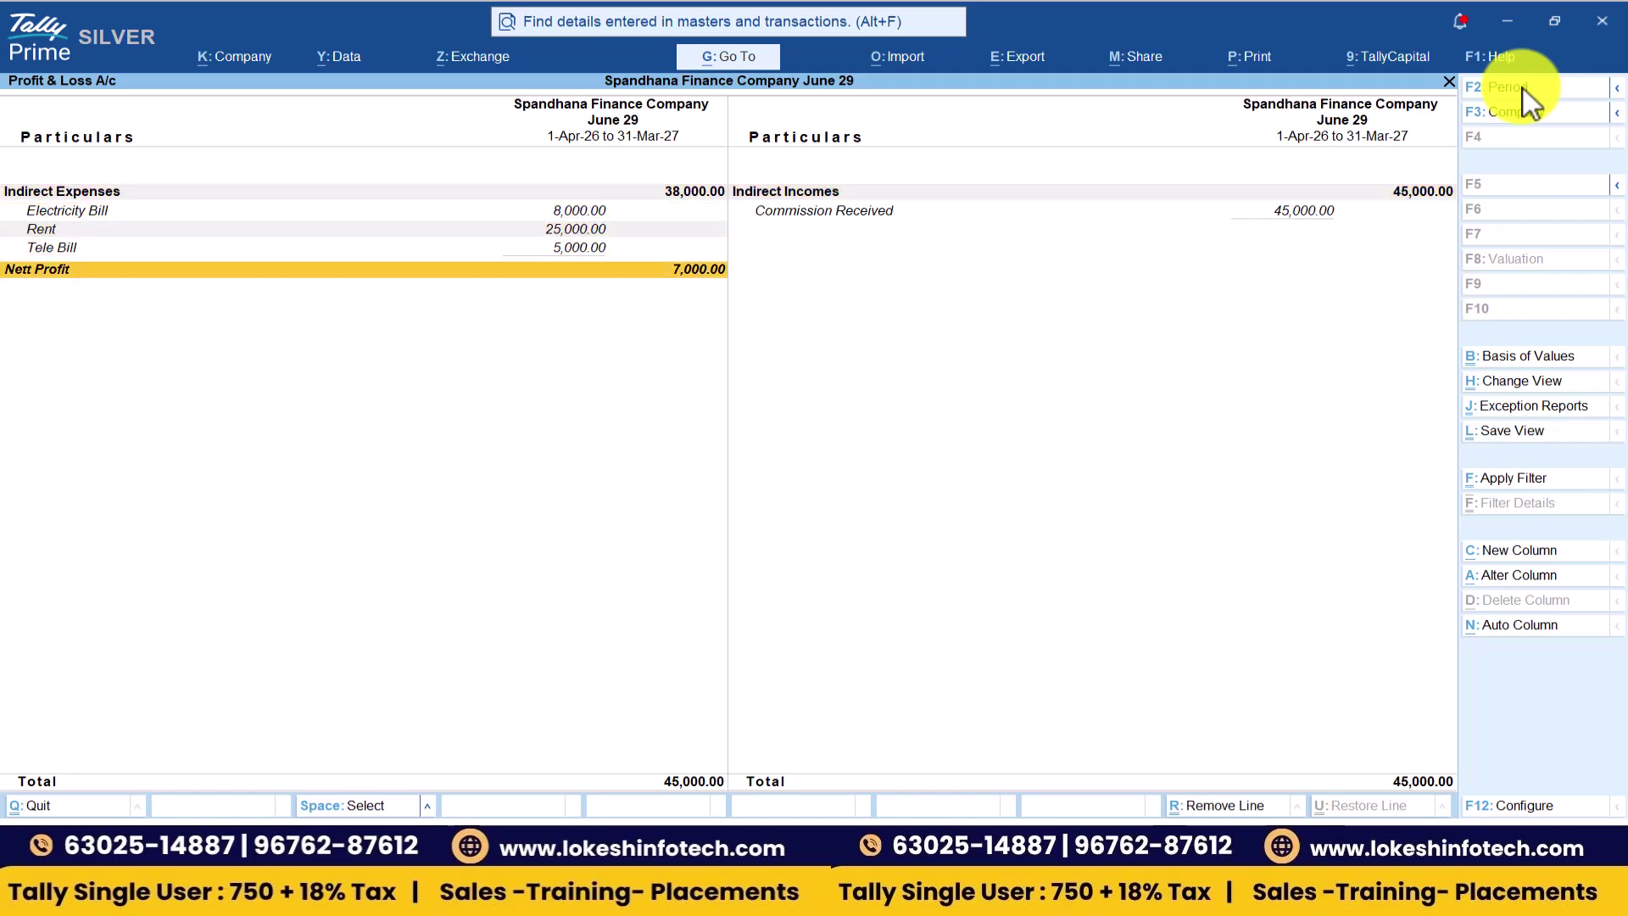
- Close the Profit & Loss report and open the company Dashboard
key(Escape)
key(Down)
key(Return)
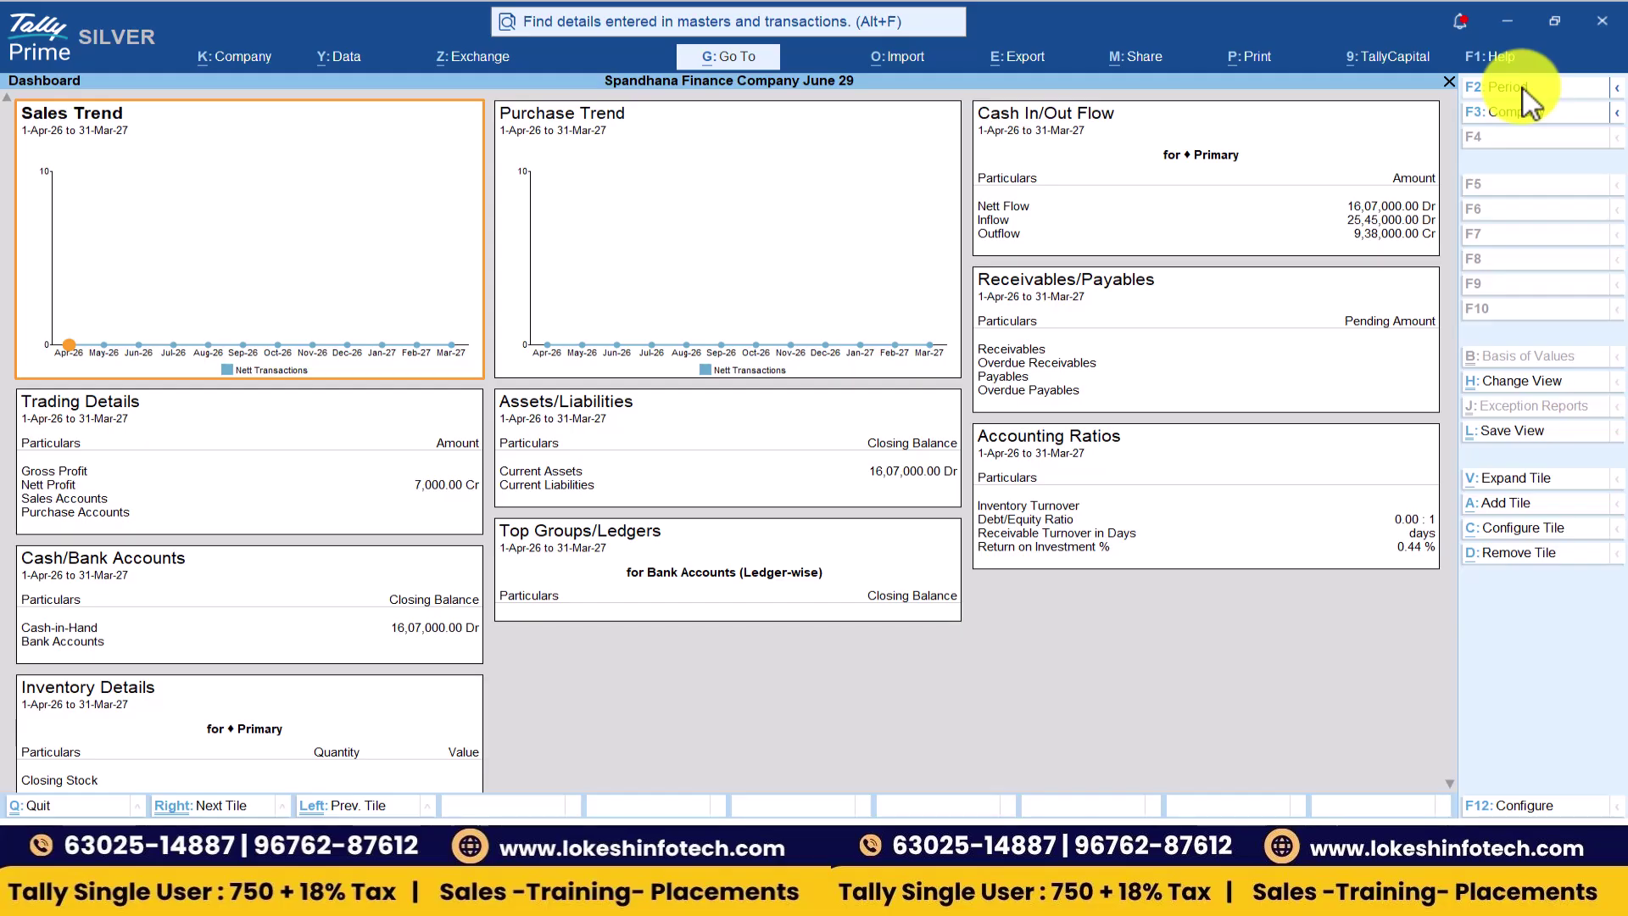
- Review the Trial Balance from More Reports, expanded (Alt+F5) to show ledger-wise balances
key(Escape)
key(Return)
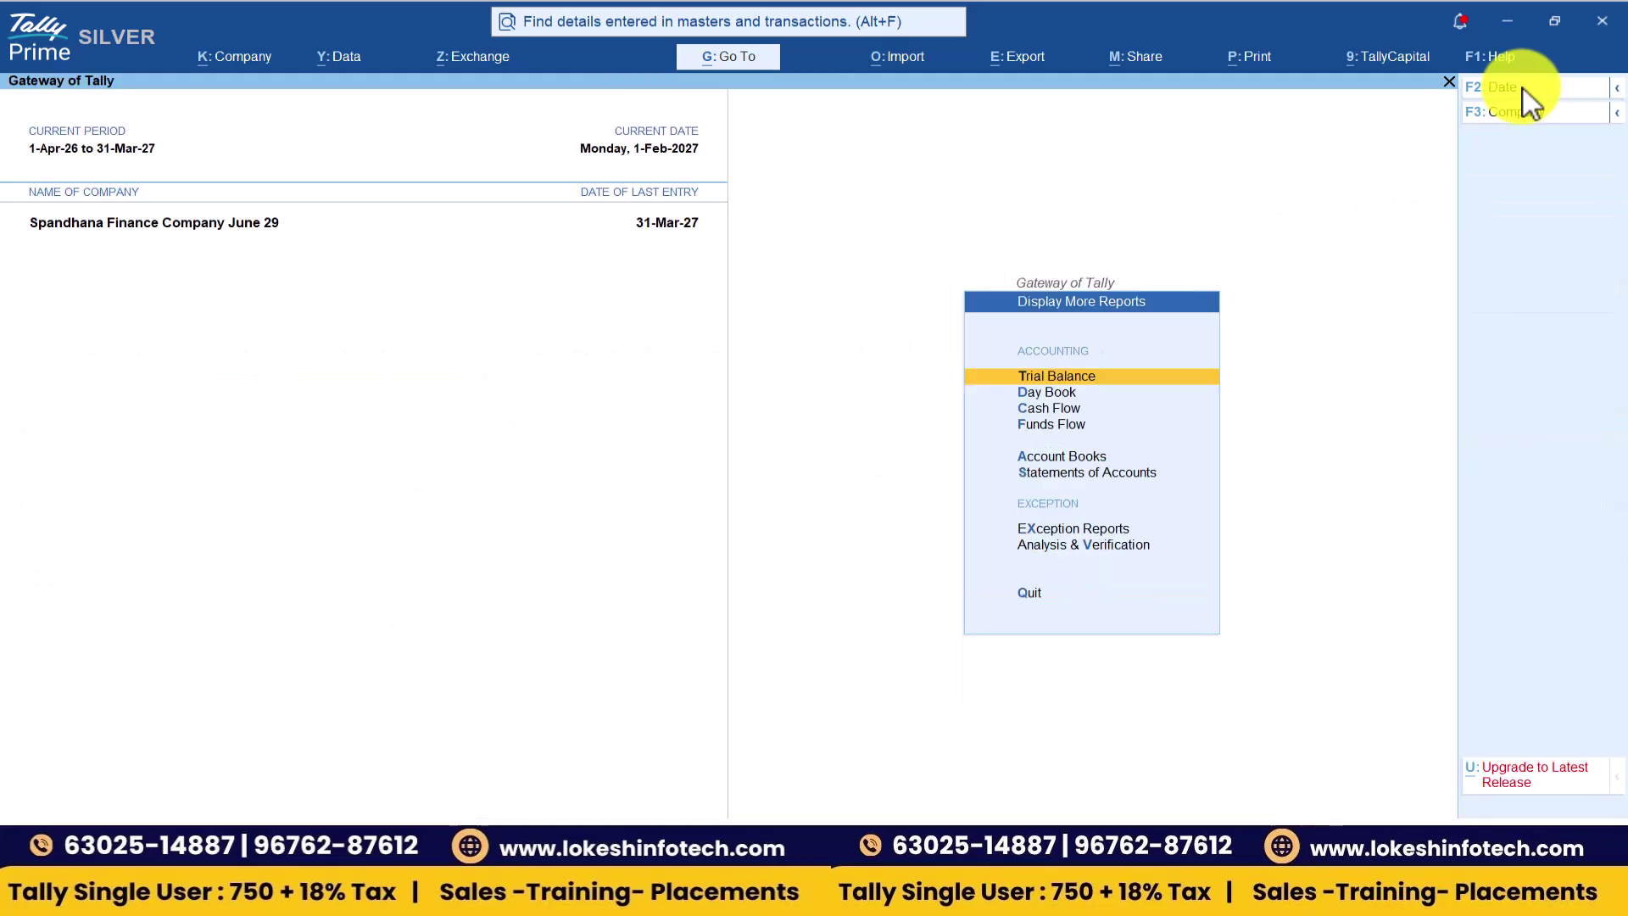
key(Return)
key(alt+F5)
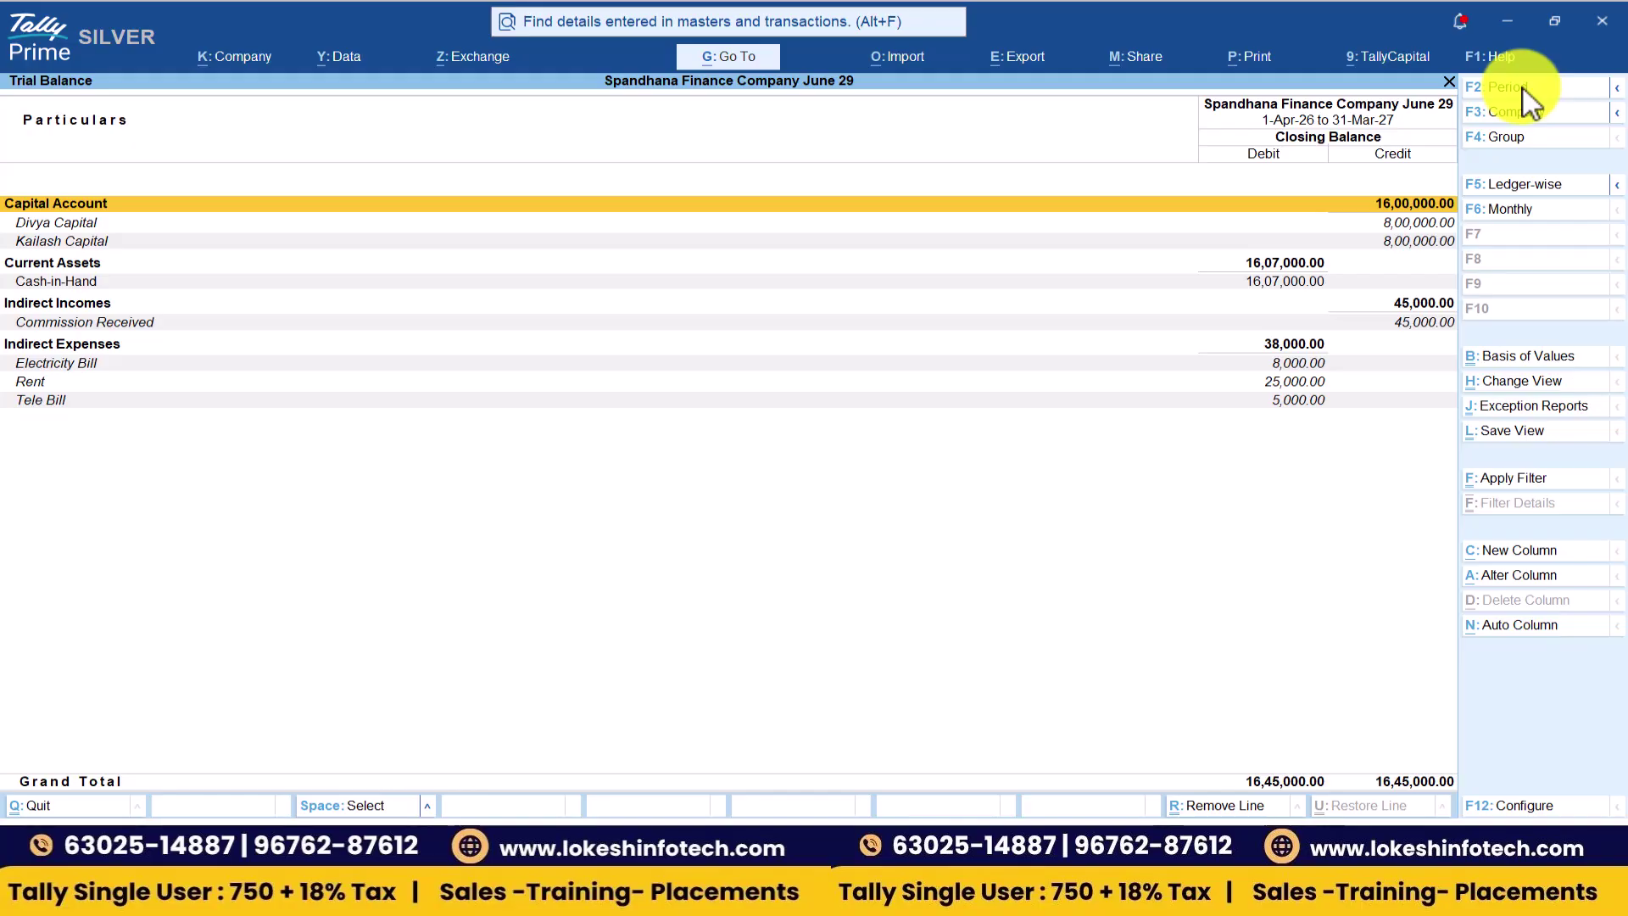
key(Escape)
- Check the Cash/Bank summary and the Contra register under Account Books
key(Down)
key(Down)
key(Down)
key(Down)
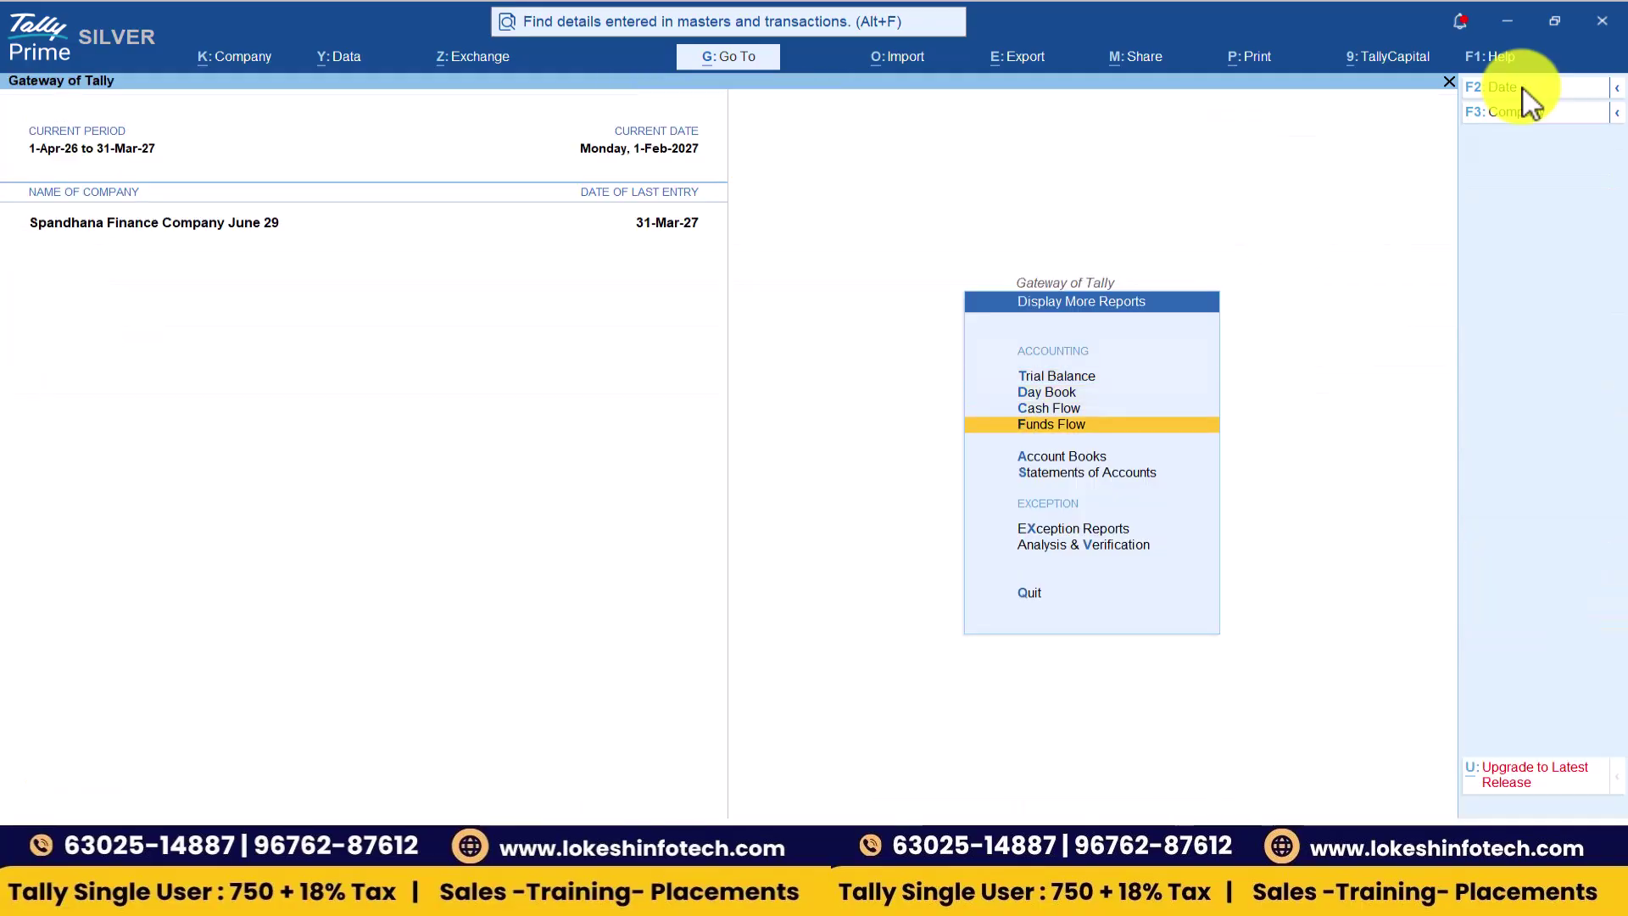
key(Return)
key(Return)
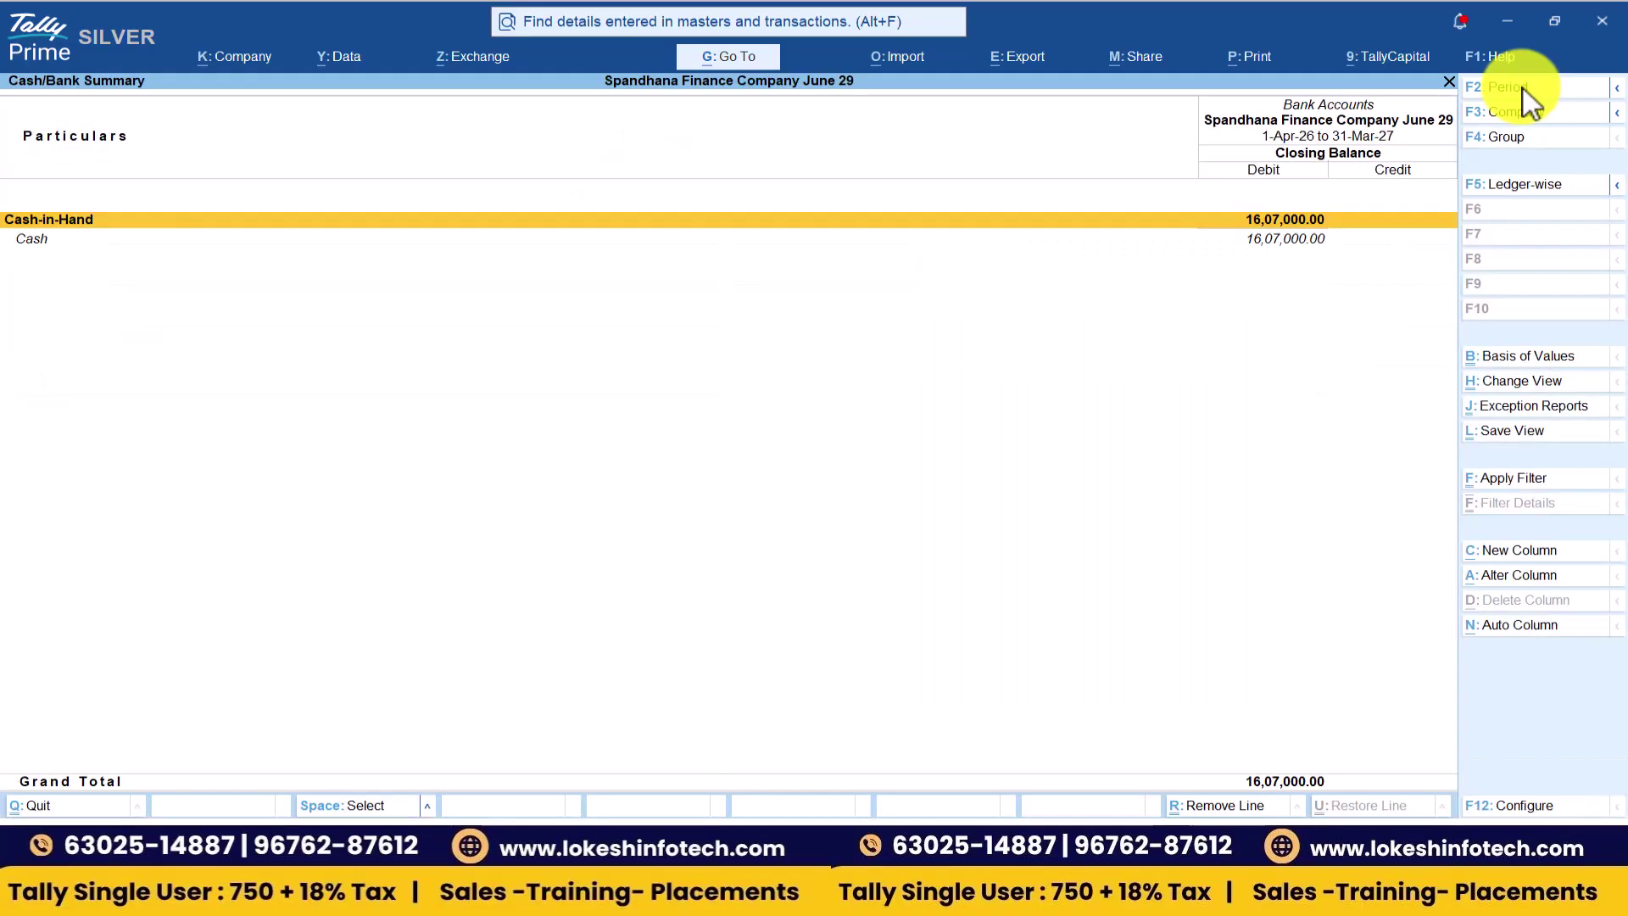
key(Escape)
key(Down)
key(Down)
key(Down)
key(Down)
key(Return)
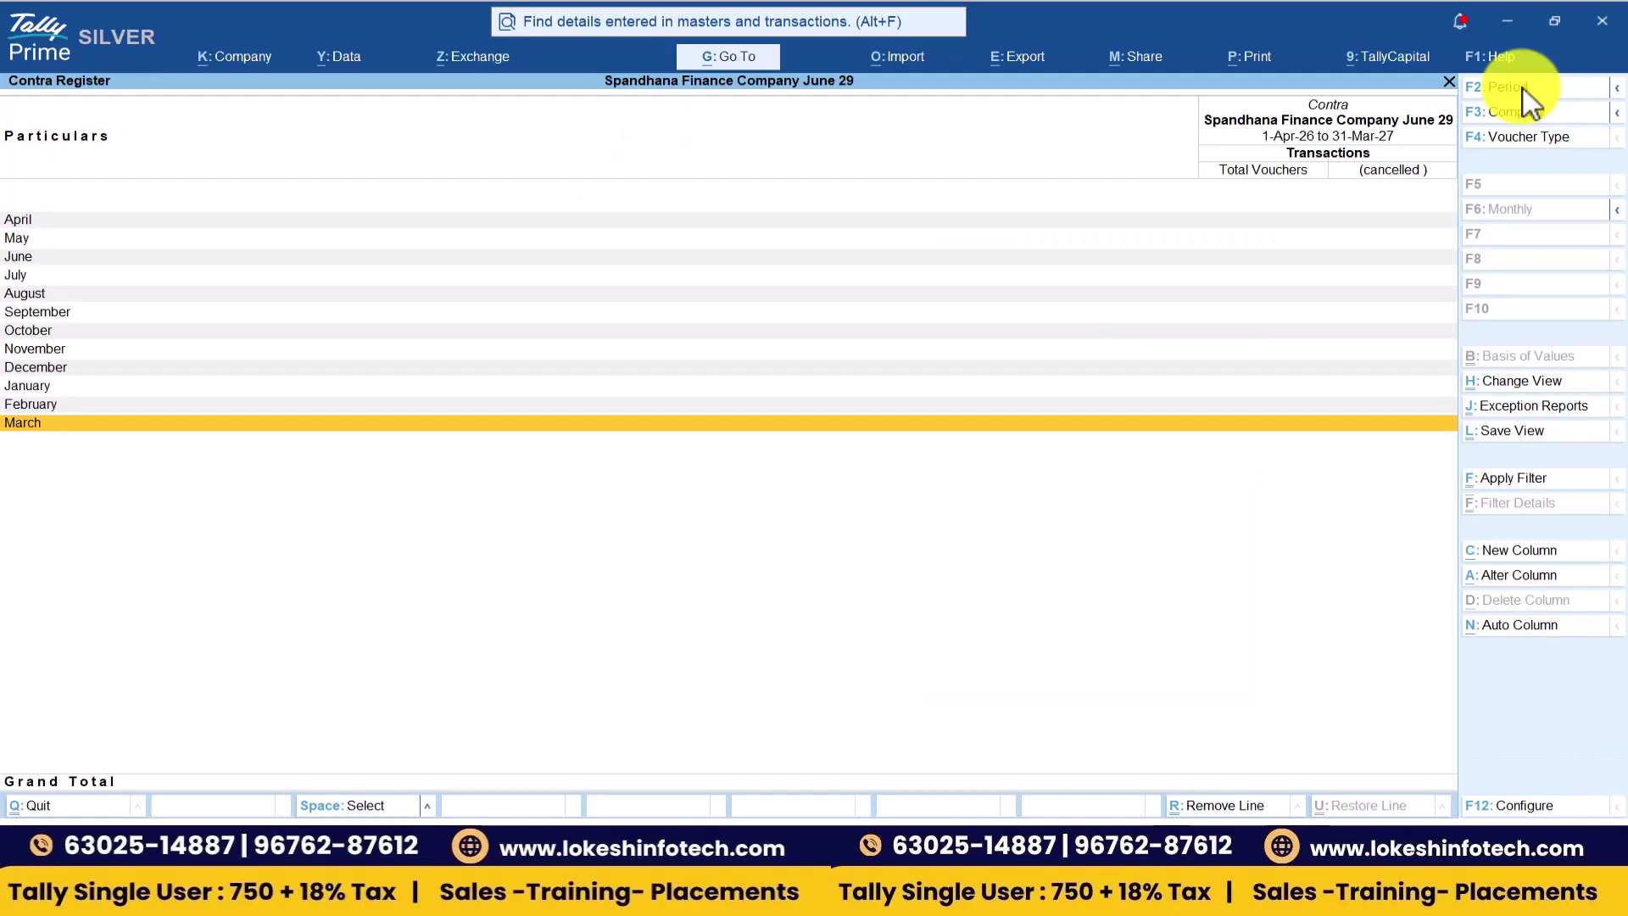
key(Escape)
key(Down)
key(Return)
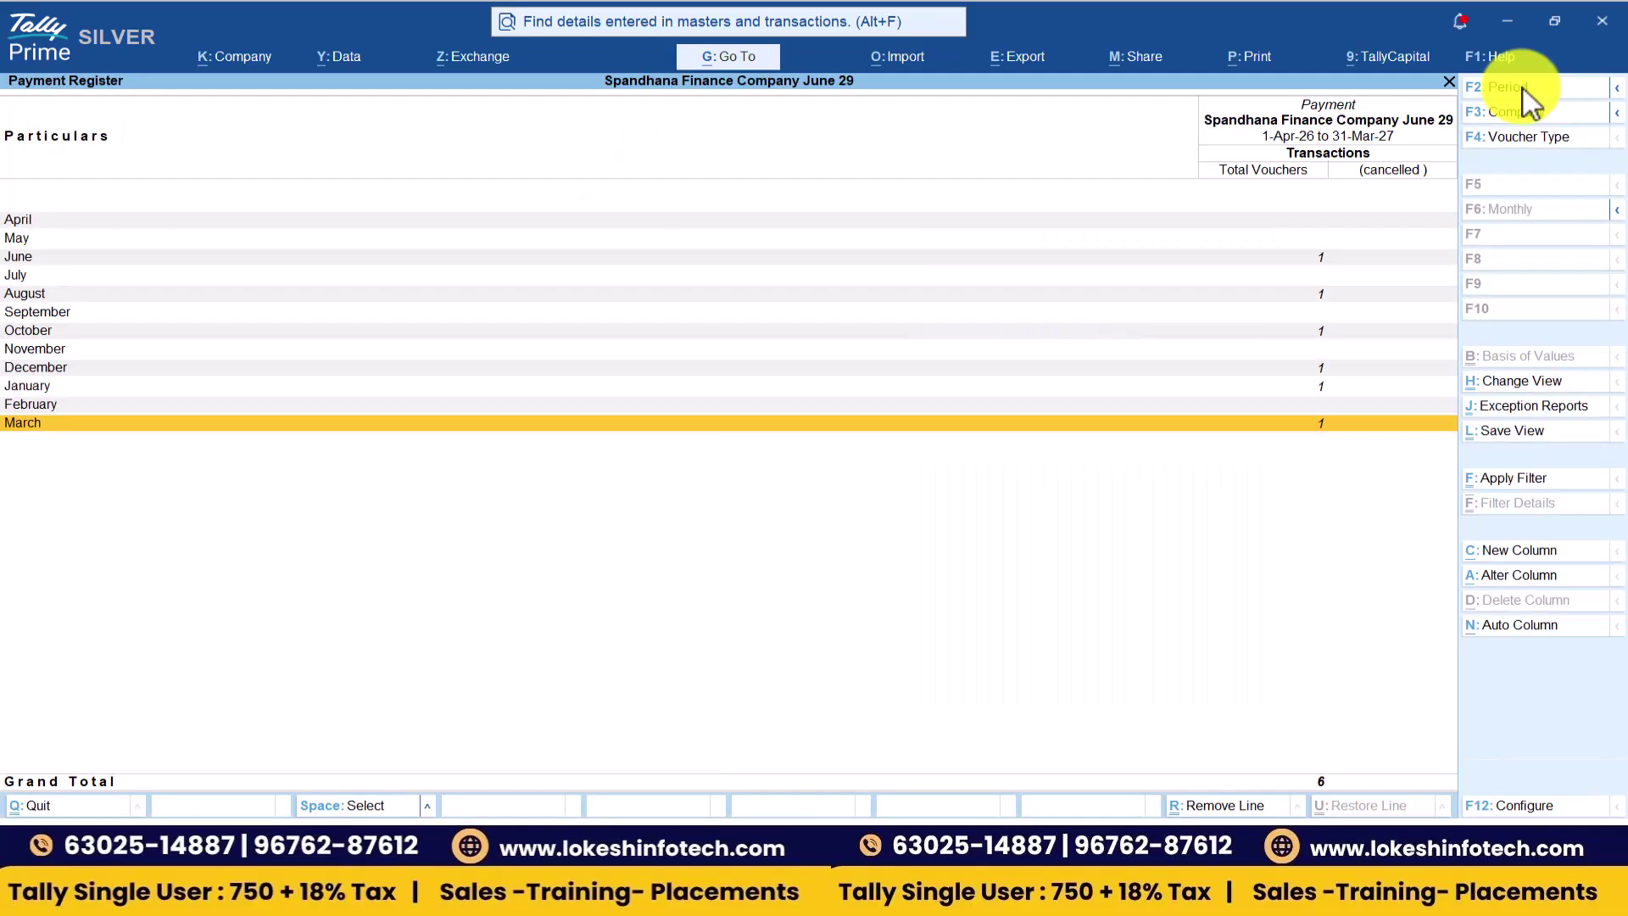
- Review the Payment (6) and Receipt (8) registers month by month, ending at Statements of Accounts
key(Up)
key(Up)
key(Up)
key(Up)
key(Up)
key(Up)
key(Up)
key(Up)
key(Escape)
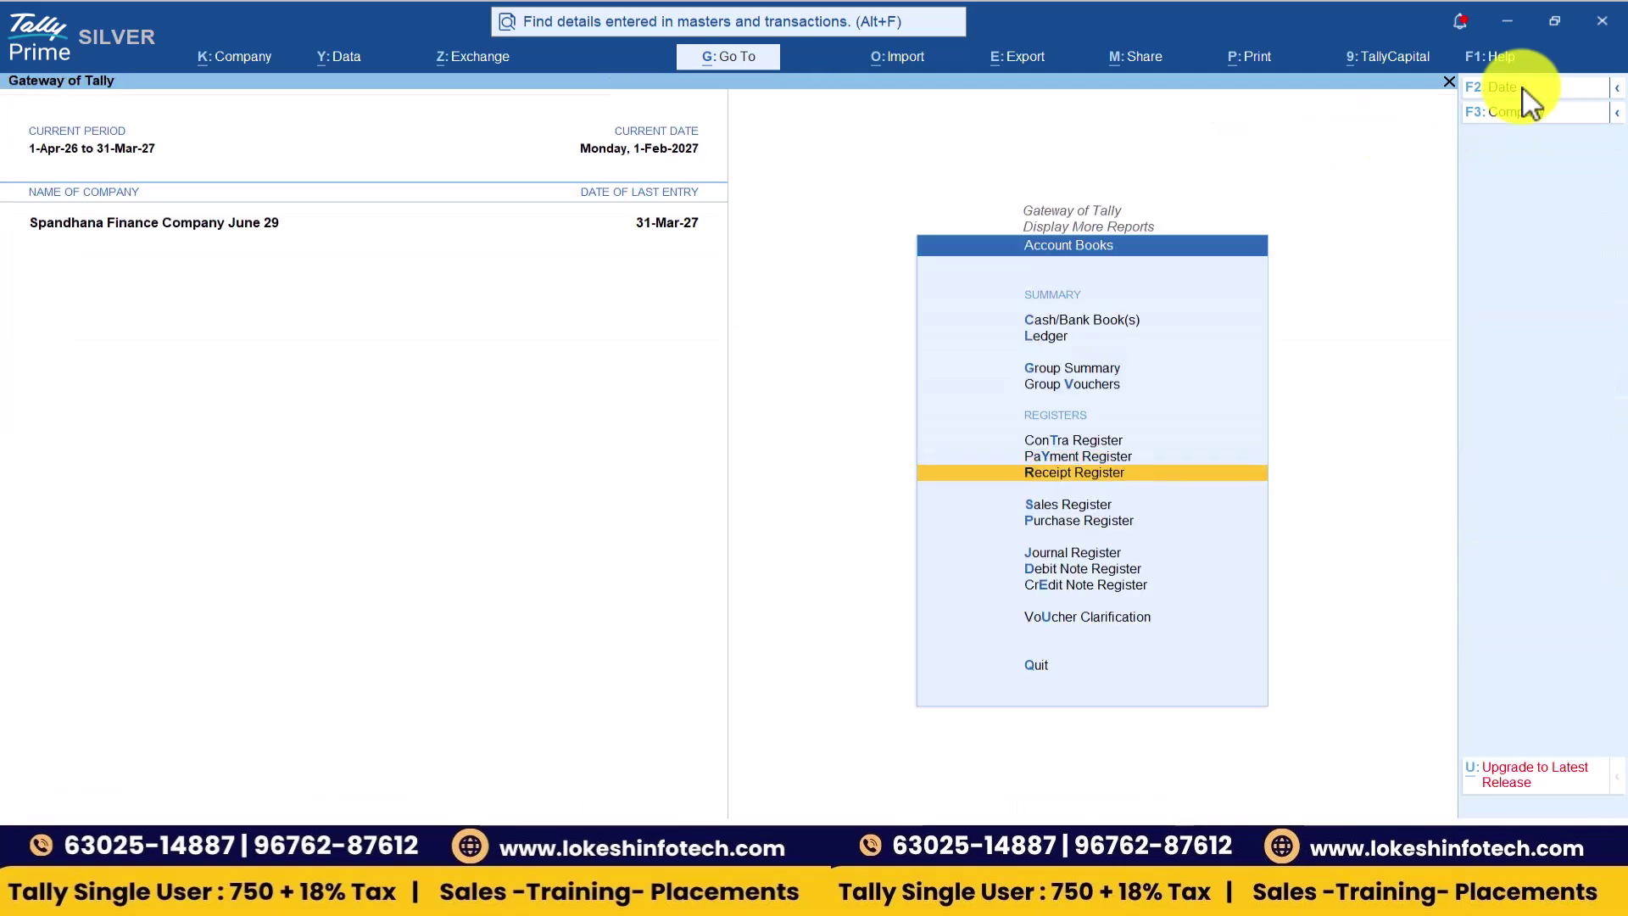
key(Down)
key(Return)
key(Up)
key(Up)
key(Up)
key(Up)
key(Up)
key(Up)
key(Up)
key(Up)
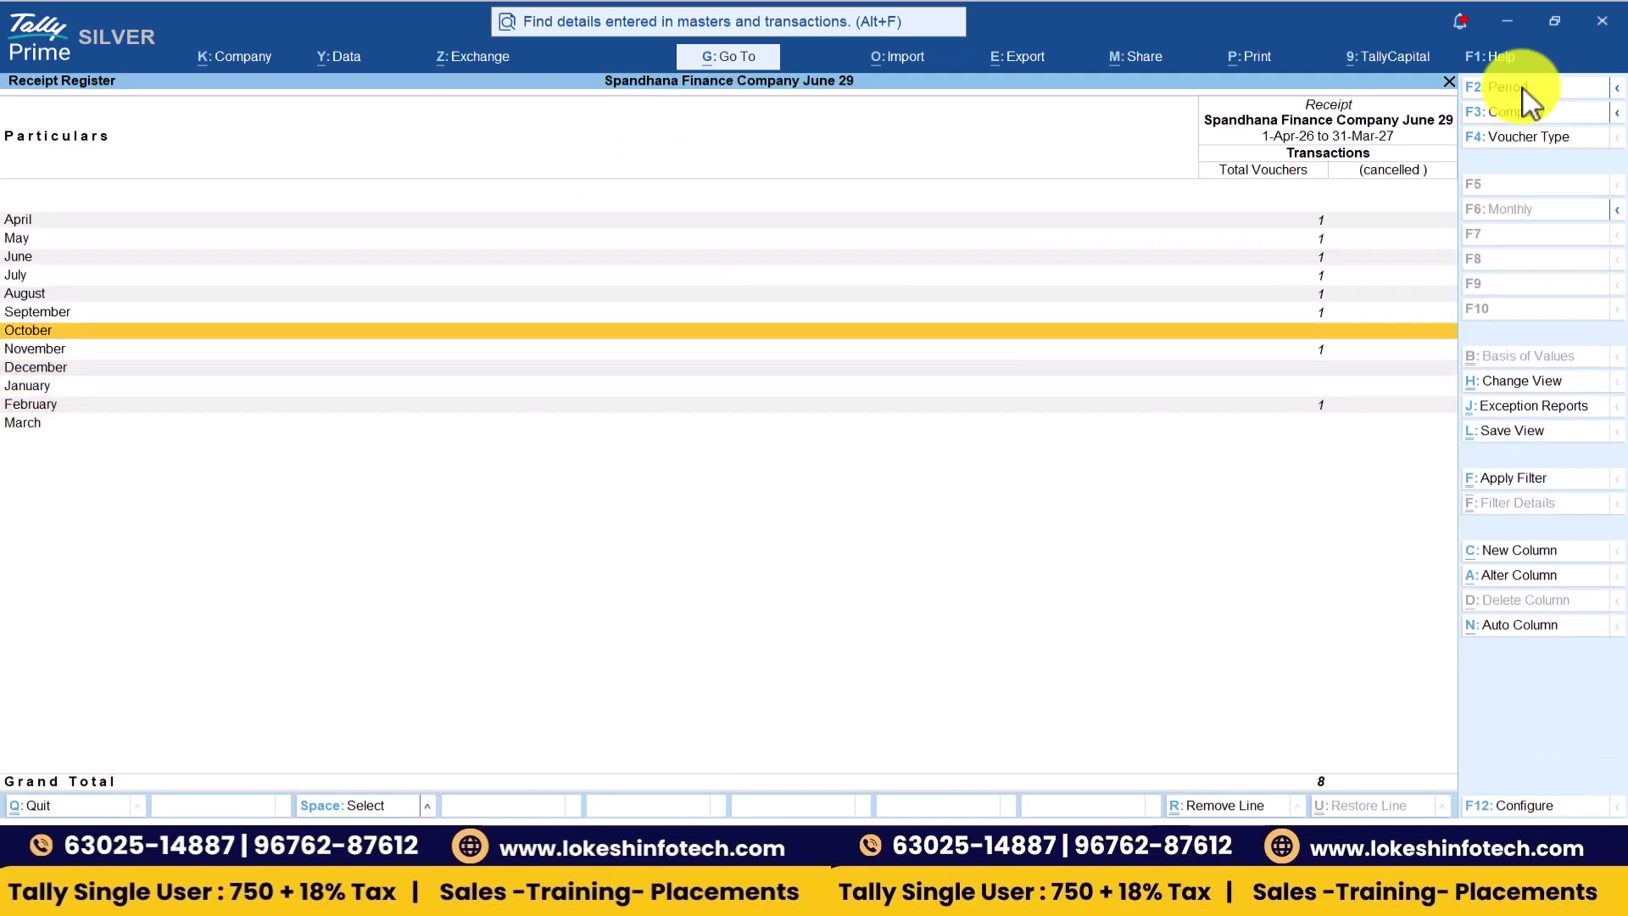
key(Escape)
key(Escape)
key(Down)
key(Return)
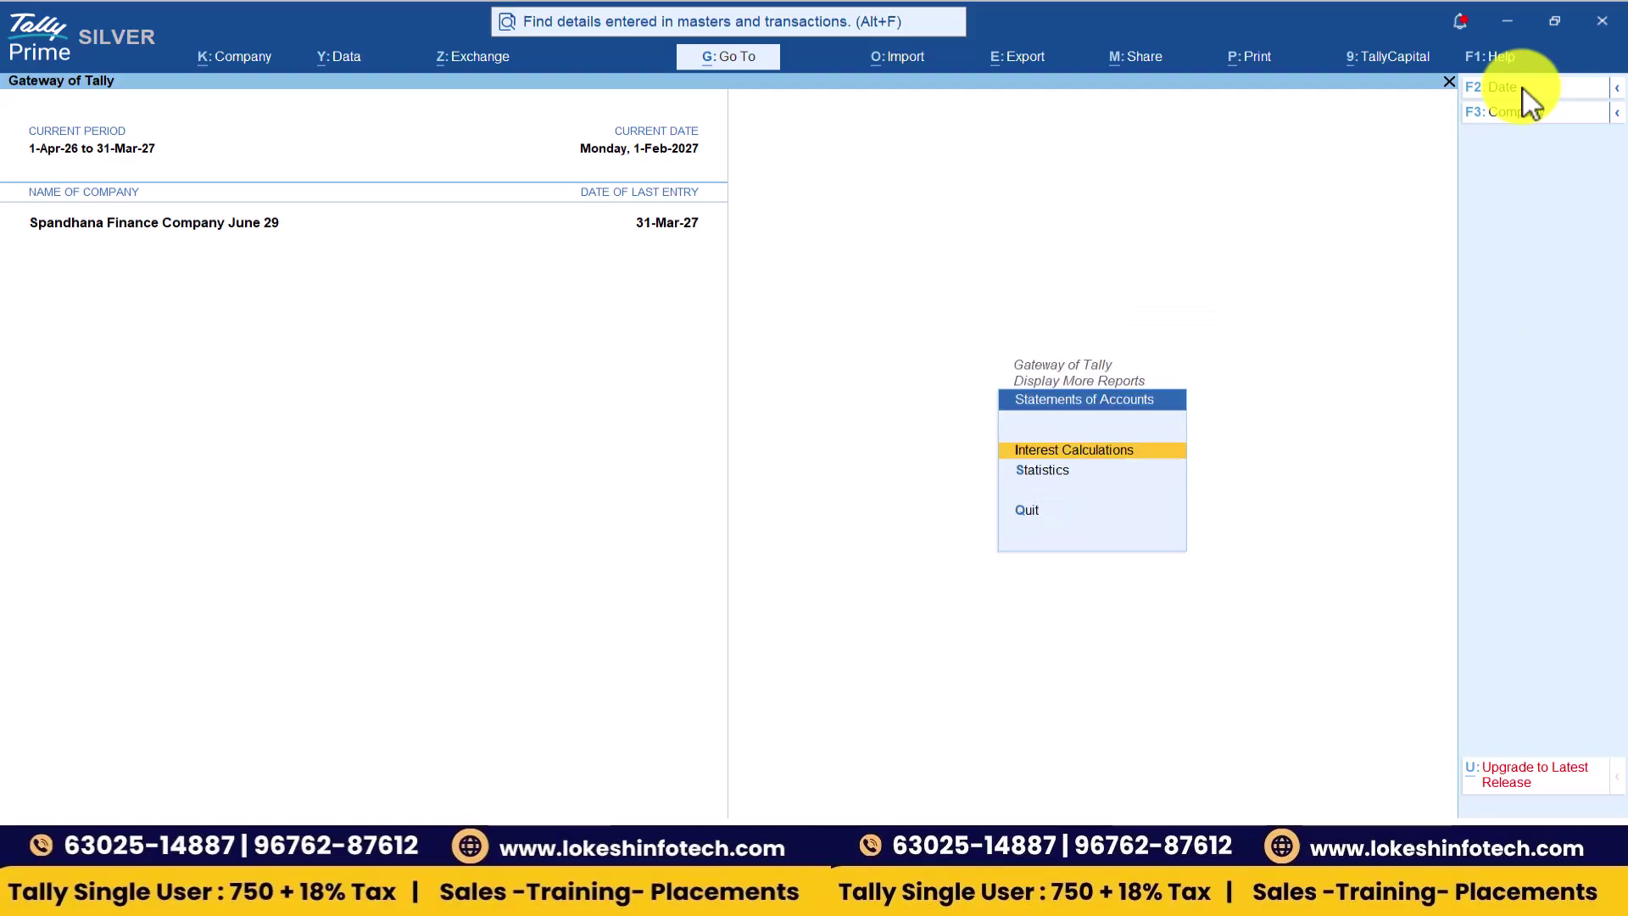
- Compare Kailash Capital's ledger interest of 44,479.46 Cr against the exercise PDF answer
key(Return)
key(Down)
key(Down)
key(Return)
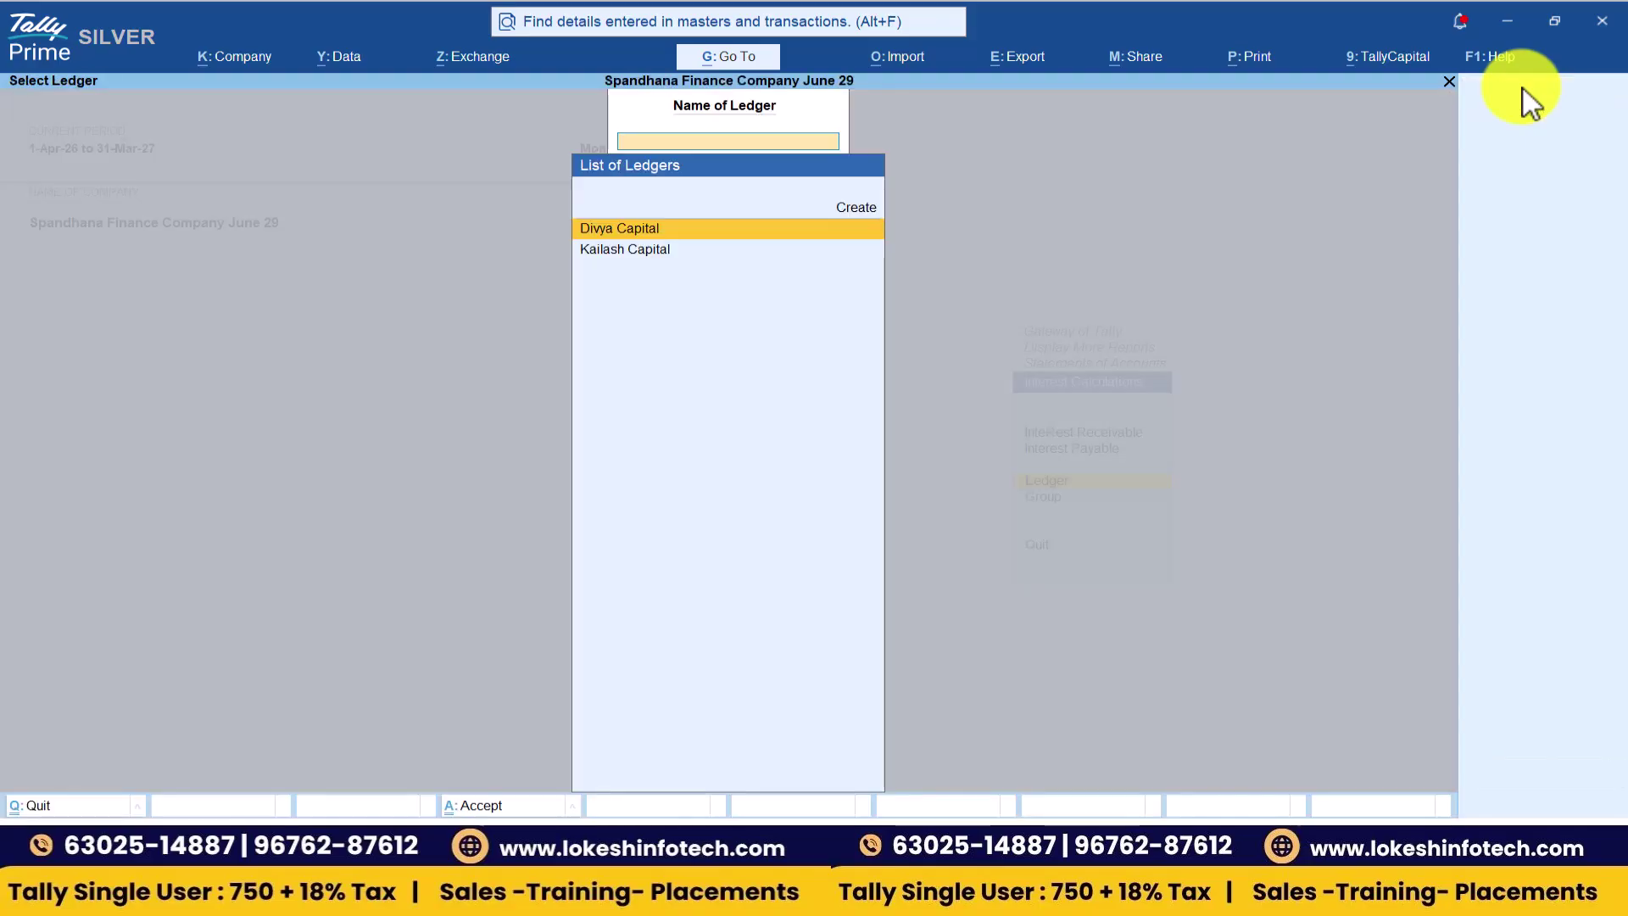
key(Down)
key(Return)
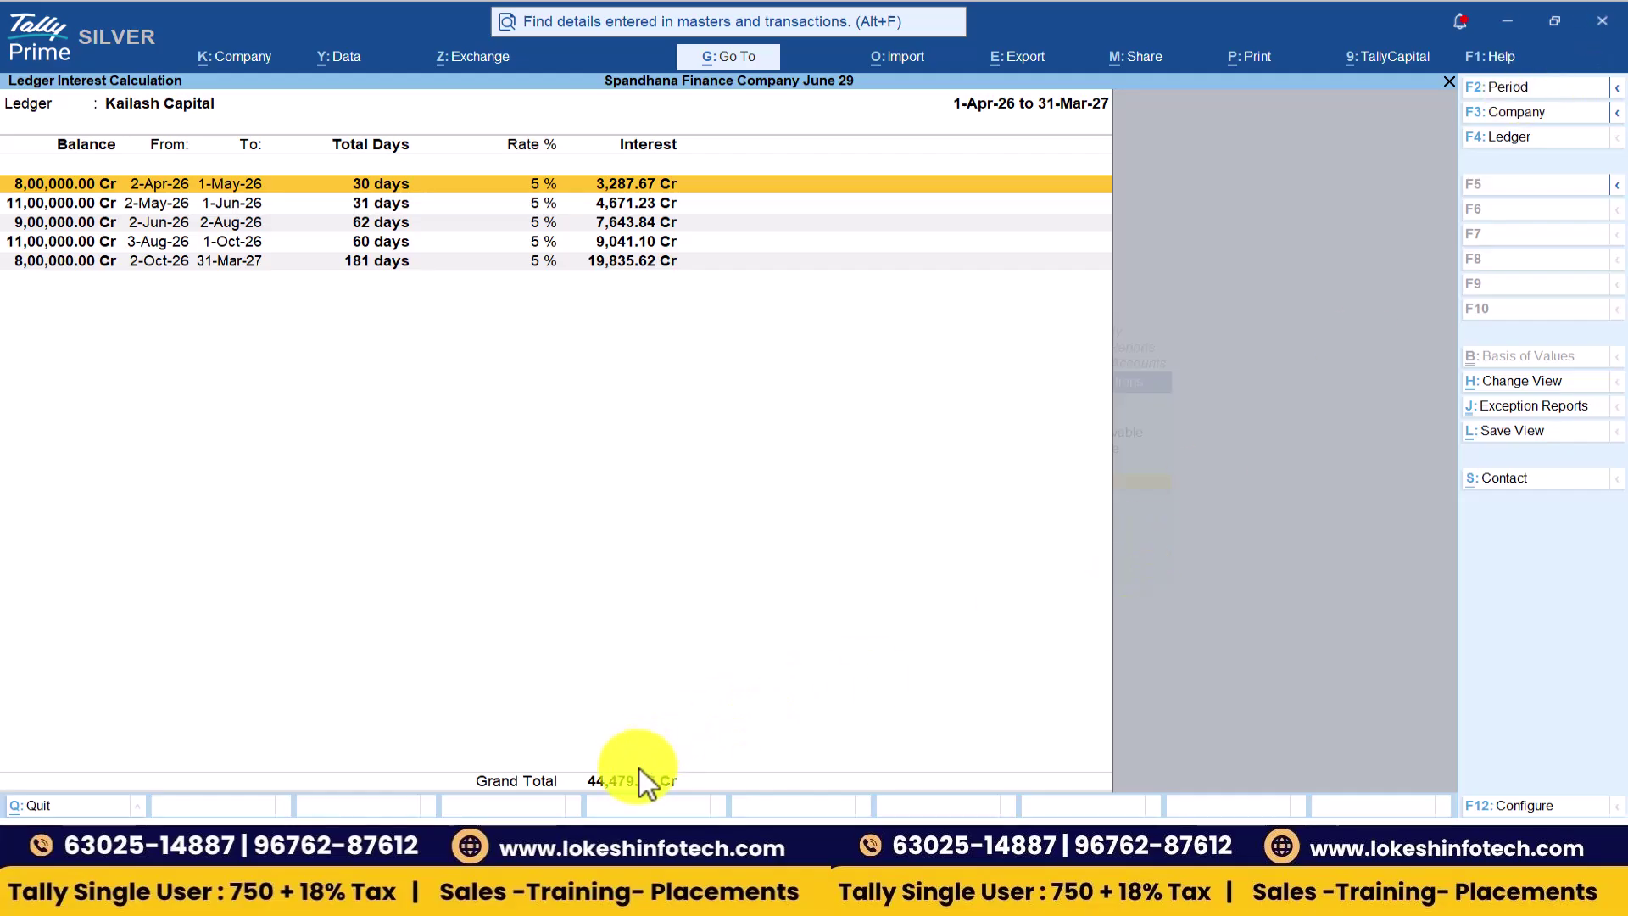
key(alt+Tab)
scroll(639, 787, down, 1)
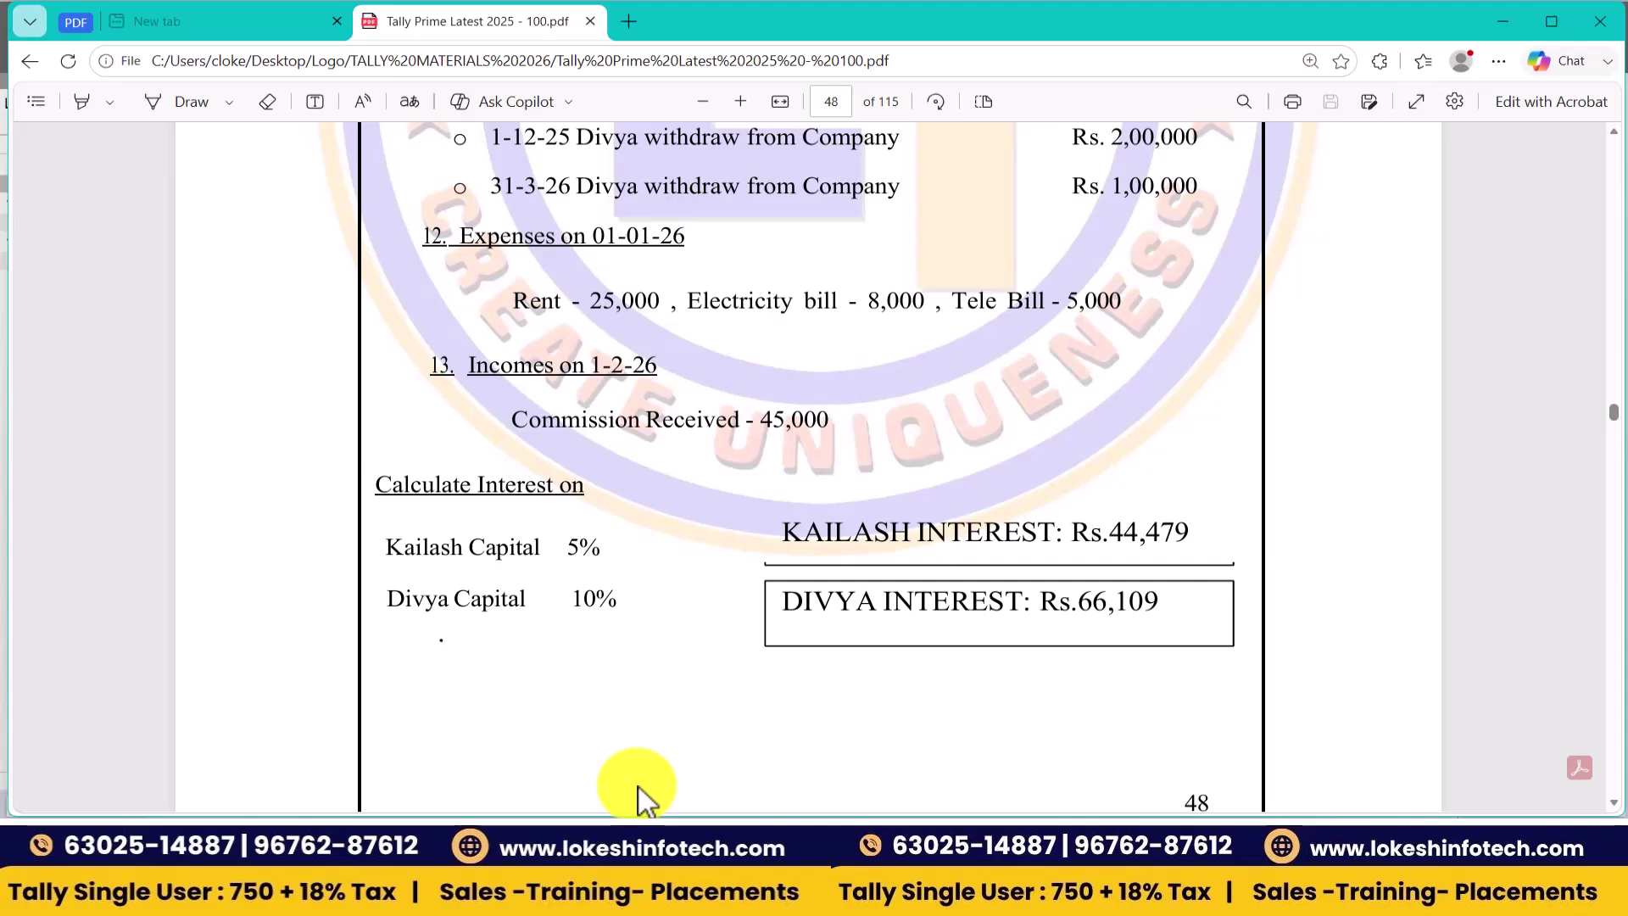
key(alt+Tab)
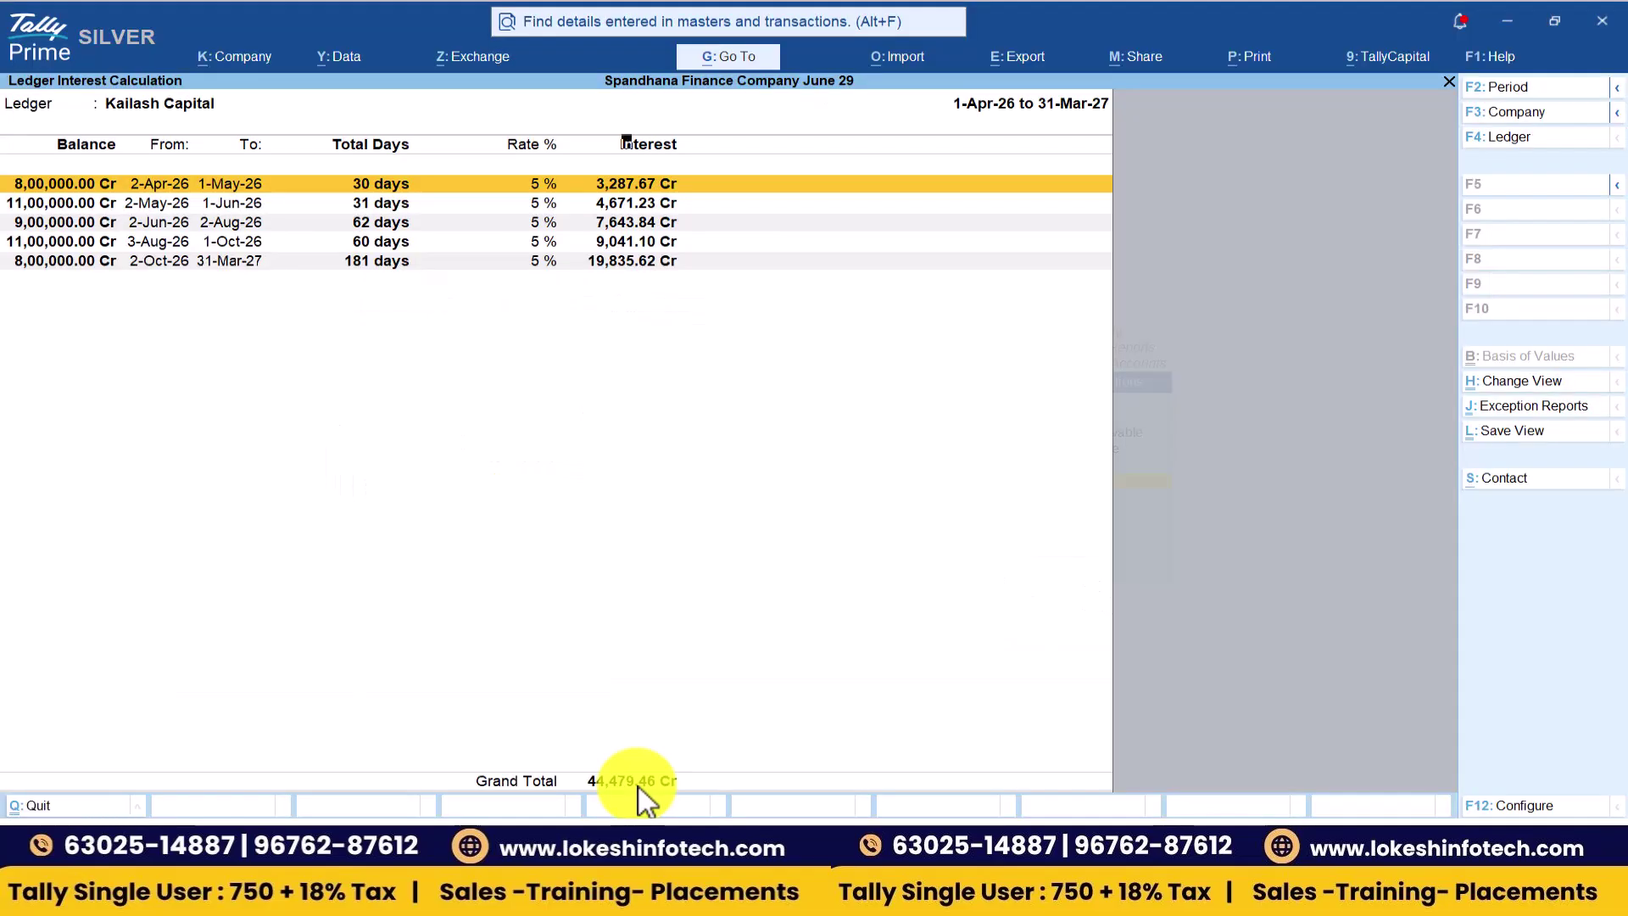
- Confirm Divya Capital's interest of 66,109.80 Cr matches the PDF answer
key(Escape)
key(Return)
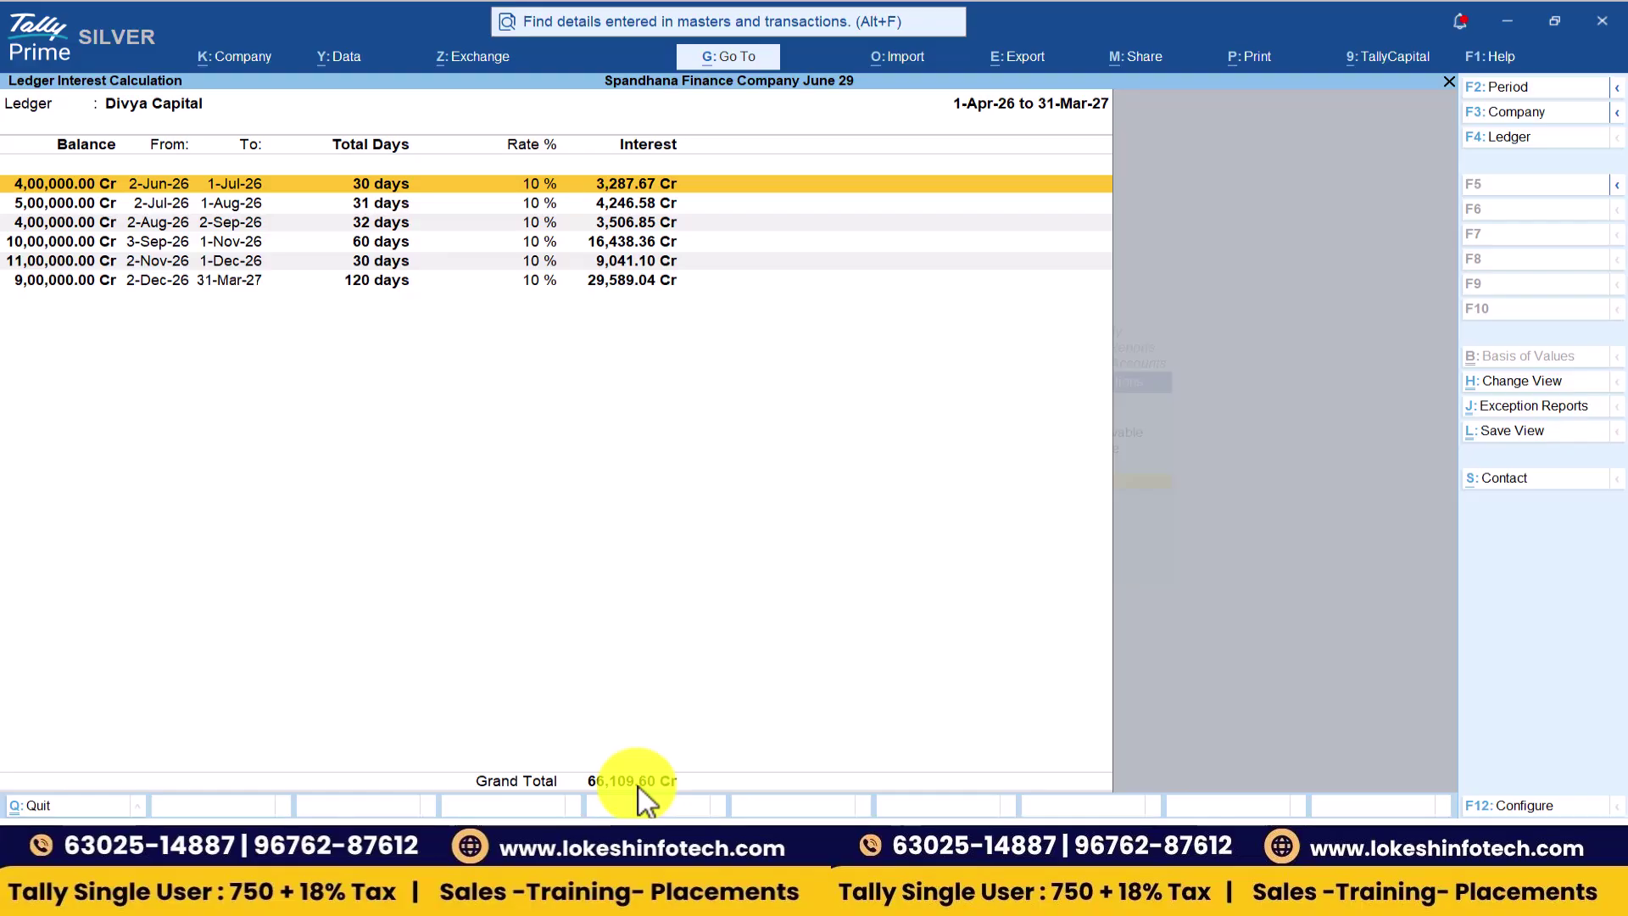
key(alt+Tab)
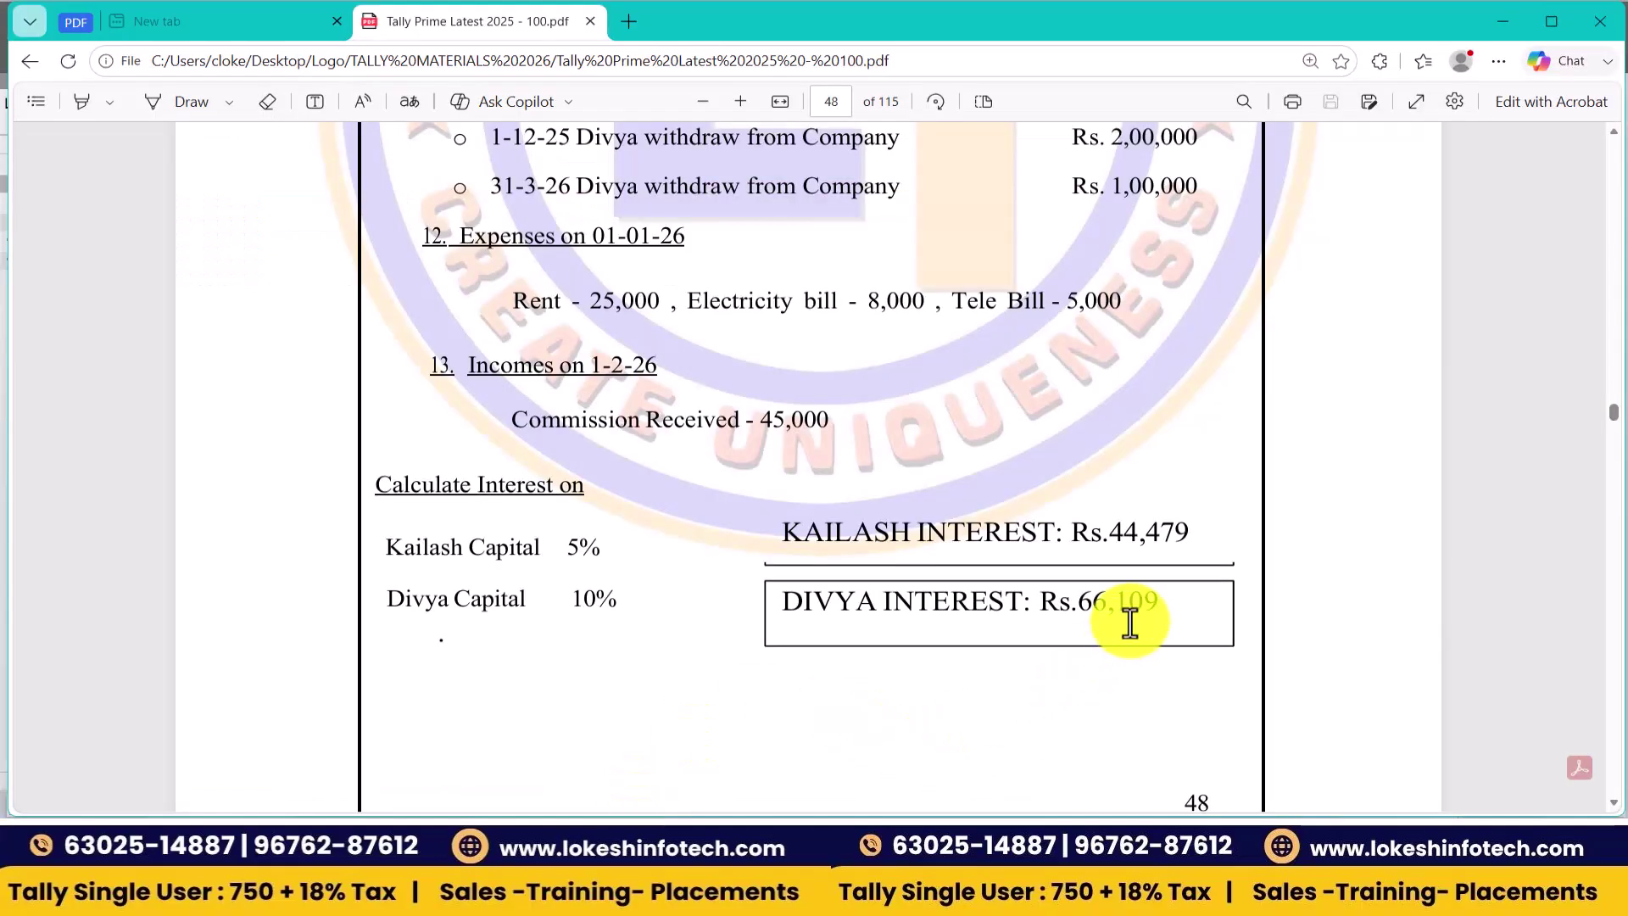
key(alt+Tab)
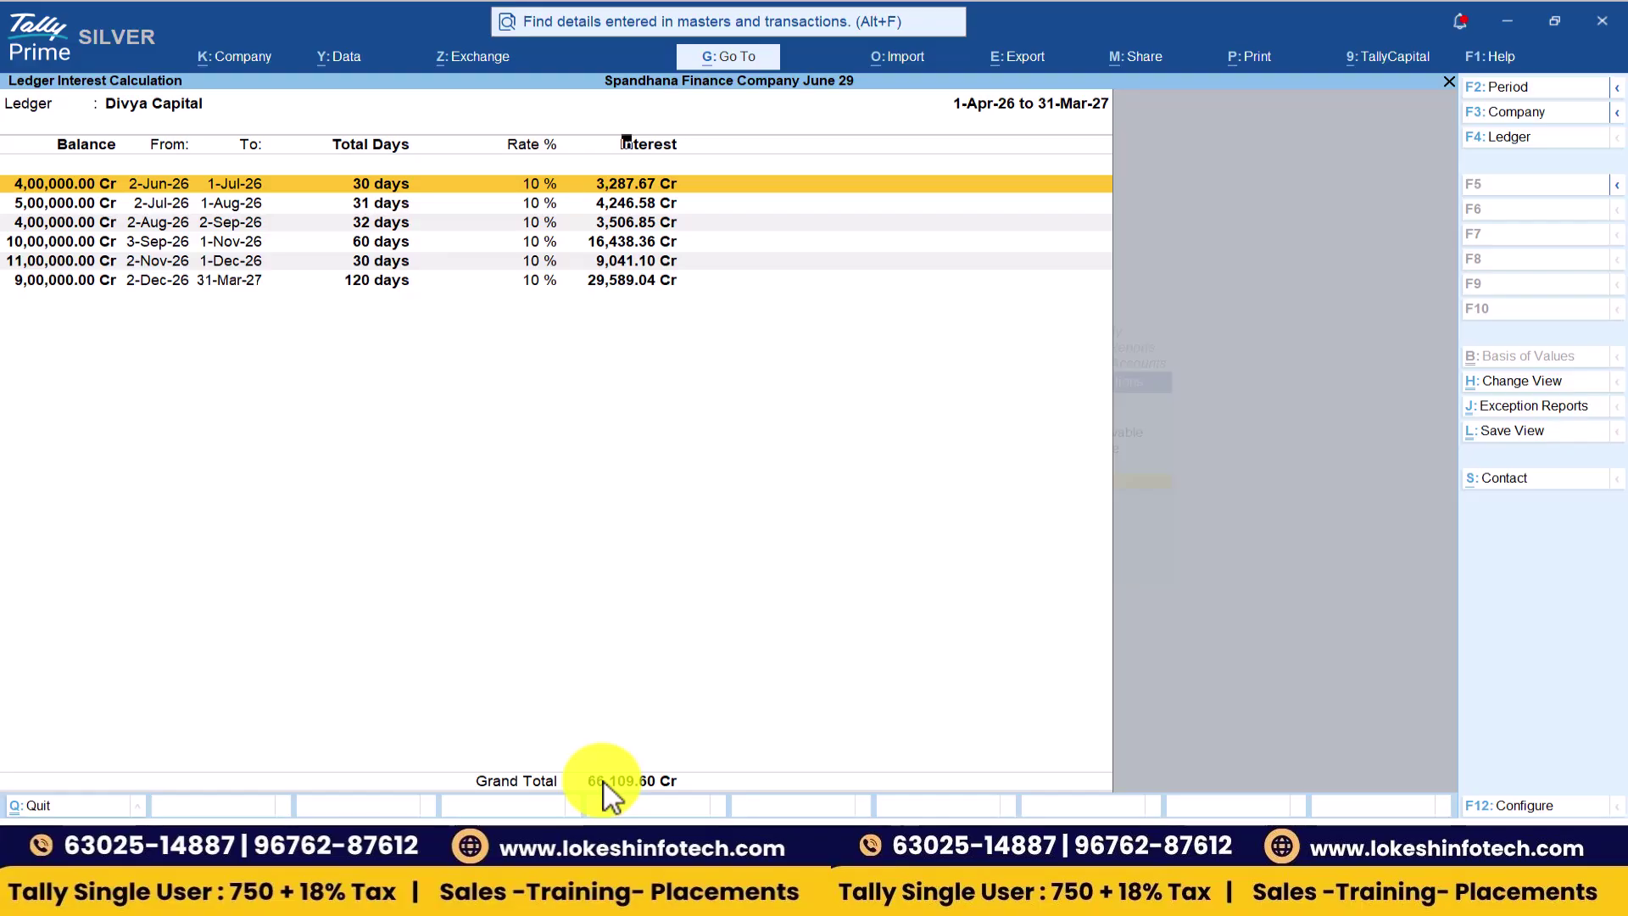
key(Escape)
key(Escape)
- Review the Interest Payable and Interest Receivable reports
key(Up)
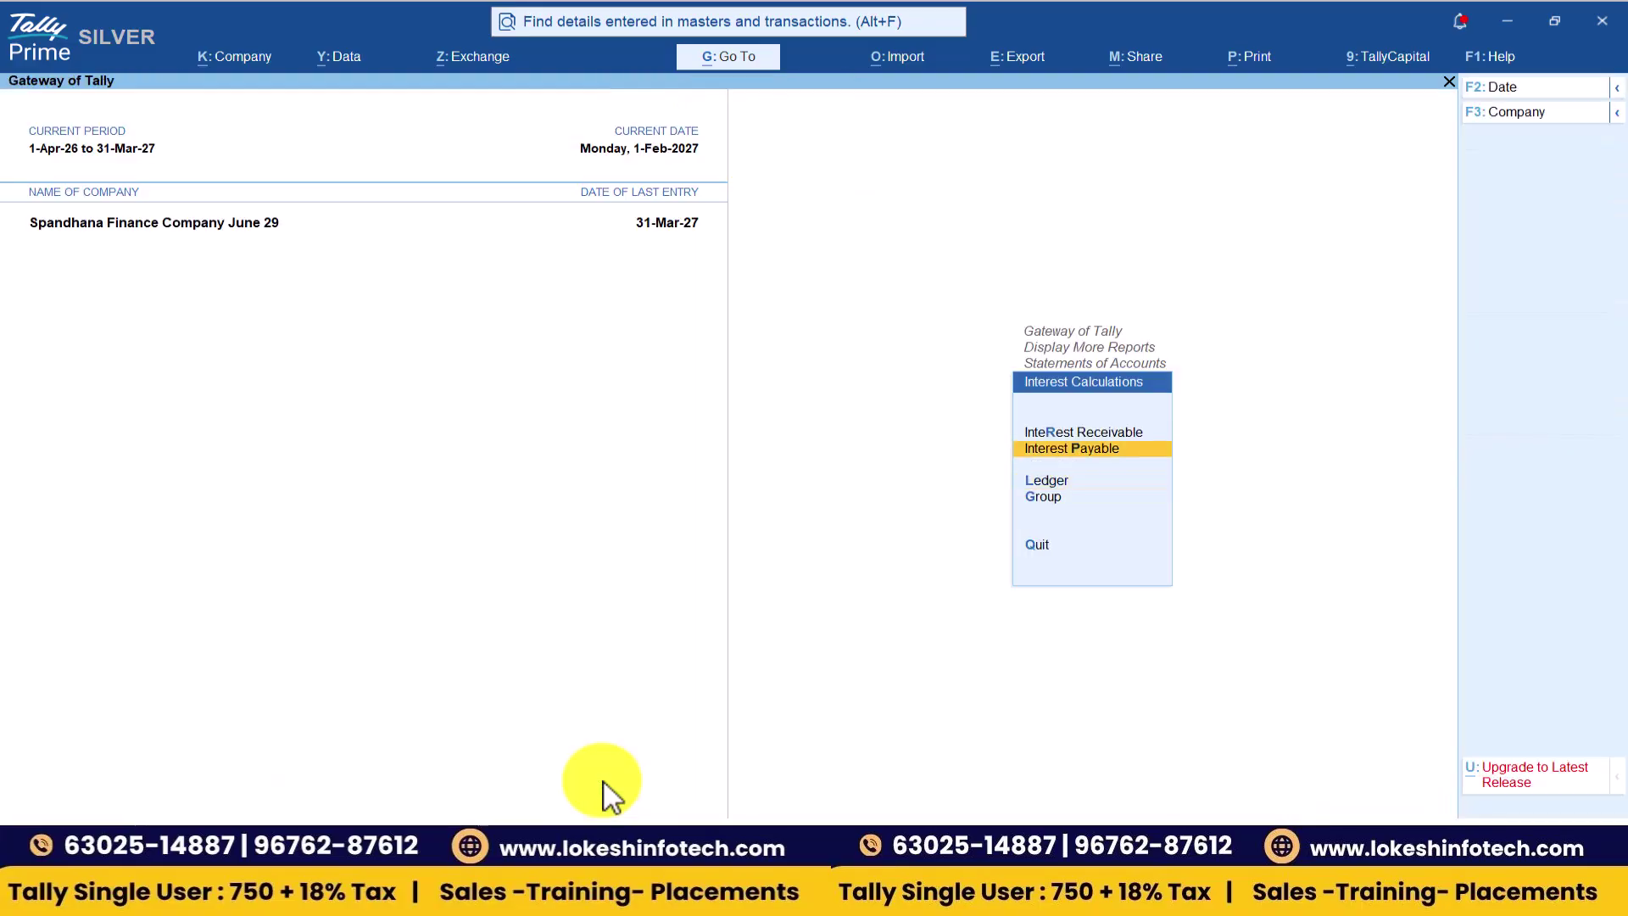
key(Return)
key(Escape)
key(Up)
key(Return)
key(Escape)
key(Escape)
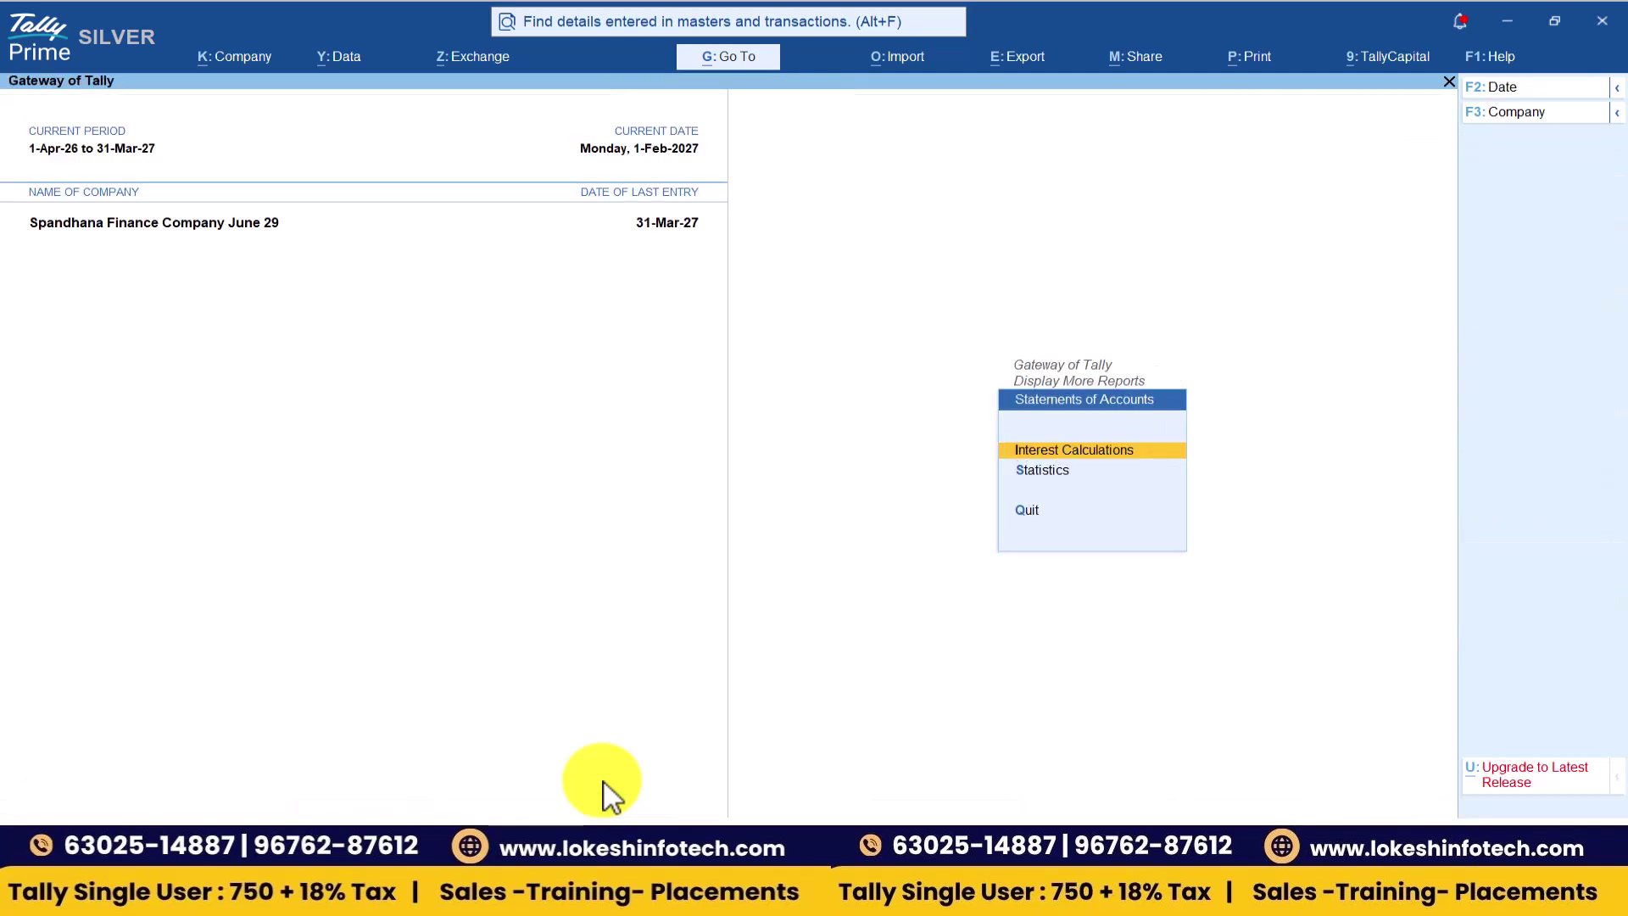
- Check Statistics: 6 payments, 8 receipts, 28 groups and 8 ledgers
key(Down)
key(Return)
key(Down)
key(Down)
key(Down)
key(Down)
key(Down)
key(Down)
key(Down)
key(Down)
key(Down)
key(Down)
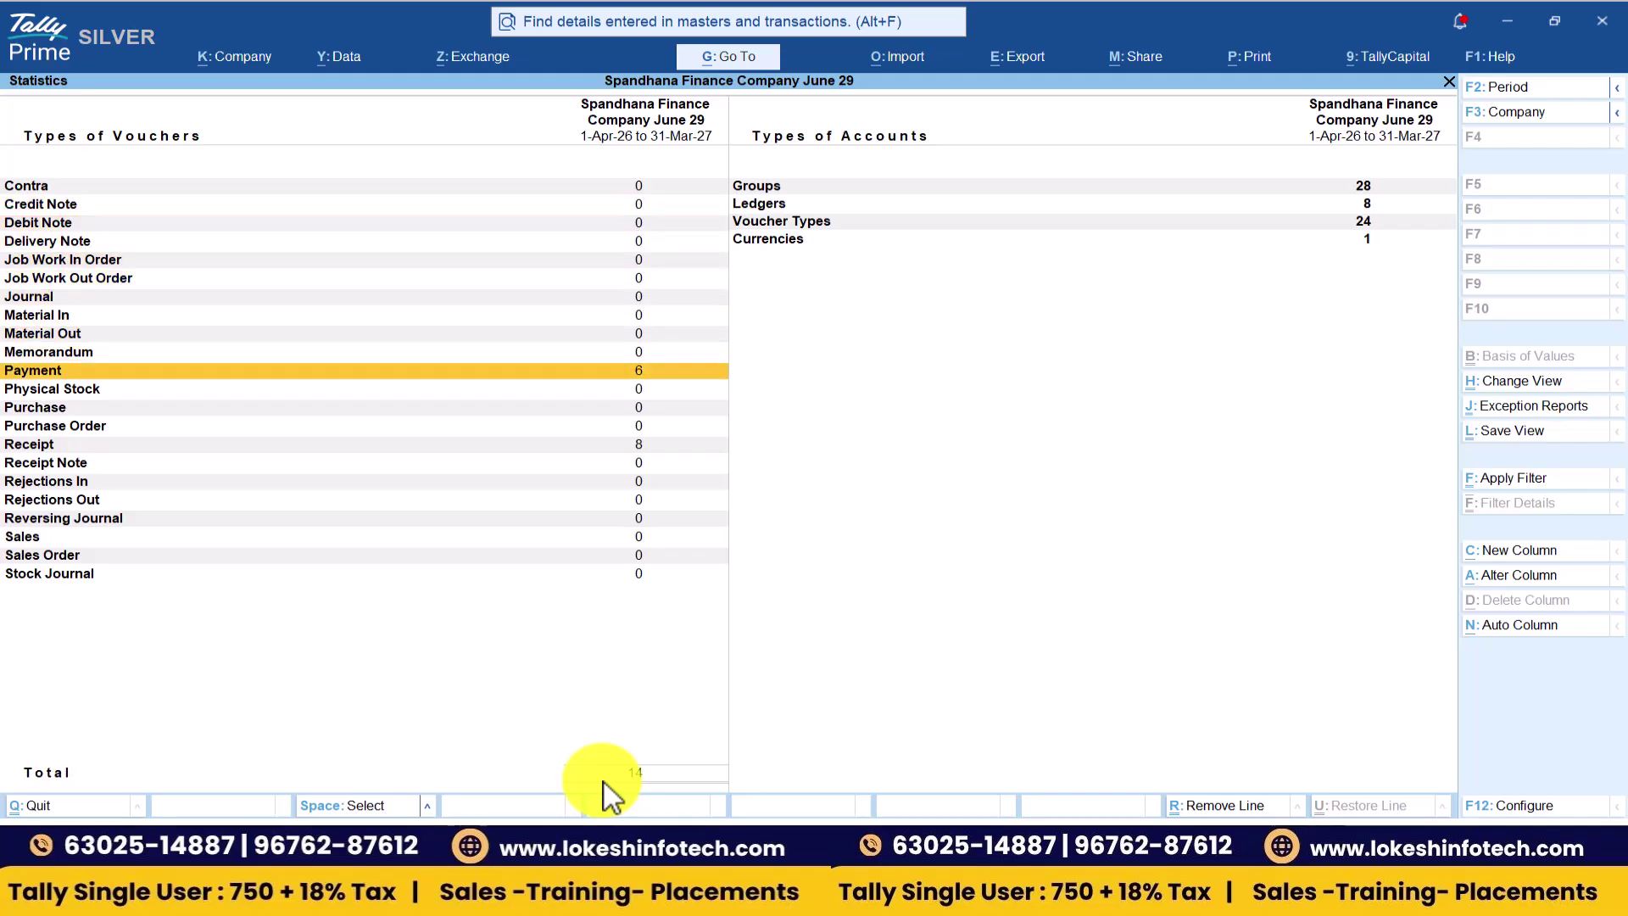
key(Down)
key(Down)
key(Down)
key(Down)
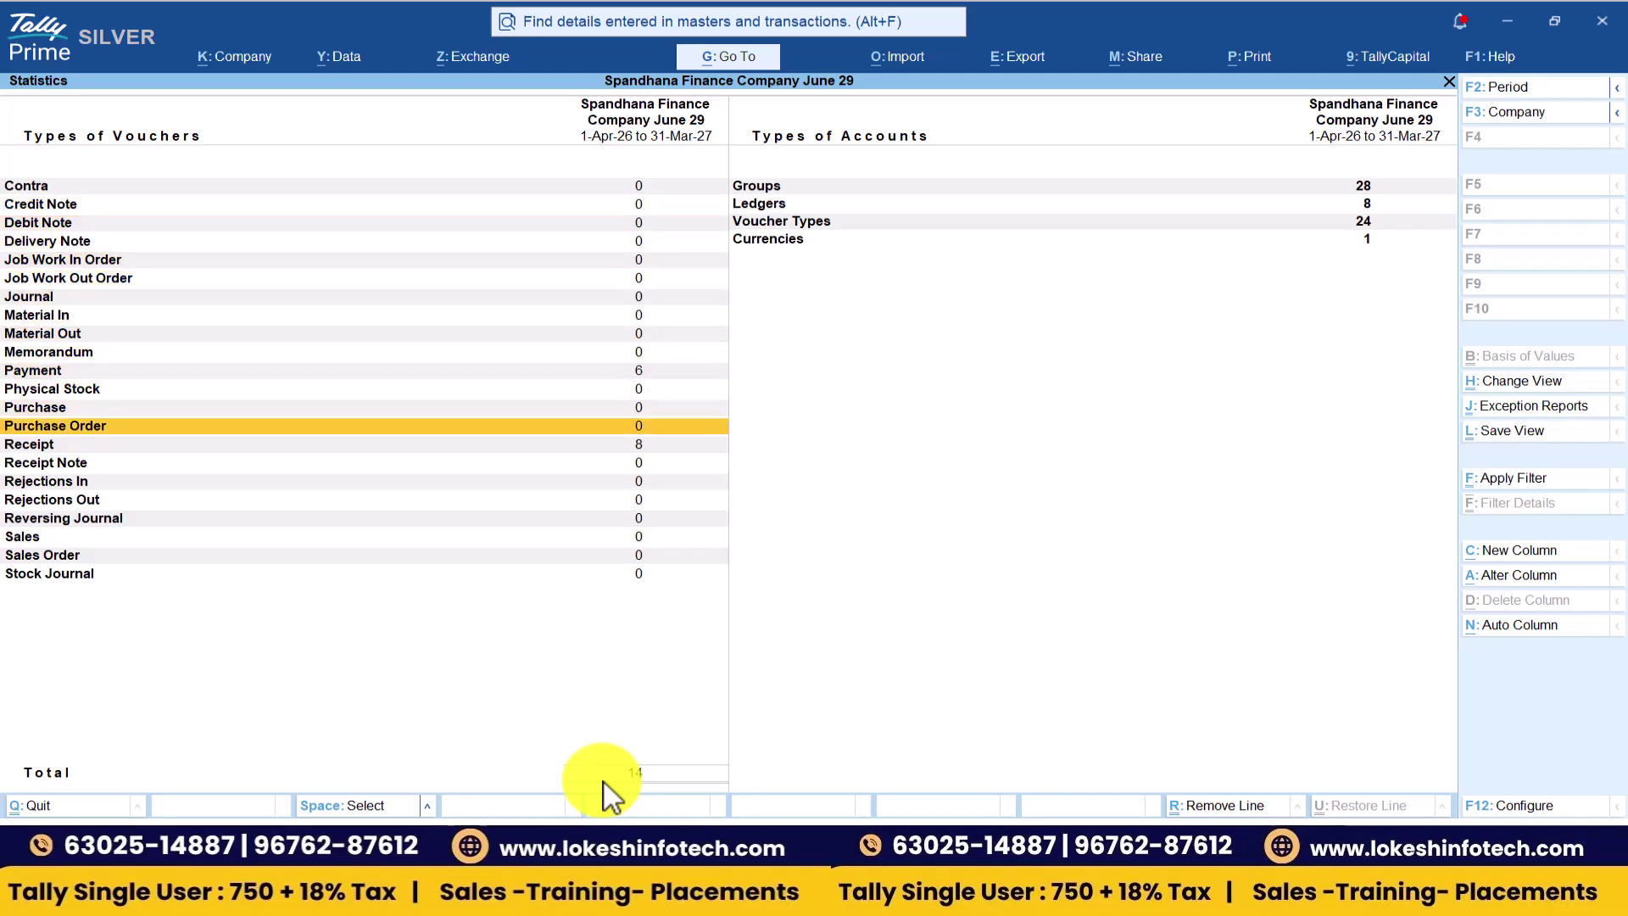
key(Right)
key(Up)
key(Up)
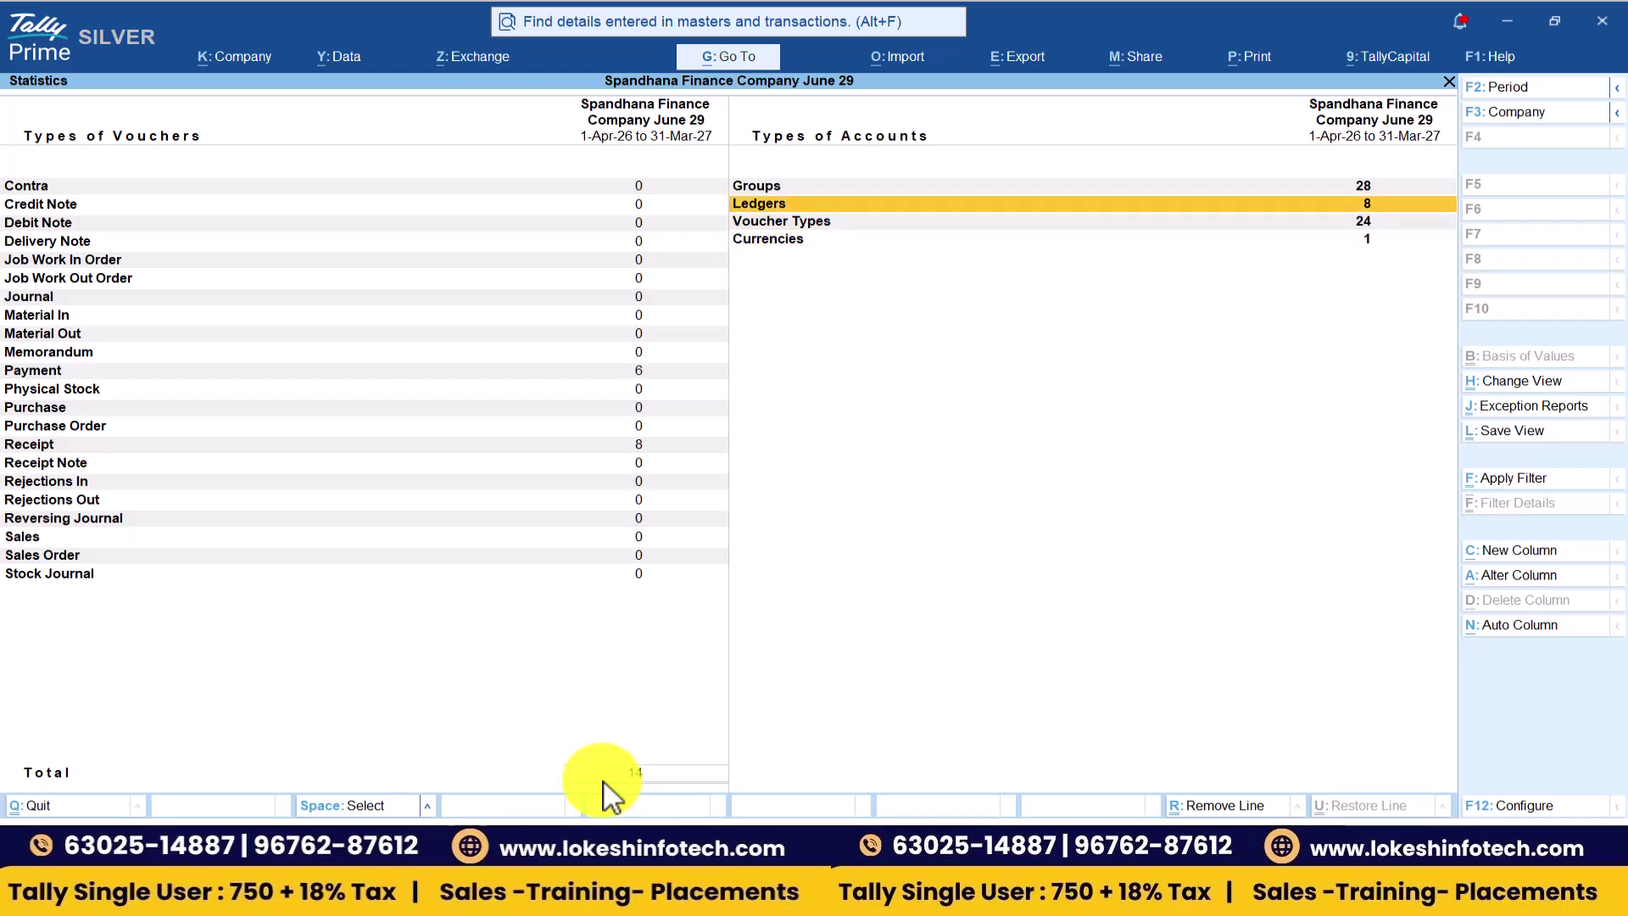
key(Down)
key(Down)
key(Down)
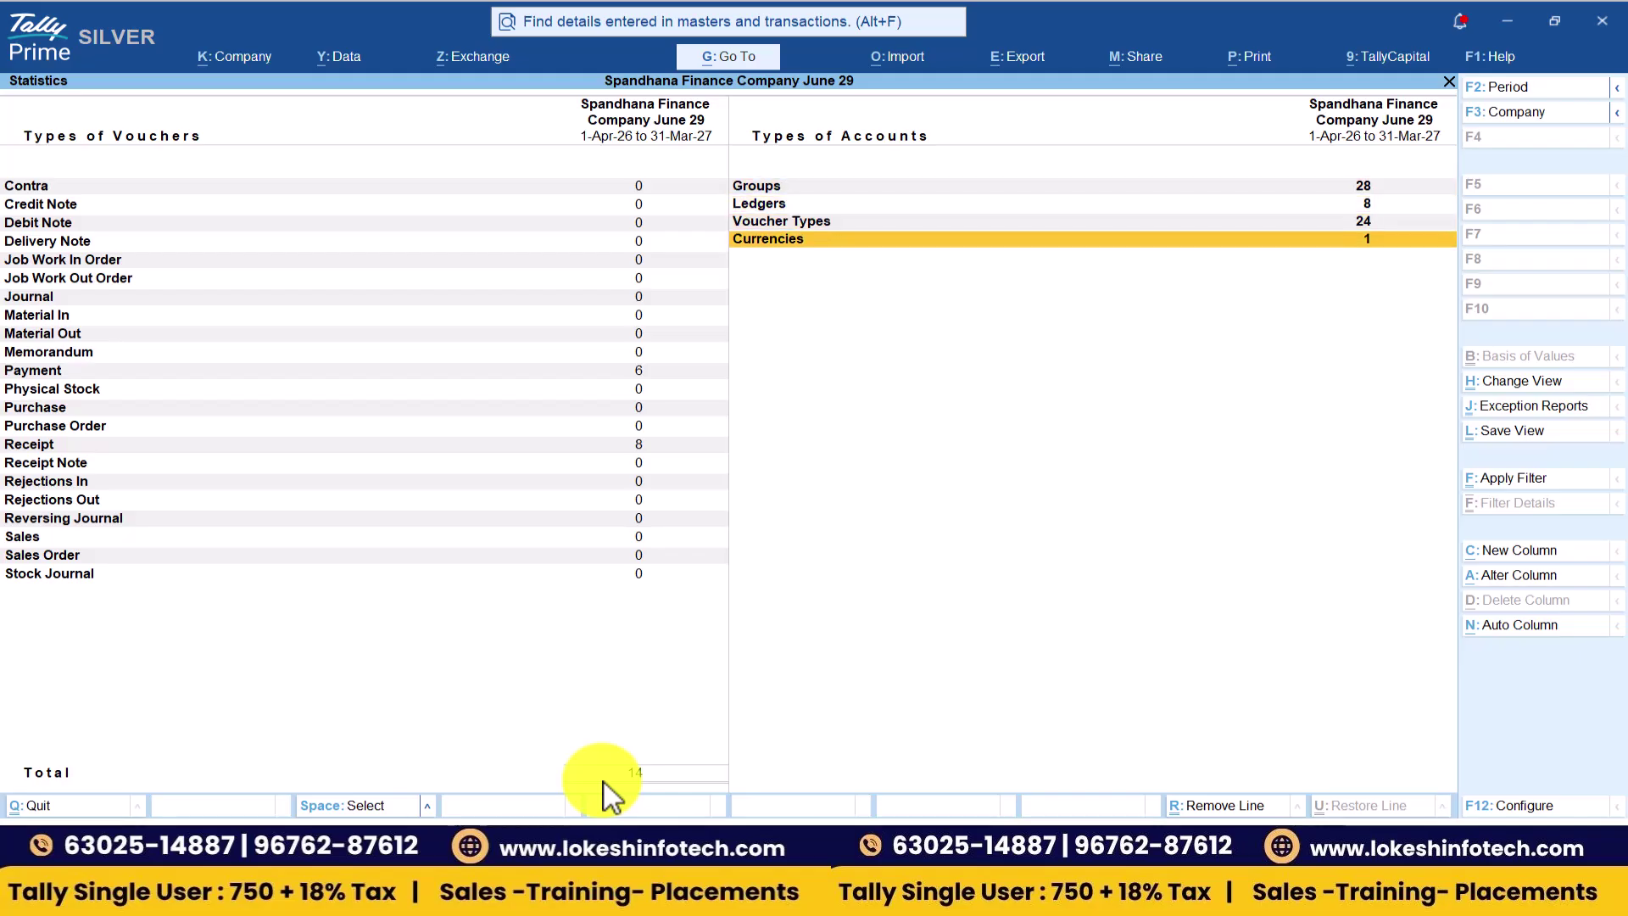
key(Escape)
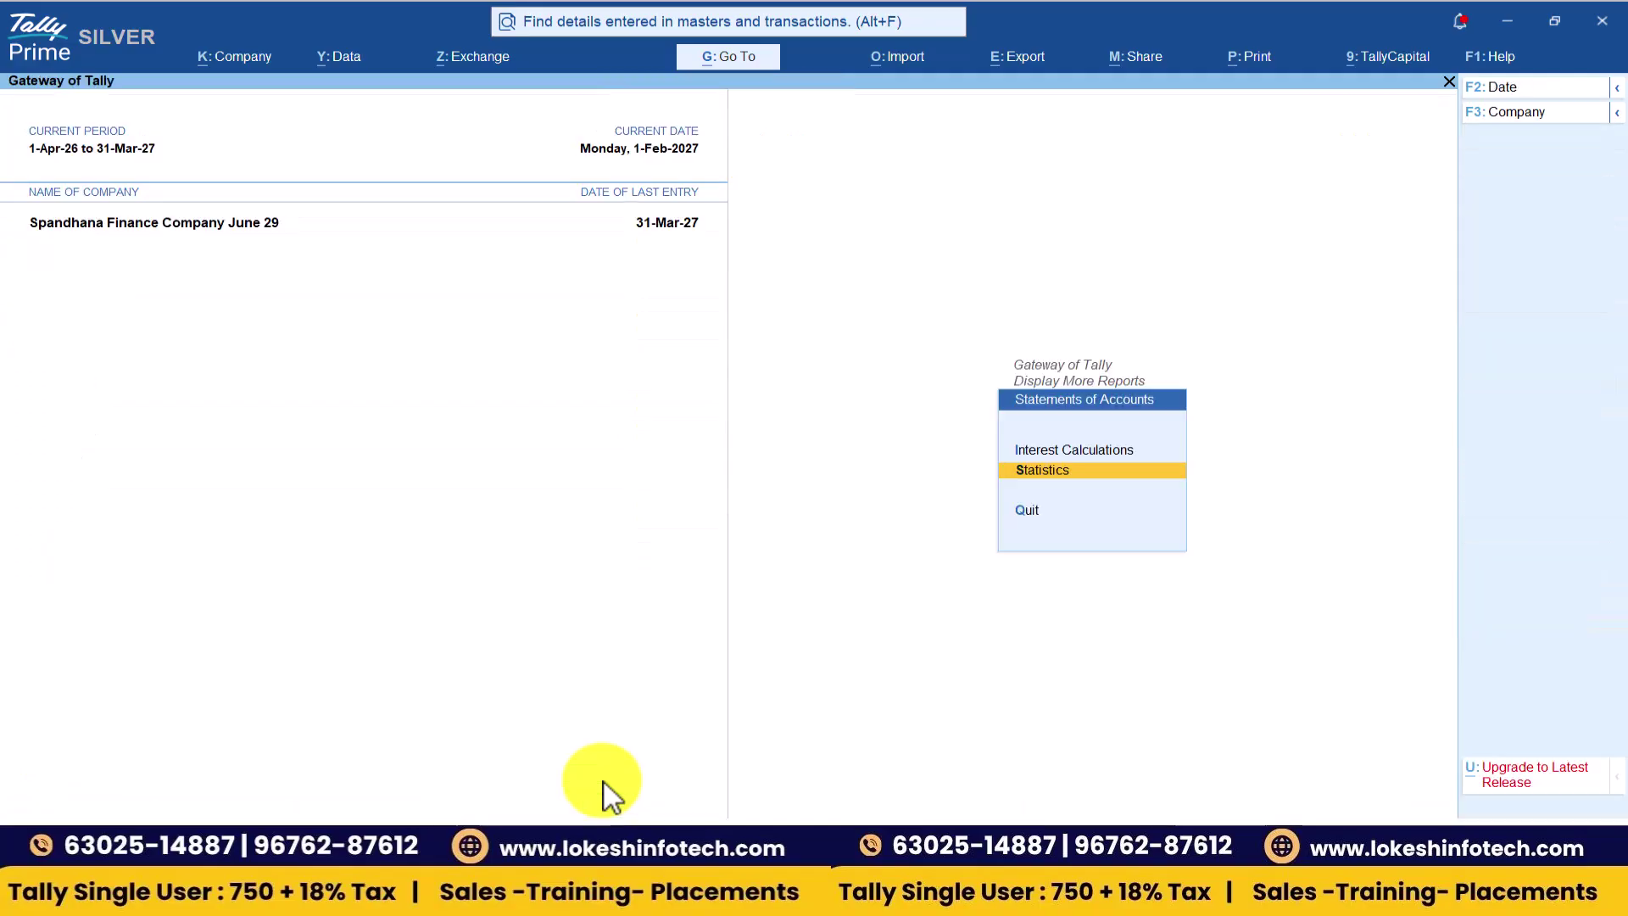
- Return to the Gateway of Tally and bring the Teams meeting to the front
key(Escape)
key(Escape)
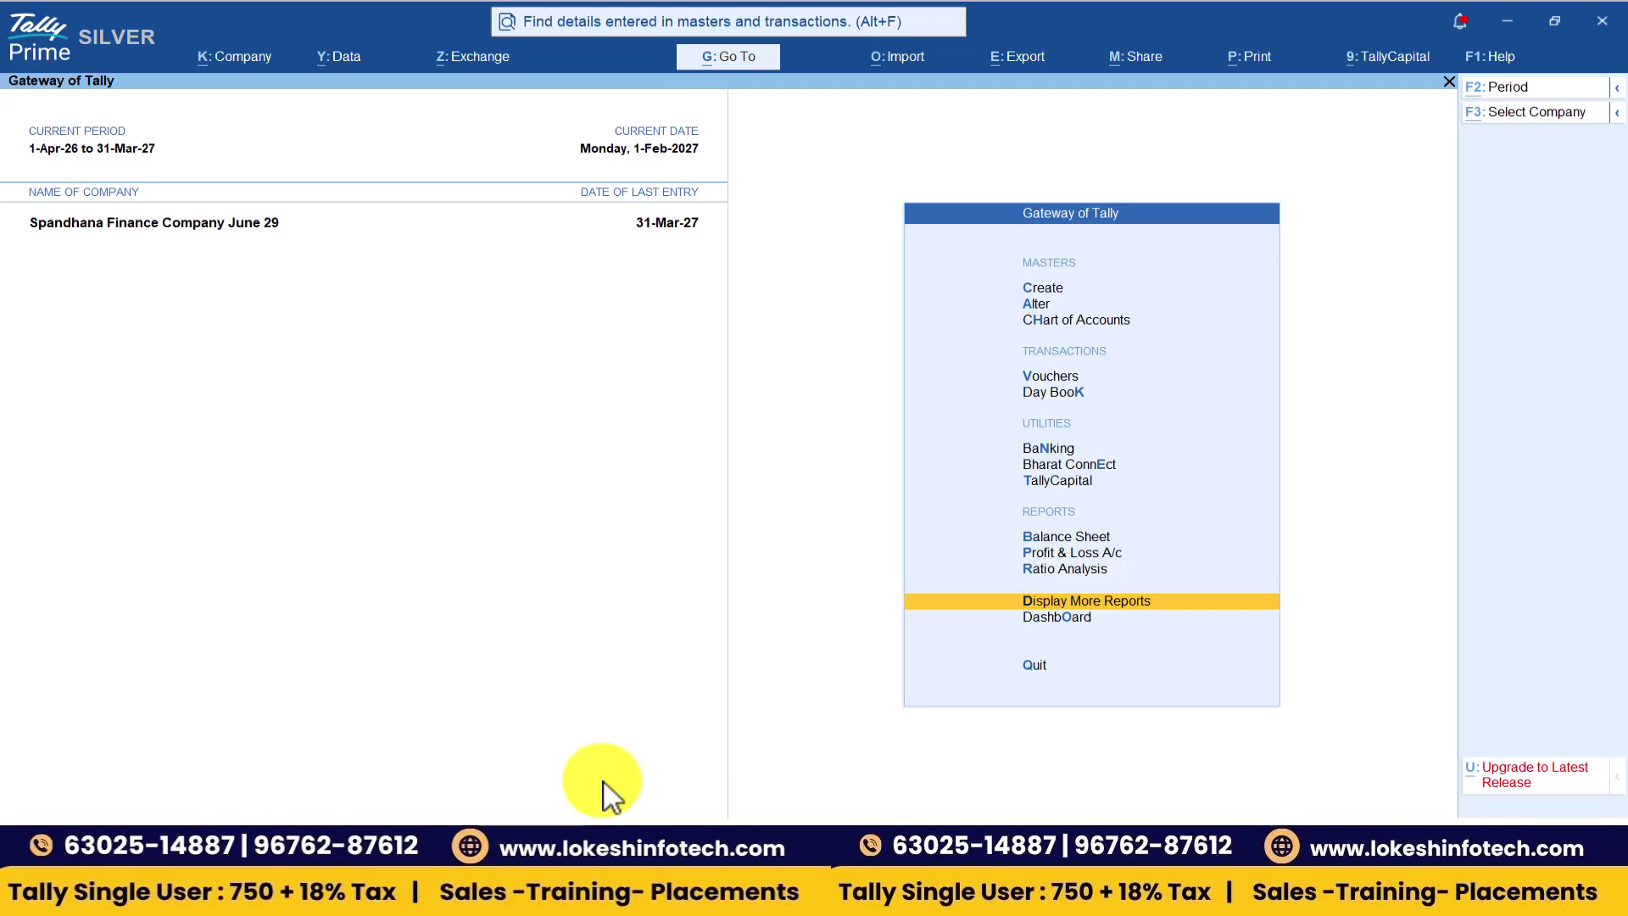
key(alt+Tab)
key(Tab)
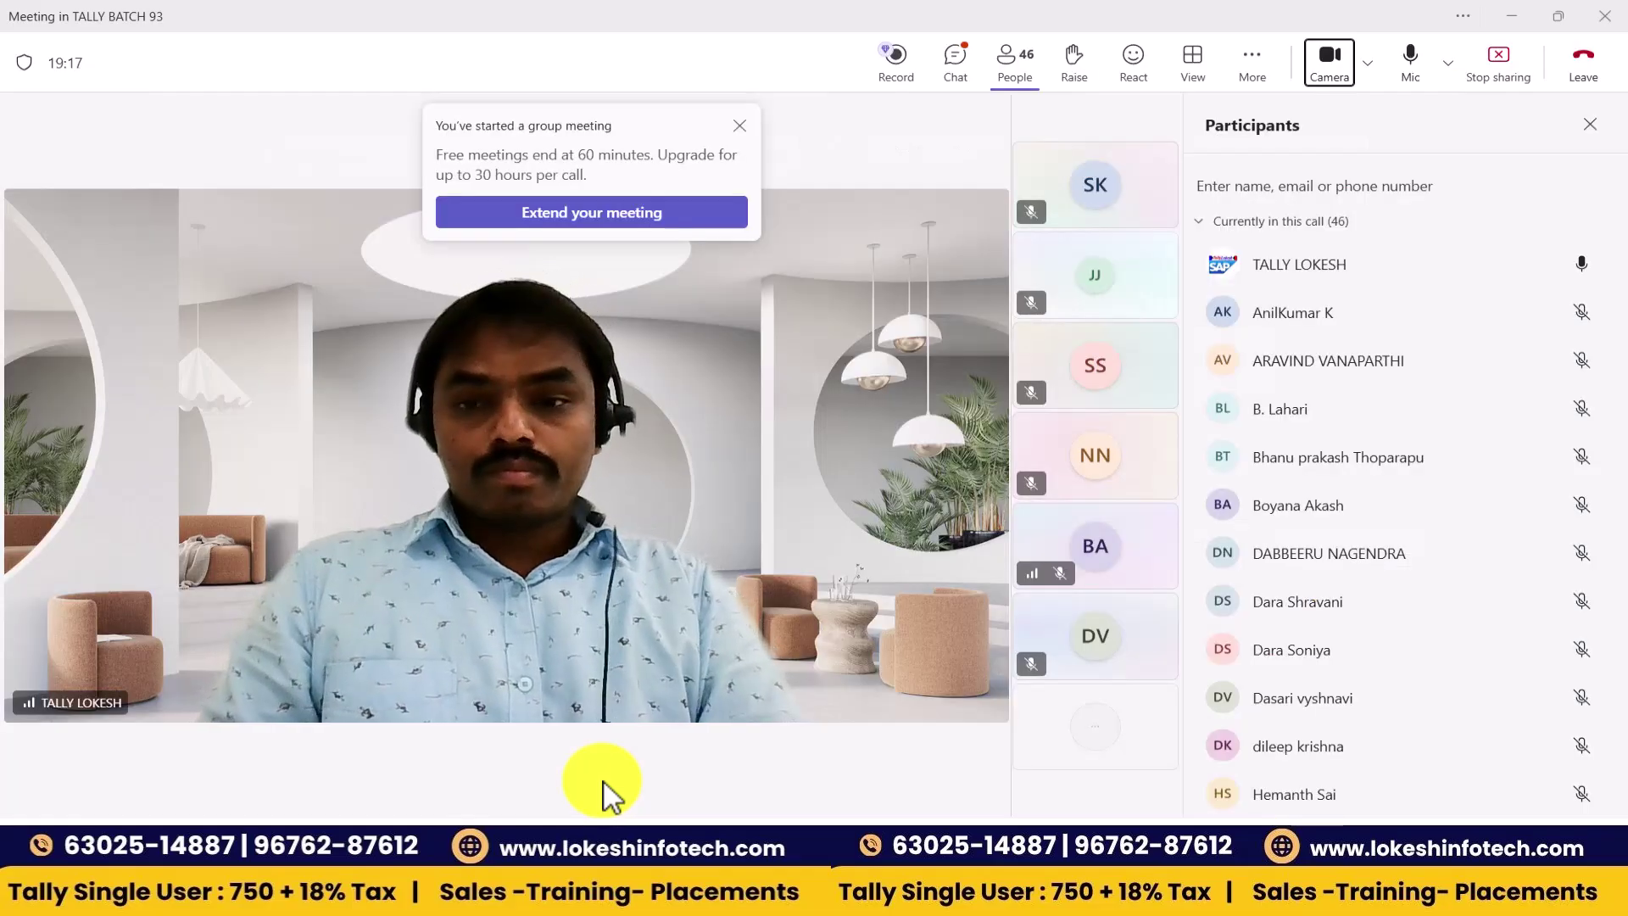
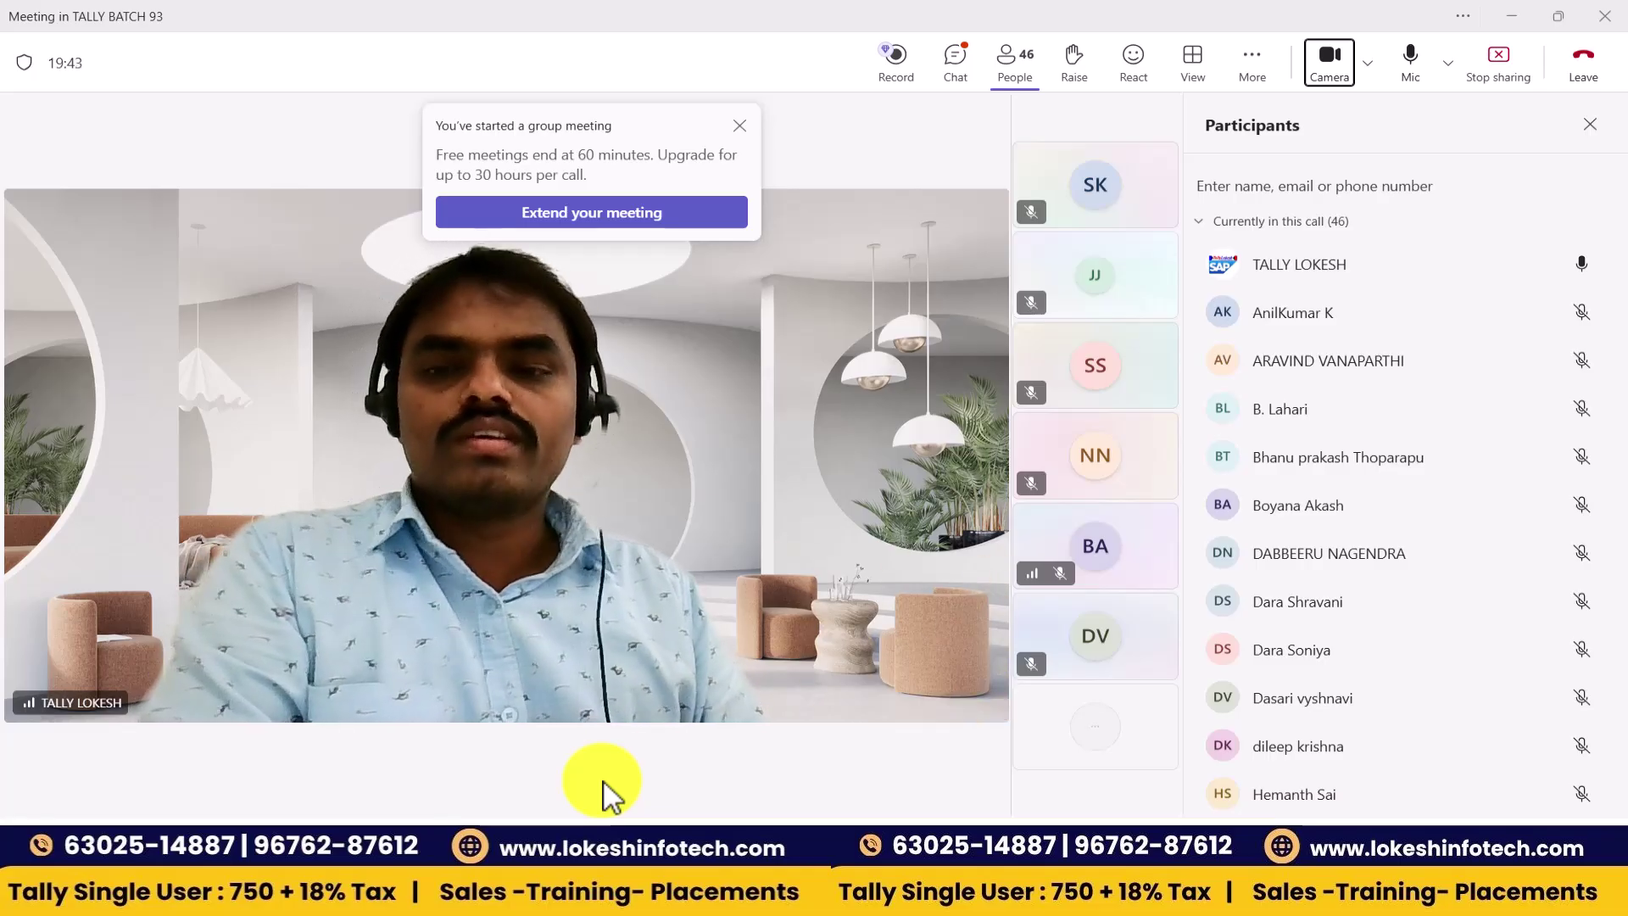
- Switch from the Teams meeting to the TALLY TEST workbook in Excel
key(alt+Tab)
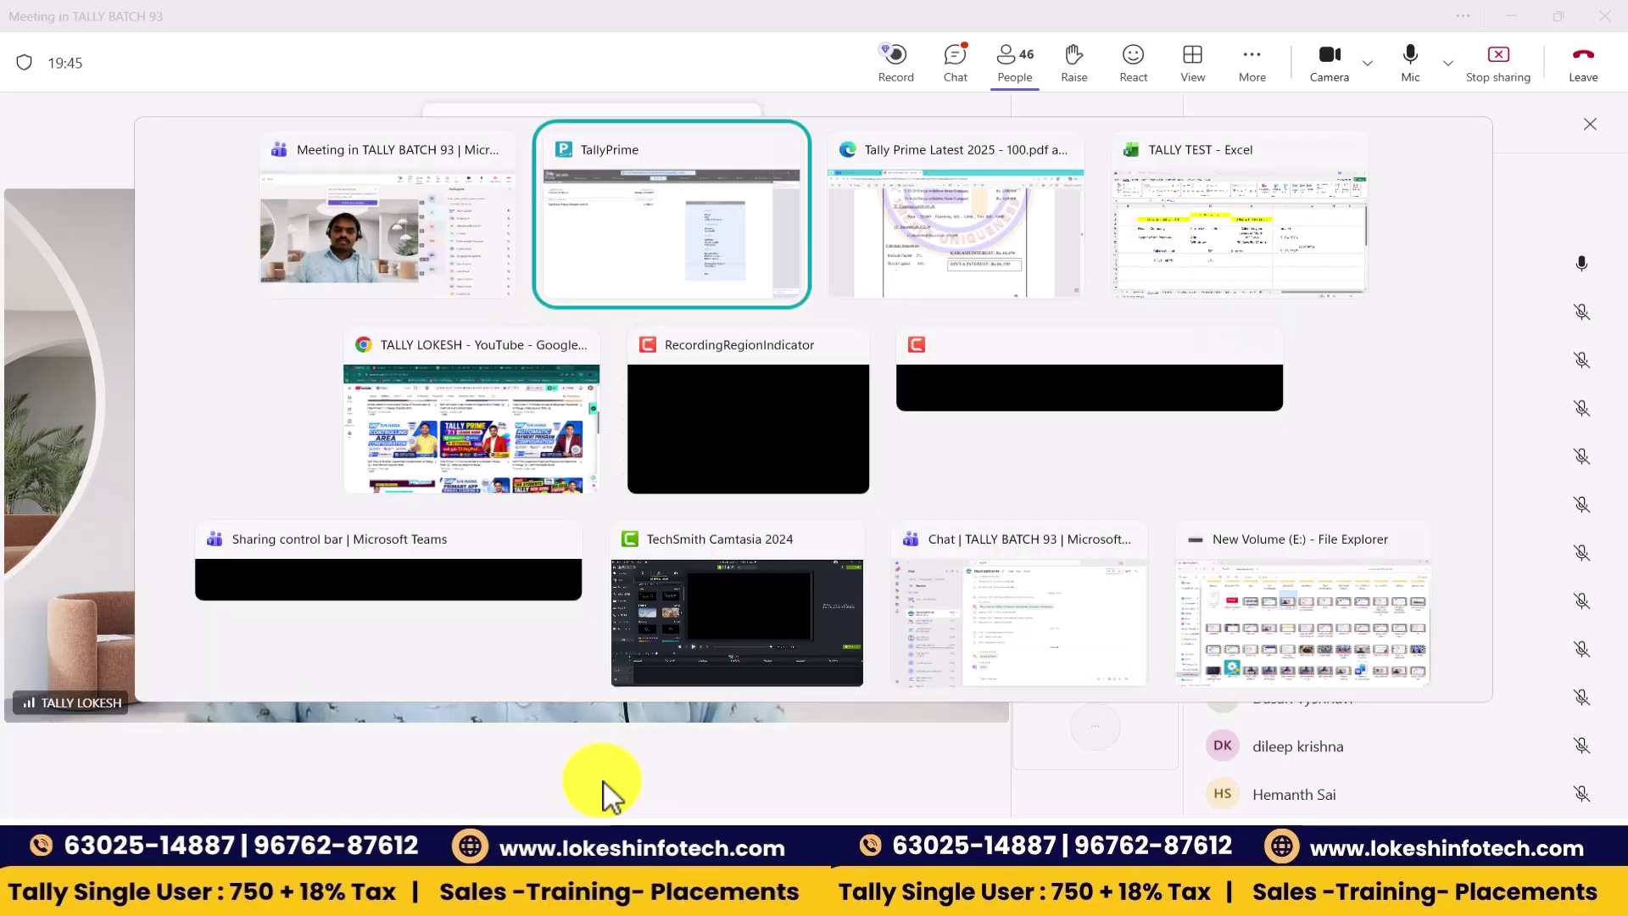
key(alt+Tab)
key(alt+Tab)
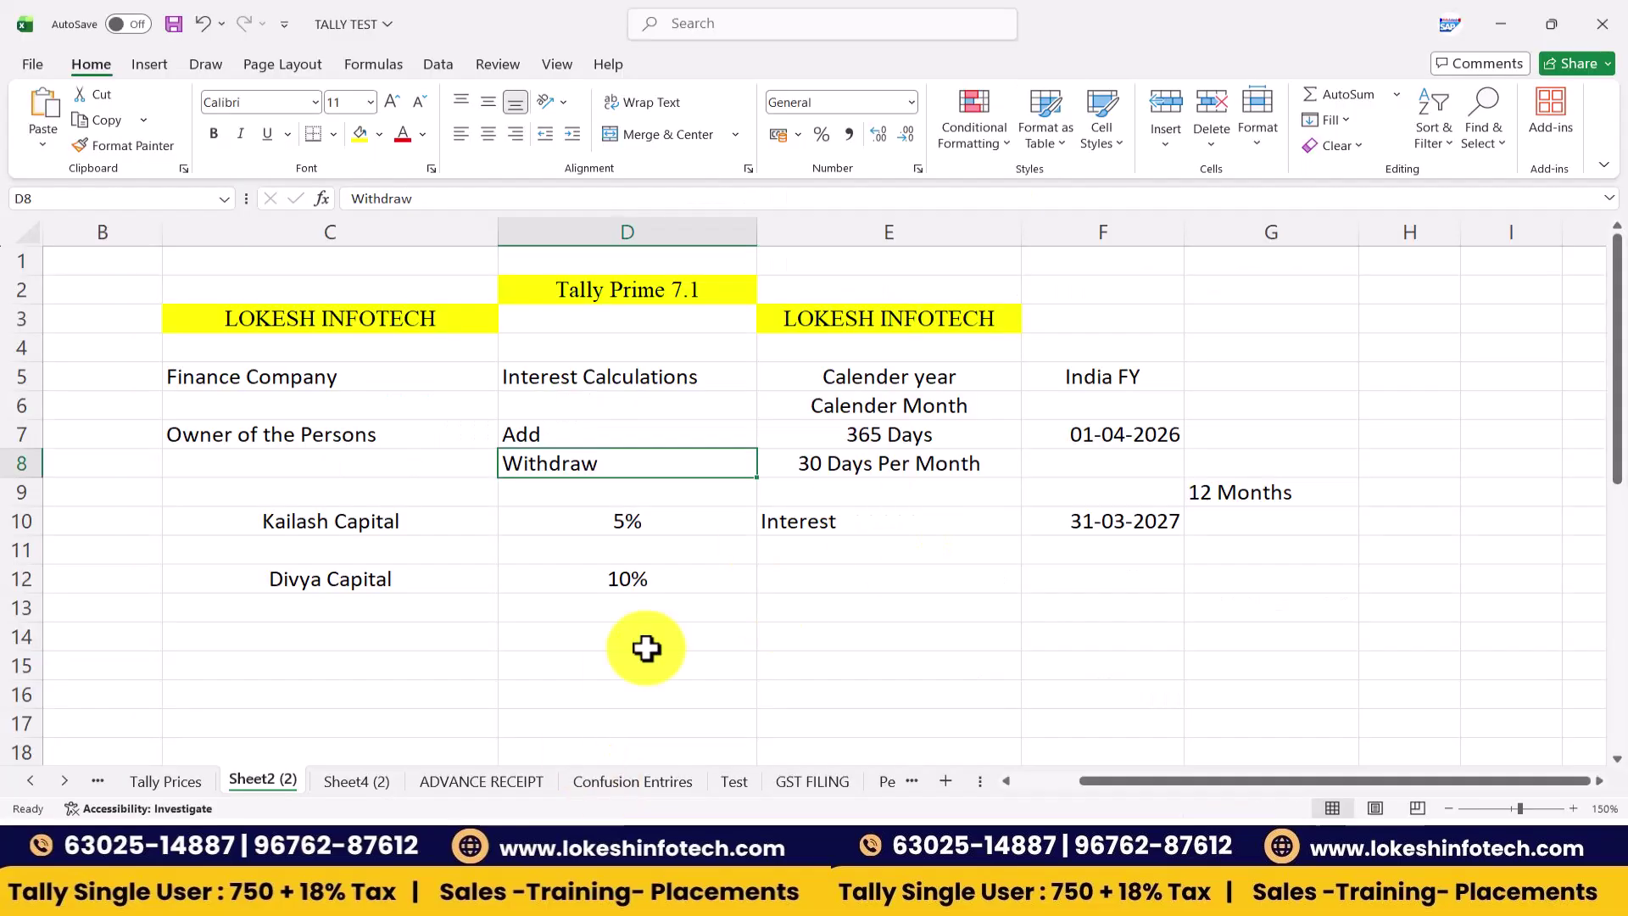
- Shade the Kailash and Divya Capital rows (C10:D12) yellow
click(427, 520)
shift+click(588, 574)
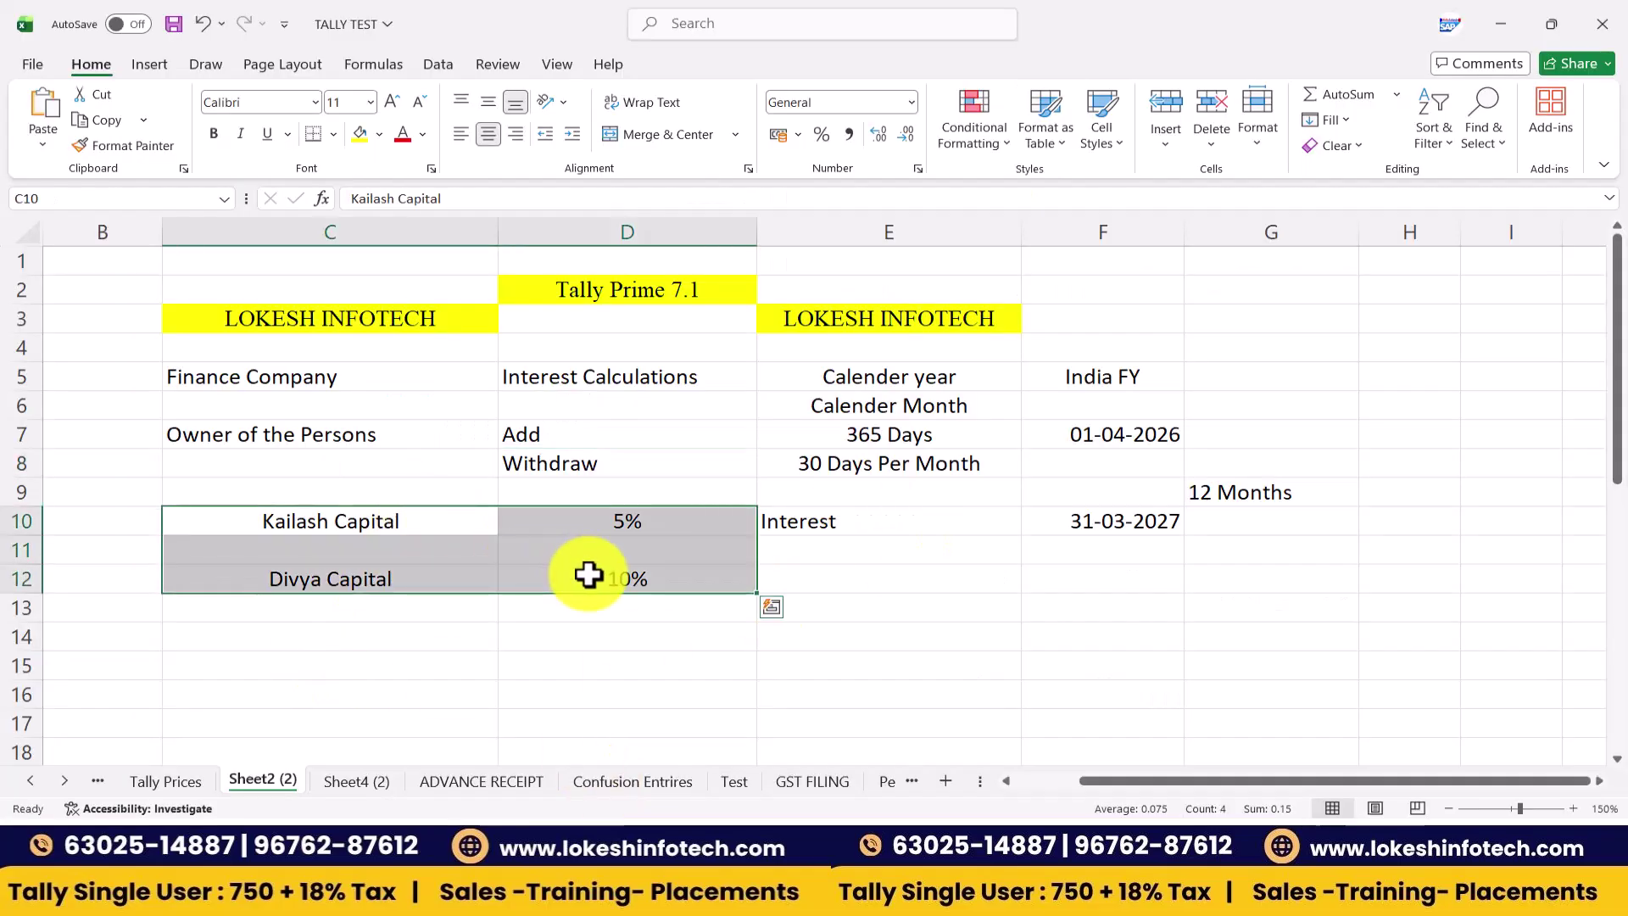
click(360, 138)
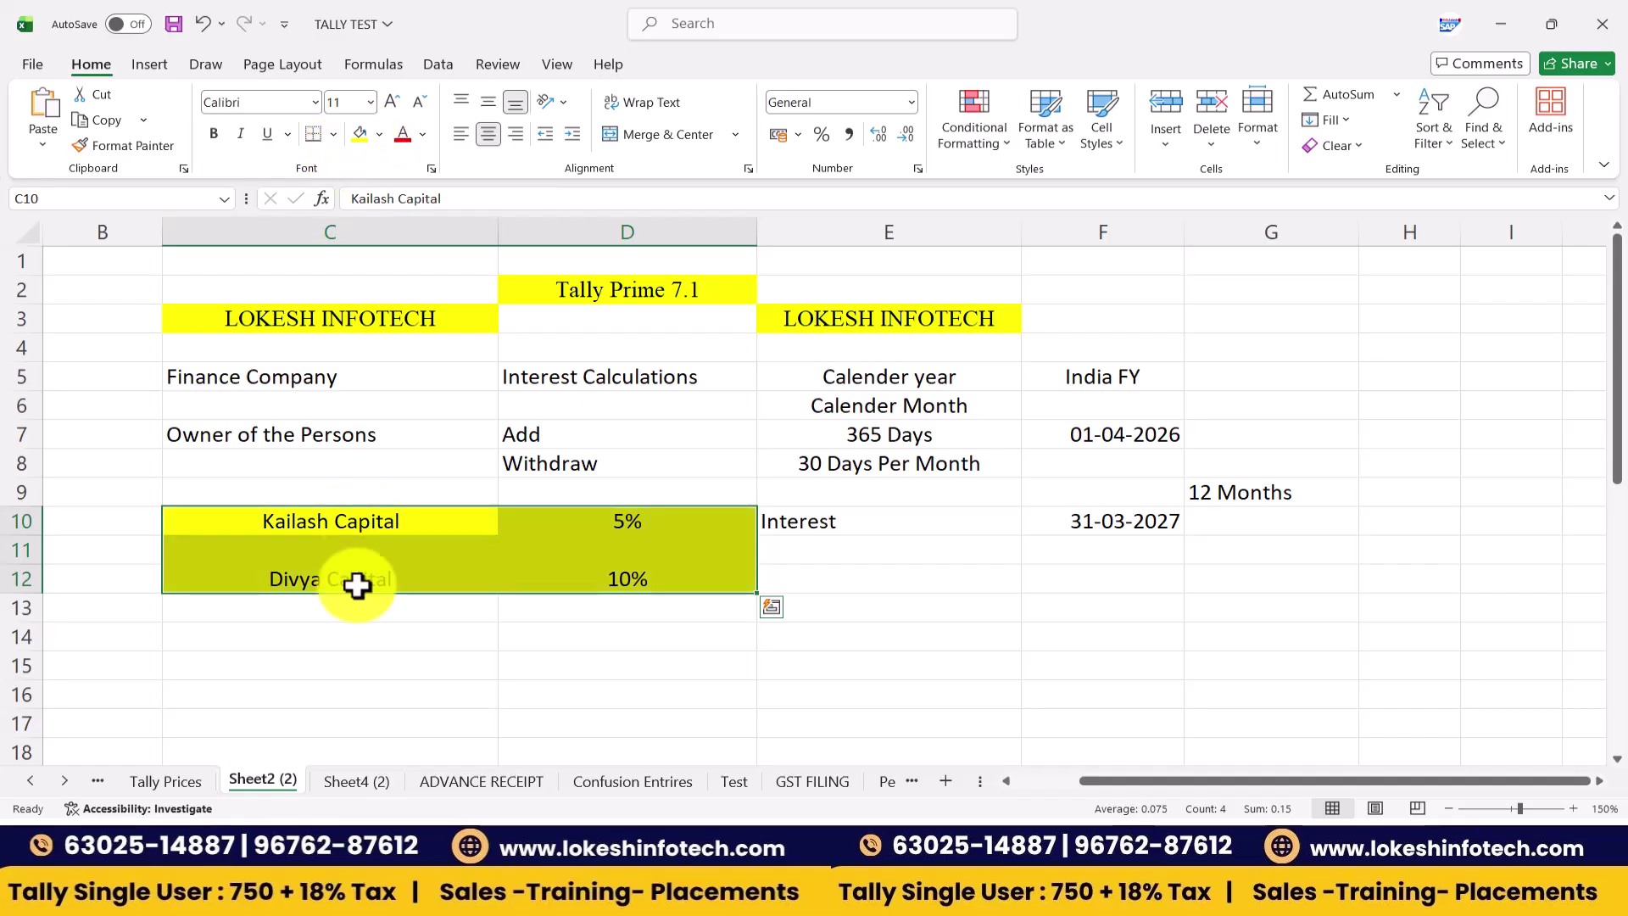
- Add loan rows for RAJA Traders at 10% and Priya Solutions at 15%
click(350, 700)
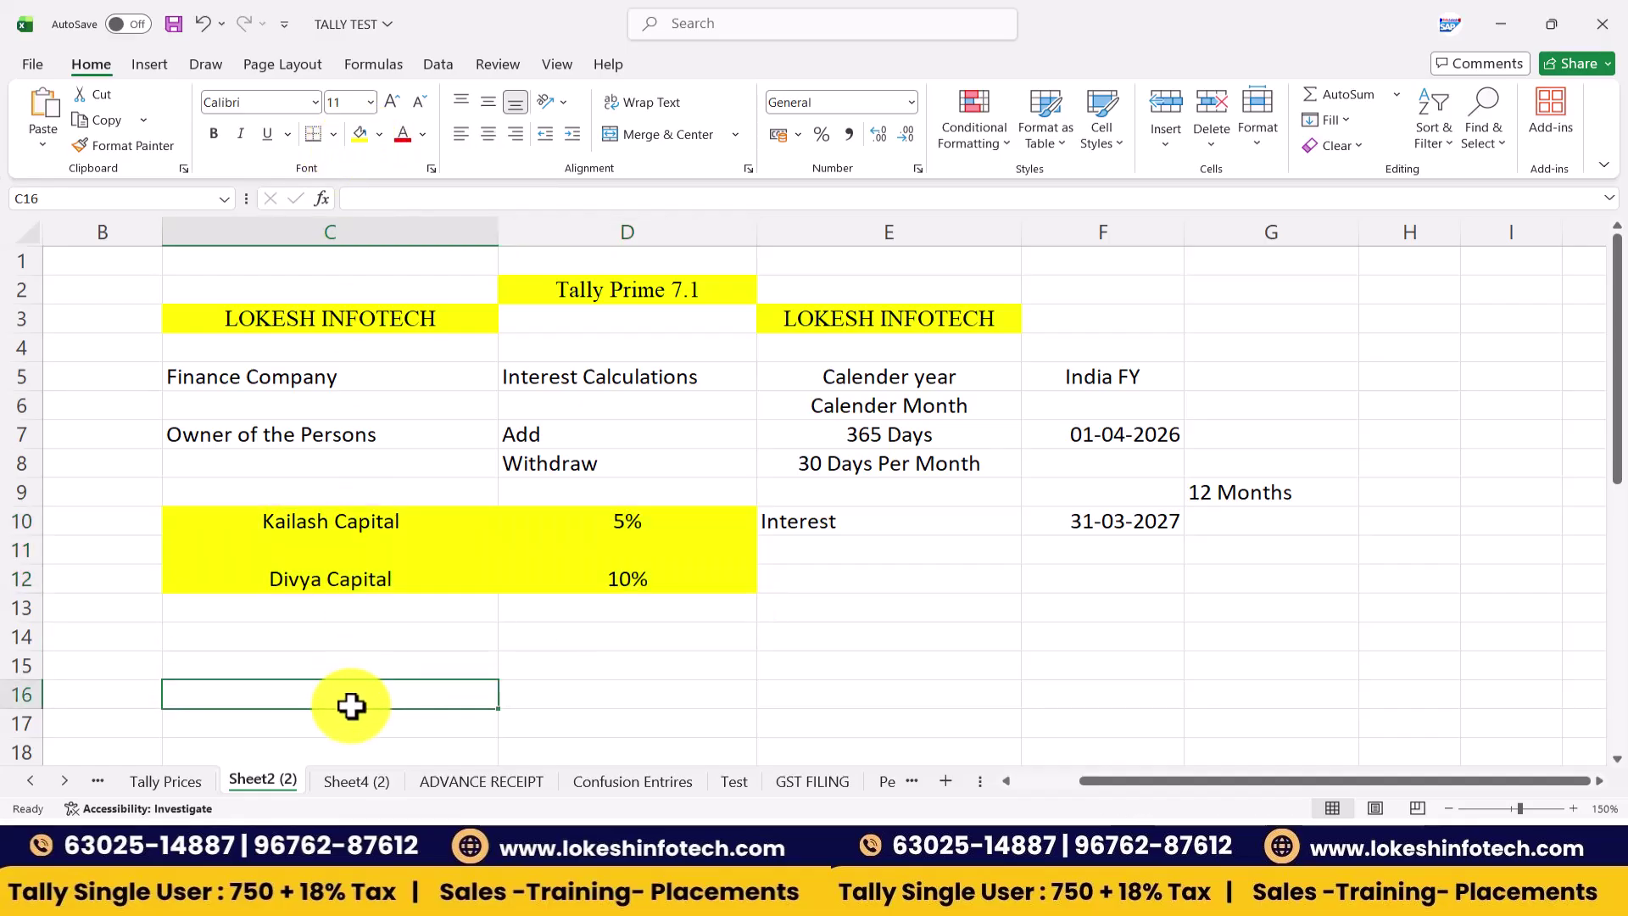
text(LOan Giv)
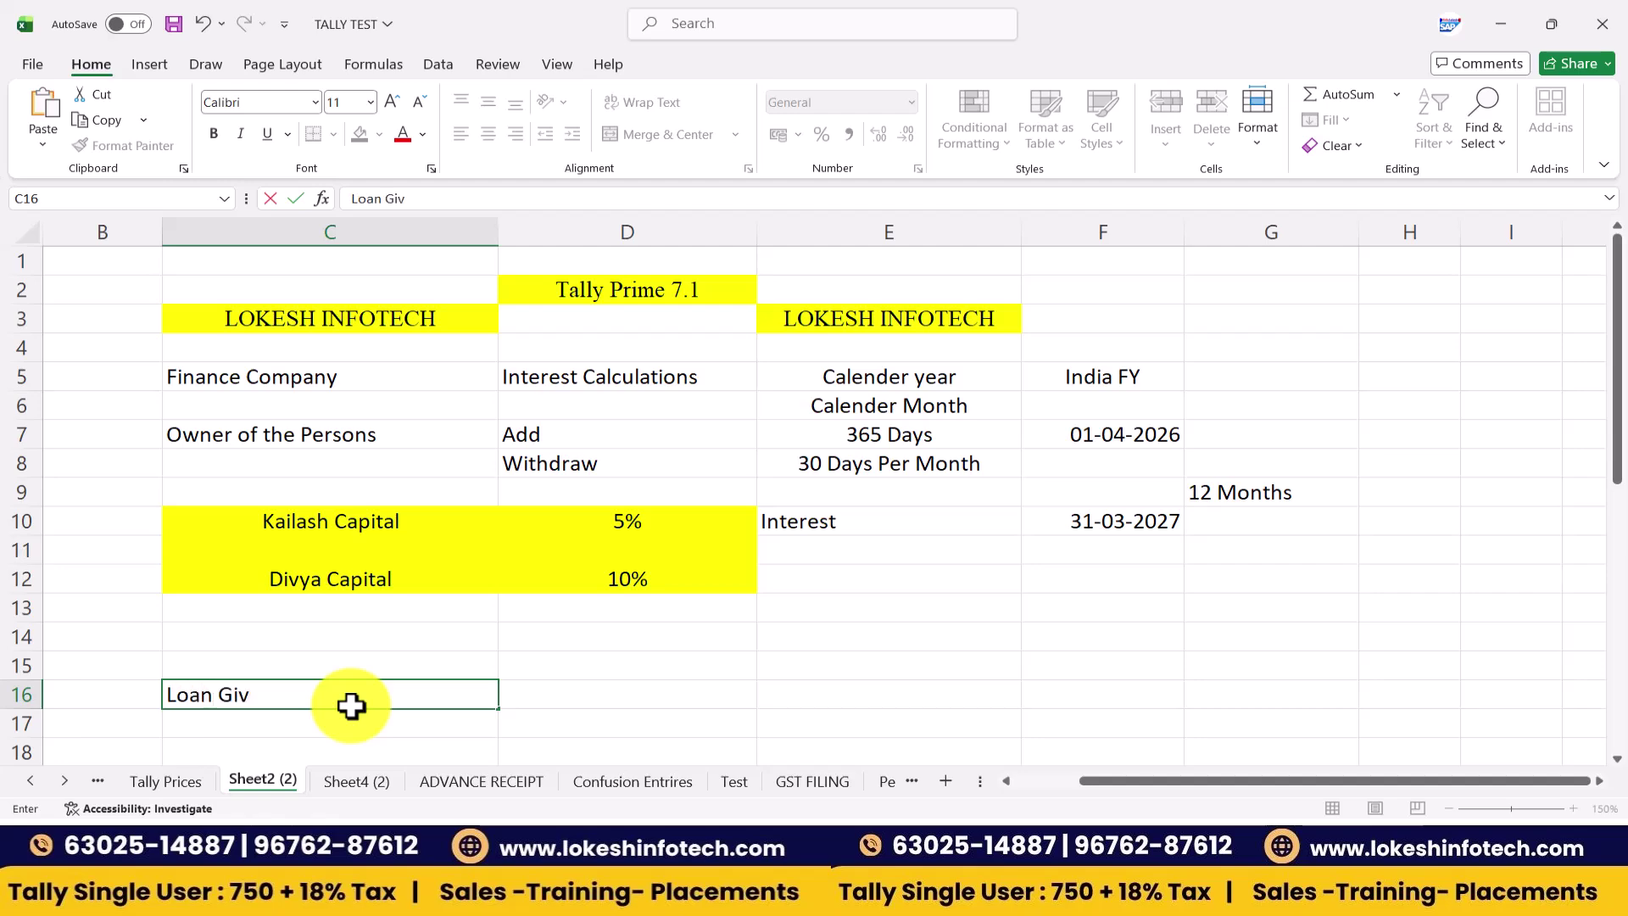
text(en to R)
text(J)
text(JA tA)
text(aders)
key(Tab)
text(10)
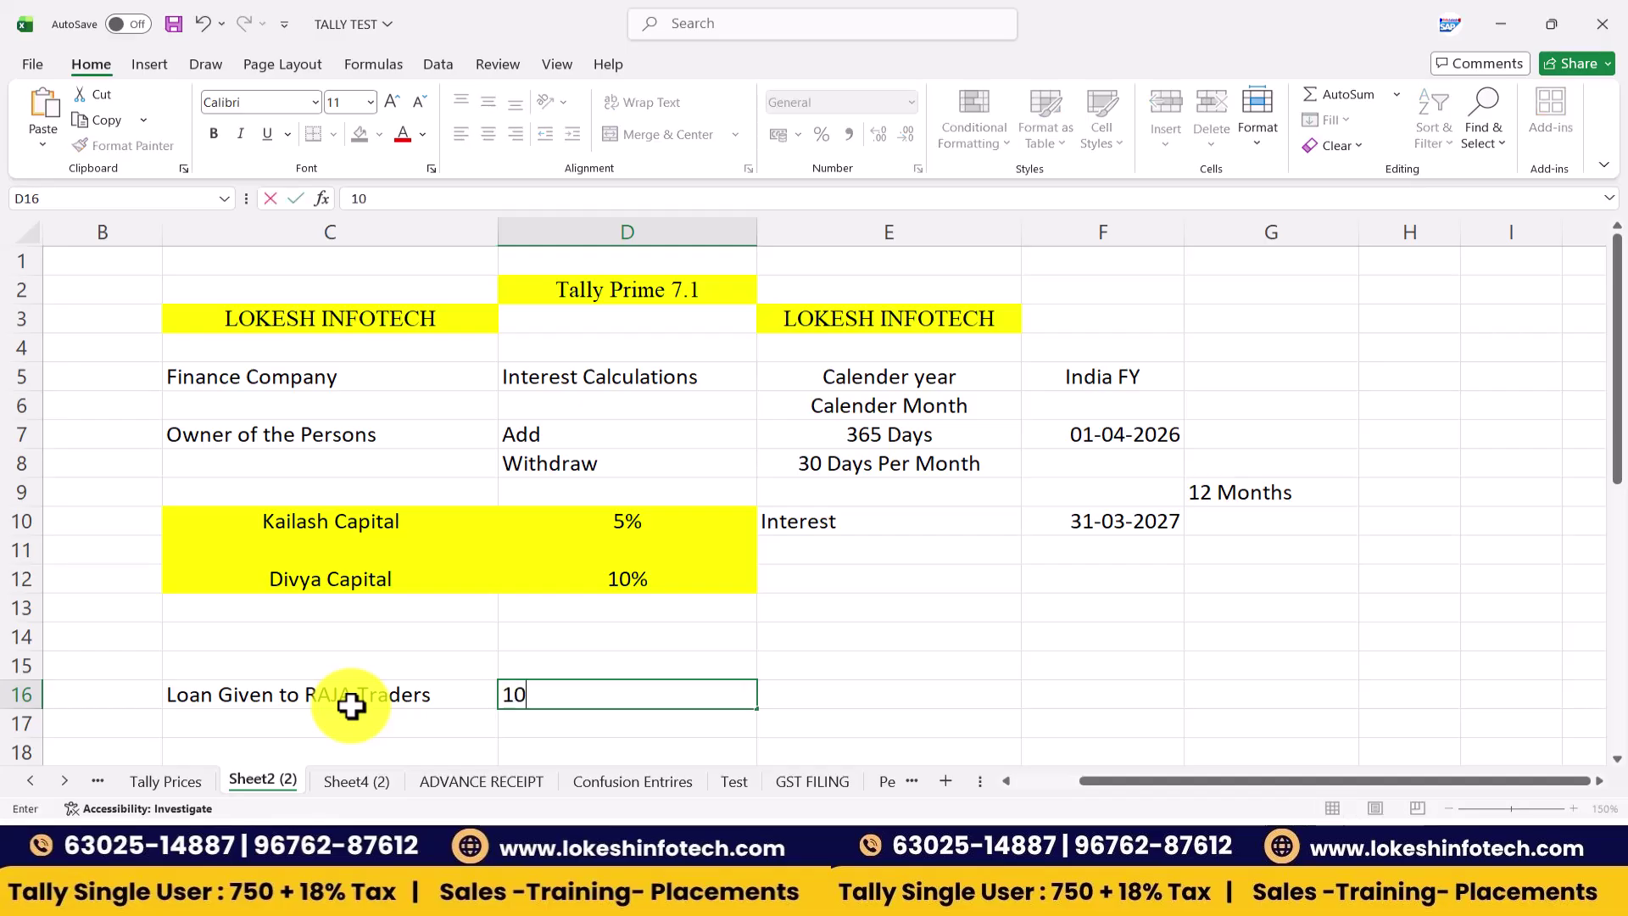
text(%)
key(Return)
scroll(351, 705, down, 1)
click(350, 706)
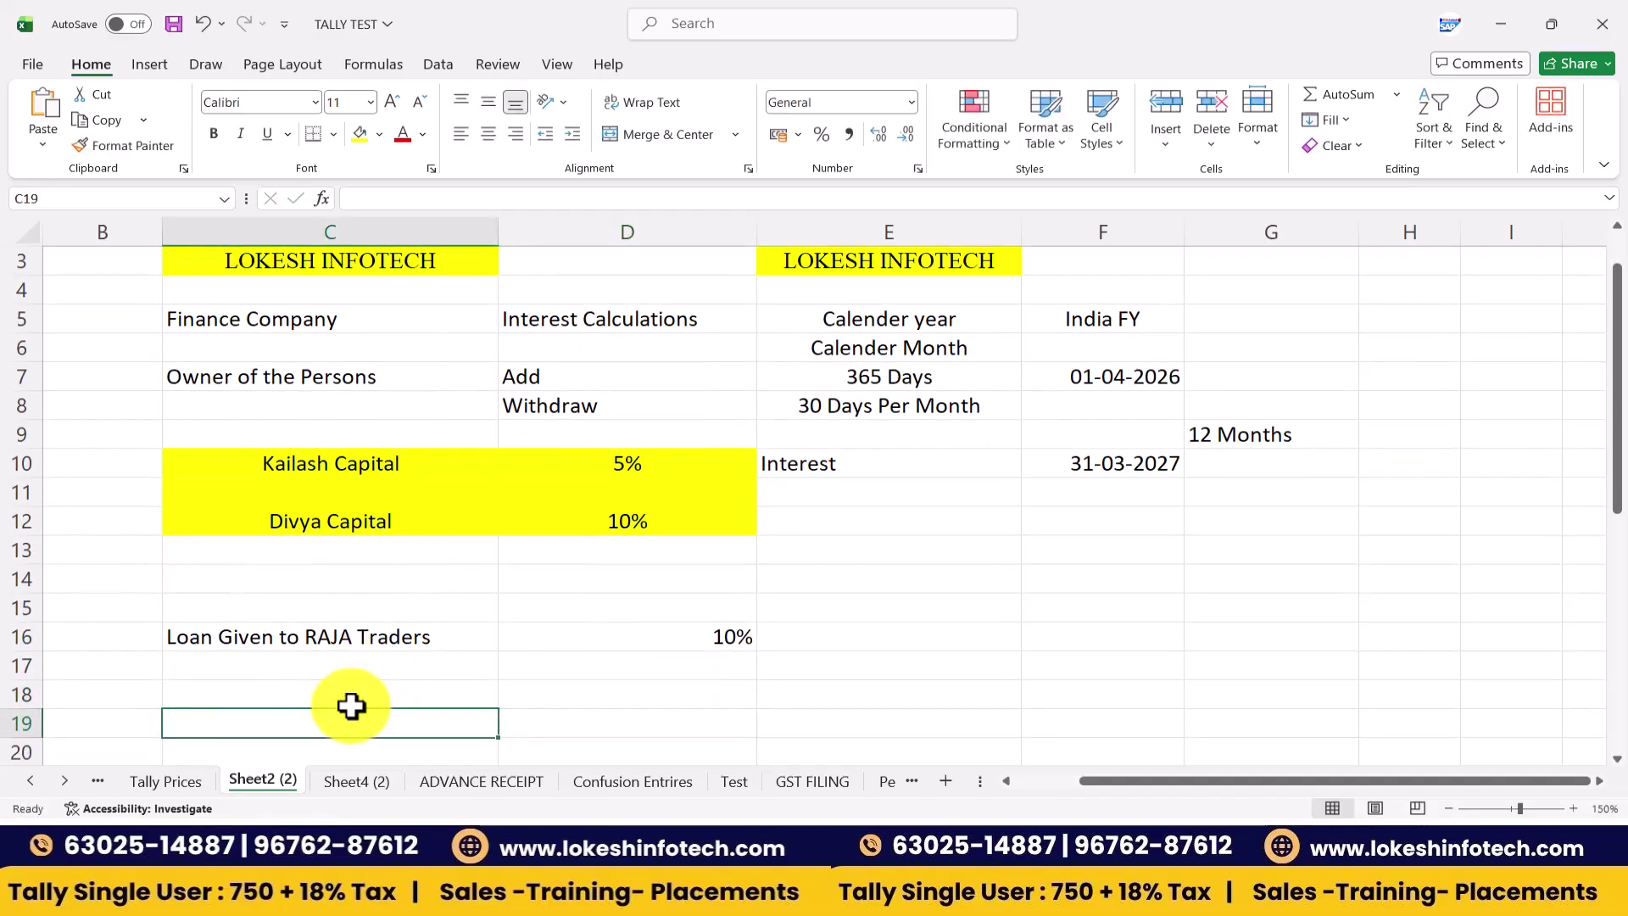
text(Loan)
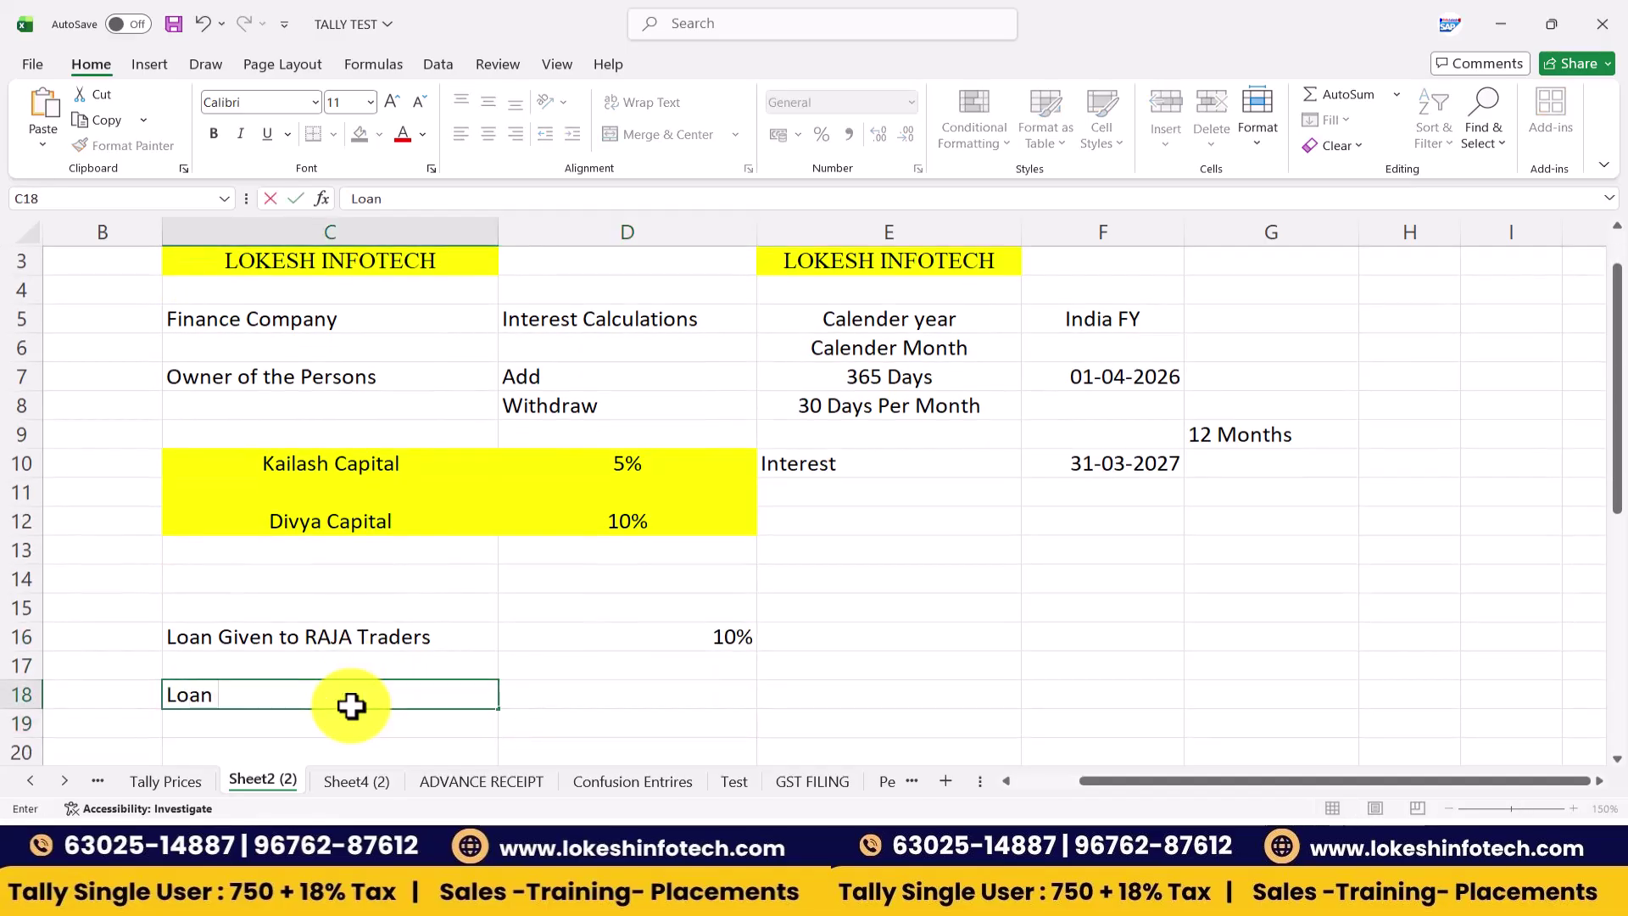
text( gave to Pri)
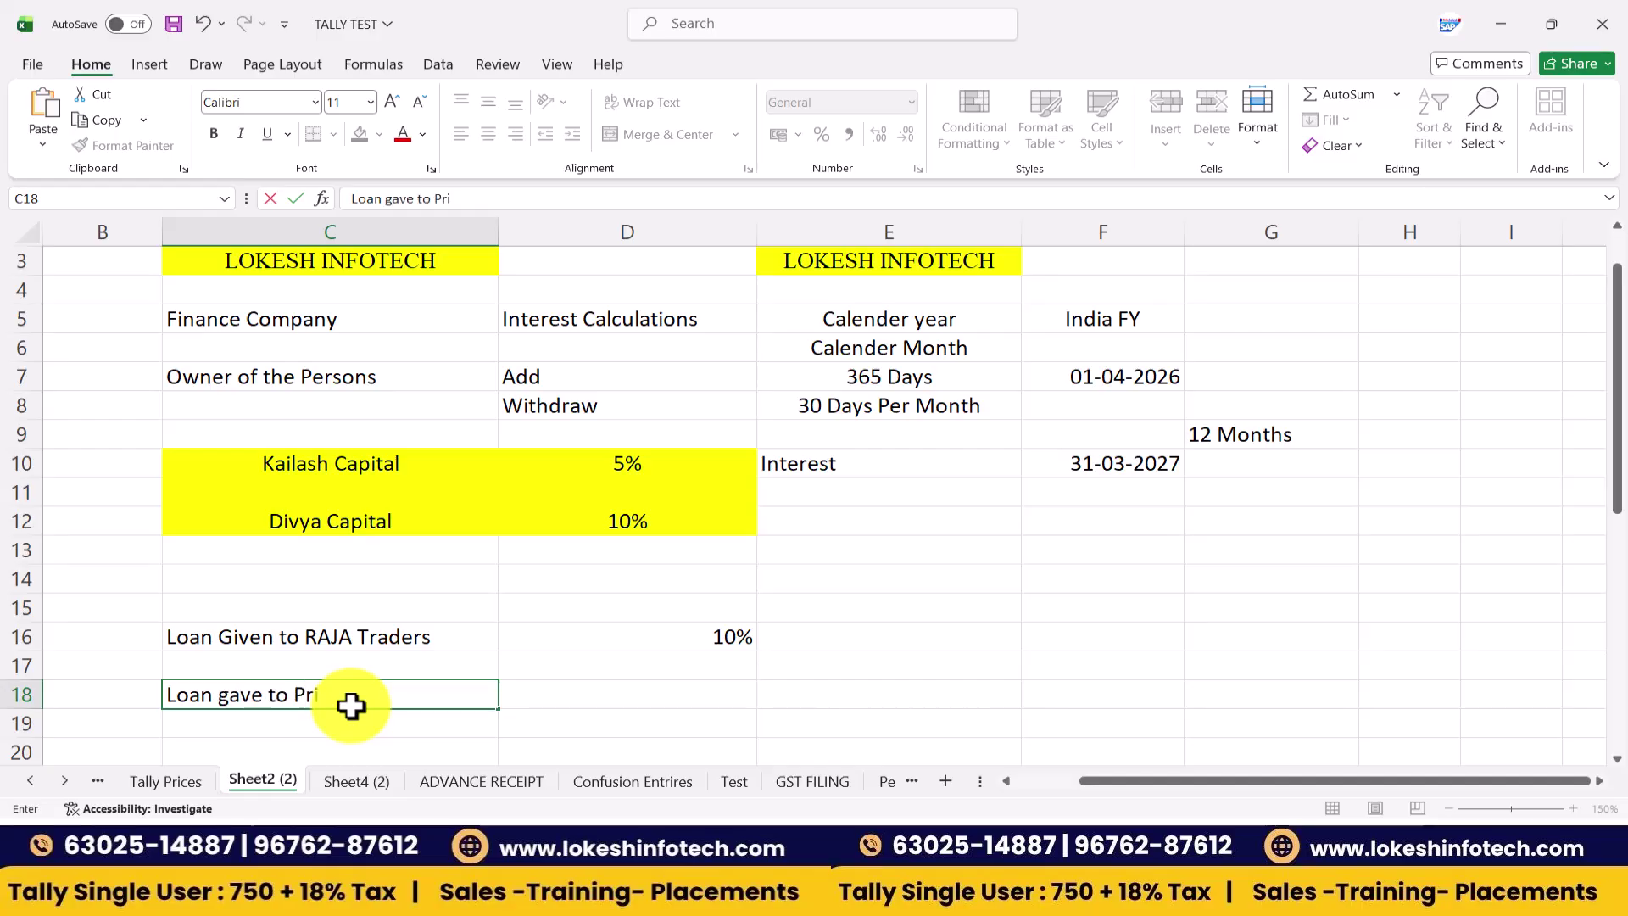
text(ya Solui)
text(ions)
key(Right)
text(15)
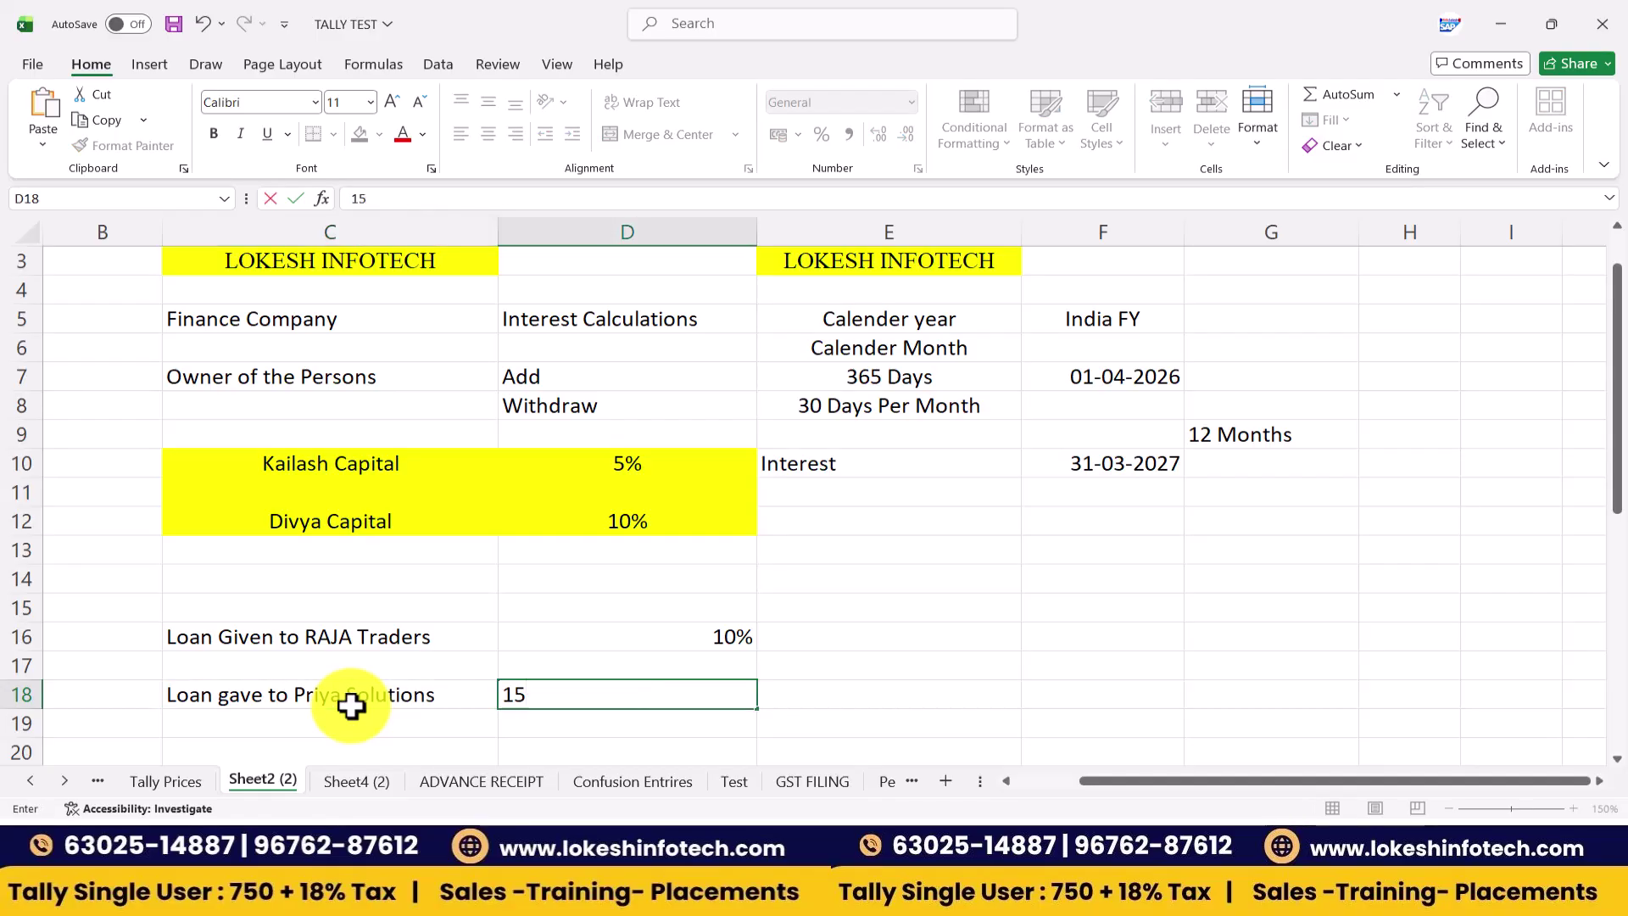
key(Return)
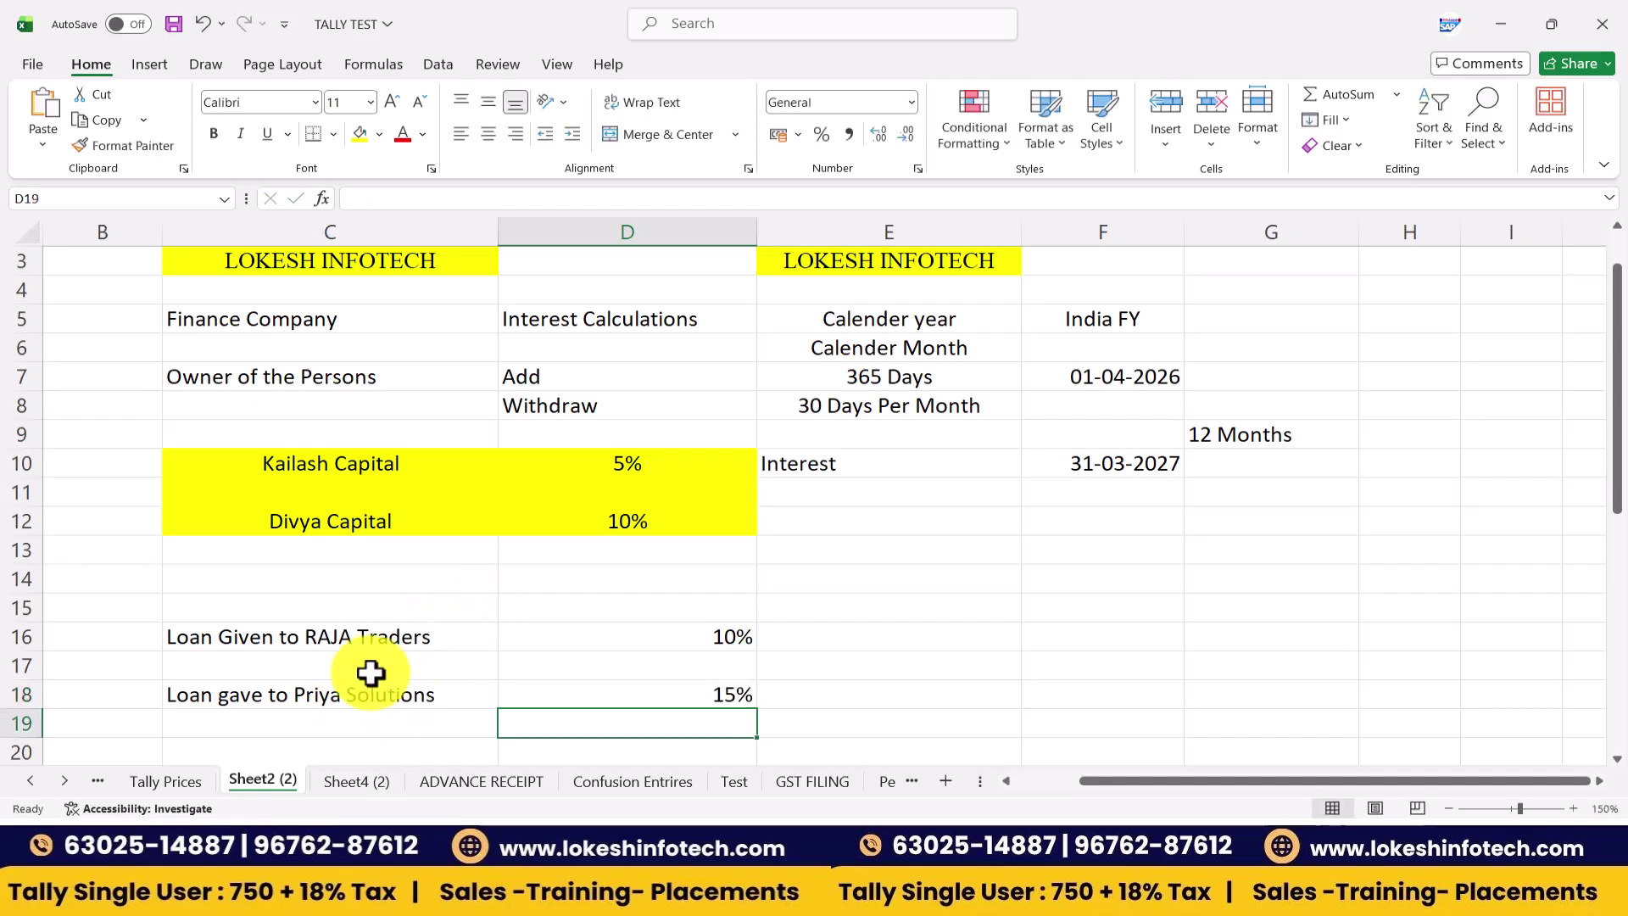
- Centre-align the two loan rows in C16:D18
drag(395, 636, 647, 690)
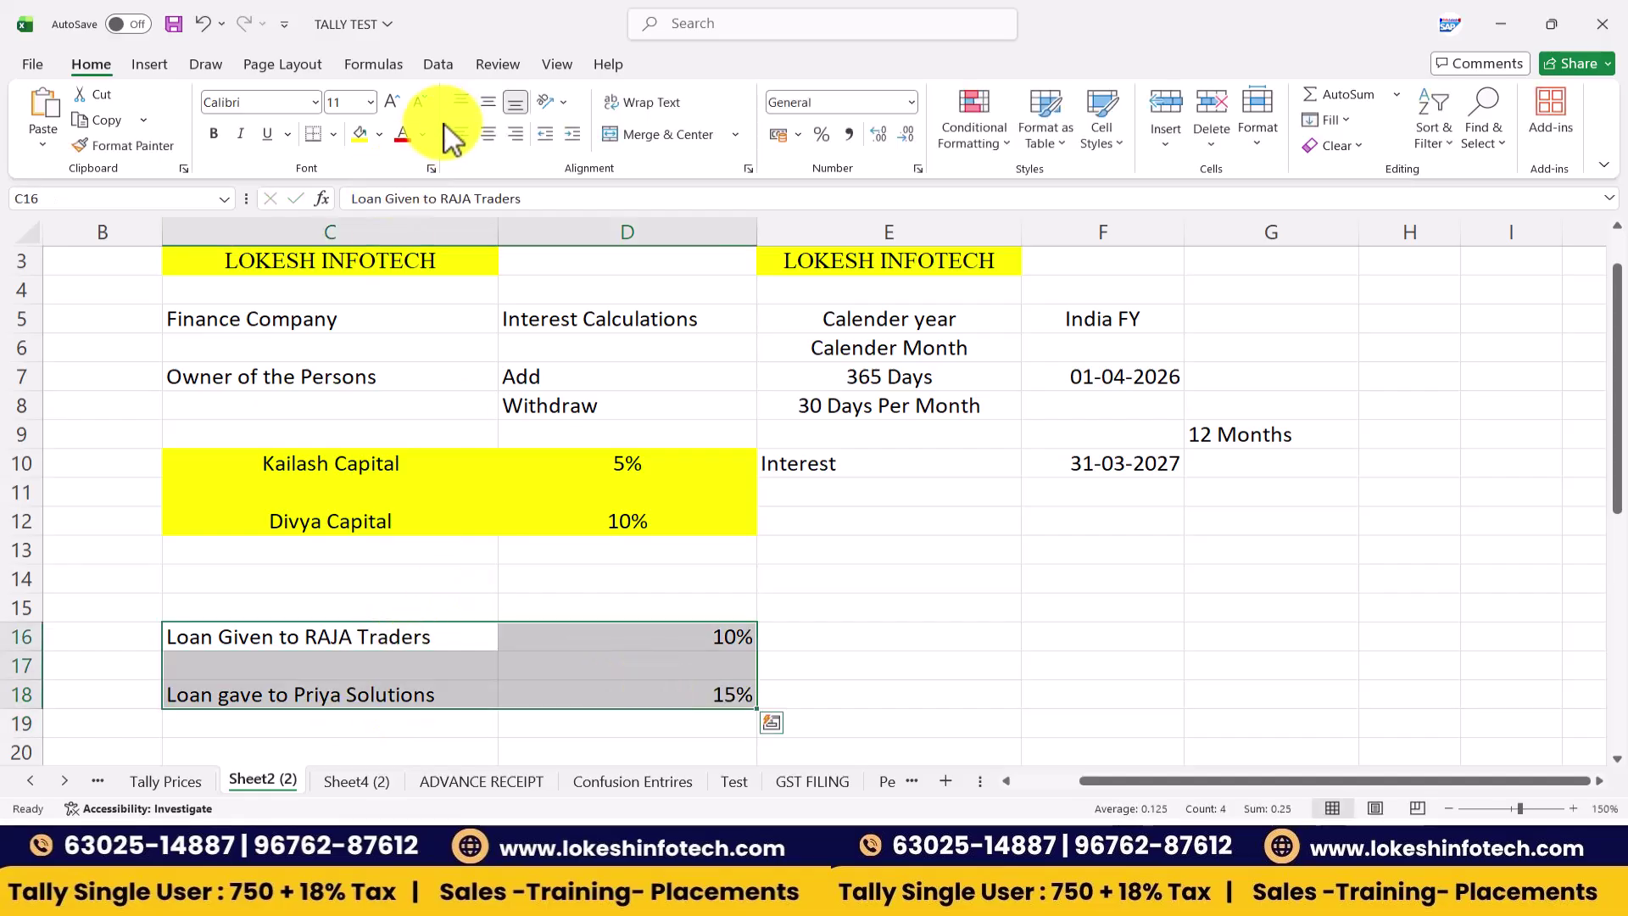
click(487, 134)
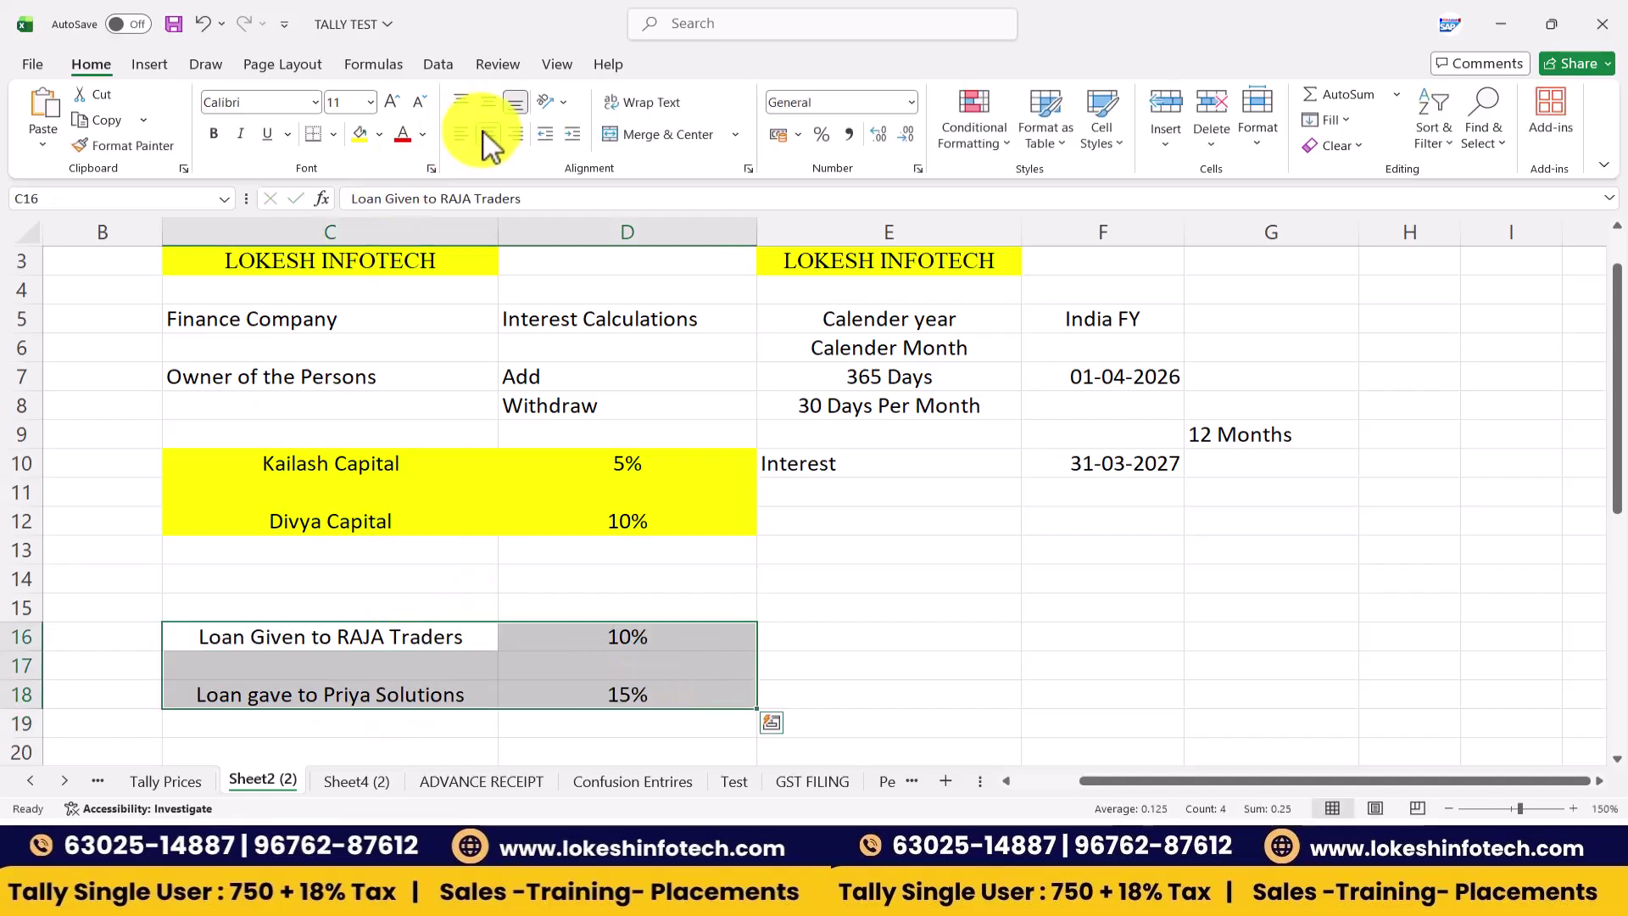
click(872, 627)
- Label E15 'Payment' and E16 'Loans & Advances', then return to TallyPrime
click(880, 607)
text(P)
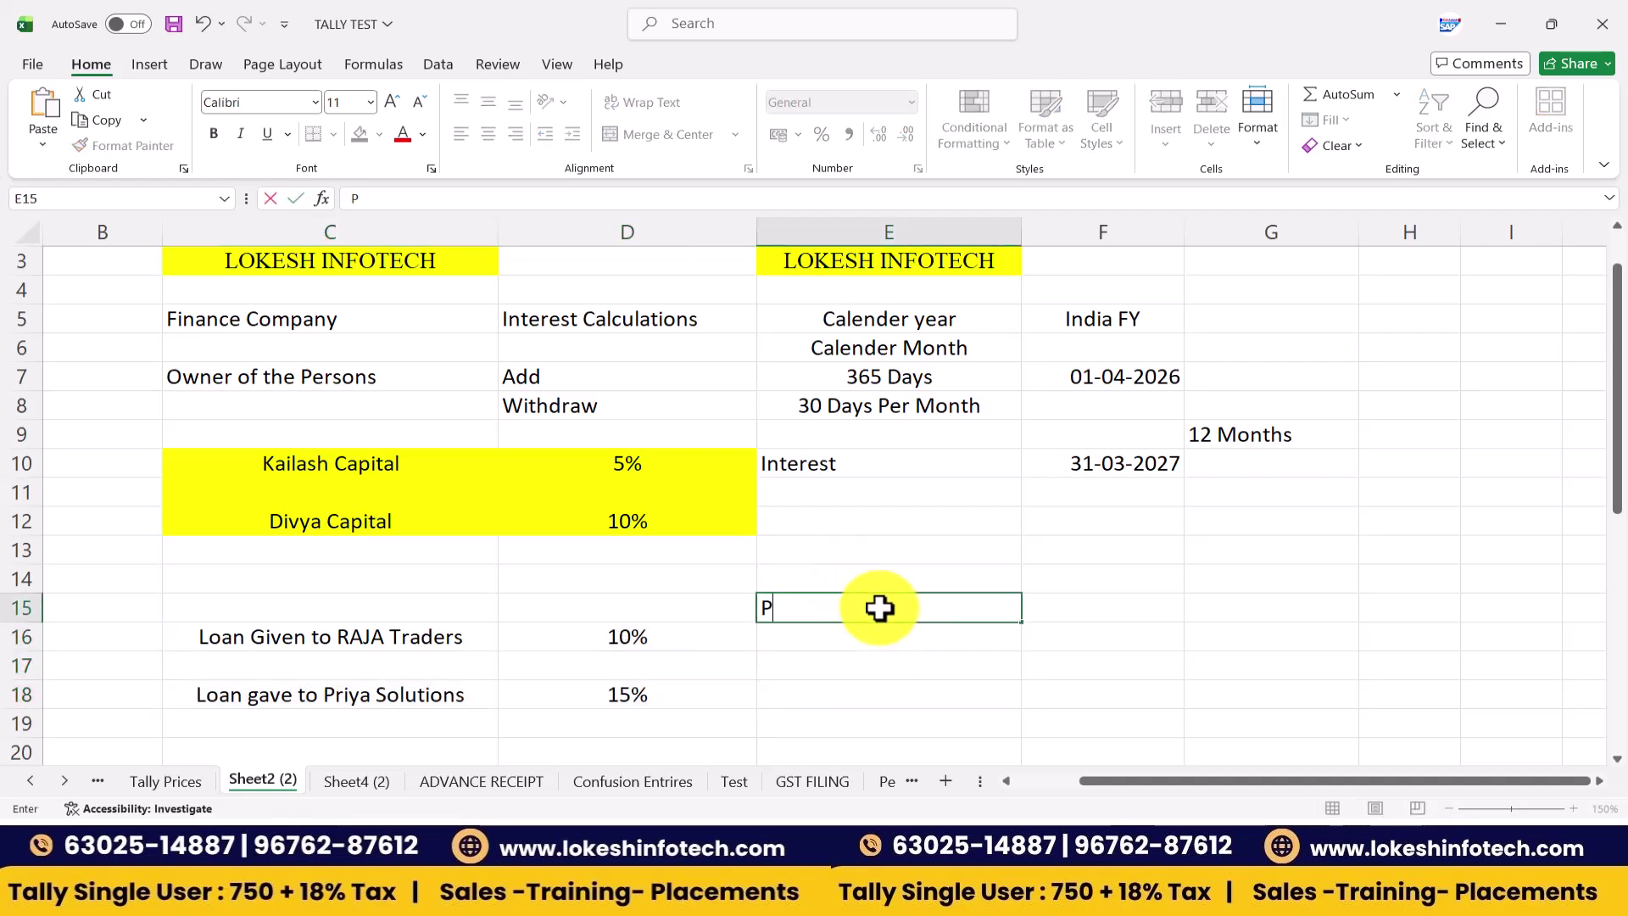
text(ayment)
key(Return)
click(879, 607)
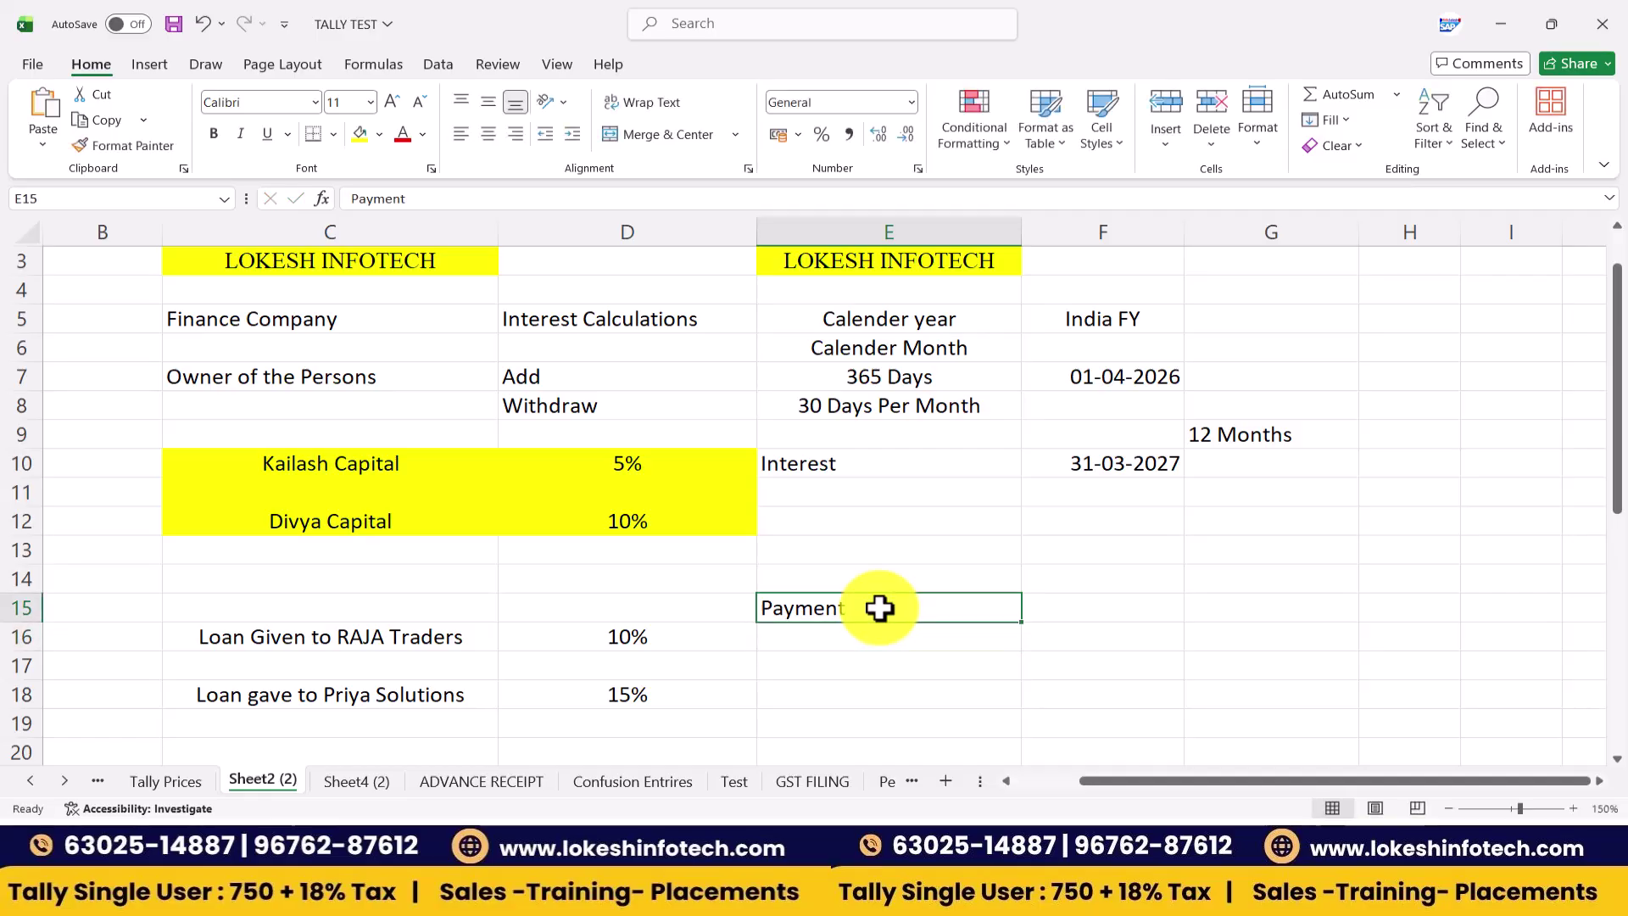
key(Left)
key(Left)
key(Down)
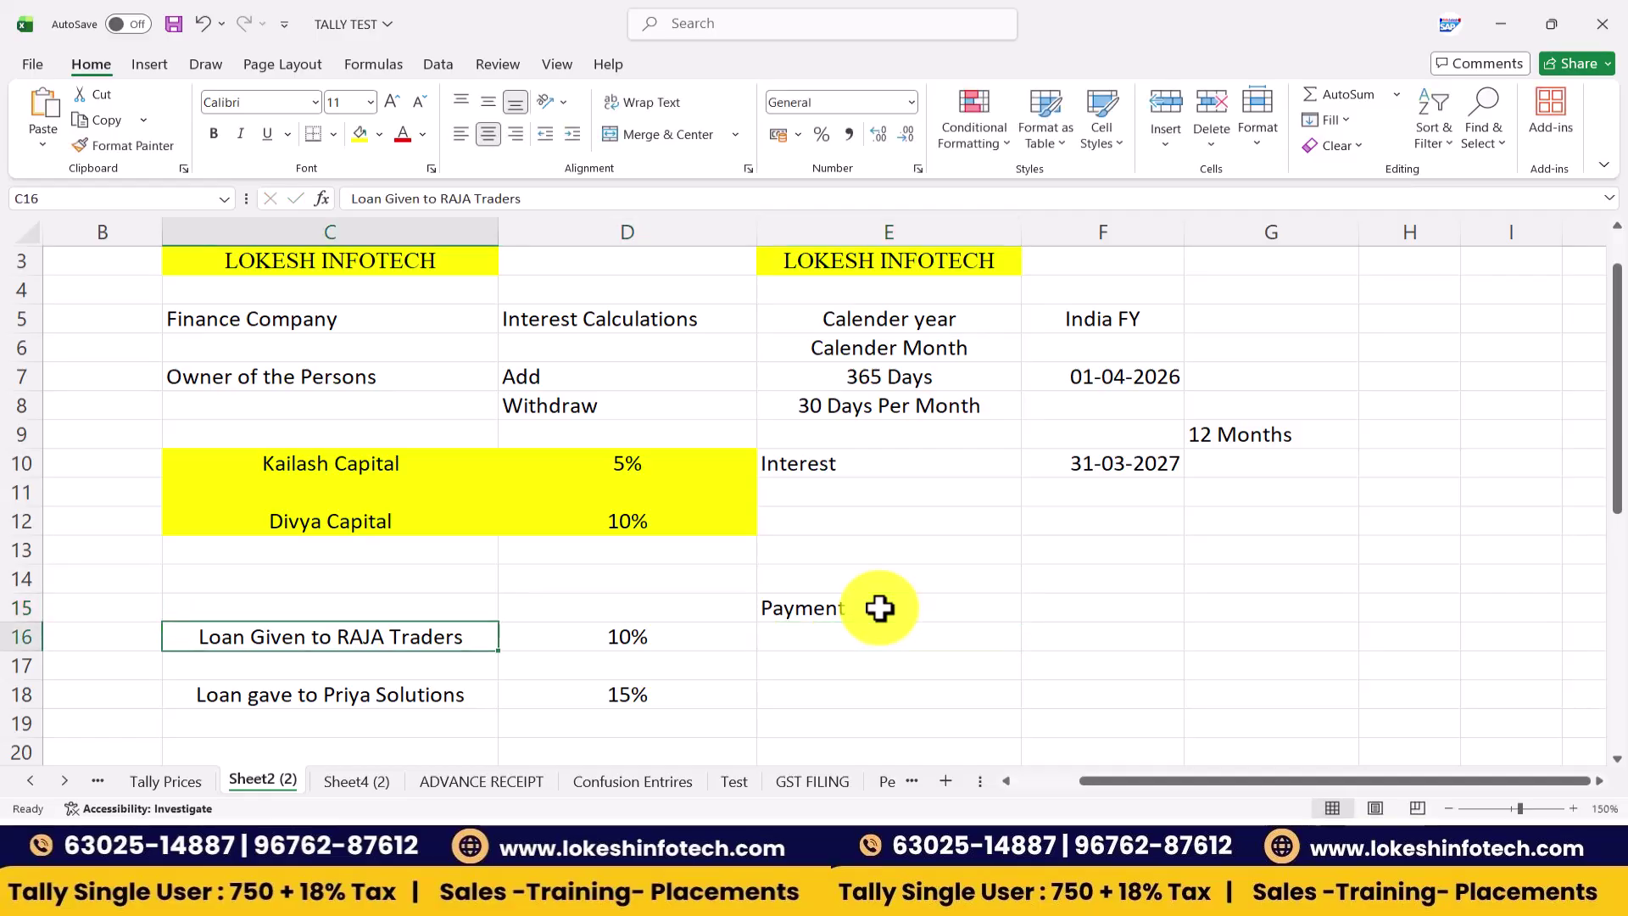
key(Right)
key(Right)
text(Loans & Aad)
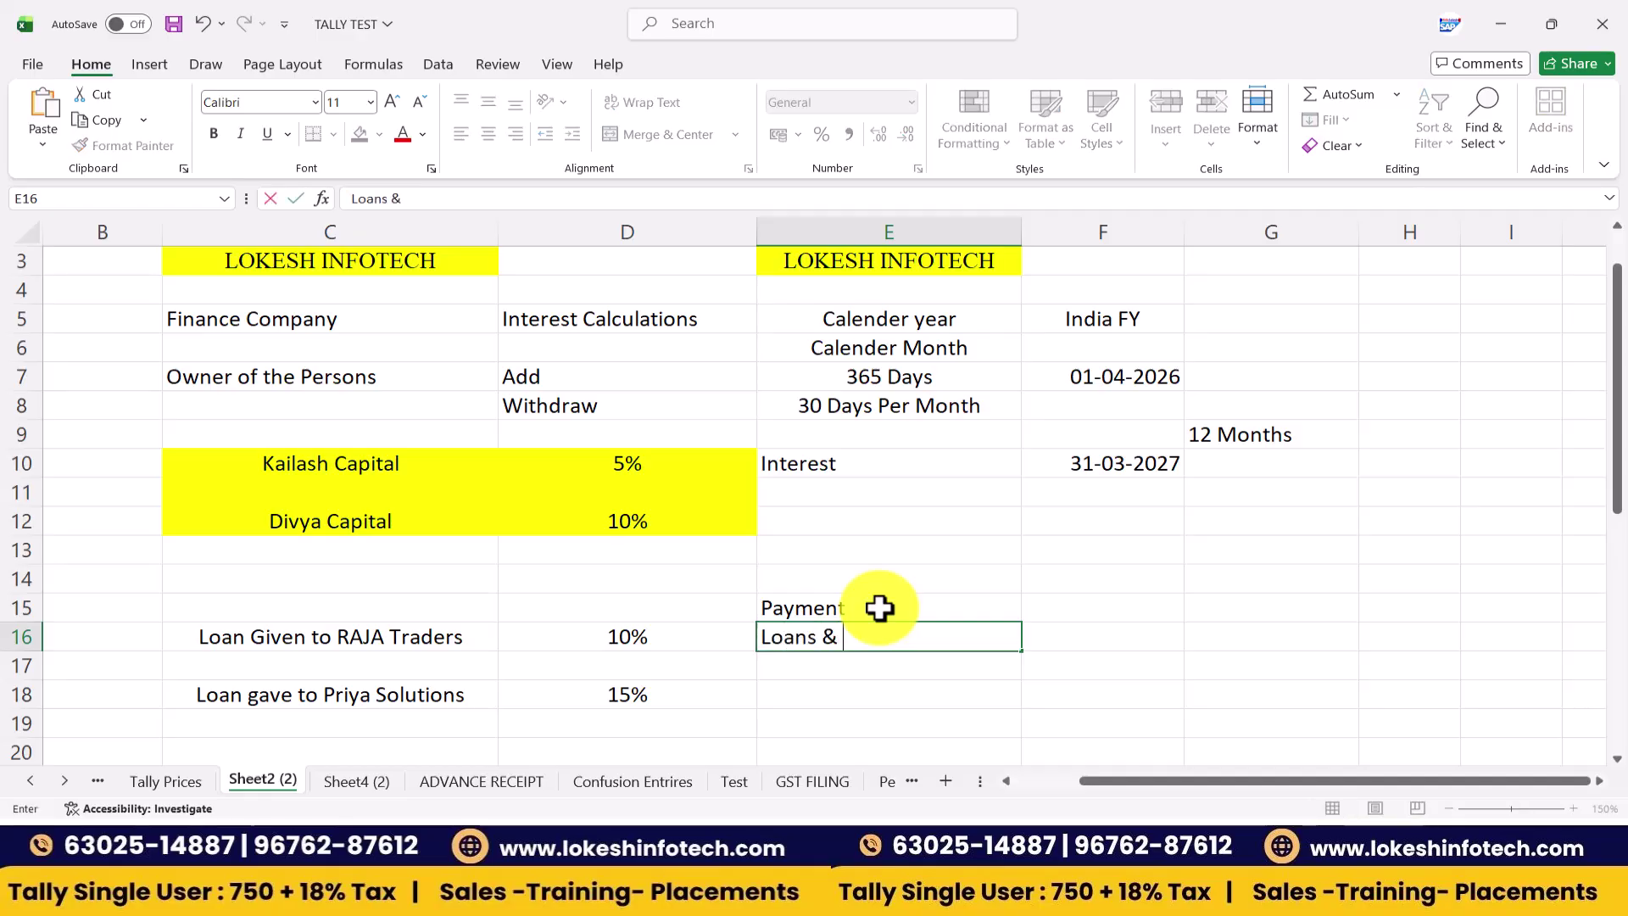
key(BackSpace)
text(vance)
key(Return)
key(alt+Tab)
key(alt+Tab)
key(Up)
key(Up)
key(Up)
key(Up)
key(Up)
key(Up)
key(Up)
key(Up)
key(Up)
key(Up)
key(Up)
- Create a Capital ledger under the Capital Account group
key(Return)
key(Down)
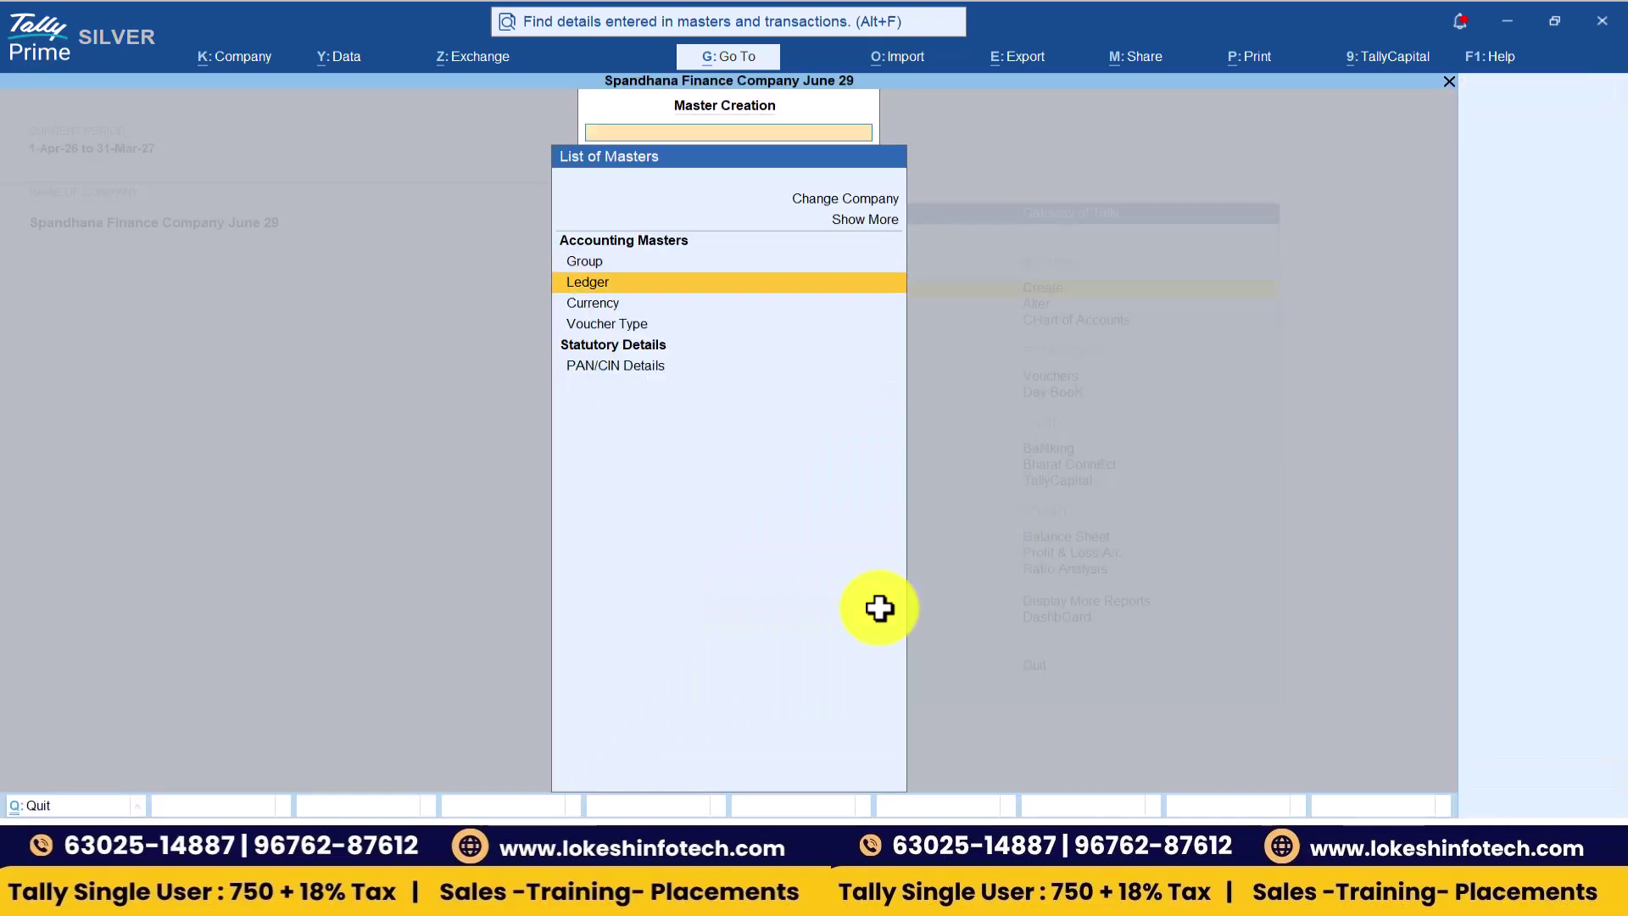
key(Return)
text(Capital)
key(Return)
text(Ca)
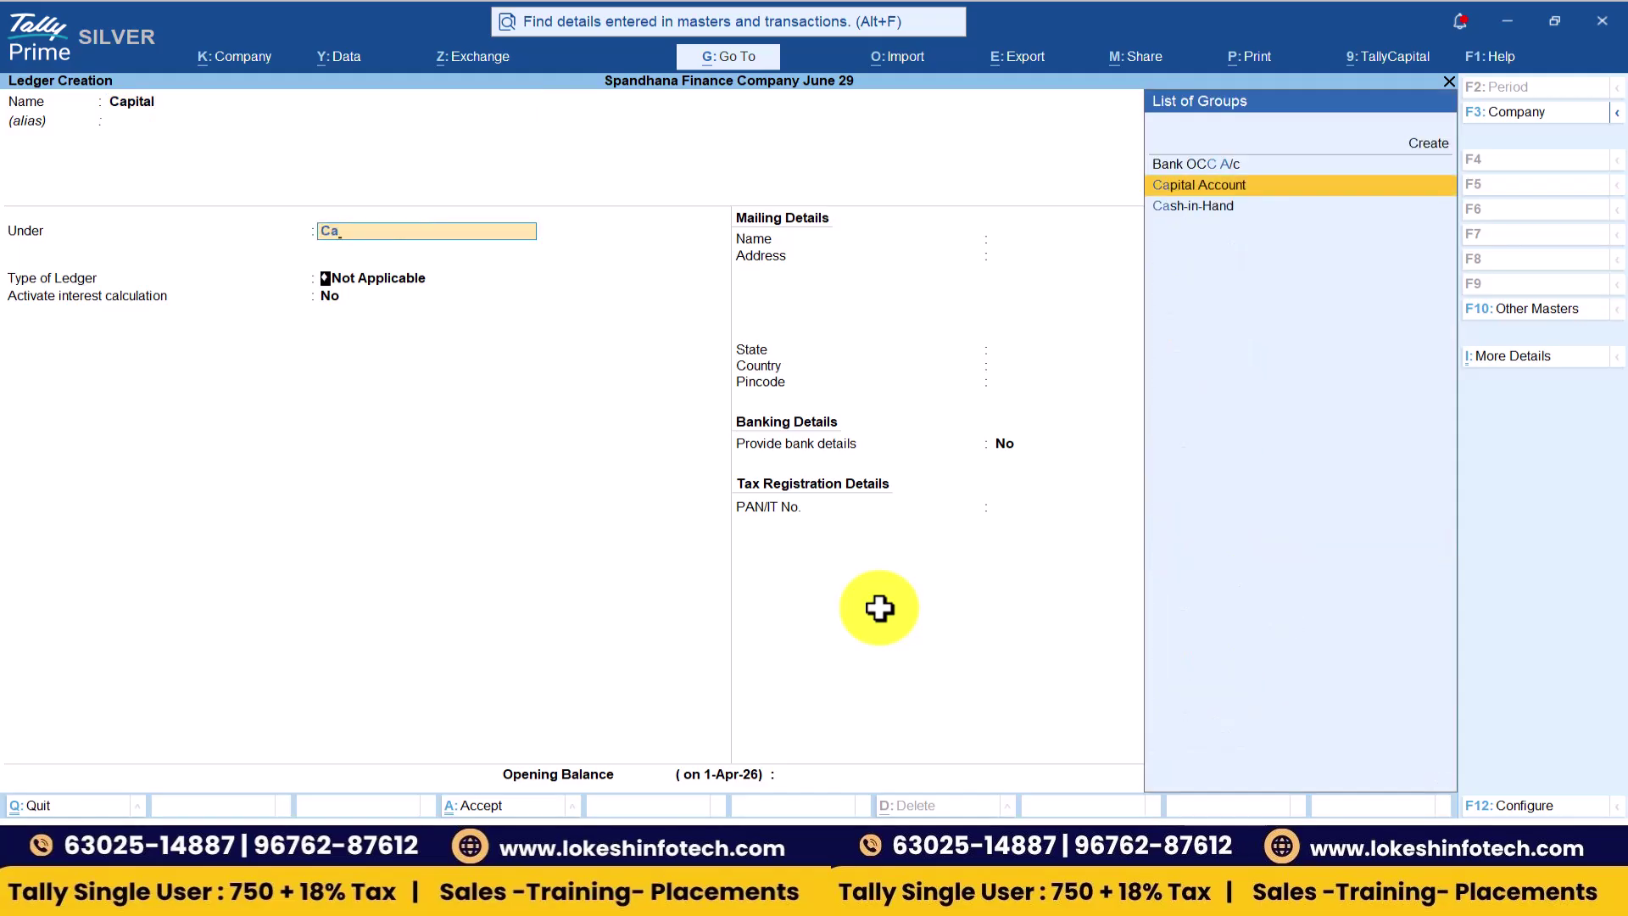
key(Return)
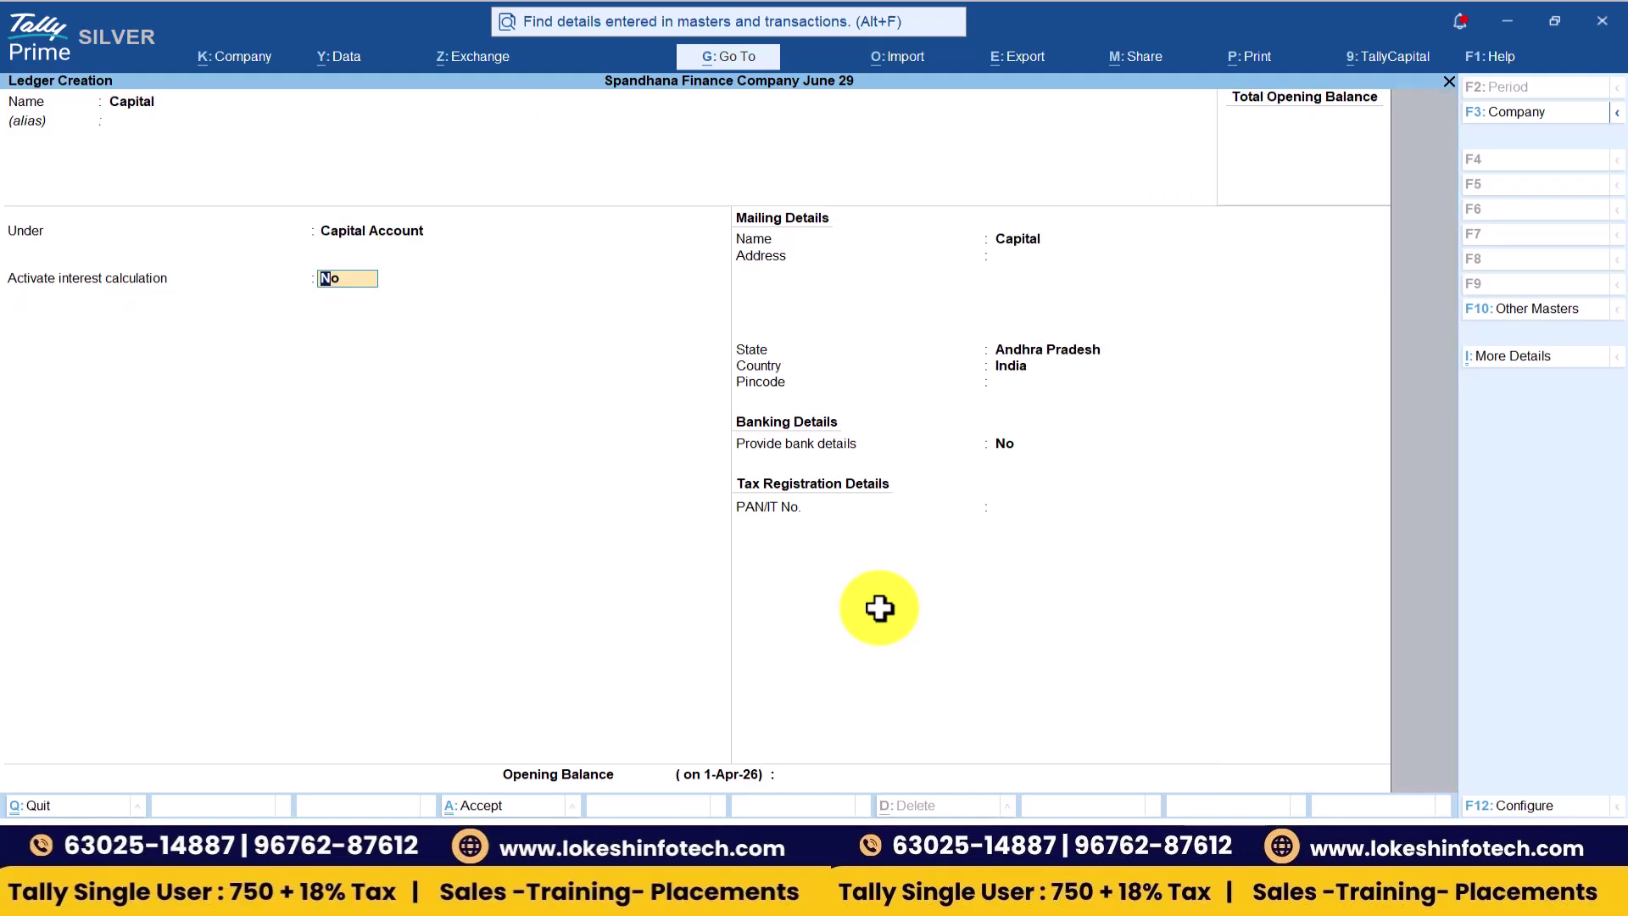
key(Return)
key(Return)
key(Return)
key(Return)
key(Return)
key(Return)
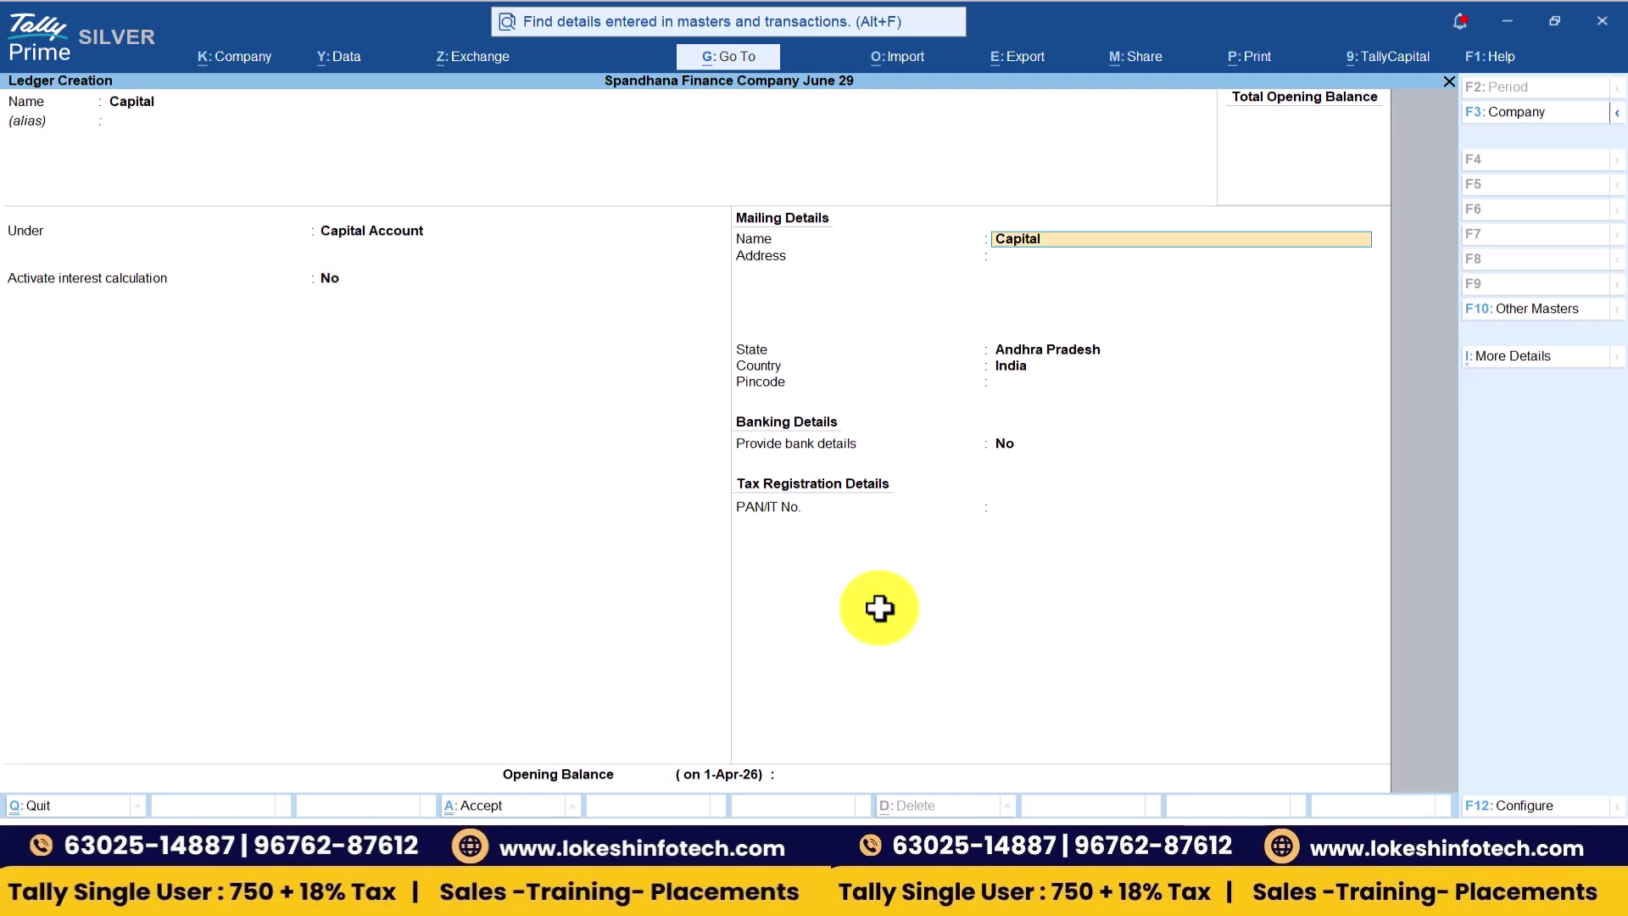
key(Return)
key(Return)
key(Return)
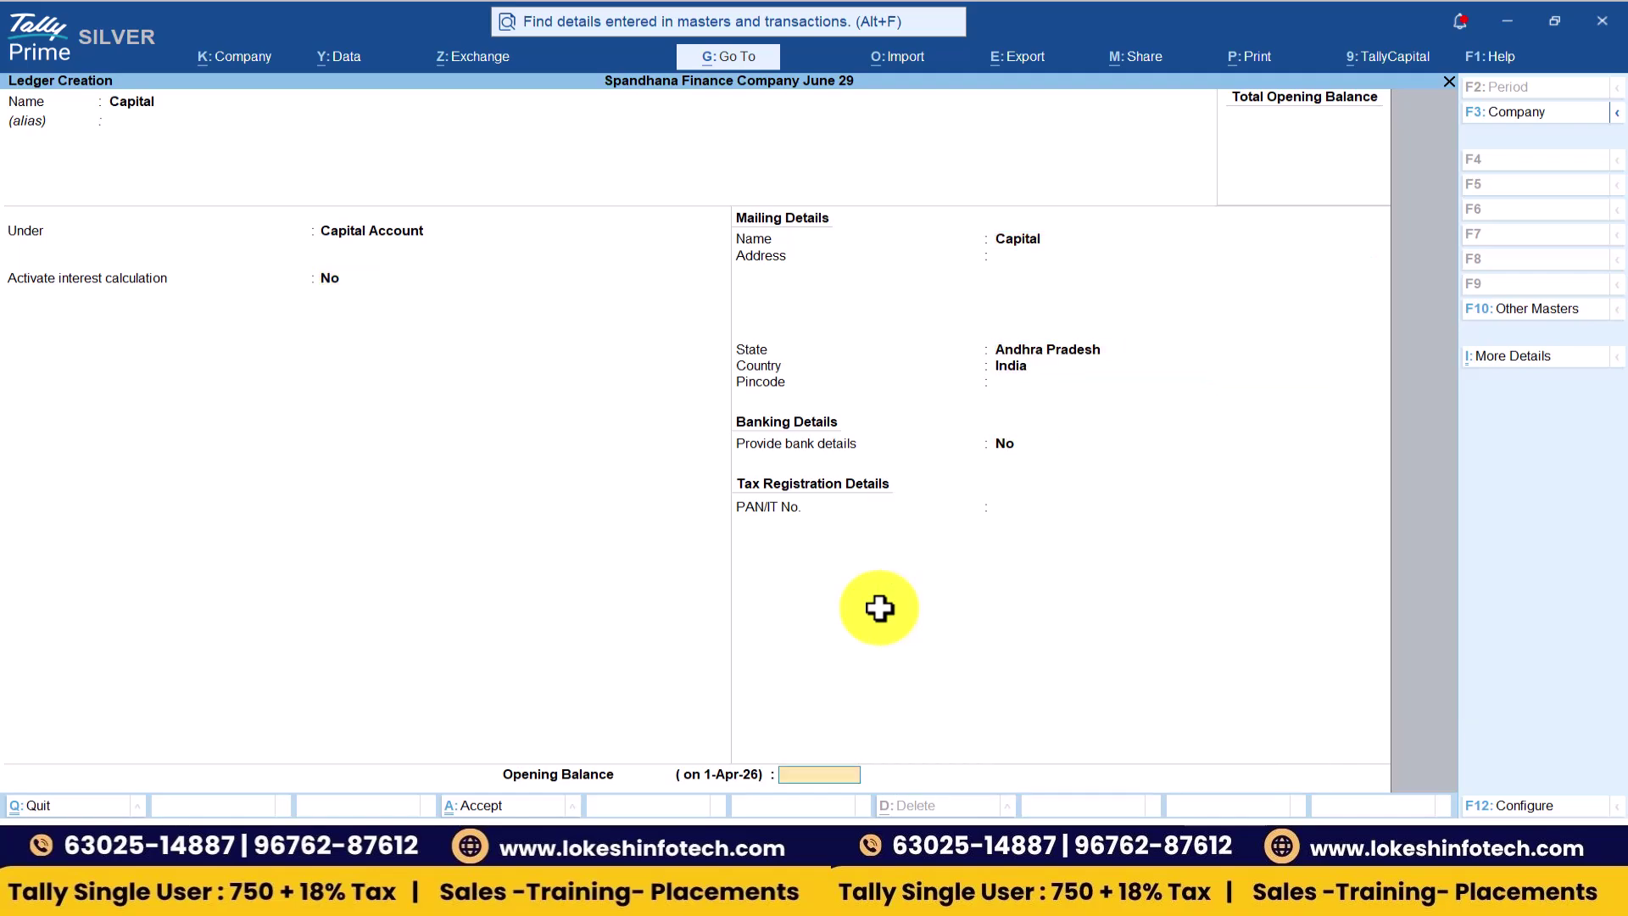
key(Return)
- Create a Raja Traders ledger under Loans & Advances (Asset) with 10% interest per 365-Day Year
text(Raja Trad)
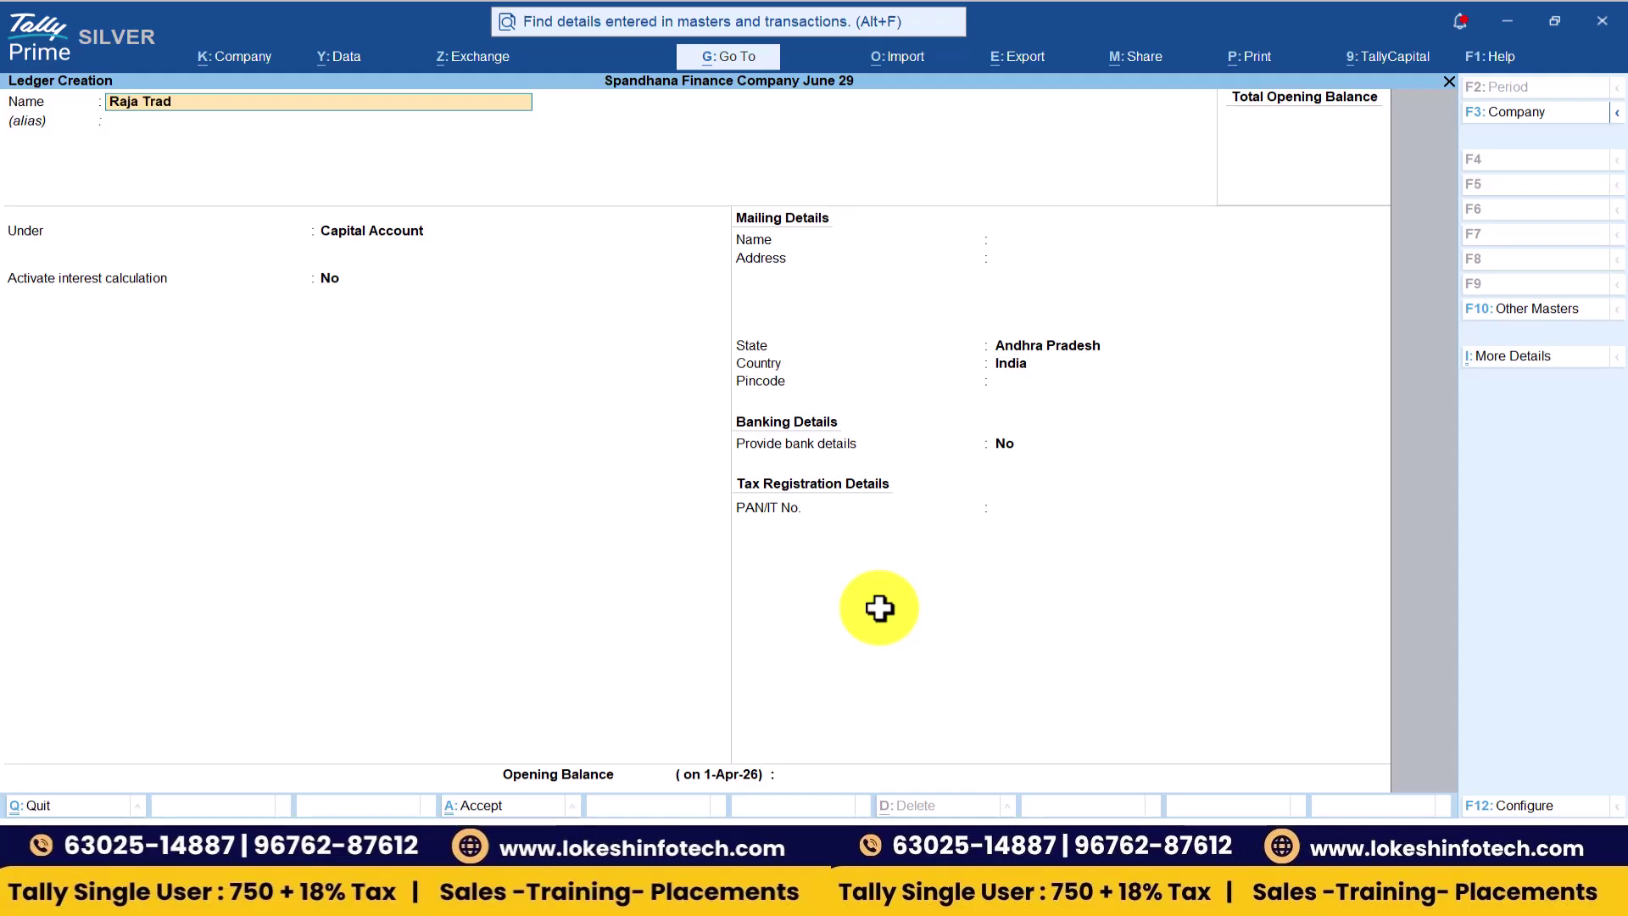
key(Return)
text(Lo)
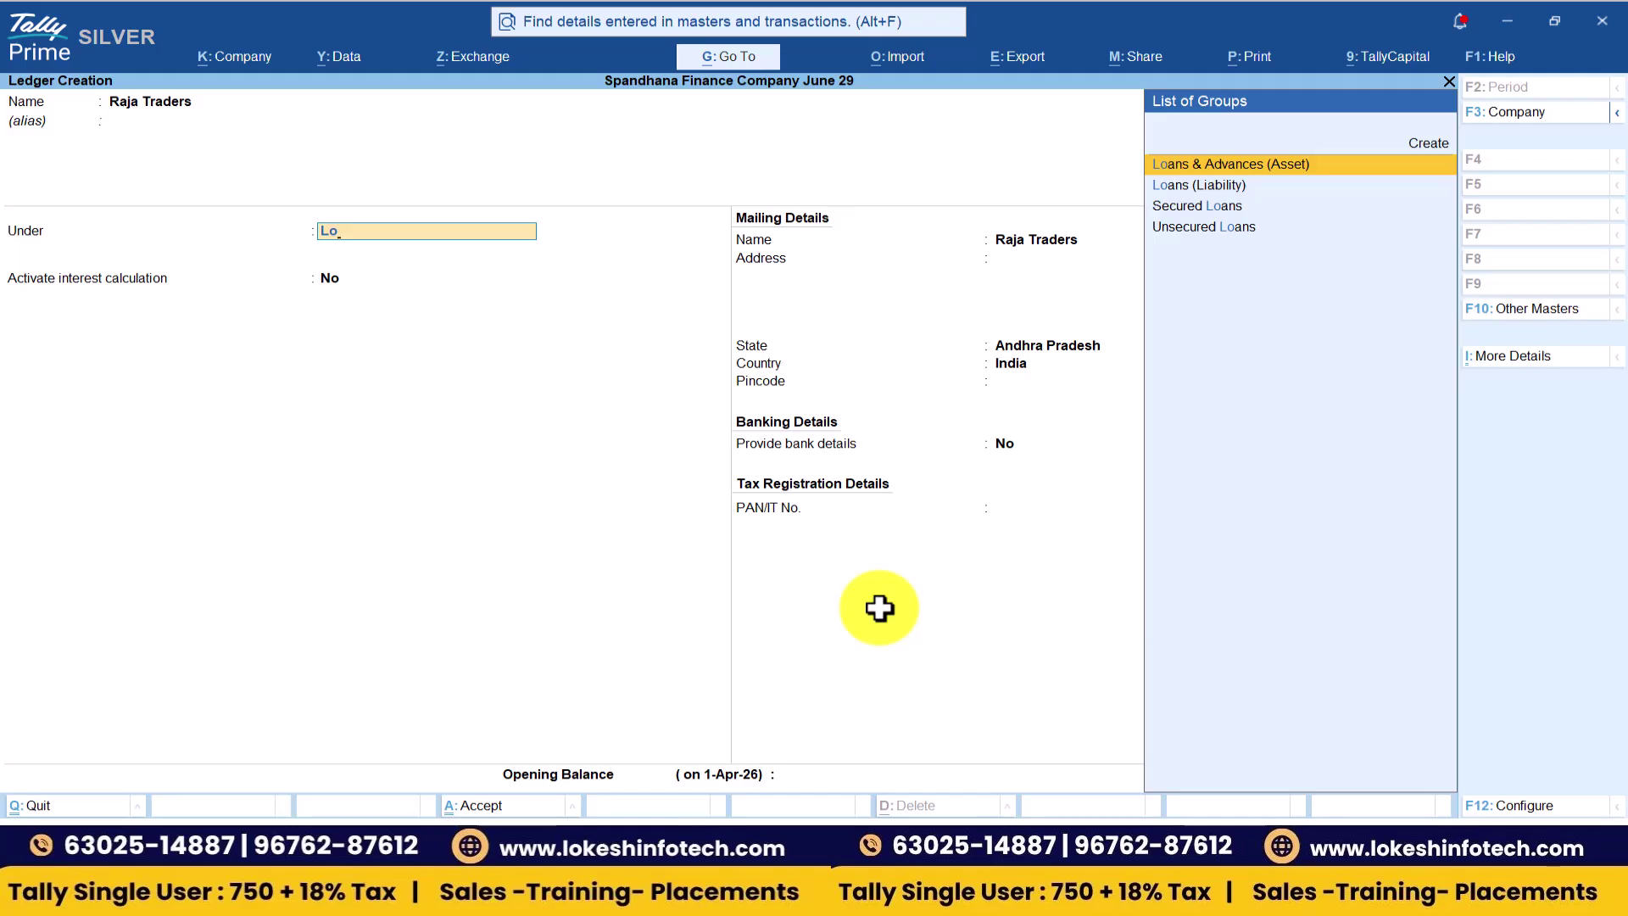
key(Return)
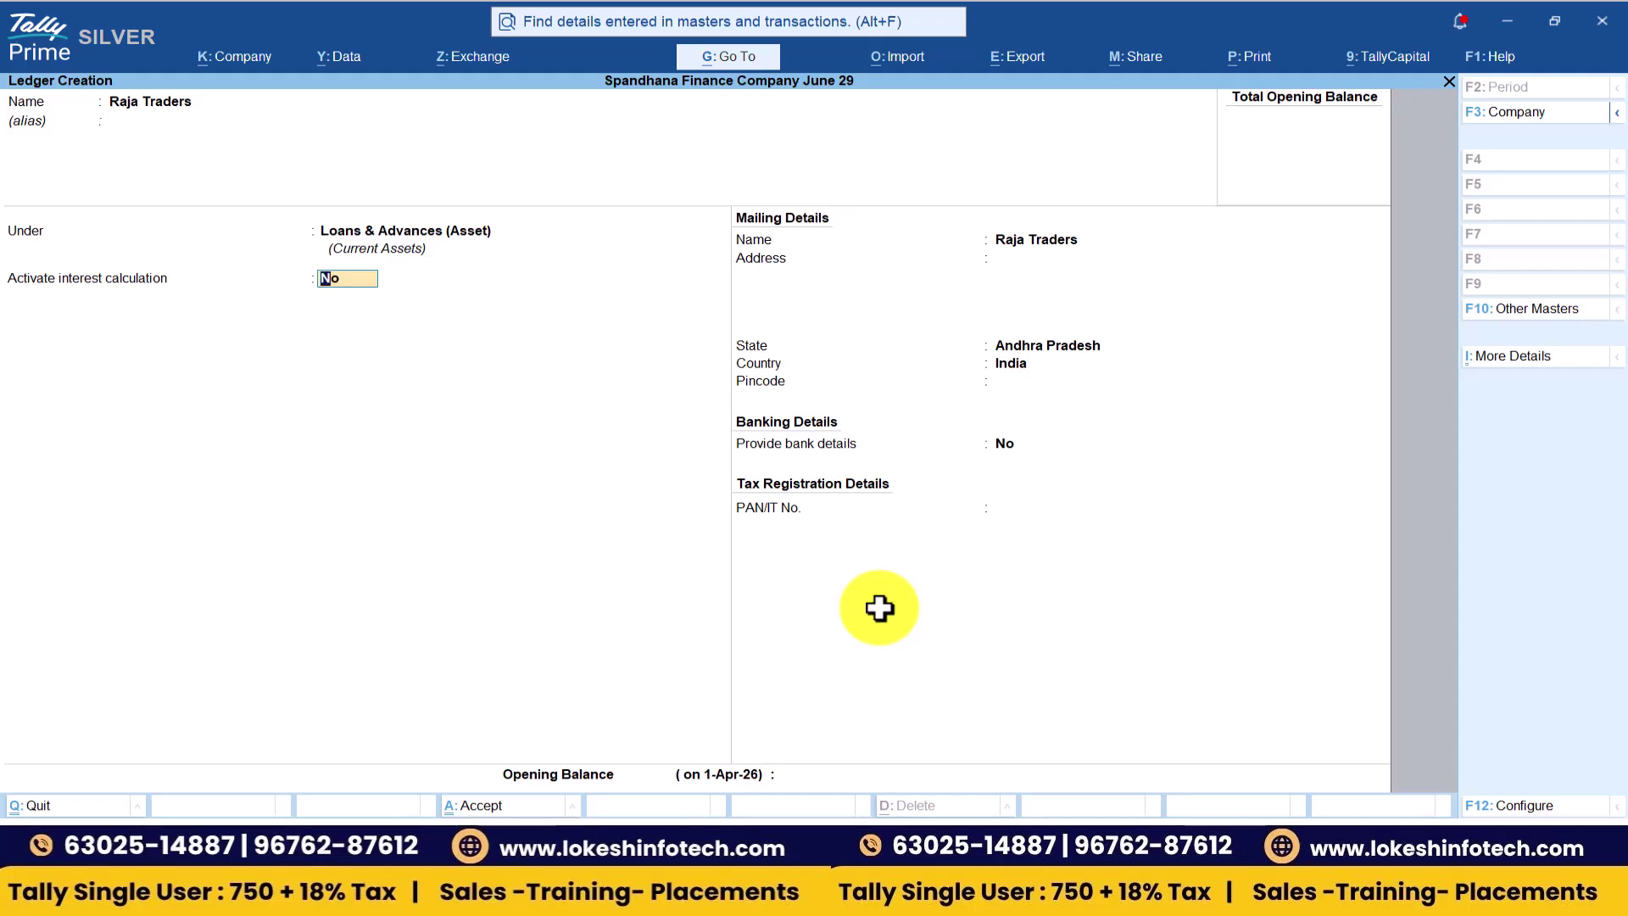
text(y)
key(Return)
key(Return)
key(Return)
key(Return)
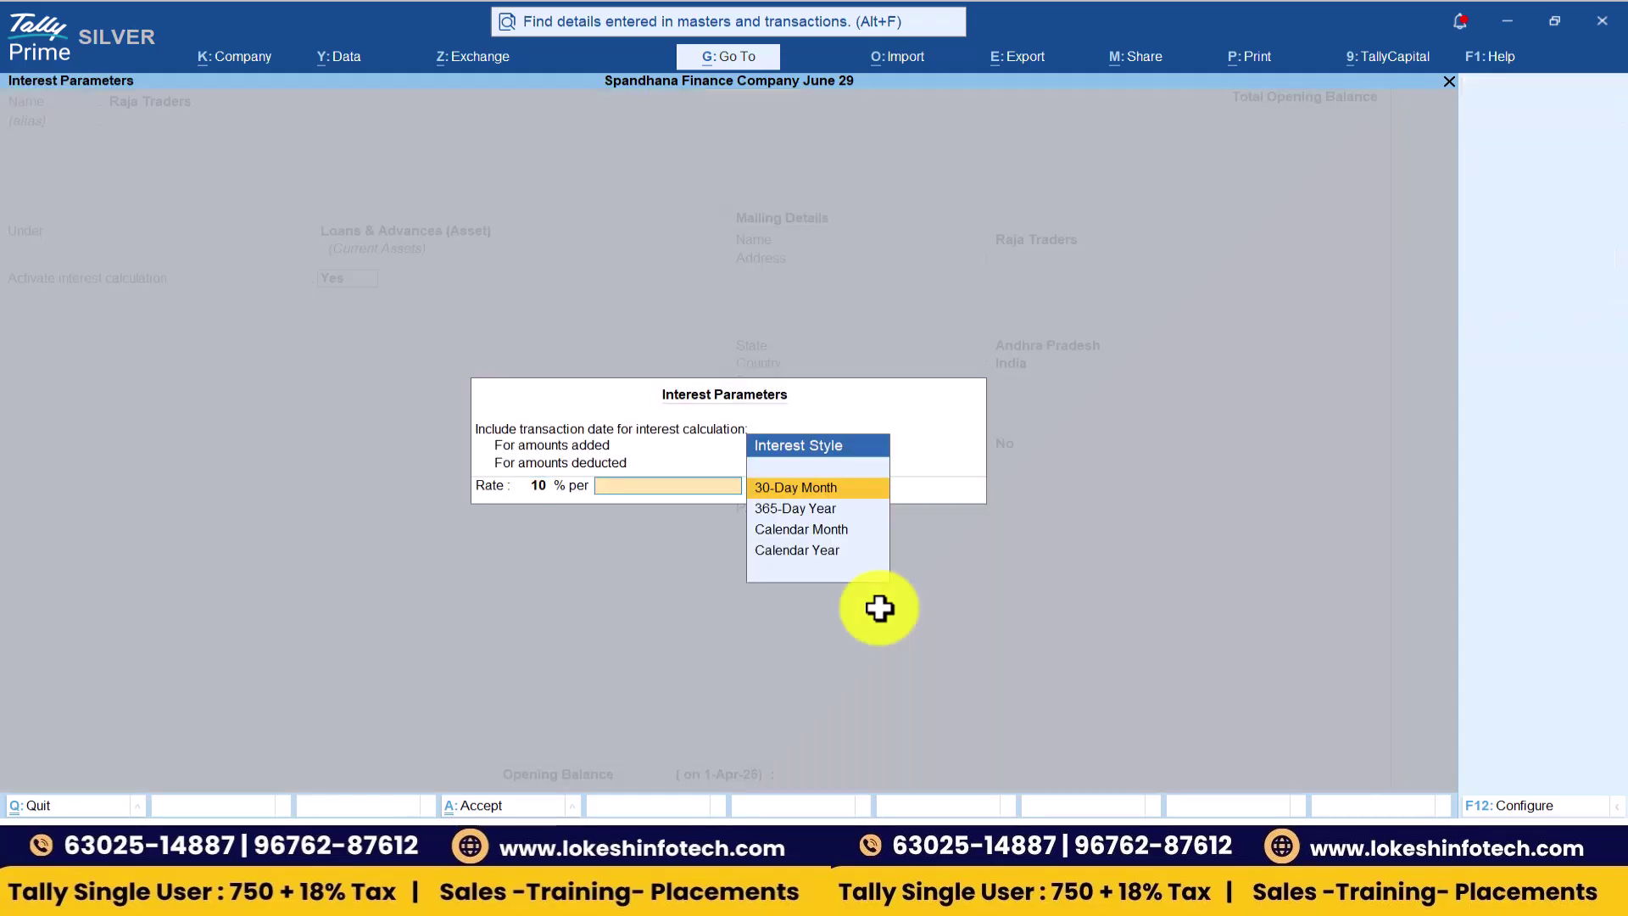
key(Down)
key(Return)
key(Return)
key(Return)
key(Return)
key(Return)
key(Return)
key(Return)
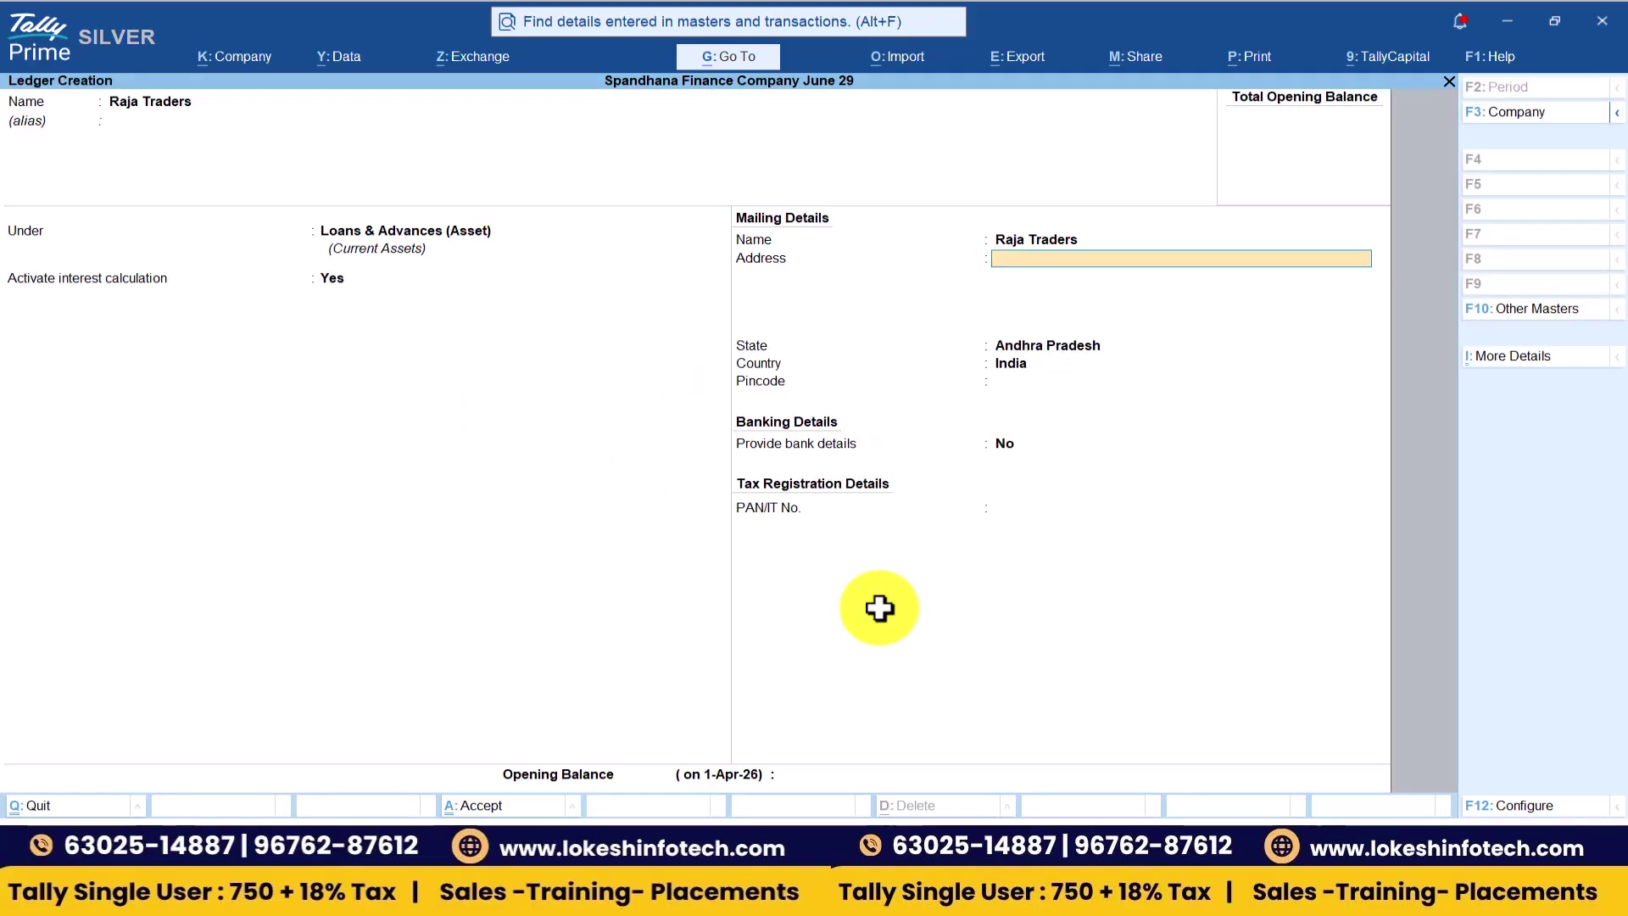
key(Return)
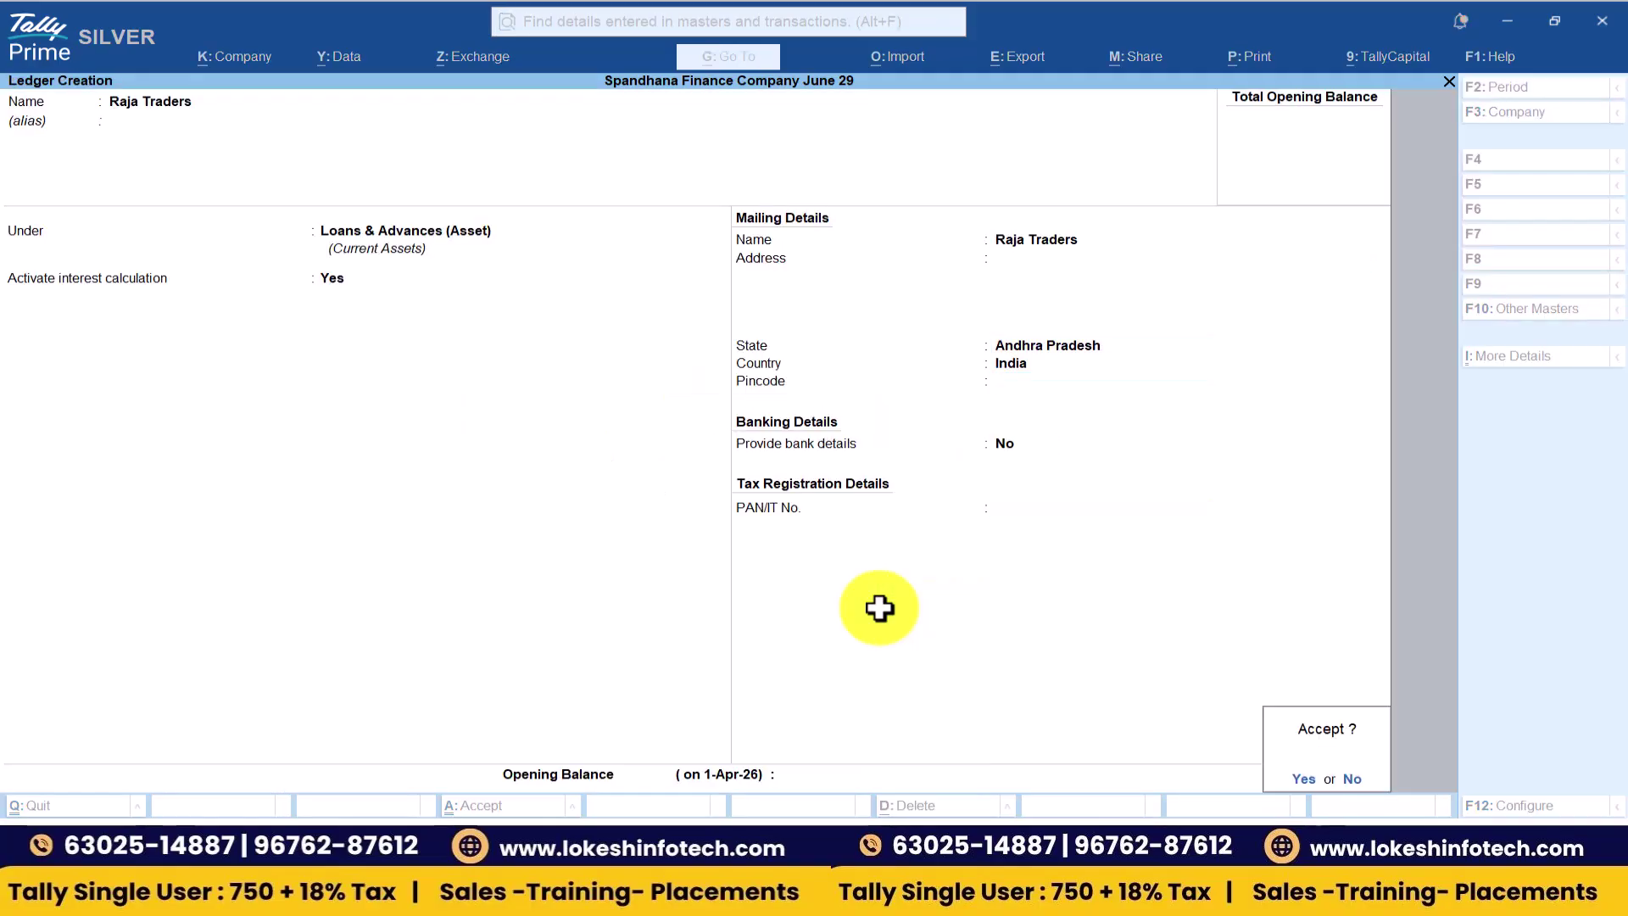
key(Return)
key(alt+Tab)
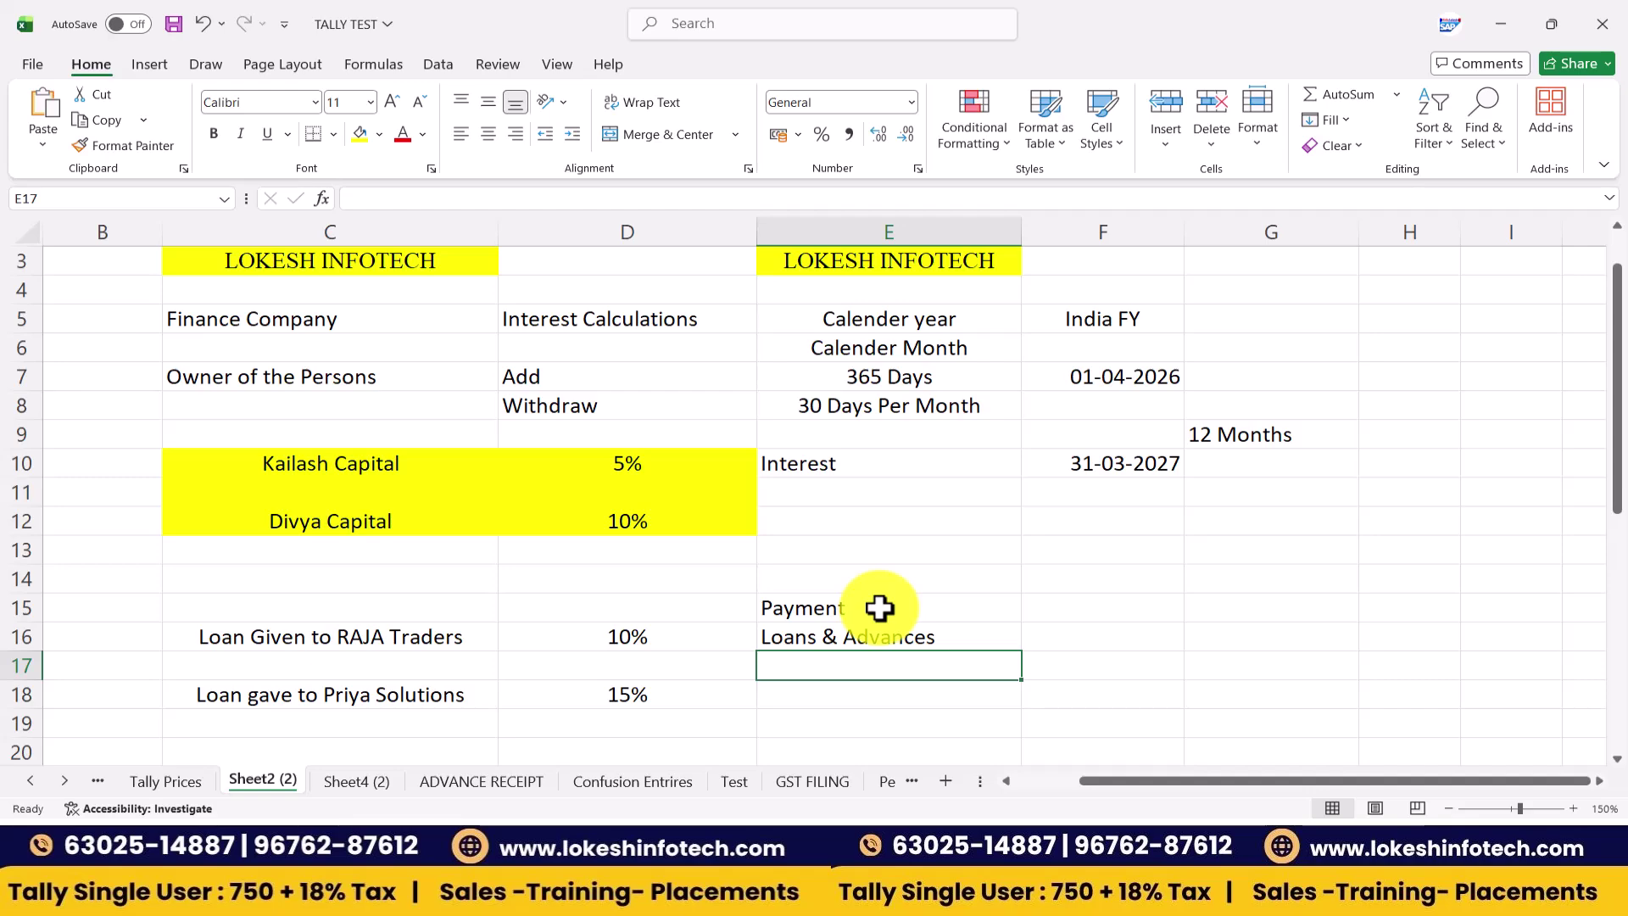
- Create a Priya Solutions ledger under Loans & Advances (Asset) with 15% interest per 365-Day Year
key(alt+Tab)
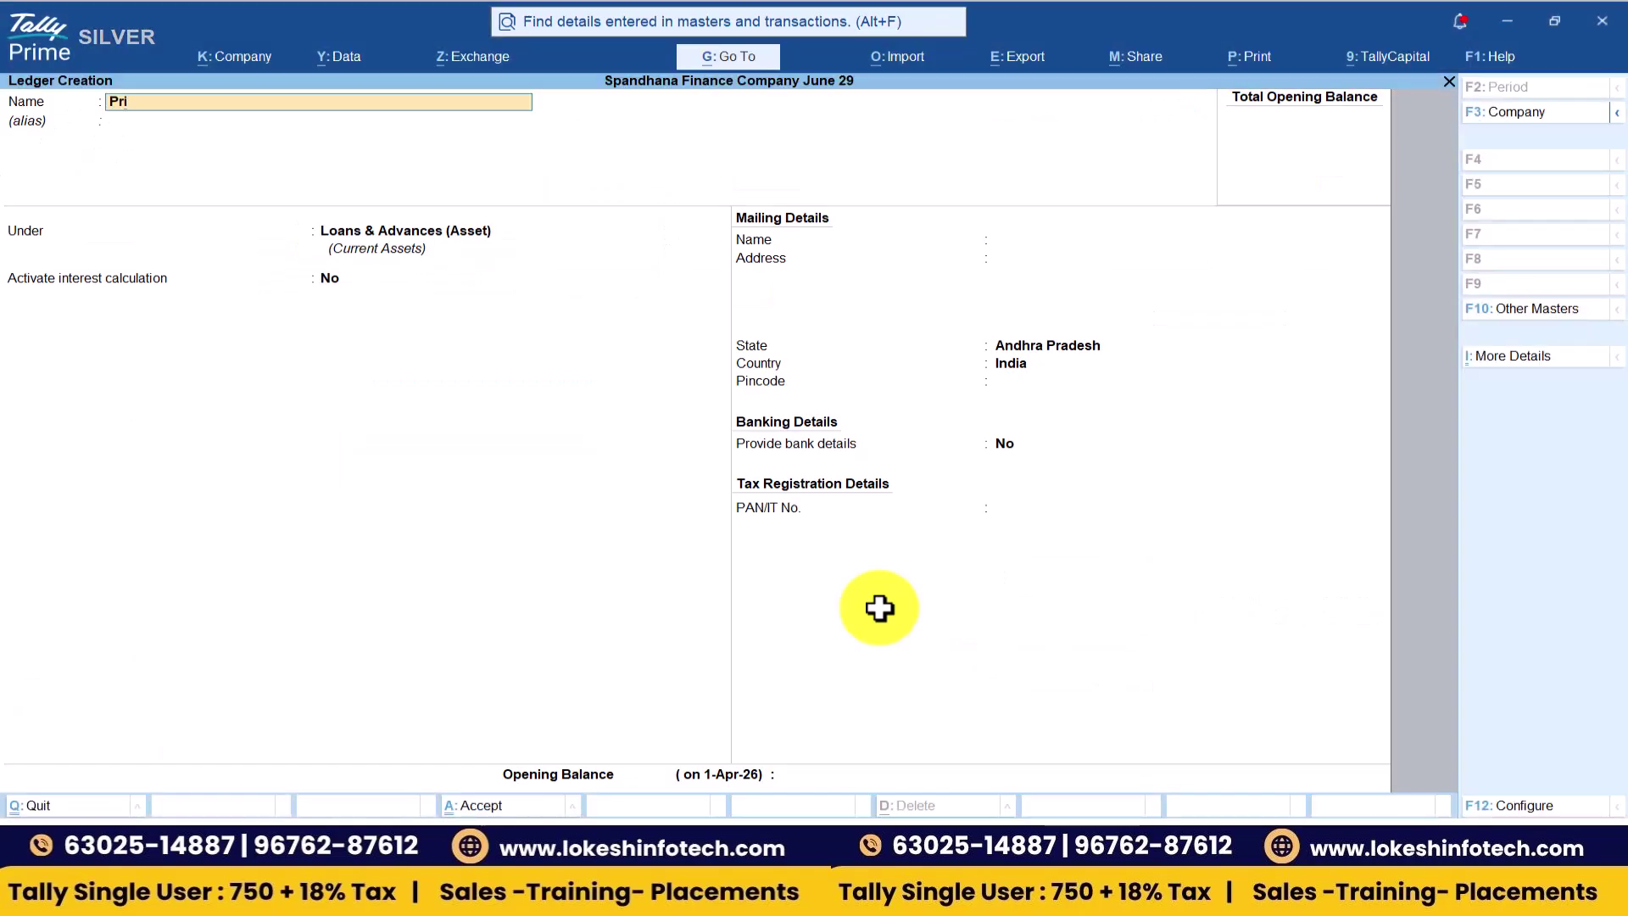
text(Priya Solutions)
key(Return)
key(Return)
key(y)
key(Return)
key(Return)
key(Return)
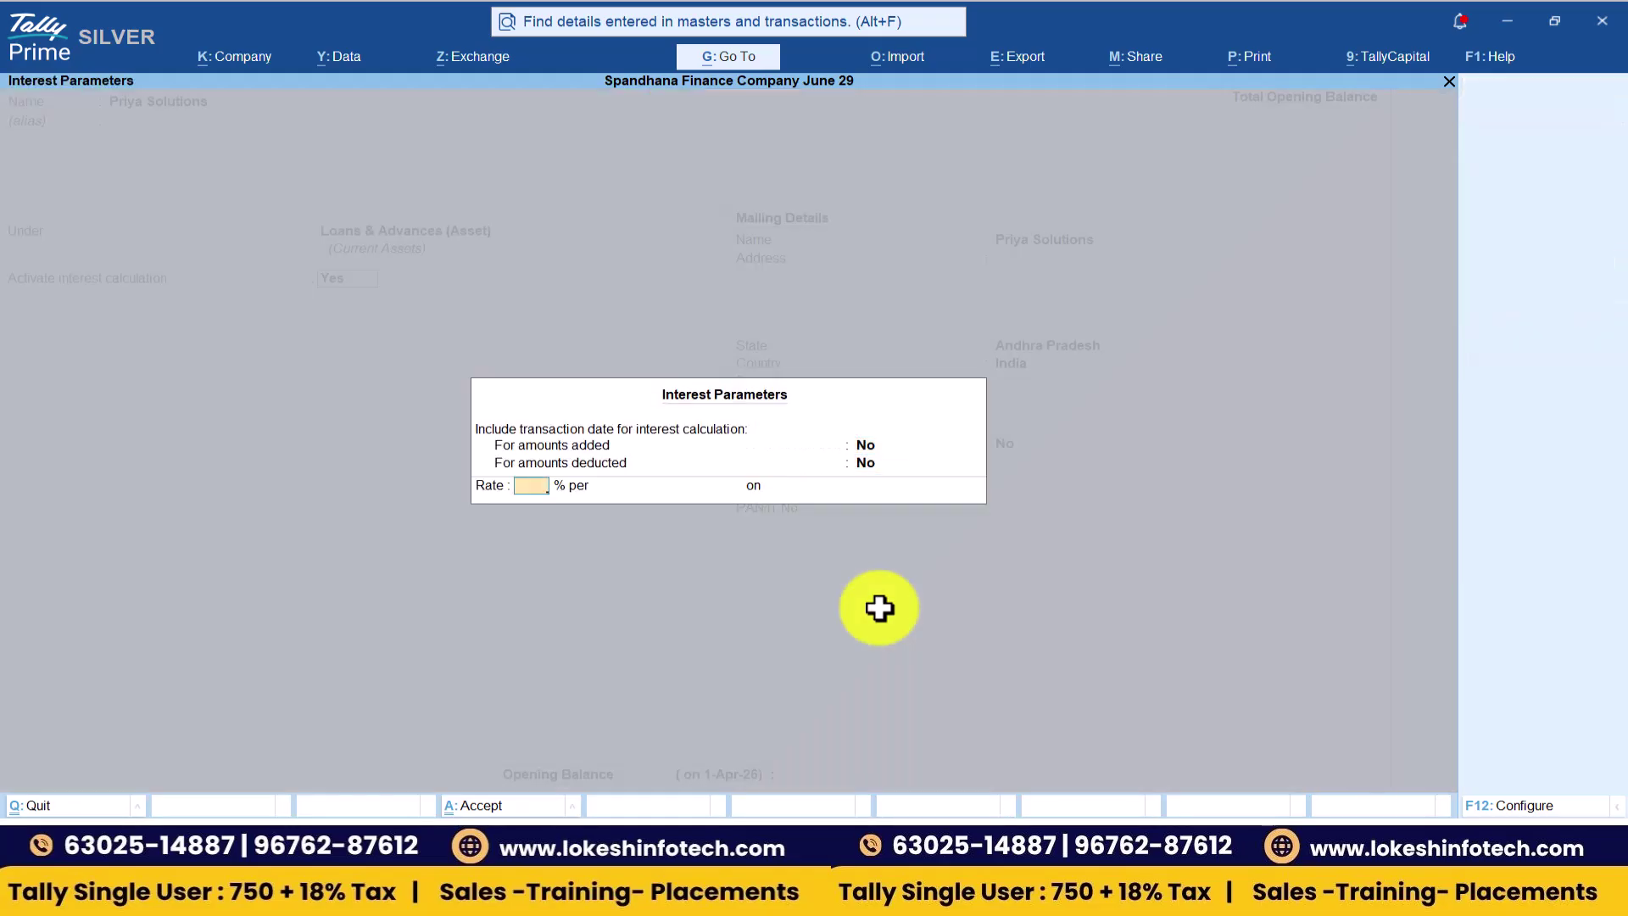
key(Return)
key(Down)
key(Return)
key(Return)
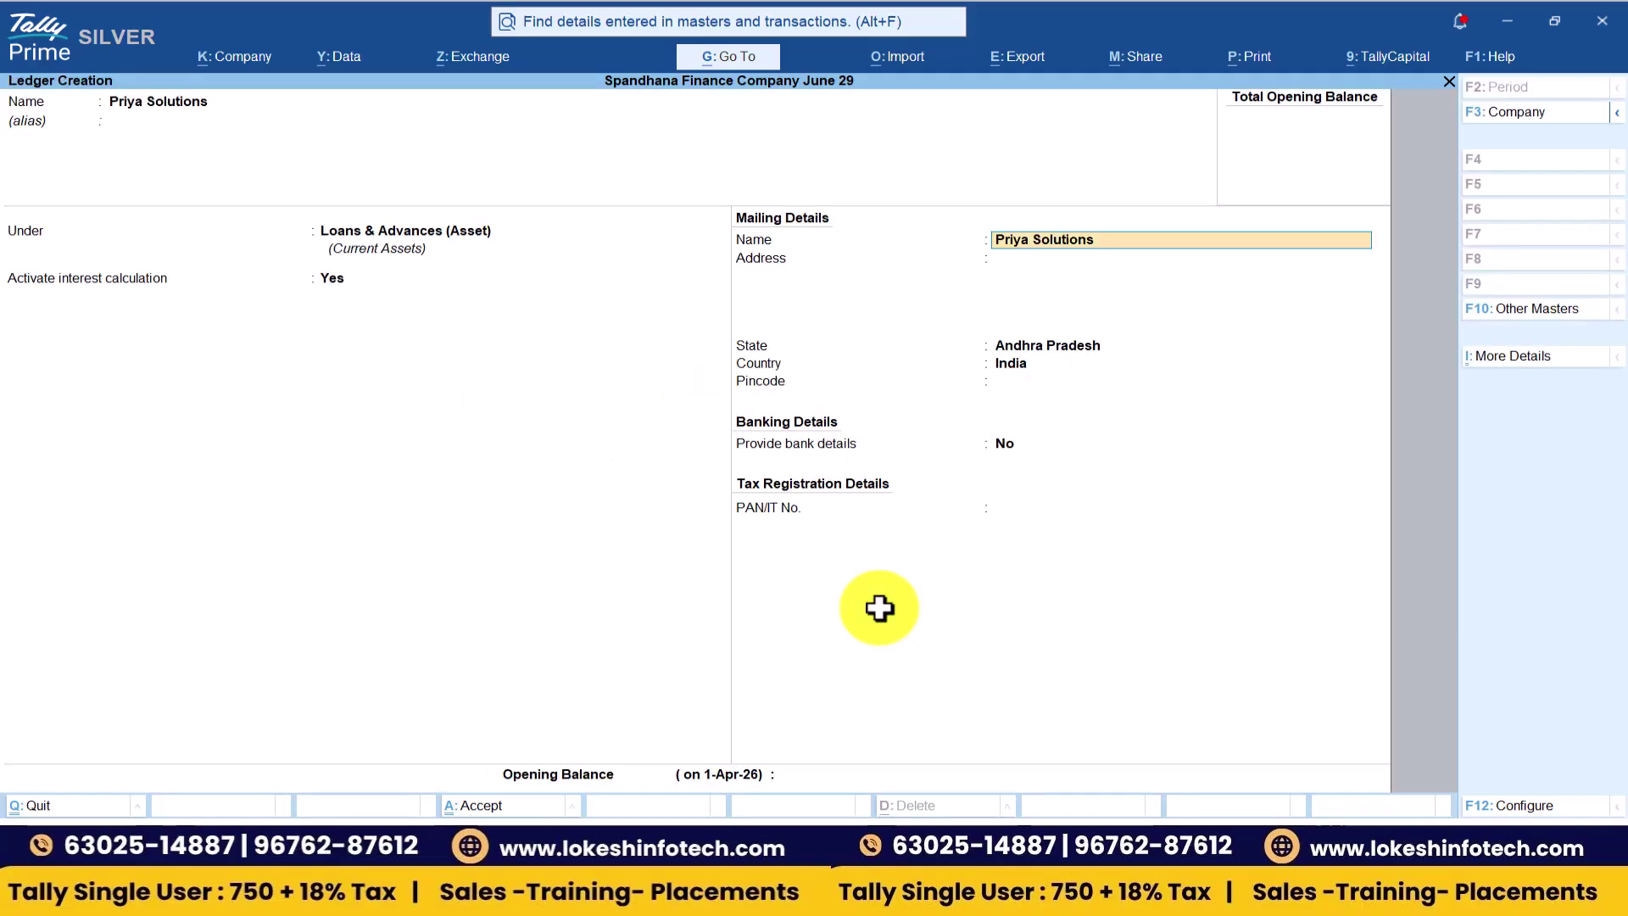
key(Return)
key(Return)
key(Return)
key(Return)
key(Return)
key(Return)
key(Return)
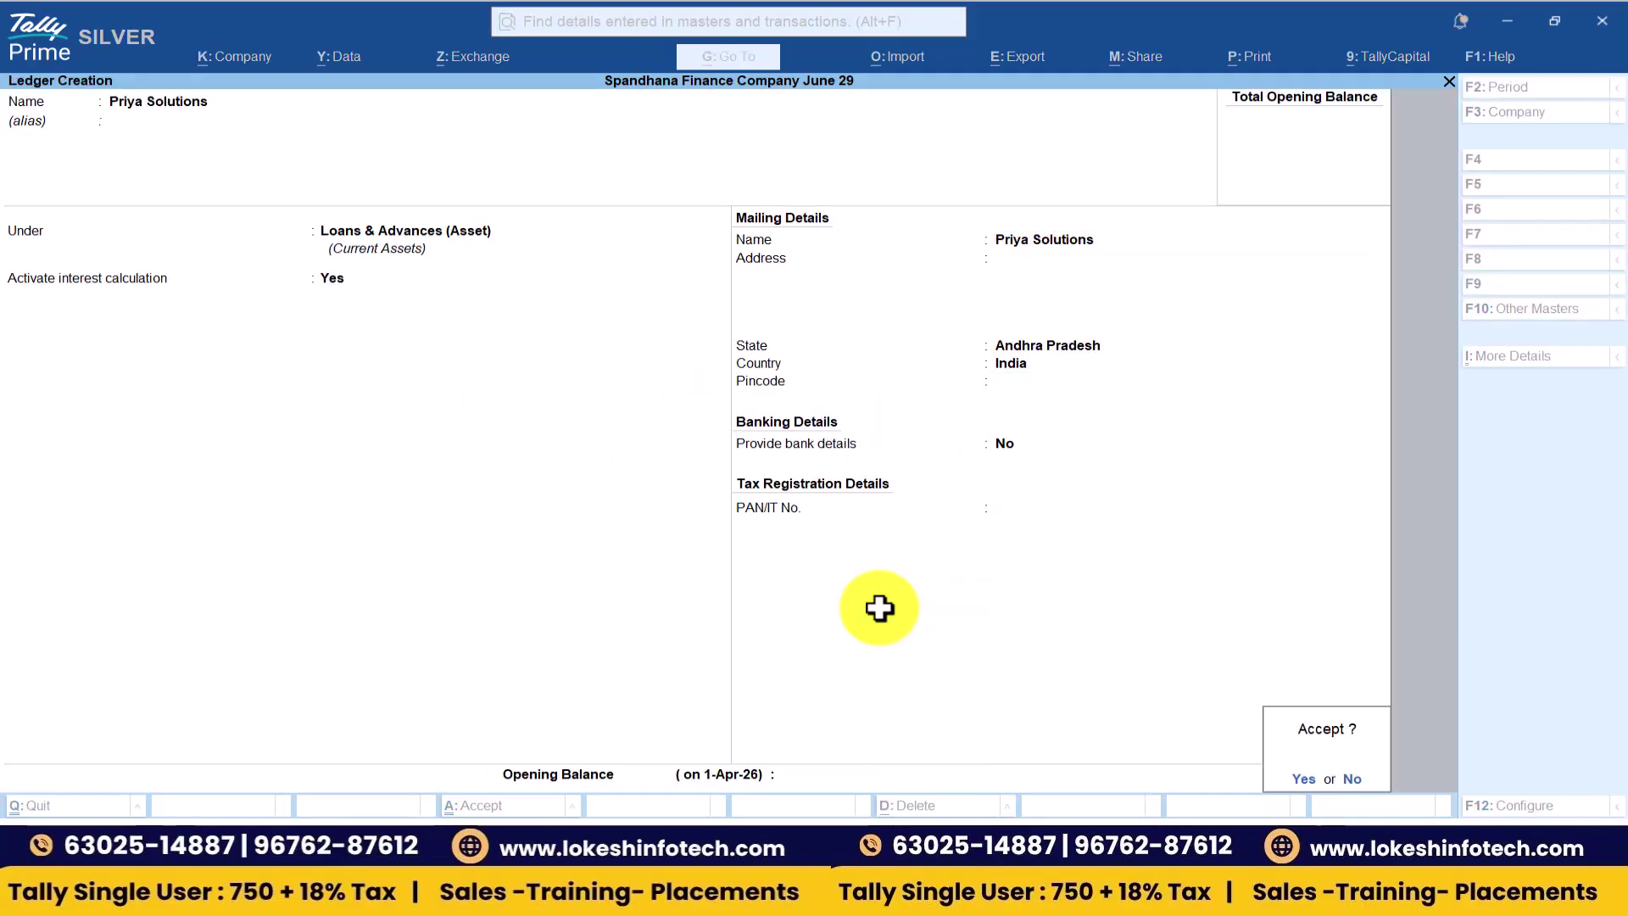
key(Return)
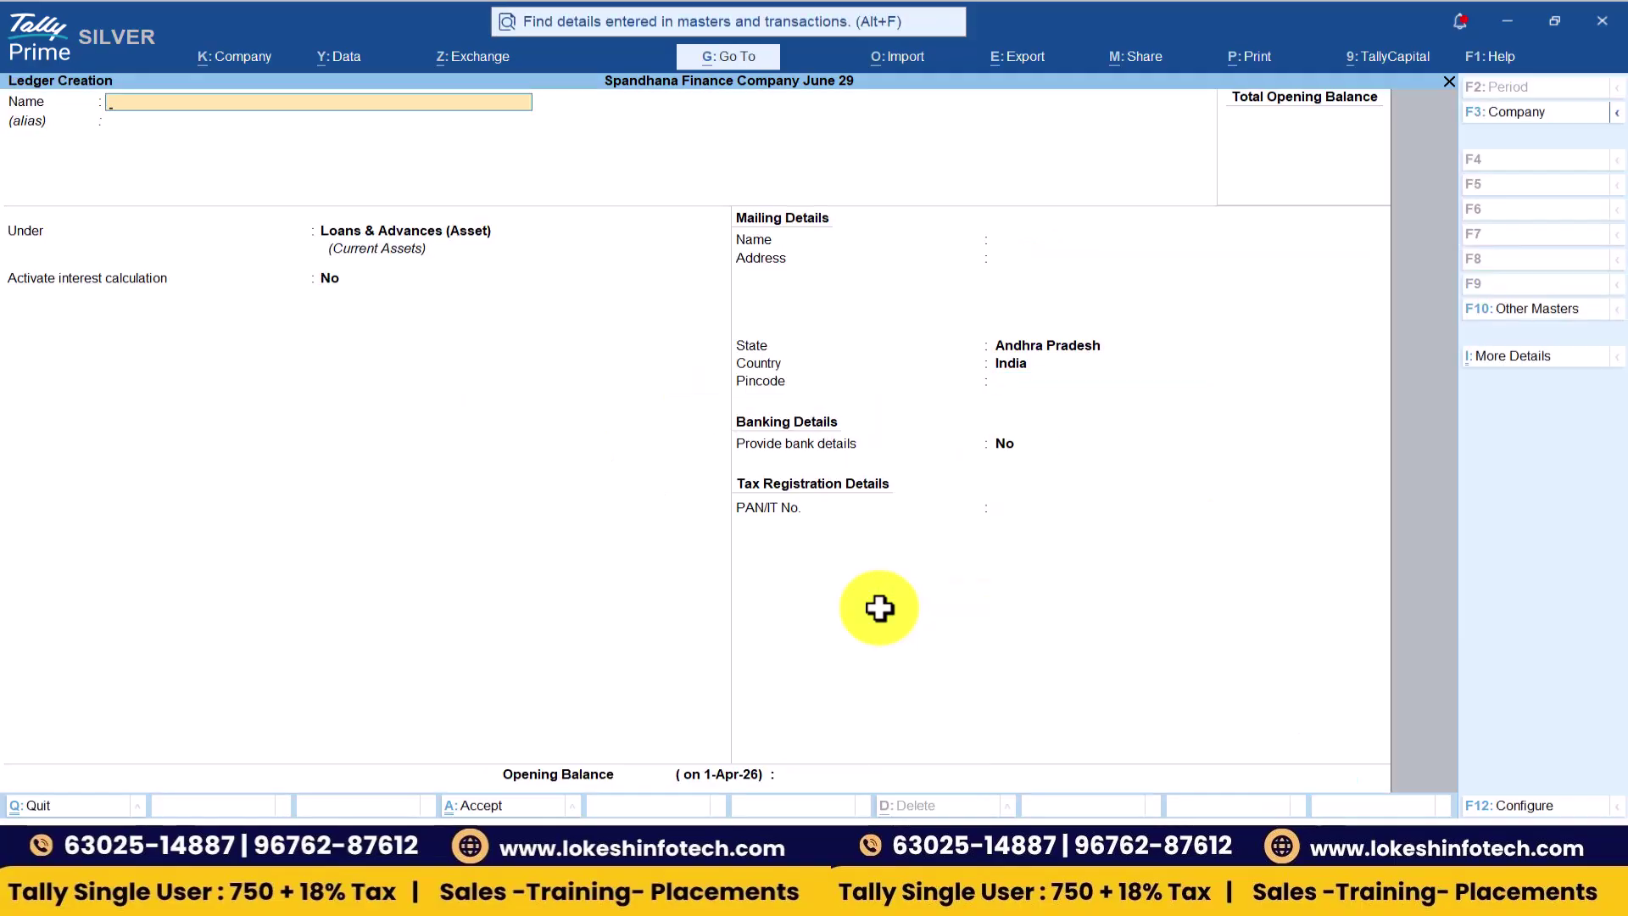
- Leave ledger creation and open Receipt voucher No. 9 from the Gateway
key(Escape)
key(Return)
key(Escape)
key(Down)
key(Down)
key(Down)
key(Return)
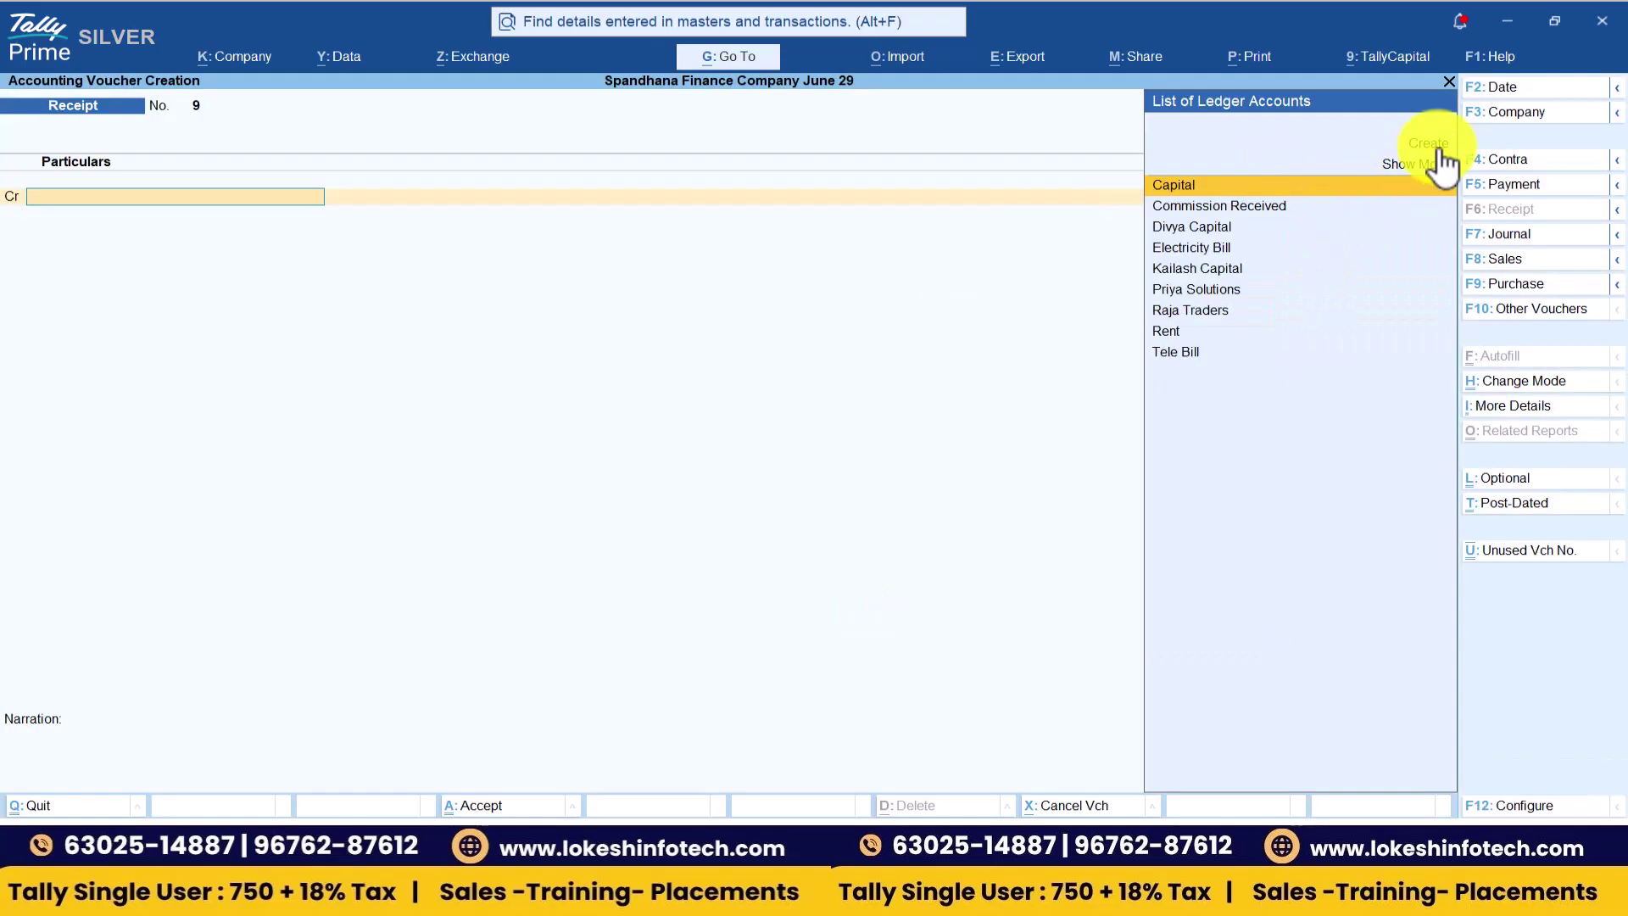
- Save a 1-Apr-26 receipt of 5,00,000 crediting Capital and debiting Cash
click(1503, 86)
text(1-4)
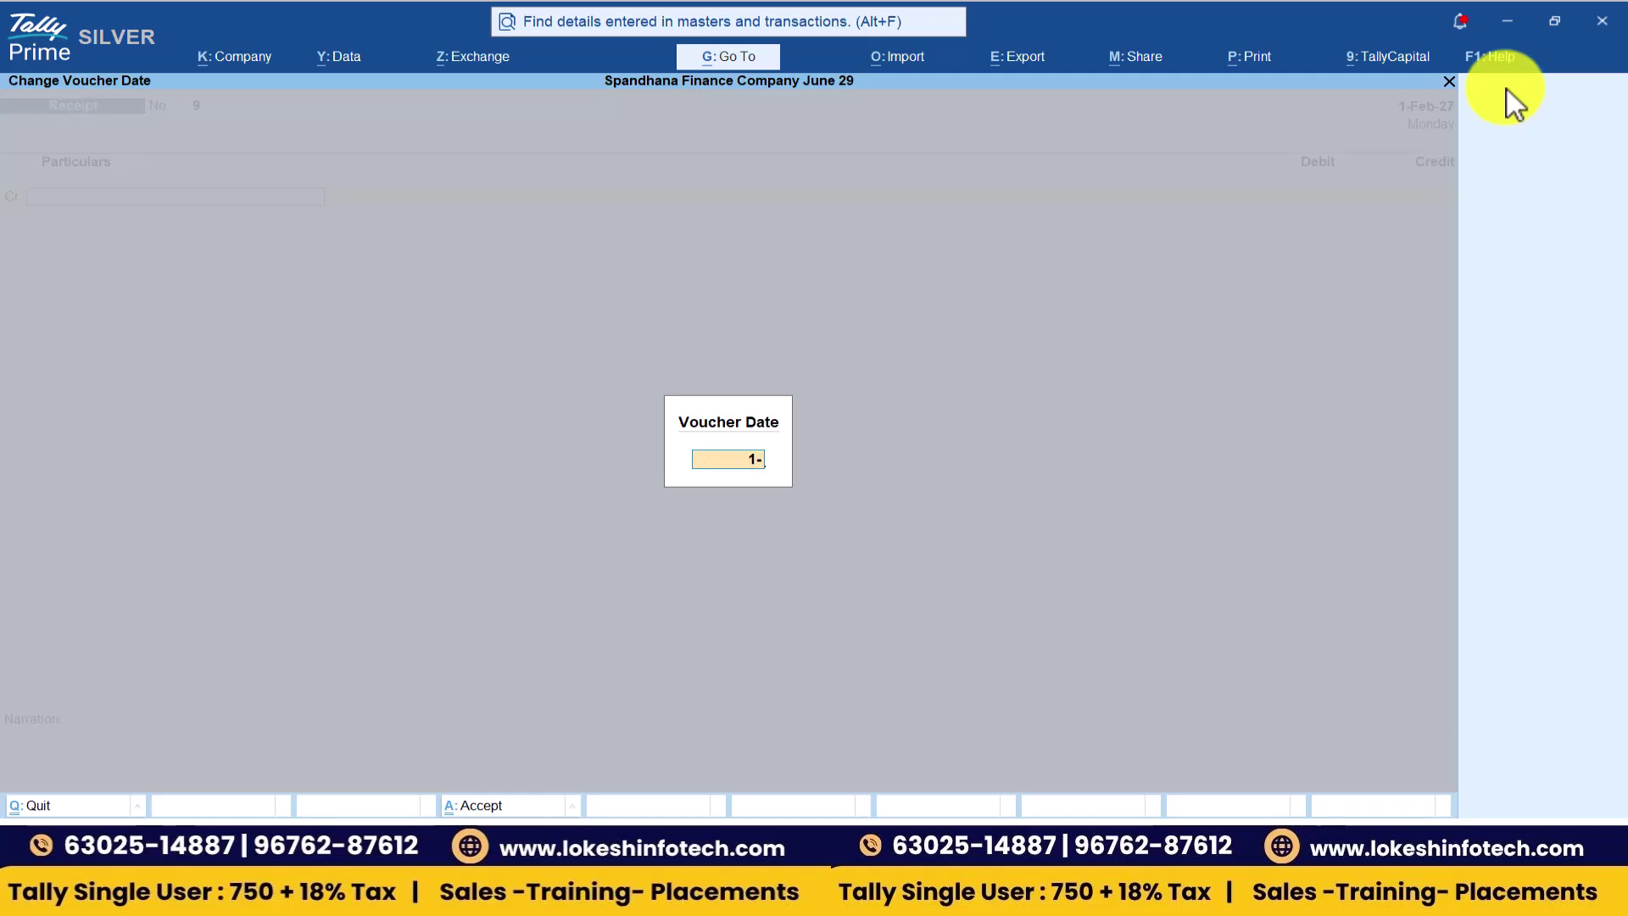
key(Return)
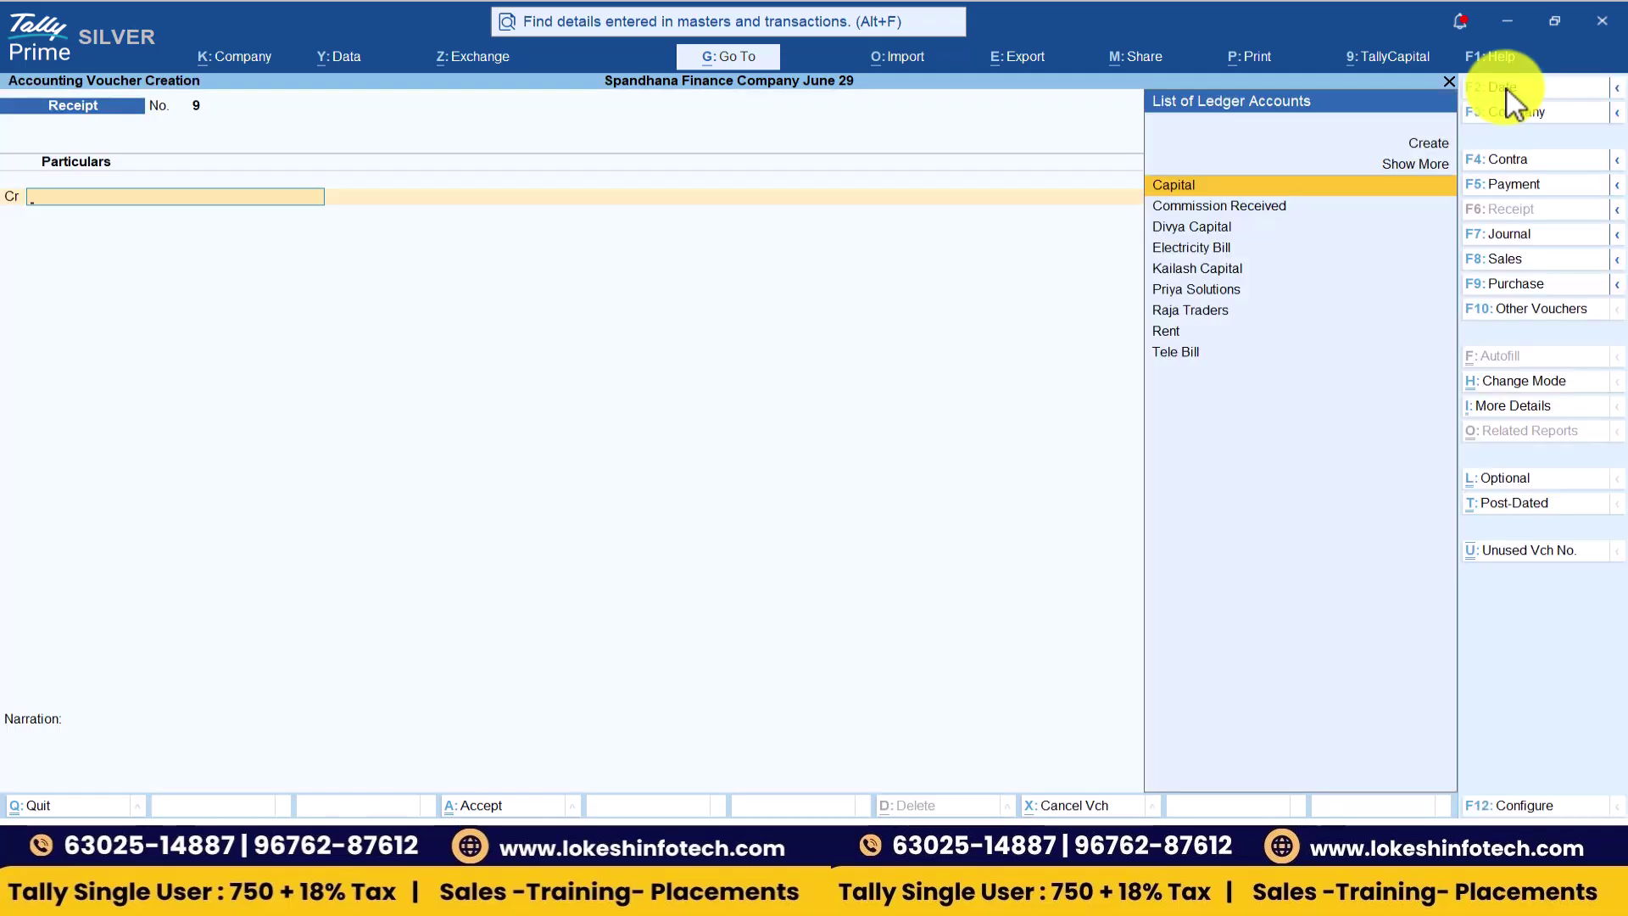
key(Return)
text(500000)
key(Return)
key(Down)
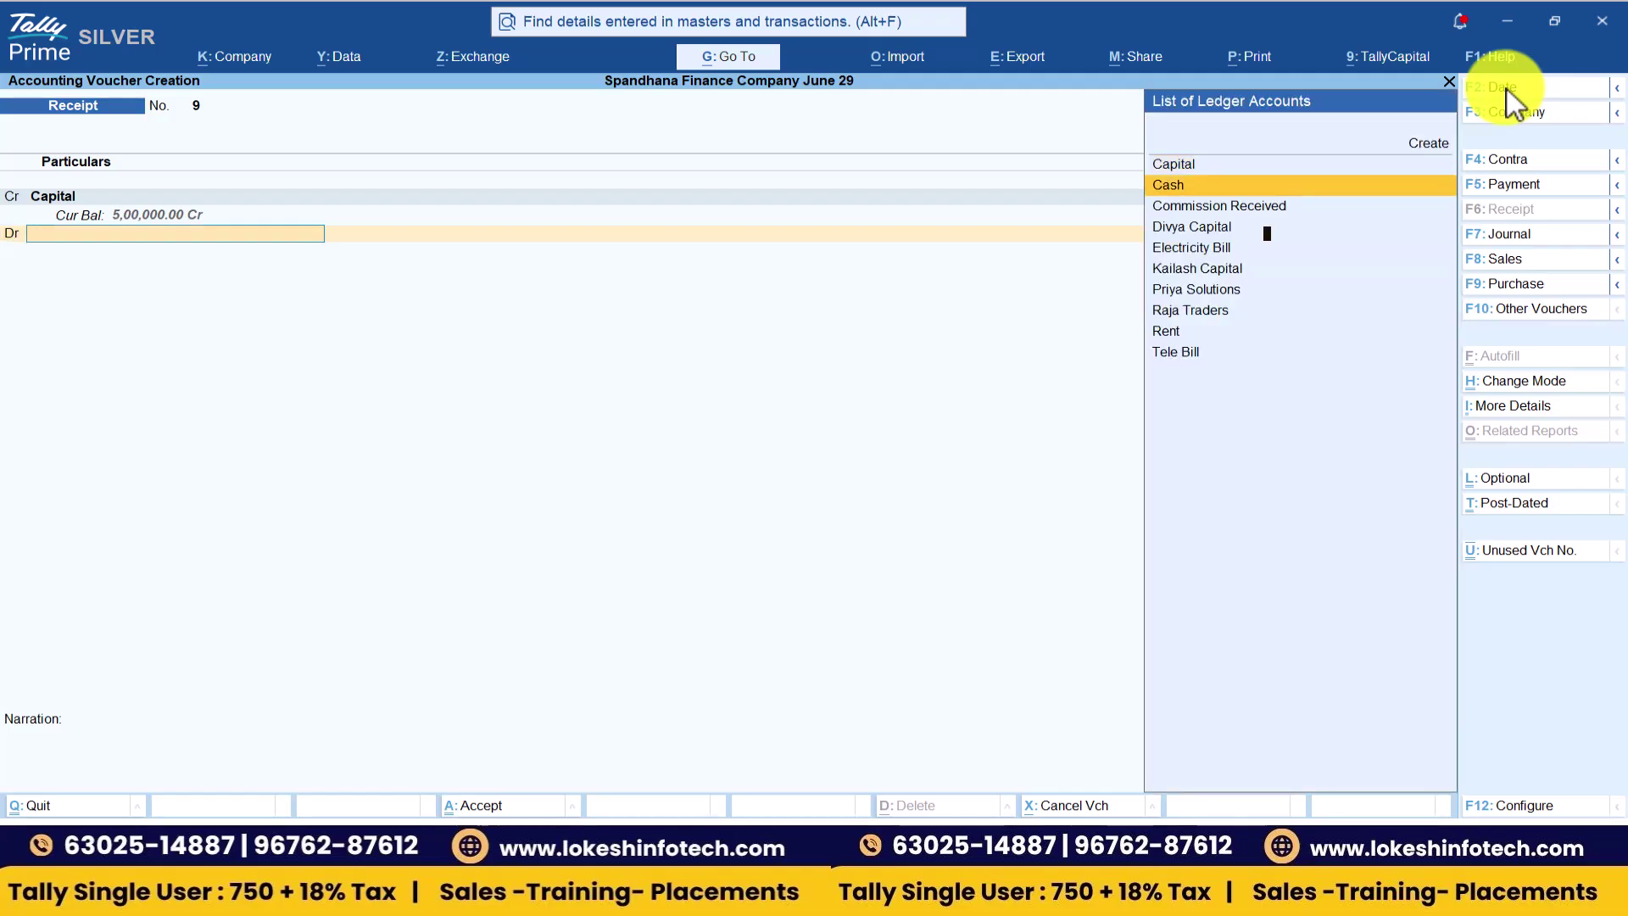
key(Return)
key(Return)
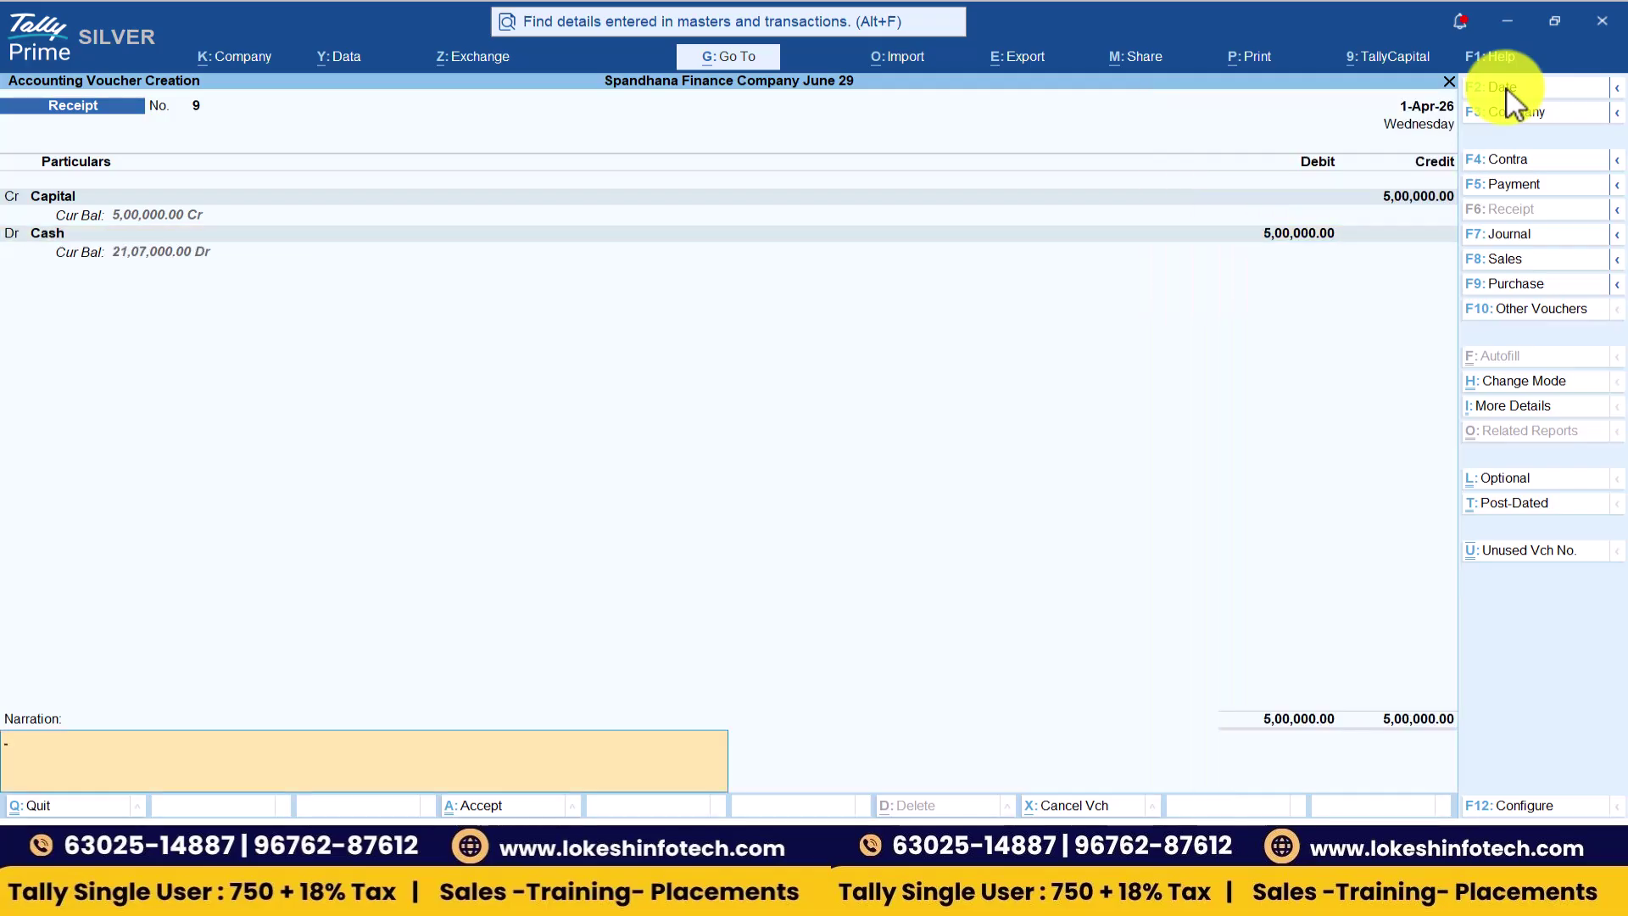
key(Return)
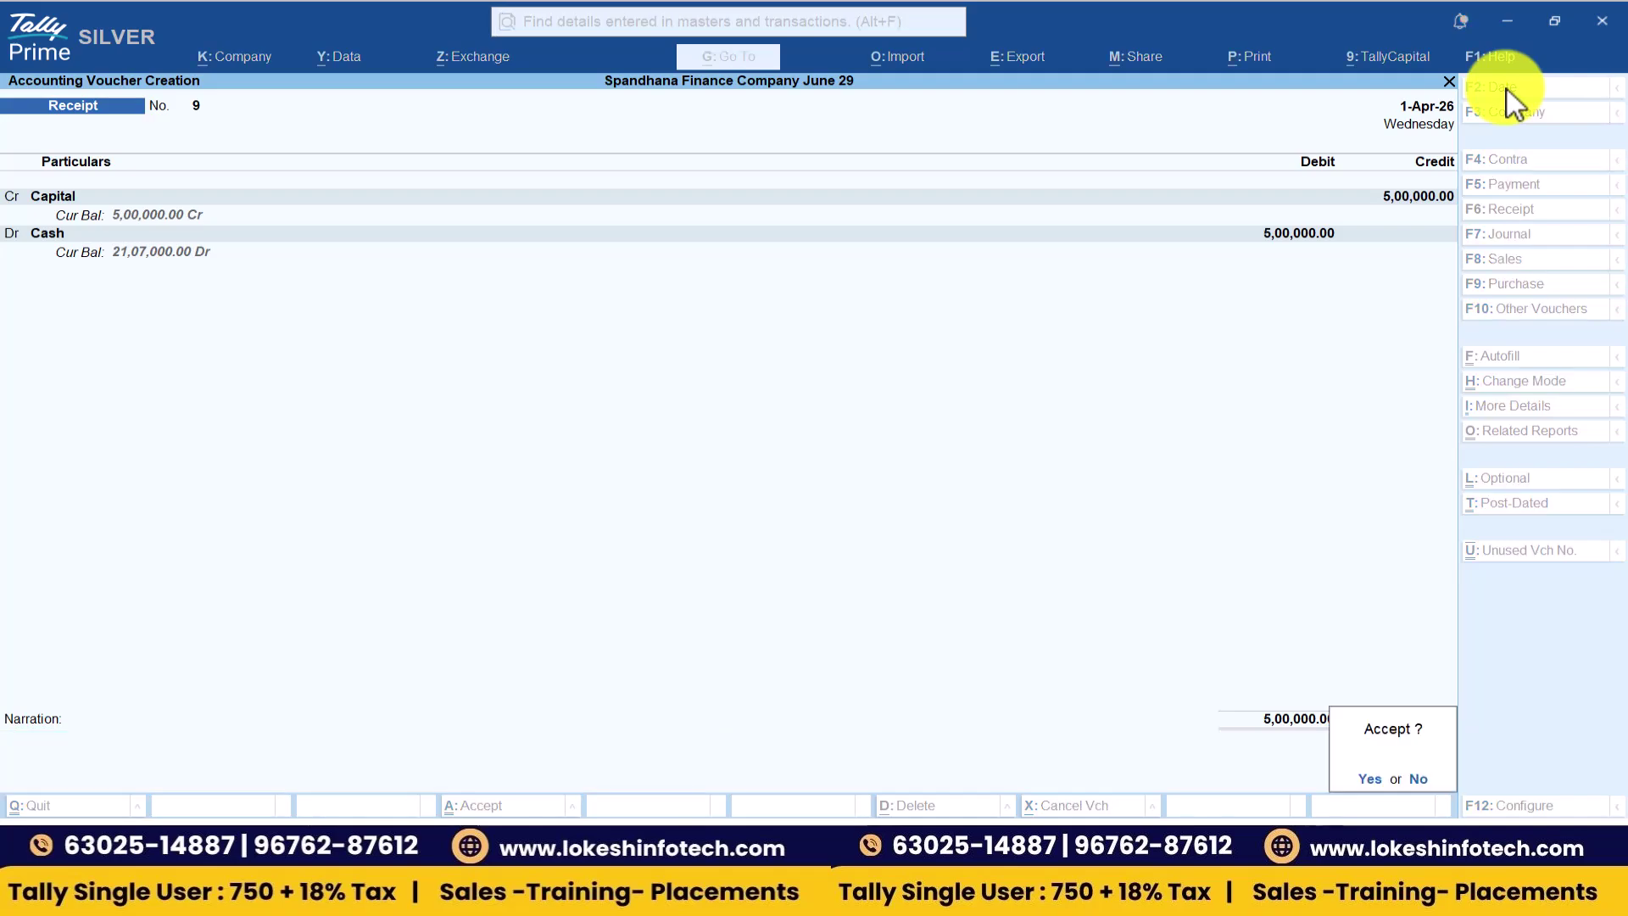
key(Return)
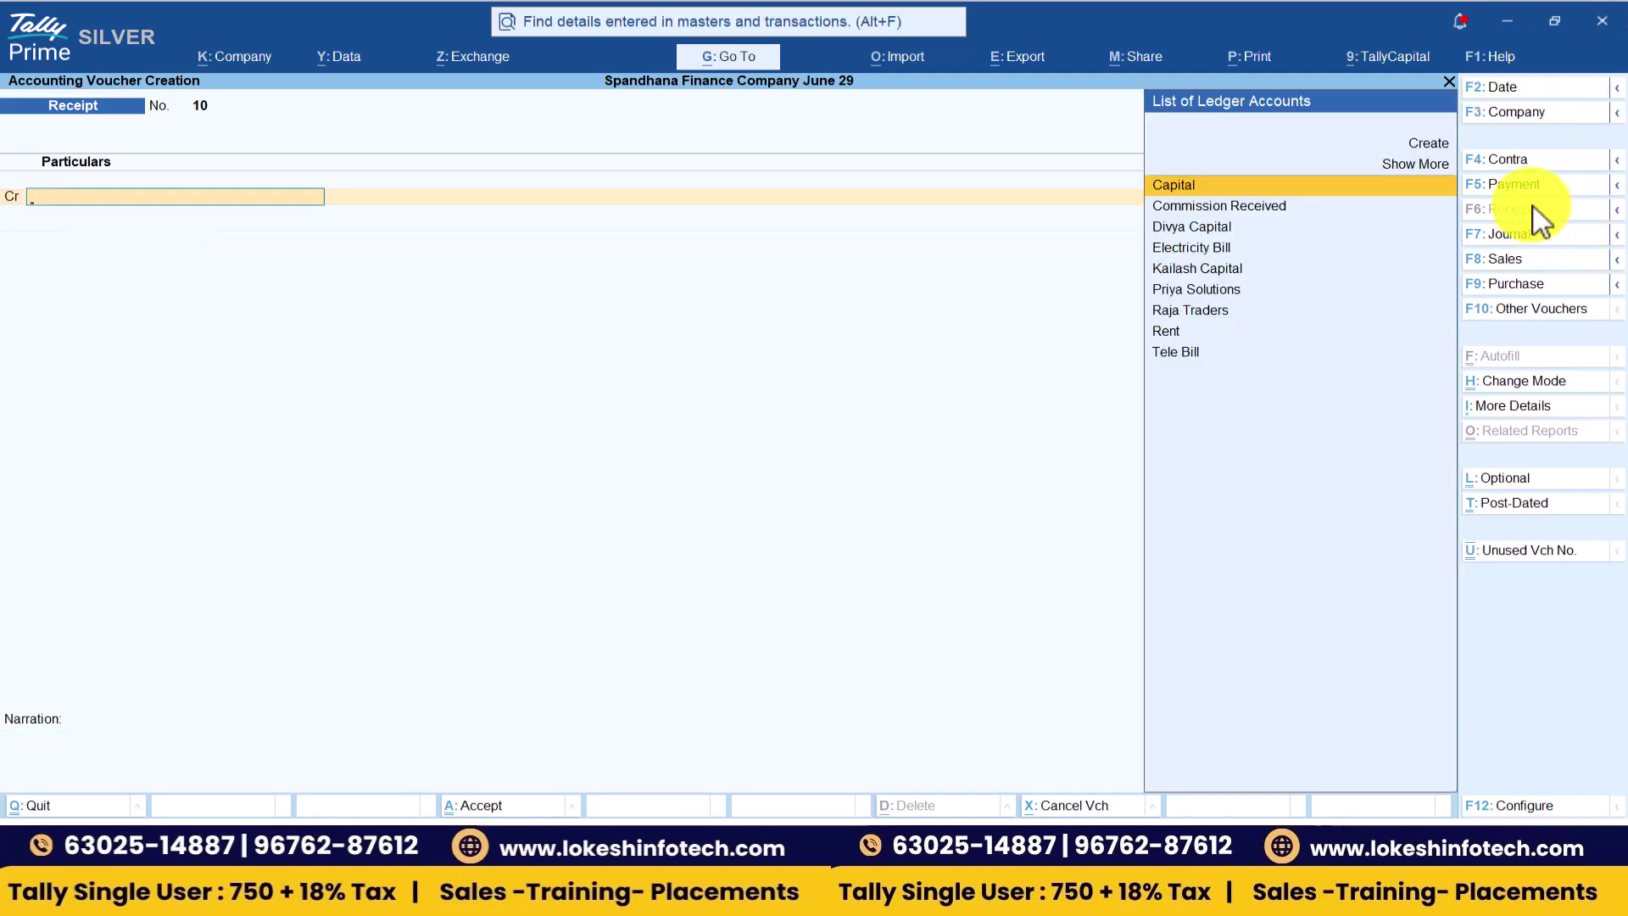
- Start a Payment voucher dated 1-May-26
click(1526, 185)
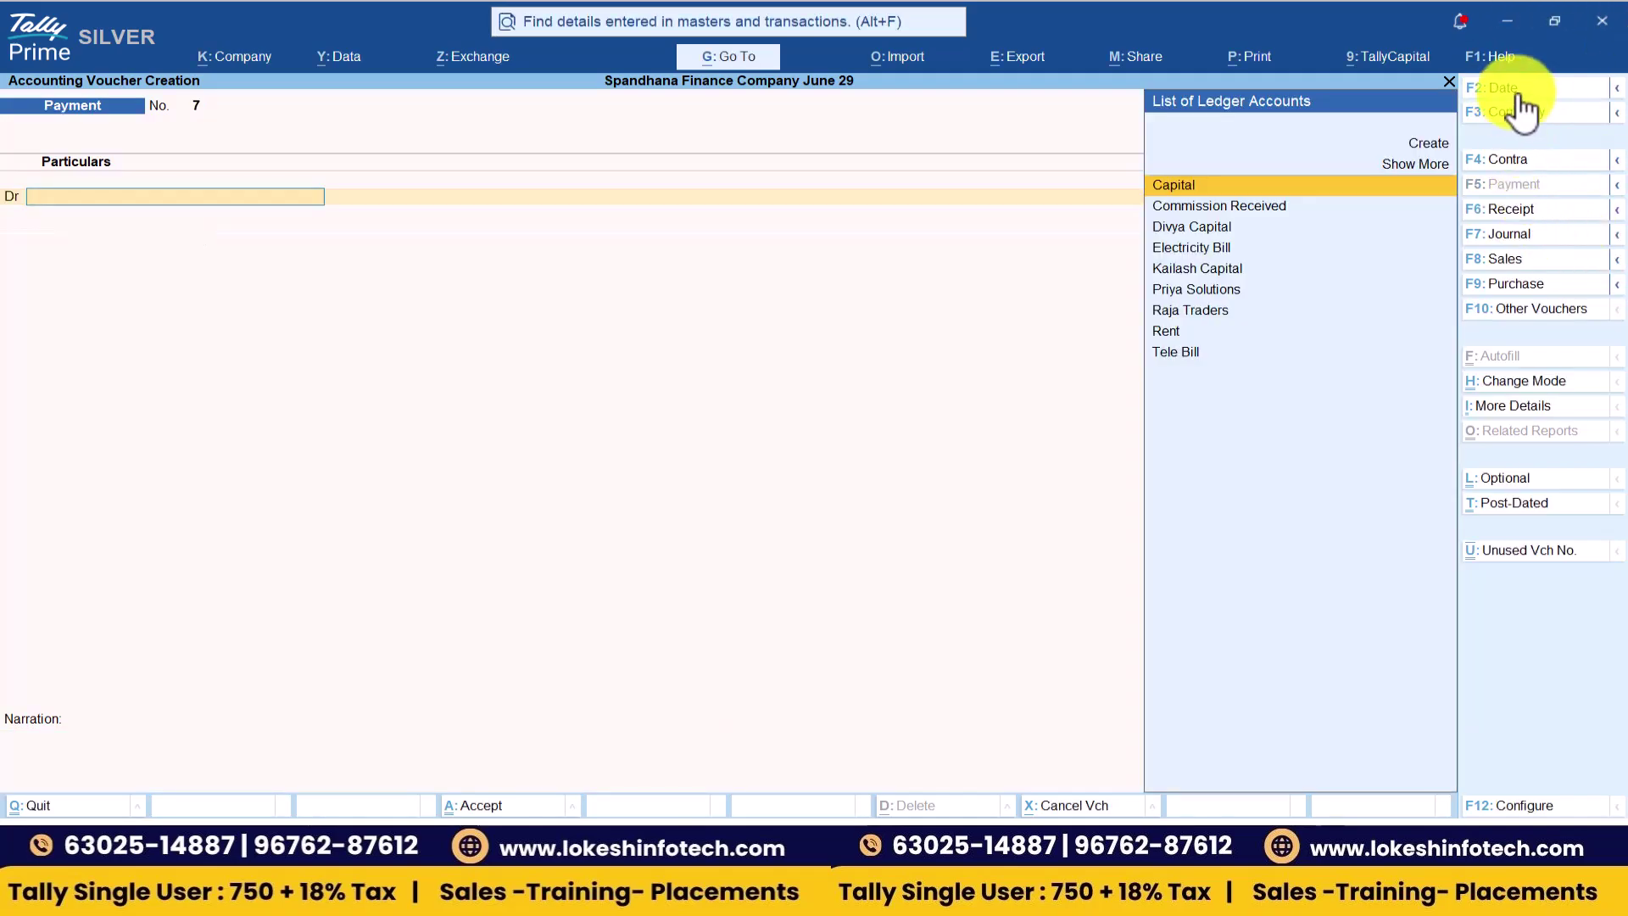
click(1519, 93)
text(1-5)
key(Return)
- Save Payment No. 7: 50,000 to Raja Traders from Cash
text(ra)
key(Return)
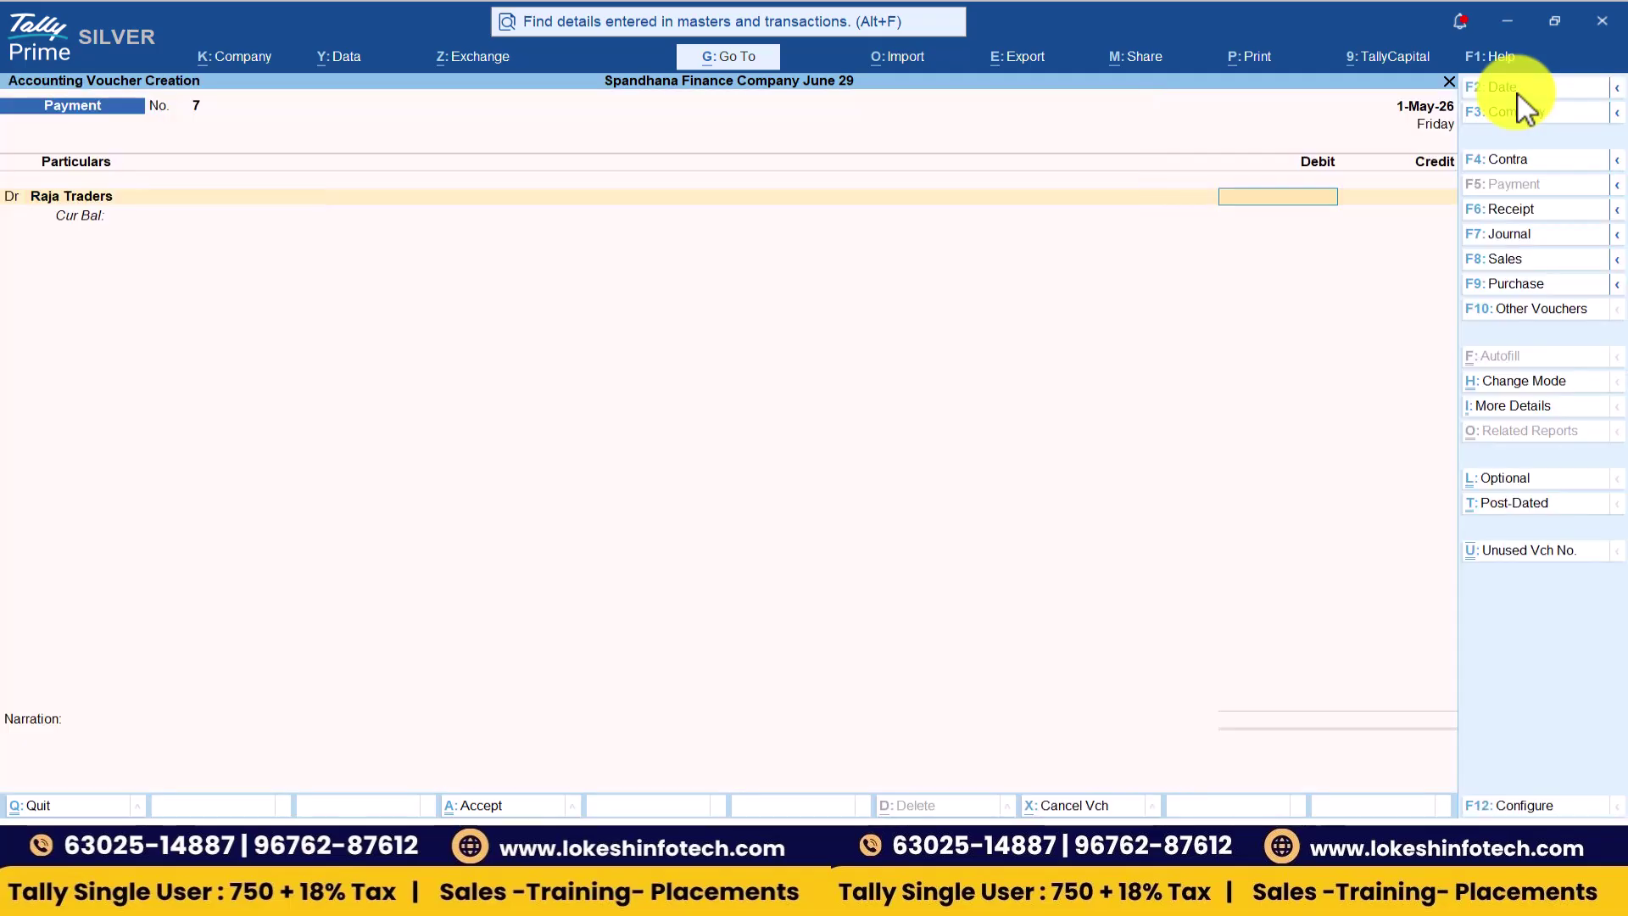
text(50,000)
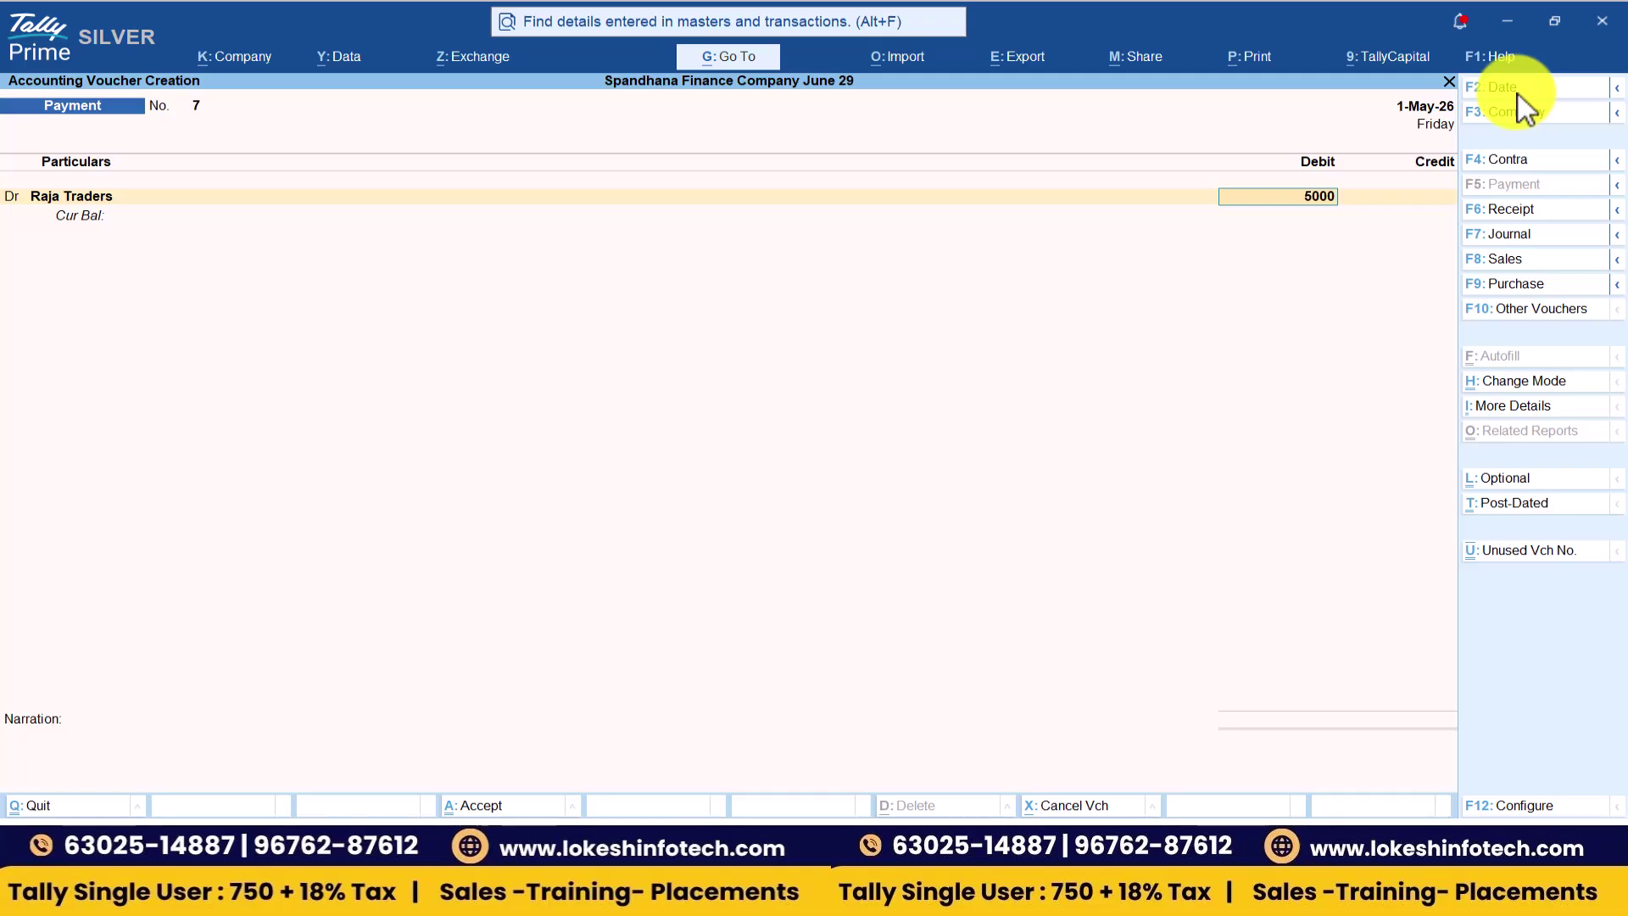
key(Return)
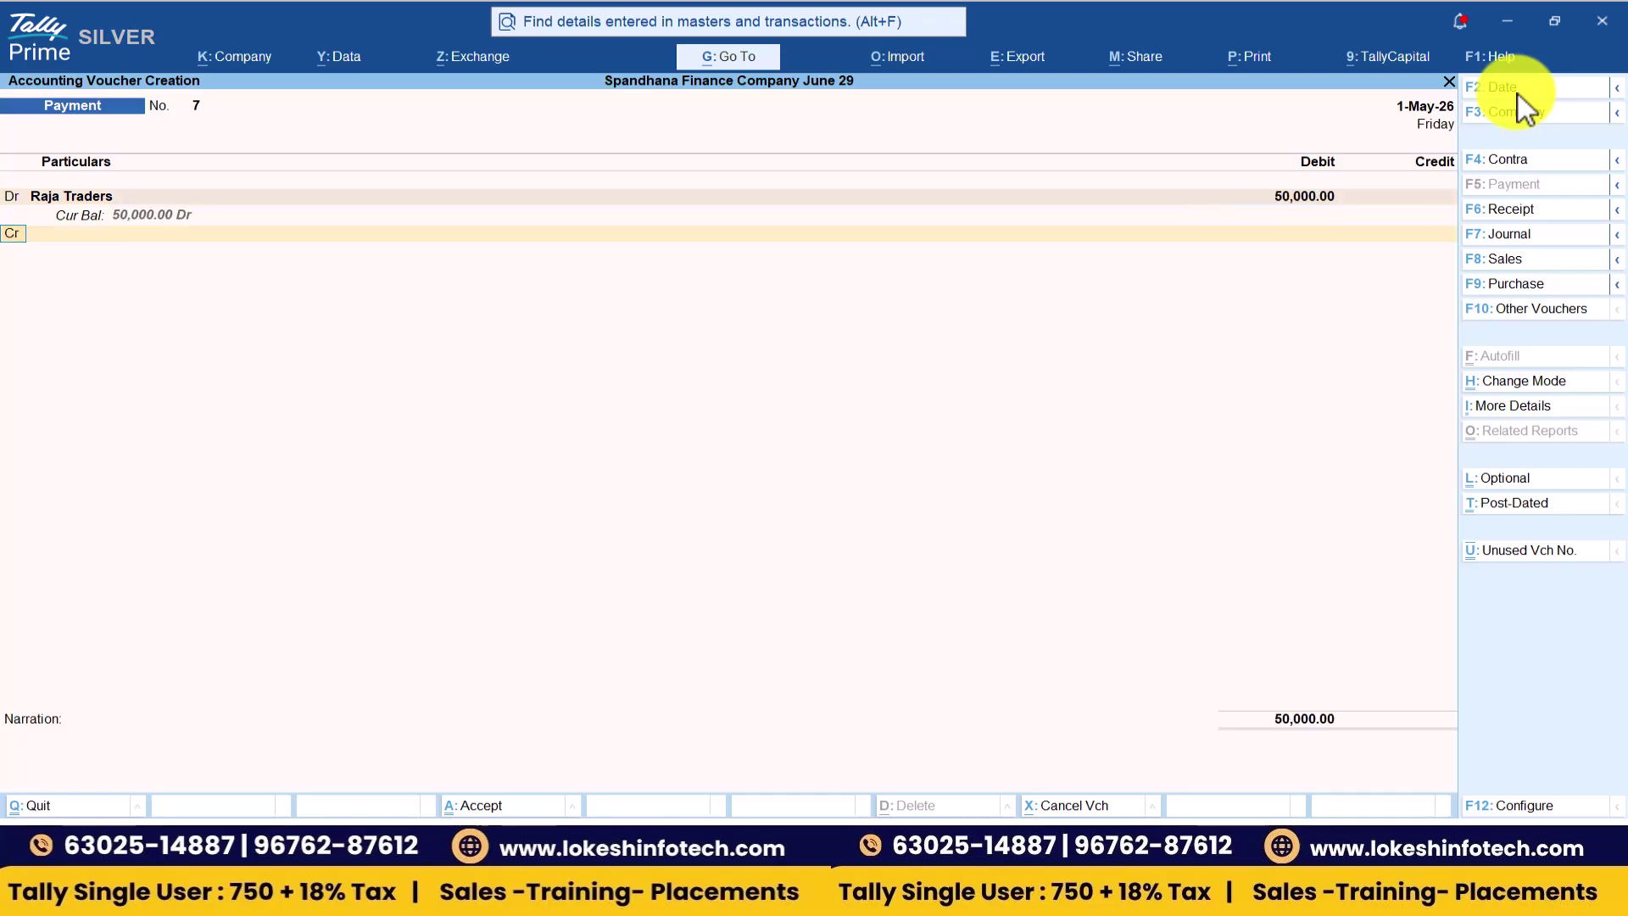
key(Return)
key(Return)
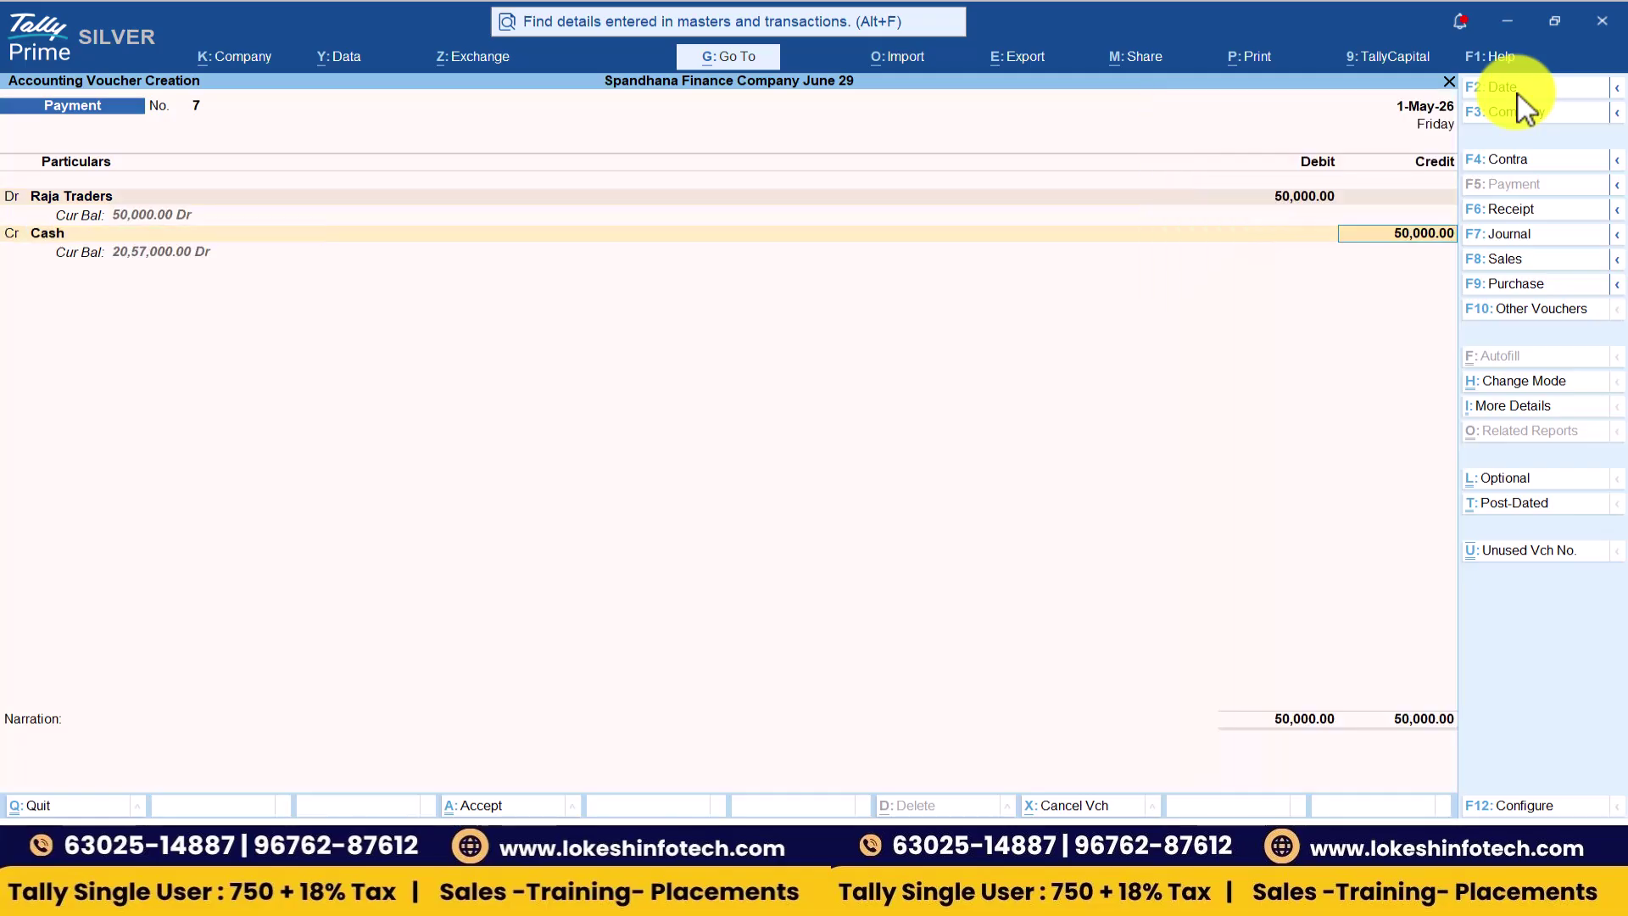
key(Return)
key(Return)
key(Return)
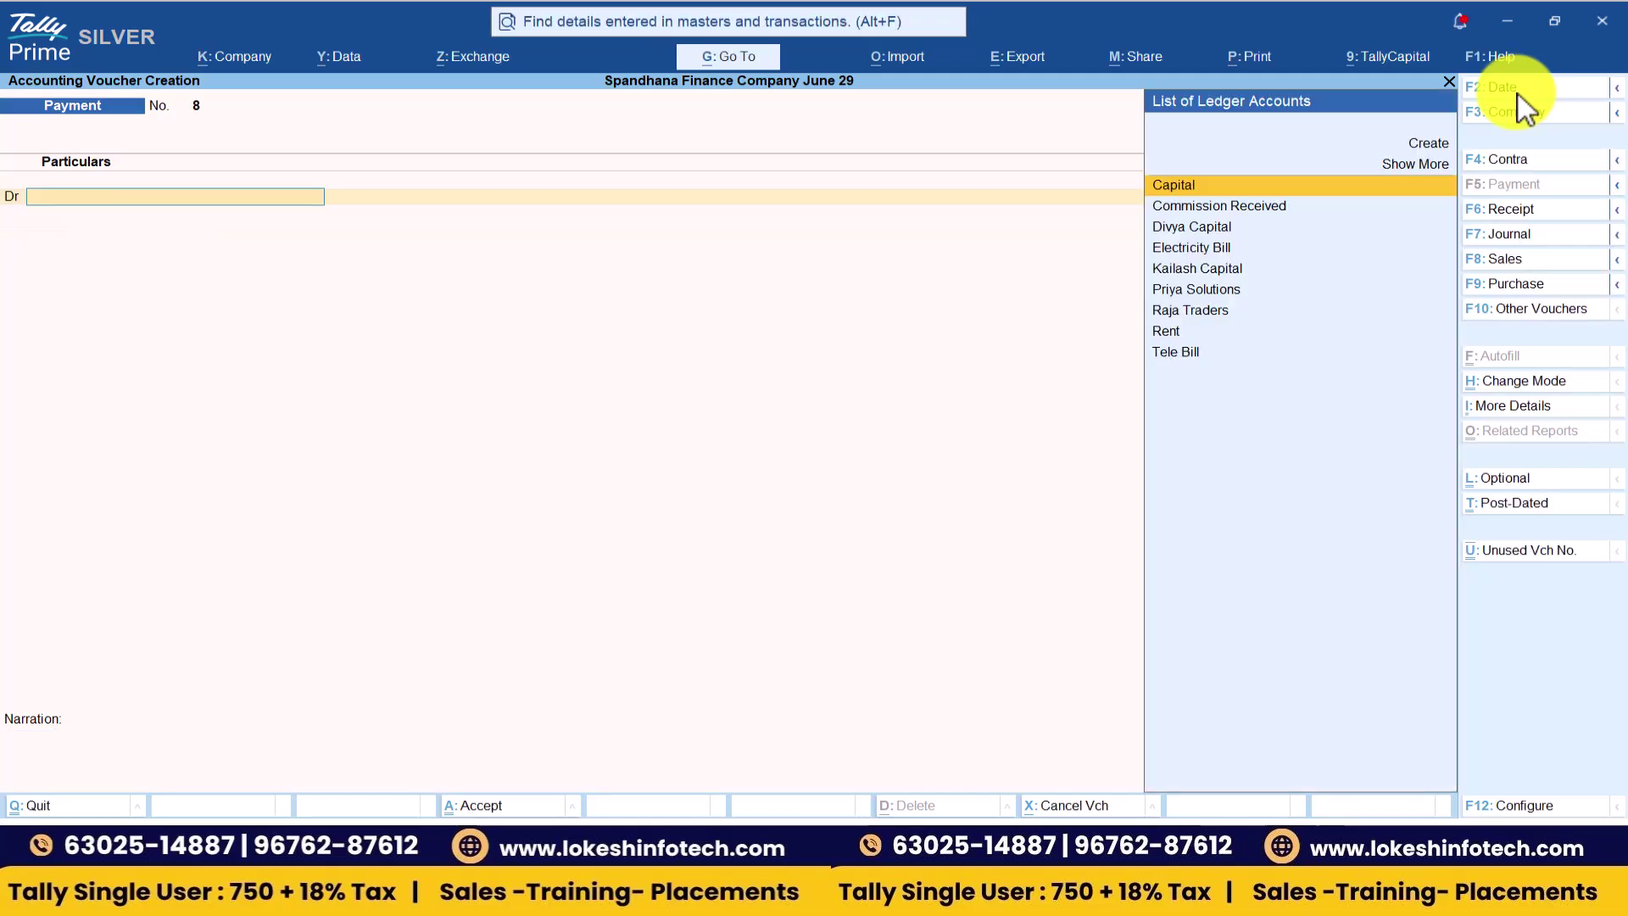
- Save Payment No. 8 on 1-Jun-26: 1,50,000 to Priya Solutions from Cash
key(F2)
text(3-5)
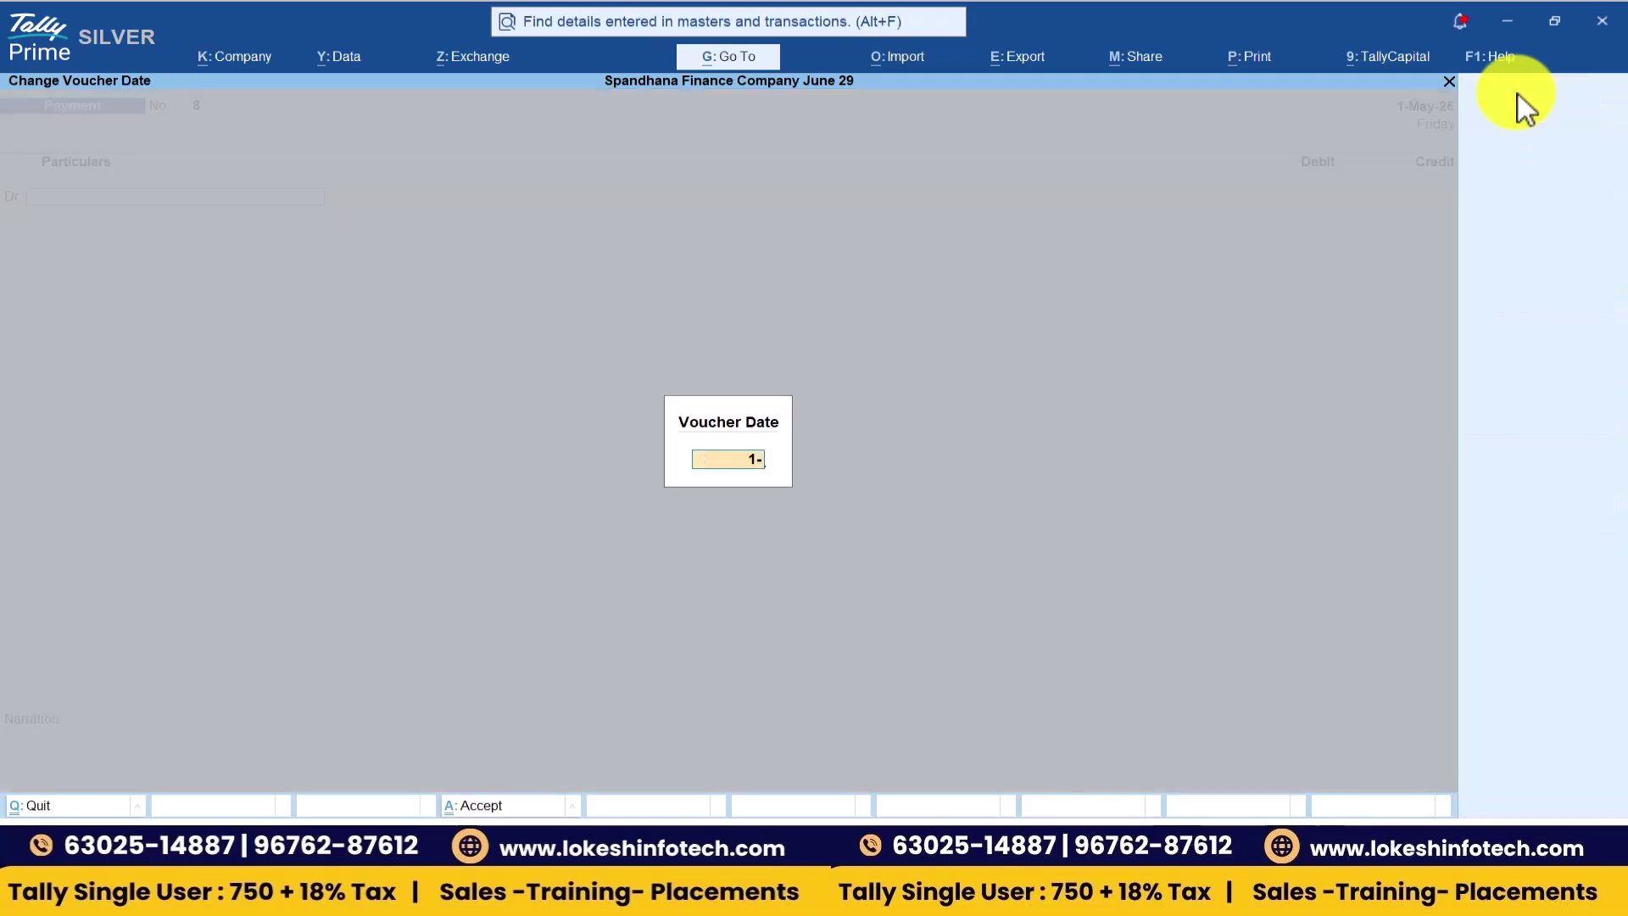
key(Return)
text(pri)
key(Return)
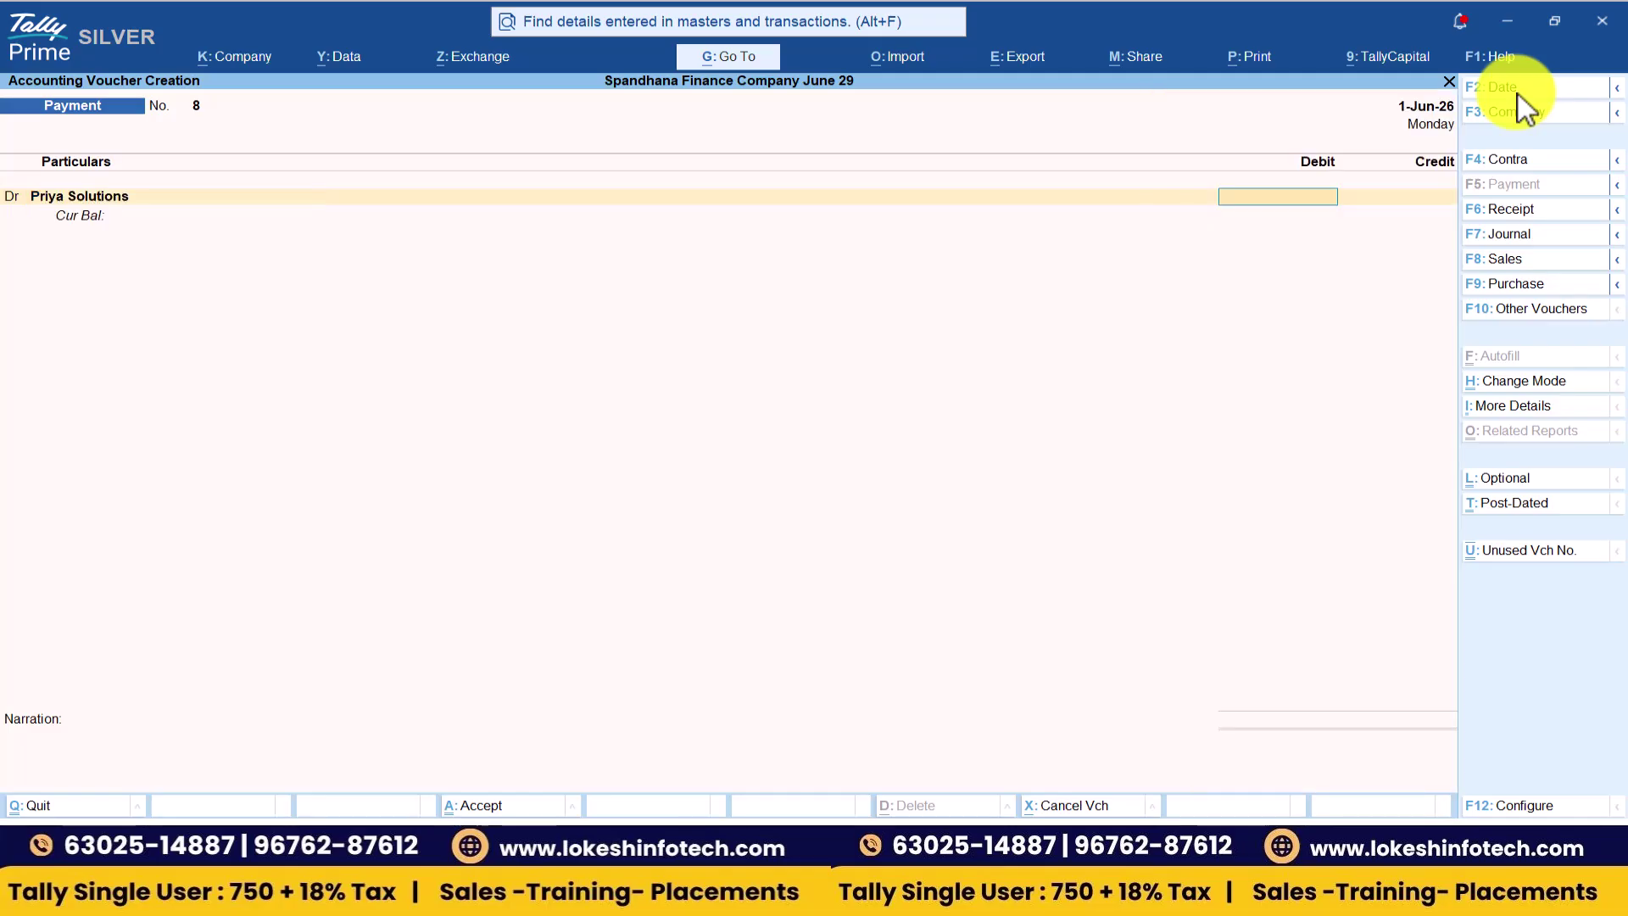
text(150000)
key(Return)
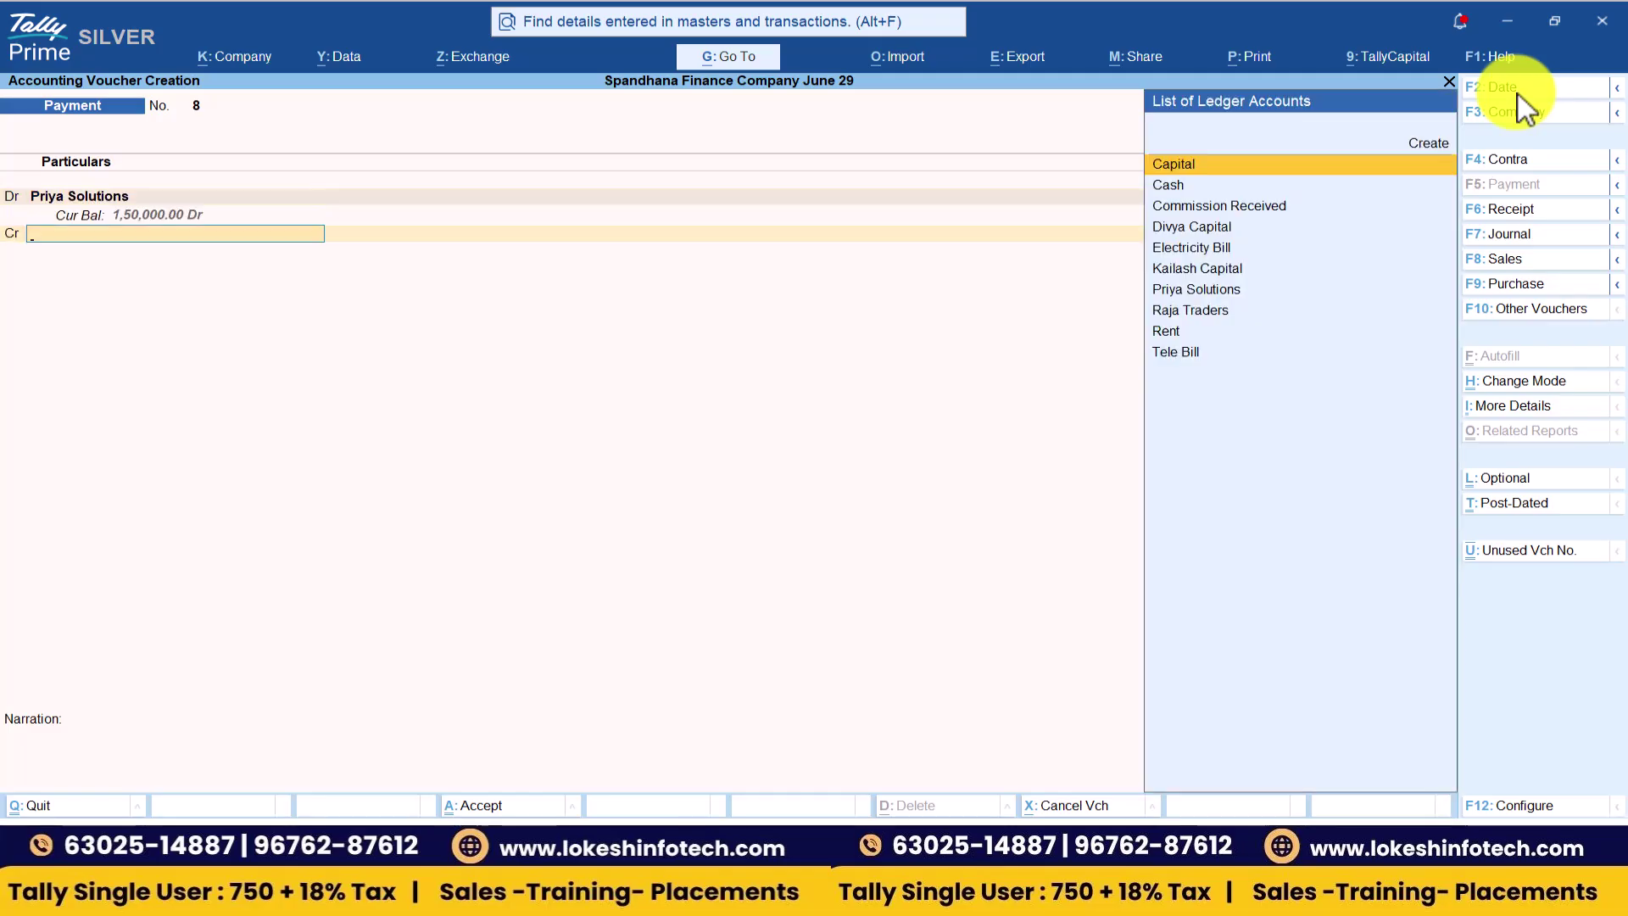
key(Down)
key(Return)
key(Return)
key(Return)
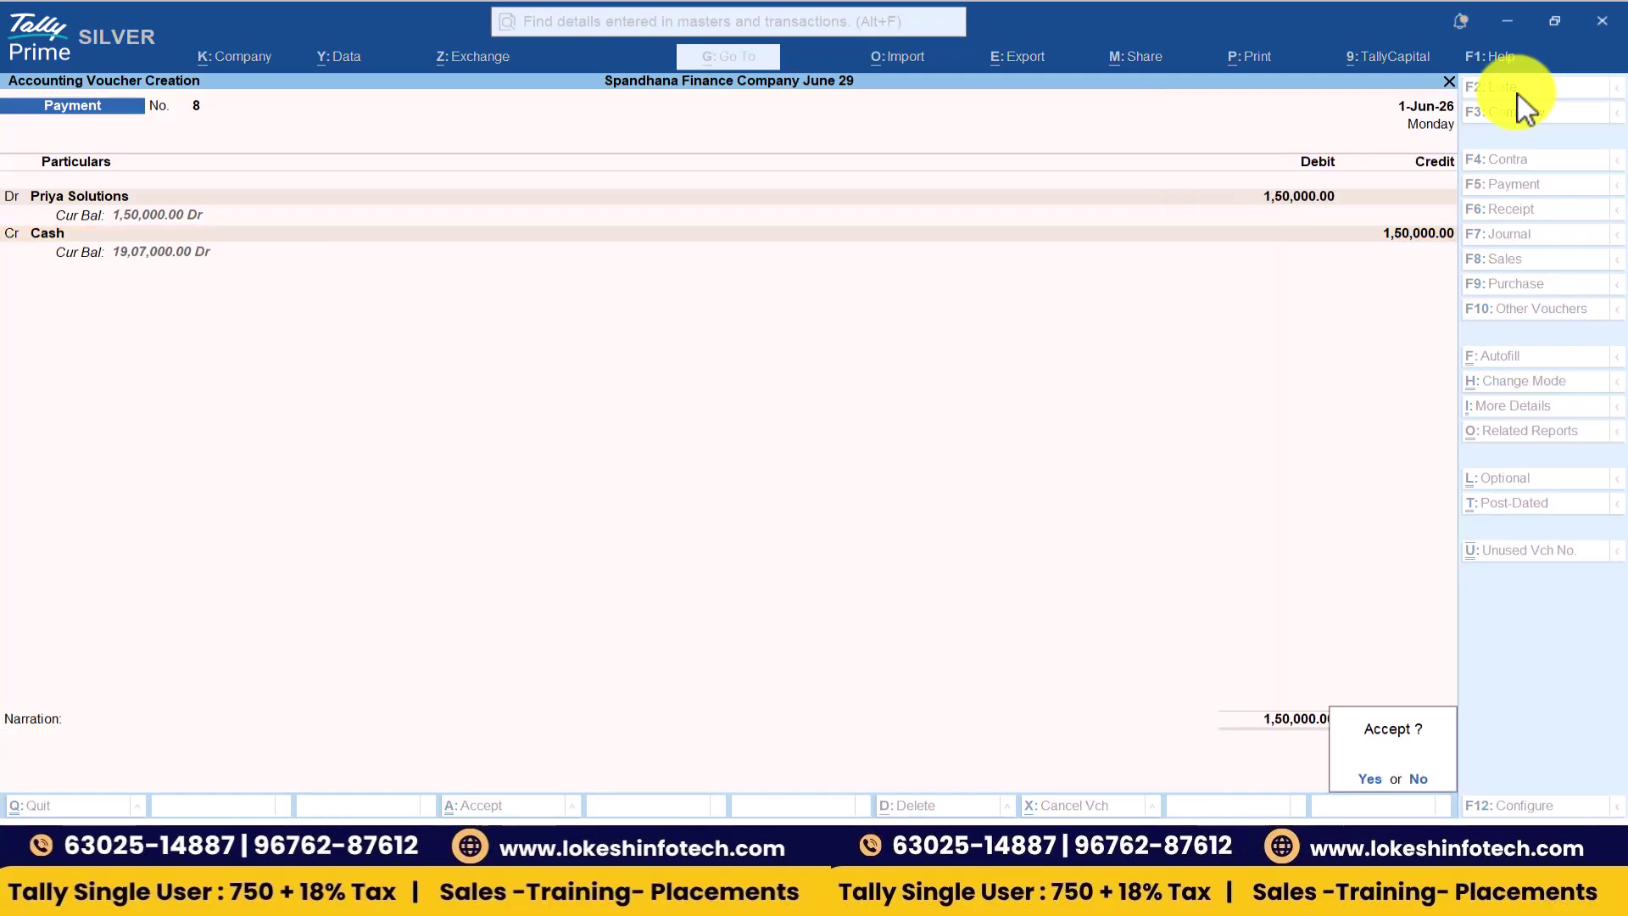
key(Return)
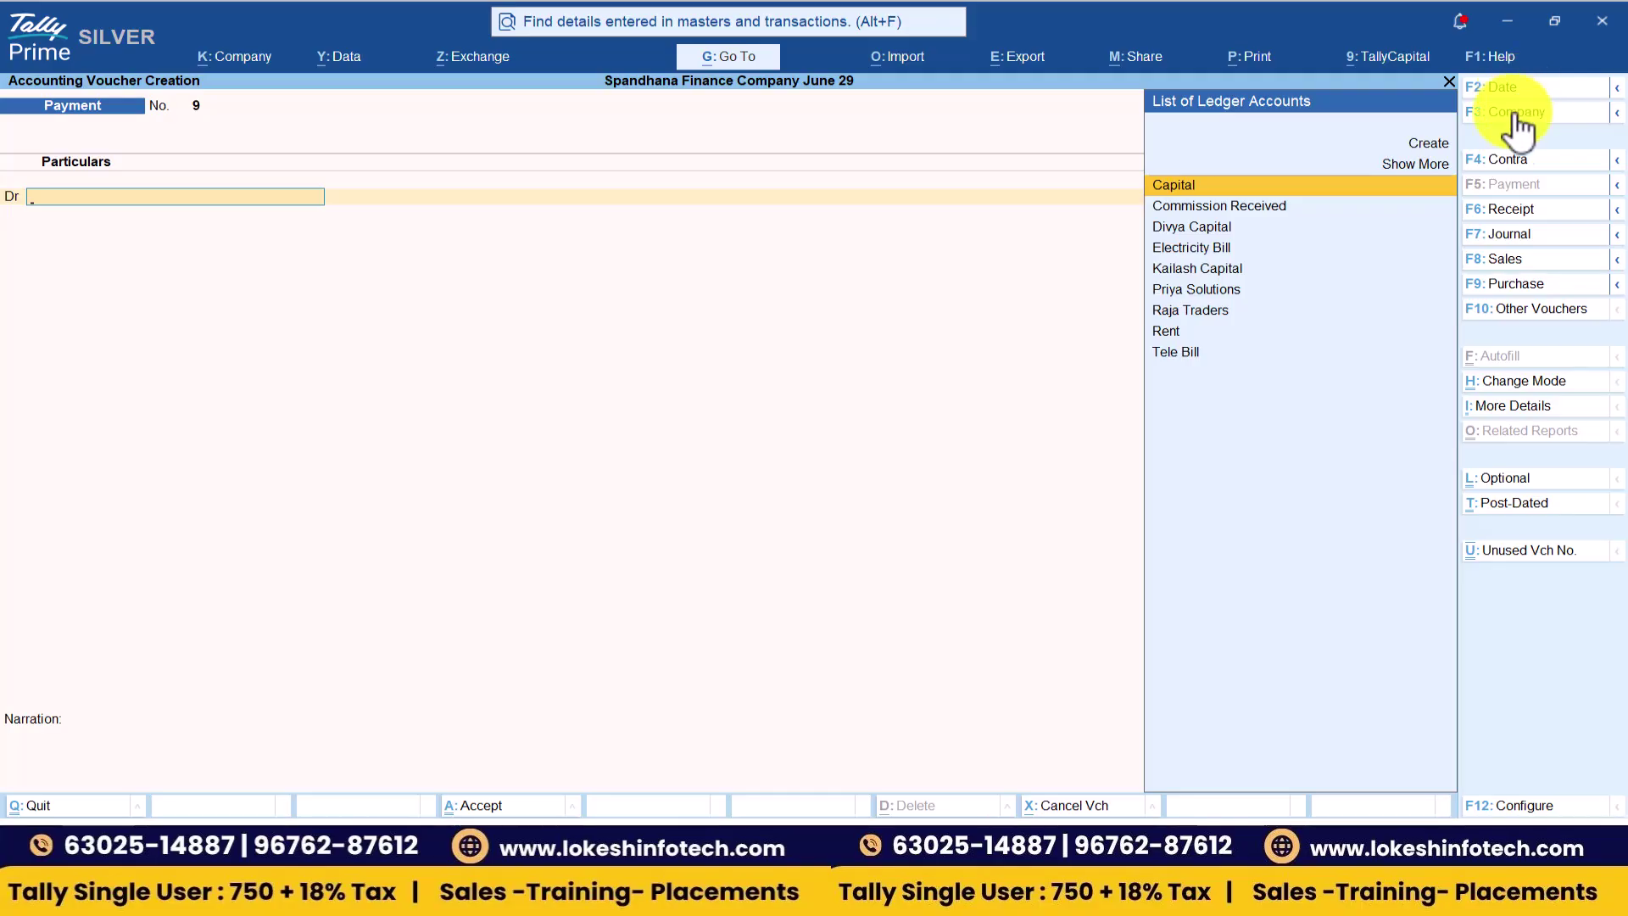
- Save Receipt No. 10 on 1-Jul-26: 20,000 from Raja Traders into Cash
click(1519, 209)
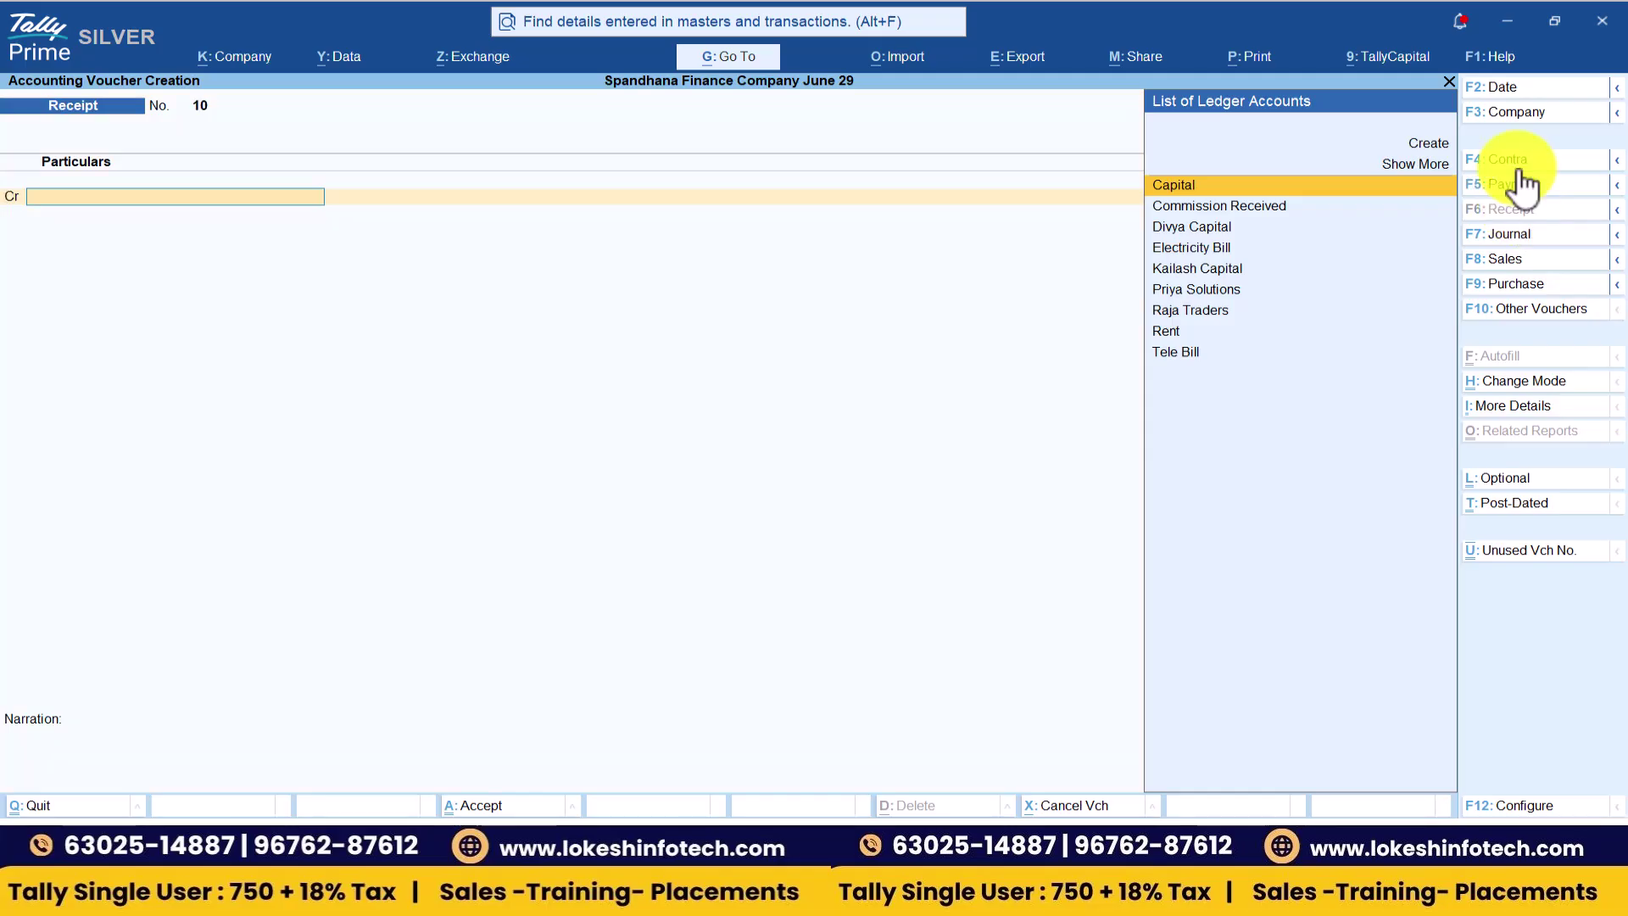
click(1515, 92)
text(1-6)
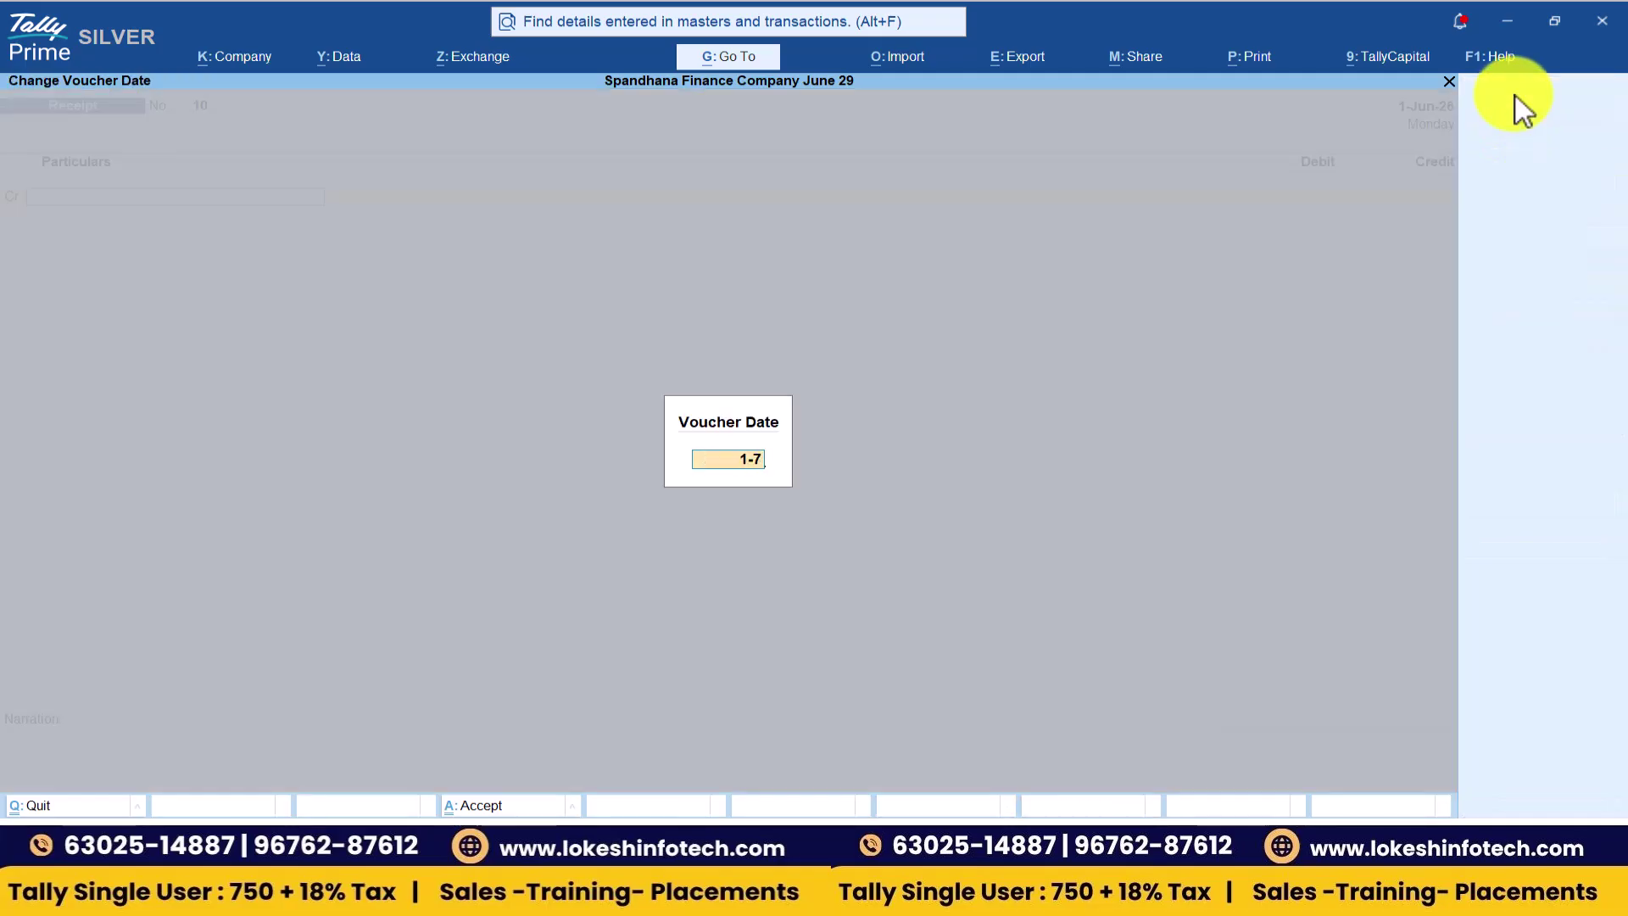
key(Return)
text(R)
key(Up)
key(Up)
key(Return)
text(20000)
key(Return)
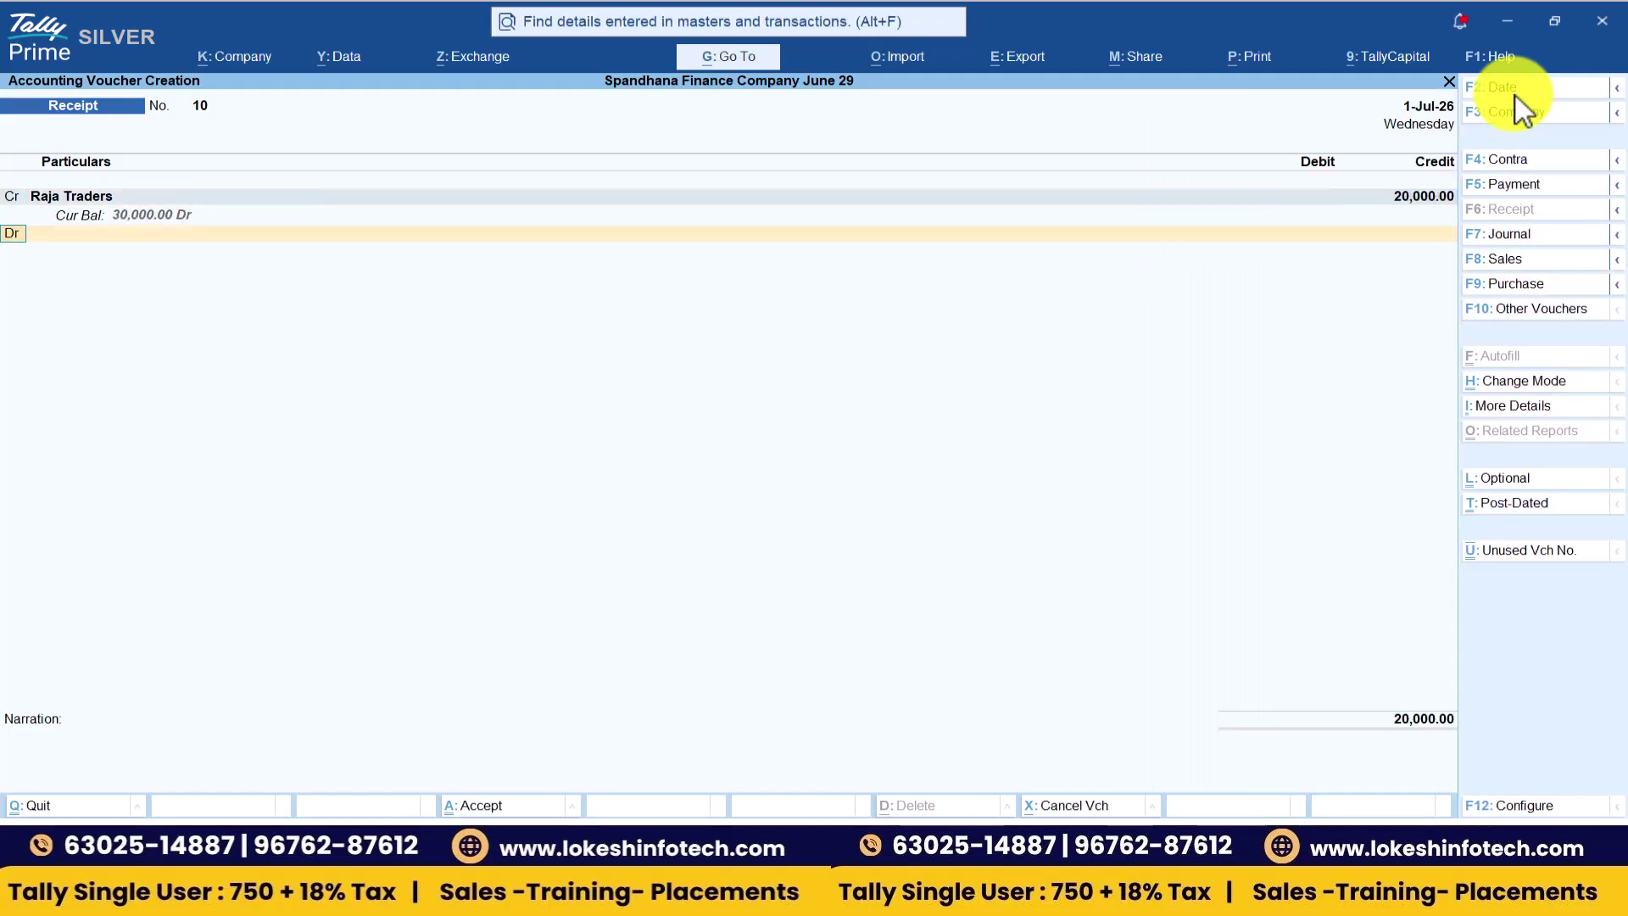
key(Down)
key(Return)
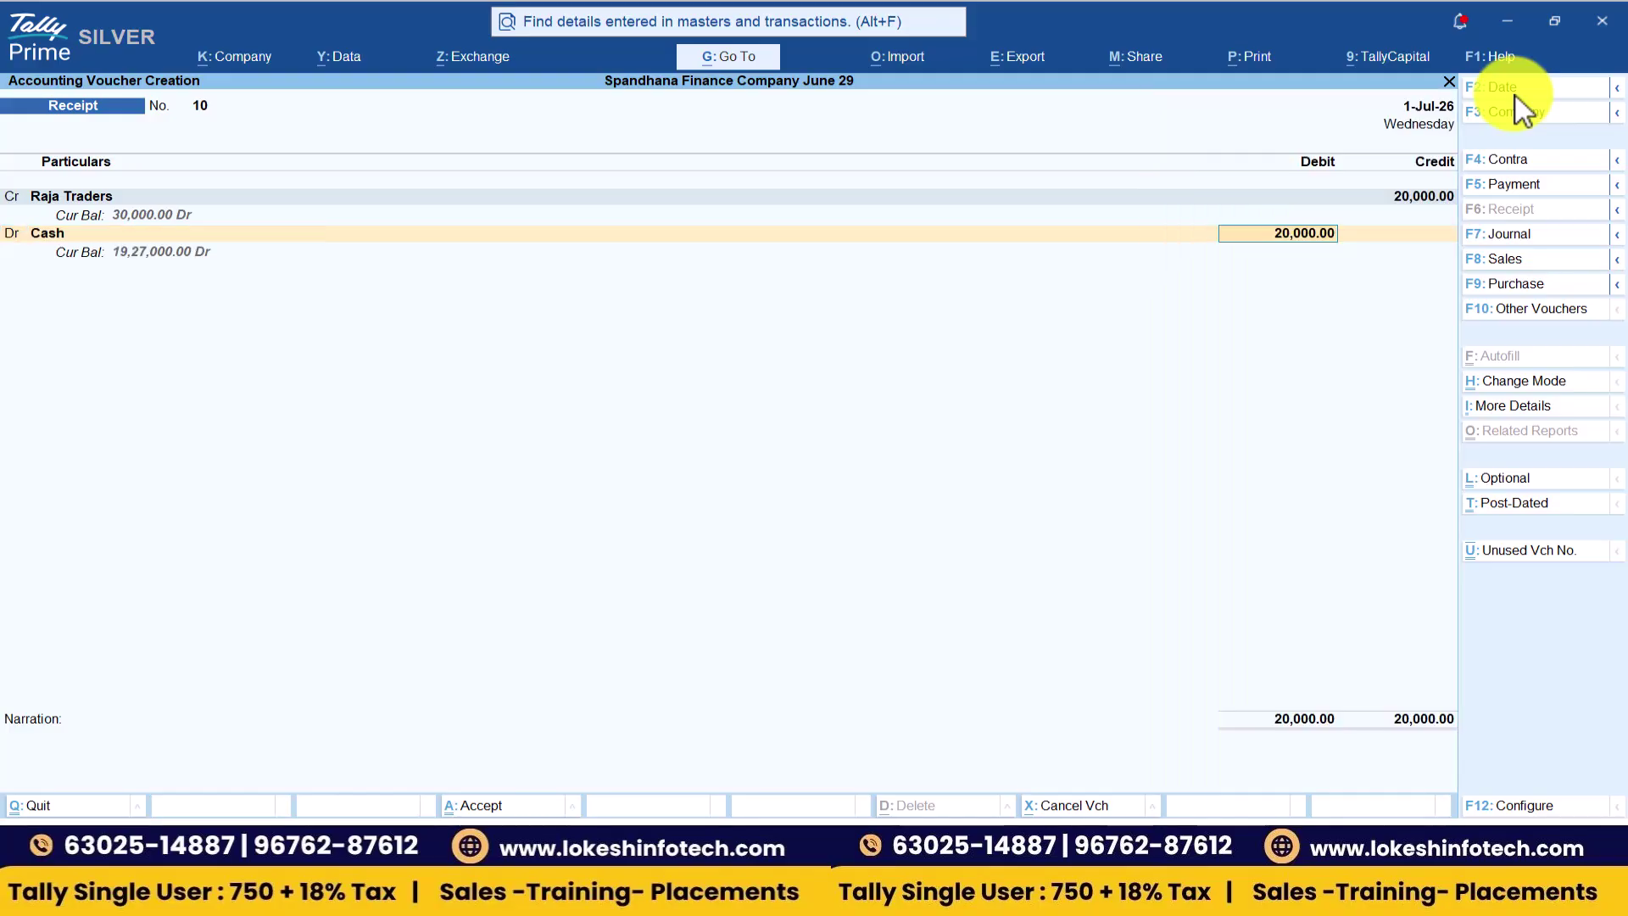
key(Return)
key(Return)
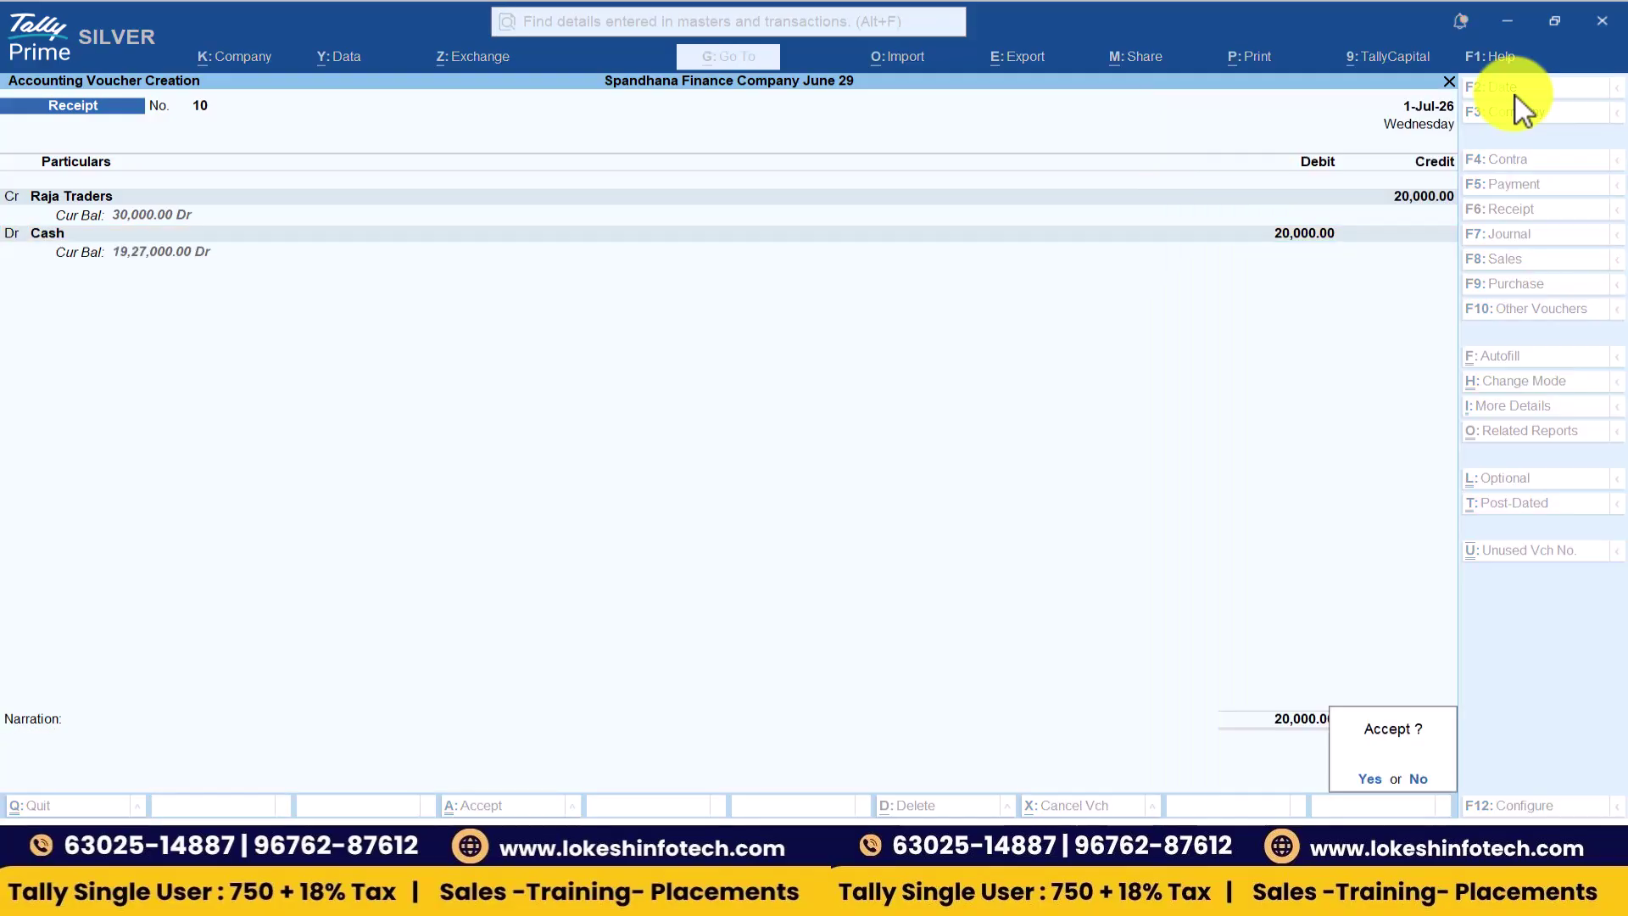
- Enter Receipt No. 11 on 1-Sep-26: 50,000 from Priya Solutions into Cash
key(Return)
key(F2)
text(1-6)
key(Return)
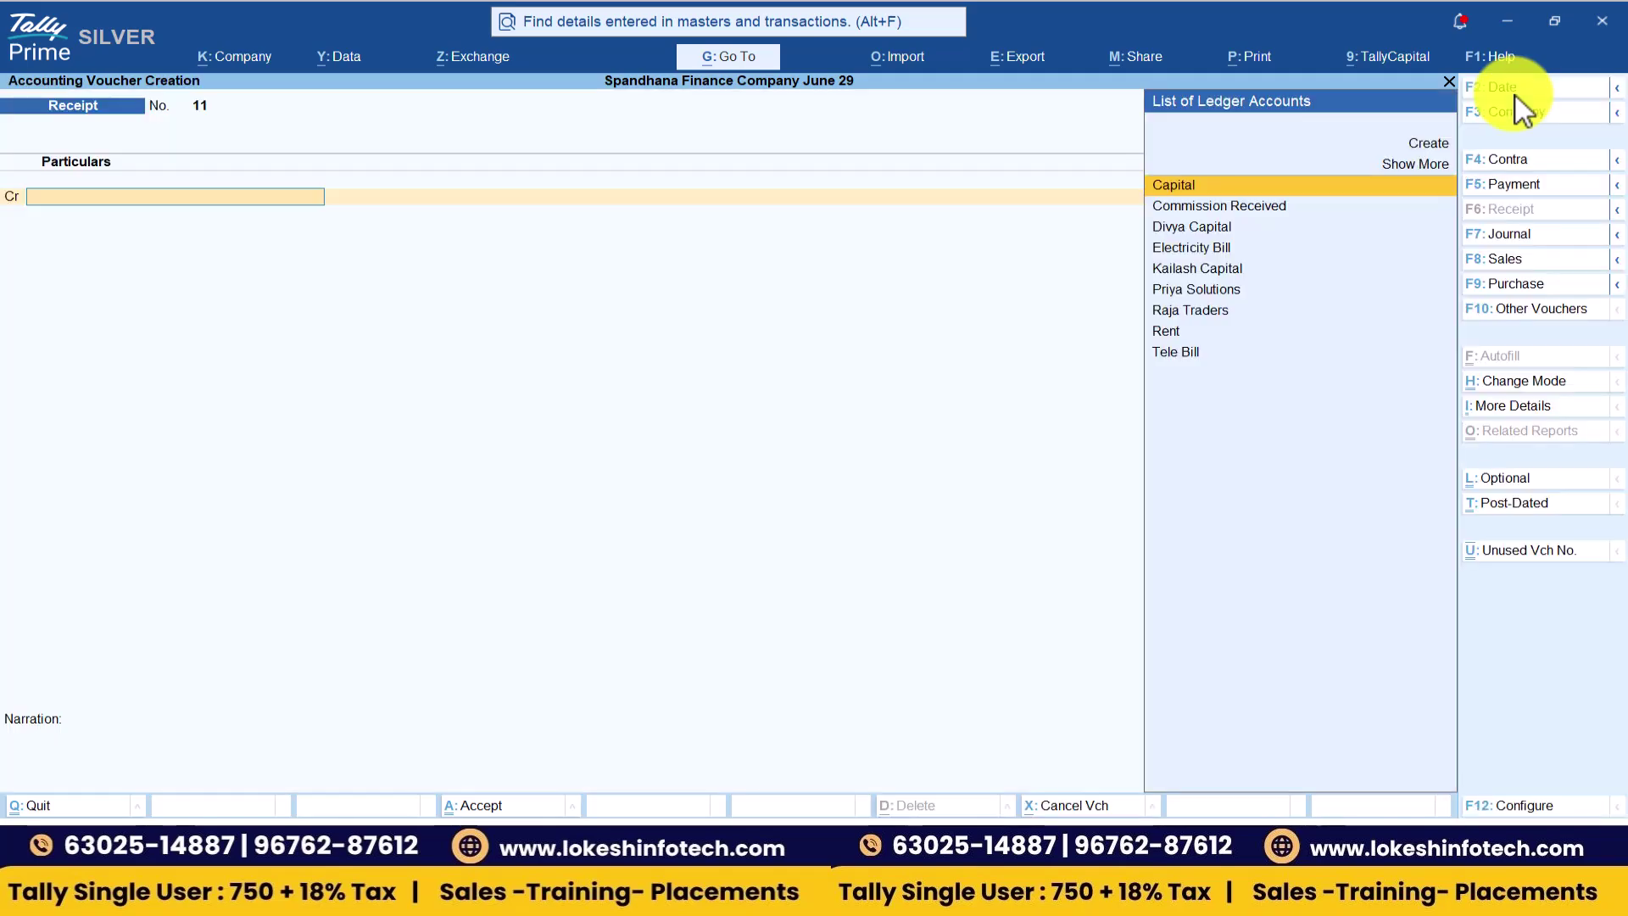
text(Pr)
key(Return)
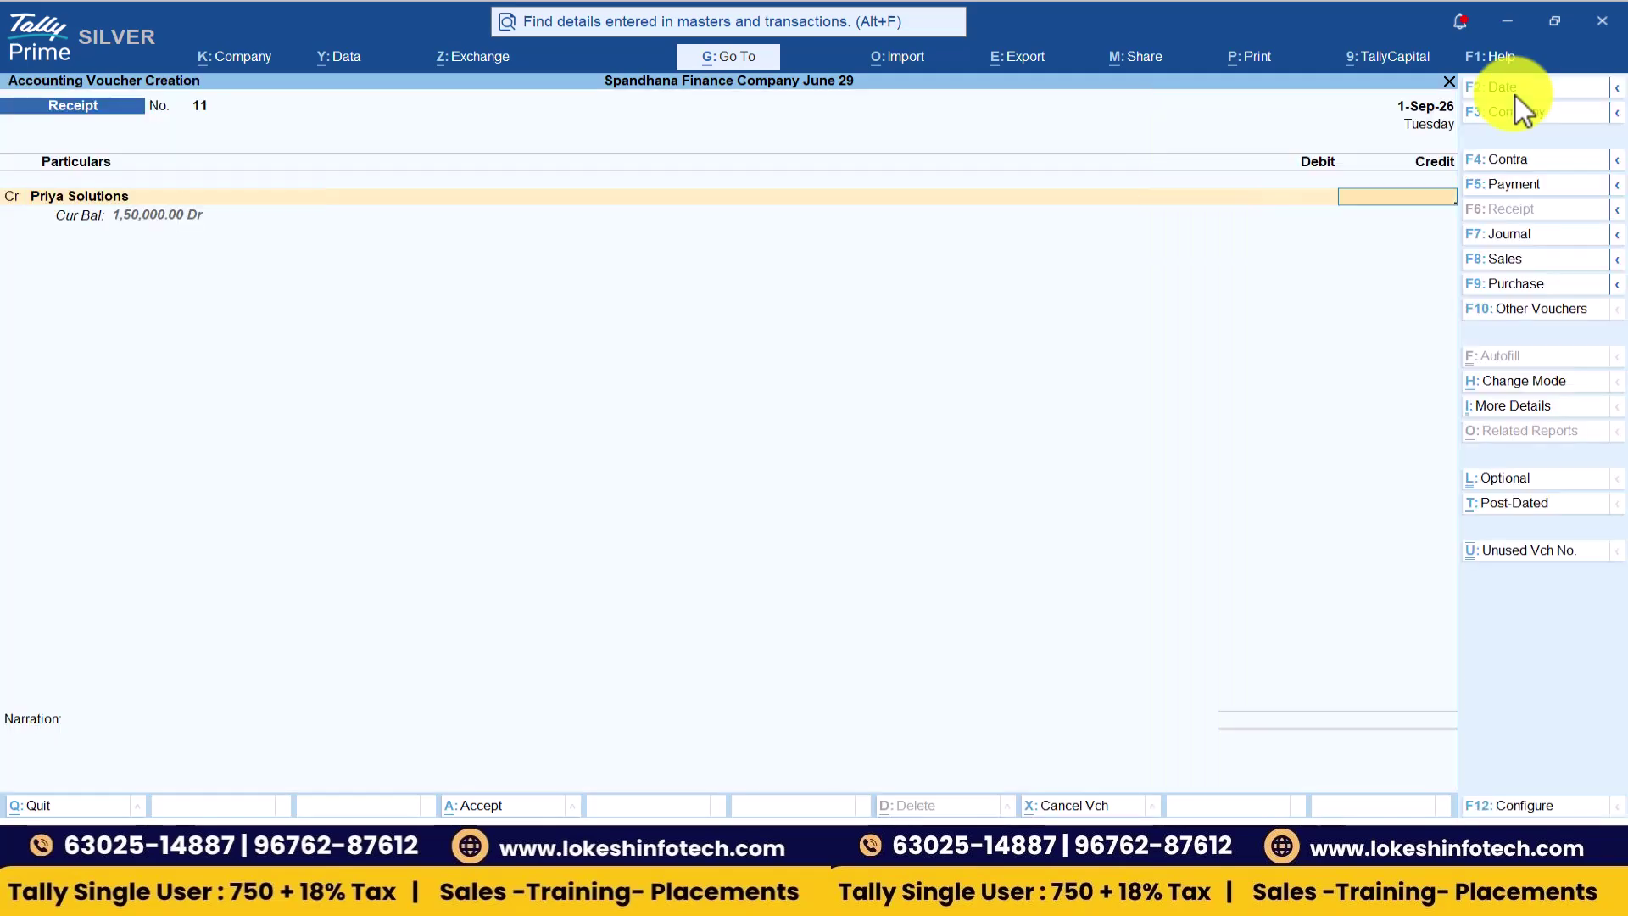
text(50000)
key(Return)
key(Return)
key(Return)
key(BackSpace)
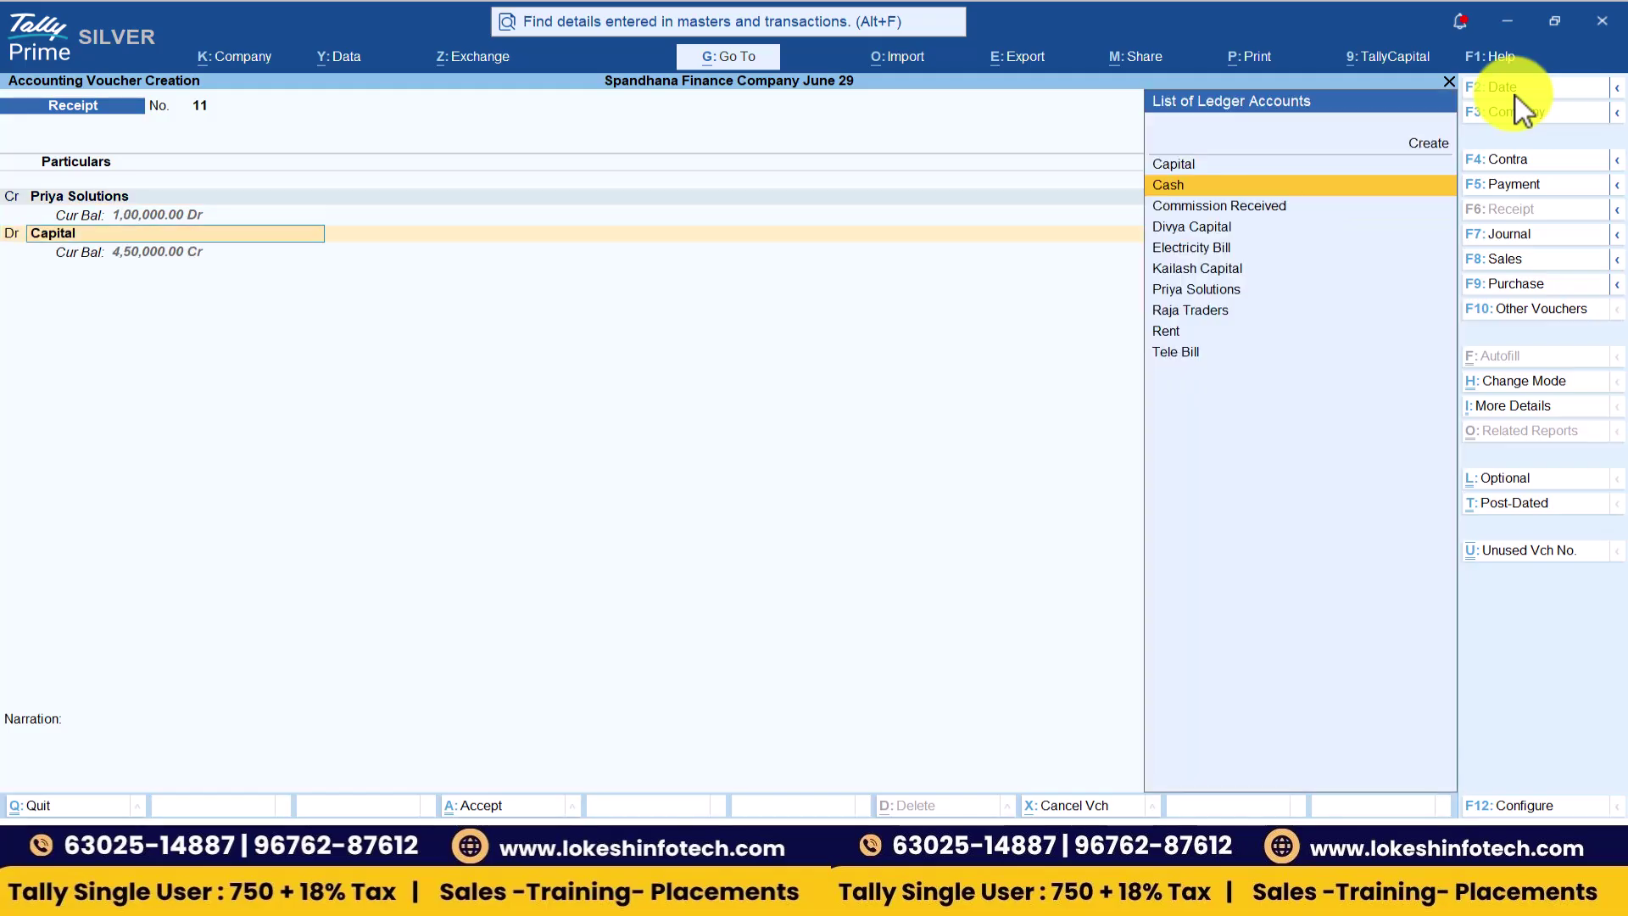
key(Return)
key(Return)
key(Return)
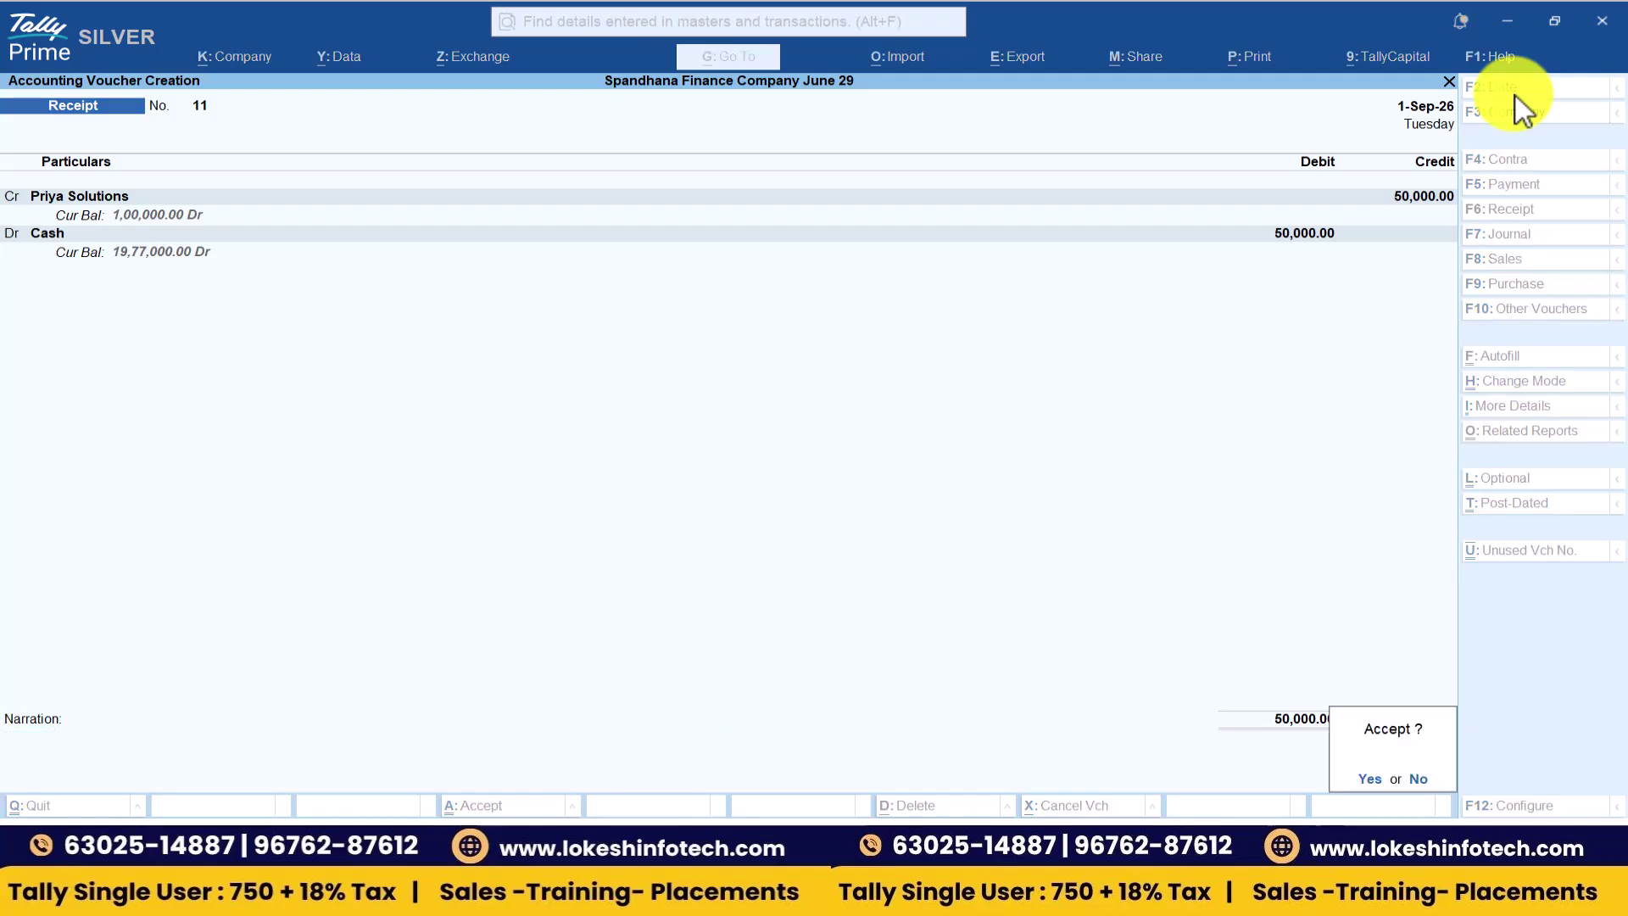
key(Return)
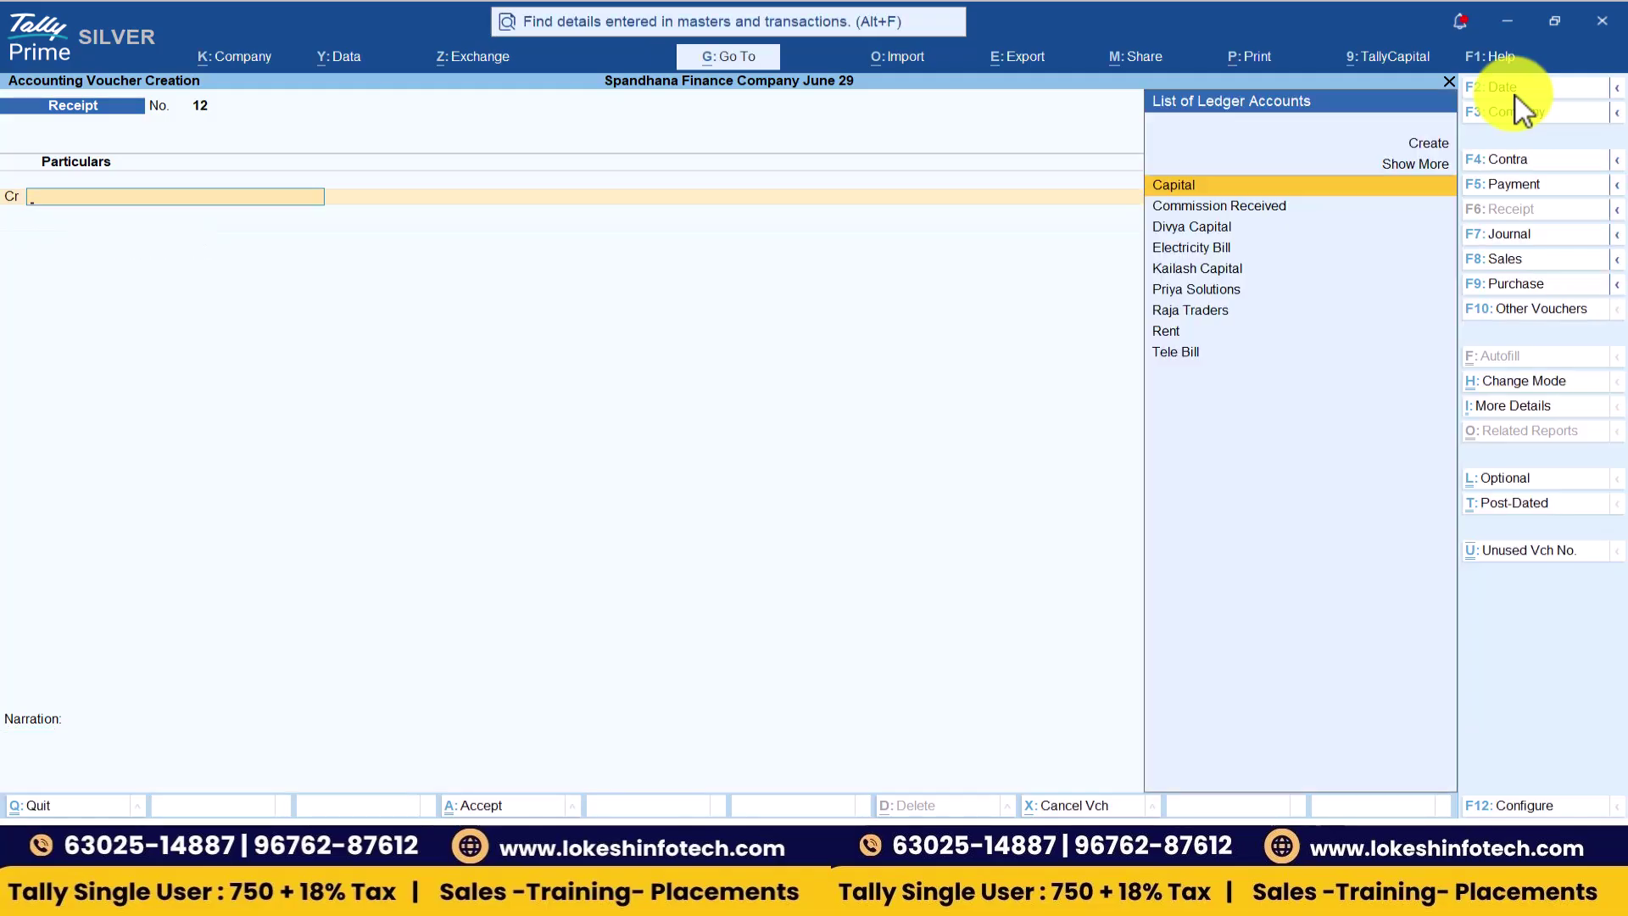
- Open Interest Receivable and drill into Loans & Advances for each ledger's interest
key(Escape)
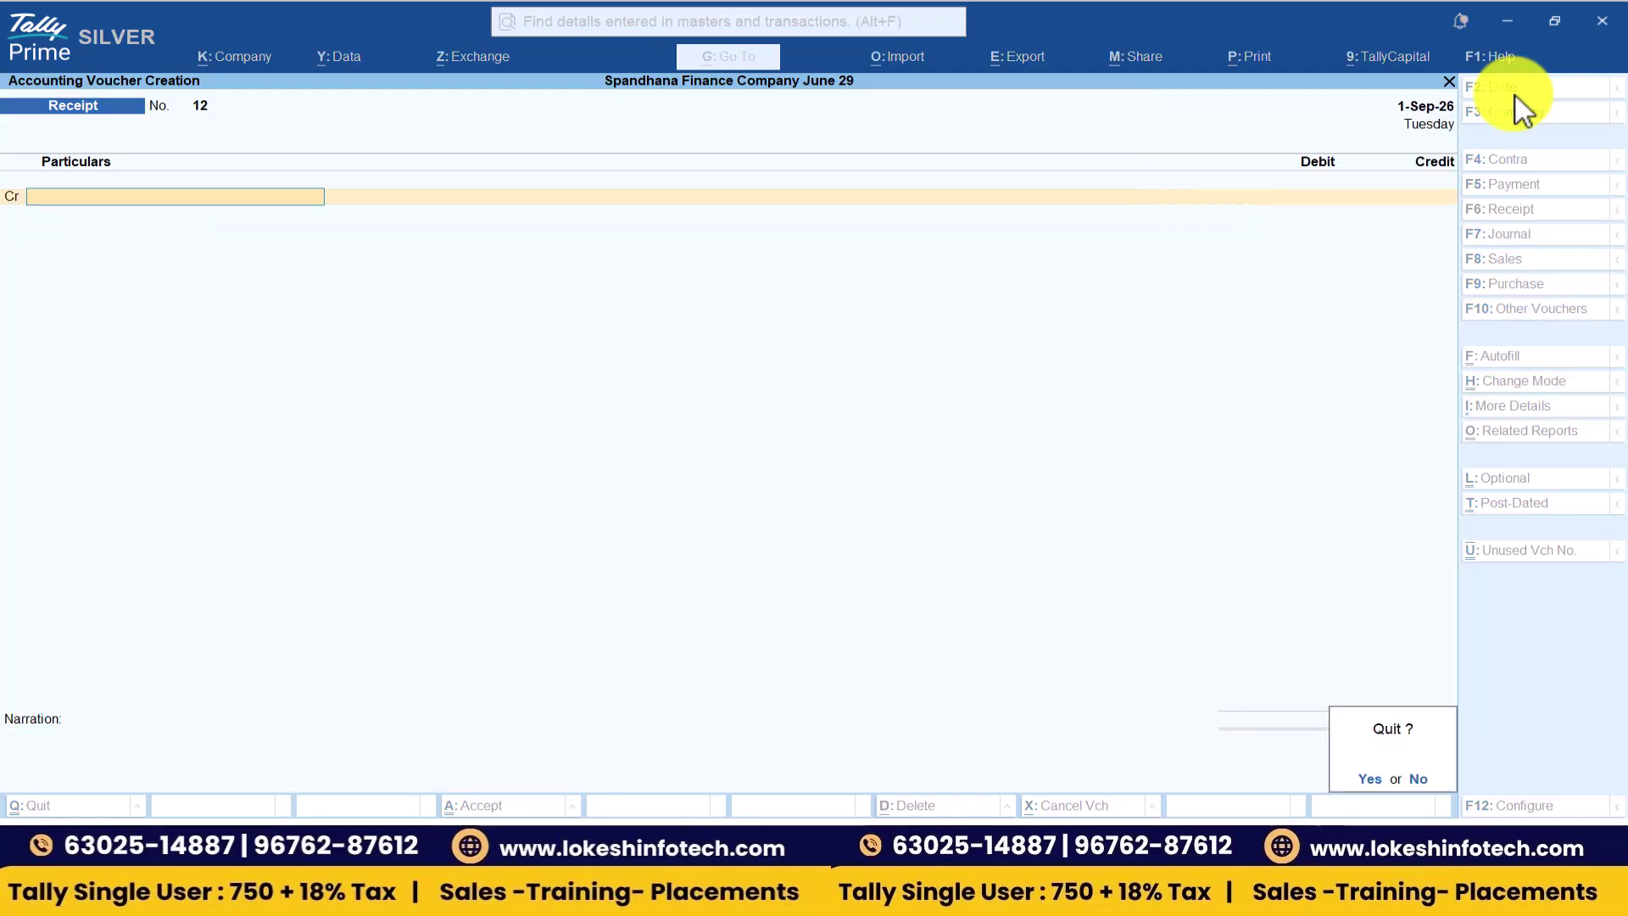
key(y)
key(Down)
key(Down)
key(Down)
key(Down)
key(Down)
key(Down)
key(Down)
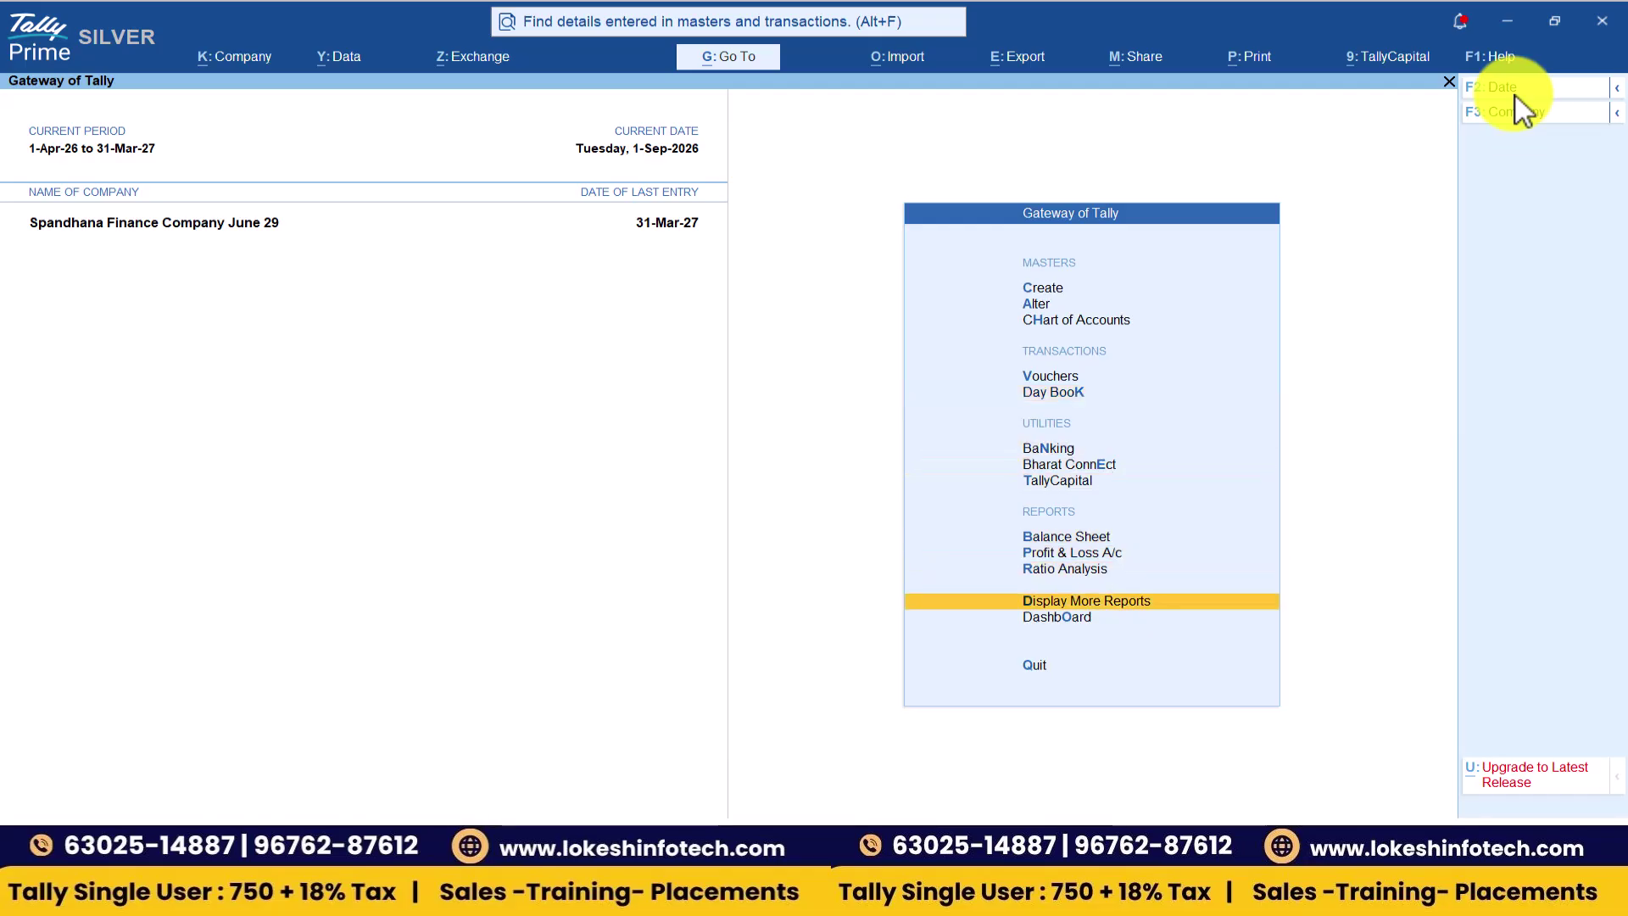
key(Return)
key(Down)
key(Down)
key(Down)
key(Down)
key(Down)
key(Return)
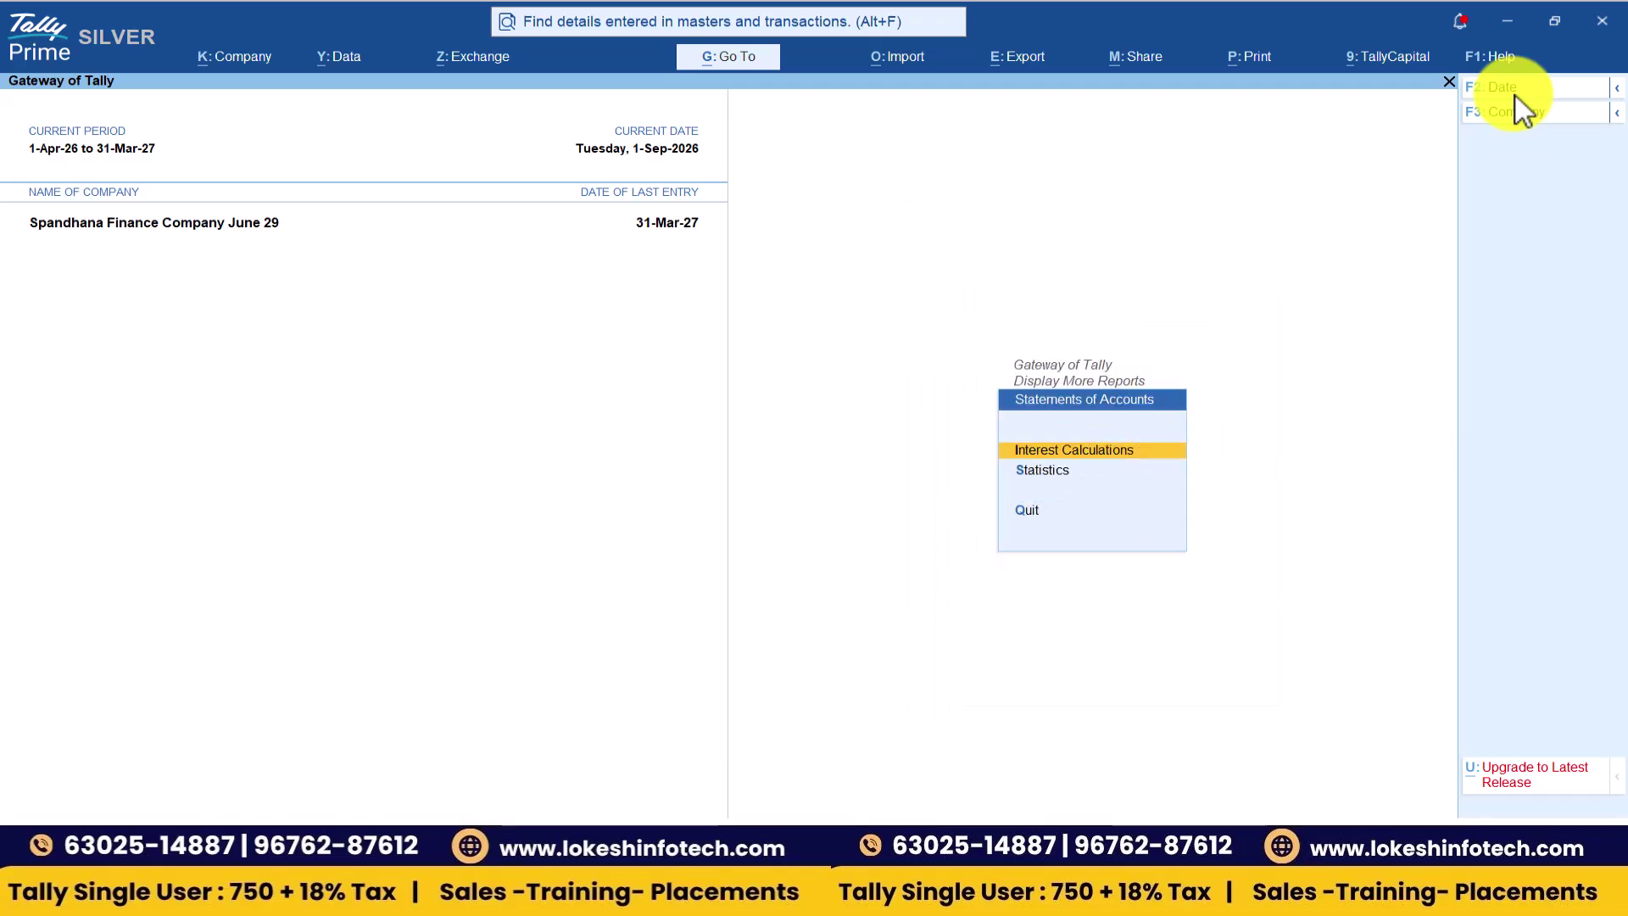
key(Return)
key(Down)
key(r)
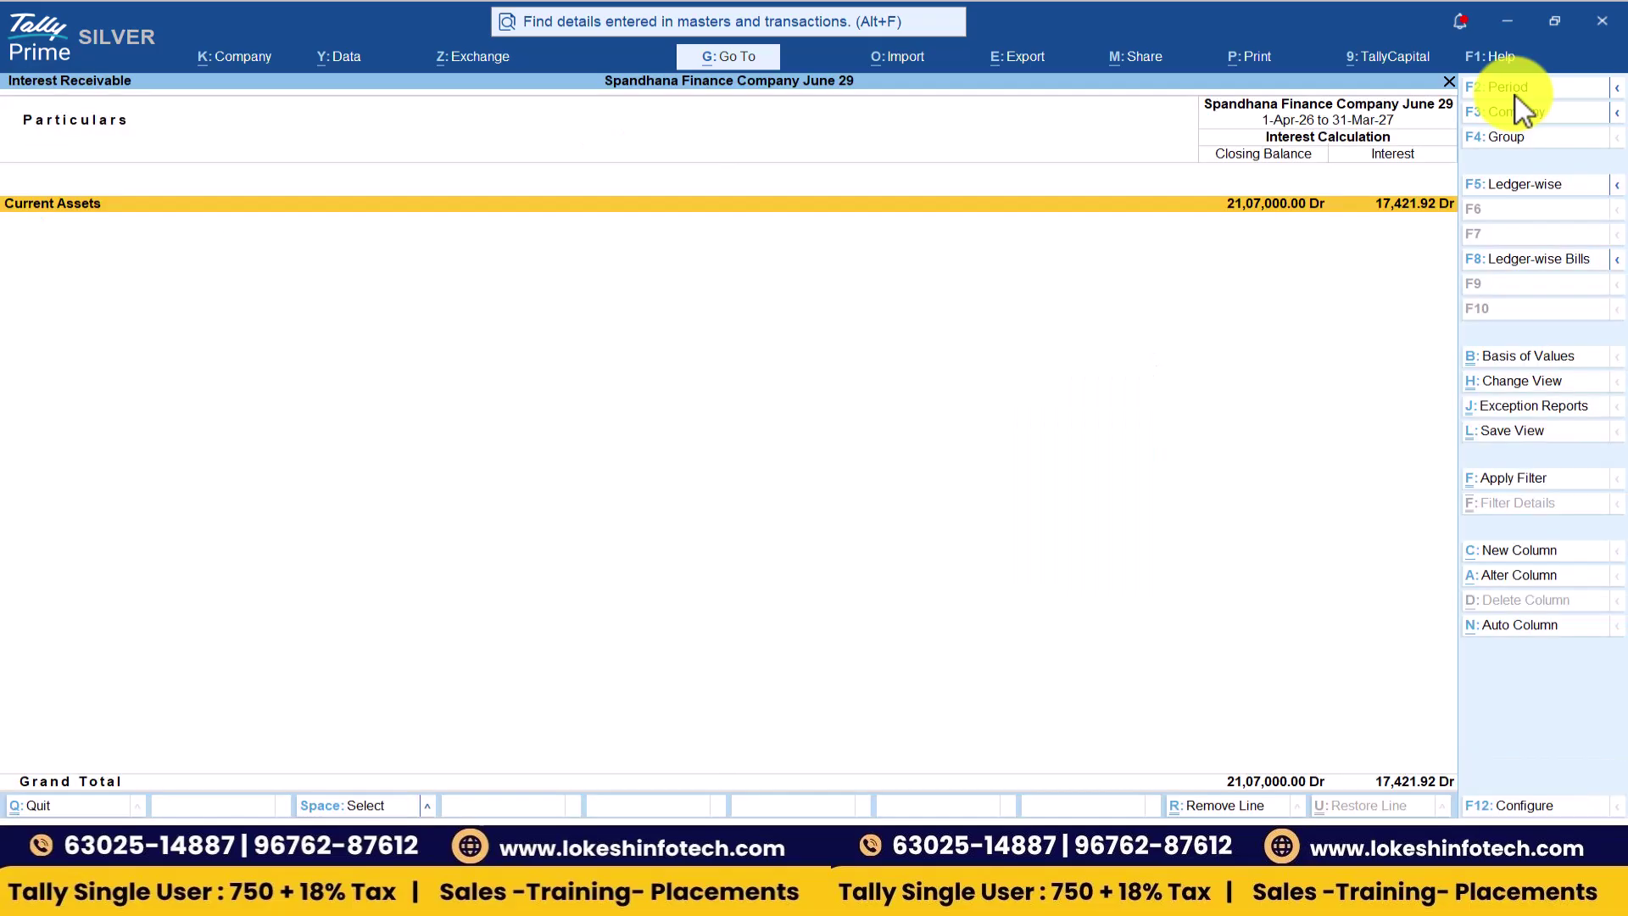
key(Return)
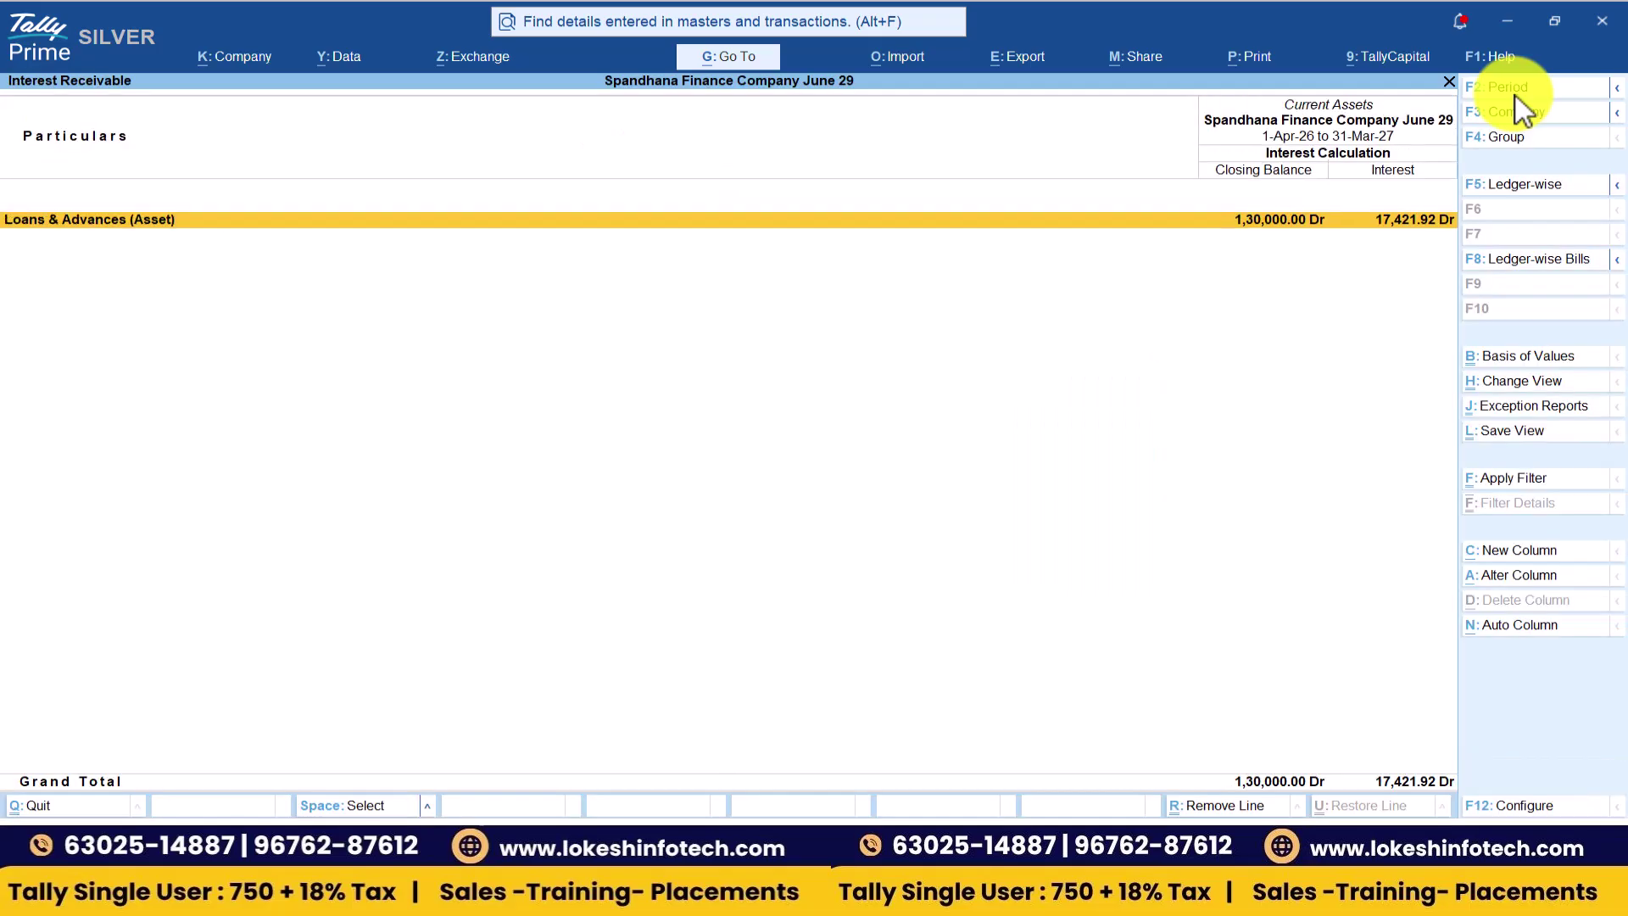
key(Down)
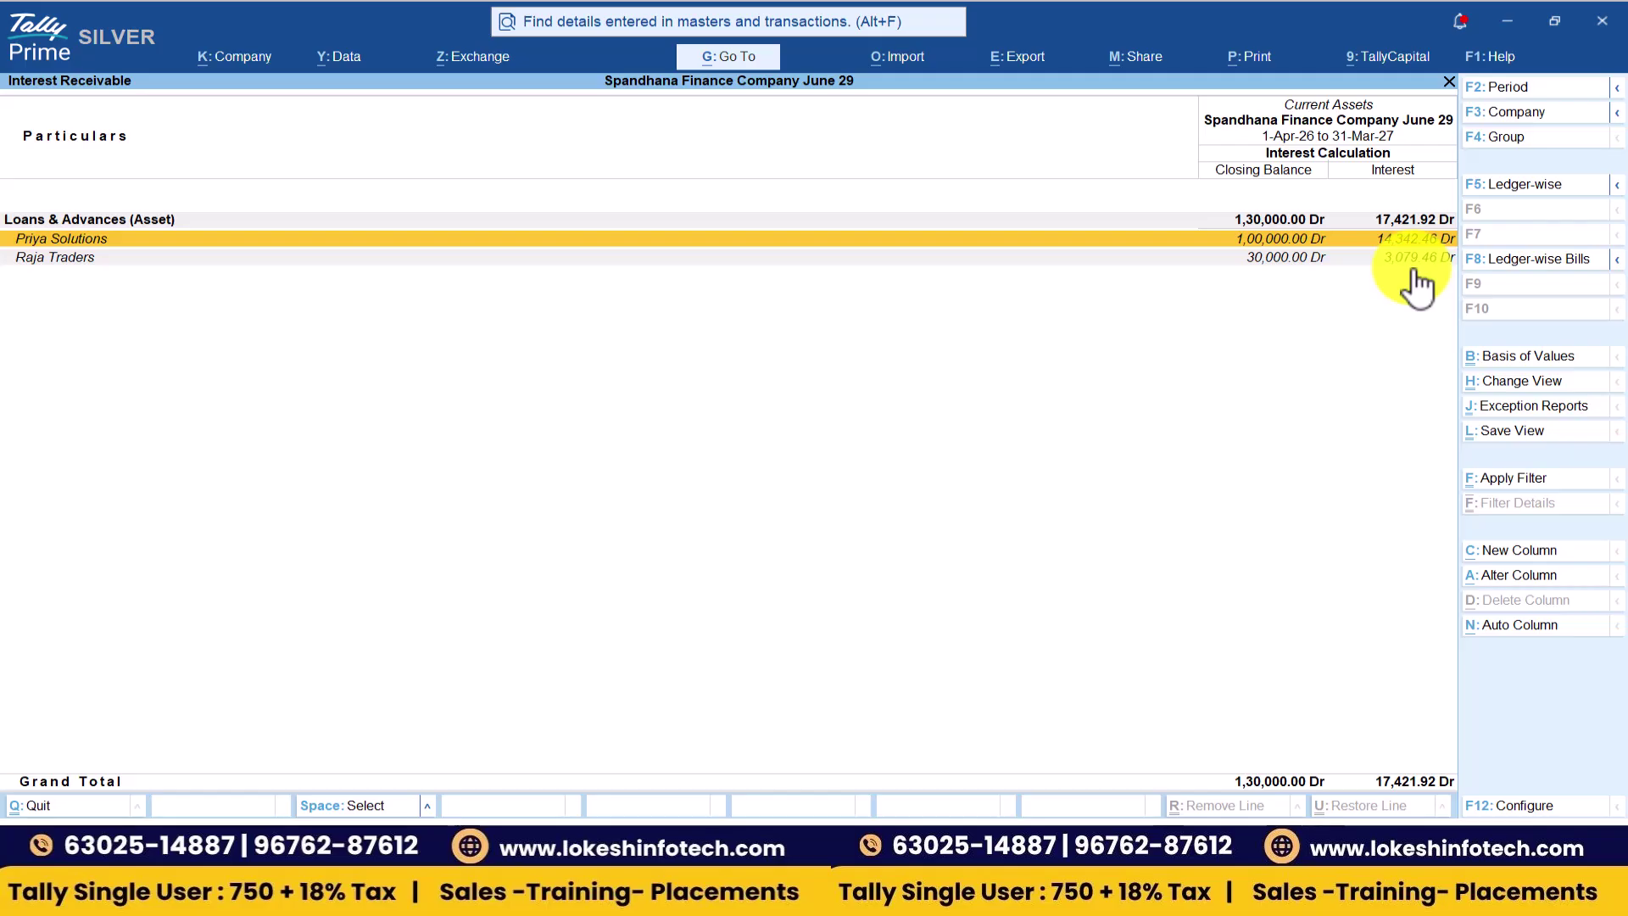
- Close the interest reports and select cell C5 in the TALLY TEST workbook
key(Escape)
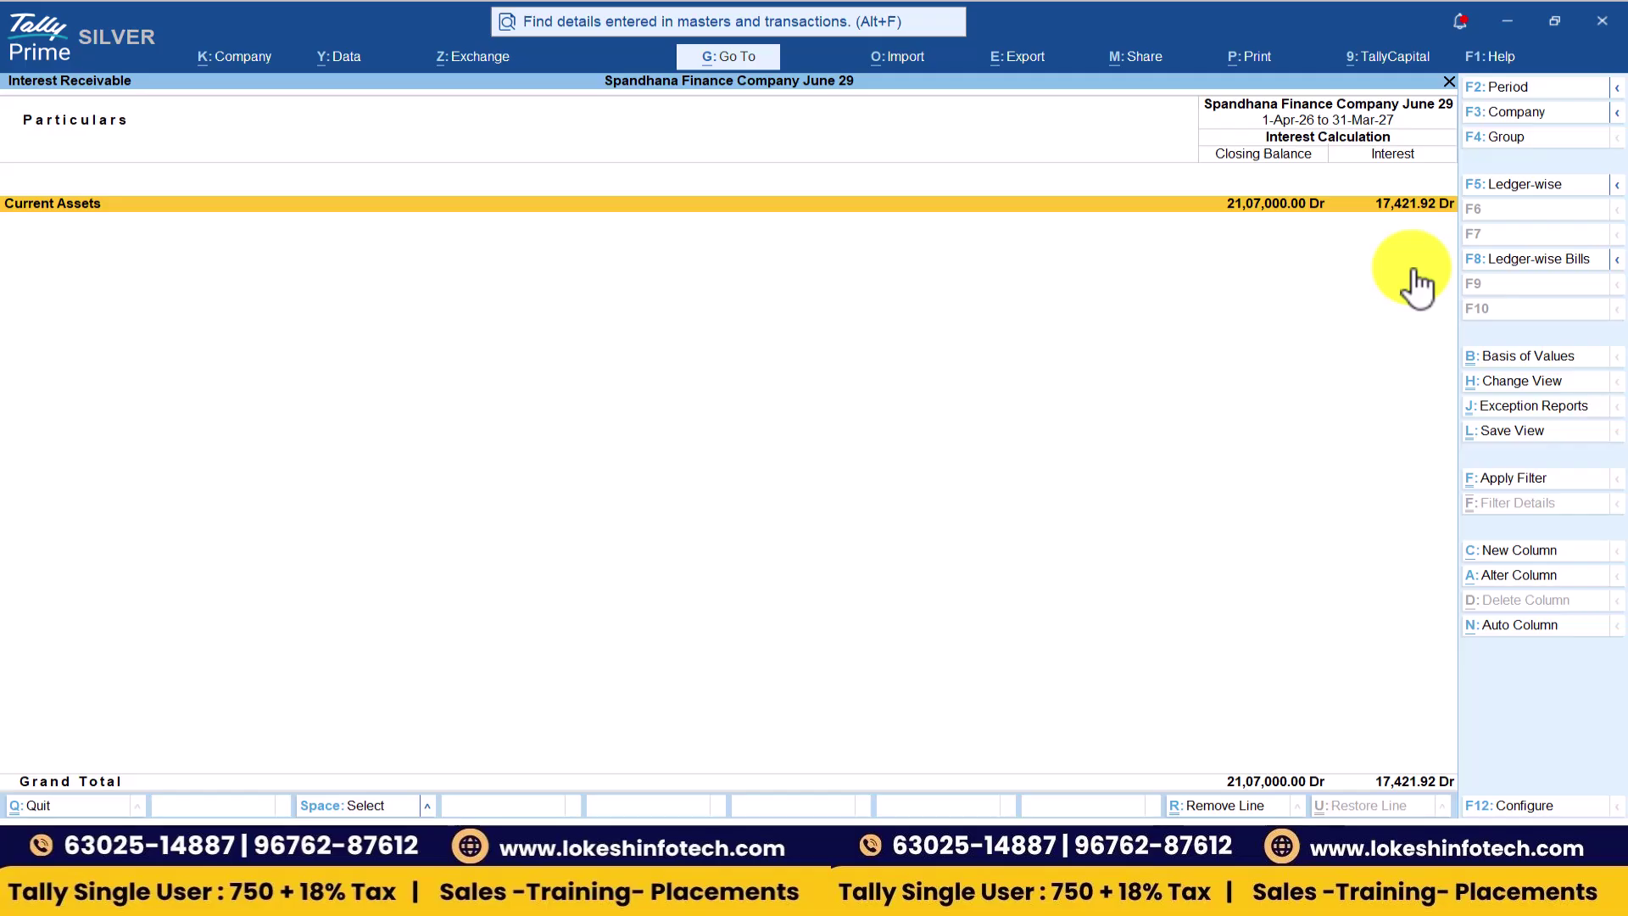
key(Escape)
key(Escape)
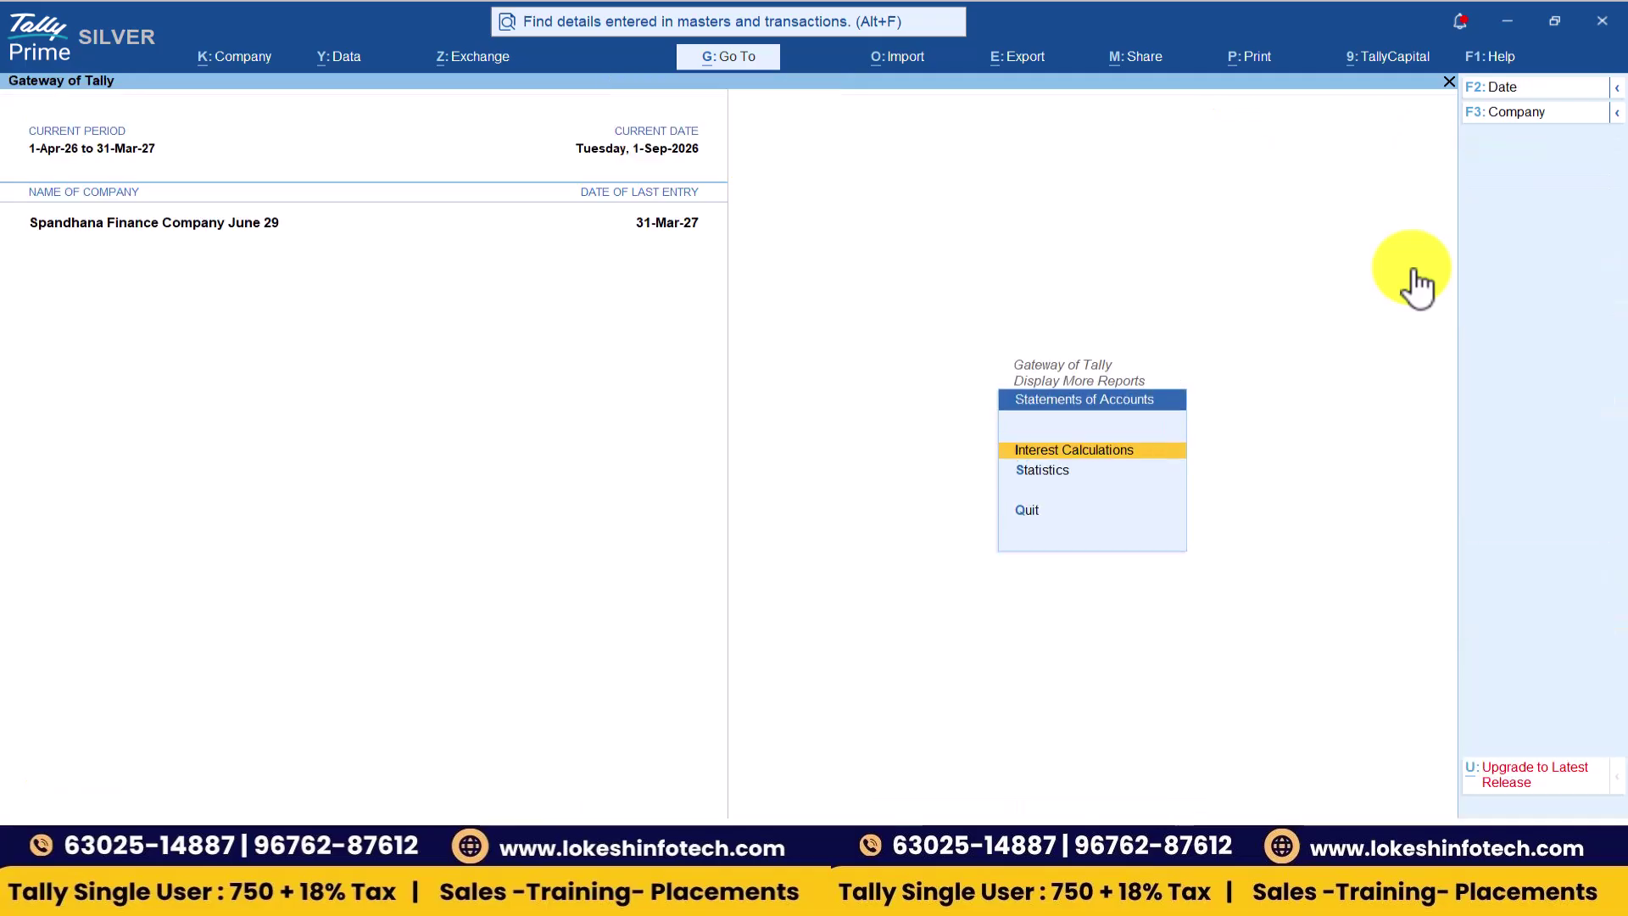
key(Escape)
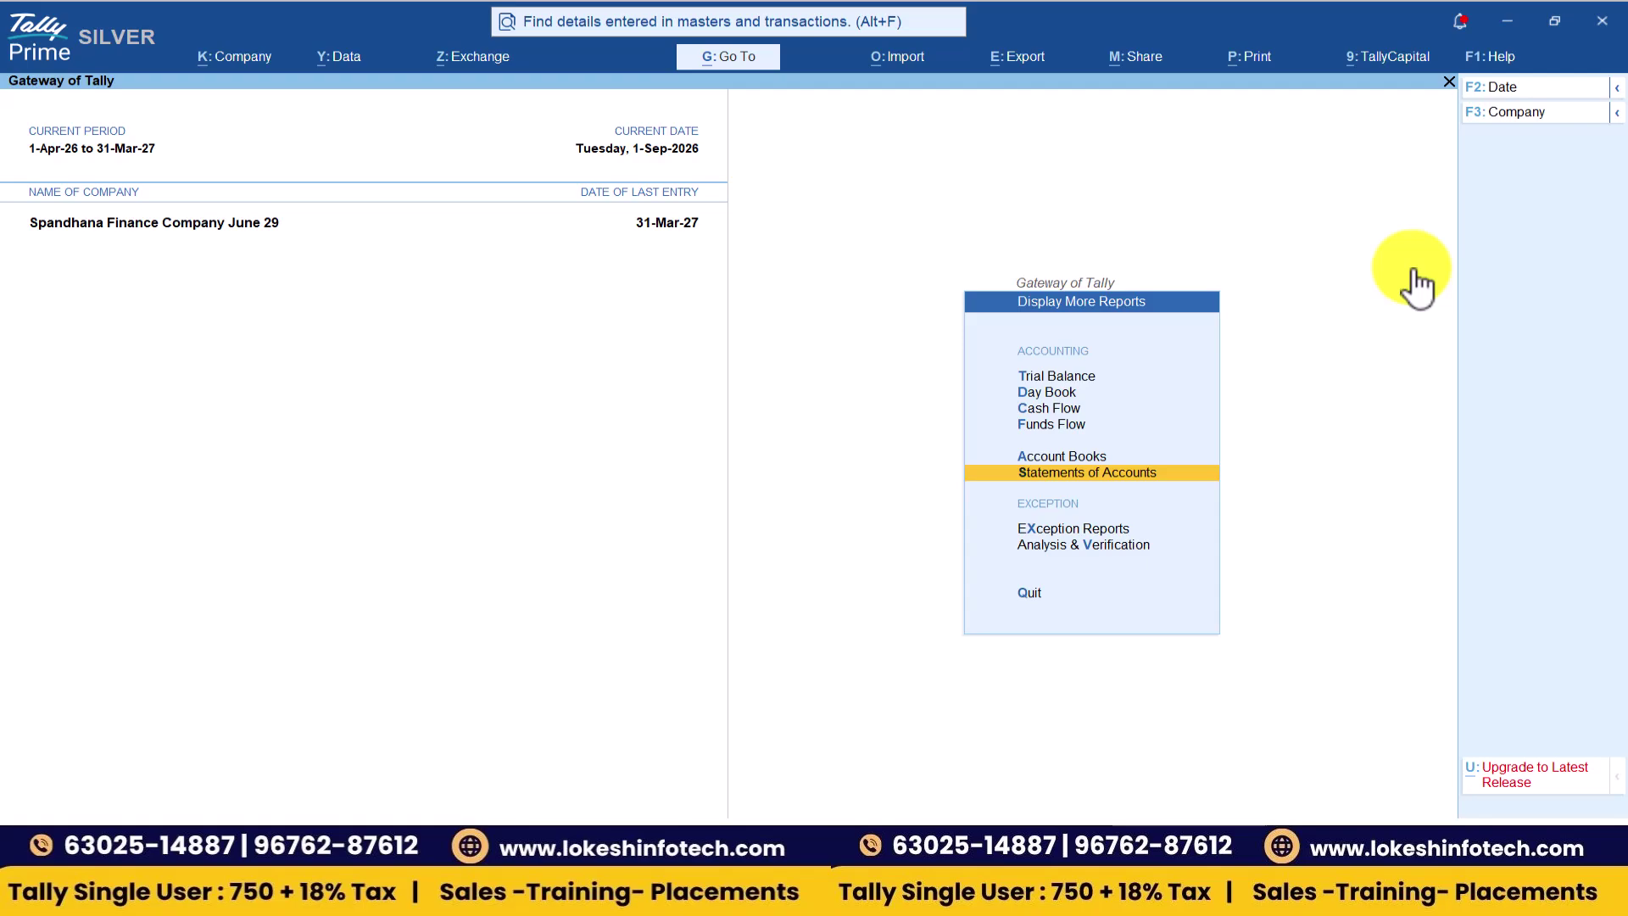
key(alt+Tab)
key(alt+Tab)
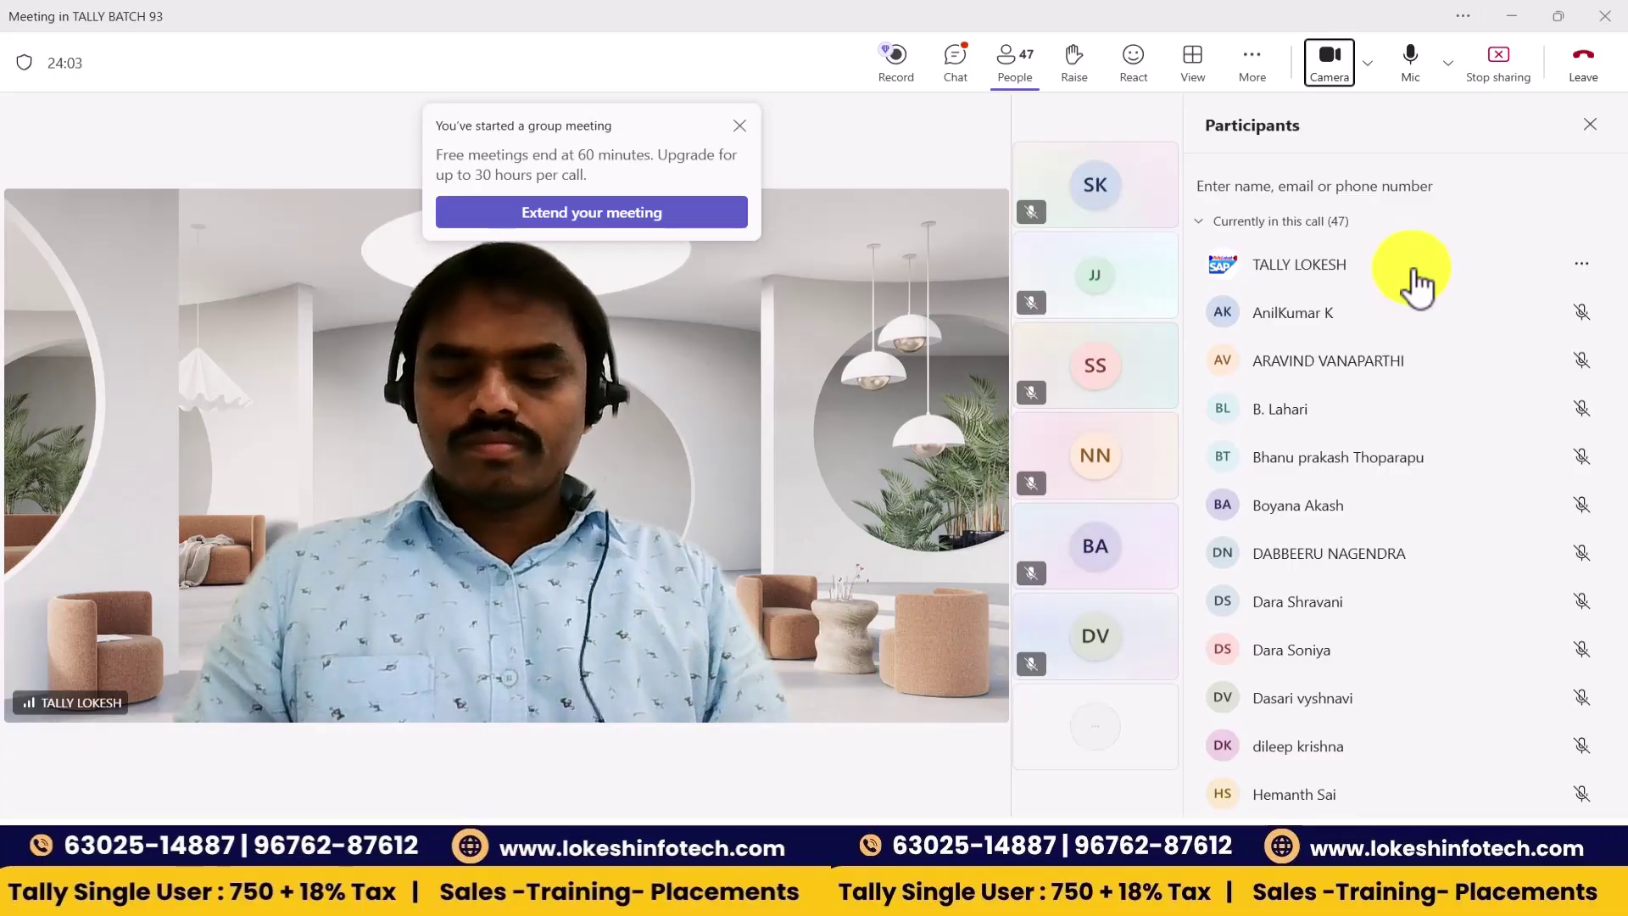
key(alt+Tab)
key(alt+Tab)
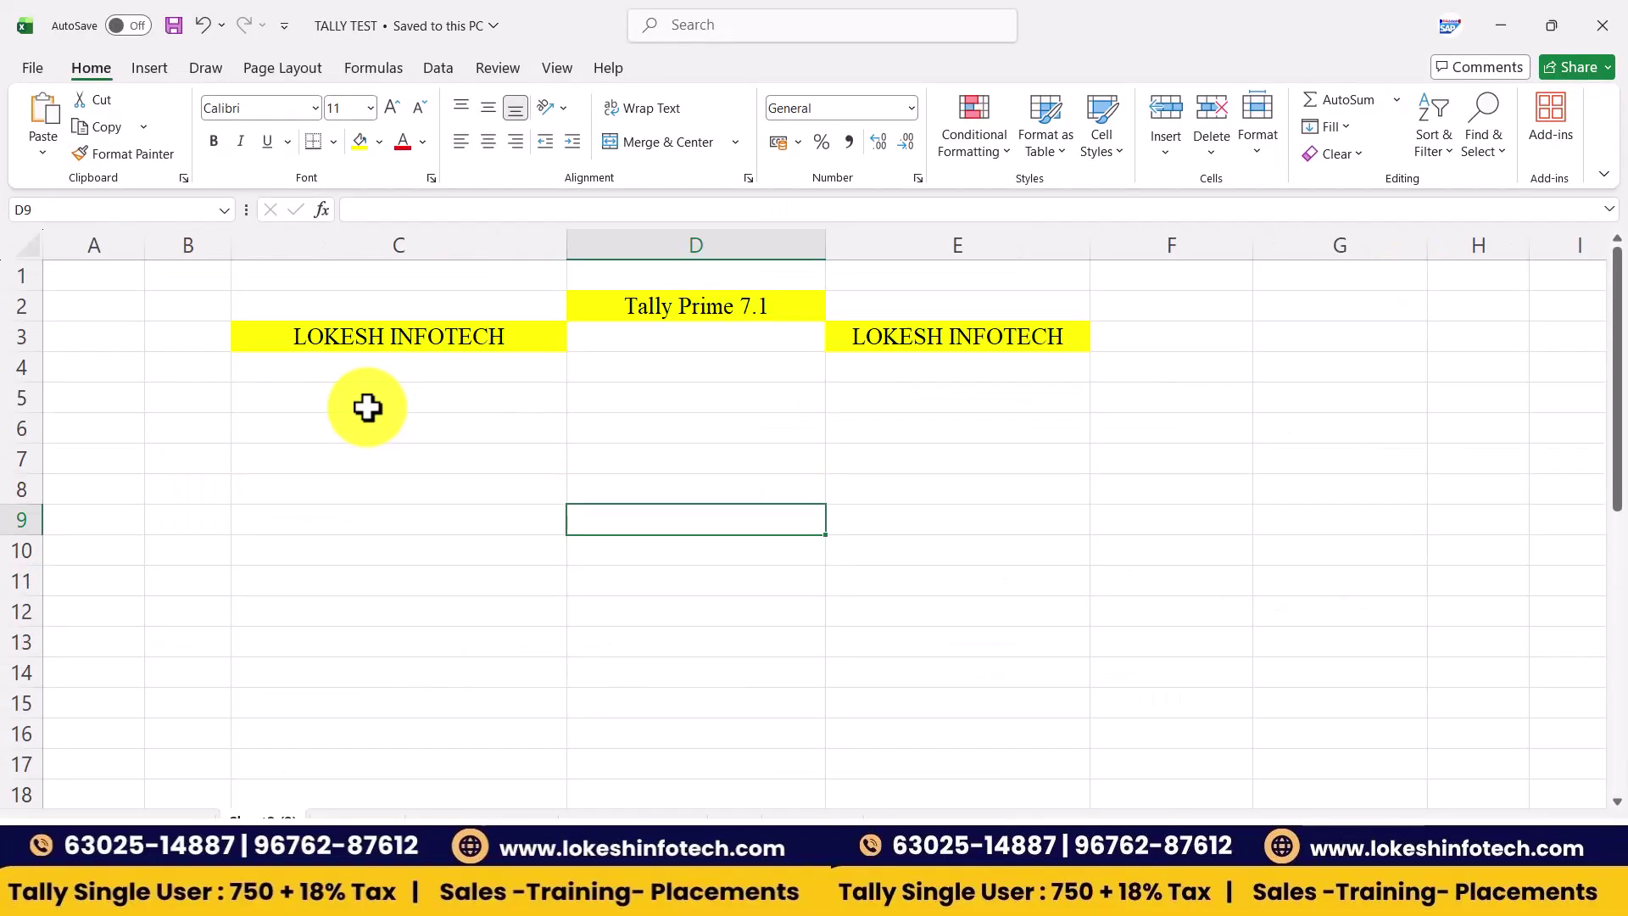
click(367, 407)
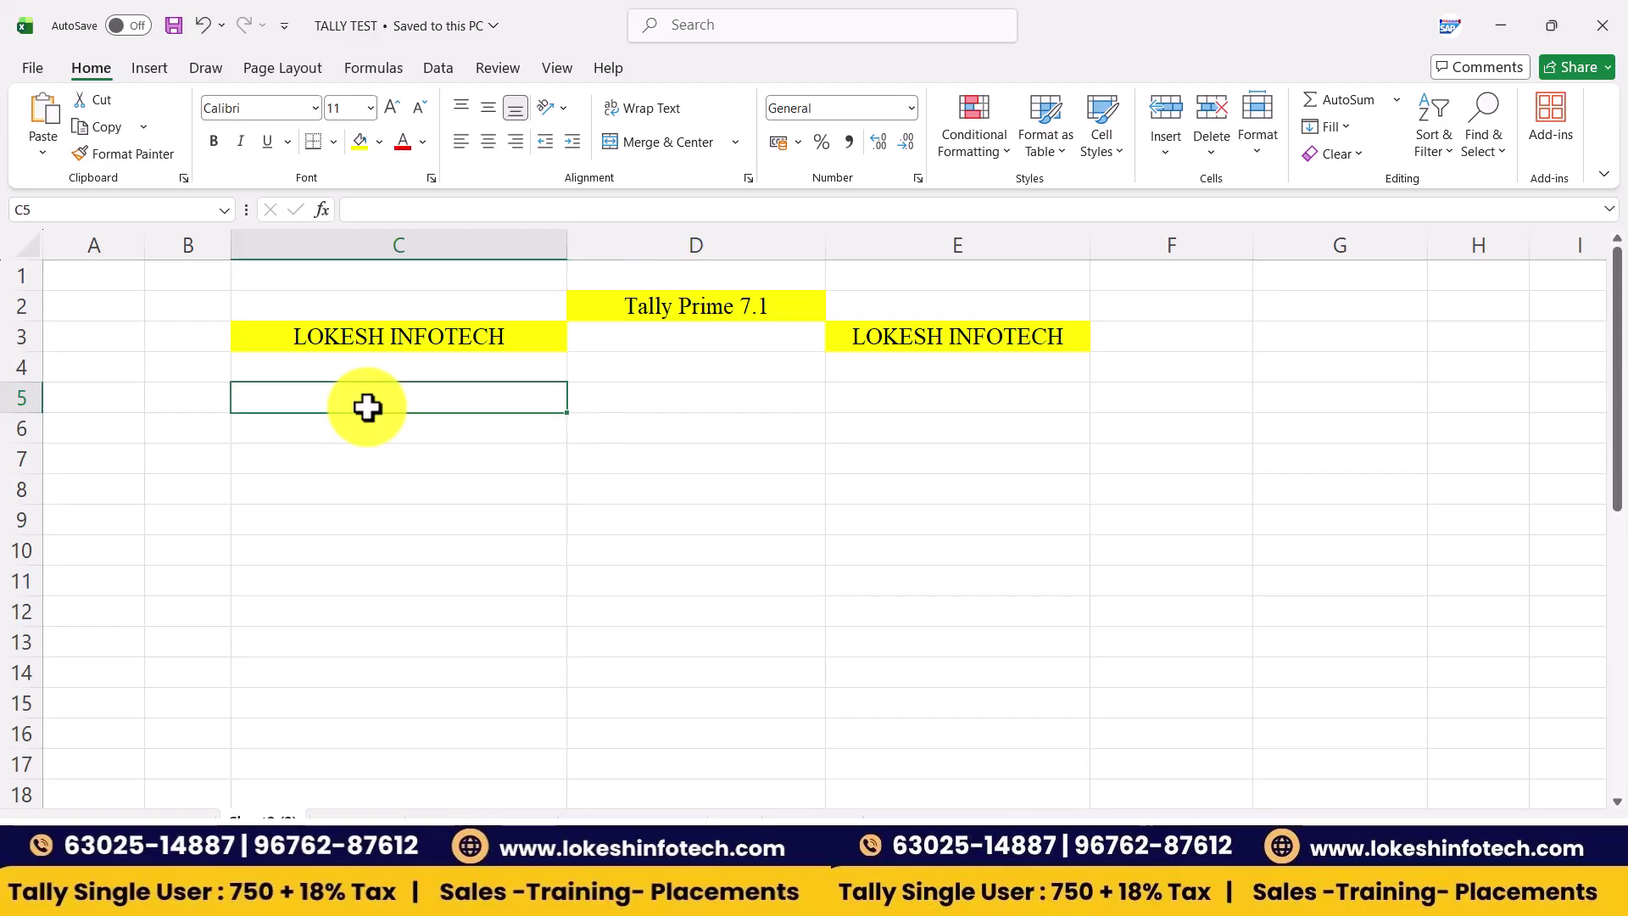
- Enter the headings Technical Points, Types of Passwords and 2 Types
text(Technical Poin)
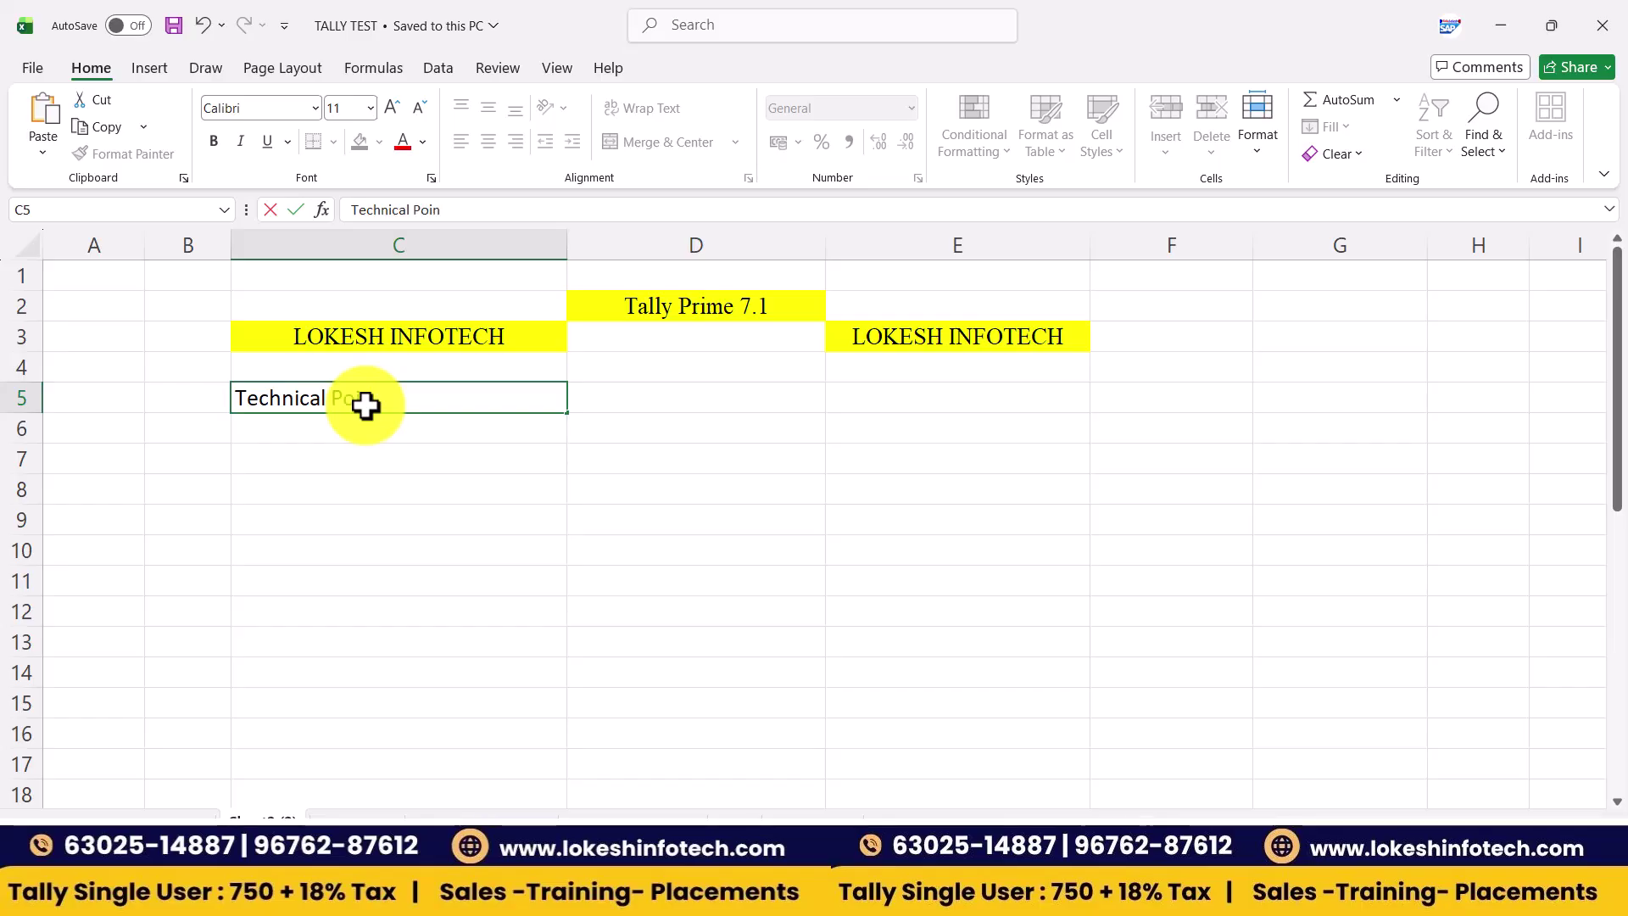
text(ts)
key(Tab)
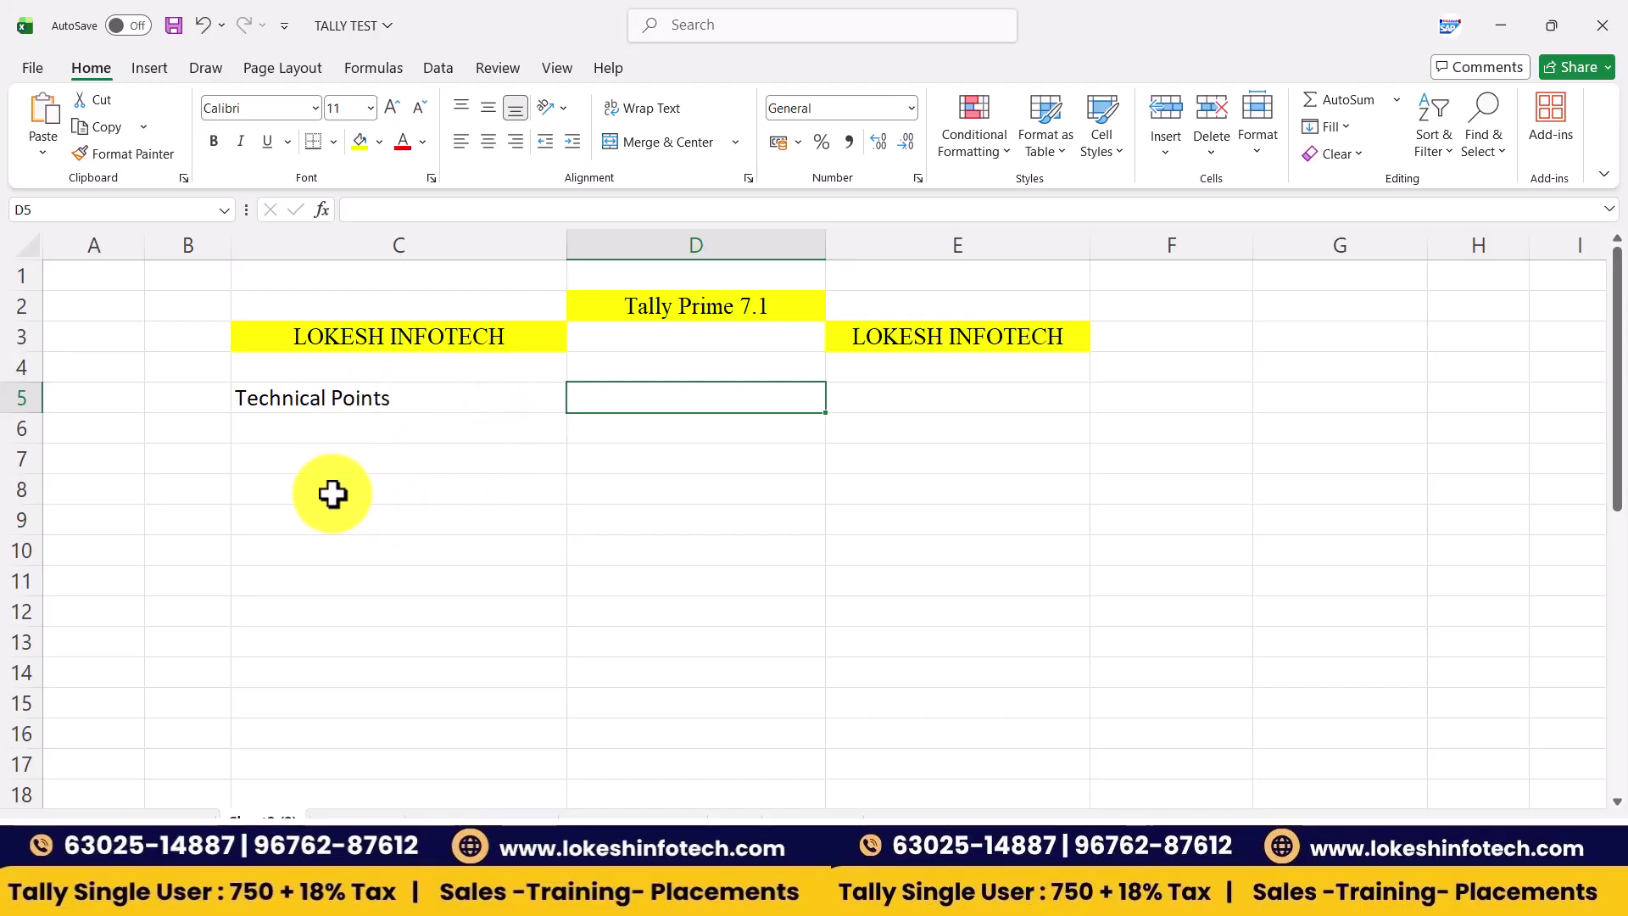
click(202, 463)
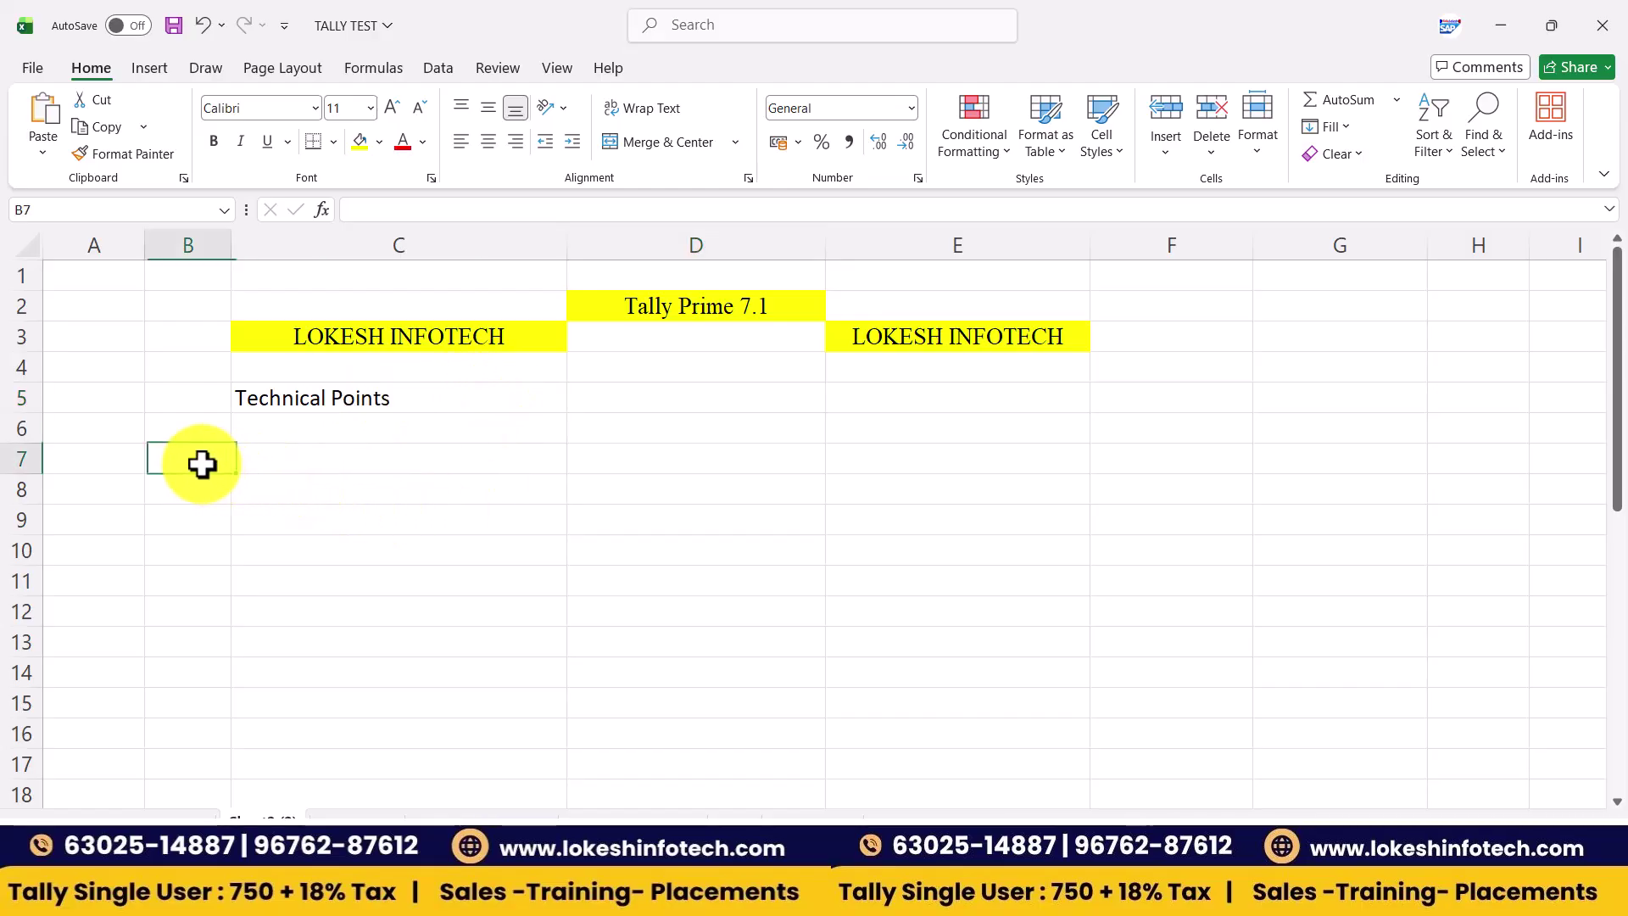
click(614, 398)
text(Types of Passwords)
key(Return)
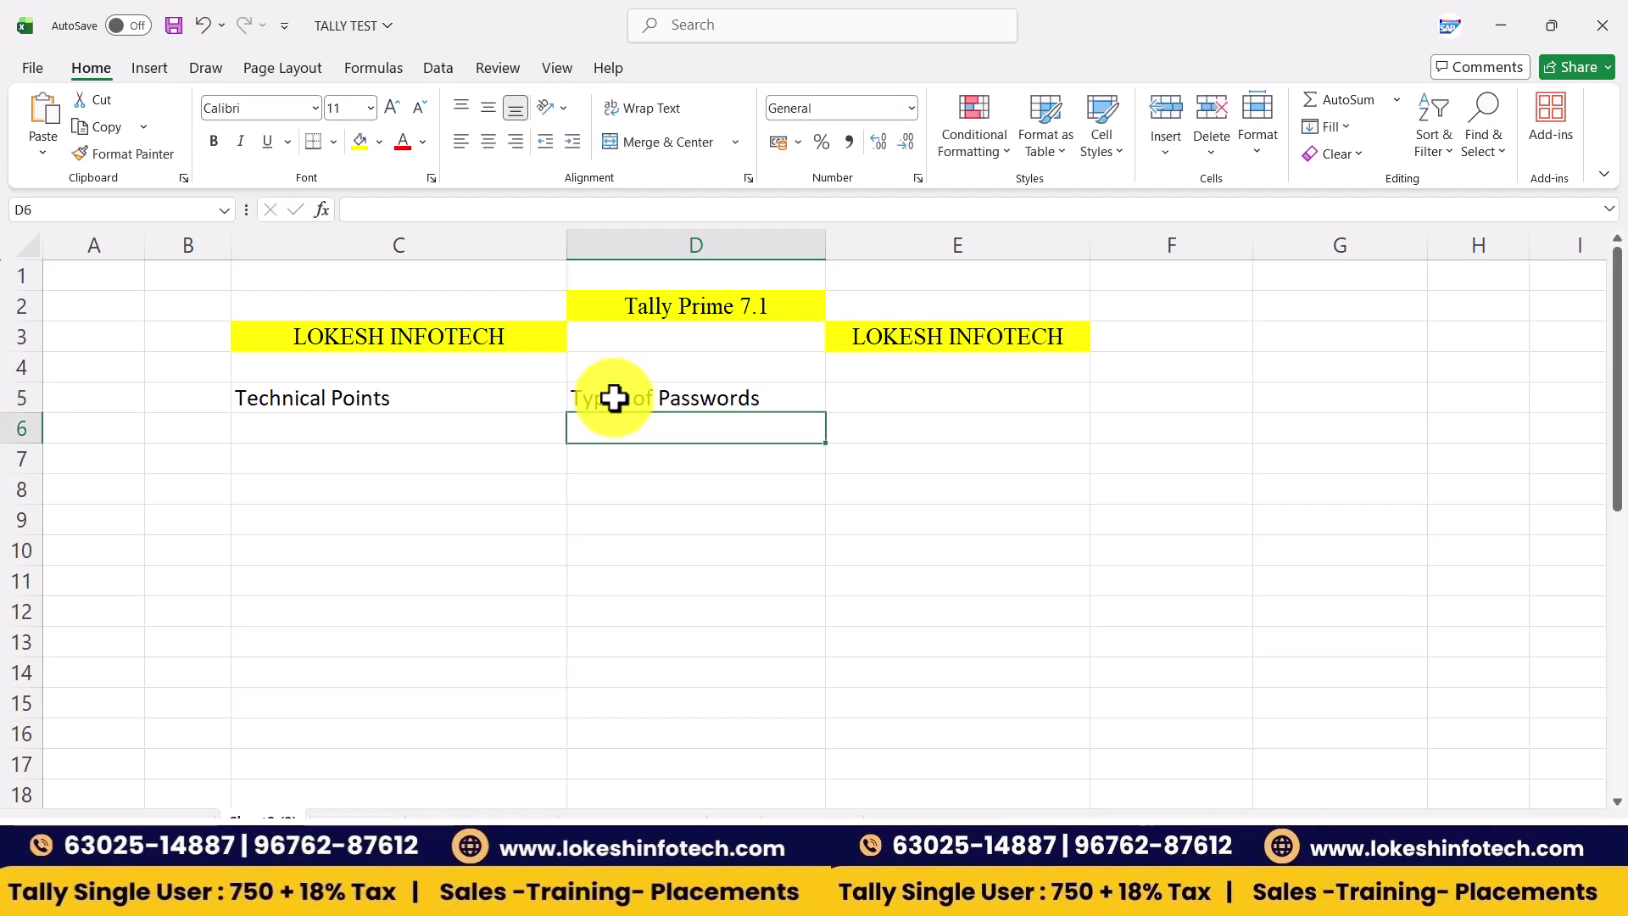
key(Right)
key(Up)
text(2 Types)
key(Return)
- List 1 Tally Vault Password in row 7 and 2 Control User Password in row 11
key(Left)
key(Down)
key(Left)
text(1)
key(Tab)
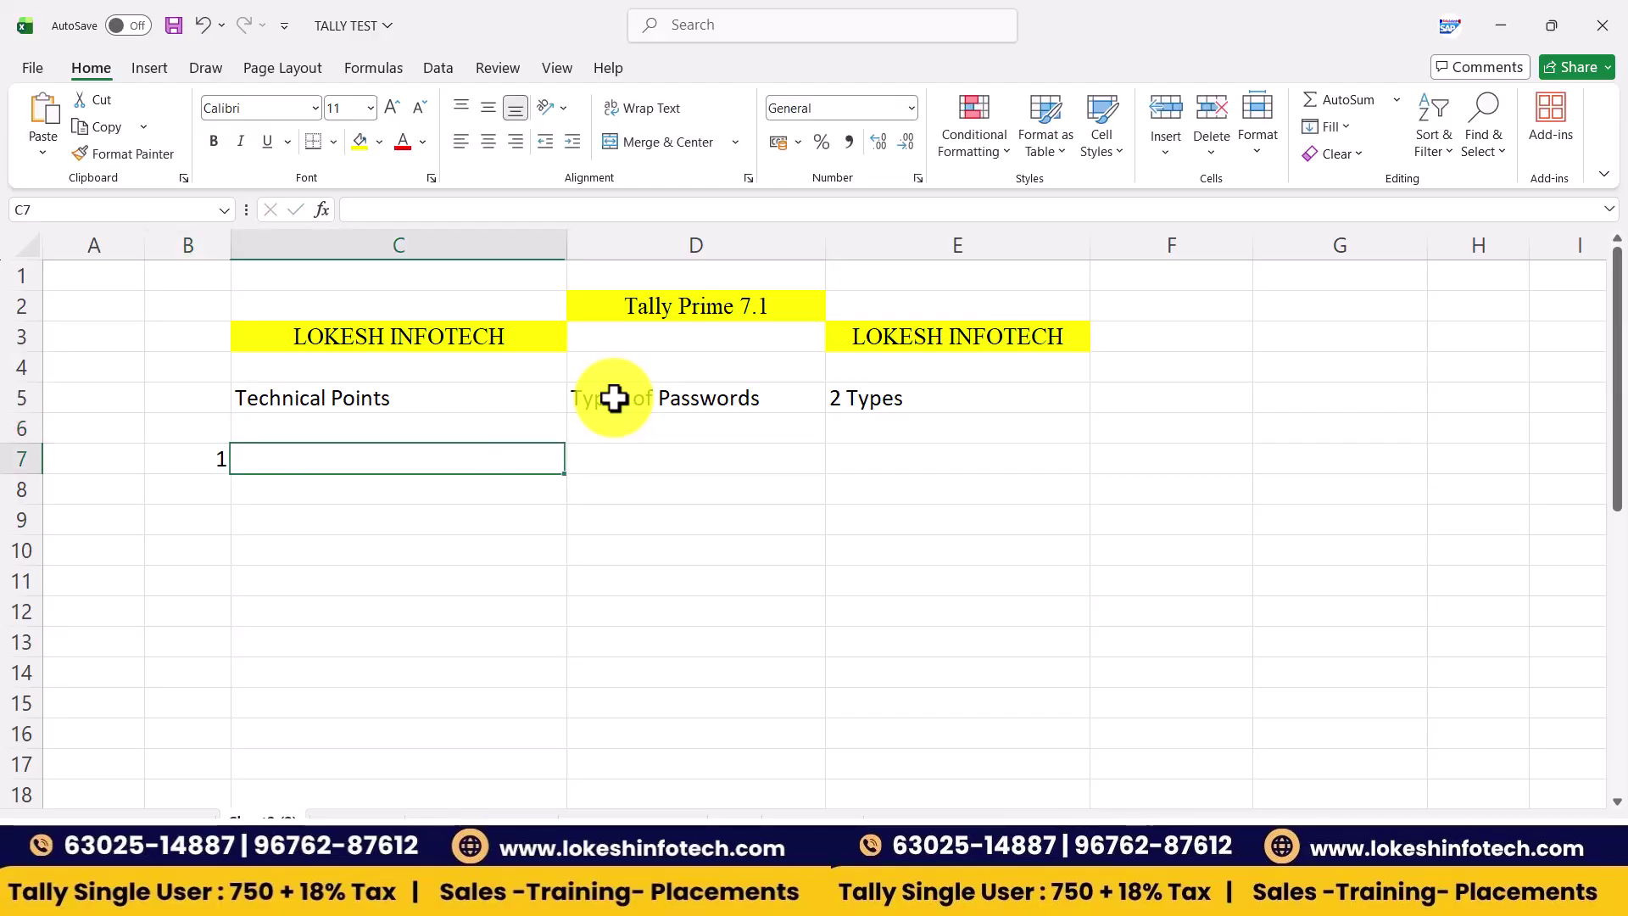
text(Tally V)
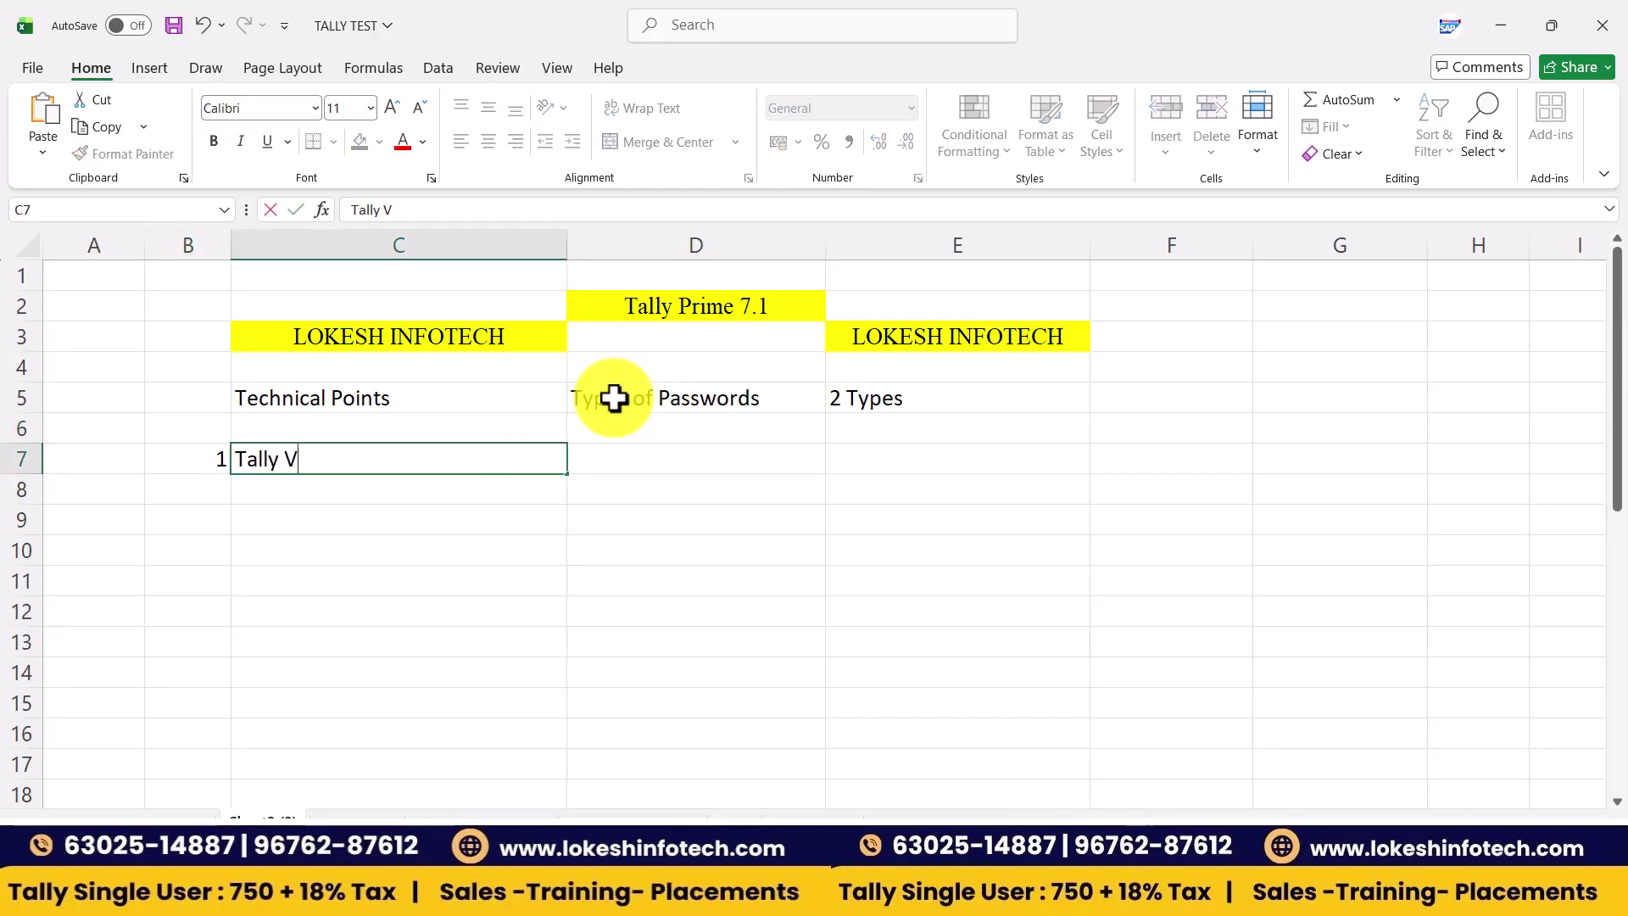
text(ault Pas)
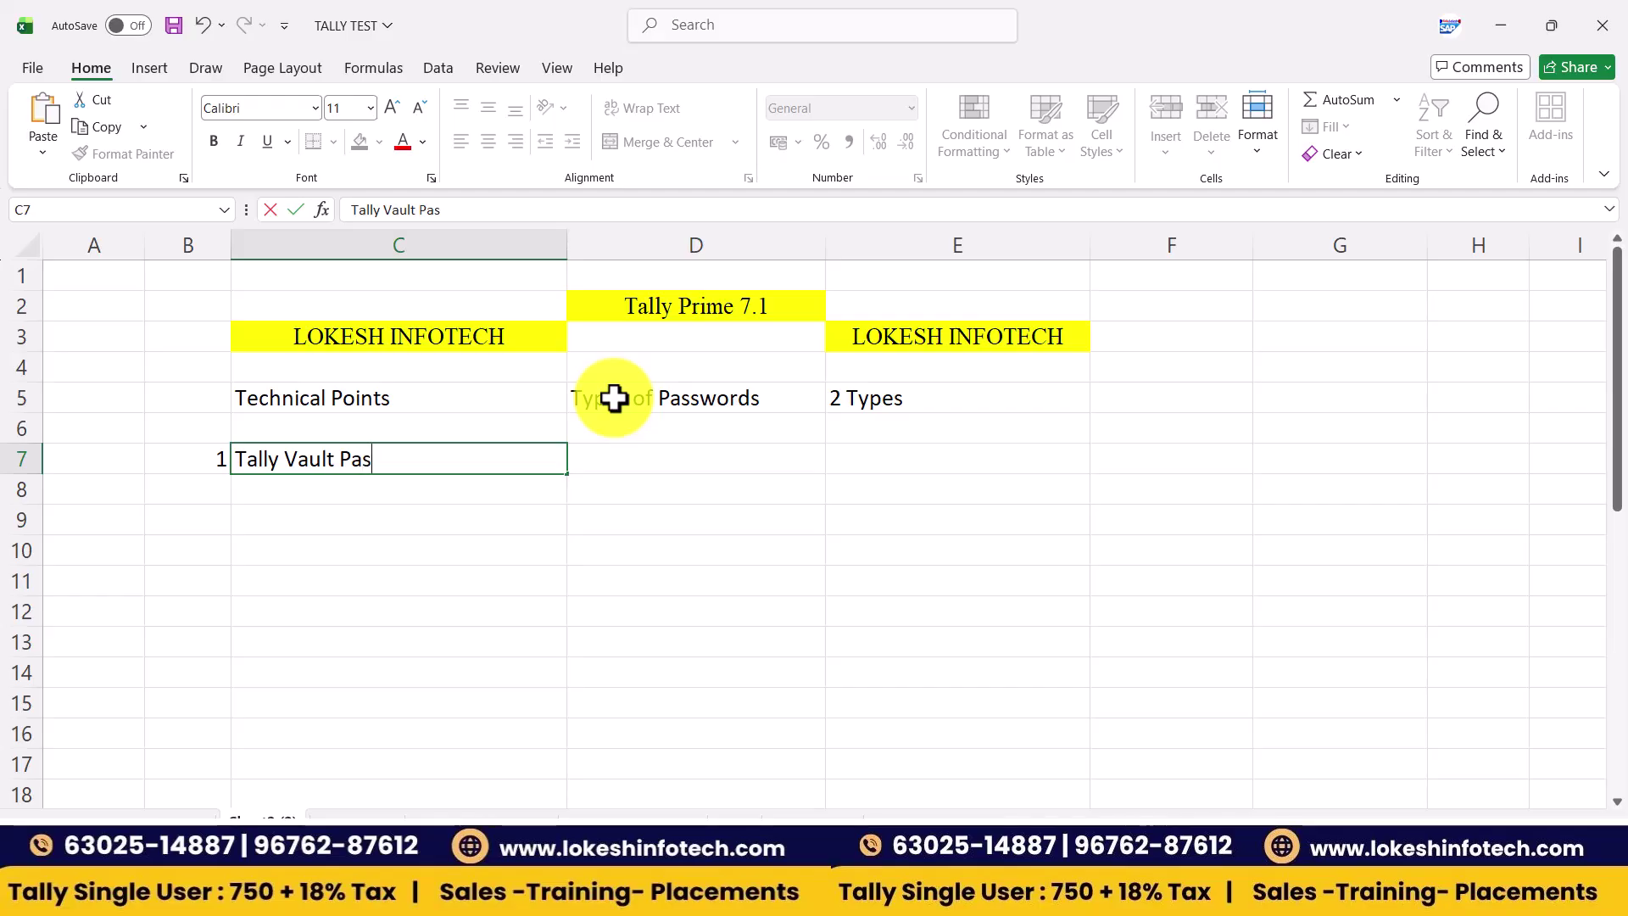
text(sword)
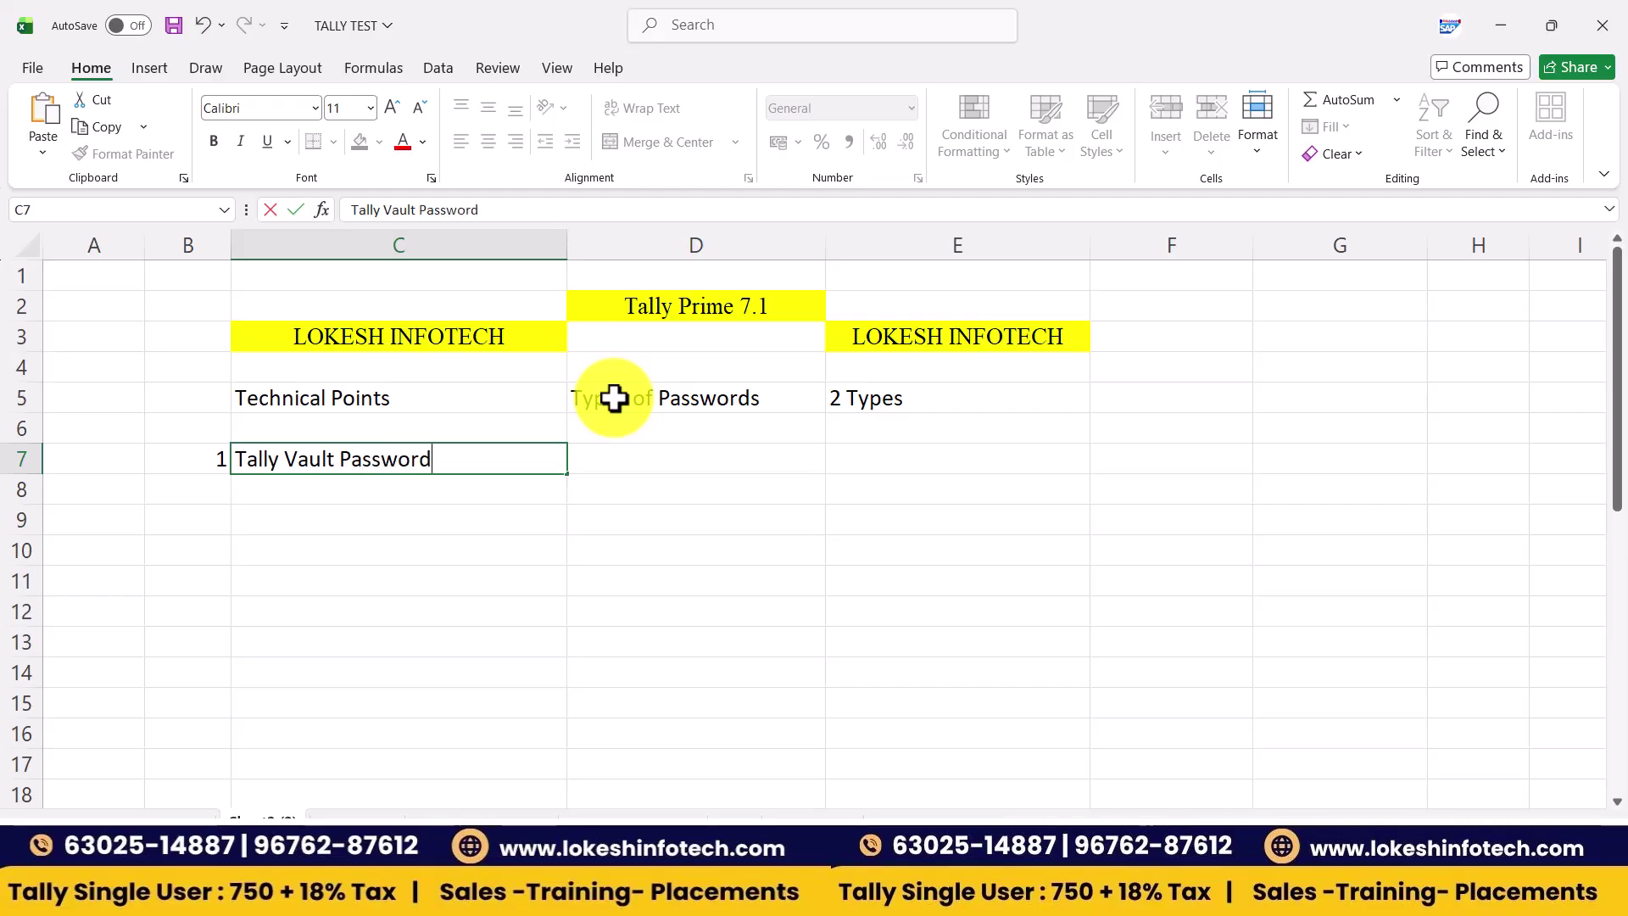
key(Return)
key(Down)
key(Down)
key(Down)
key(Left)
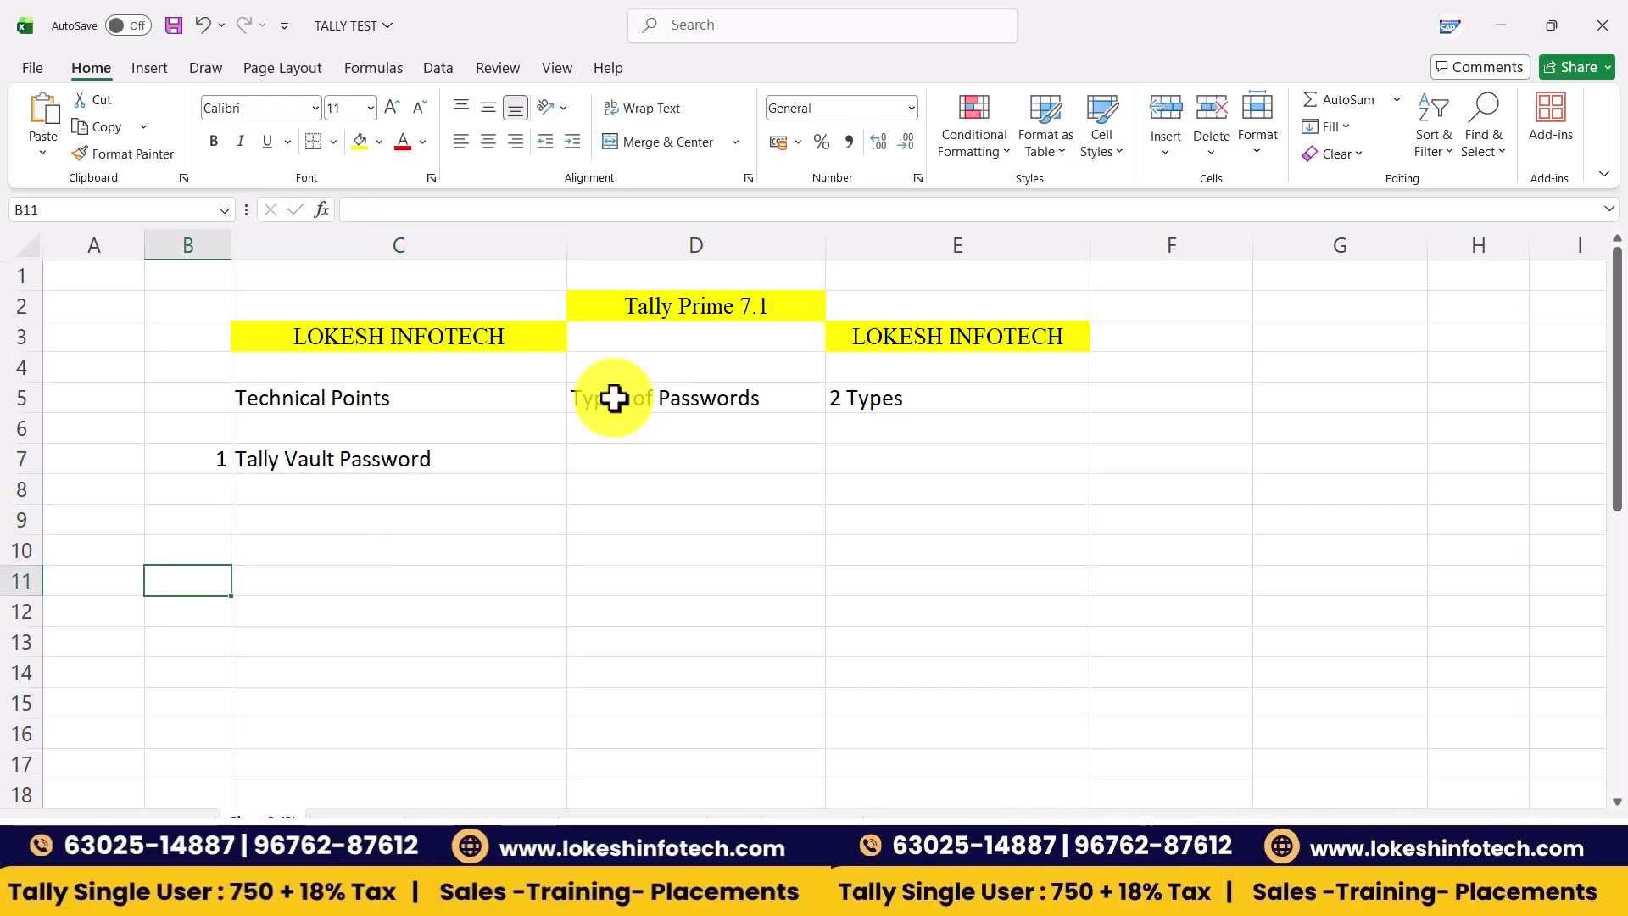
text(2)
key(Tab)
text(Contr)
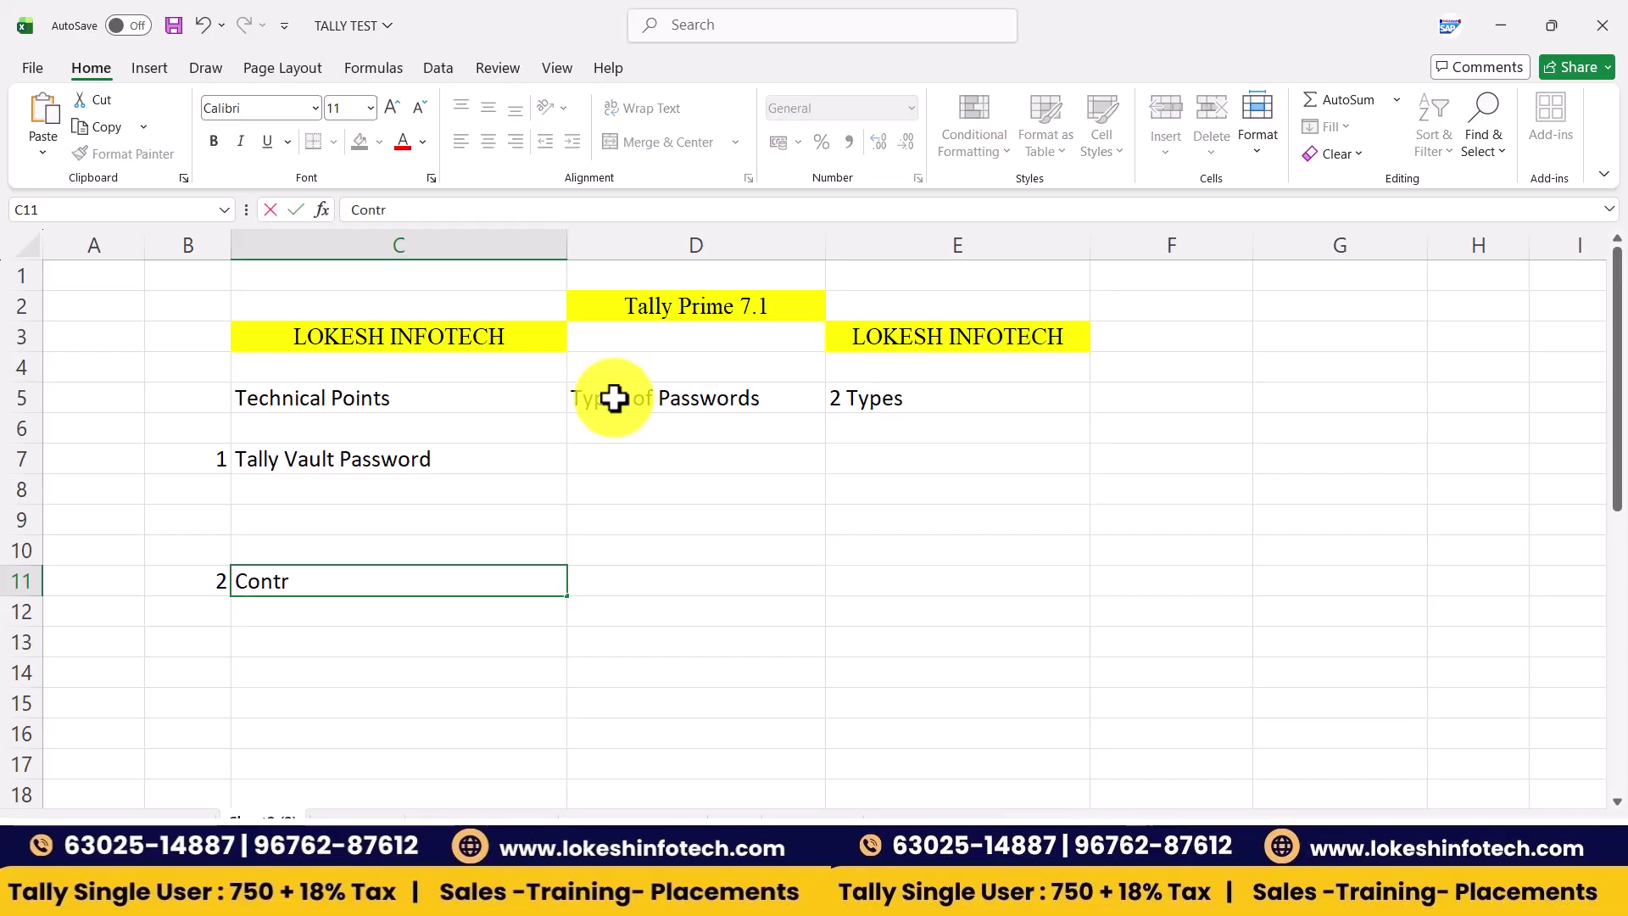
text(ol User Password)
key(Tab)
- Add the headings Business and Accounts in F5 and G5
key(Up)
key(Up)
key(Up)
key(Up)
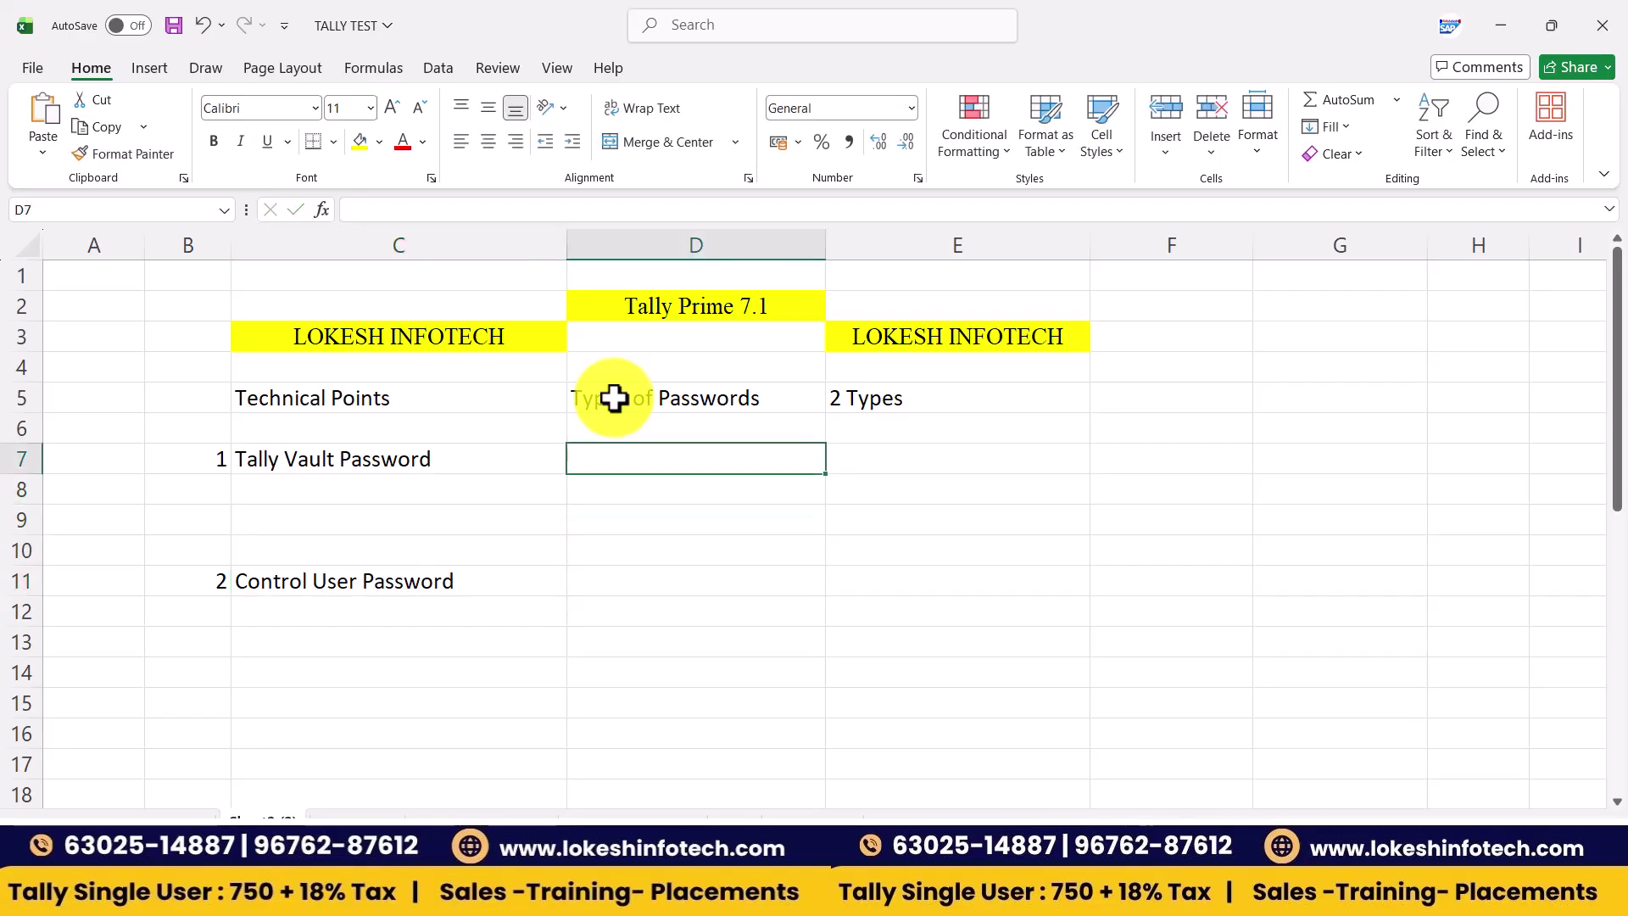
click(1129, 390)
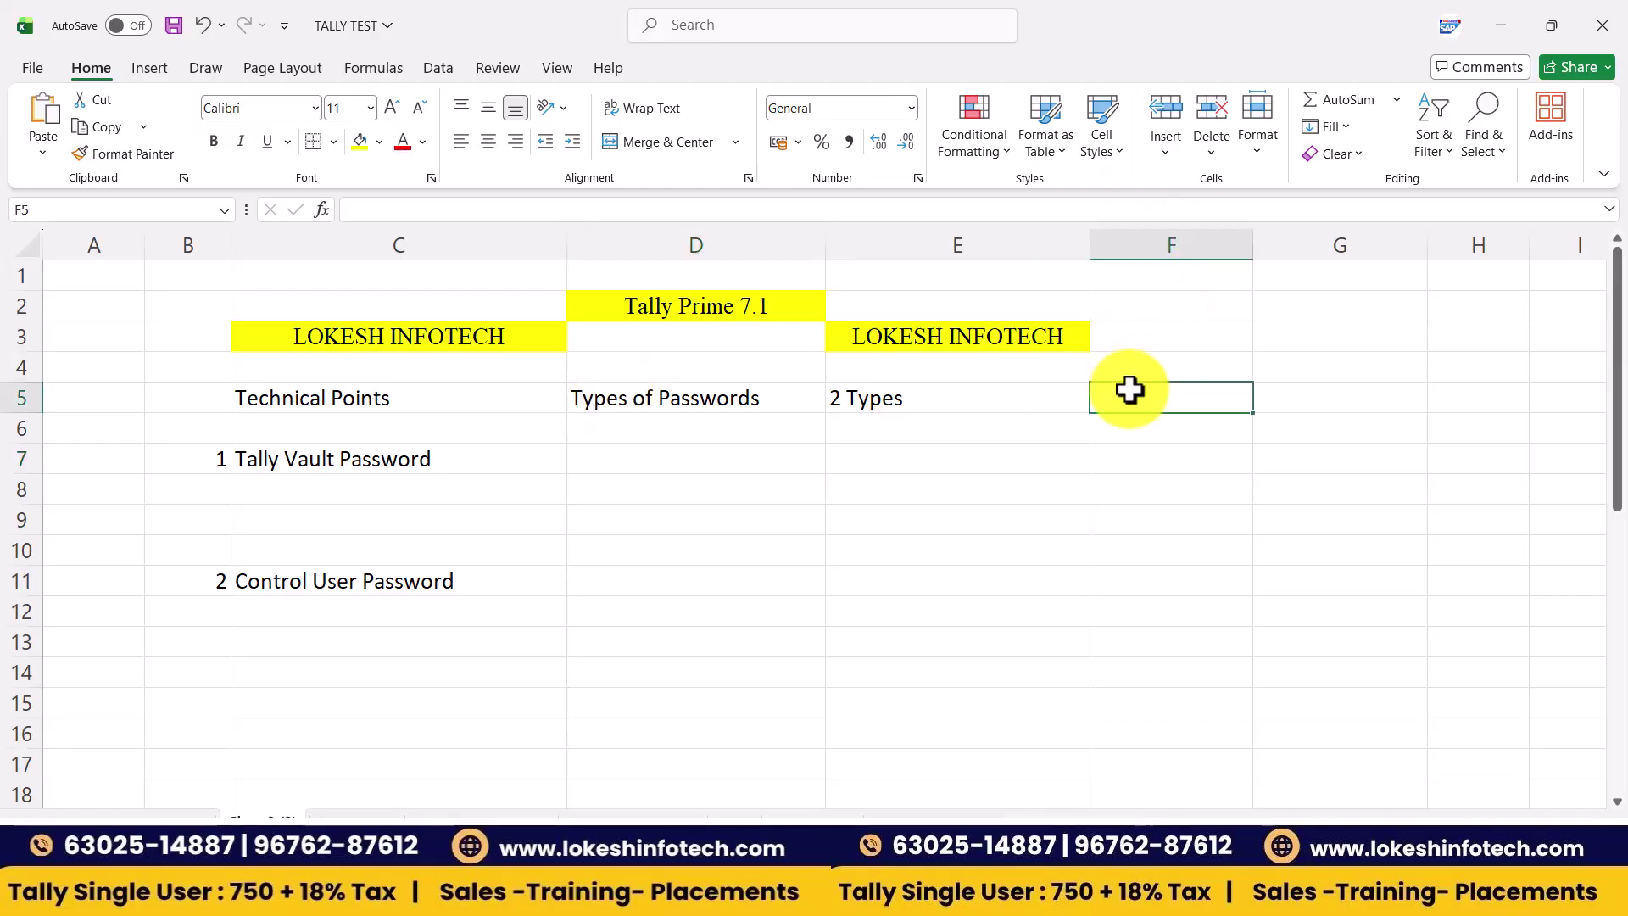
text(Business)
key(Tab)
text(A)
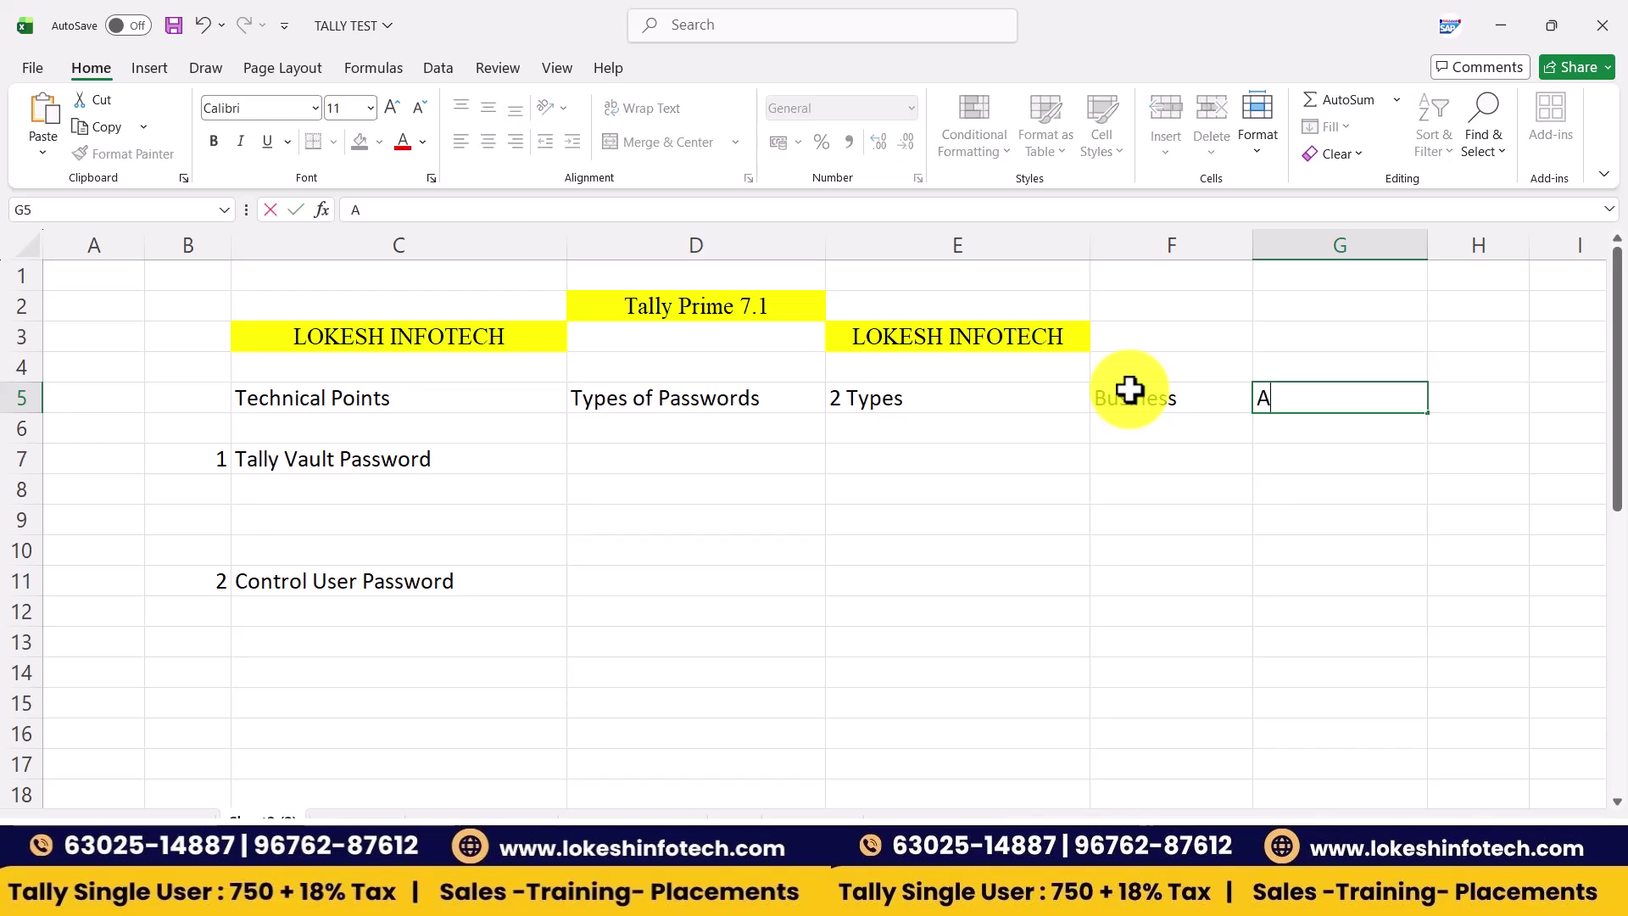
text(ccounts)
key(Return)
key(Left)
key(Left)
key(Left)
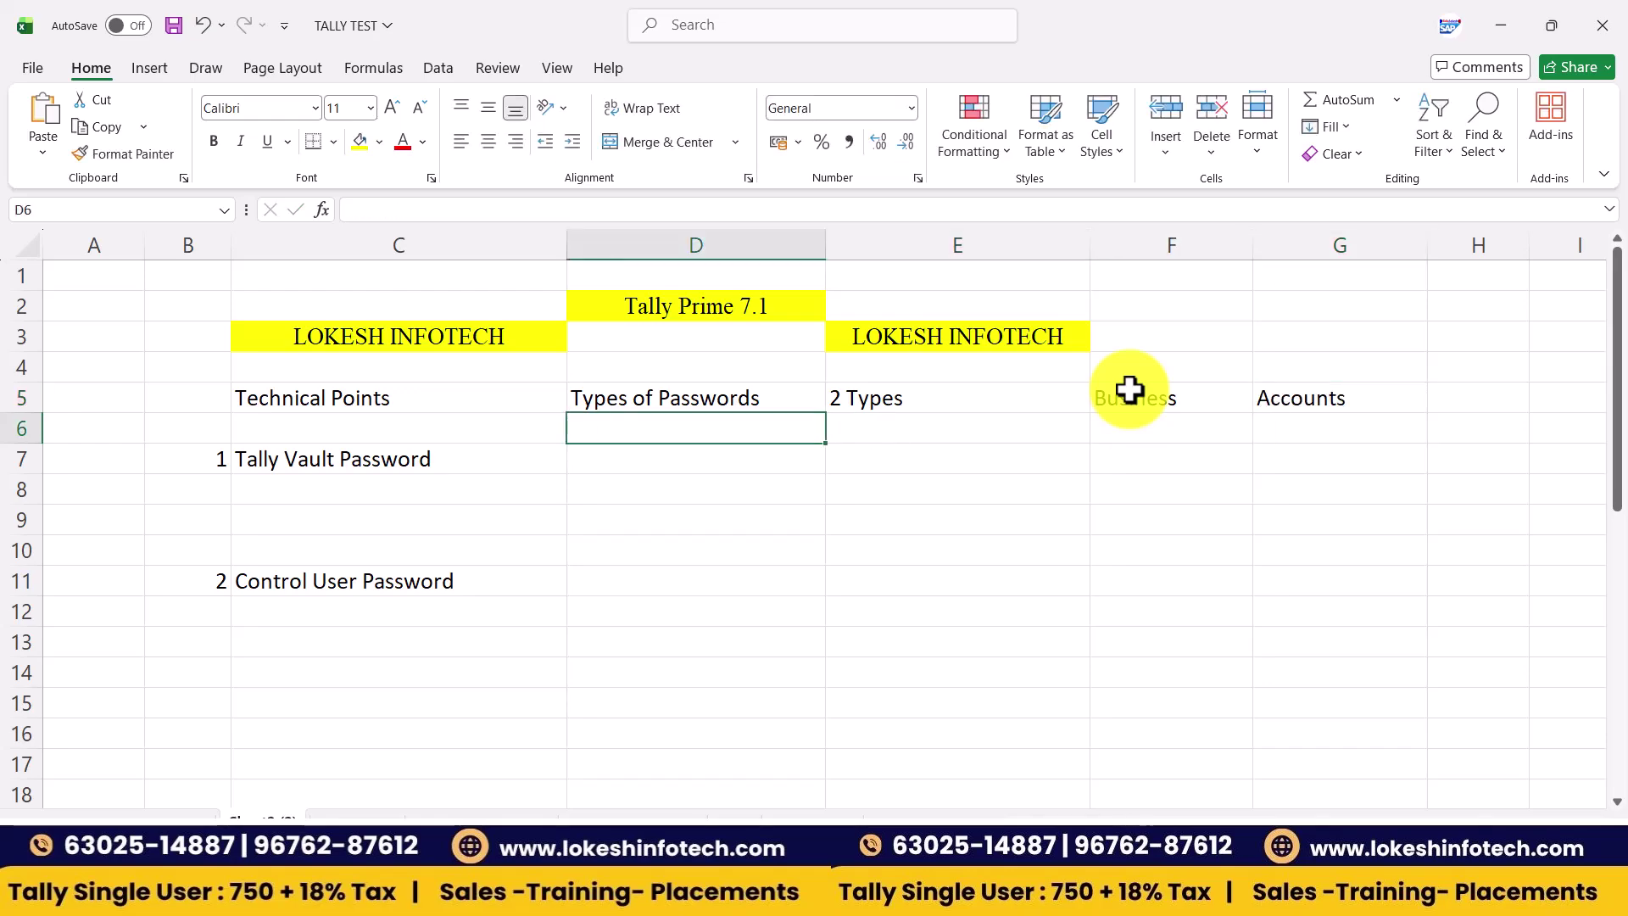
key(Down)
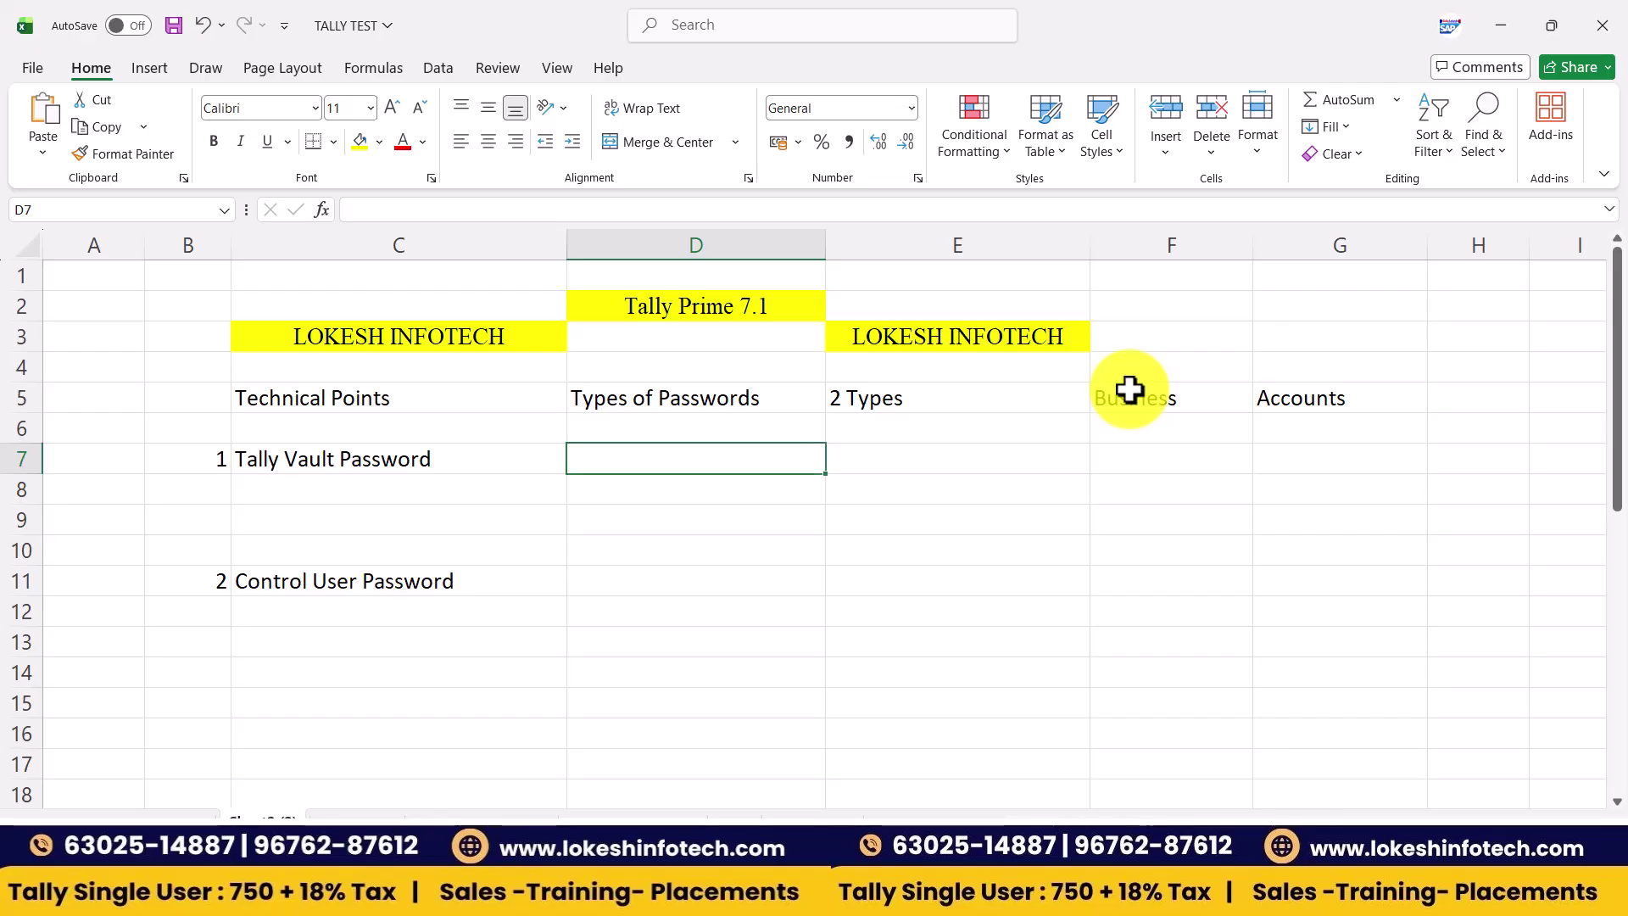
- Fill row 7 with Lohit IT solutions, a centred masked password, and 1000101
text(S)
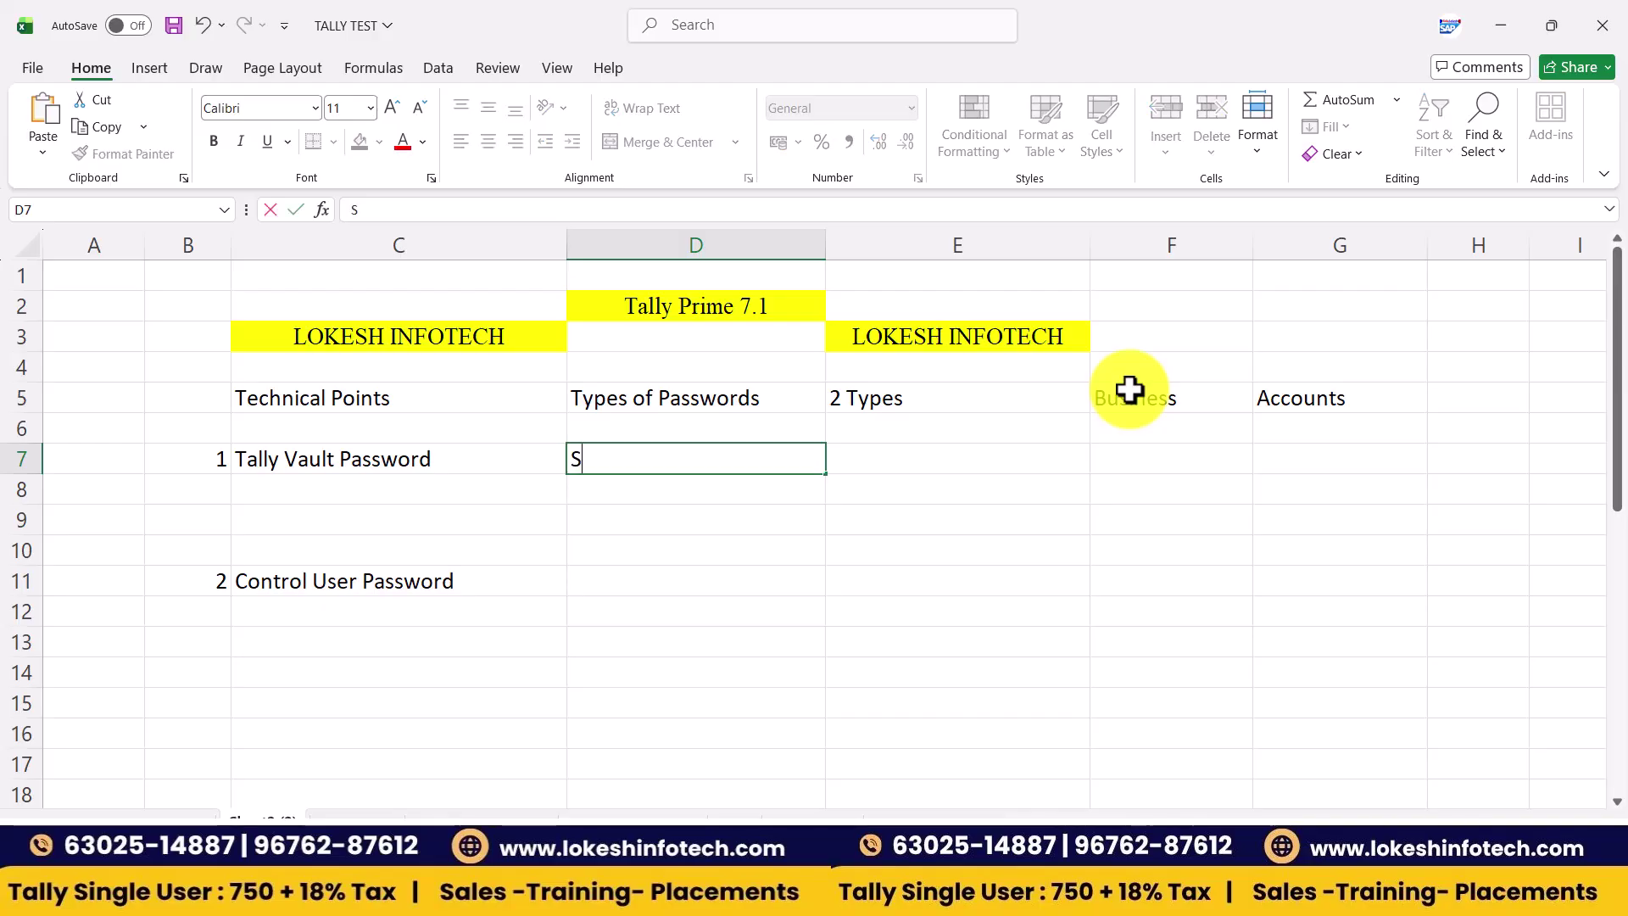
text(ahit)
key(BackSpace)
key(BackSpace)
key(BackSpace)
key(BackSpace)
key(BackSpace)
text(Lohit IT solutions)
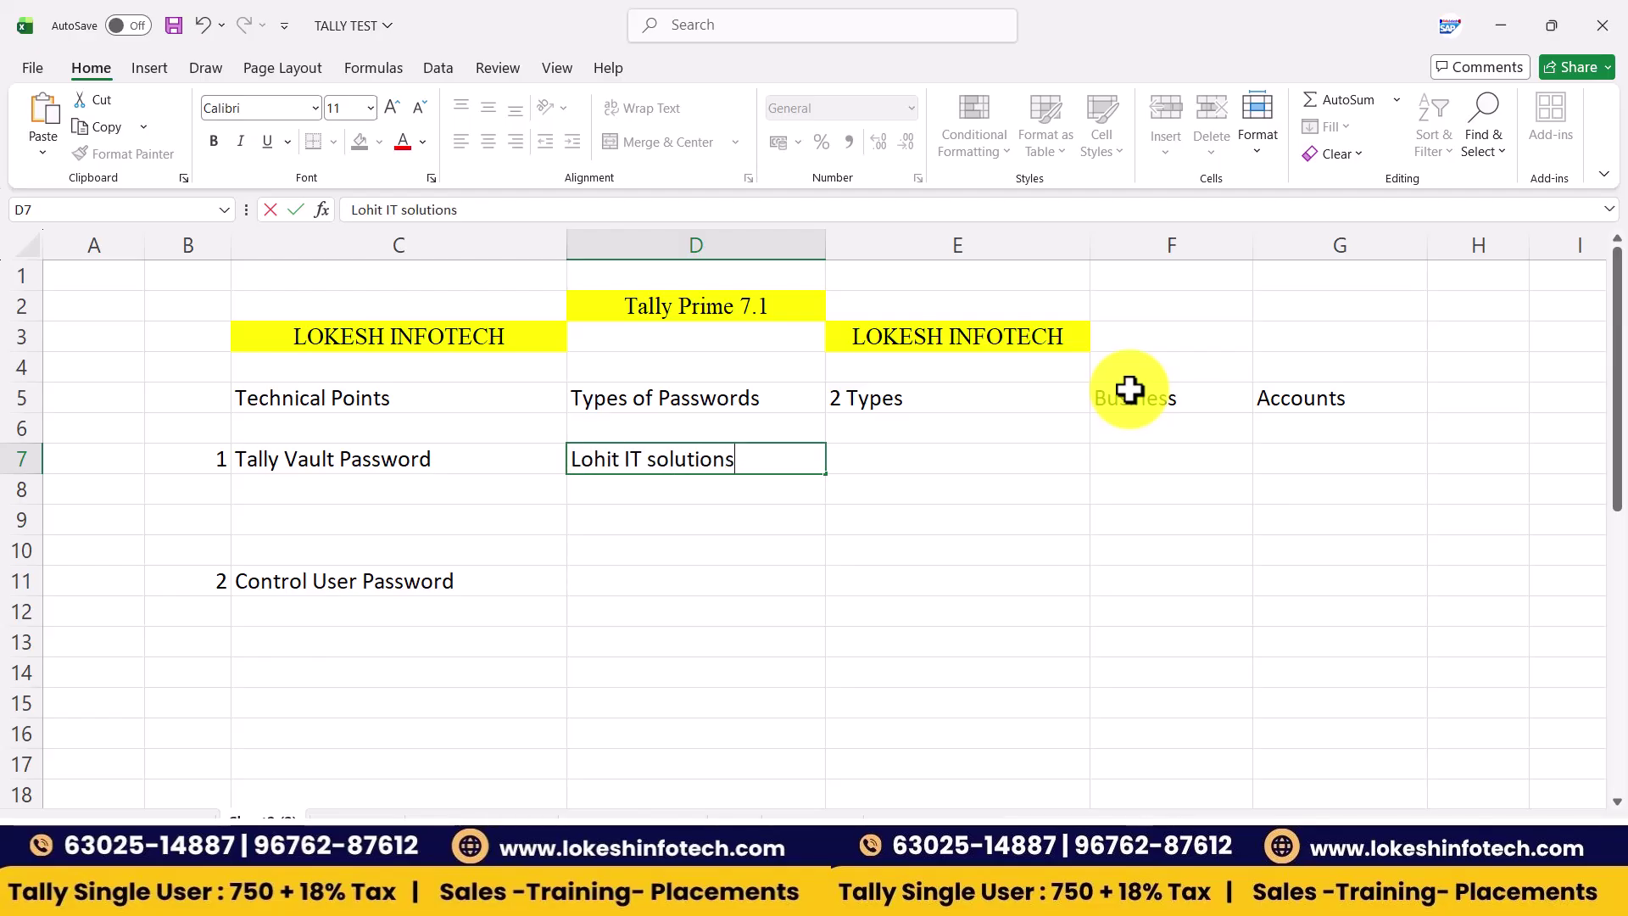
key(Tab)
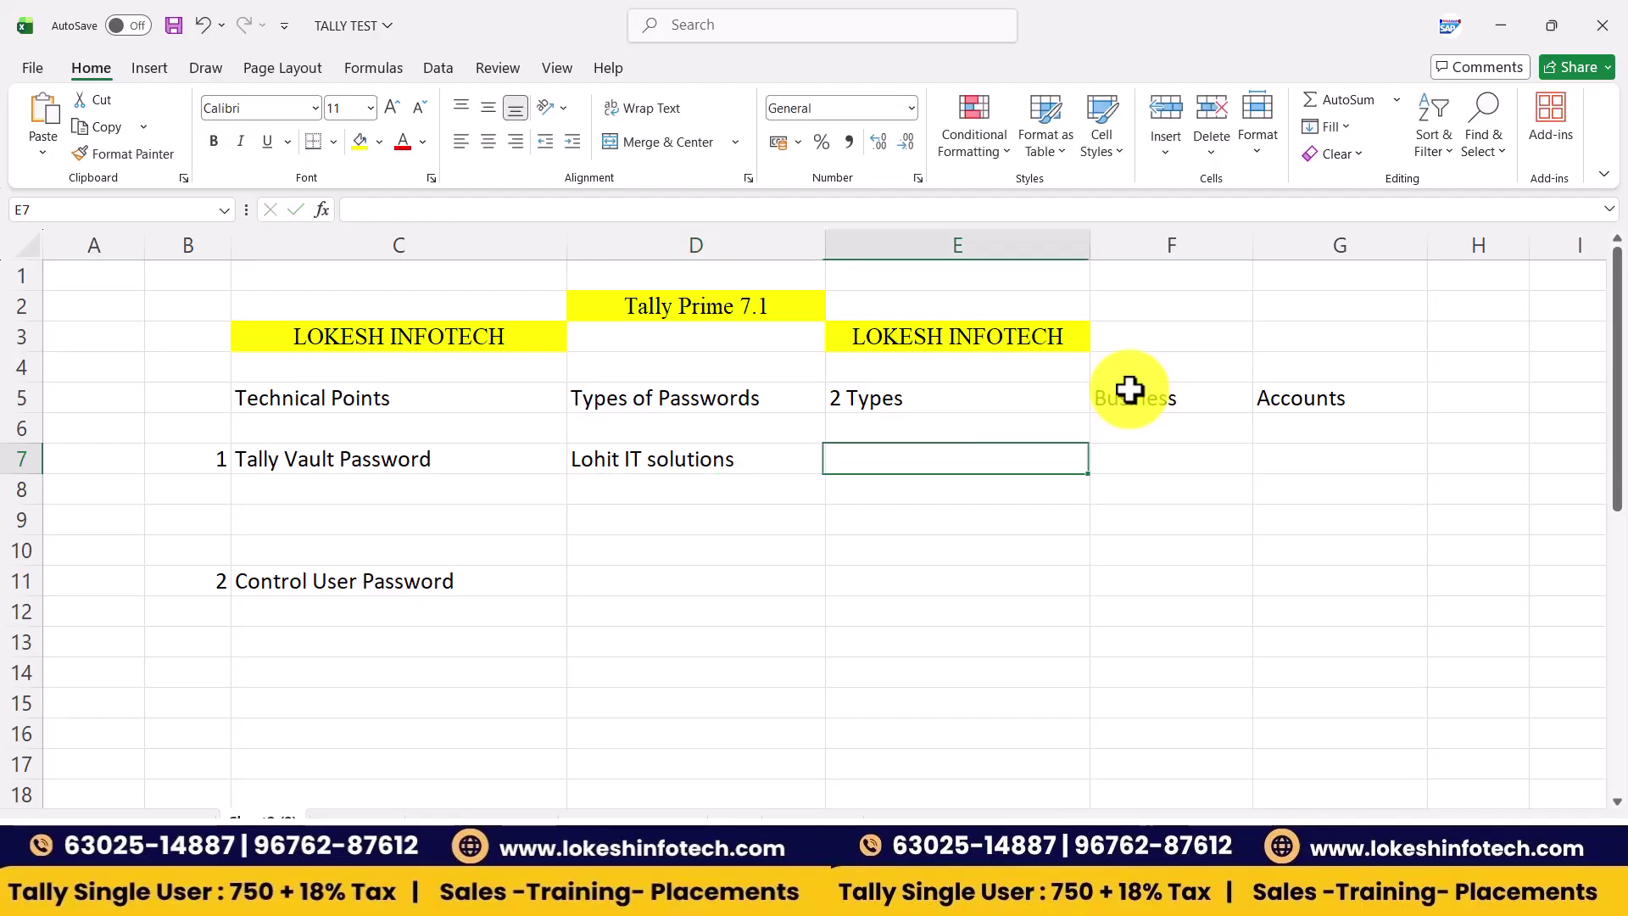
text(*********)
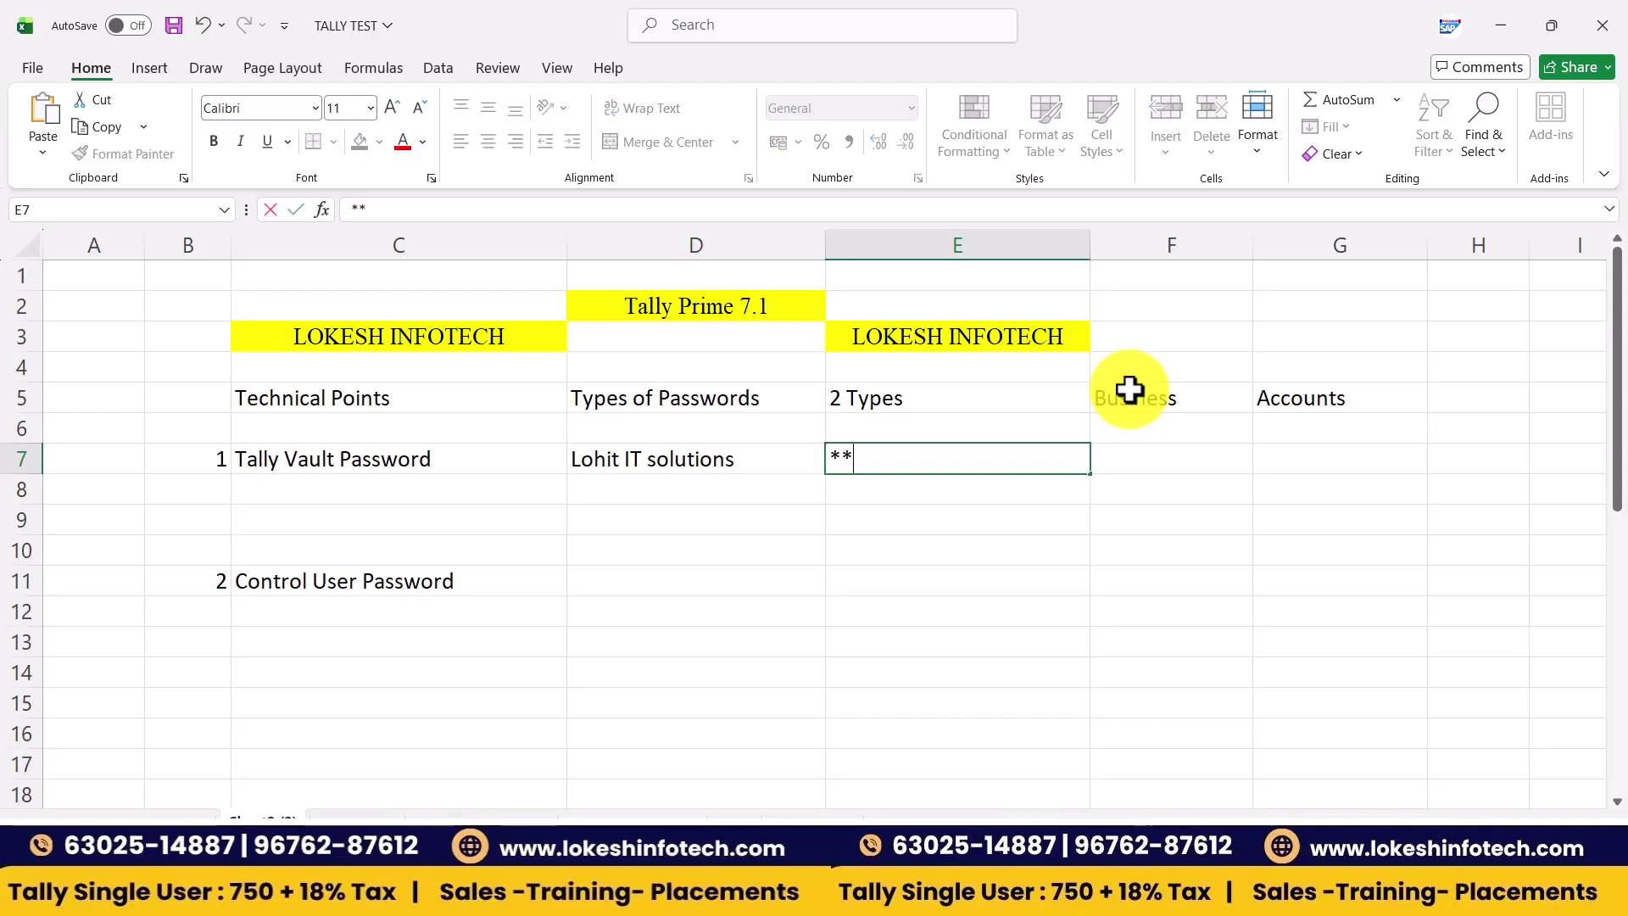
text(*)
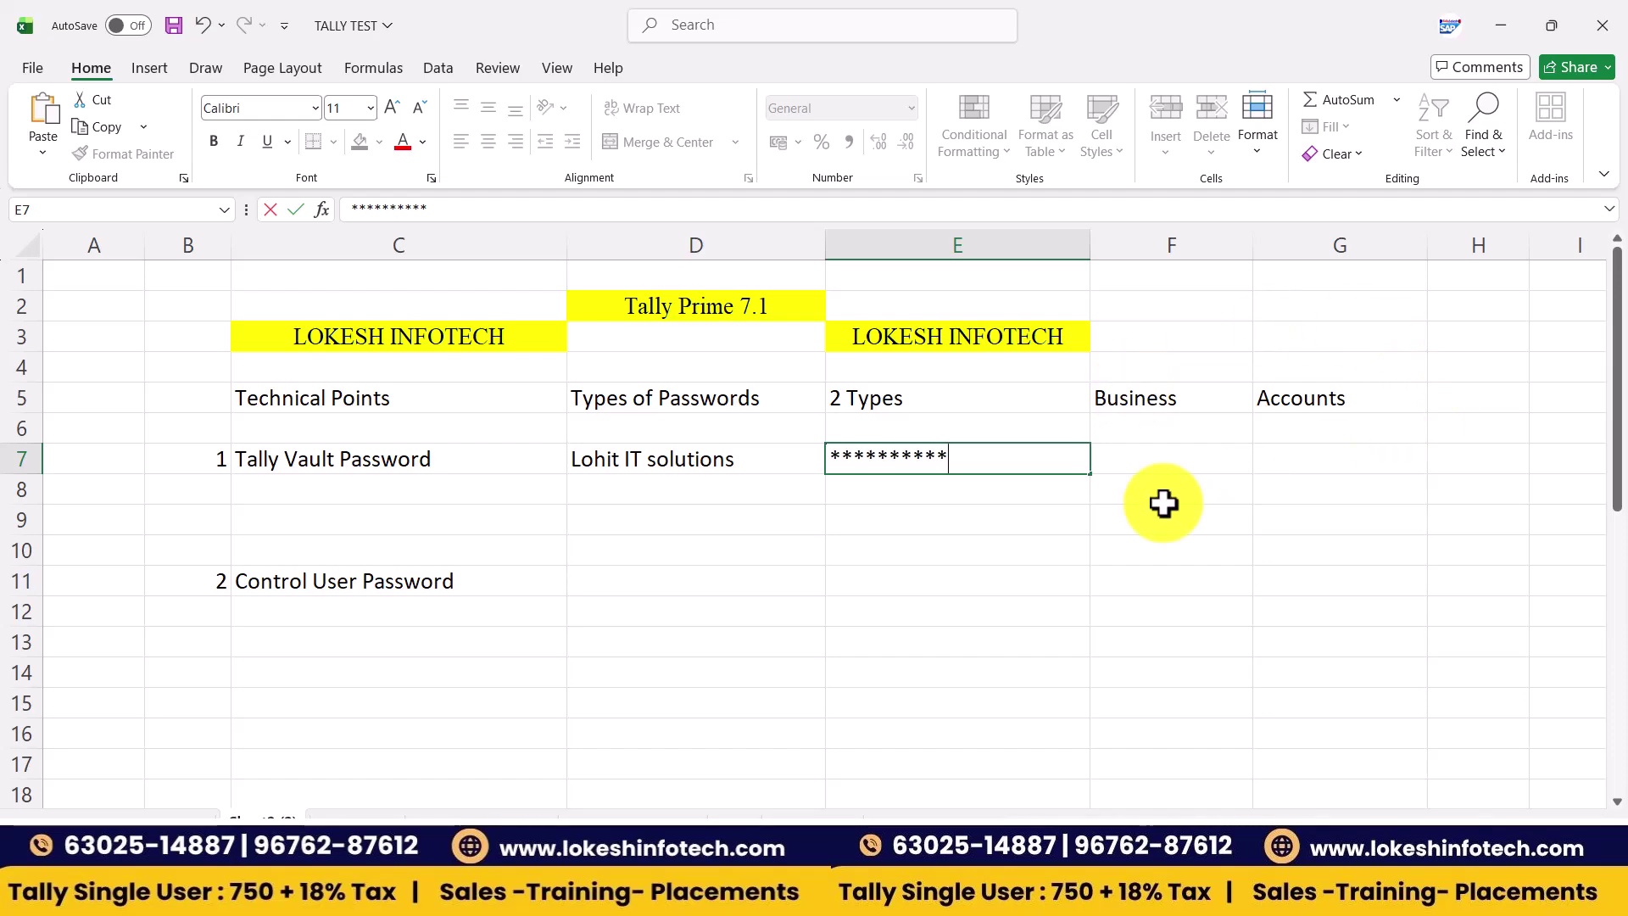
click(804, 529)
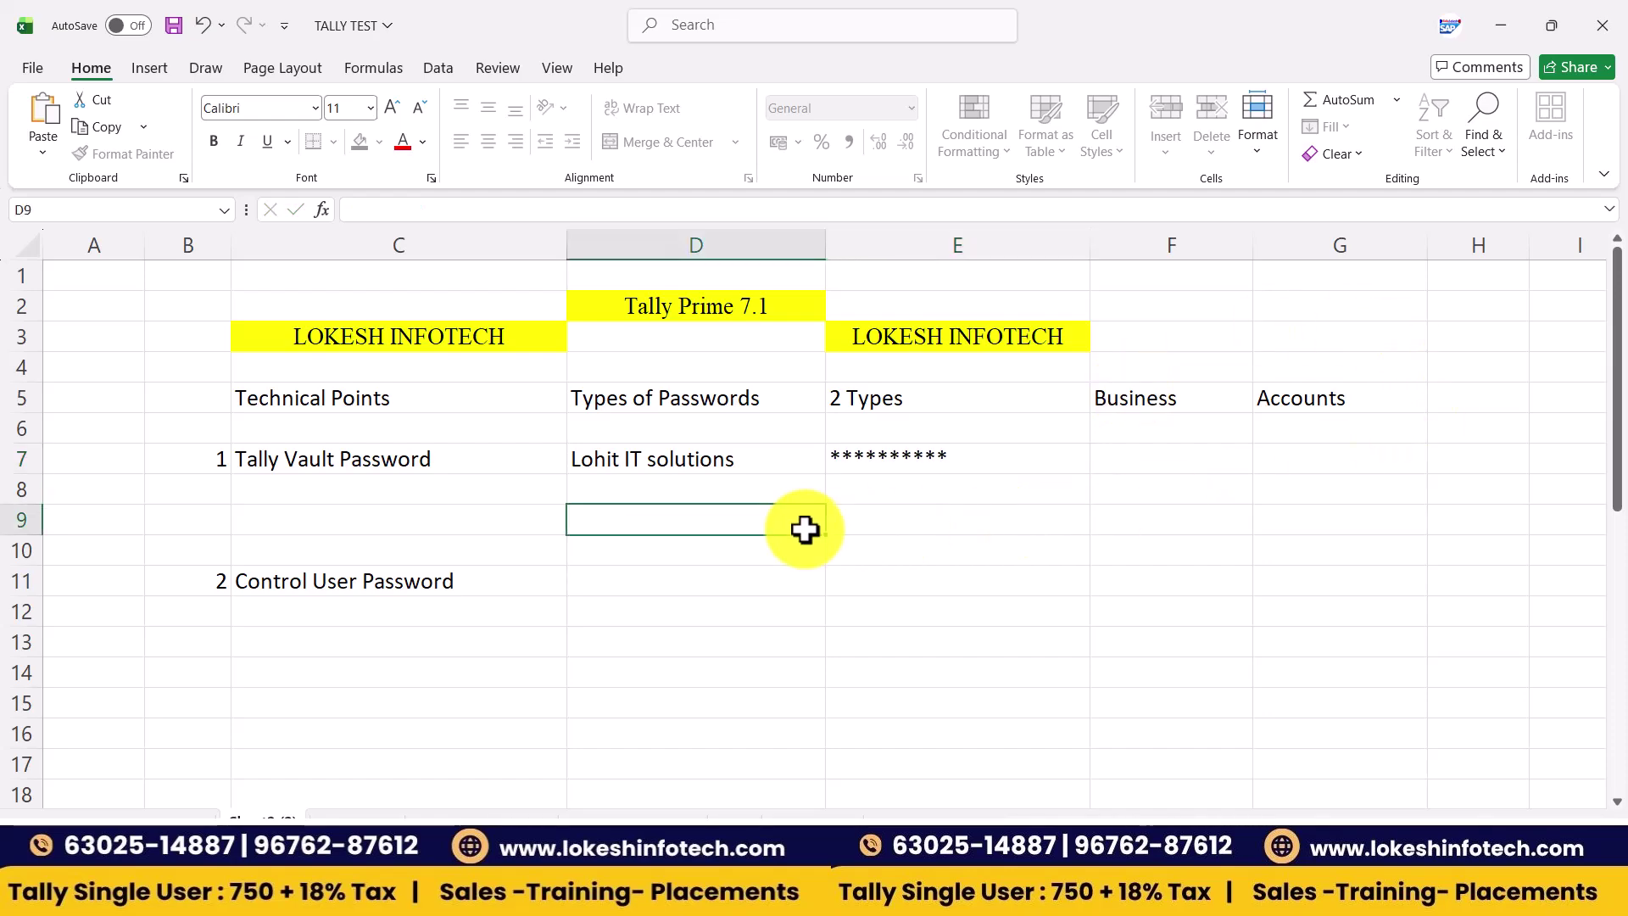
click(1122, 463)
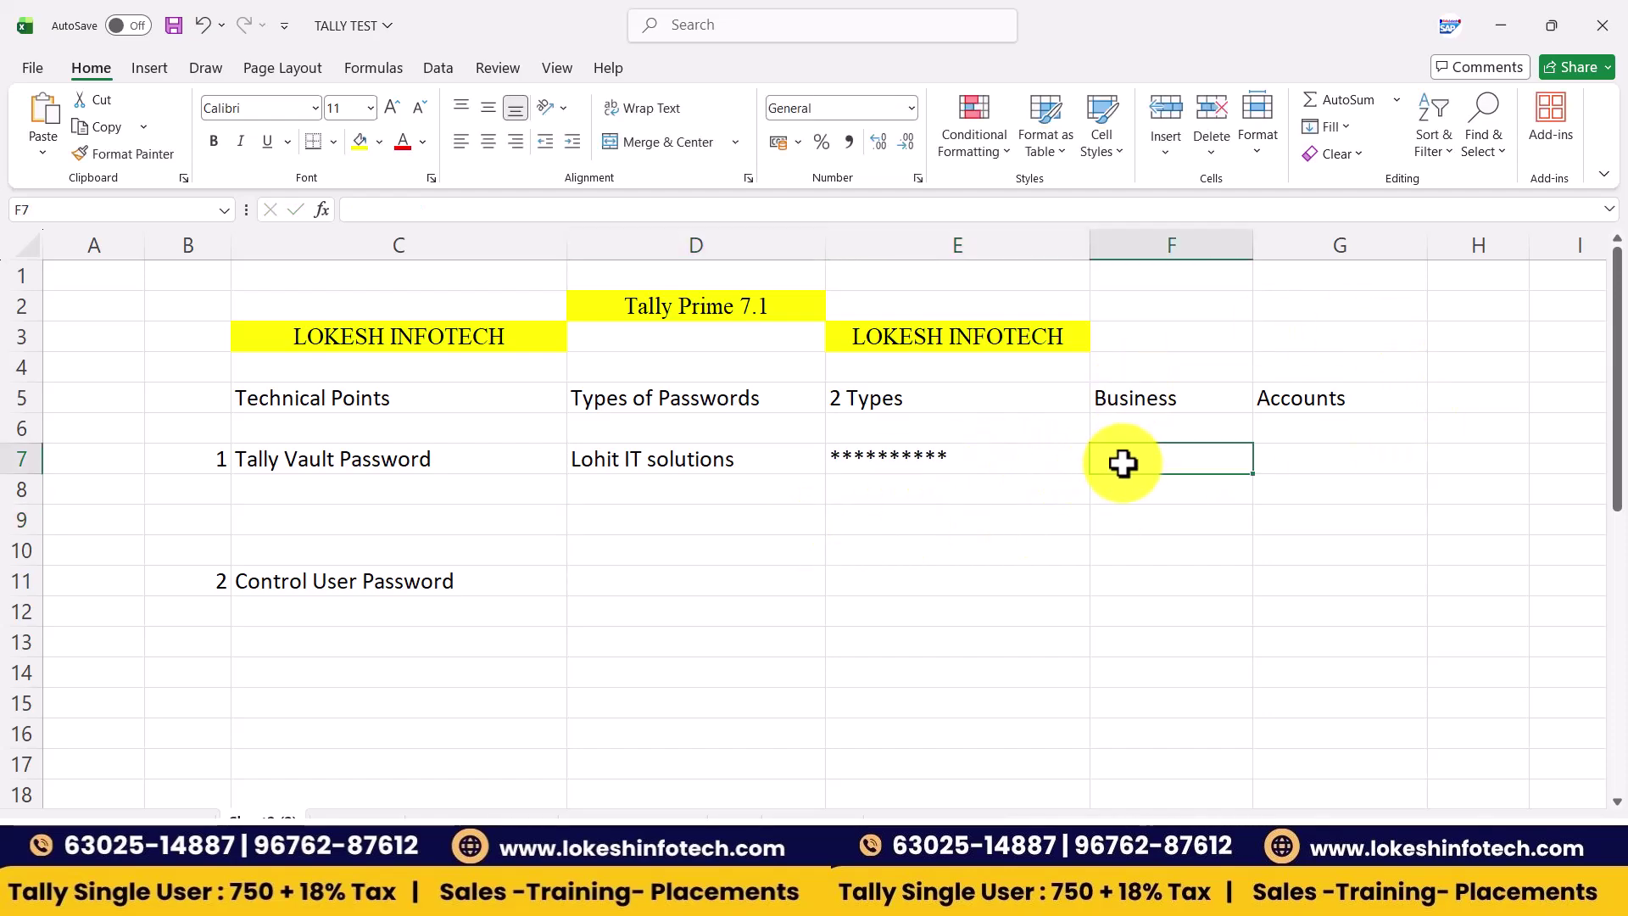
text(1000101)
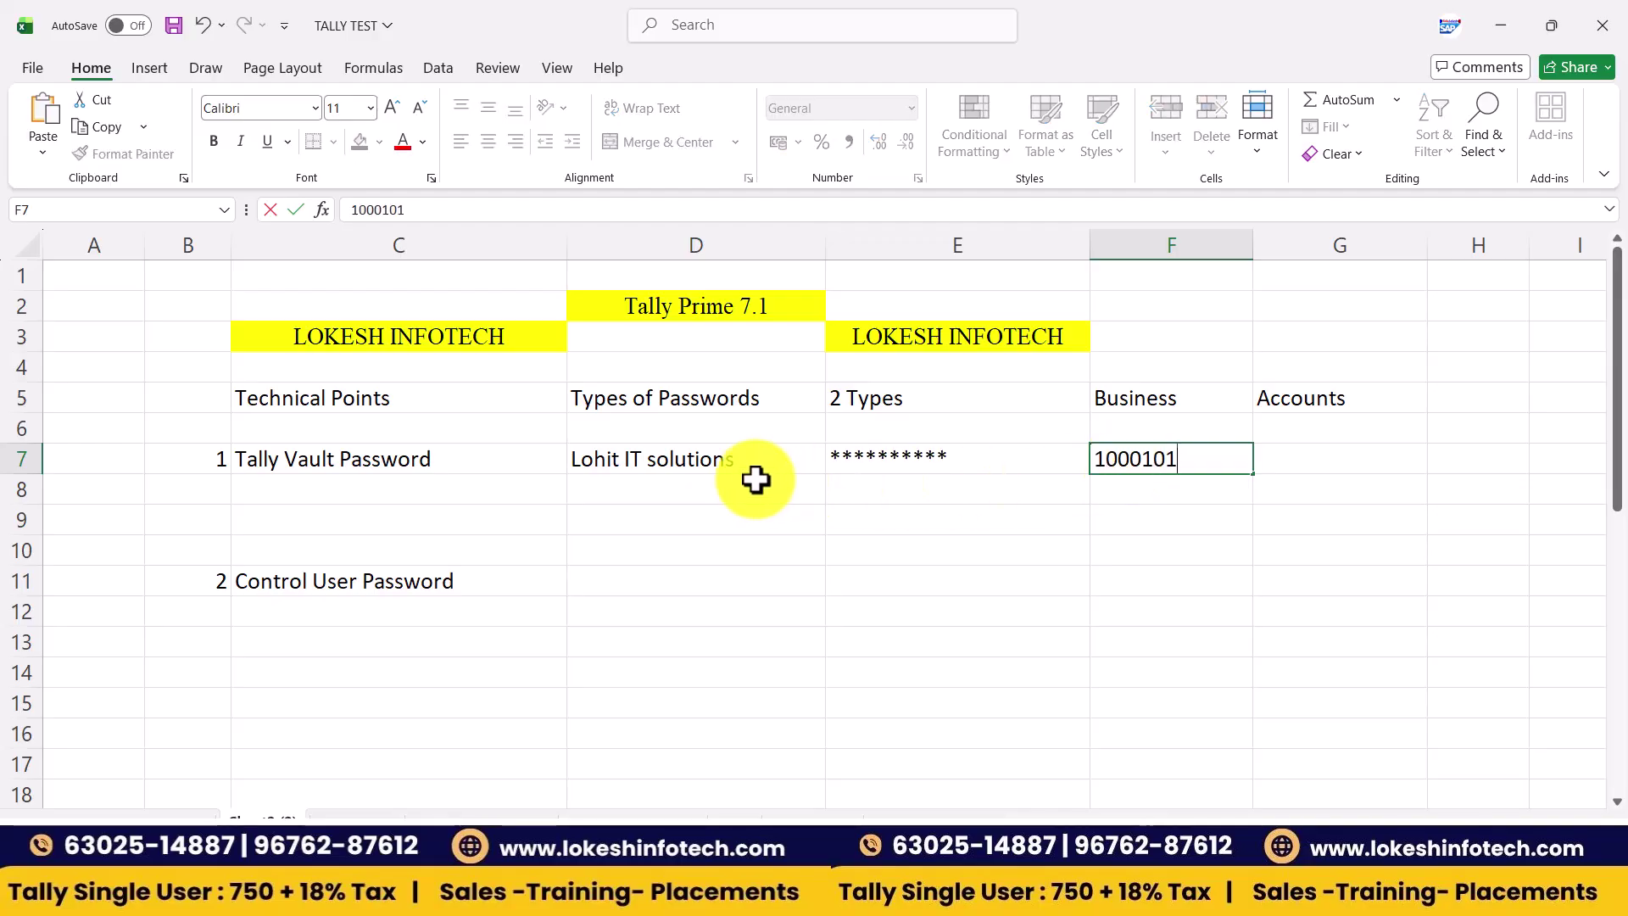
click(663, 470)
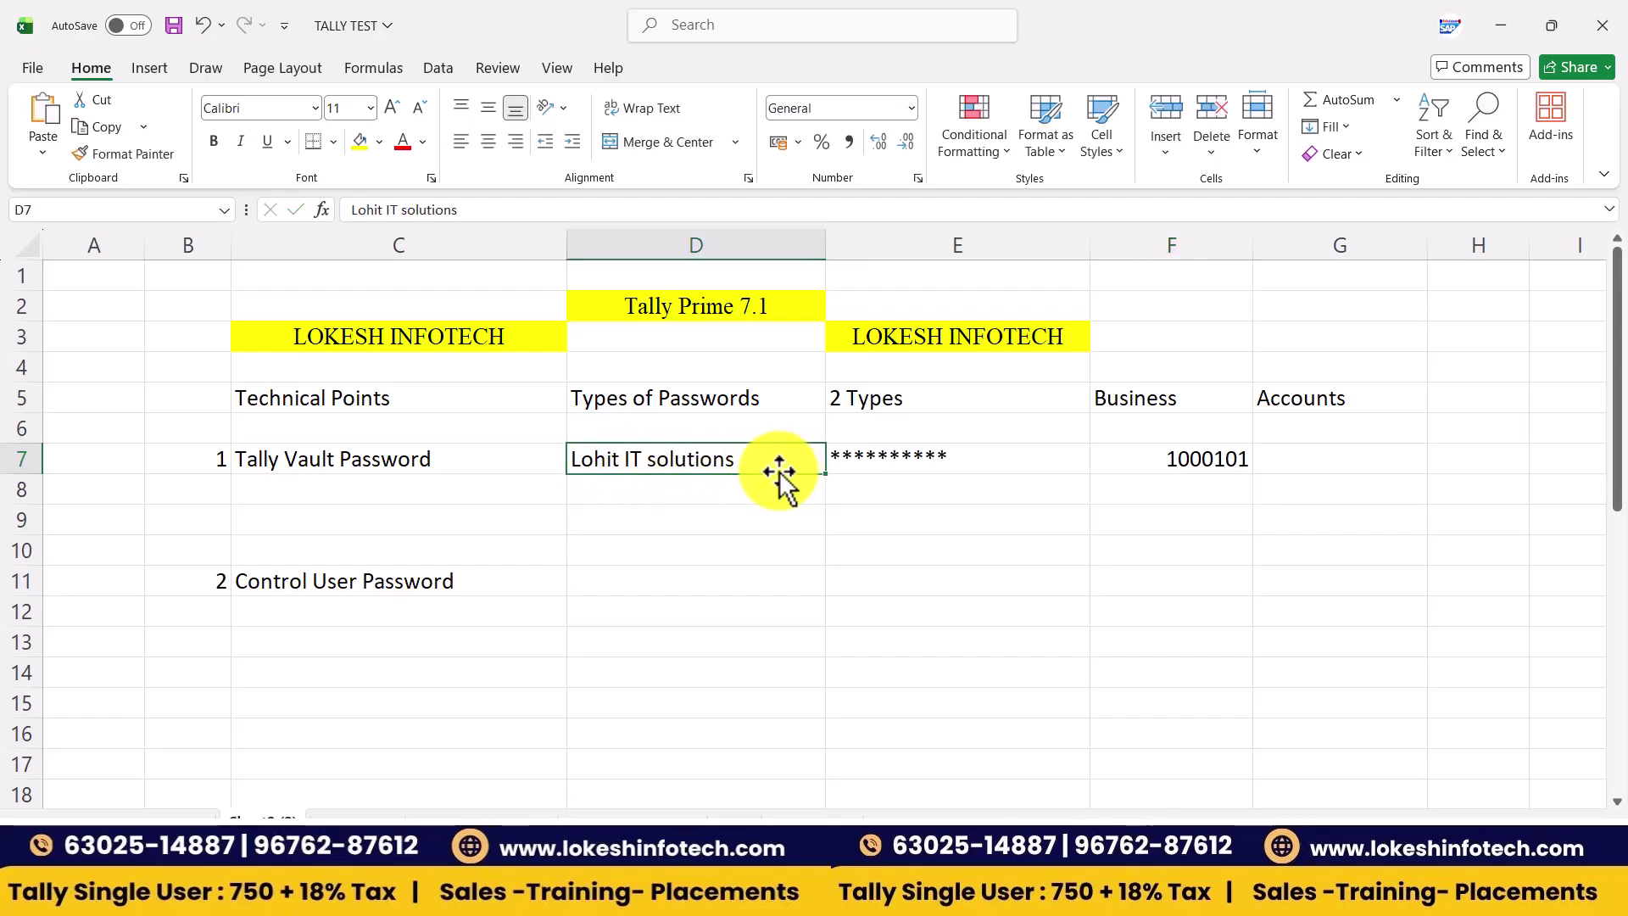
click(934, 476)
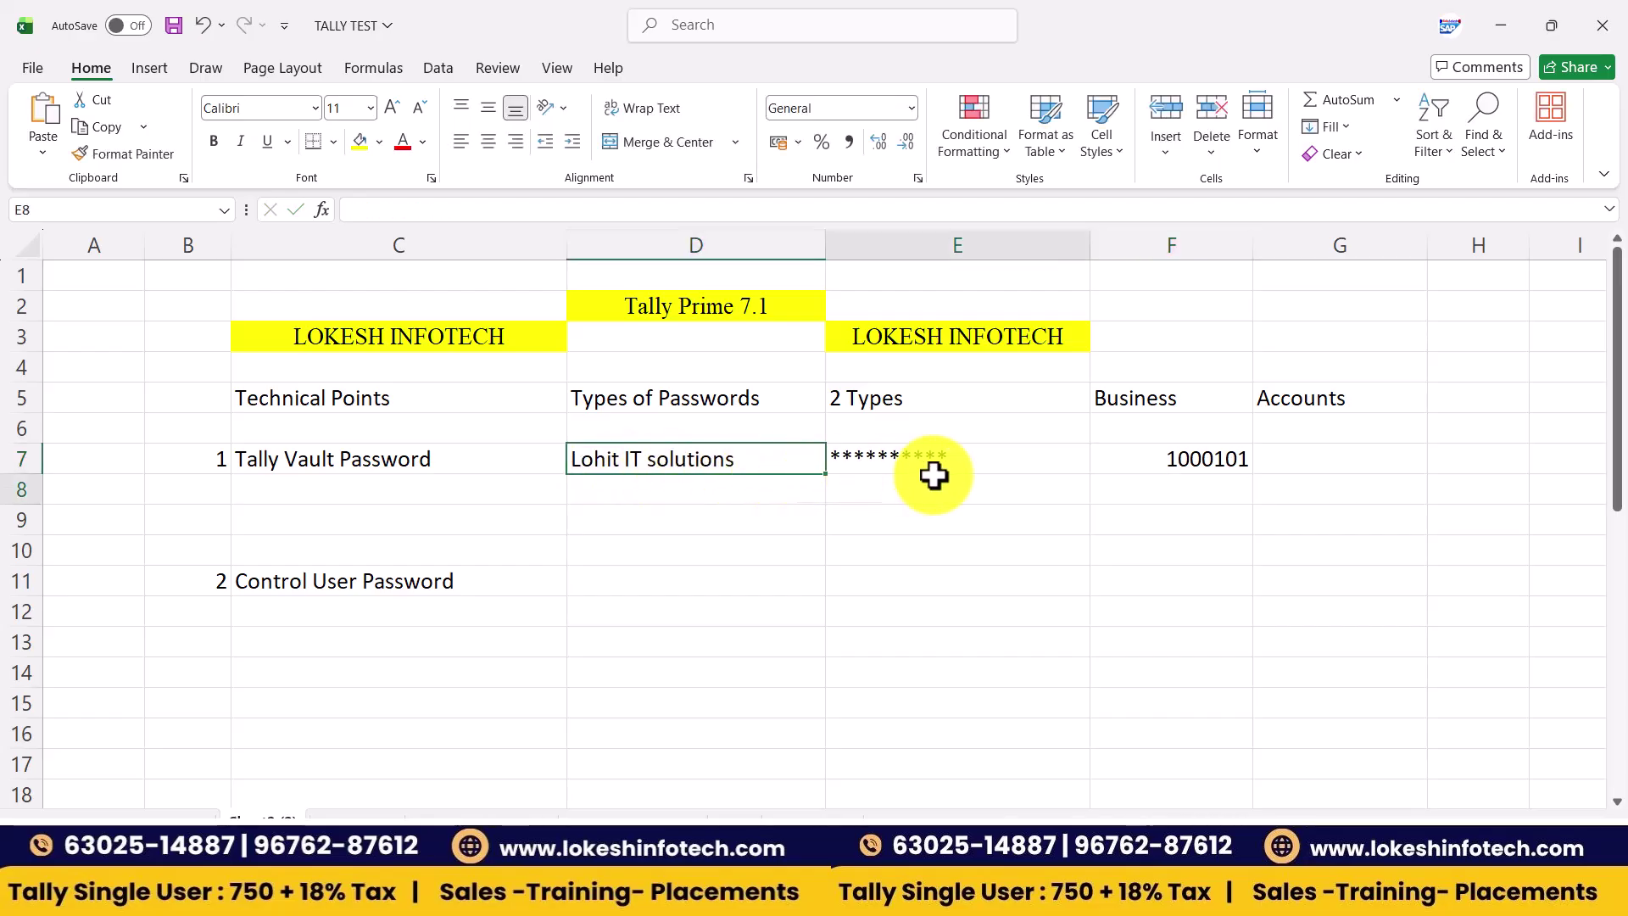
click(951, 462)
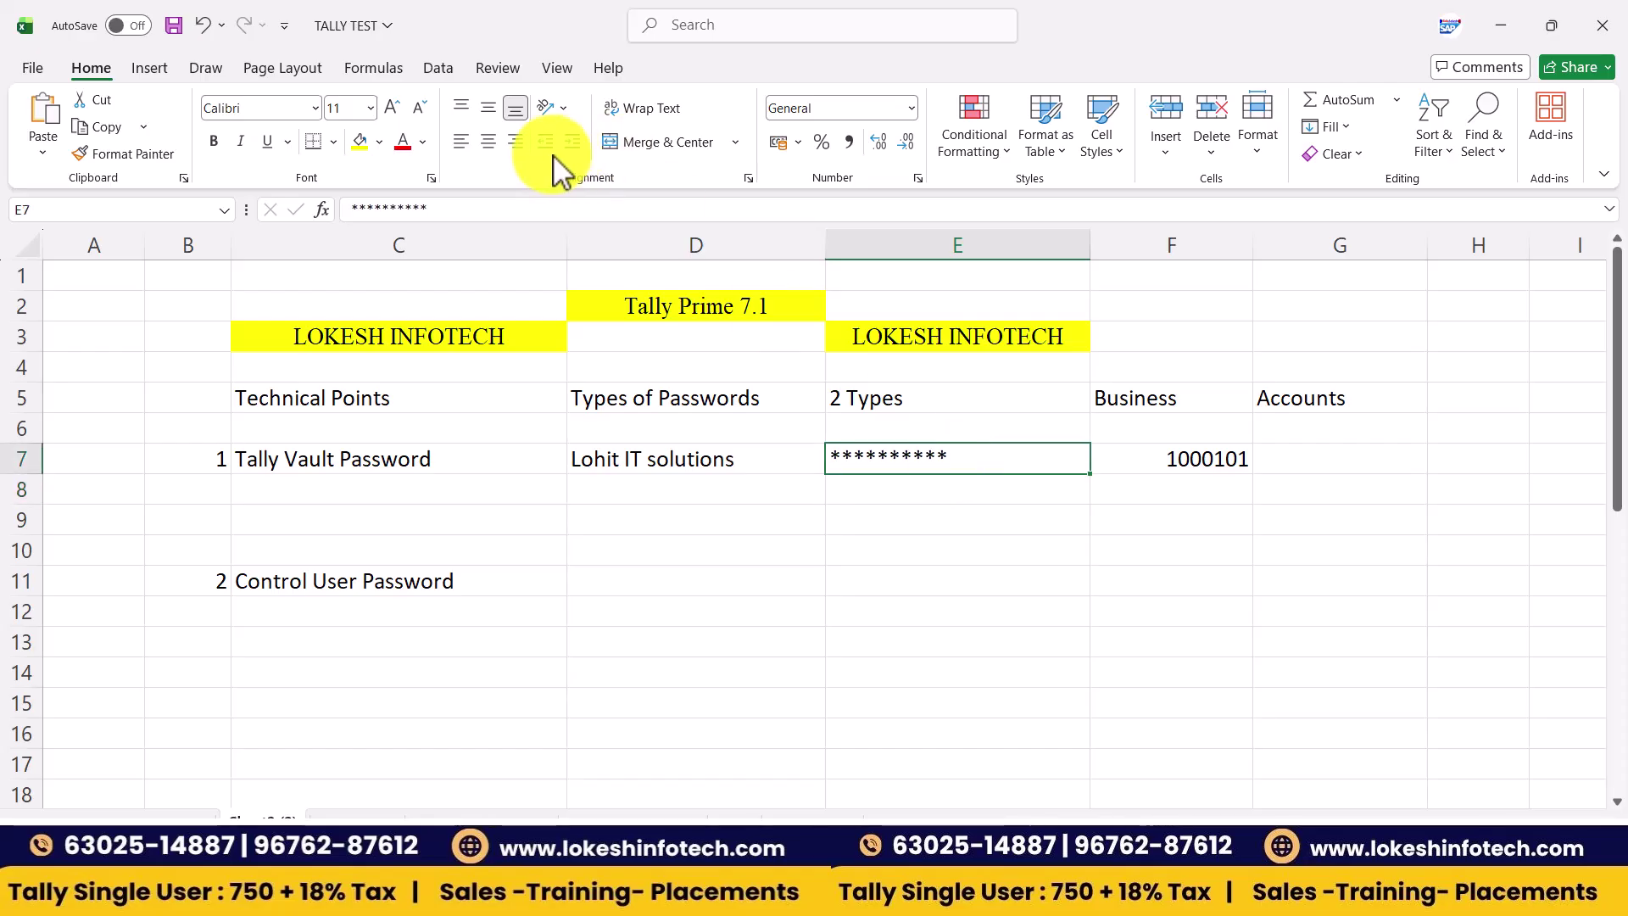
click(496, 145)
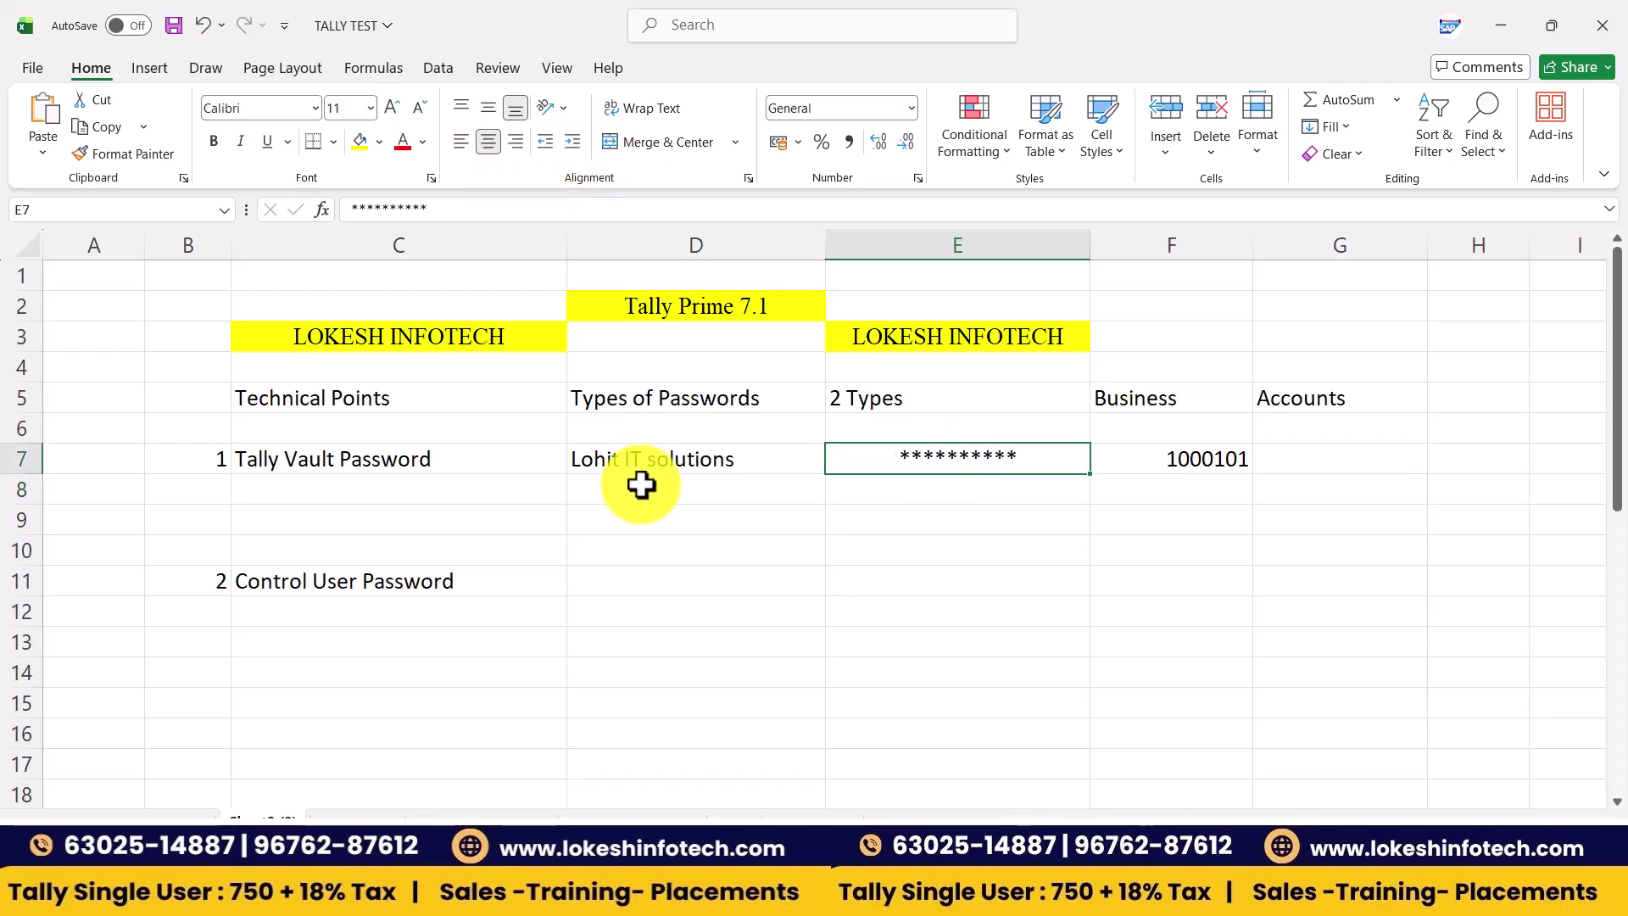
- Type the notes Set Up, NO Remove and Change across E8:G8
double_click(876, 490)
text(Set Us)
key(Tab)
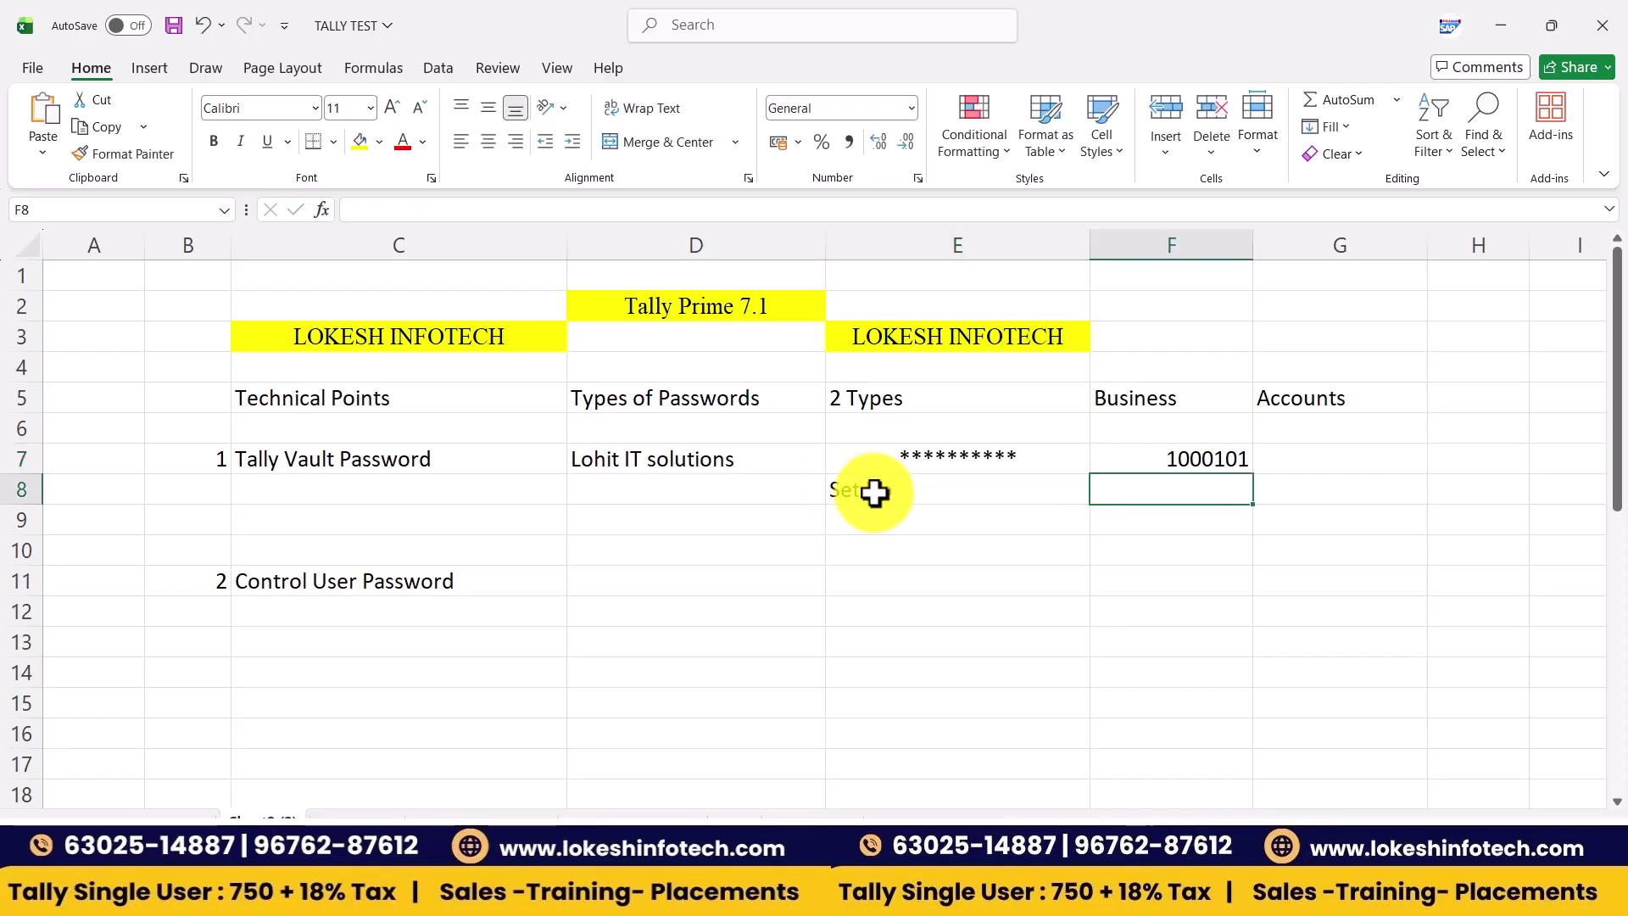
text(NO rEMOVE)
key(Tab)
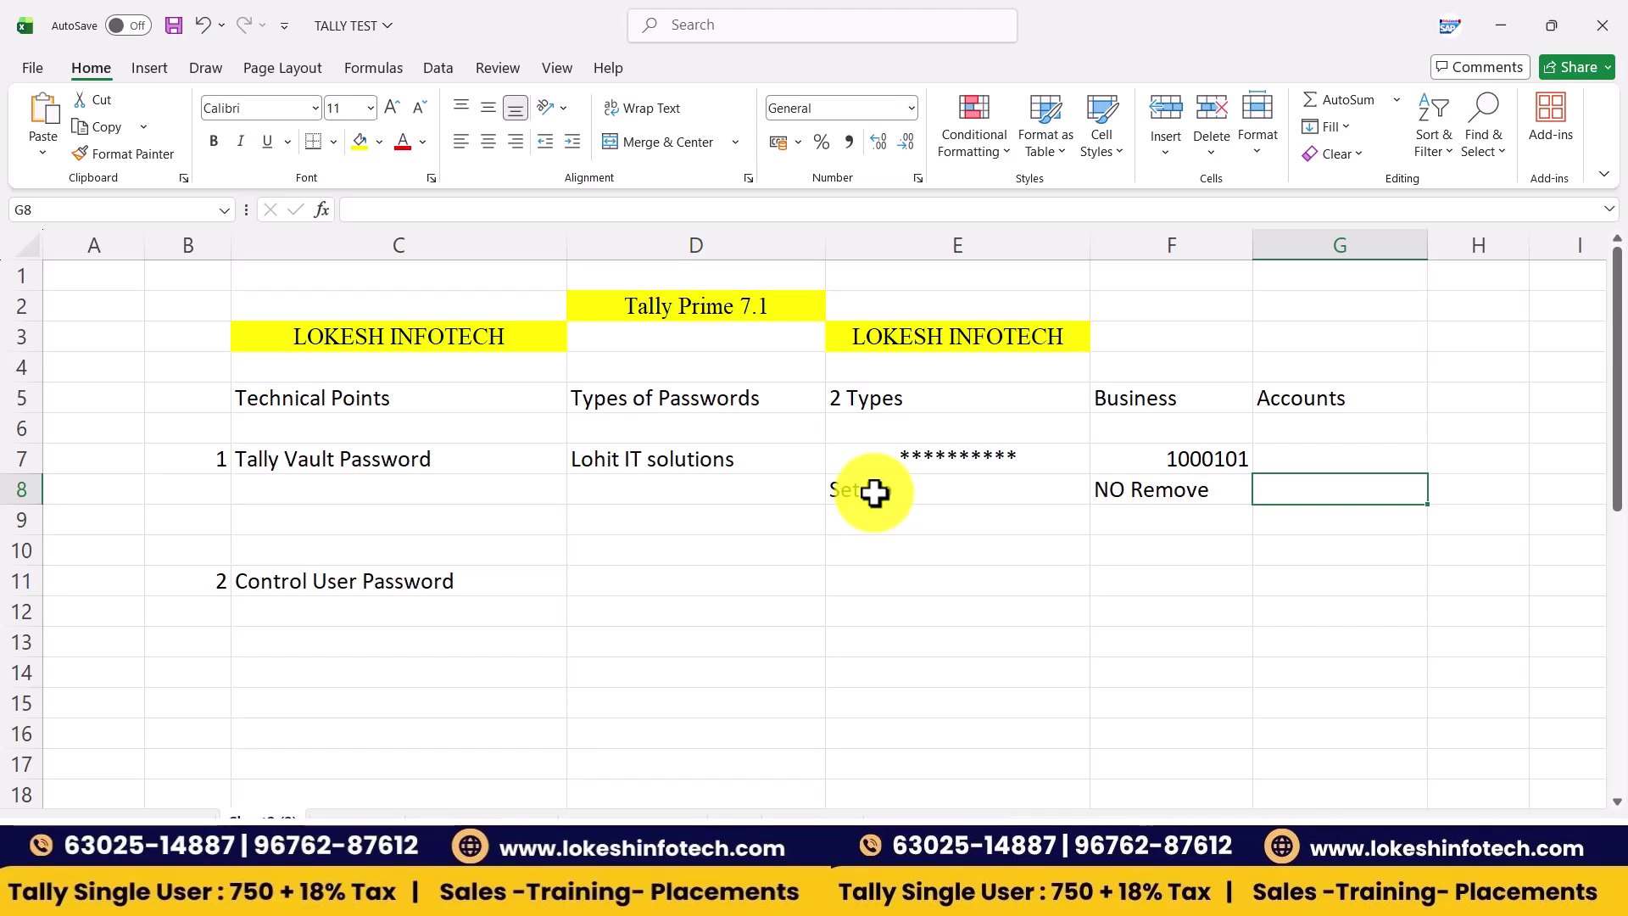
text(Cha)
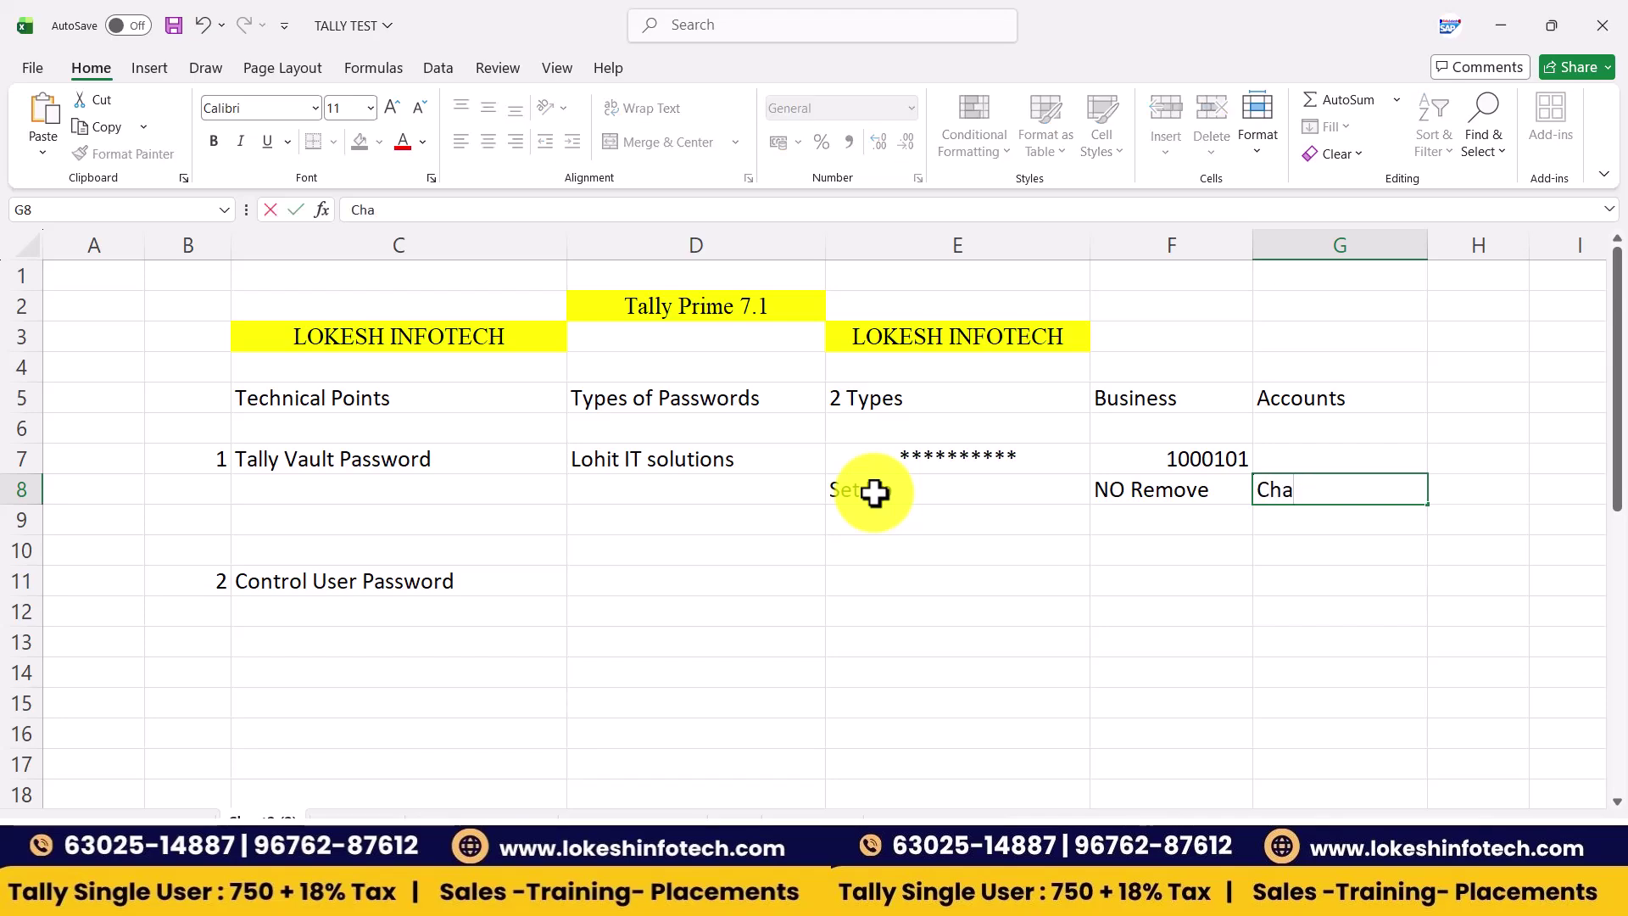
key(BackSpace)
text(ange)
key(Return)
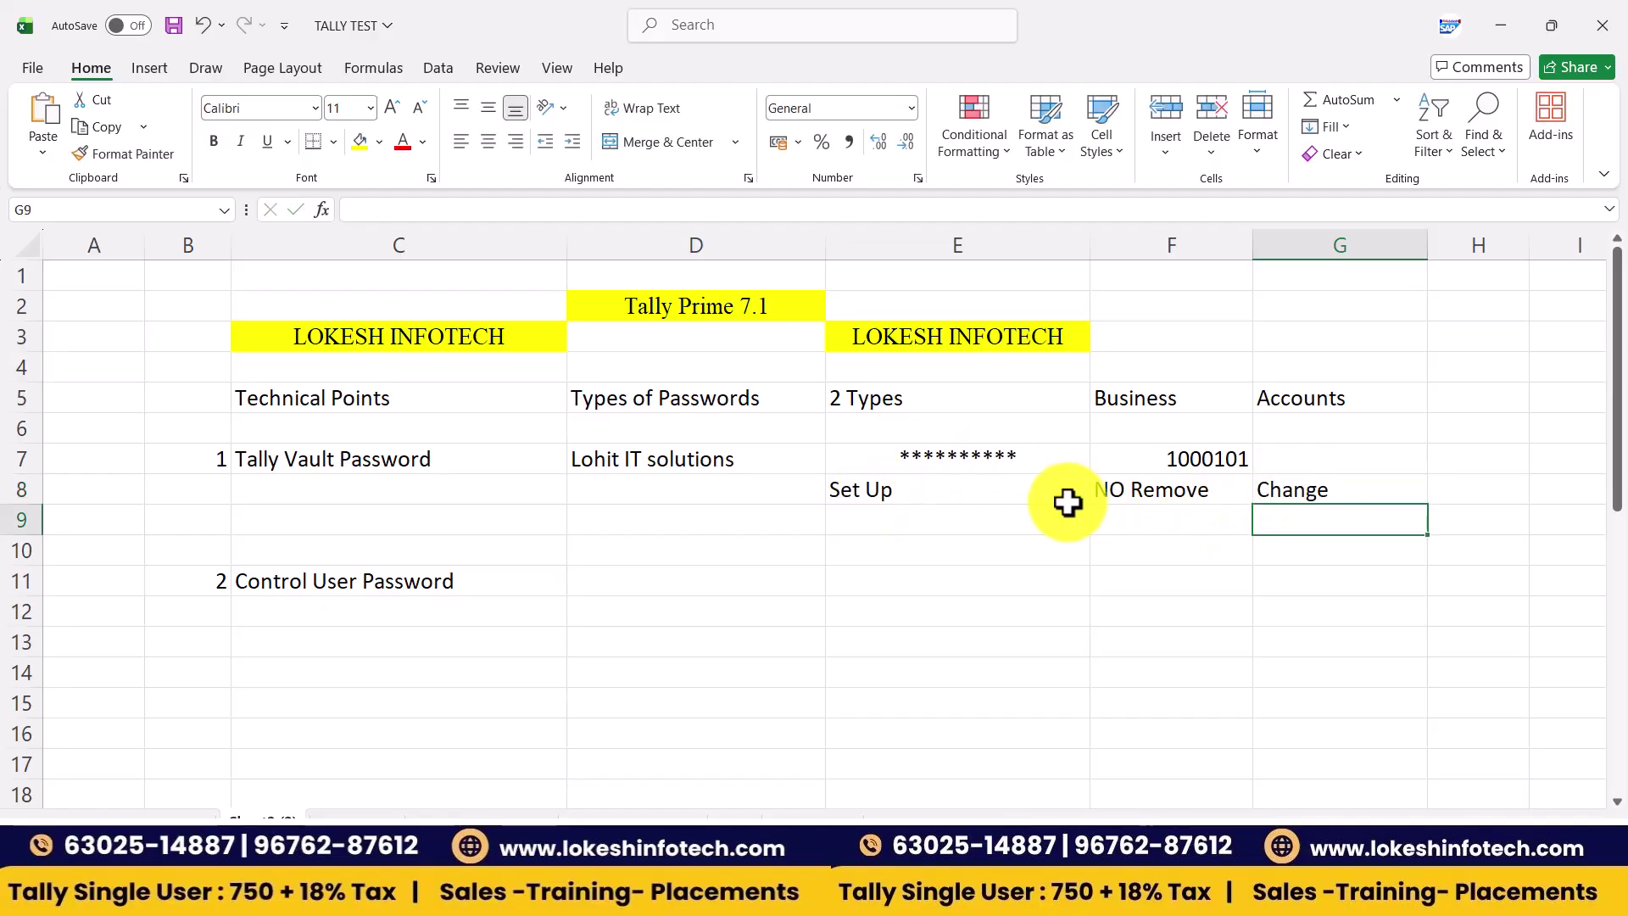
click(733, 472)
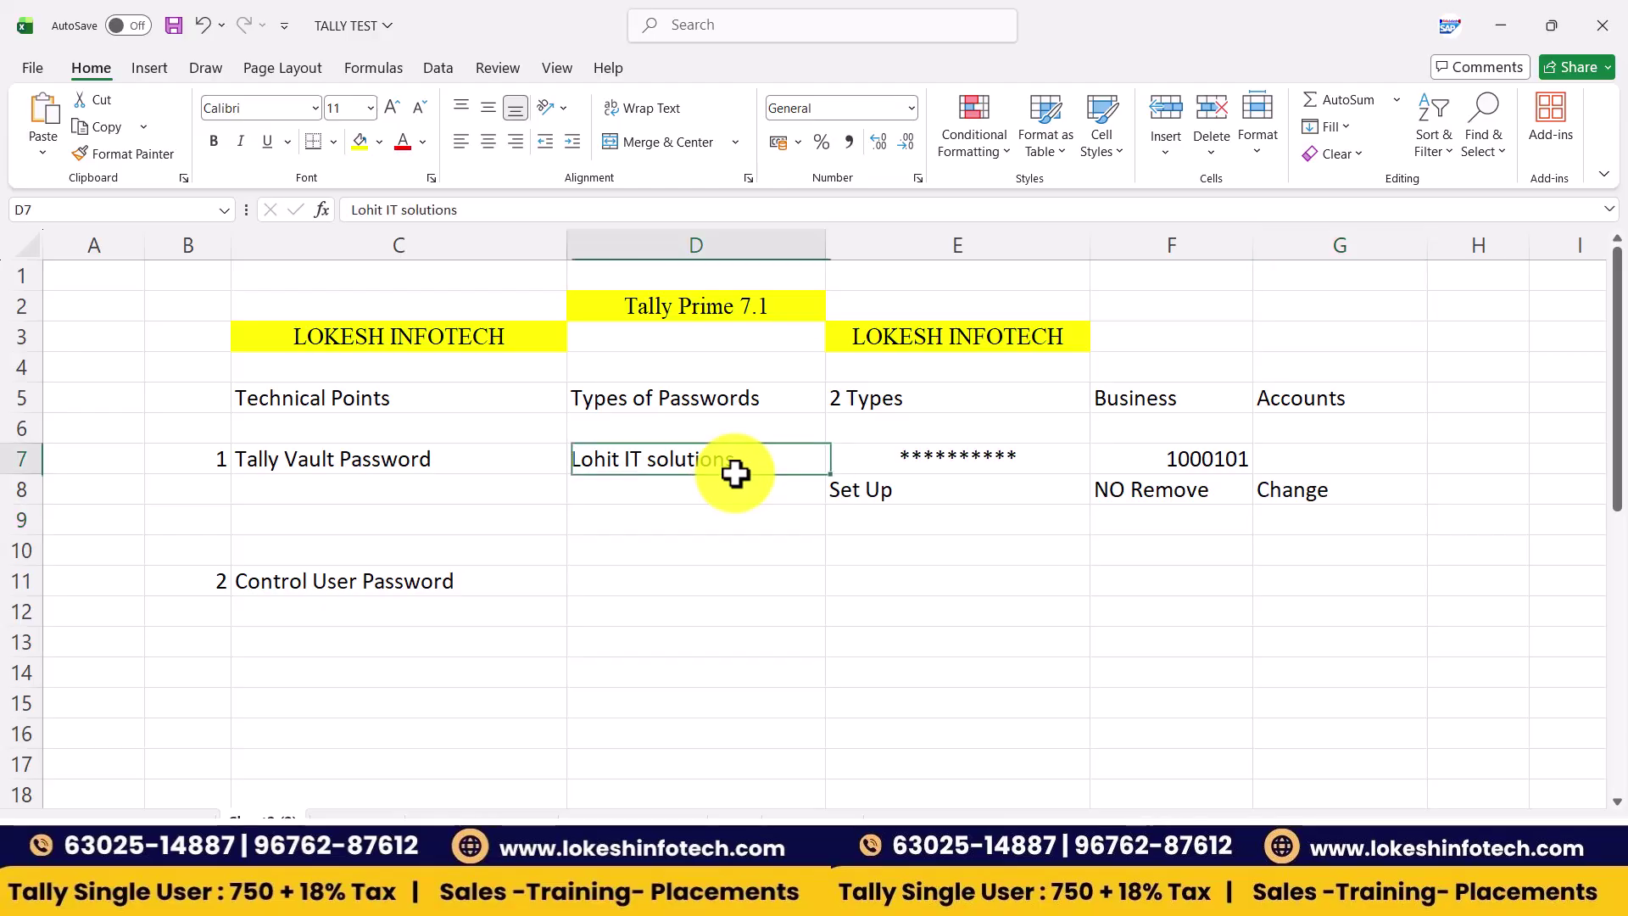
click(874, 459)
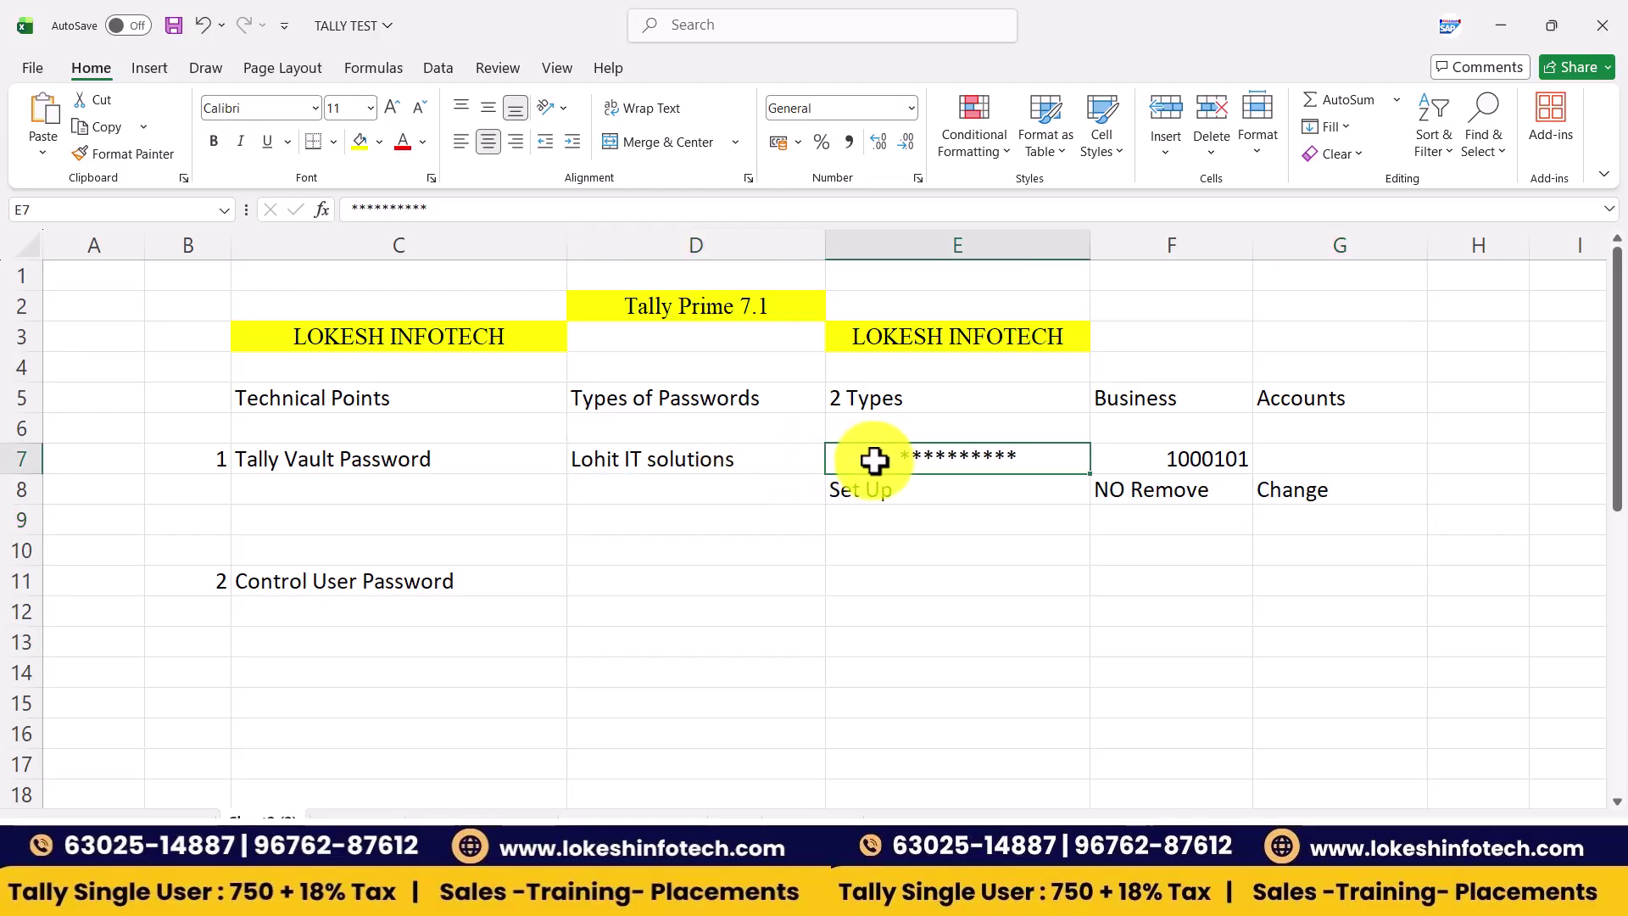
- Enter Kundhan Pvt ltd in D11 with the labels User NAME and Password in E11:E12
click(603, 578)
text(Kundhan)
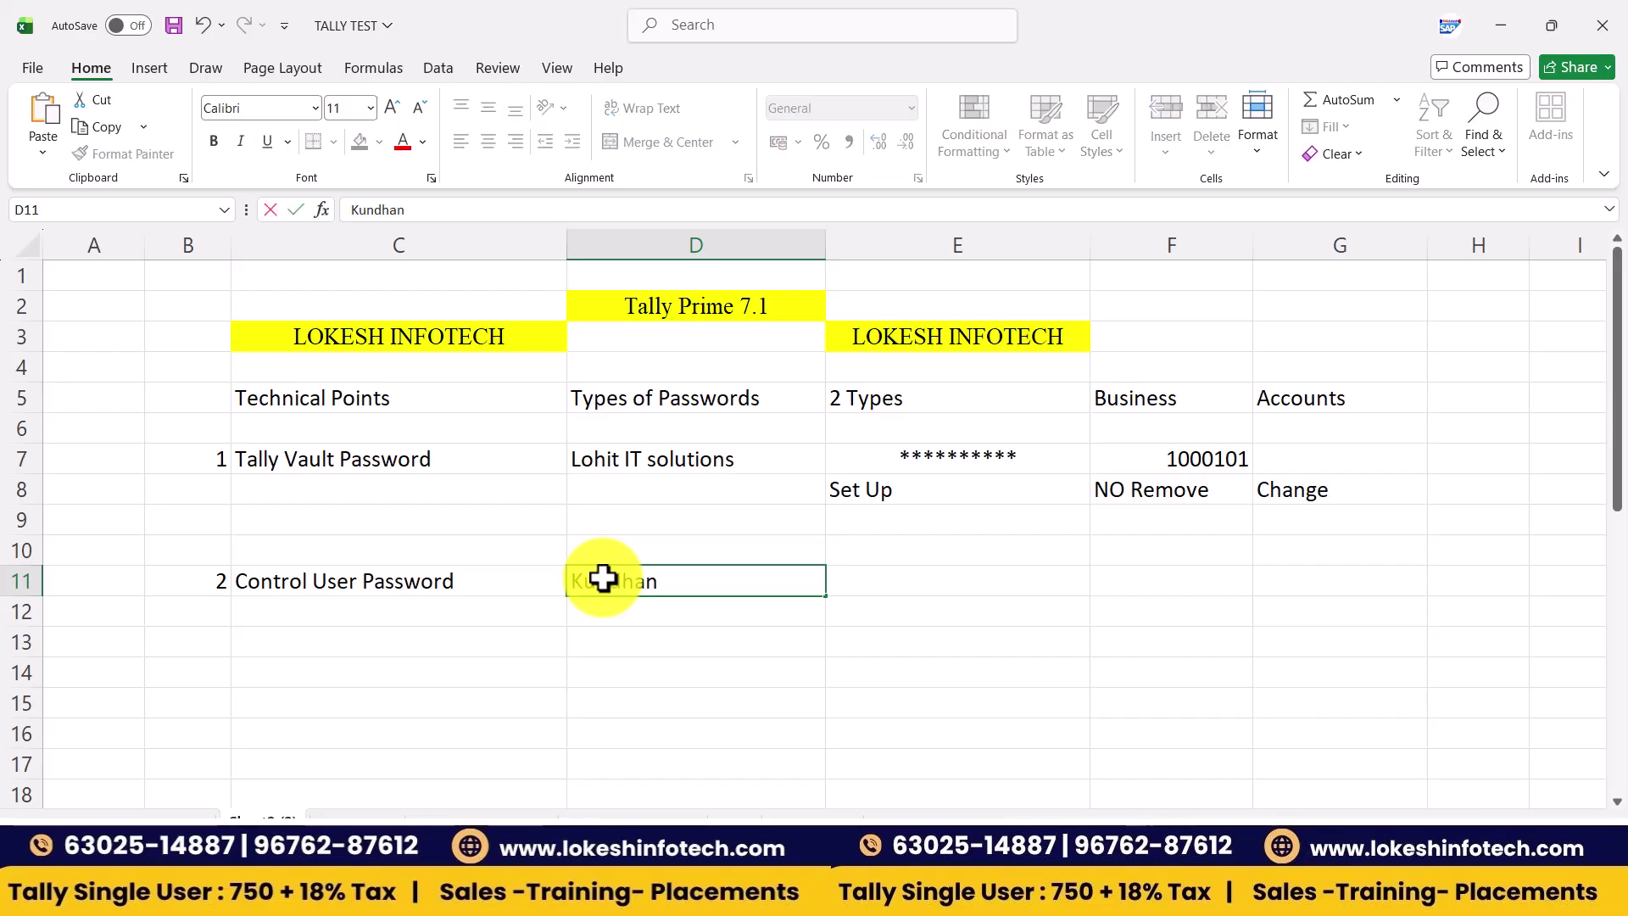
text( S)
key(BackSpace)
text(Pvt ltd)
key(Tab)
text(User NAME)
key(Return)
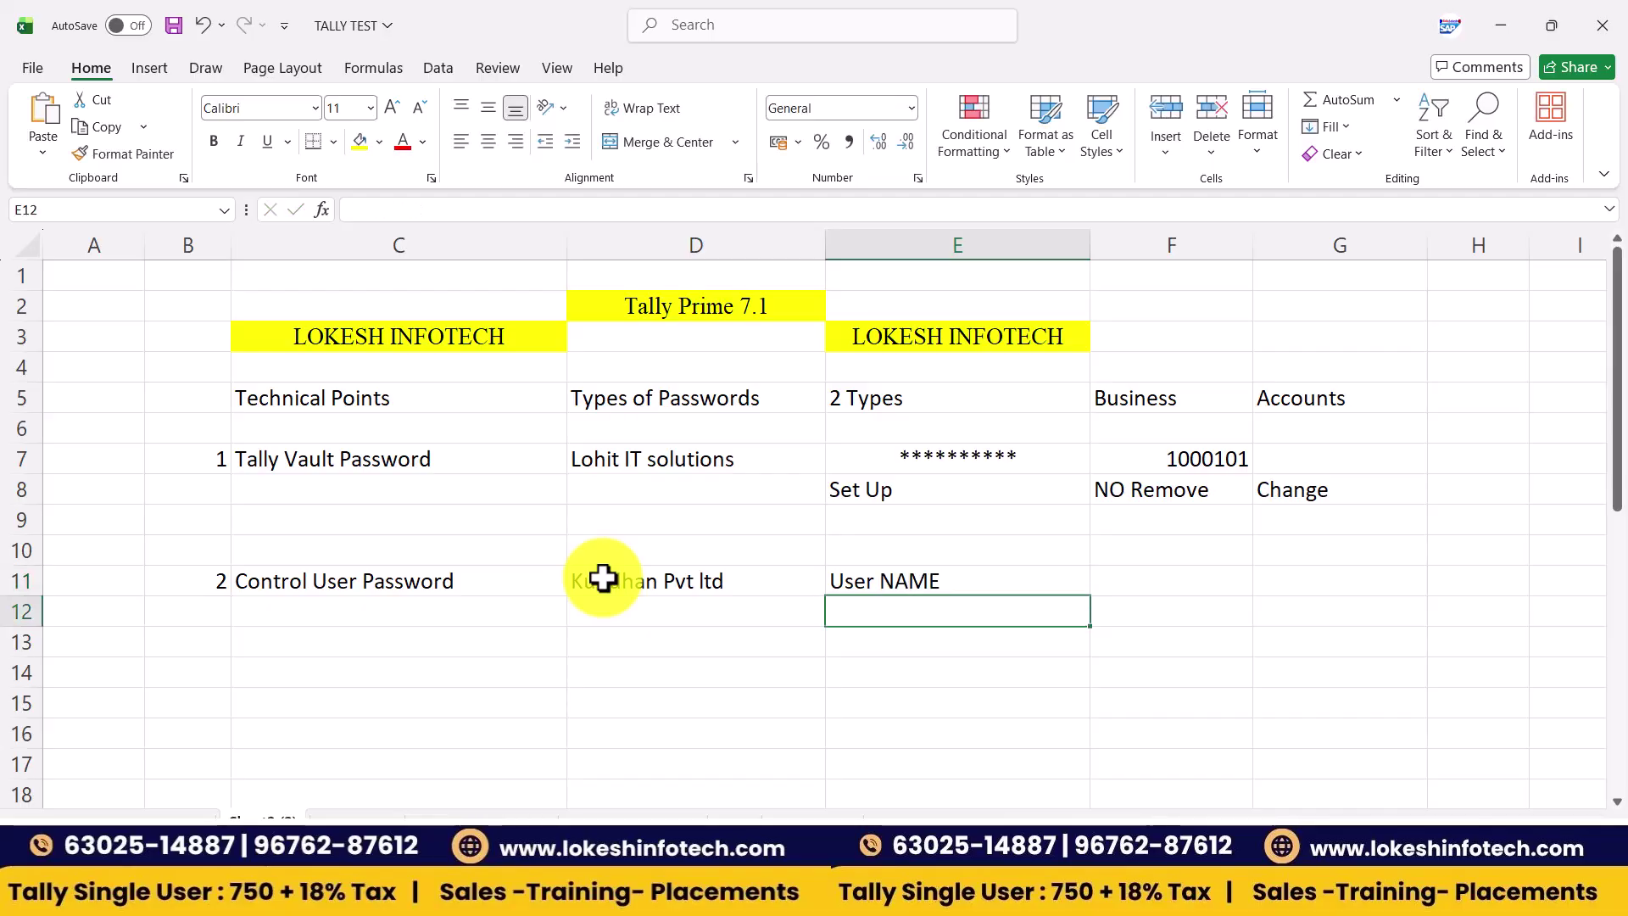
text(Passwrd)
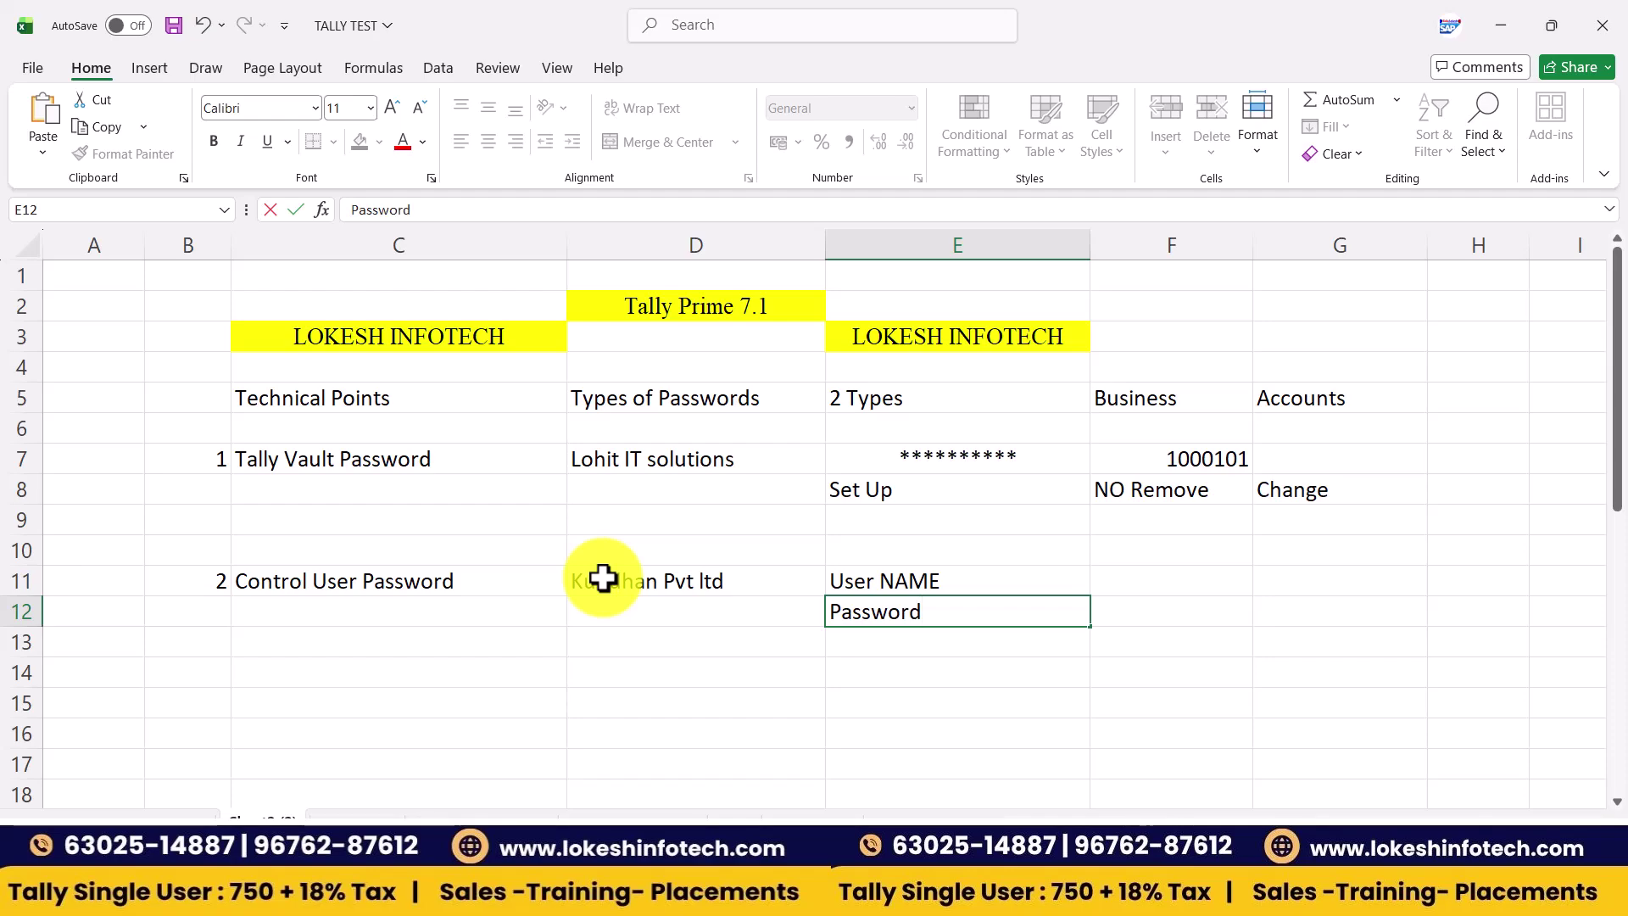
key(Tab)
- Enter the user name Tally and the password value in F11:F12, centring the password
click(1120, 577)
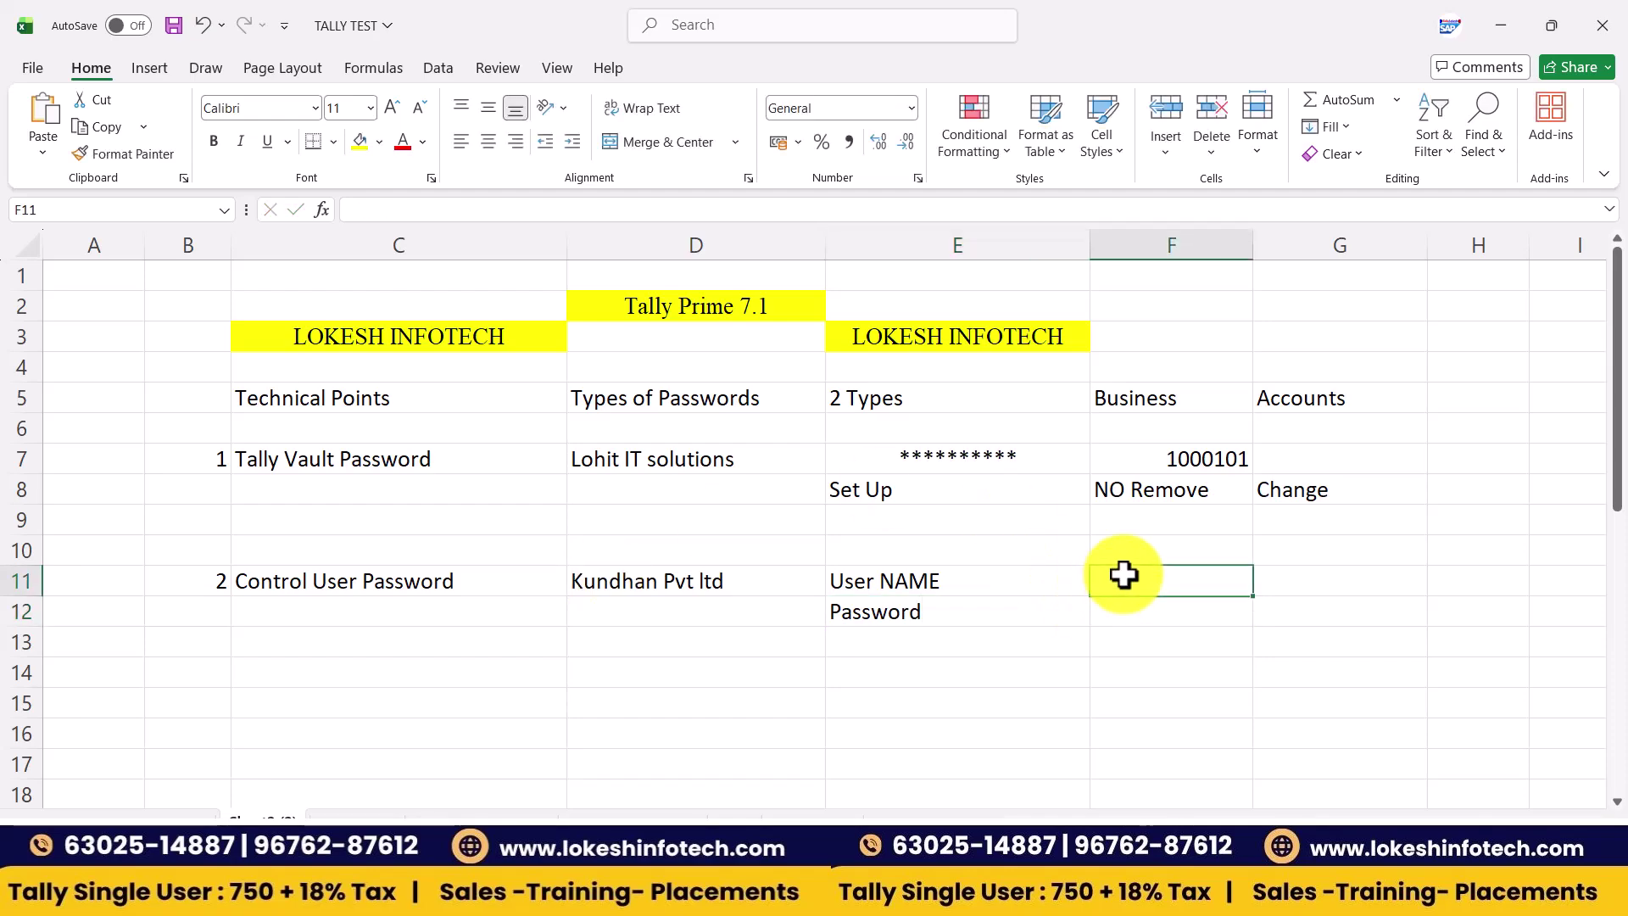
text(Tally)
key(Return)
text(123)
key(Return)
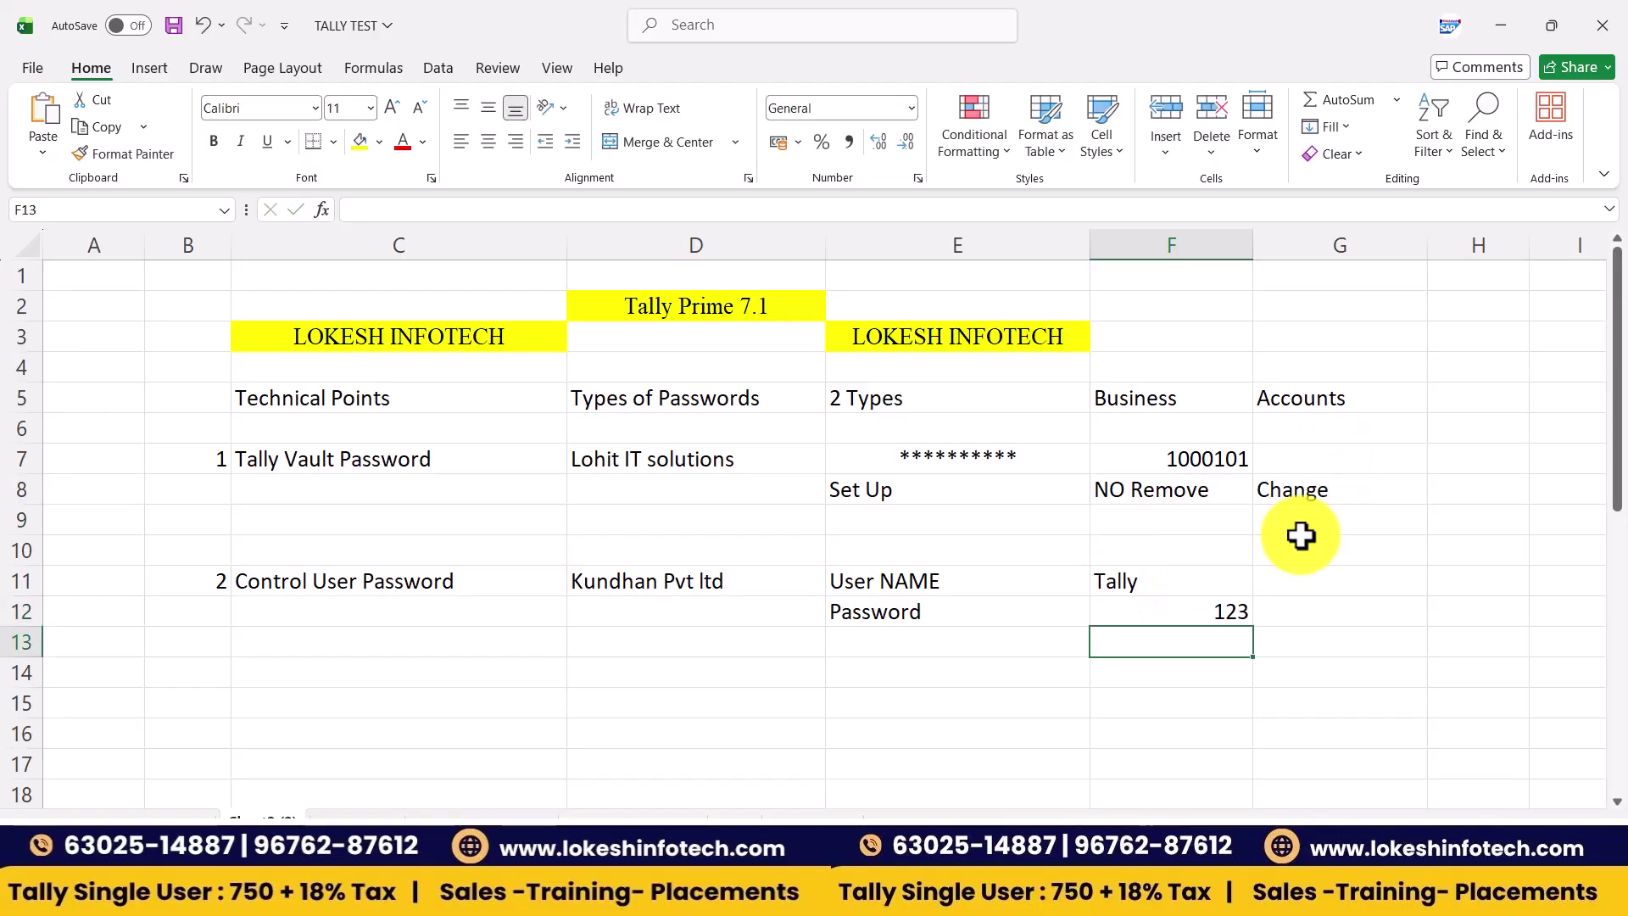
click(1187, 609)
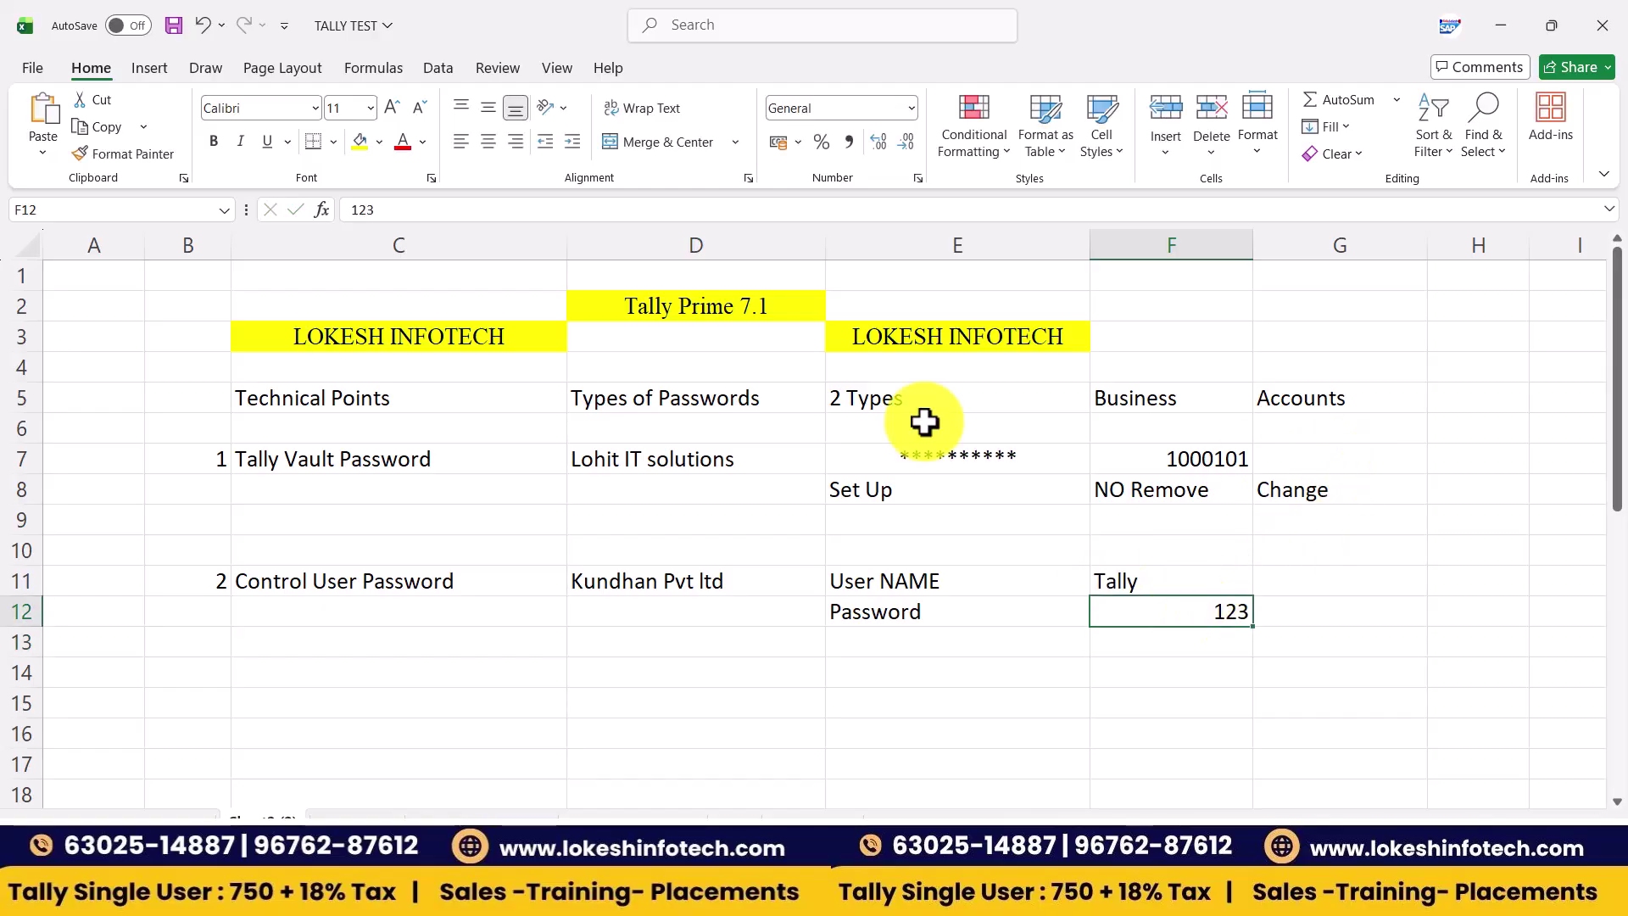
click(496, 146)
- Add the notes Remove the Password and Change in G11:G12
click(1302, 581)
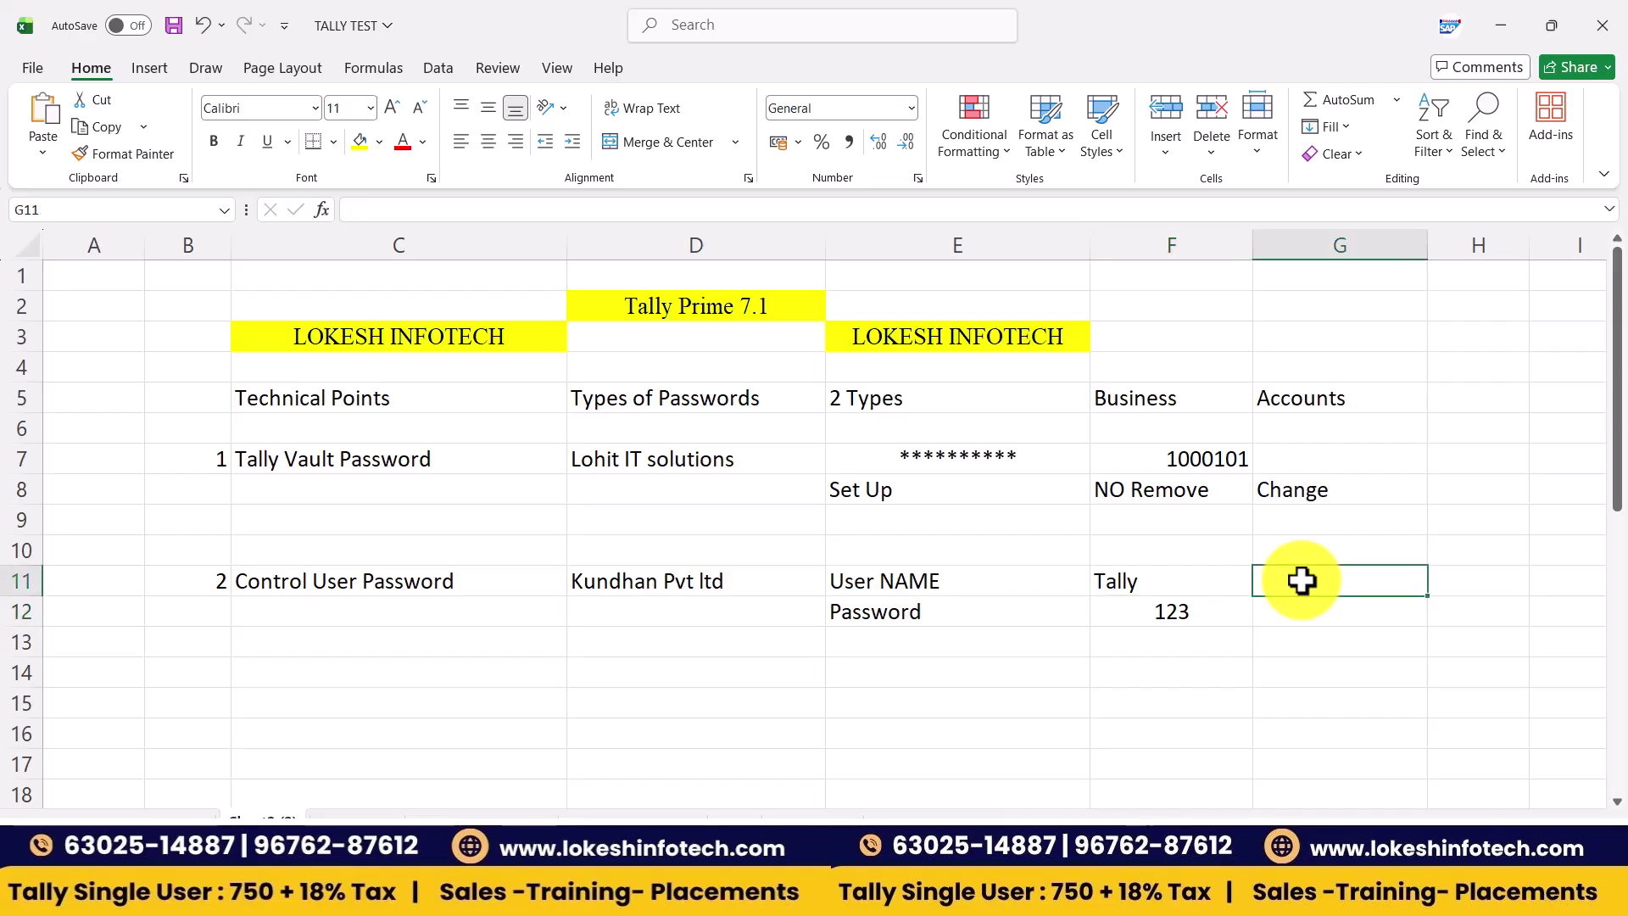
text(Rmo)
key(BackSpace)
text(emove the PAS)
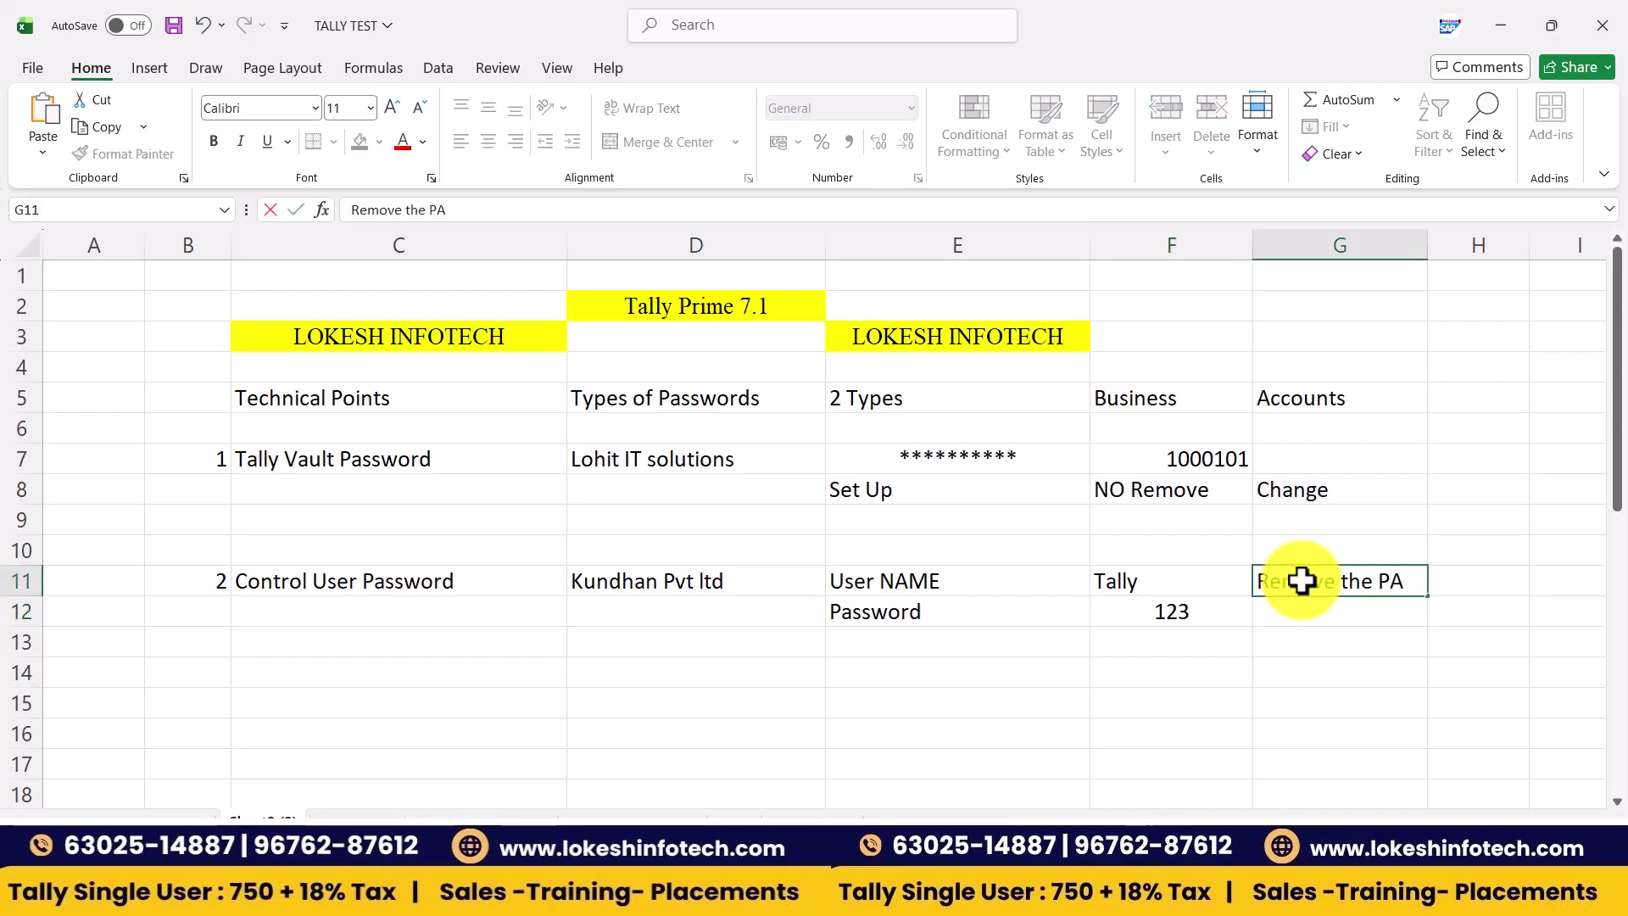
key(BackSpace)
key(BackSpace)
text(assword)
key(Return)
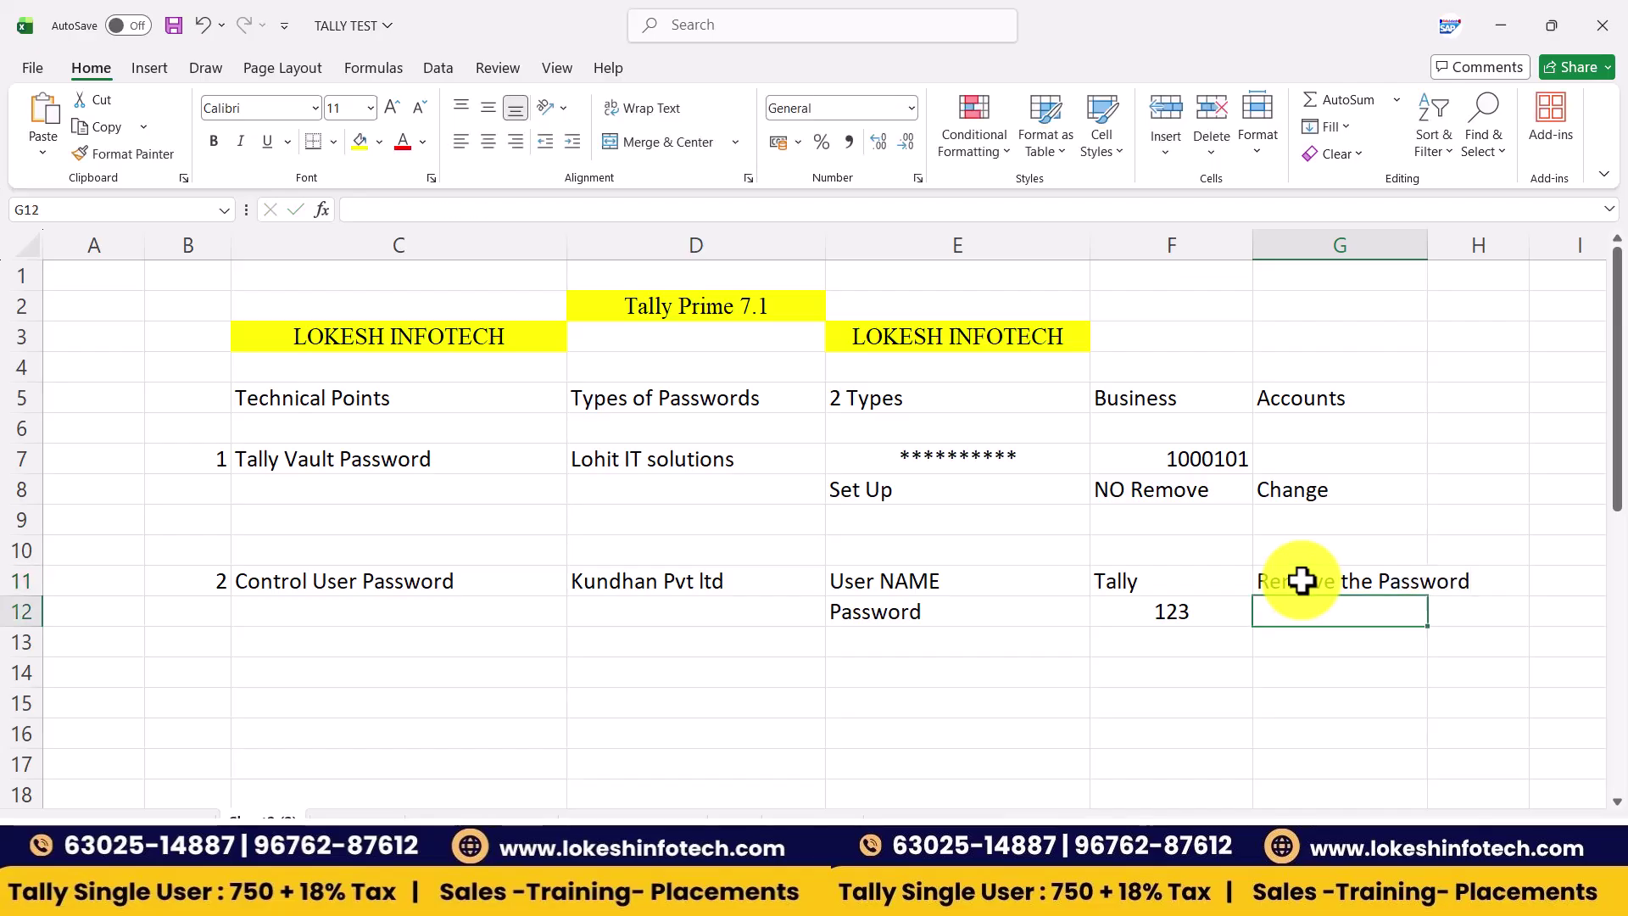
text(Change)
key(Return)
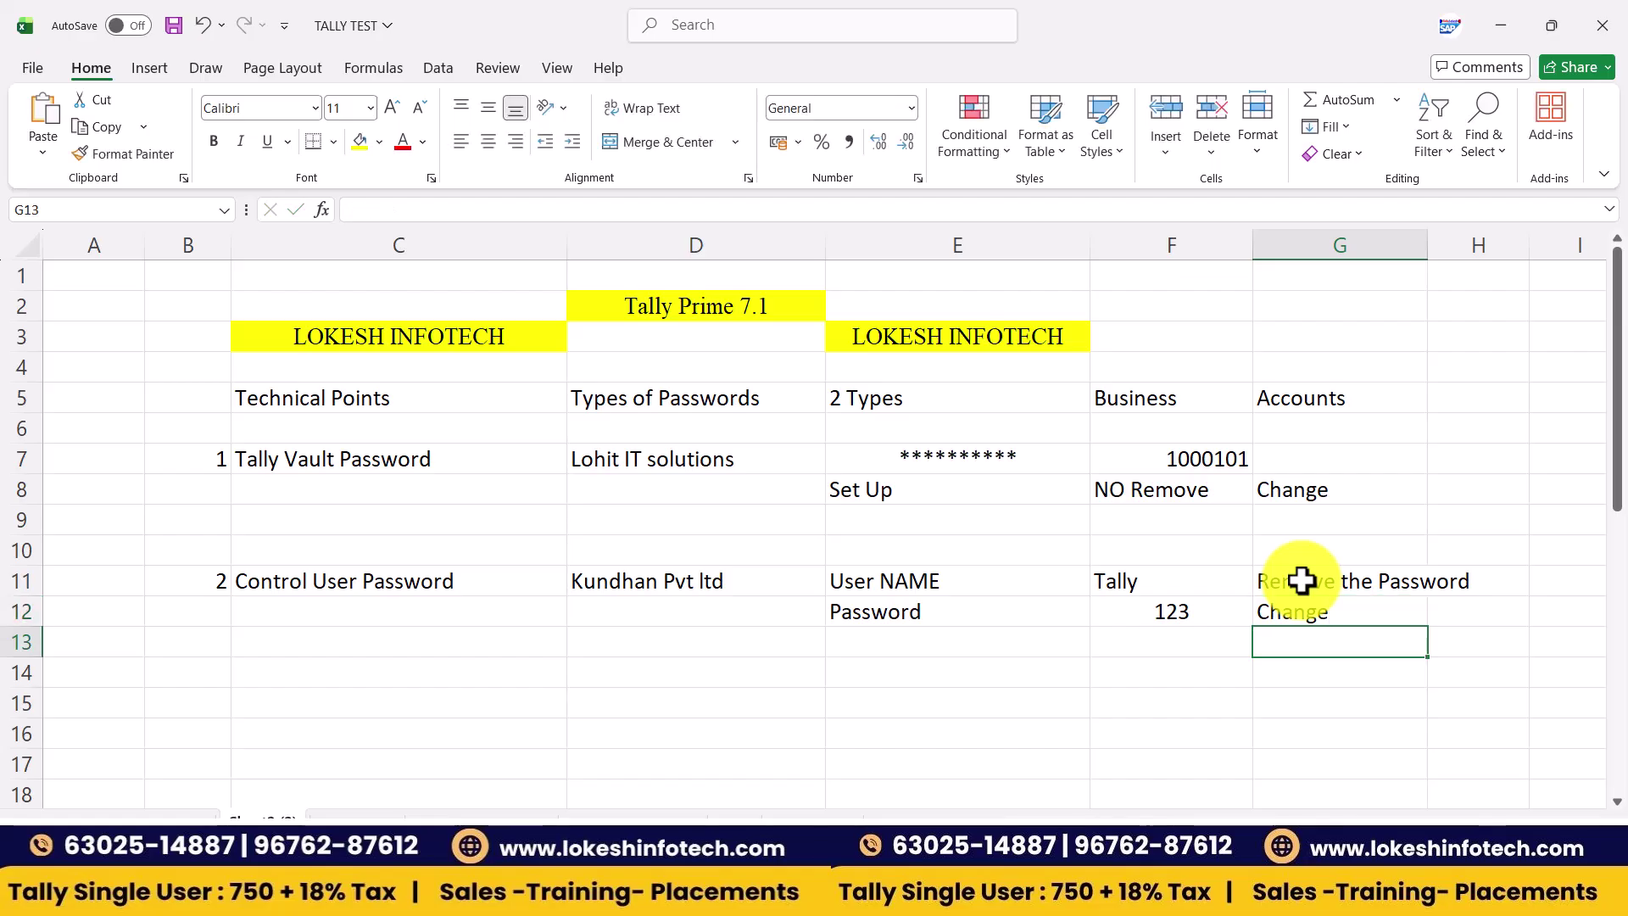
- Add the note 'We can See the Compny' in D13
click(674, 579)
click(662, 639)
double_click(658, 639)
text(We can See the )
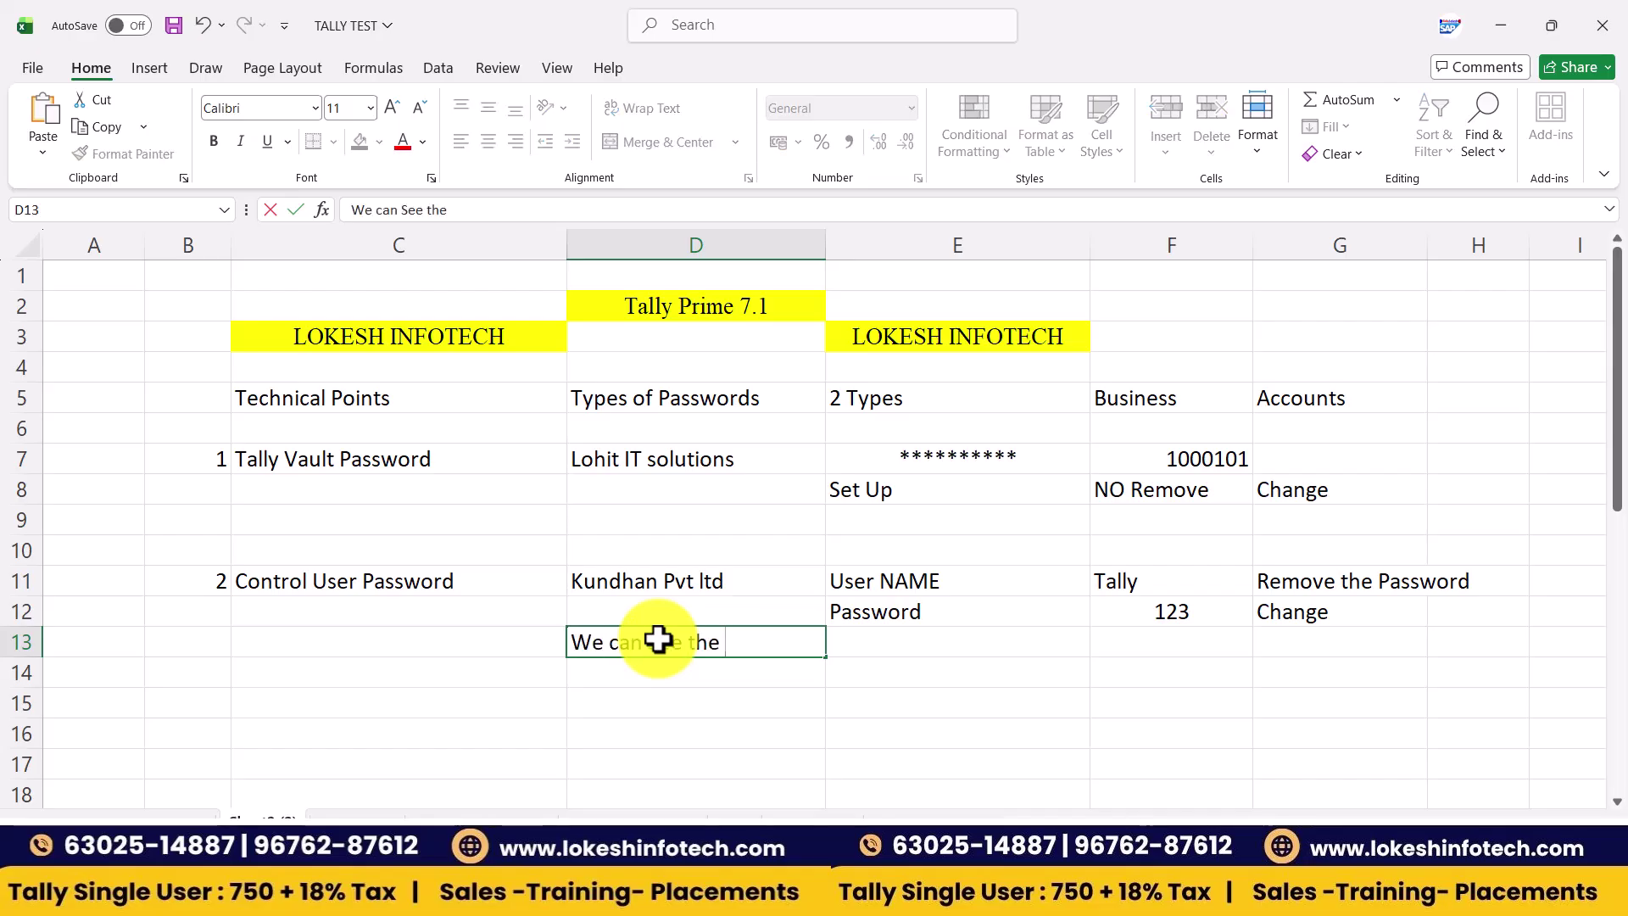
text(Compny)
key(Return)
click(937, 454)
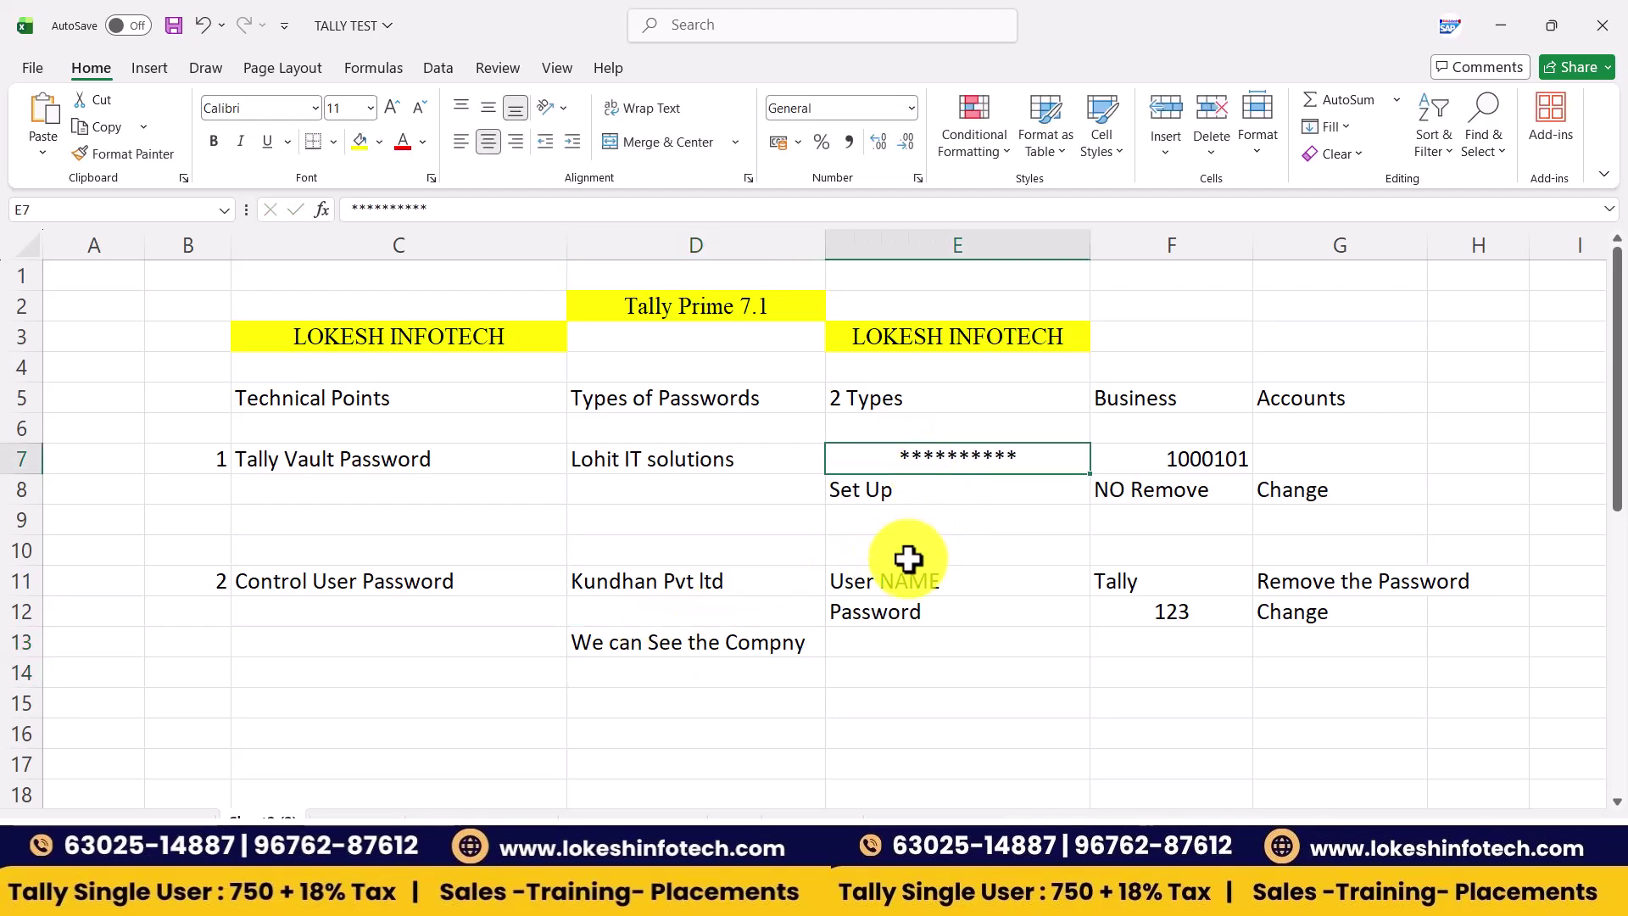
- Centre E11:F12, colour it red, and save the workbook with Ctrl+S
click(966, 588)
drag(1032, 572, 1093, 604)
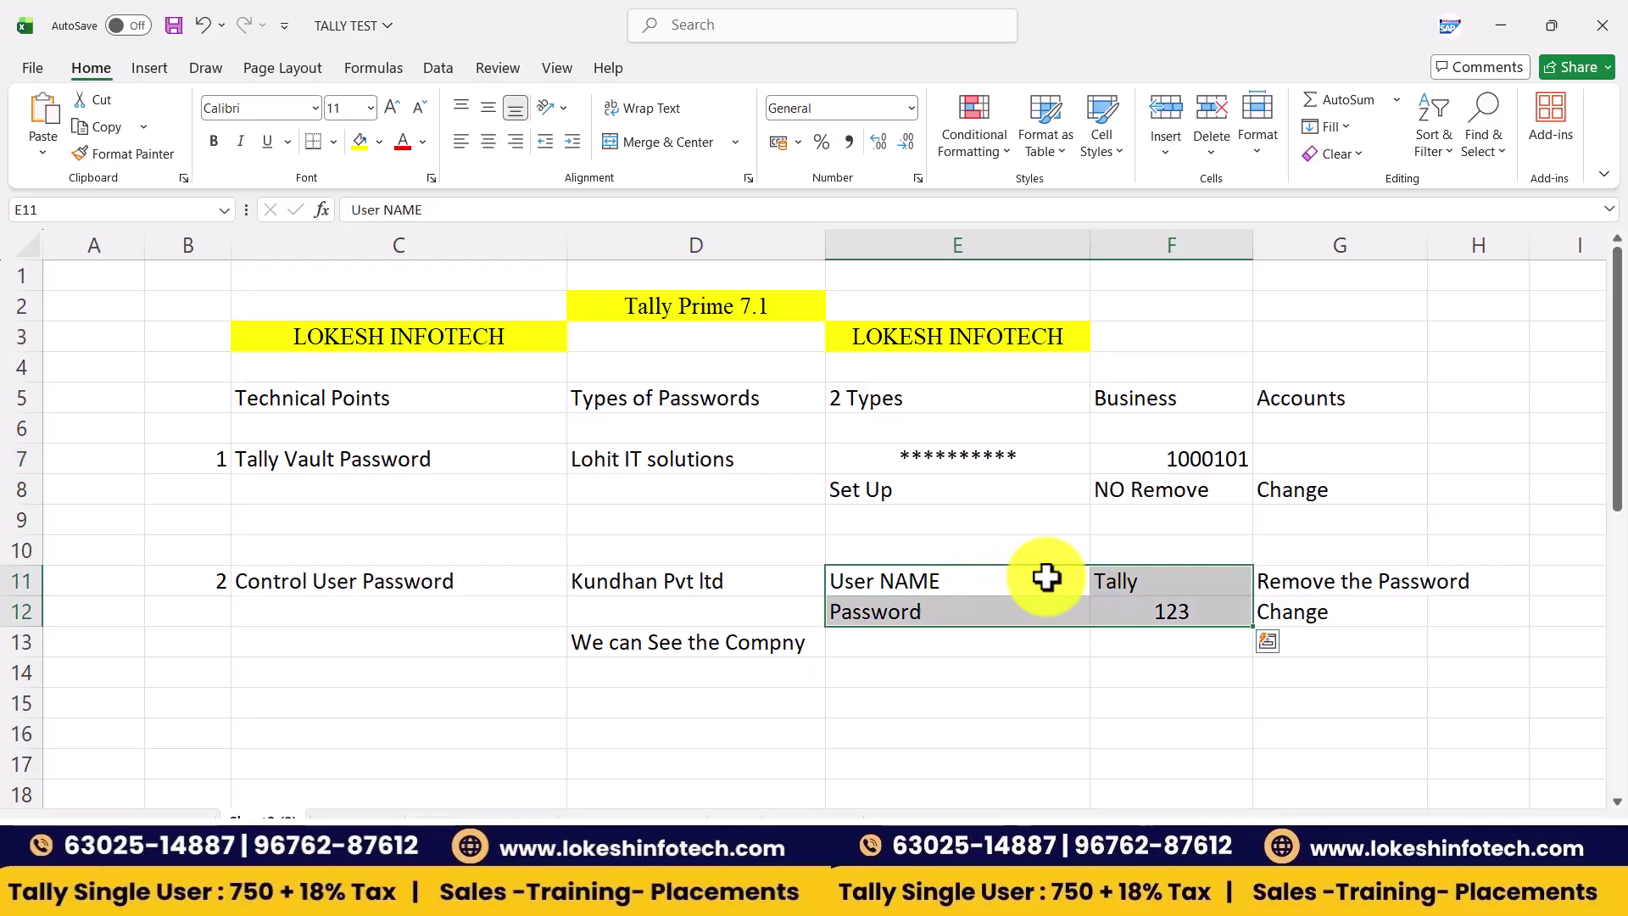
click(497, 141)
click(403, 144)
click(509, 642)
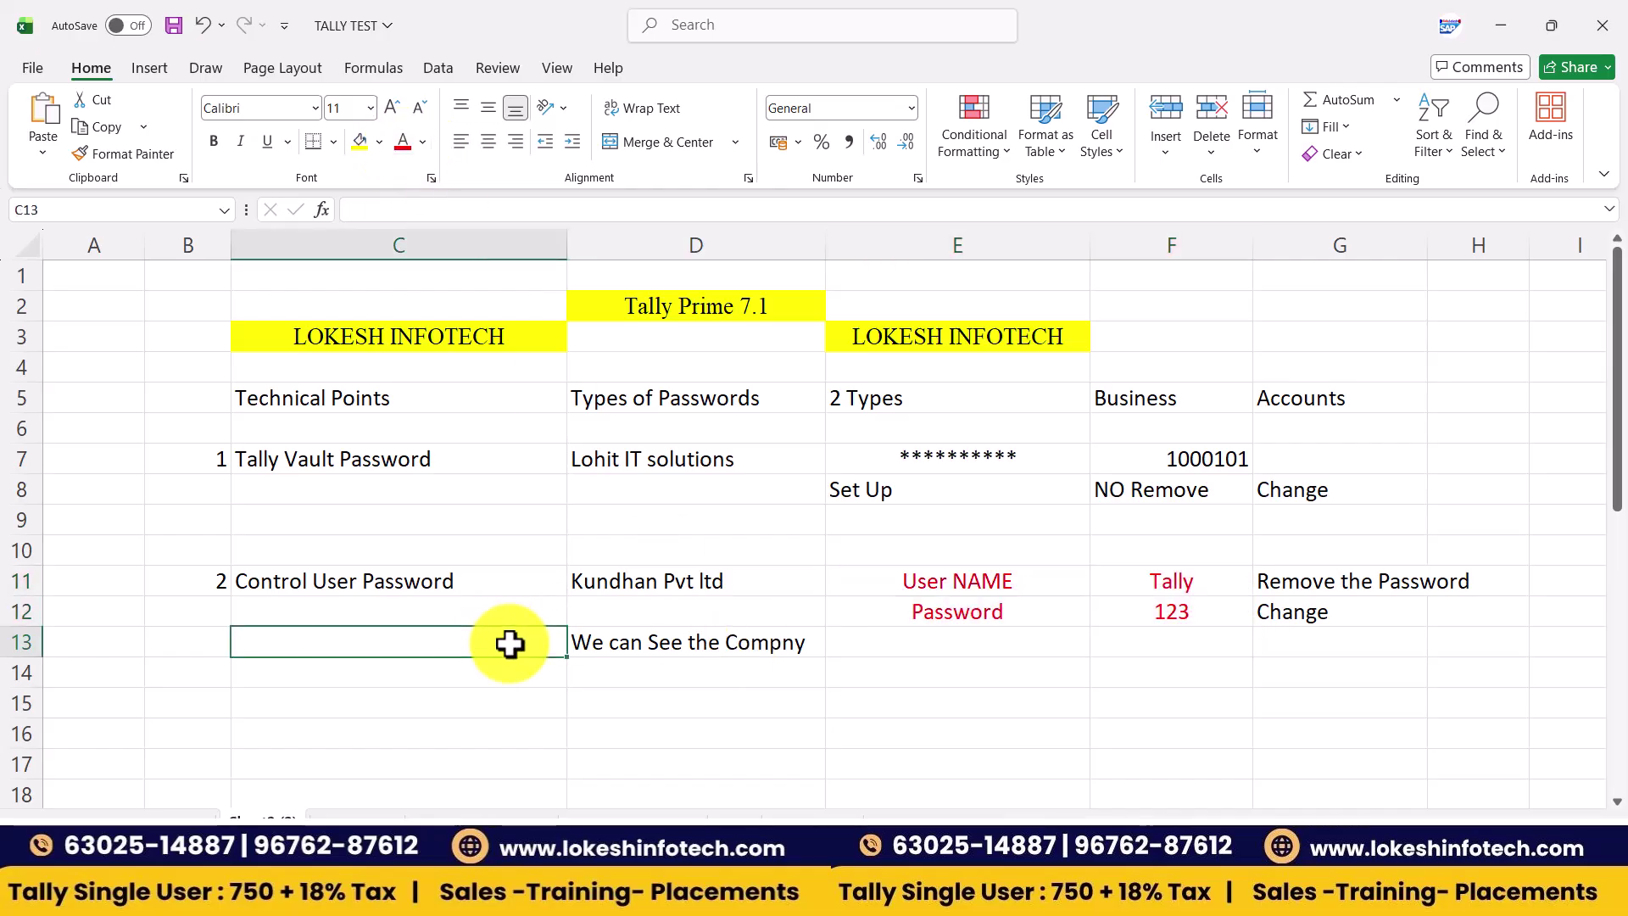
click(719, 537)
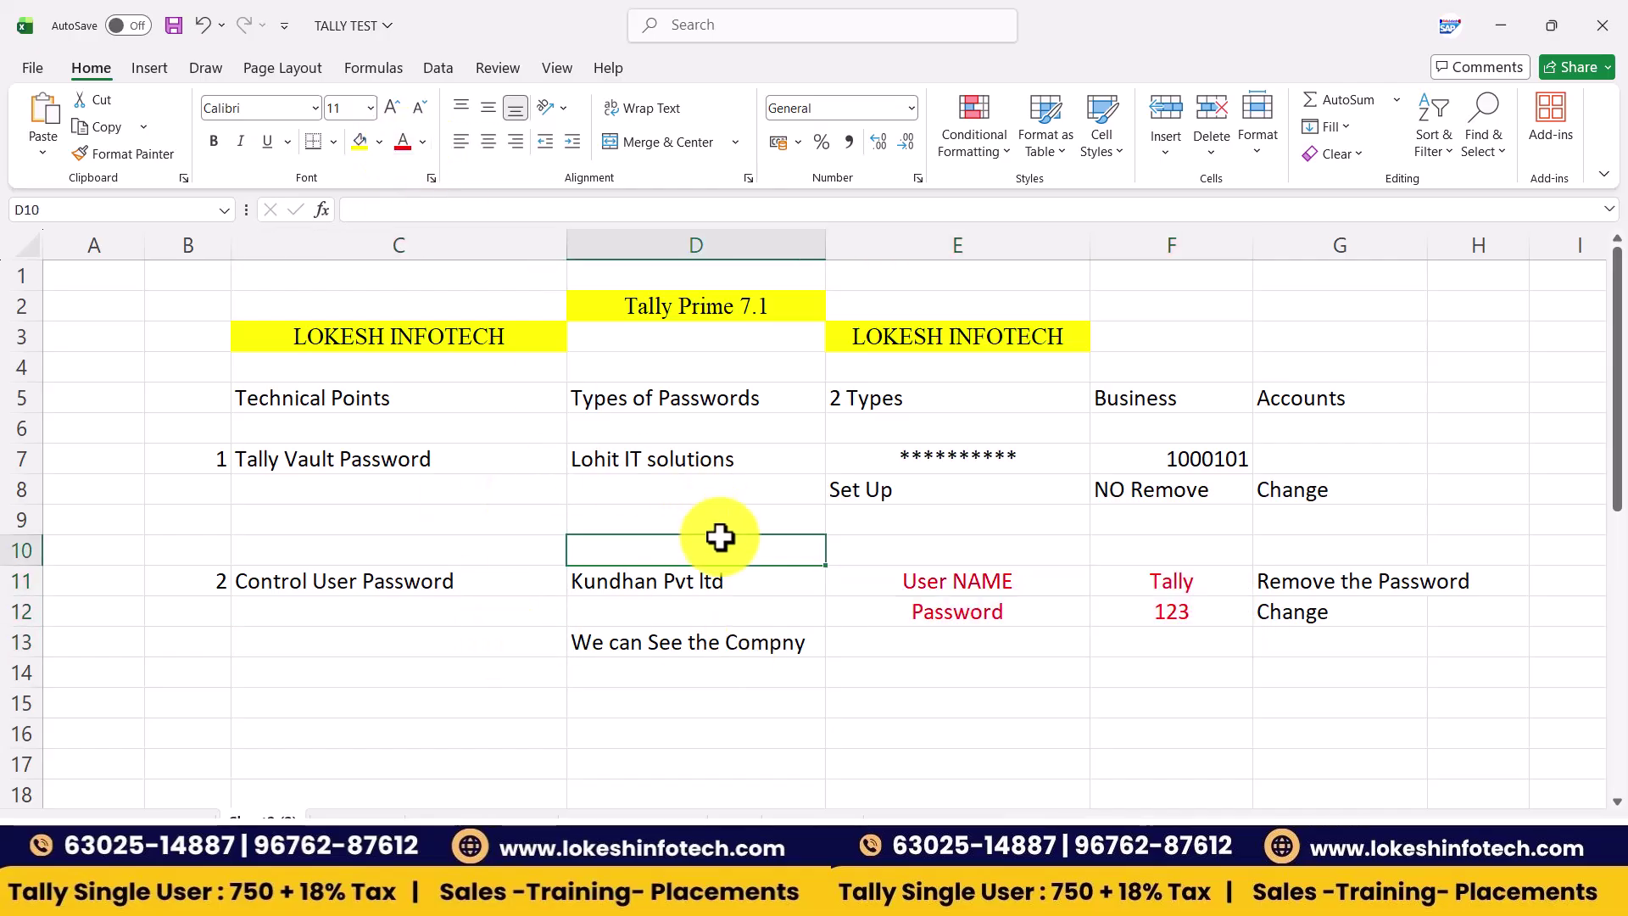
key(ctrl+s)
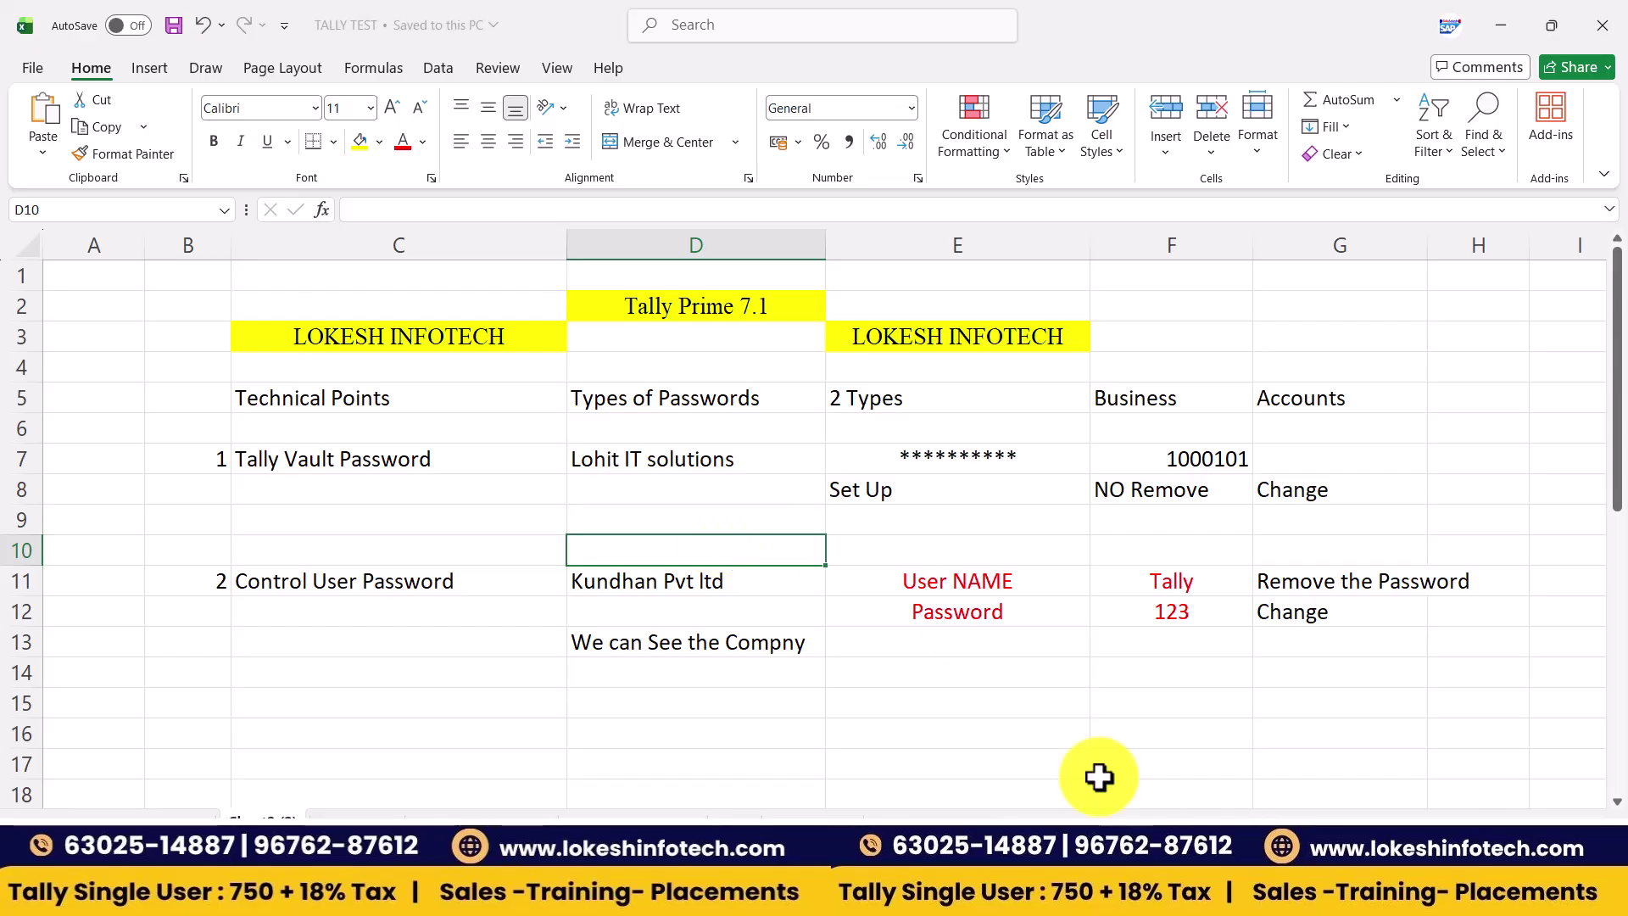
- Shut Spandhana Finance Company June 29 and start a blank Create Company form
mouse_move(964, 897)
click(905, 799)
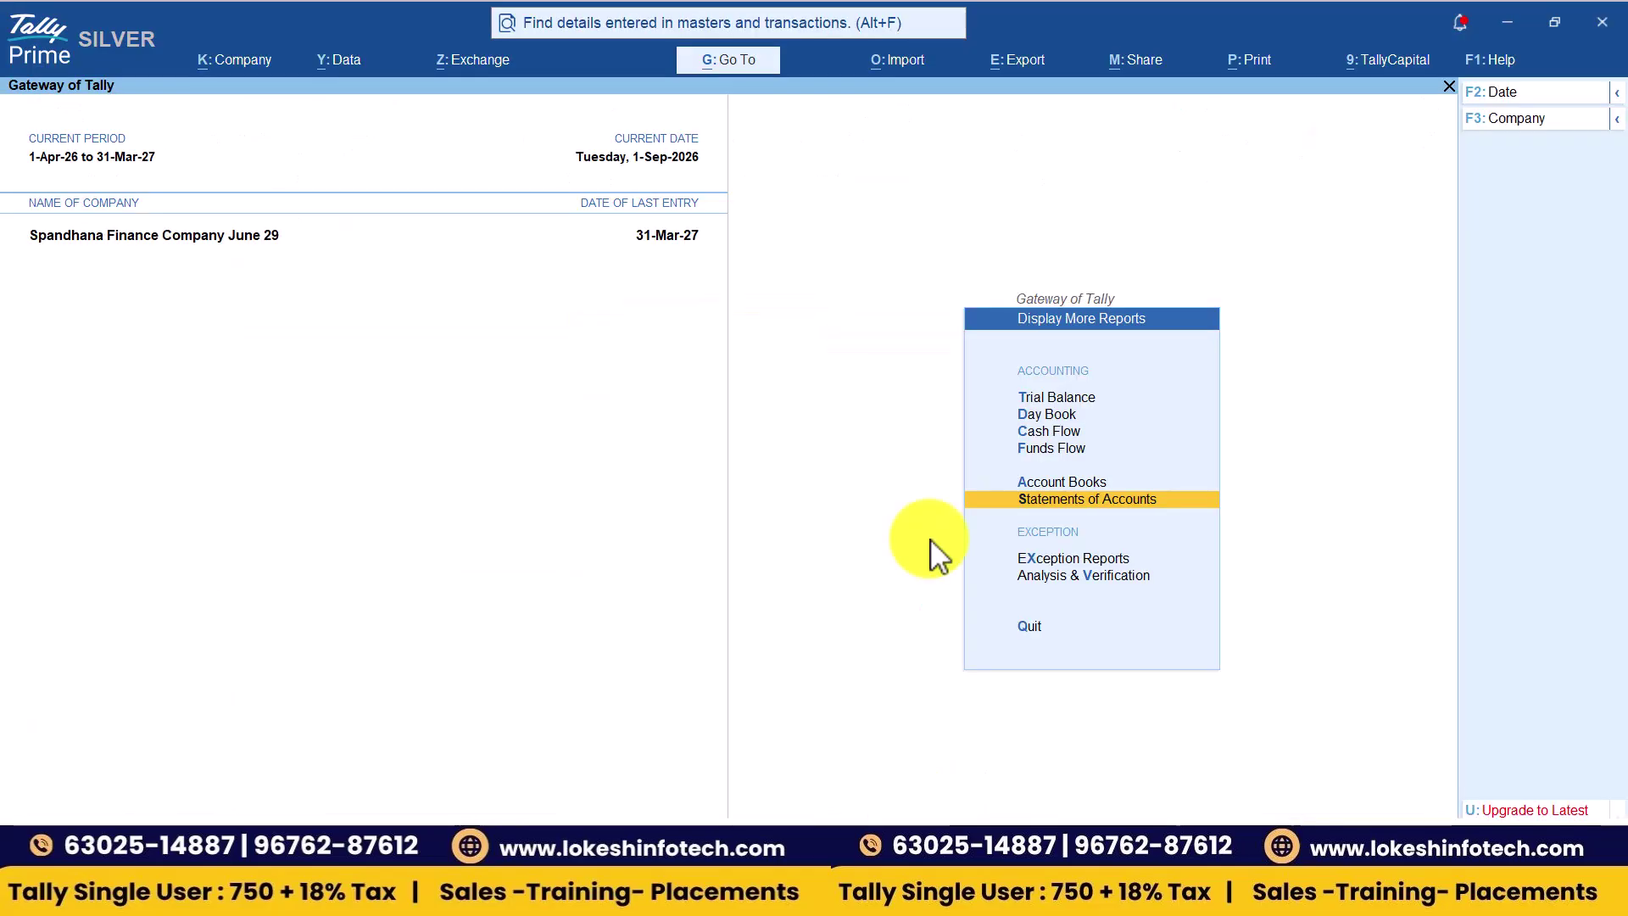
click(1544, 124)
key(Up)
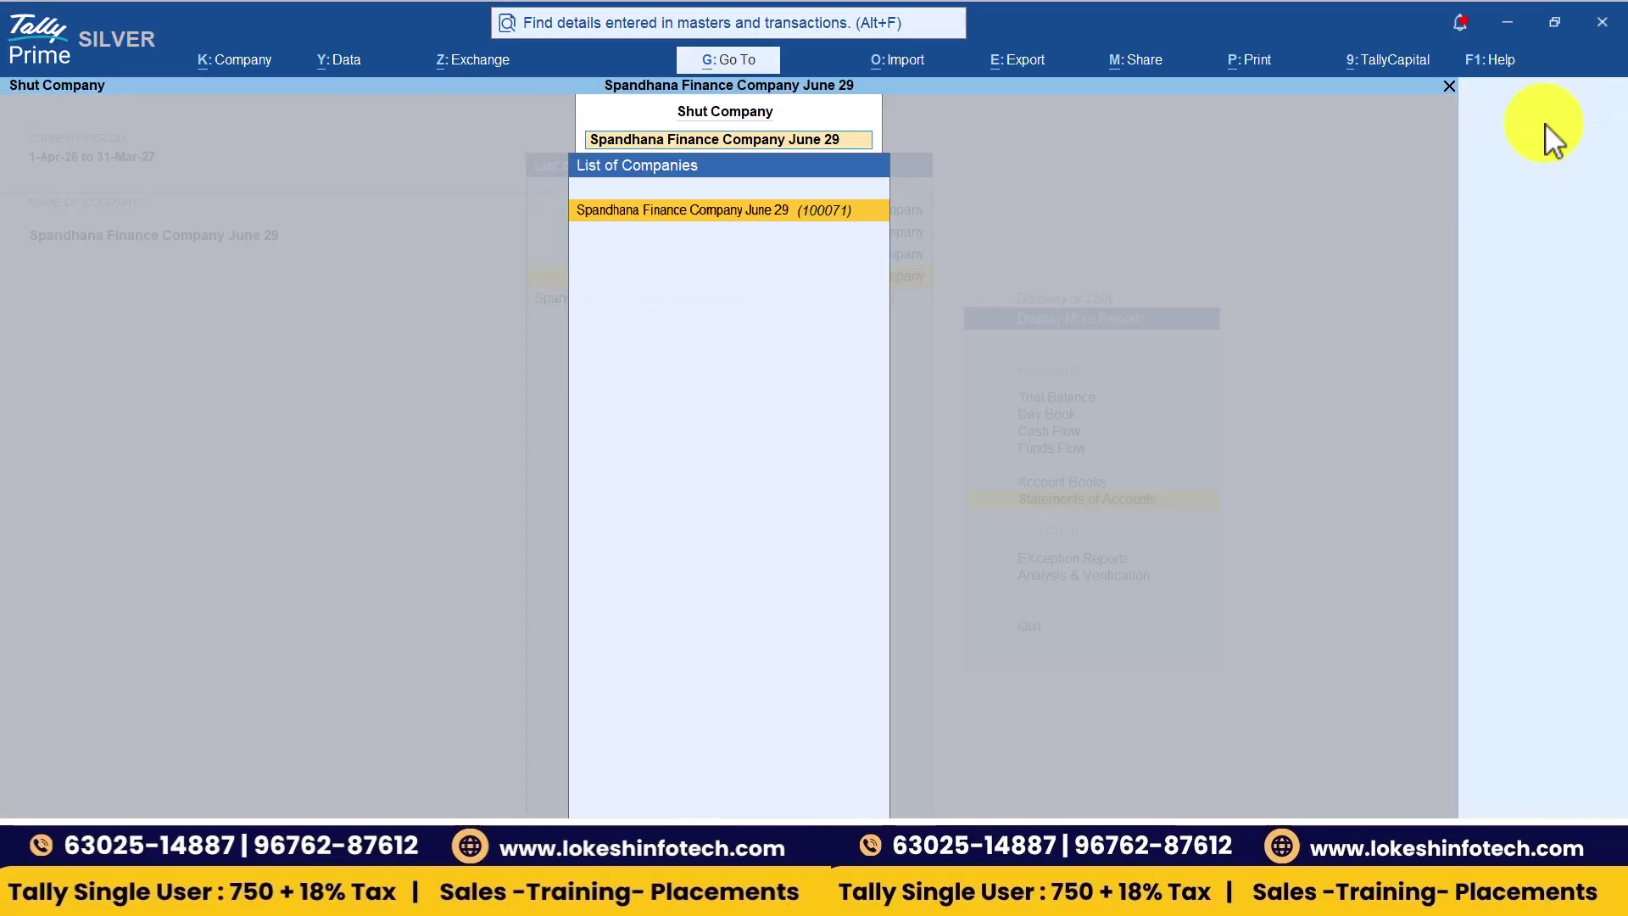
key(Return)
key(Return)
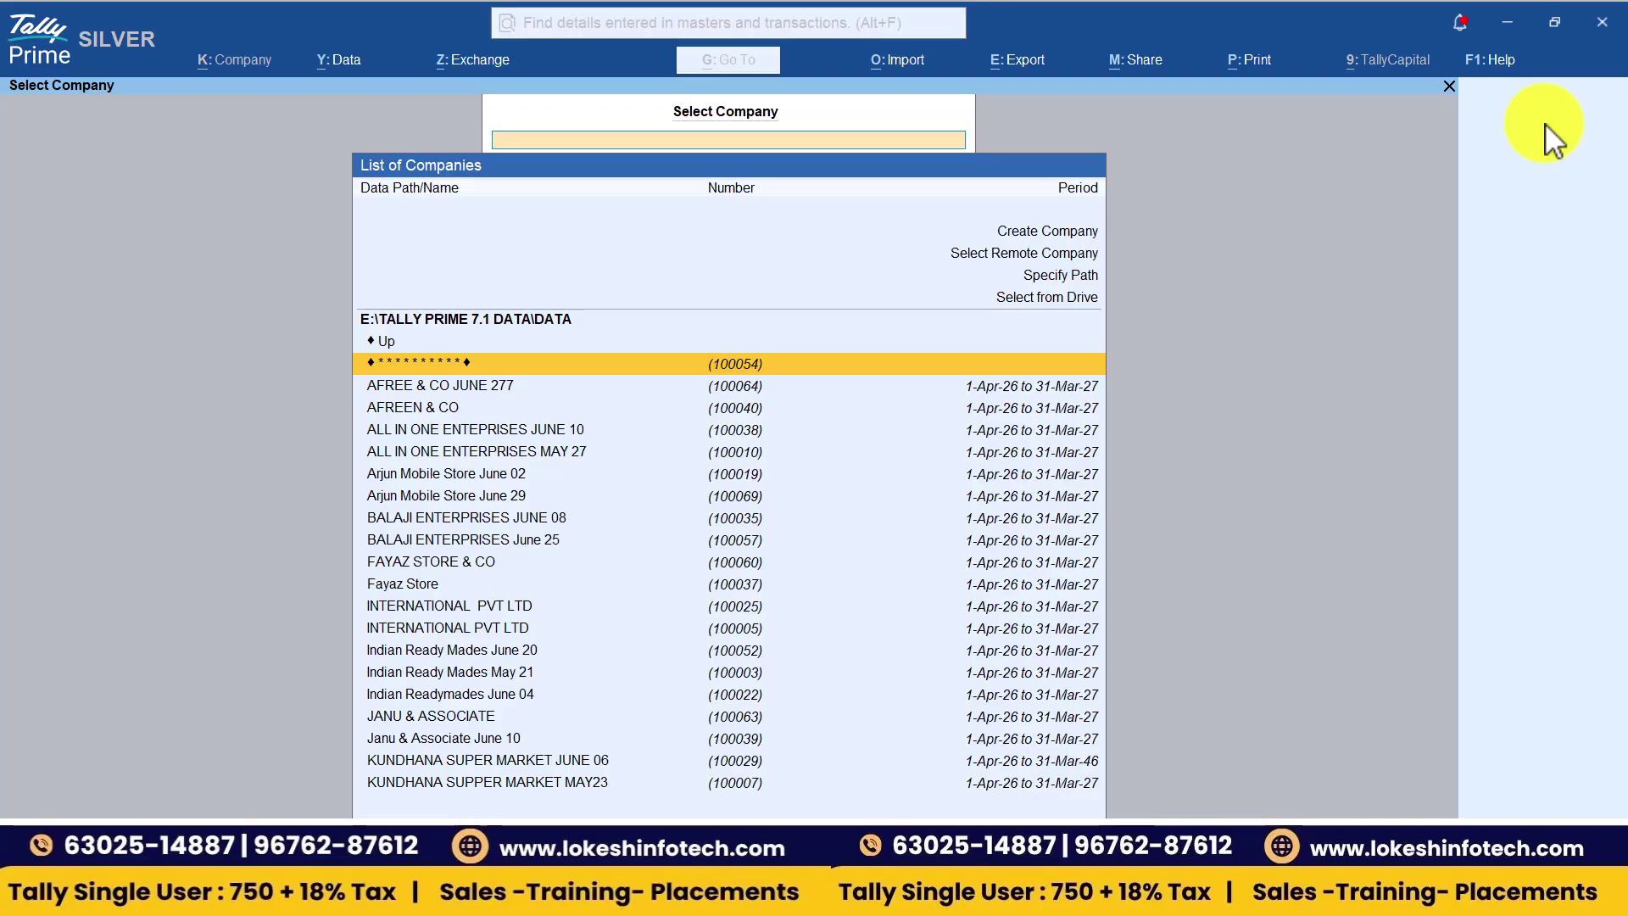
key(Up)
key(Up)
key(Up)
key(Up)
key(Up)
key(Return)
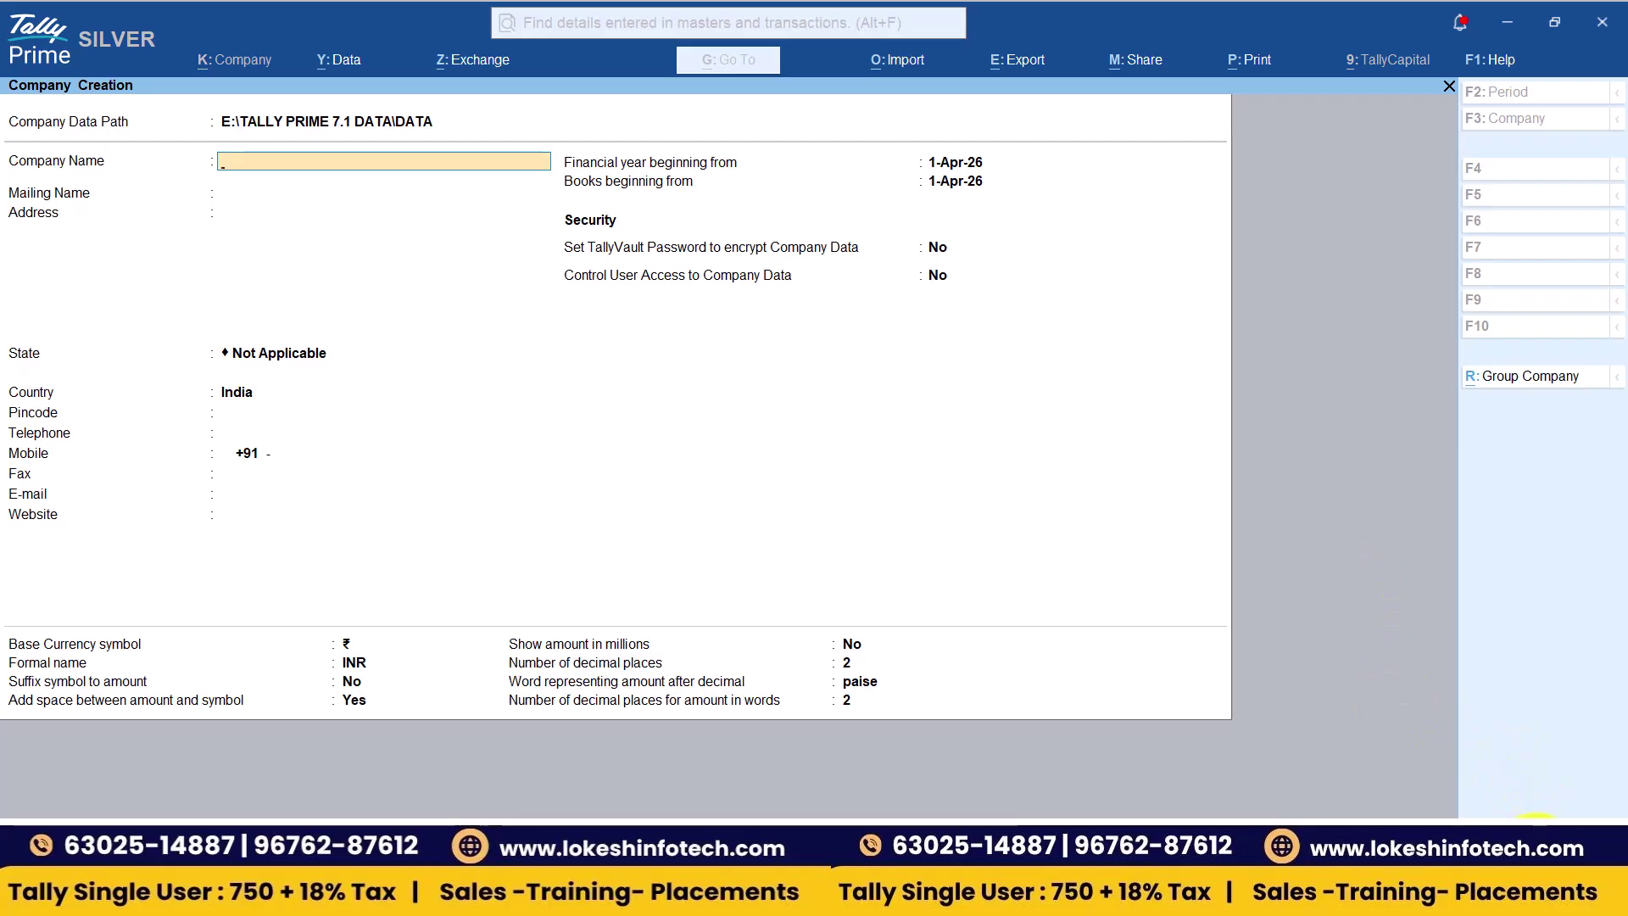
- Configure the company form via F12 to show the TallyVault security options
key(F12)
key(Return)
key(Return)
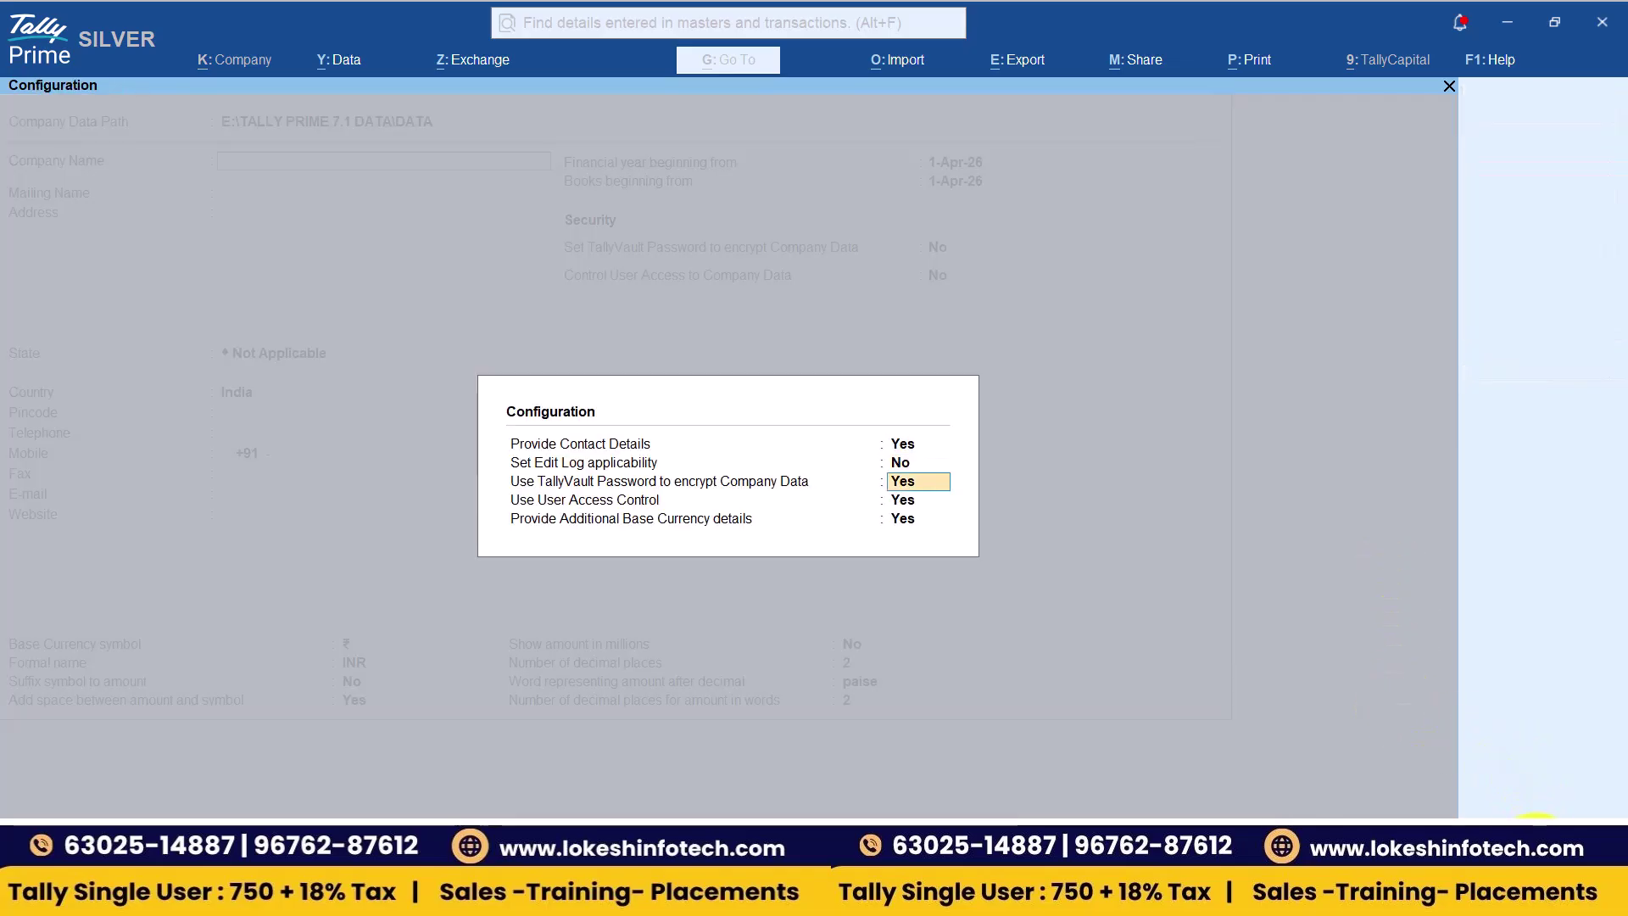
key(n)
key(n)
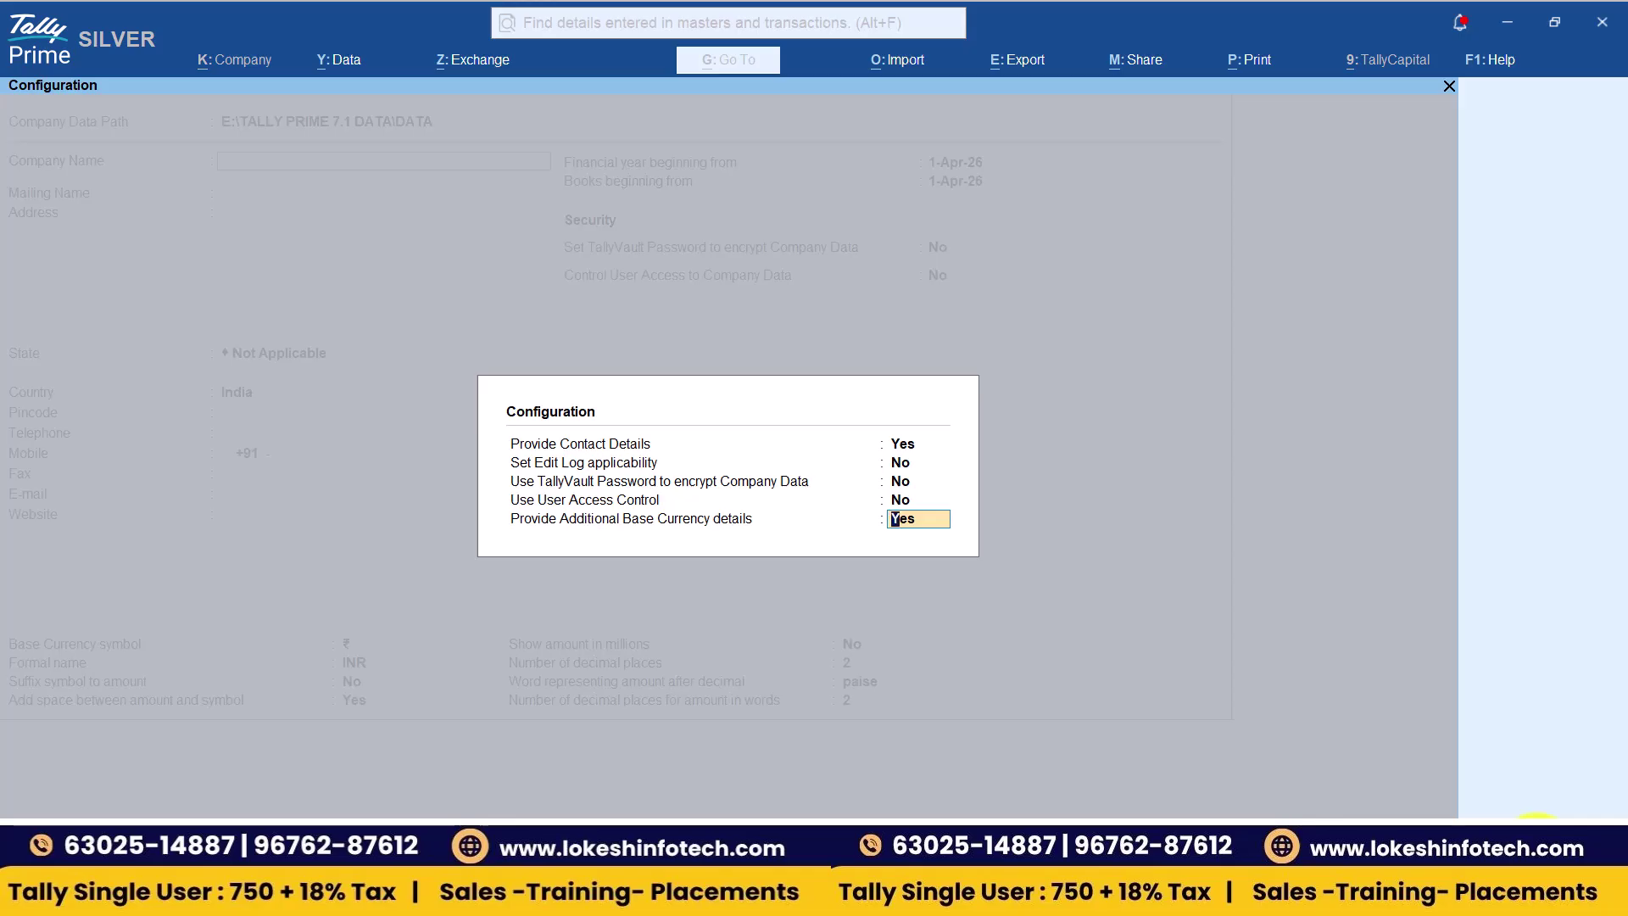
key(Return)
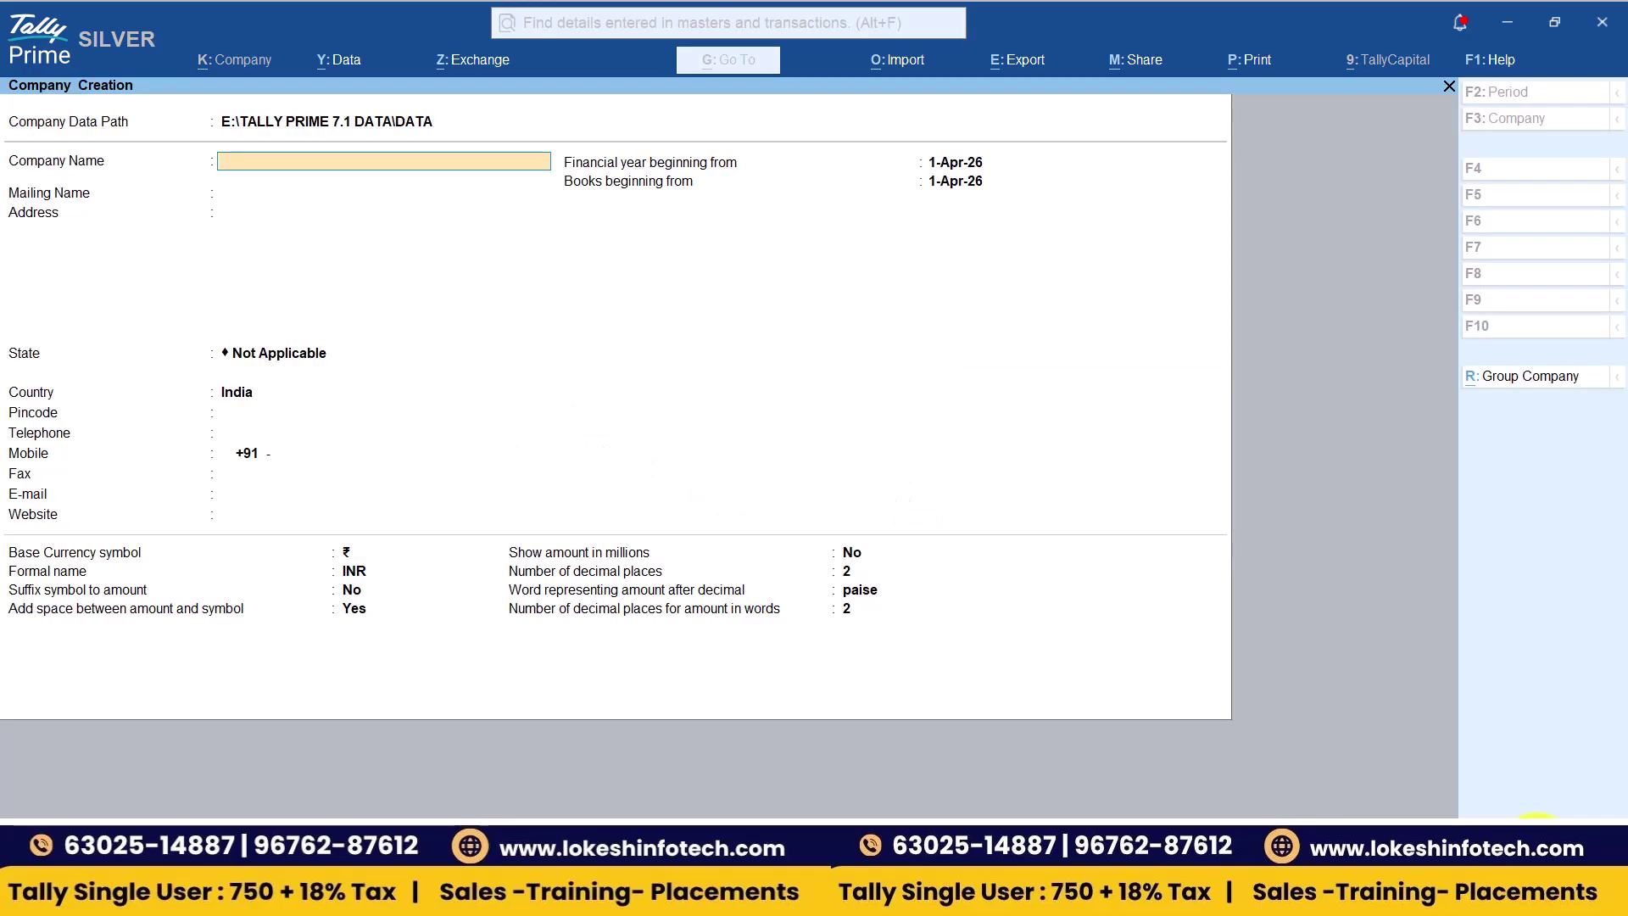
key(F12)
key(Return)
key(Return)
text(yy)
key(Return)
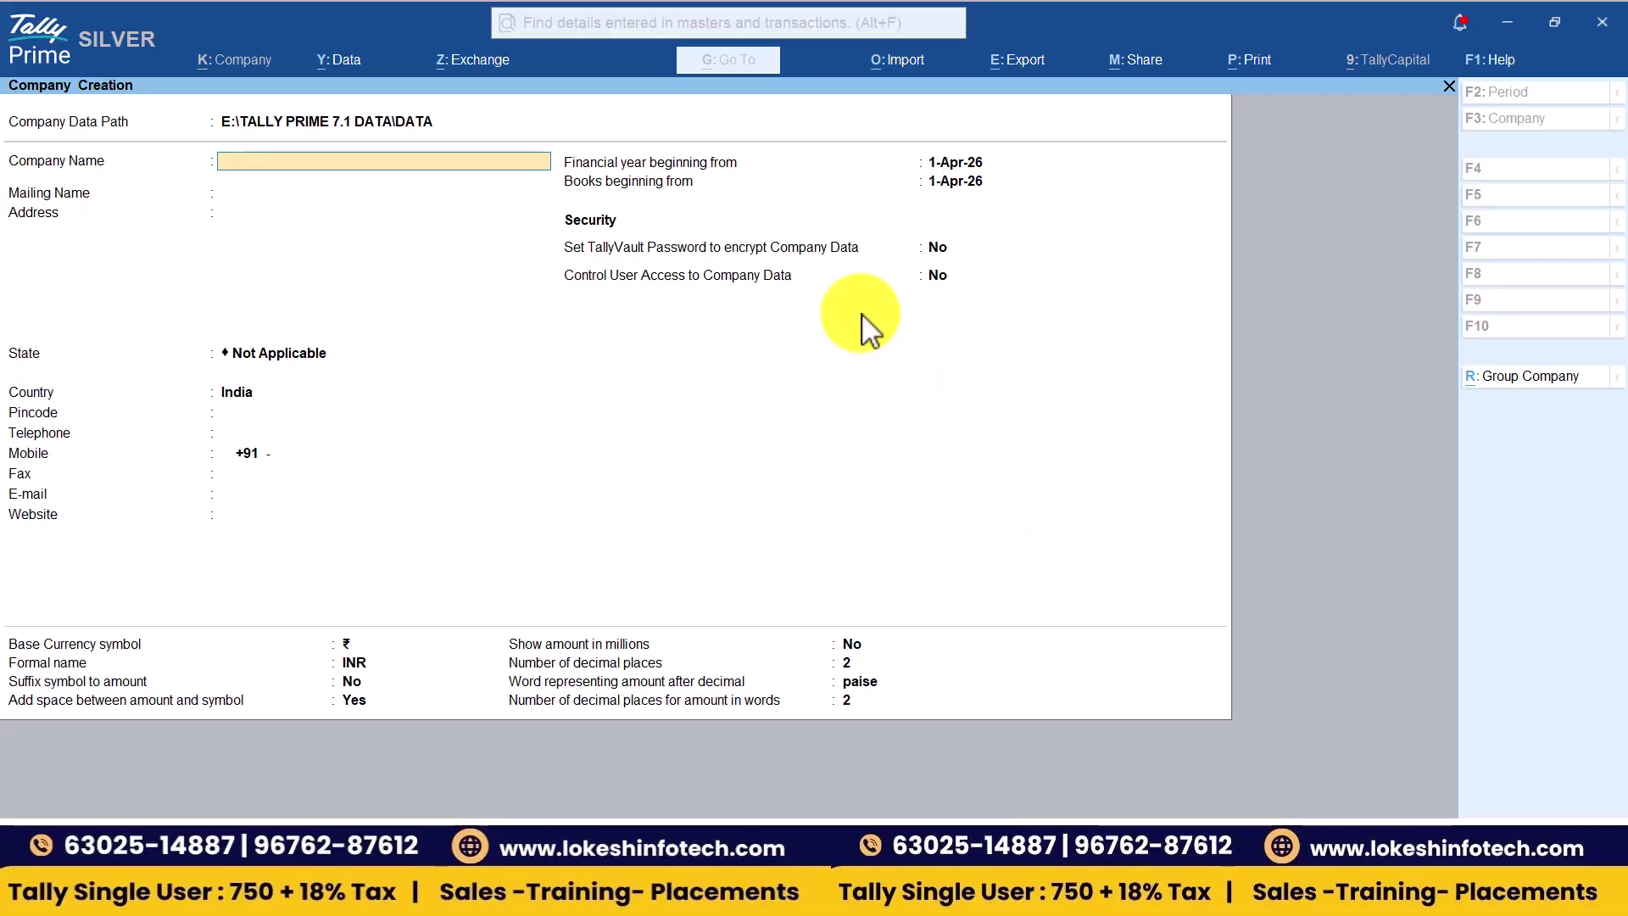
key(alt+Tab)
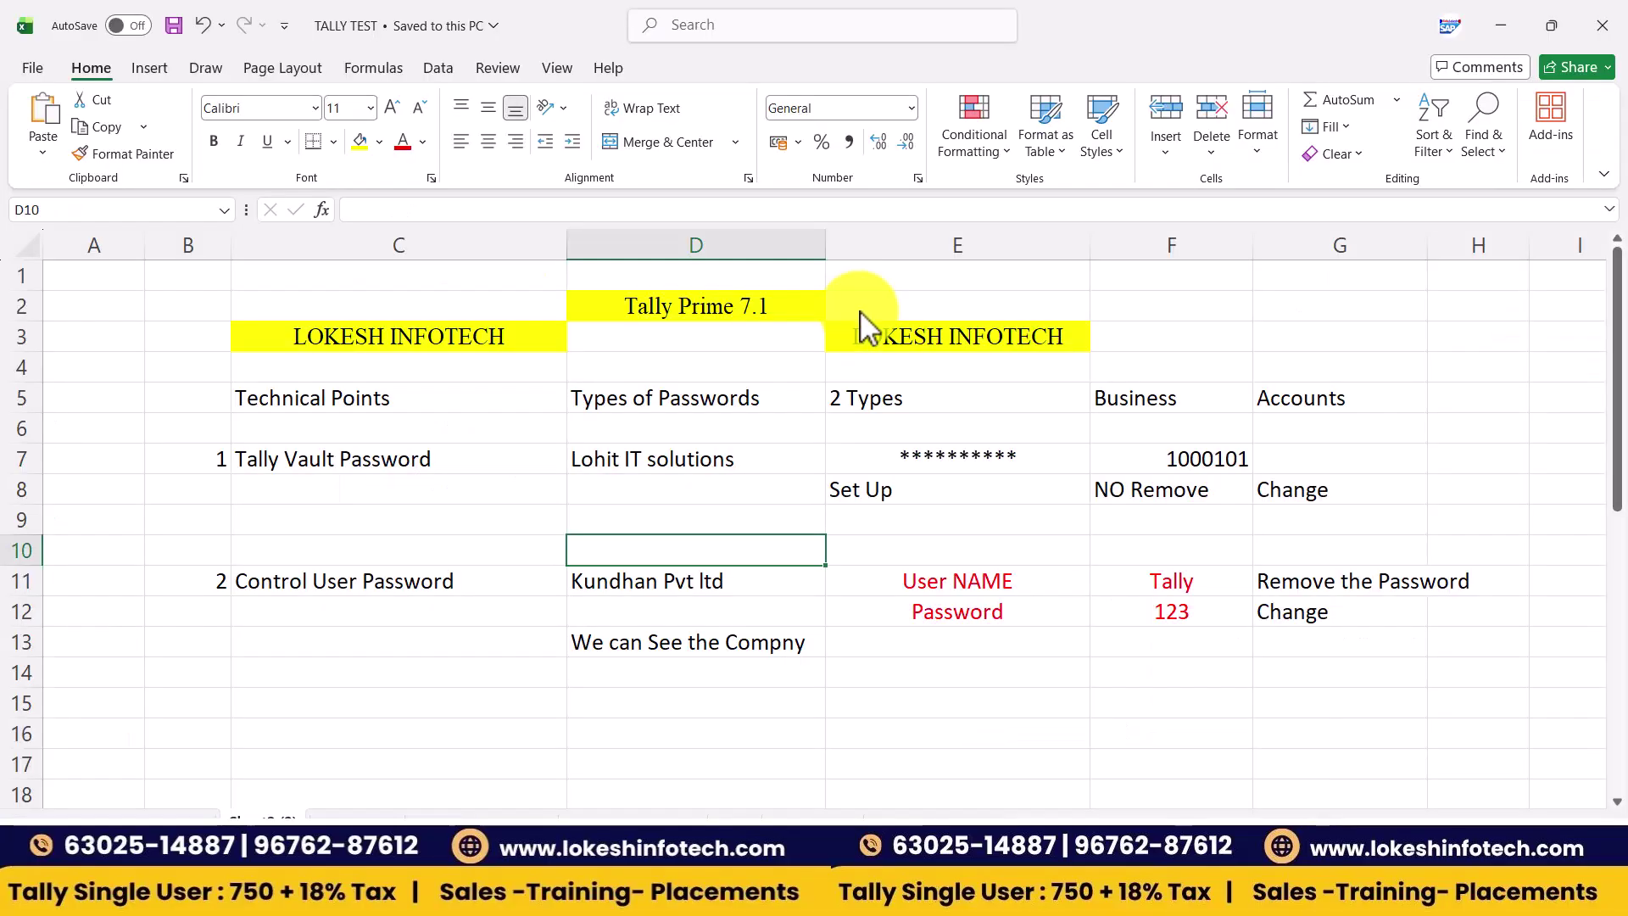
key(alt+Tab)
- Enter the company name LOHIT IT SOLUTIONS with state Andhra Pradesh
text(L)
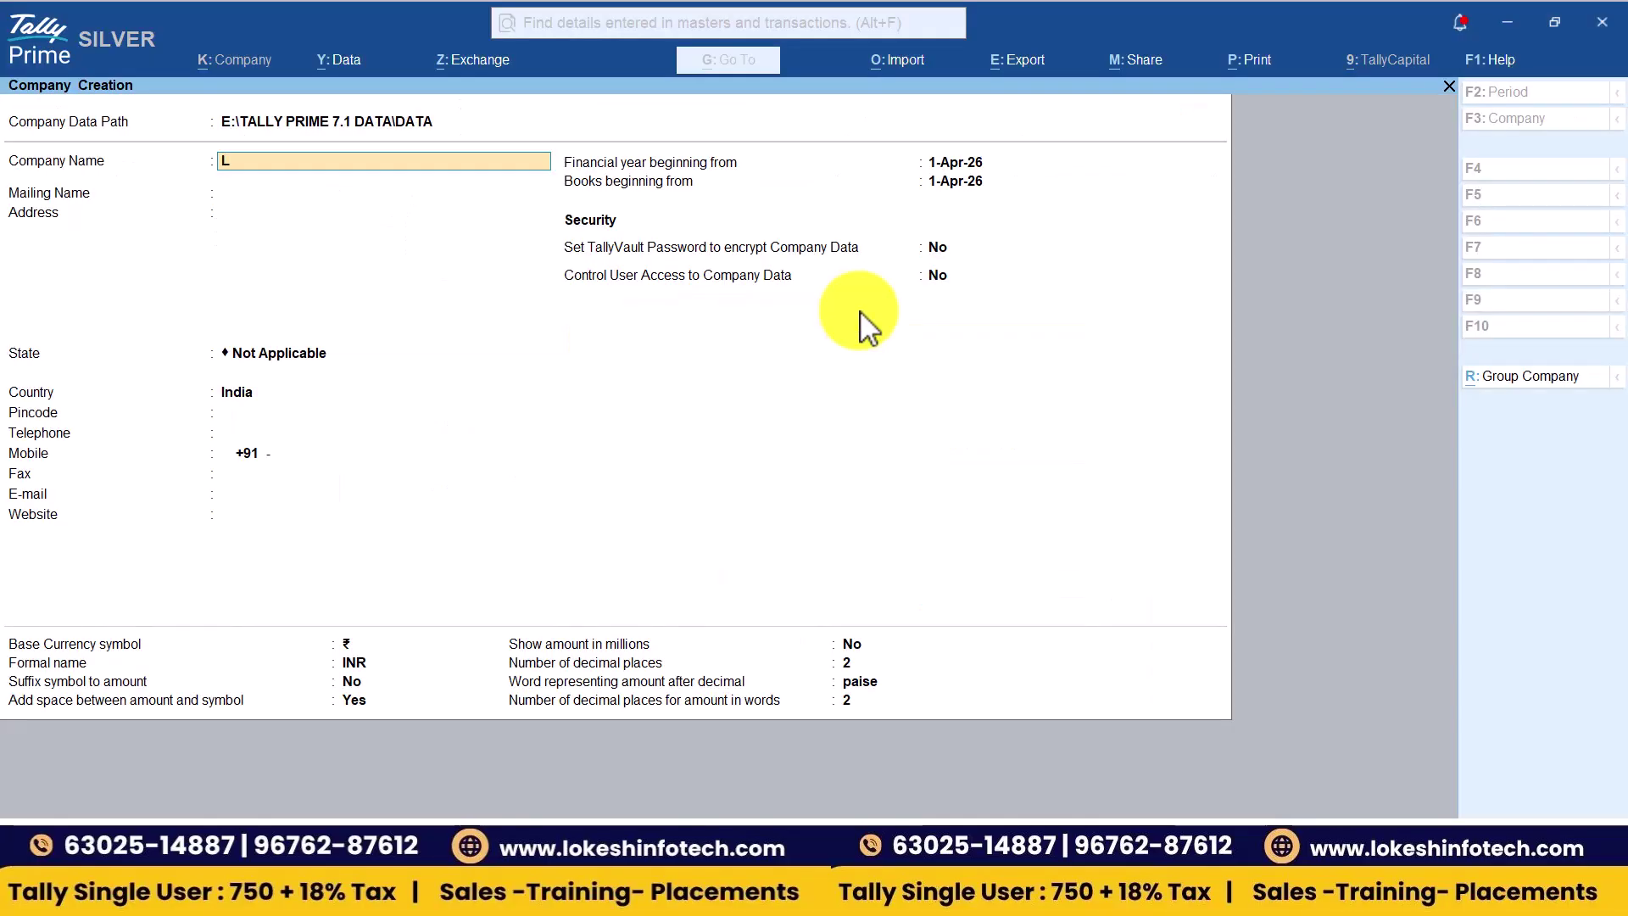
text(OHIT IT)
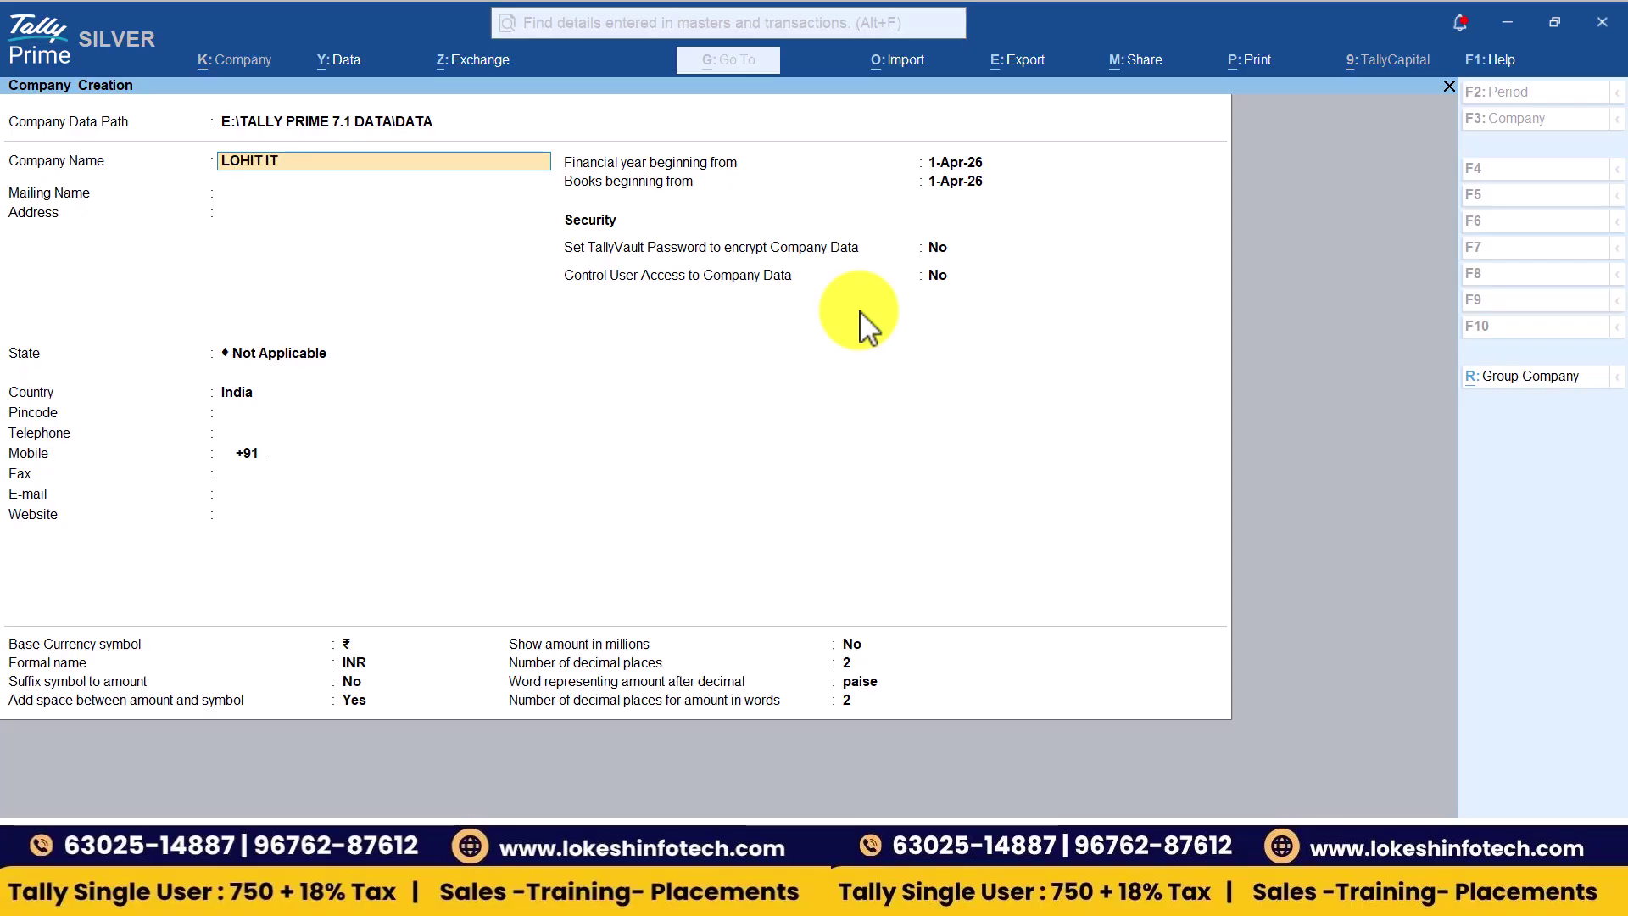
text( SOLUTIONS)
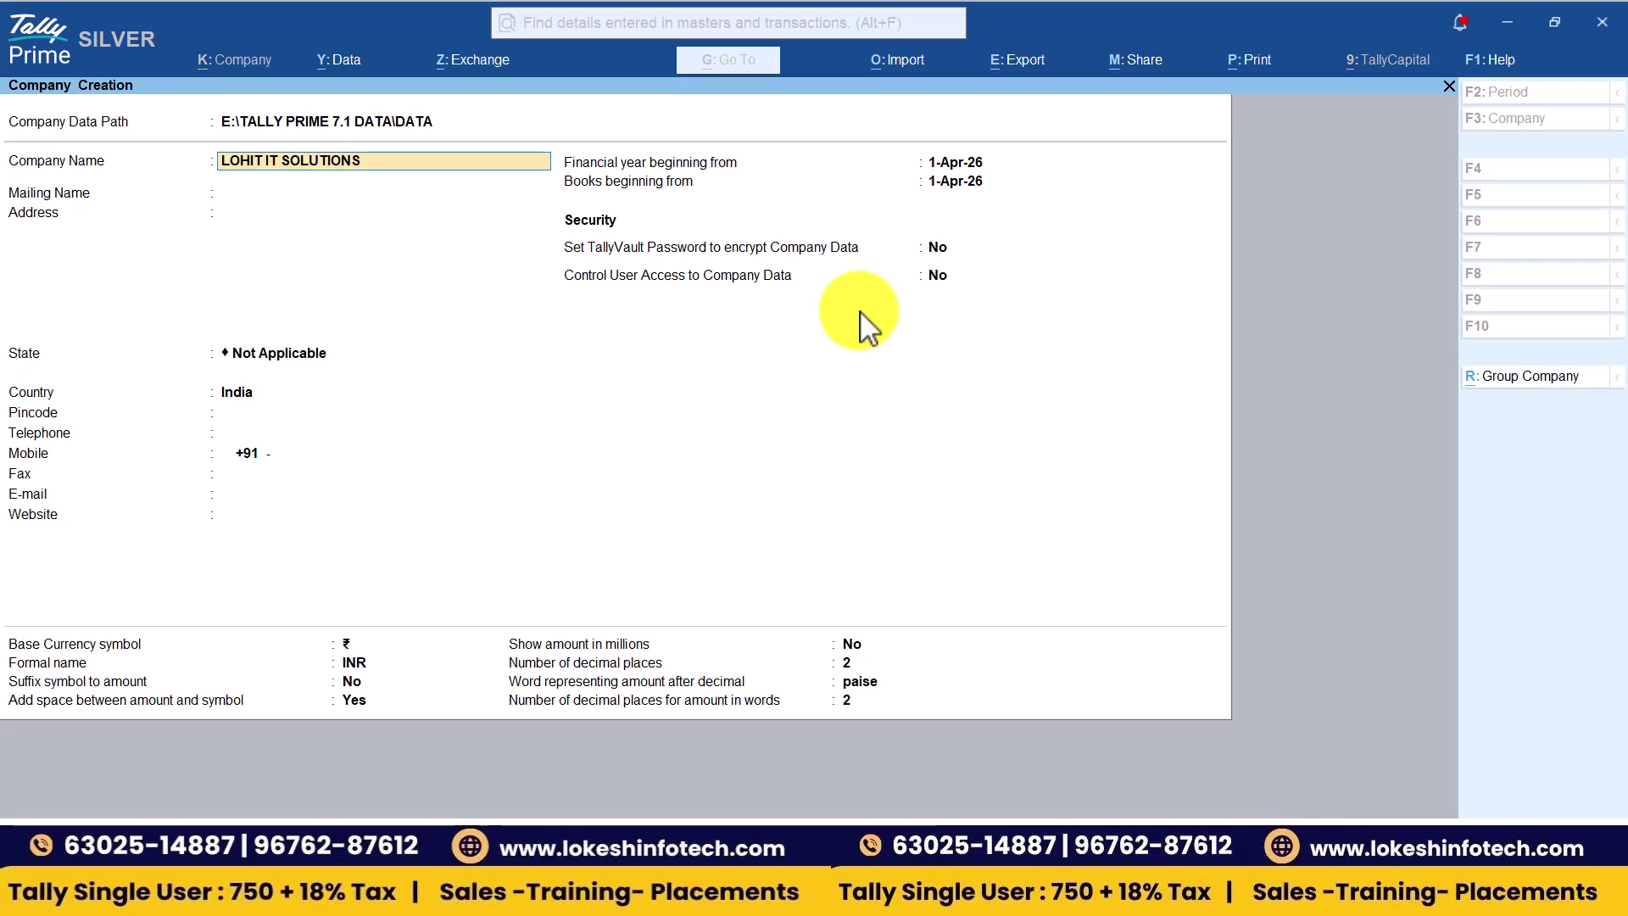
key(Return)
key(Return)
key(Return)
key(Down)
key(Down)
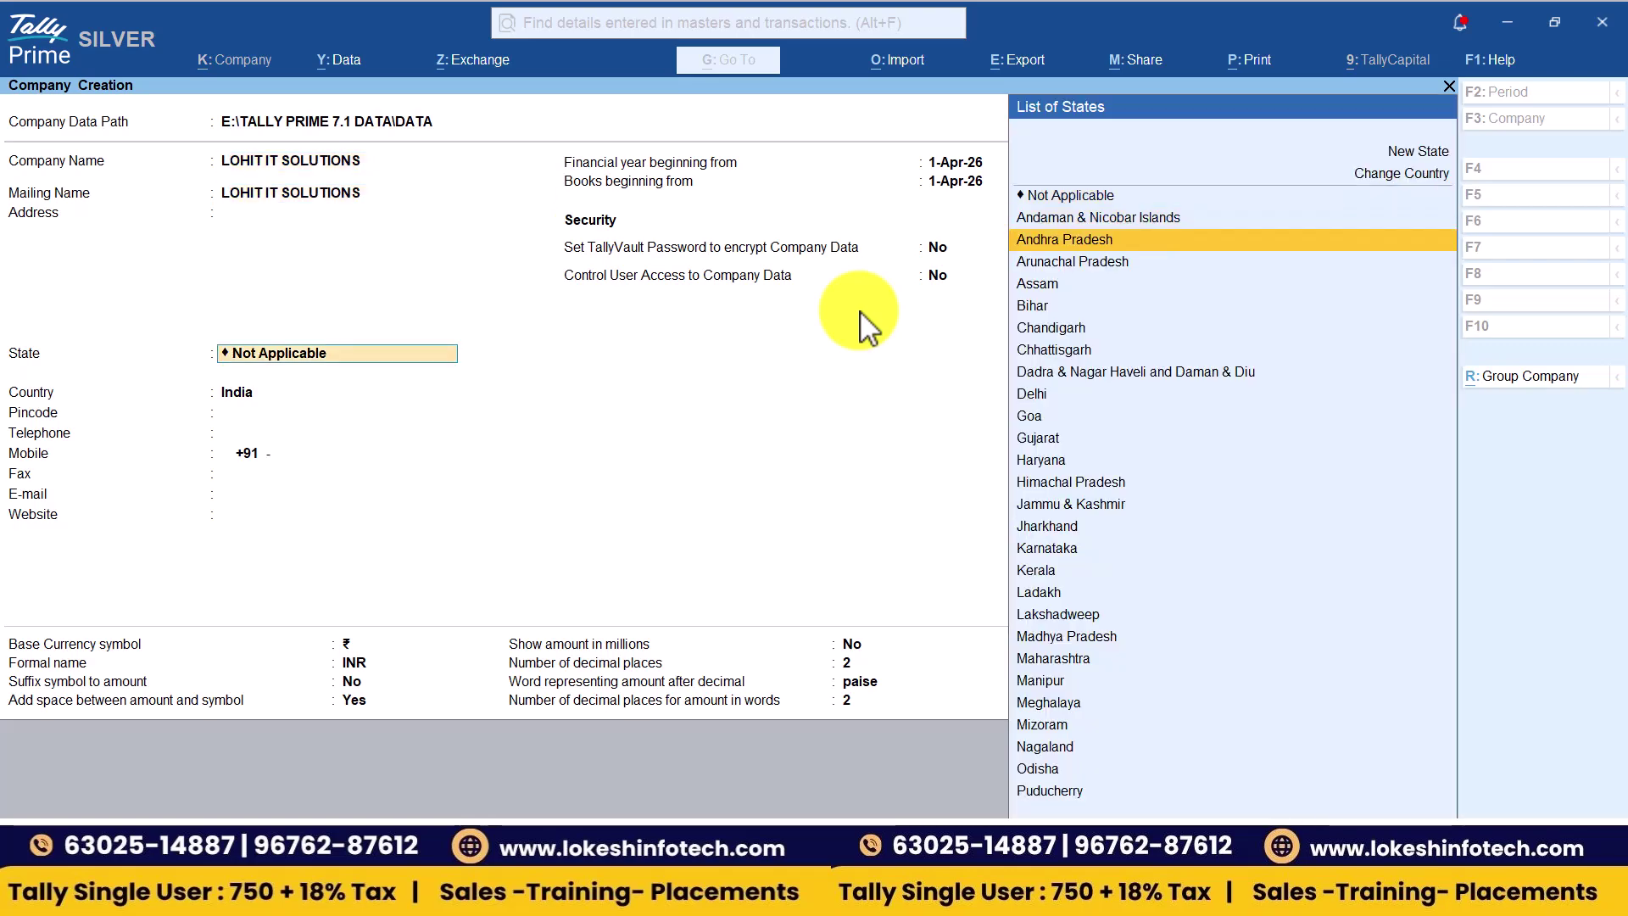
key(Return)
key(Return)
key(Return)
key(Return)
key(Return)
key(Return)
key(Return)
key(Return)
key(Return)
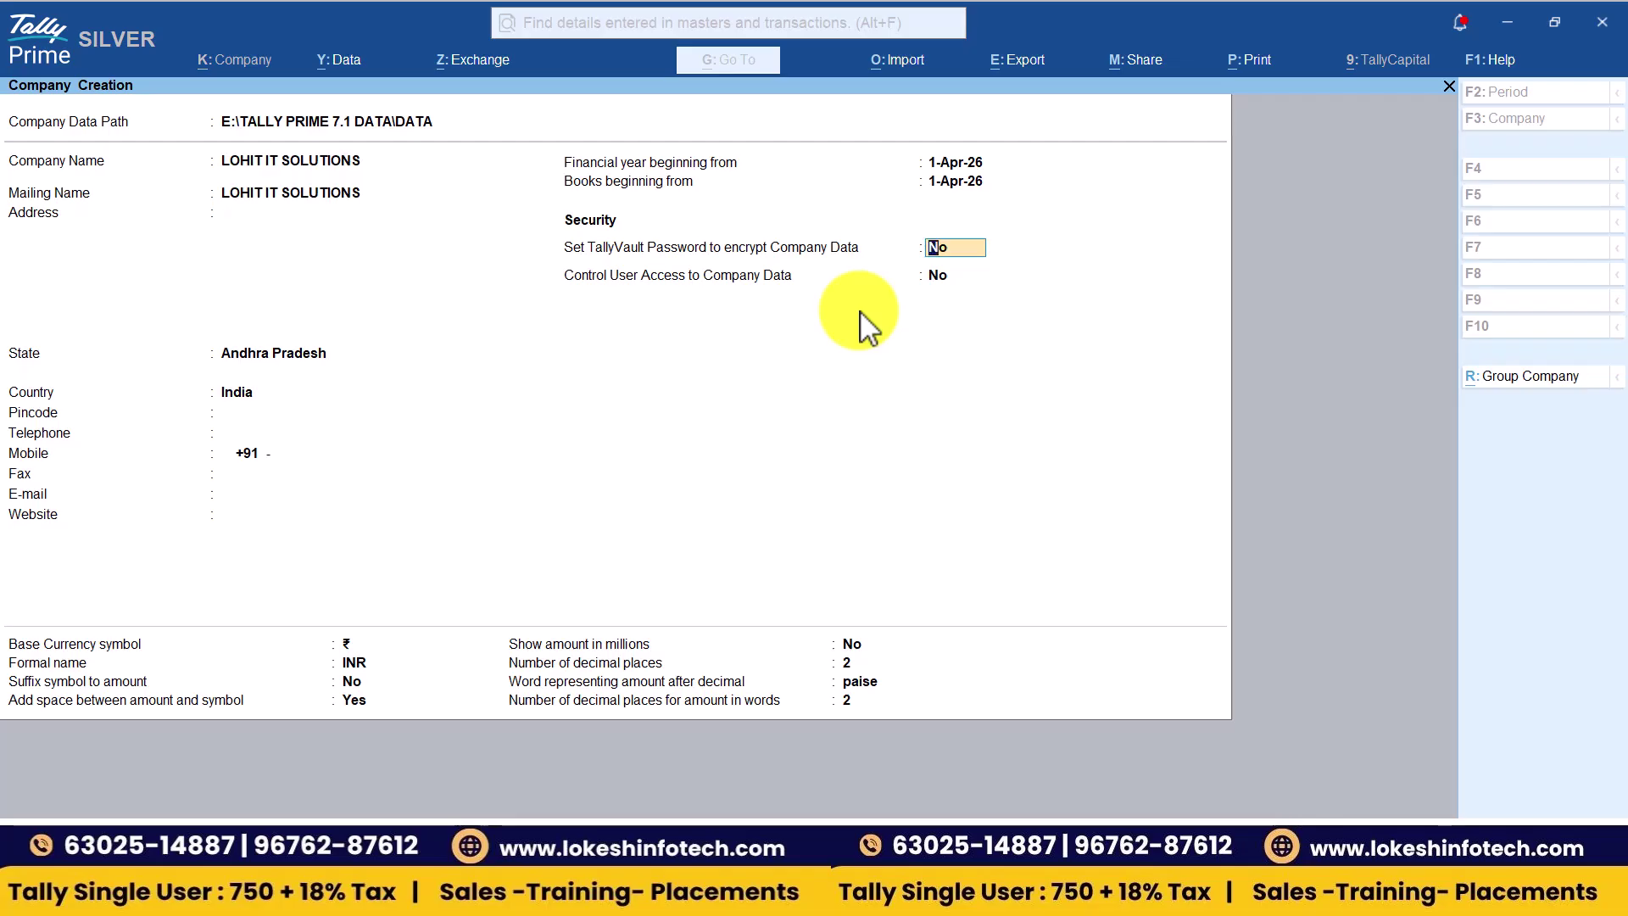
- Set a TallyVault password, leave control user access at No, and finish the form
text(Y)
key(Return)
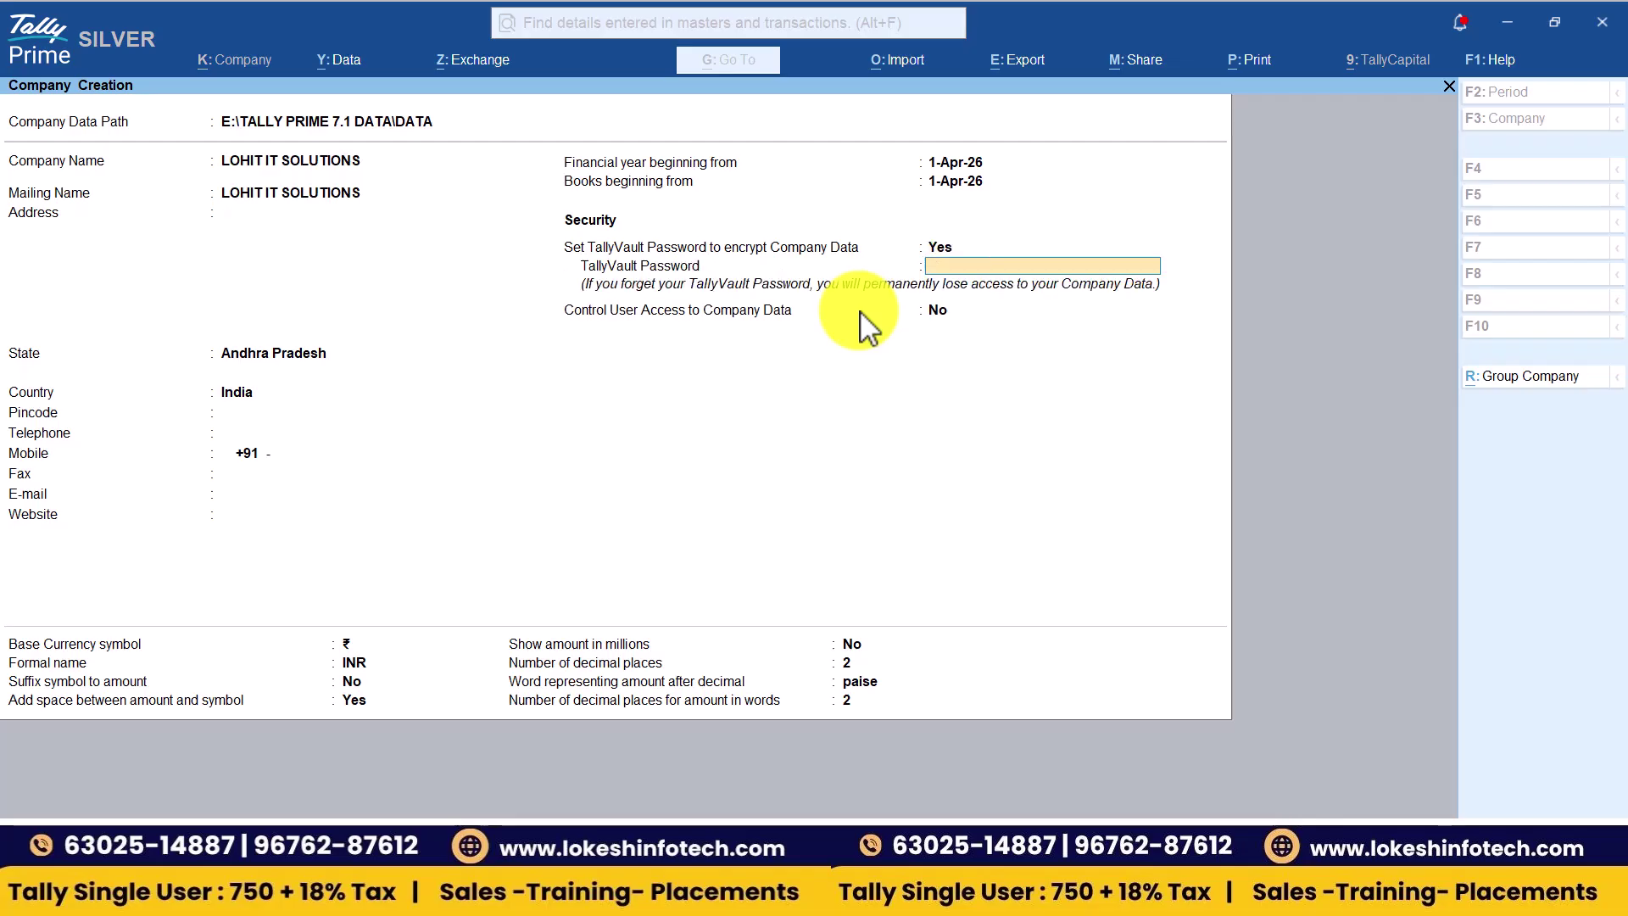
text(12)
key(Return)
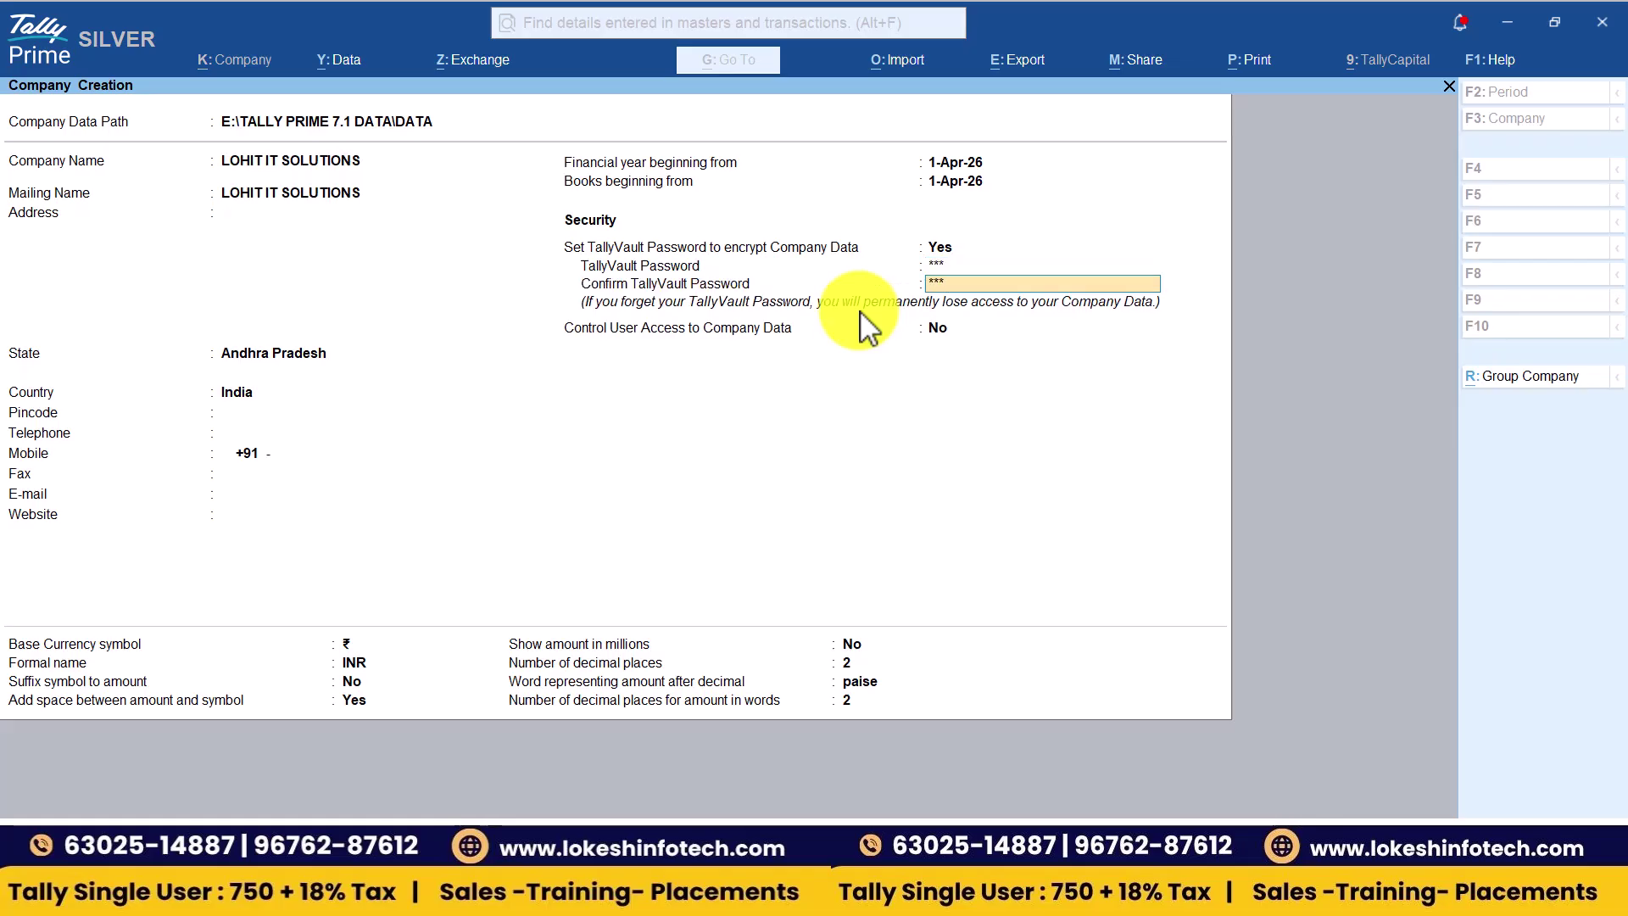
key(Return)
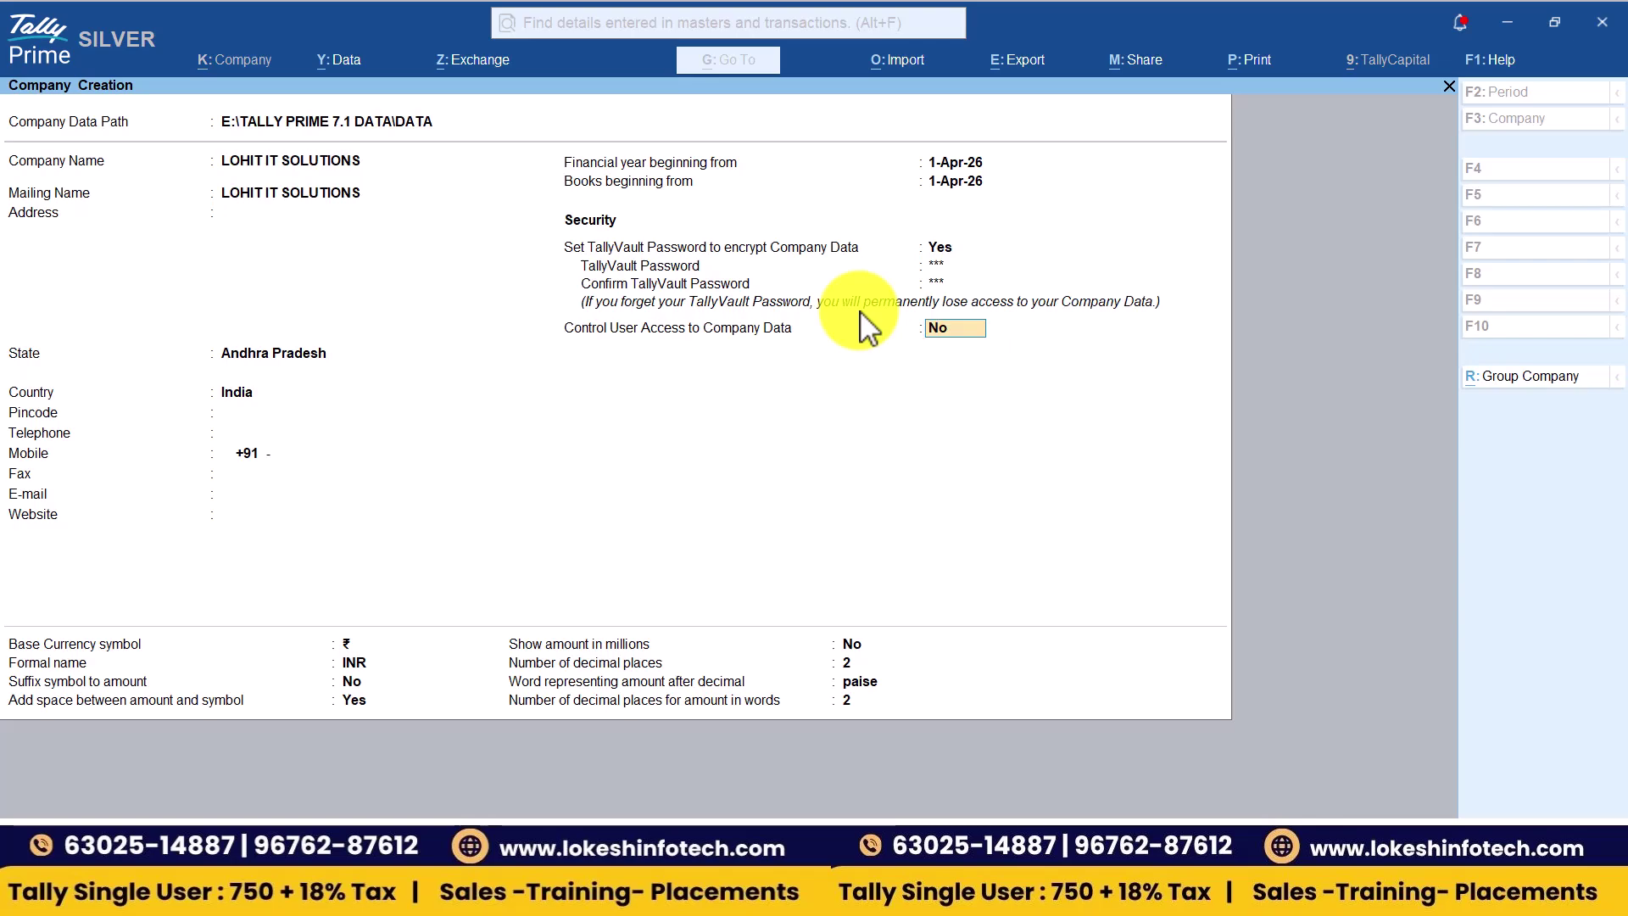
key(Return)
key(Return)
key(Return)
key(Return)
key(Return)
key(Return)
key(Return)
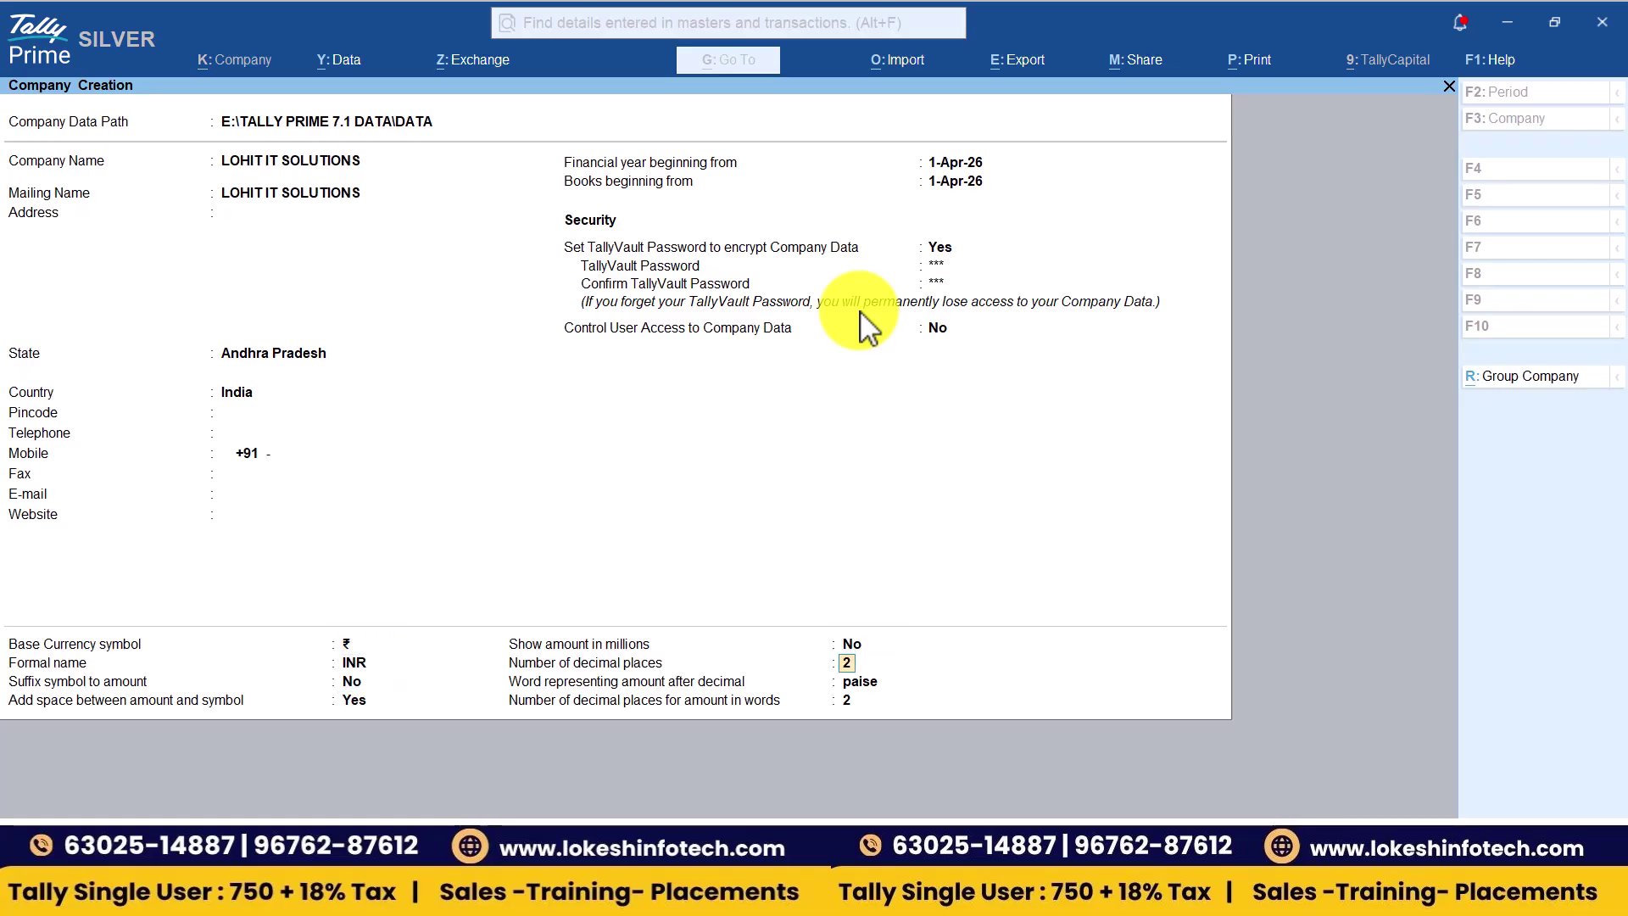
key(Return)
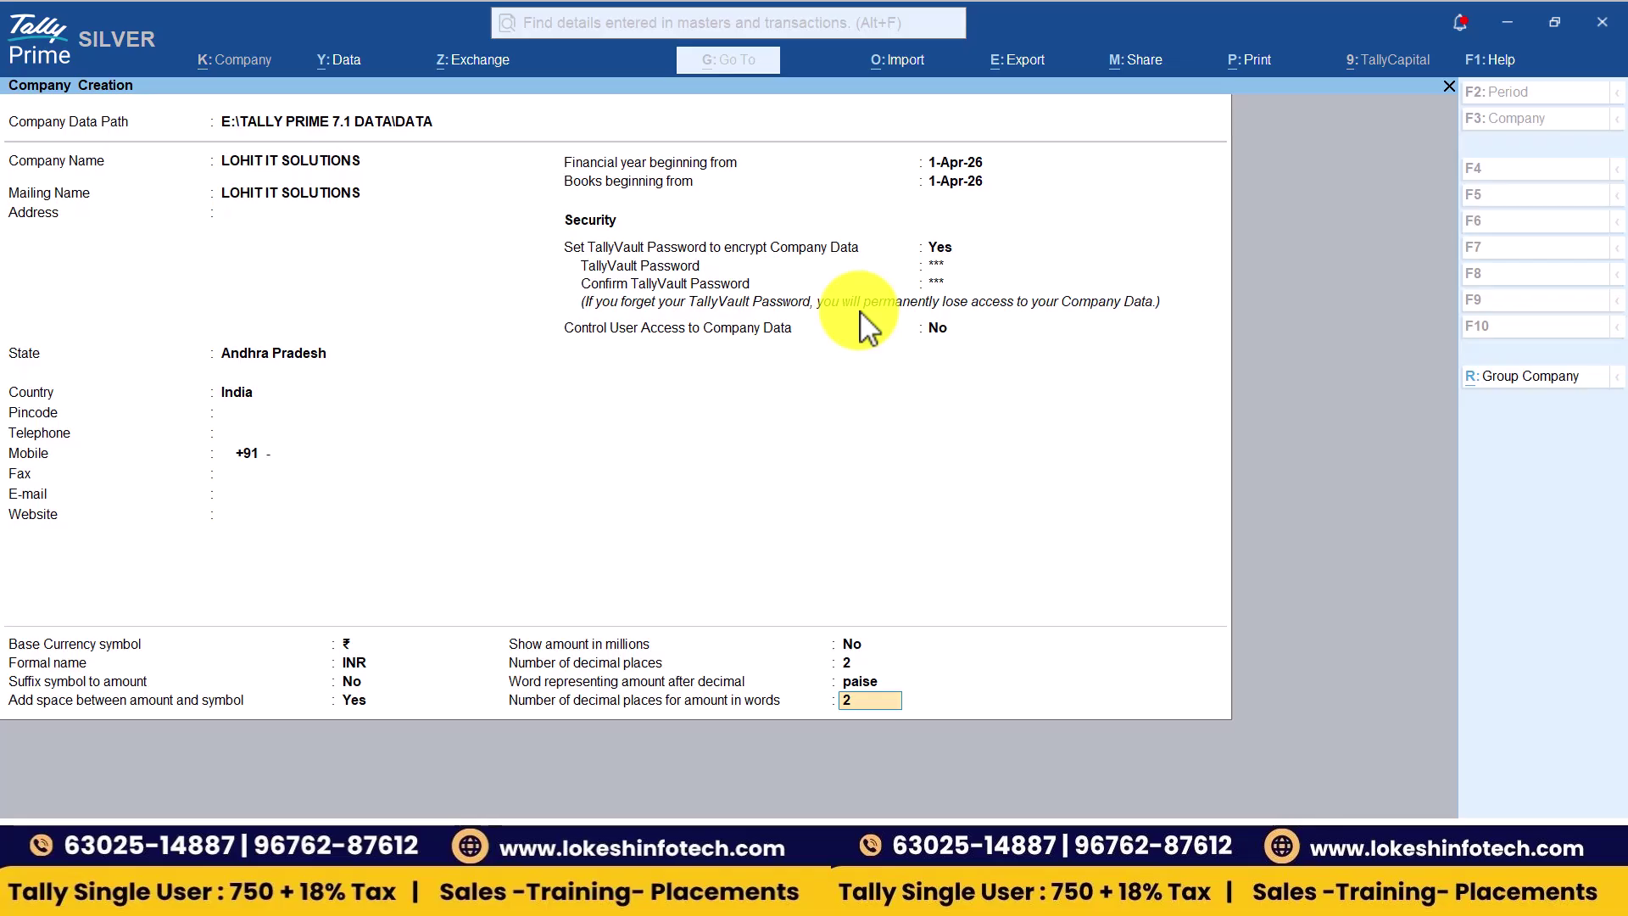
key(Return)
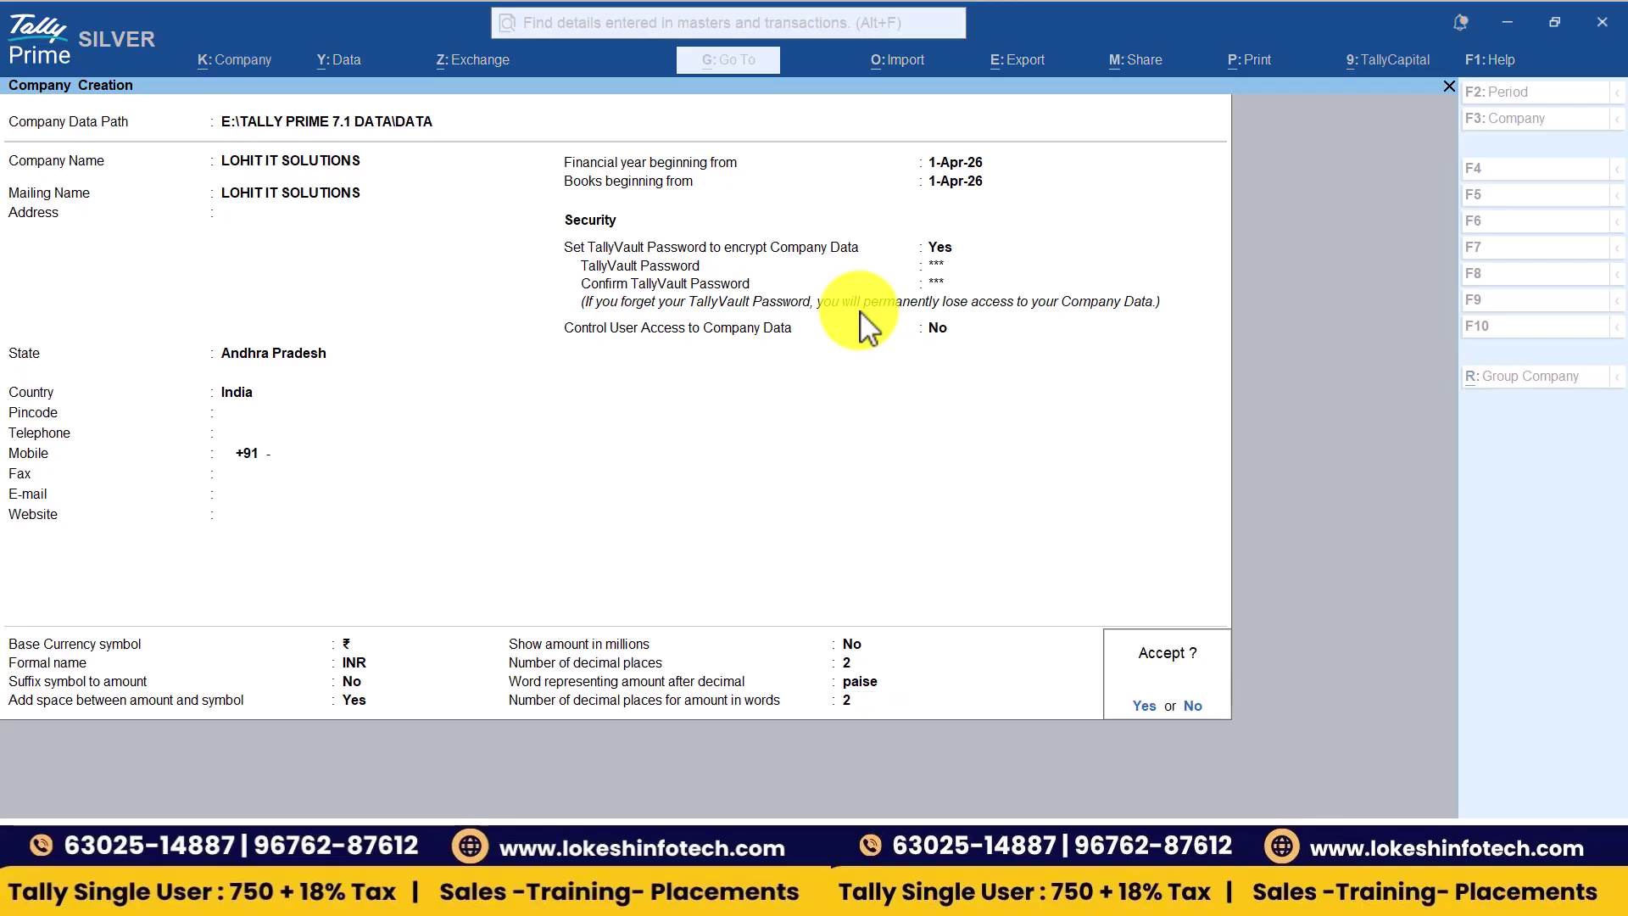
- Accept LOHIT IT SOLUTIONS, load it with its TallyVault password, and show the company list
key(Return)
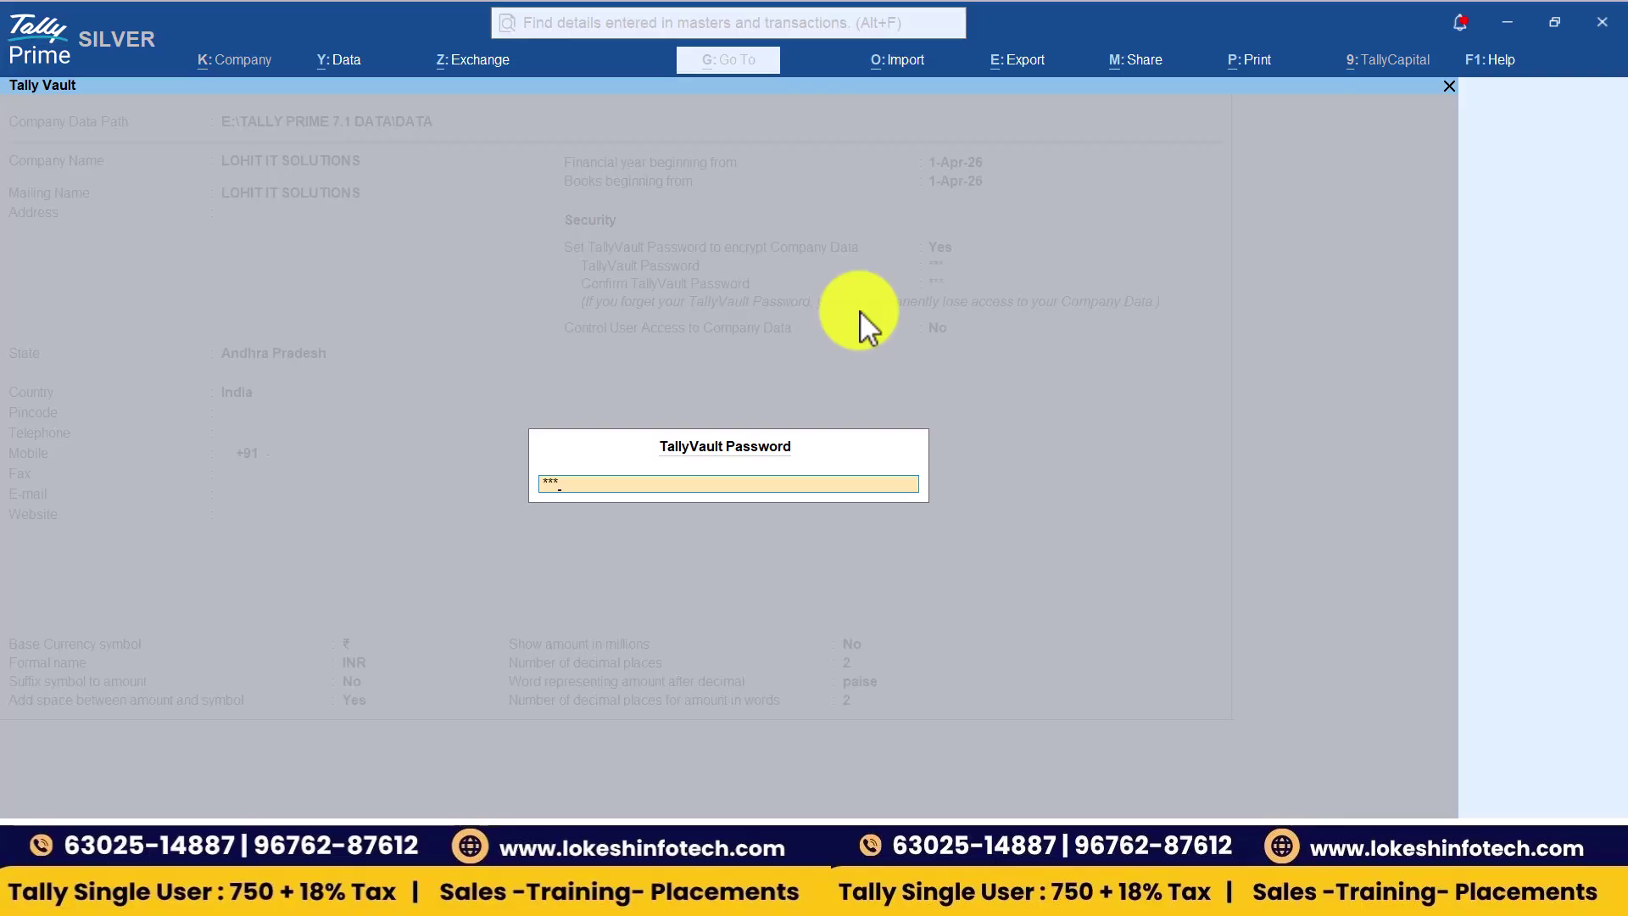
key(Return)
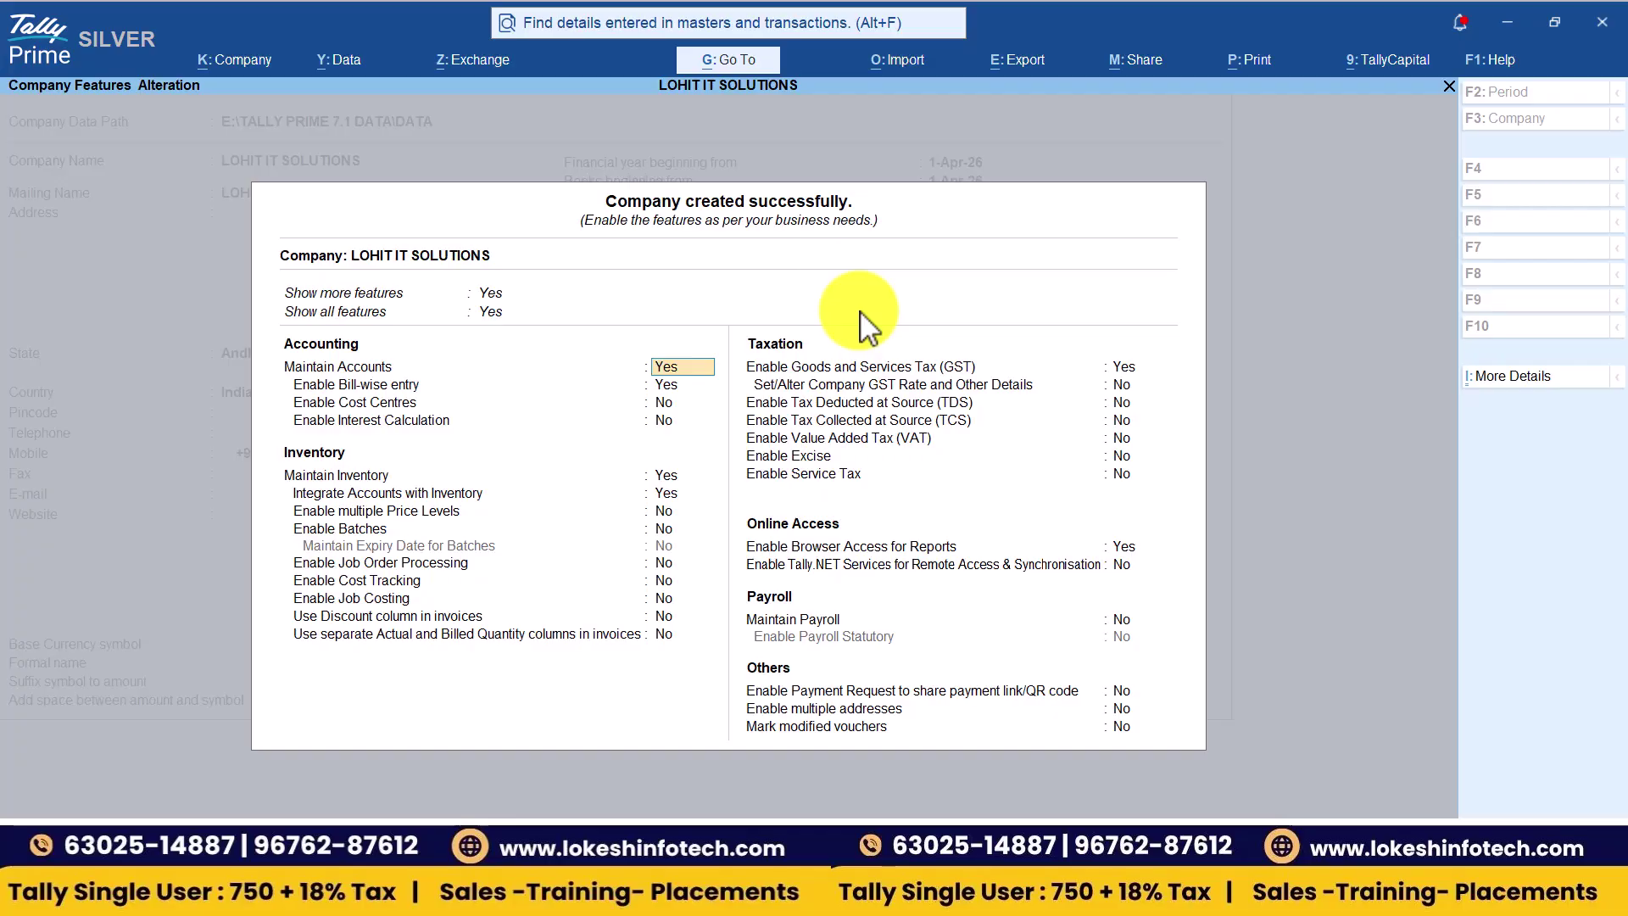
key(ctrl+a)
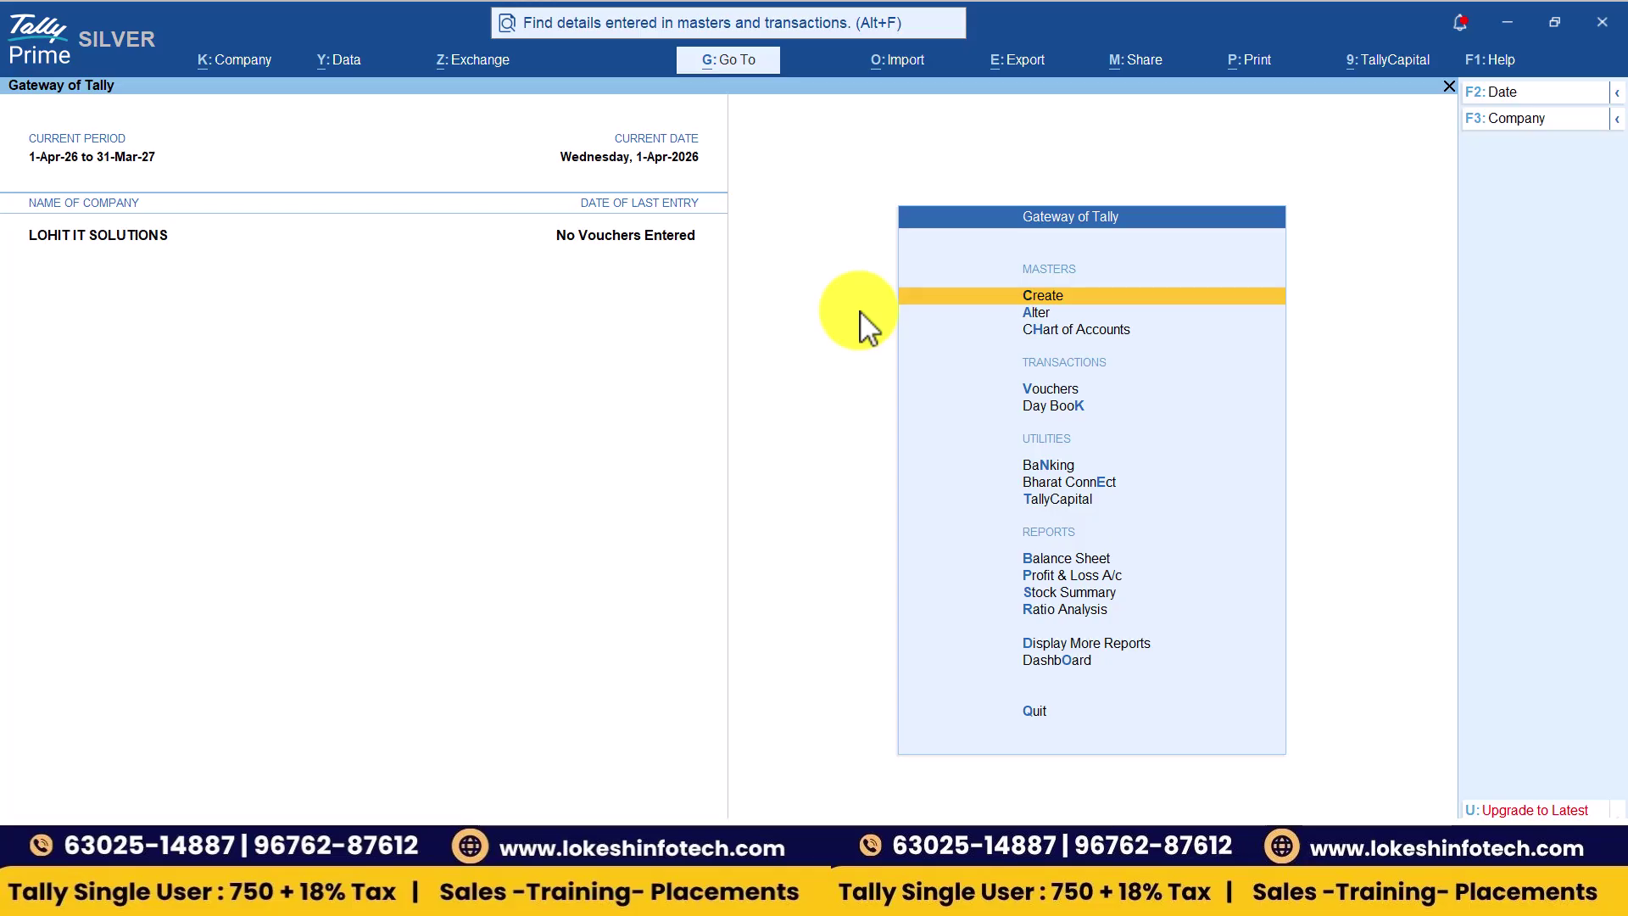
click(1539, 118)
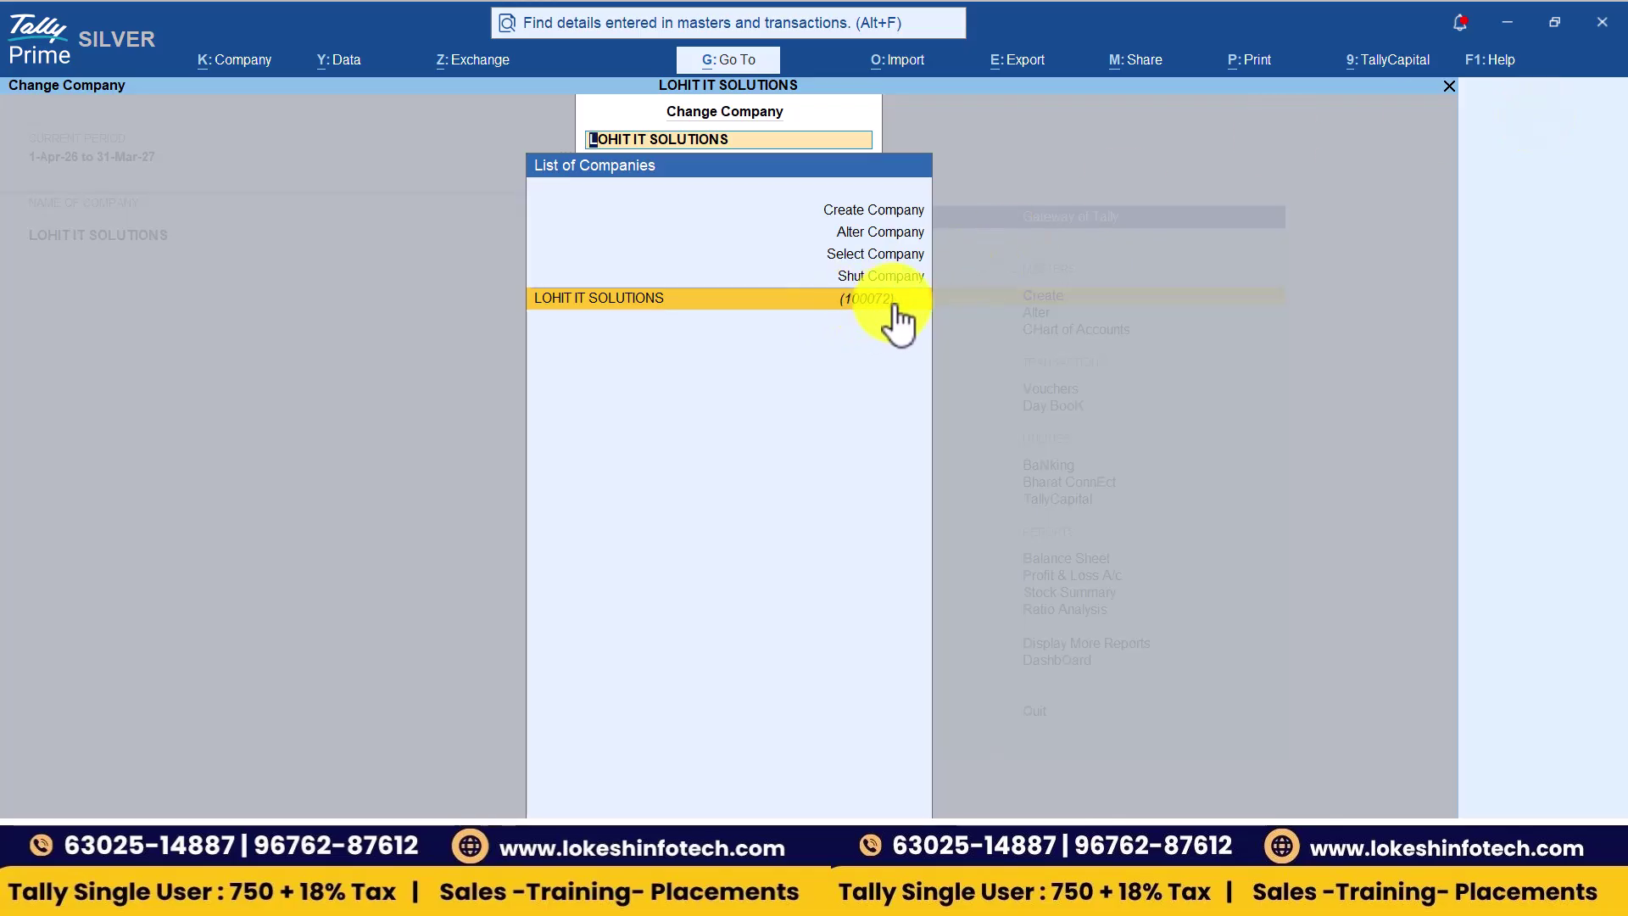
- Type 100072 in D9, centre D7:E9, and colour 100072 red
key(alt+Tab)
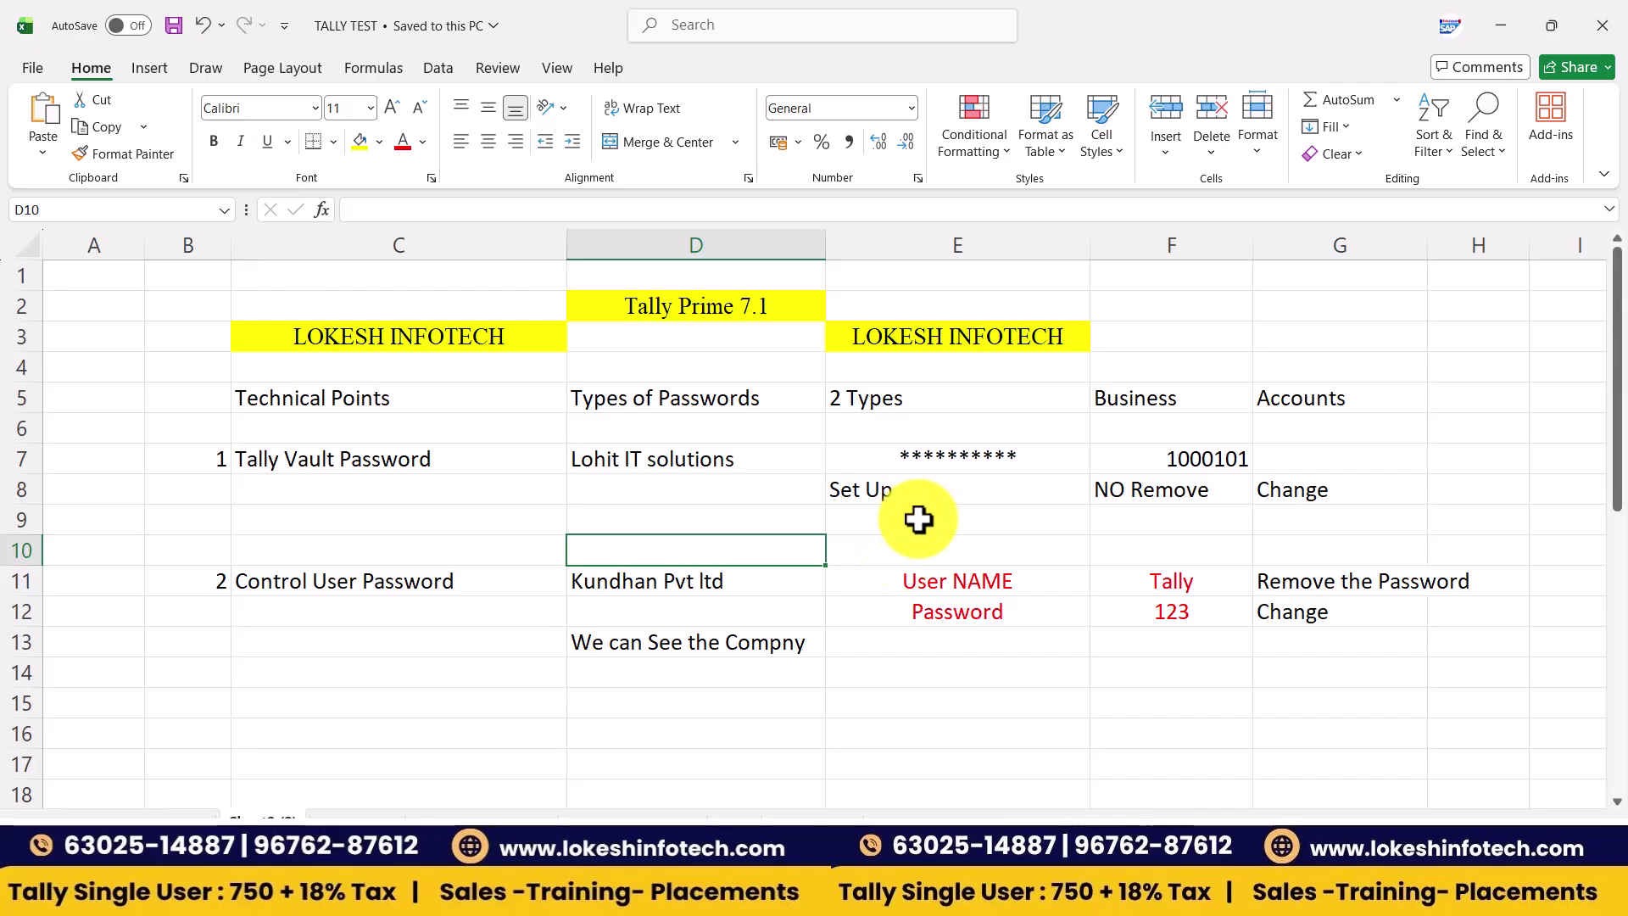
text(1000)
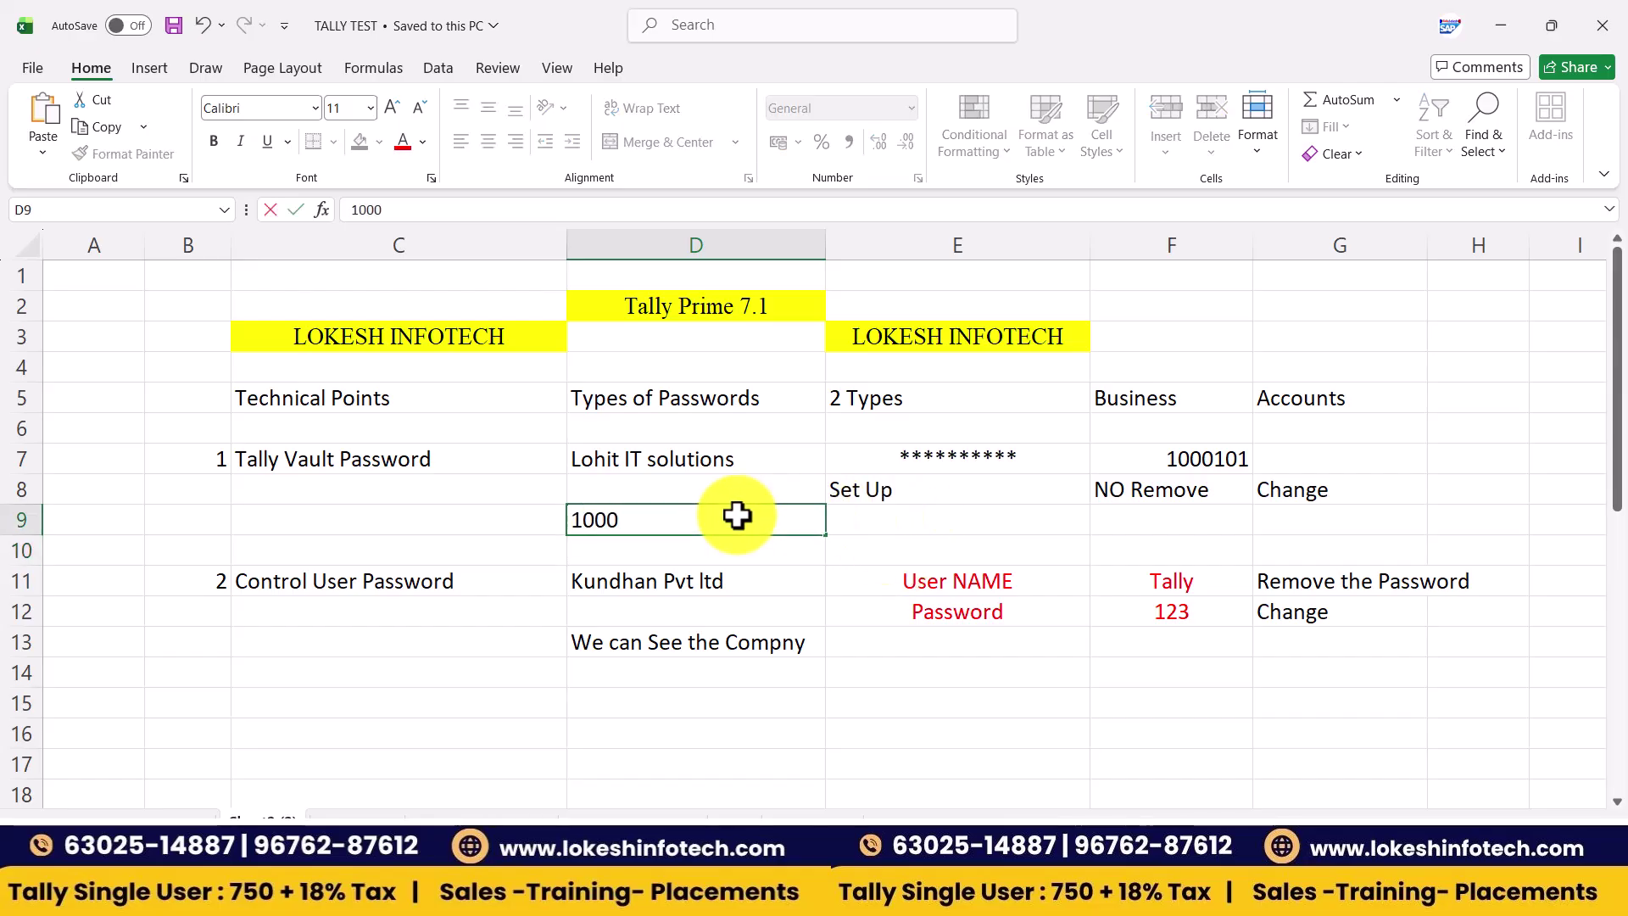
text(72)
key(Tab)
click(702, 513)
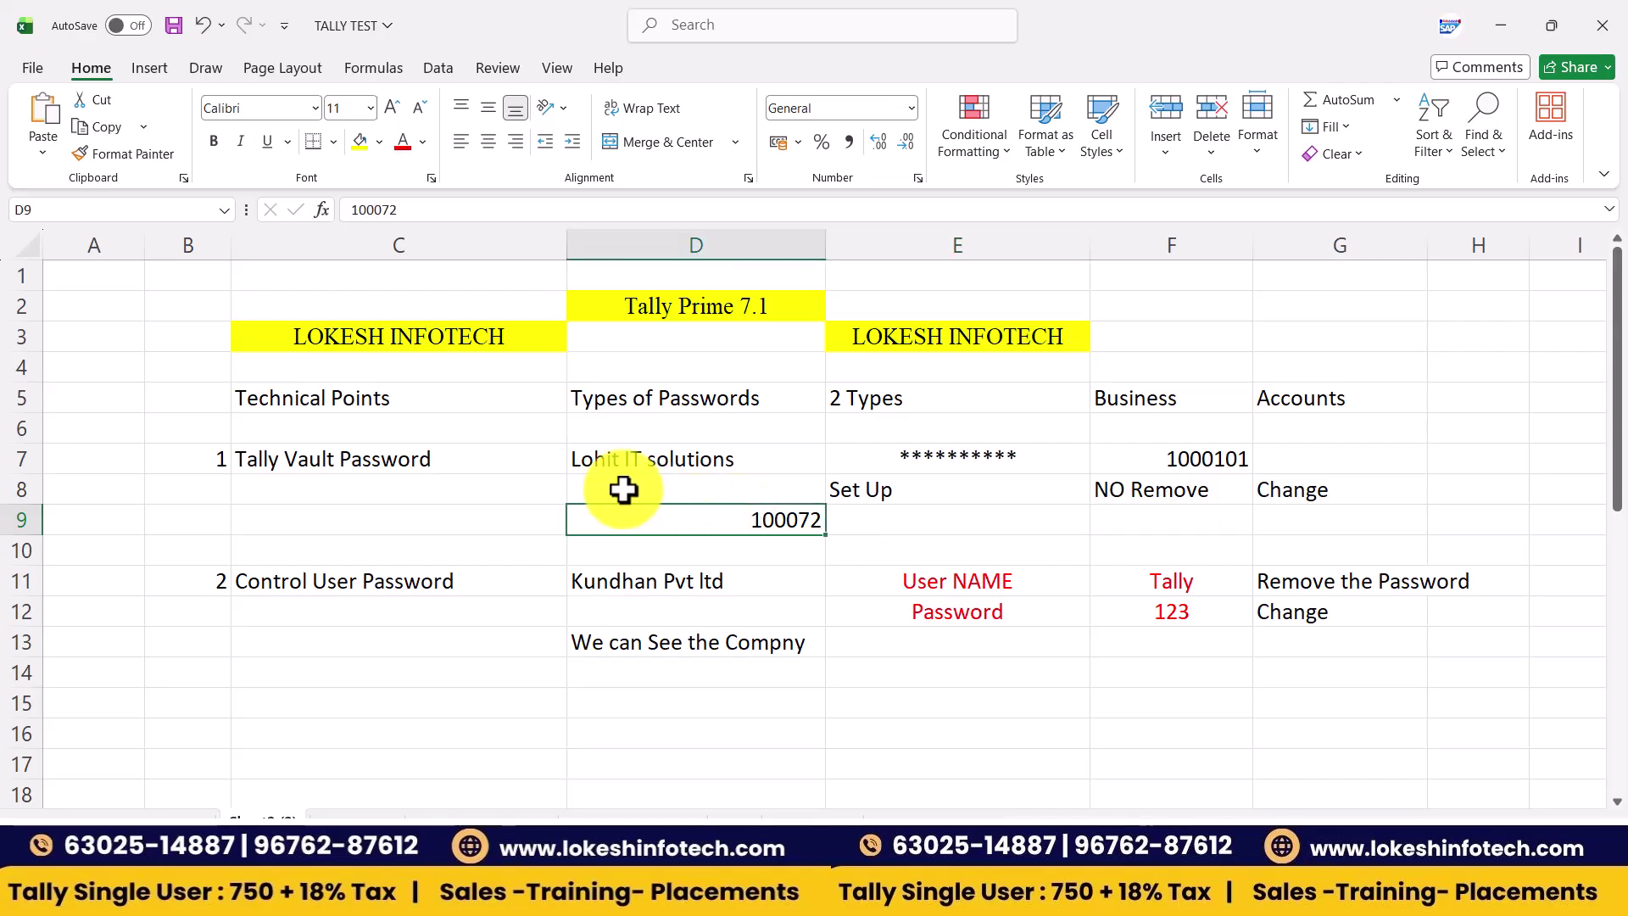
drag(763, 446, 938, 517)
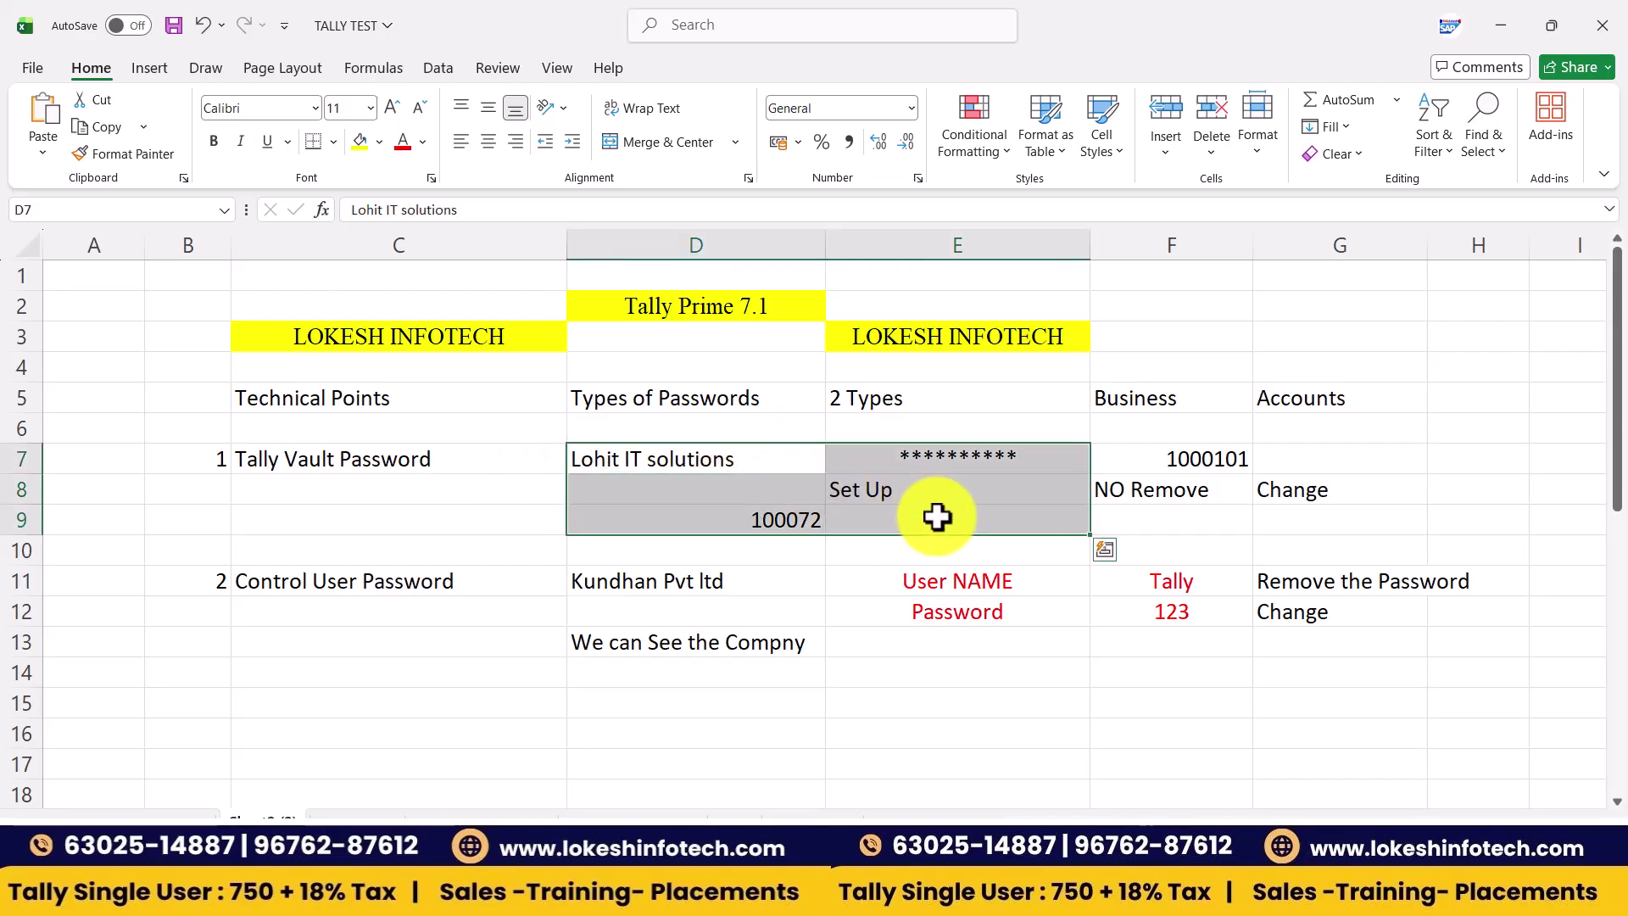
click(490, 141)
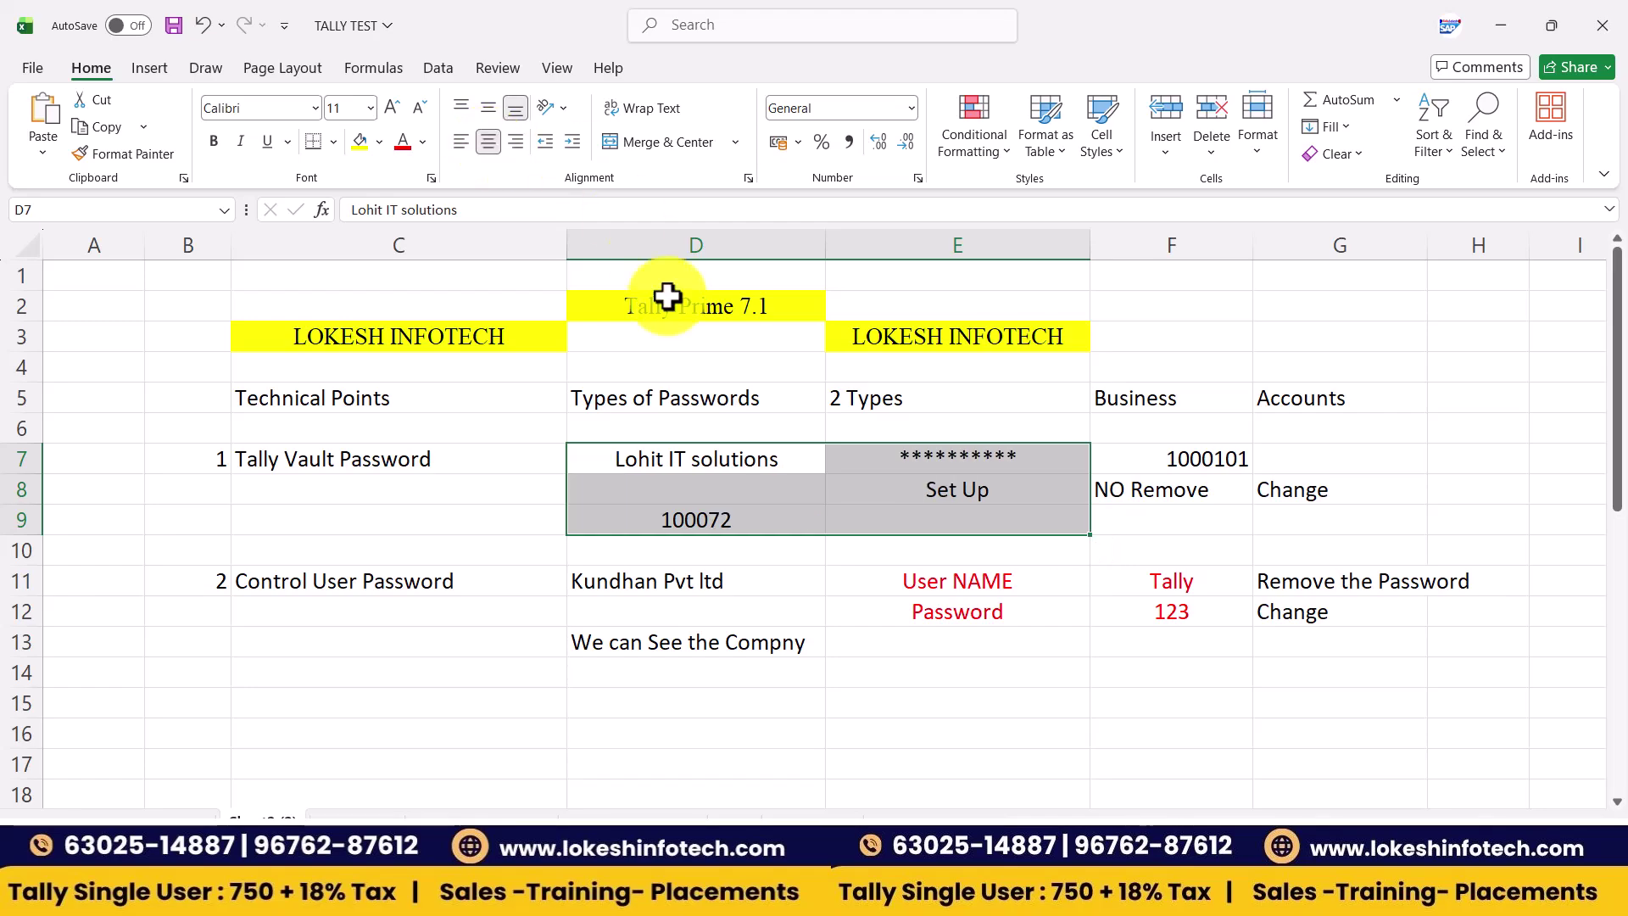
click(716, 521)
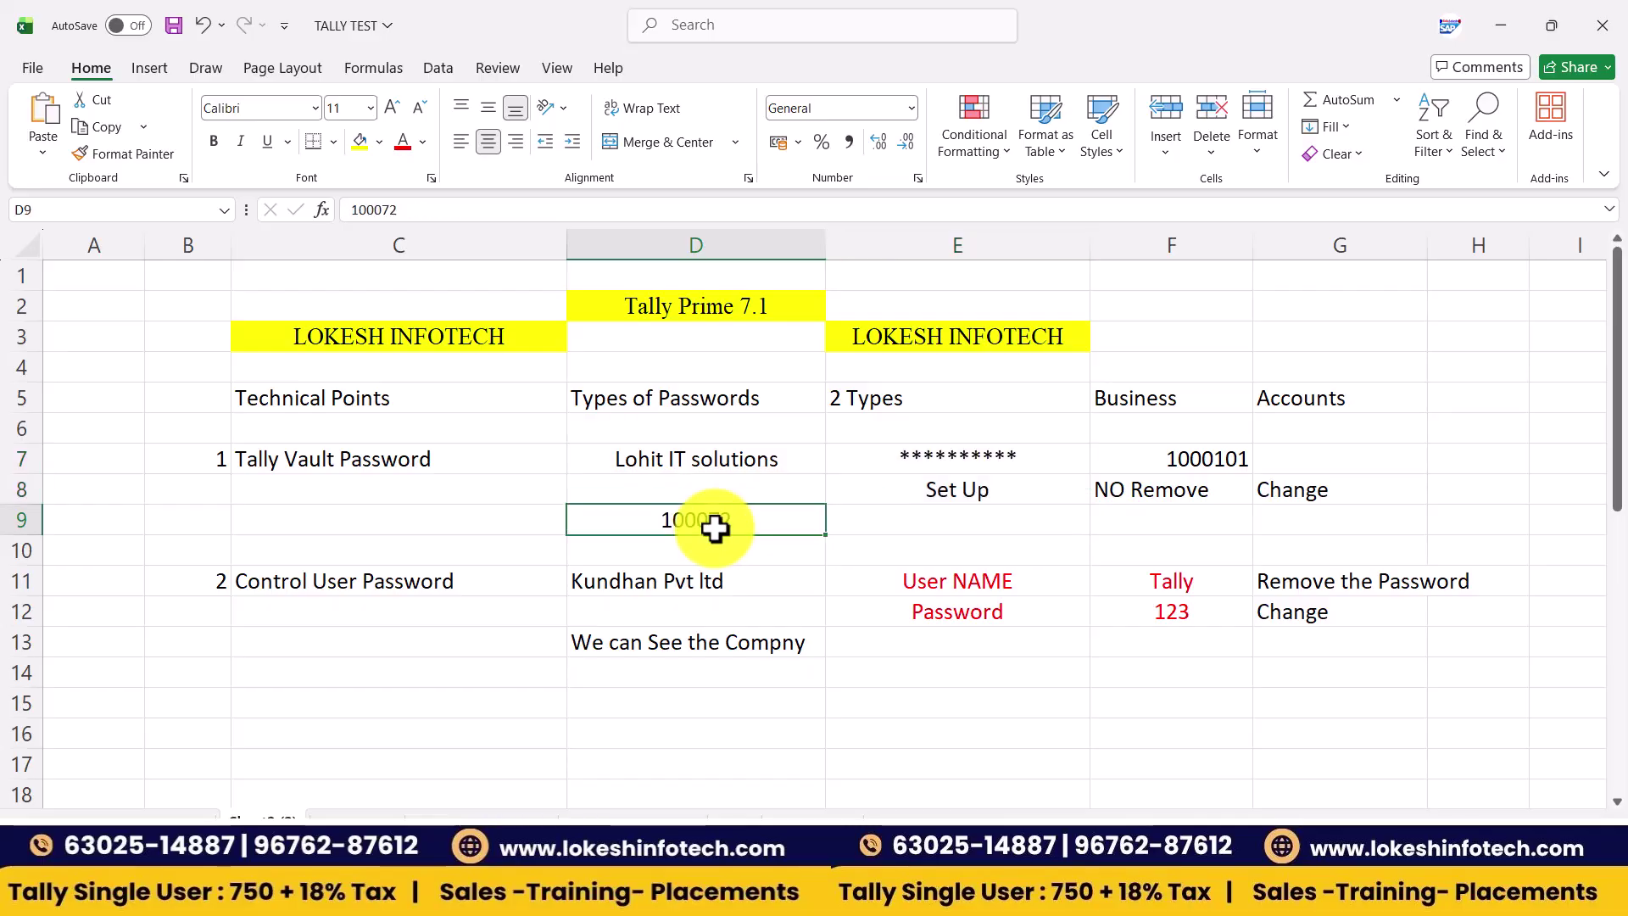
click(404, 141)
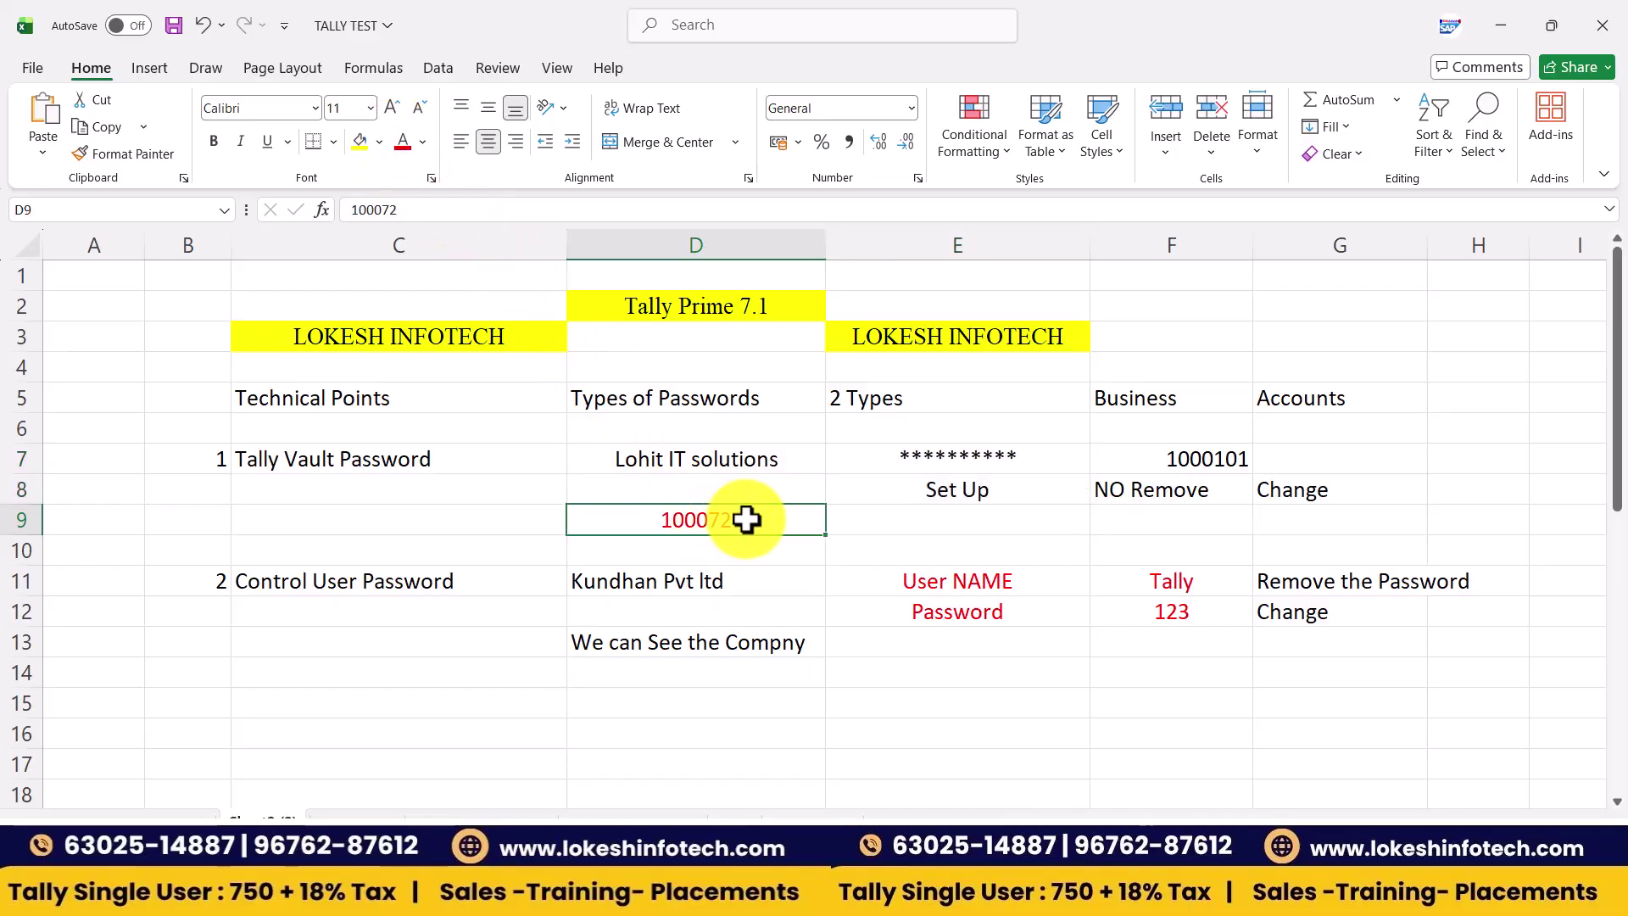
key(alt+Tab)
- Shut LOHIT IT SOLUTIONS and browse the Select Company list
key(Up)
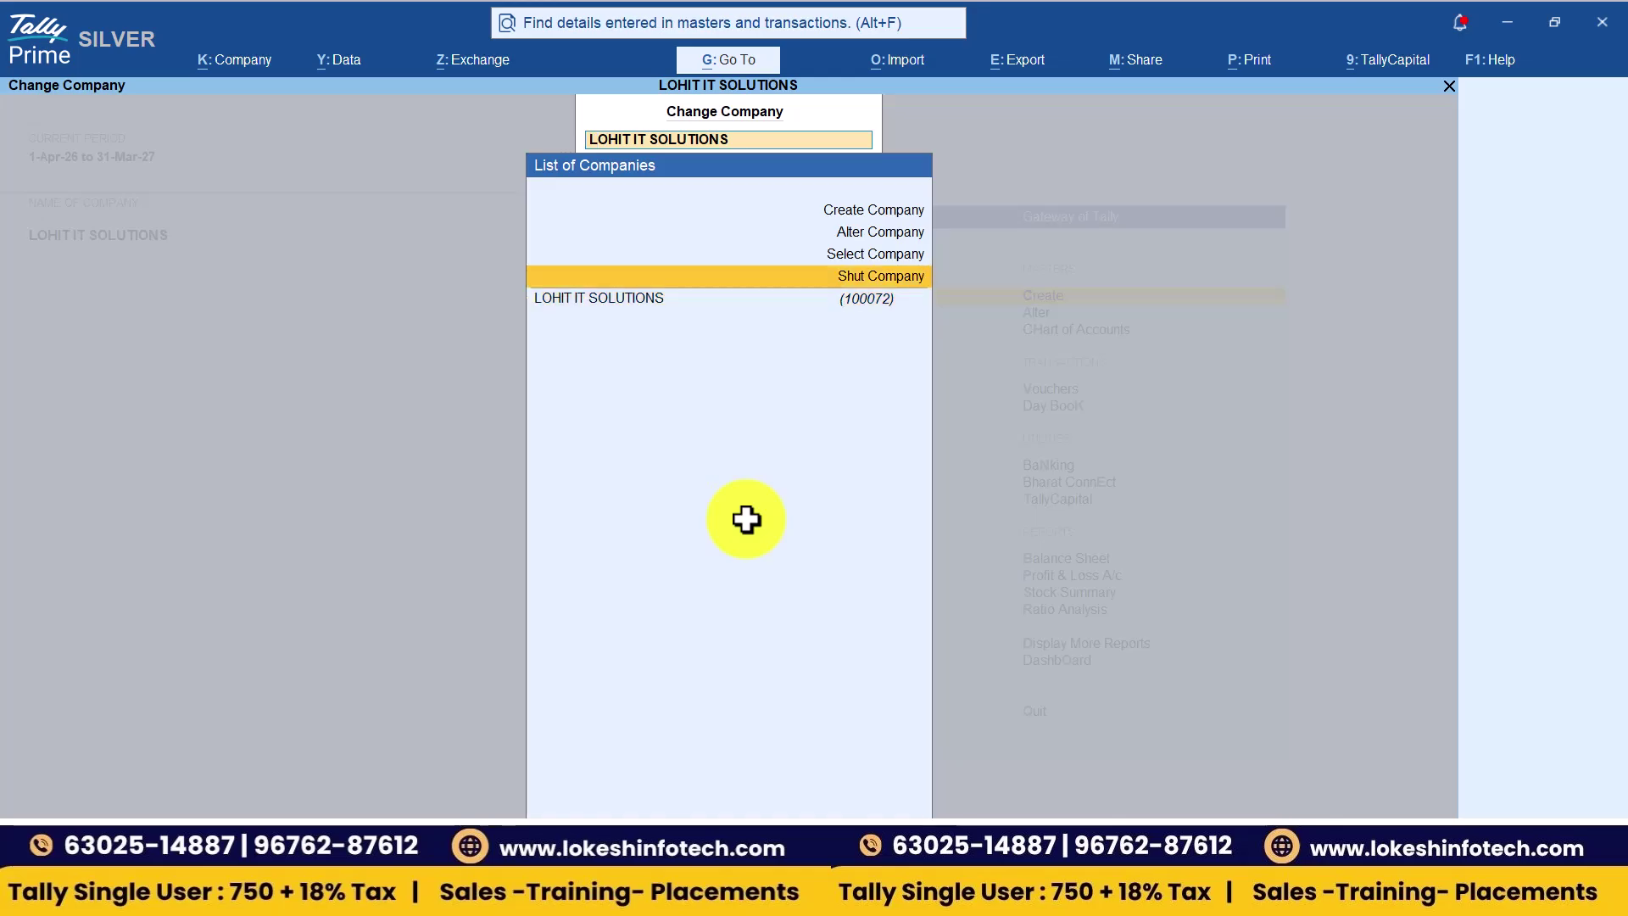
key(Return)
key(Return)
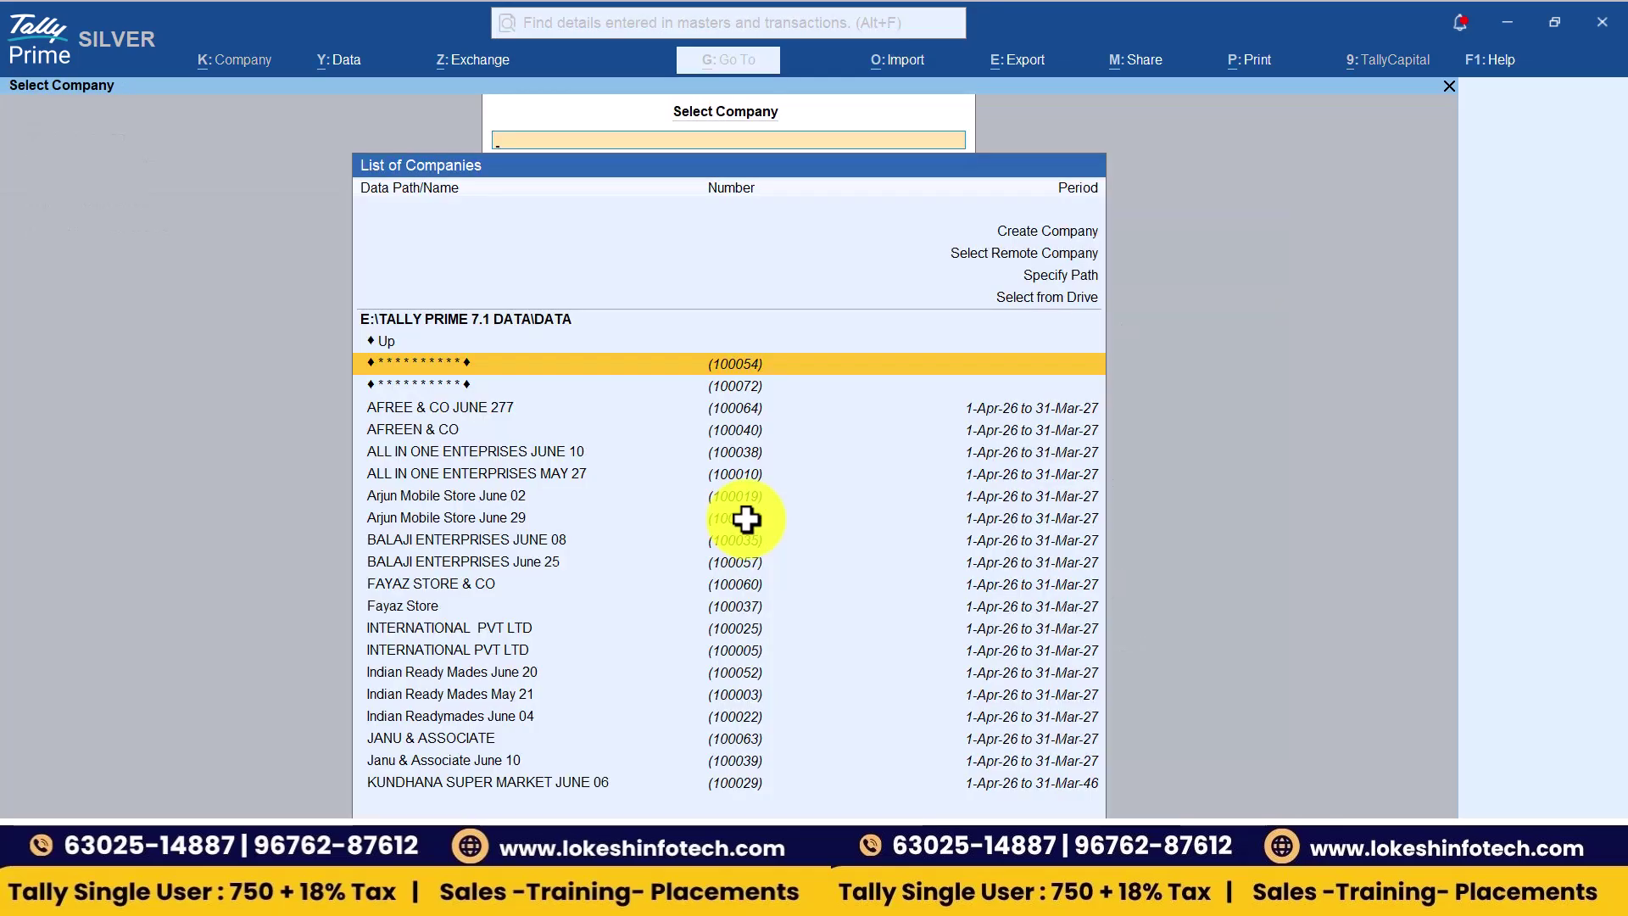
key(Down)
key(Down)
key(Down)
key(Down)
key(Down)
key(Down)
key(Down)
key(Down)
key(Down)
key(Down)
key(Down)
key(Down)
key(Down)
key(Down)
key(Down)
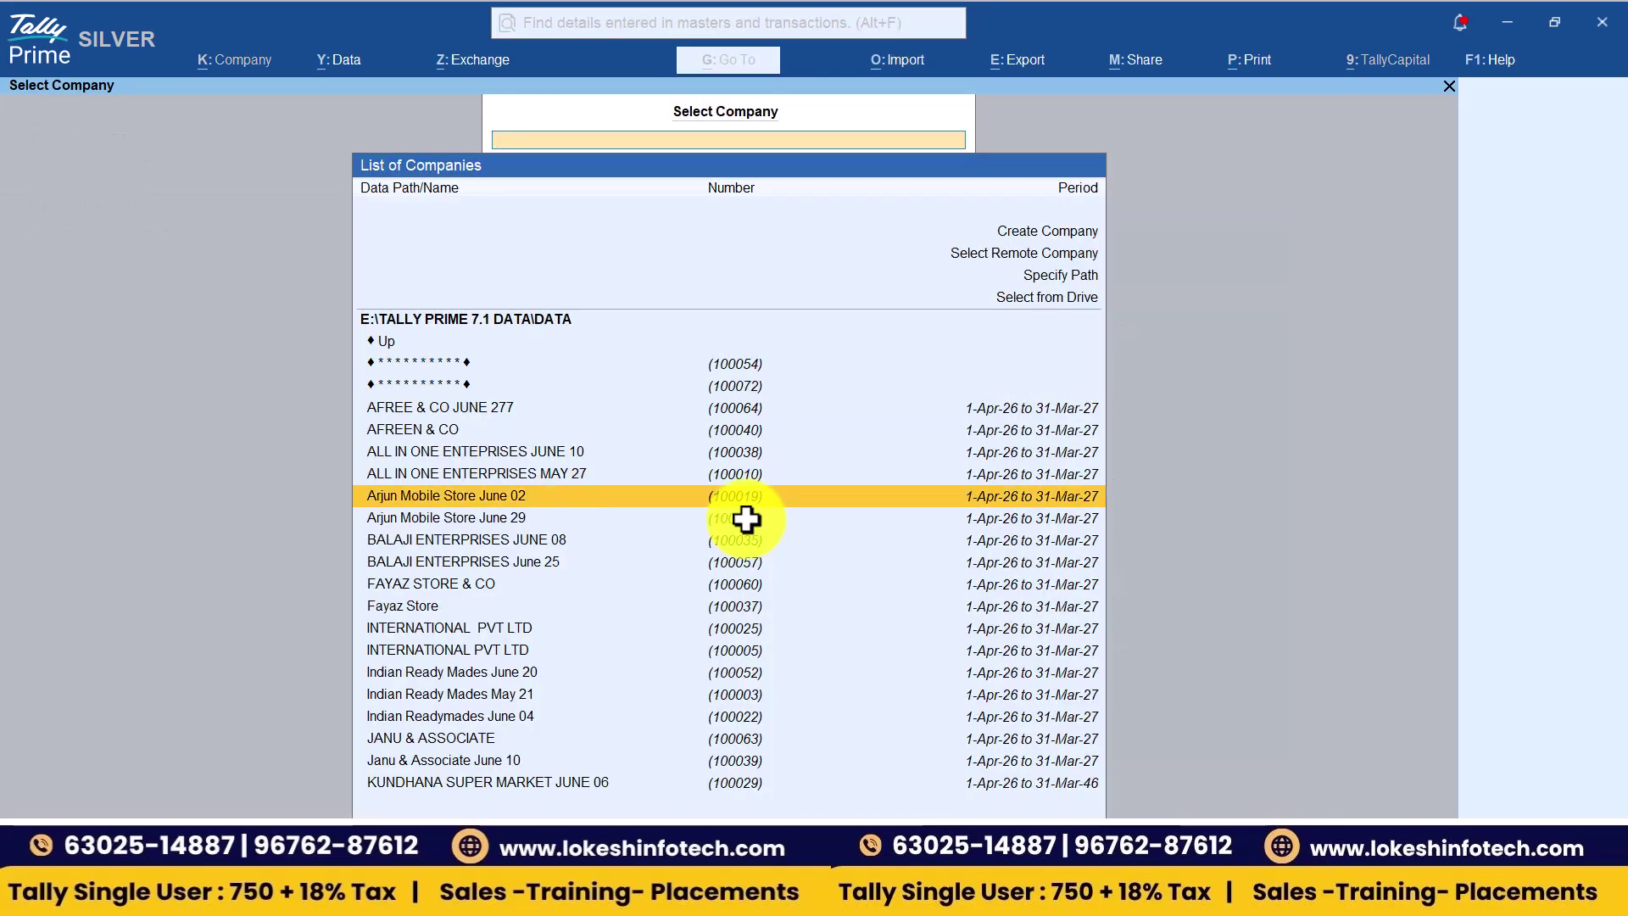
key(Down)
key(Down)
key(Down)
key(Down)
key(Down)
key(Down)
key(Down)
key(Down)
key(Down)
key(Down)
key(Down)
key(Down)
key(Down)
key(Down)
key(Down)
key(Up)
key(Up)
key(Up)
key(Up)
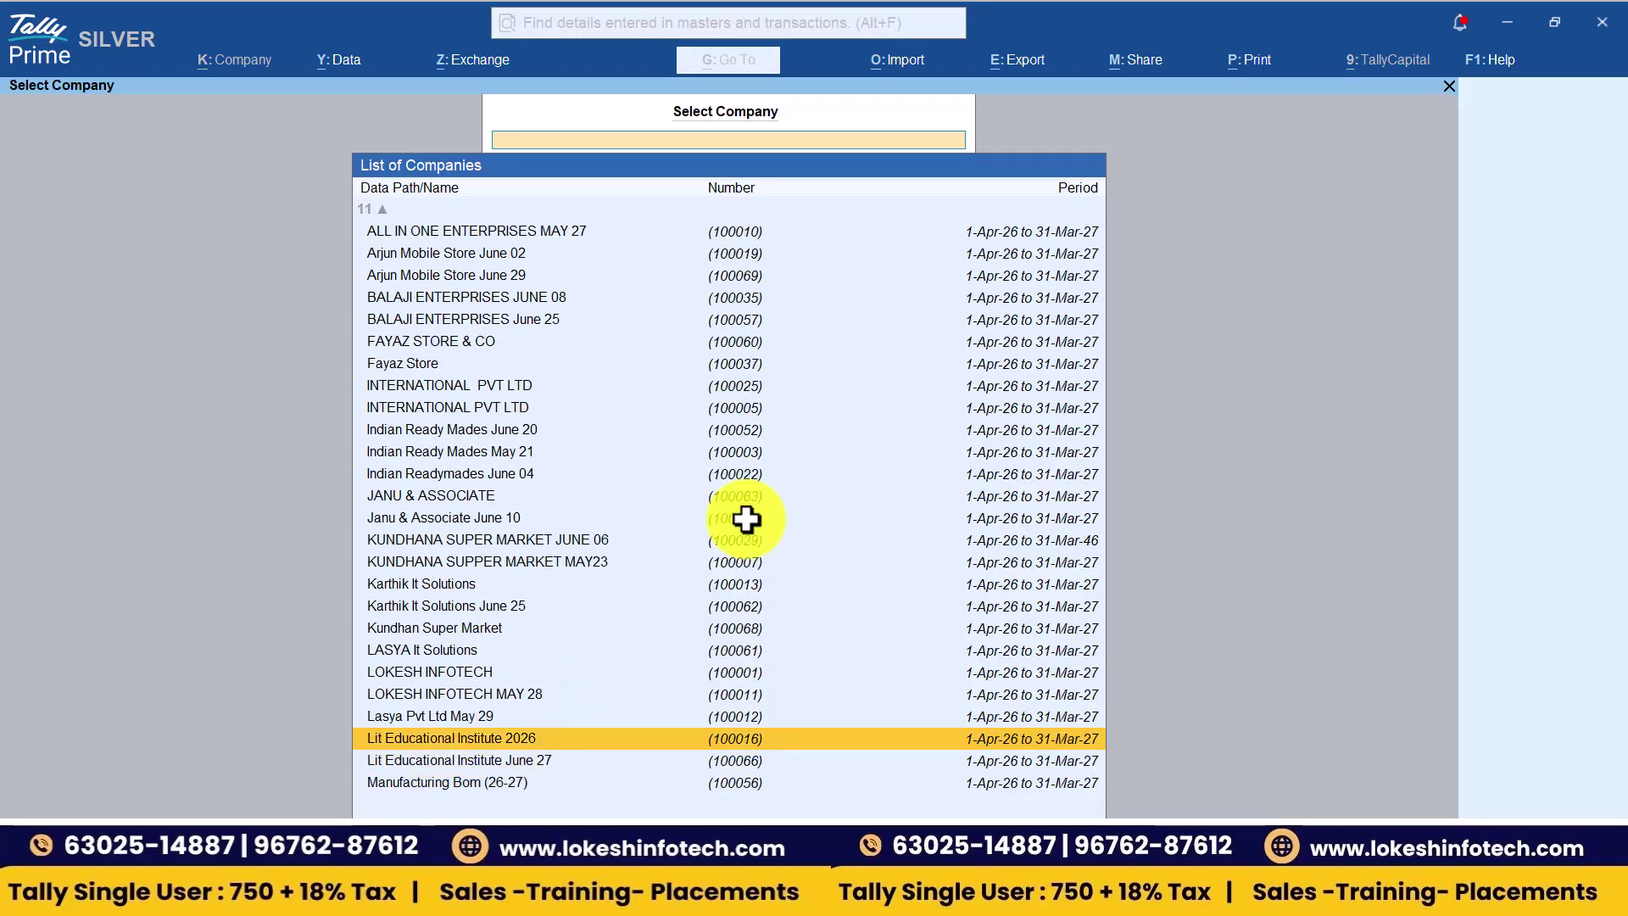
key(Up)
key(Up)
key(Down)
key(Down)
key(Down)
key(Down)
key(Down)
key(Down)
key(Down)
key(Up)
key(Up)
key(Up)
key(Up)
key(Up)
key(Up)
key(Up)
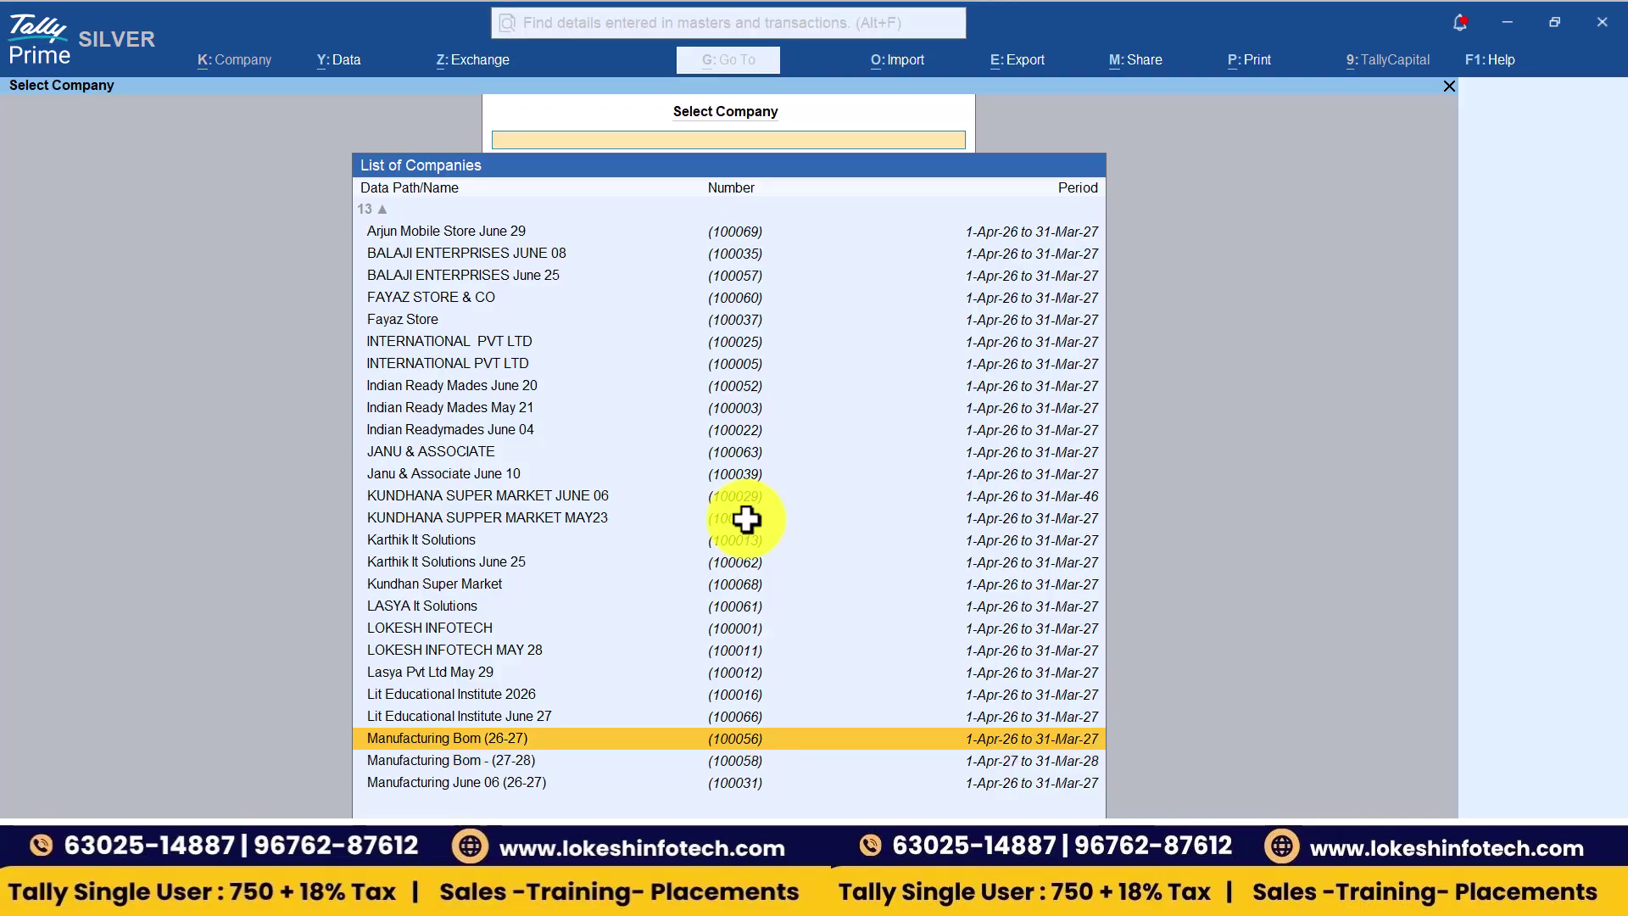
key(Down)
key(Down)
key(Down)
key(Down)
key(Down)
key(Down)
key(Down)
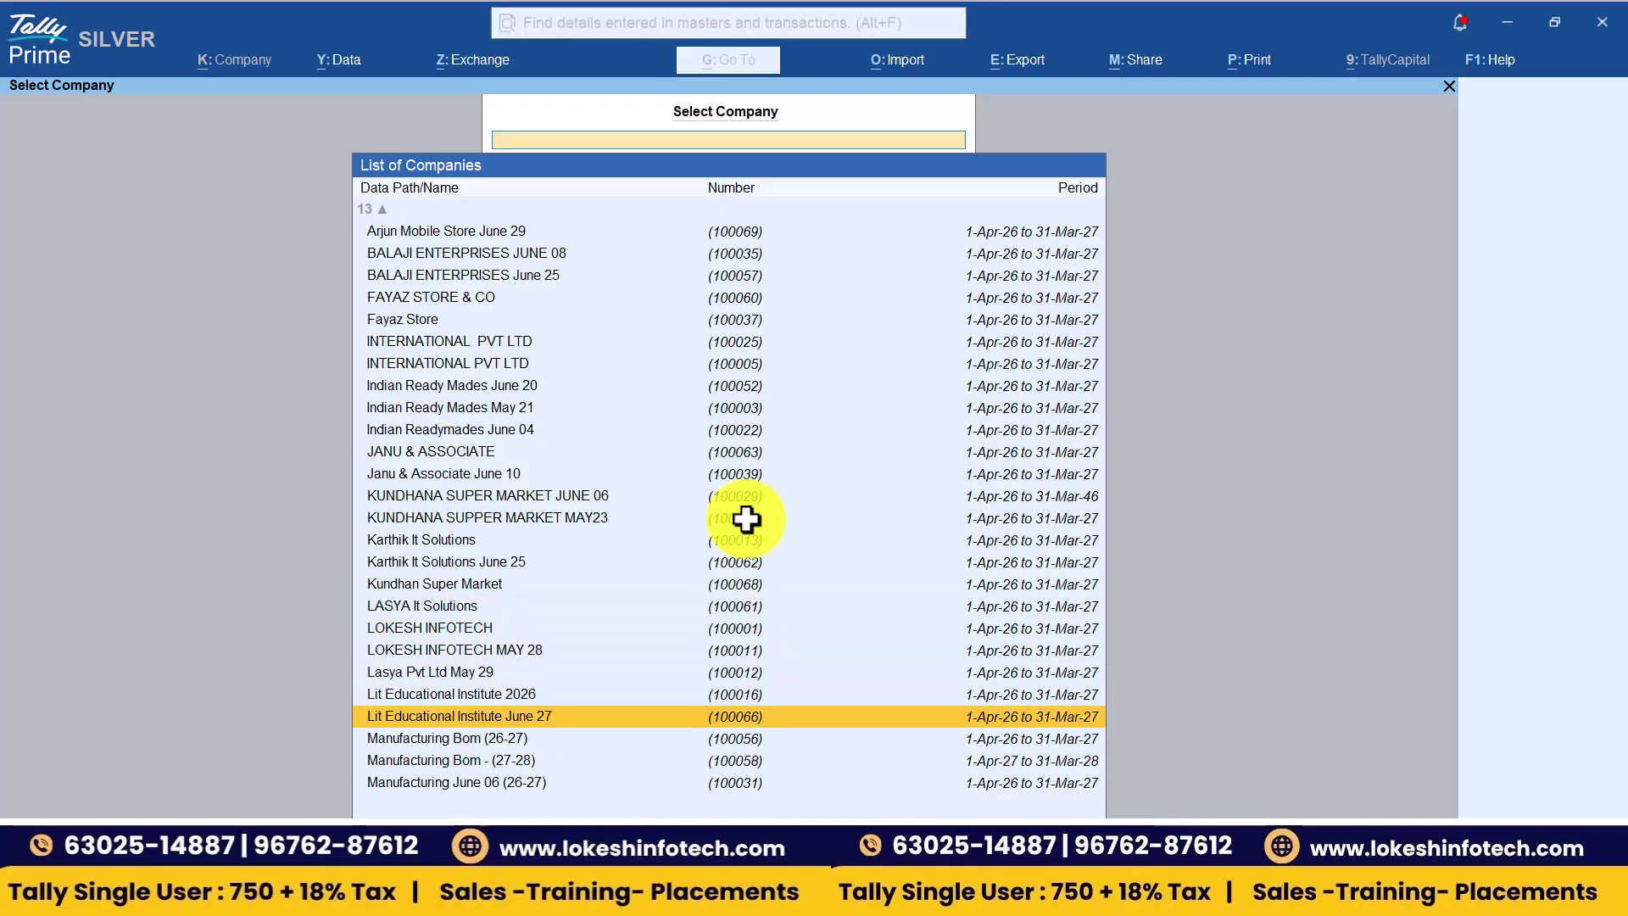
- Open masked company 100072 with its TallyVault password, then switch to Teams
key(Up)
key(Up)
key(Up)
key(Up)
key(Up)
key(Up)
key(Up)
key(Up)
key(Up)
key(Up)
key(Up)
key(Up)
key(Up)
key(Up)
key(Up)
key(Up)
key(Up)
key(Up)
key(Up)
key(Up)
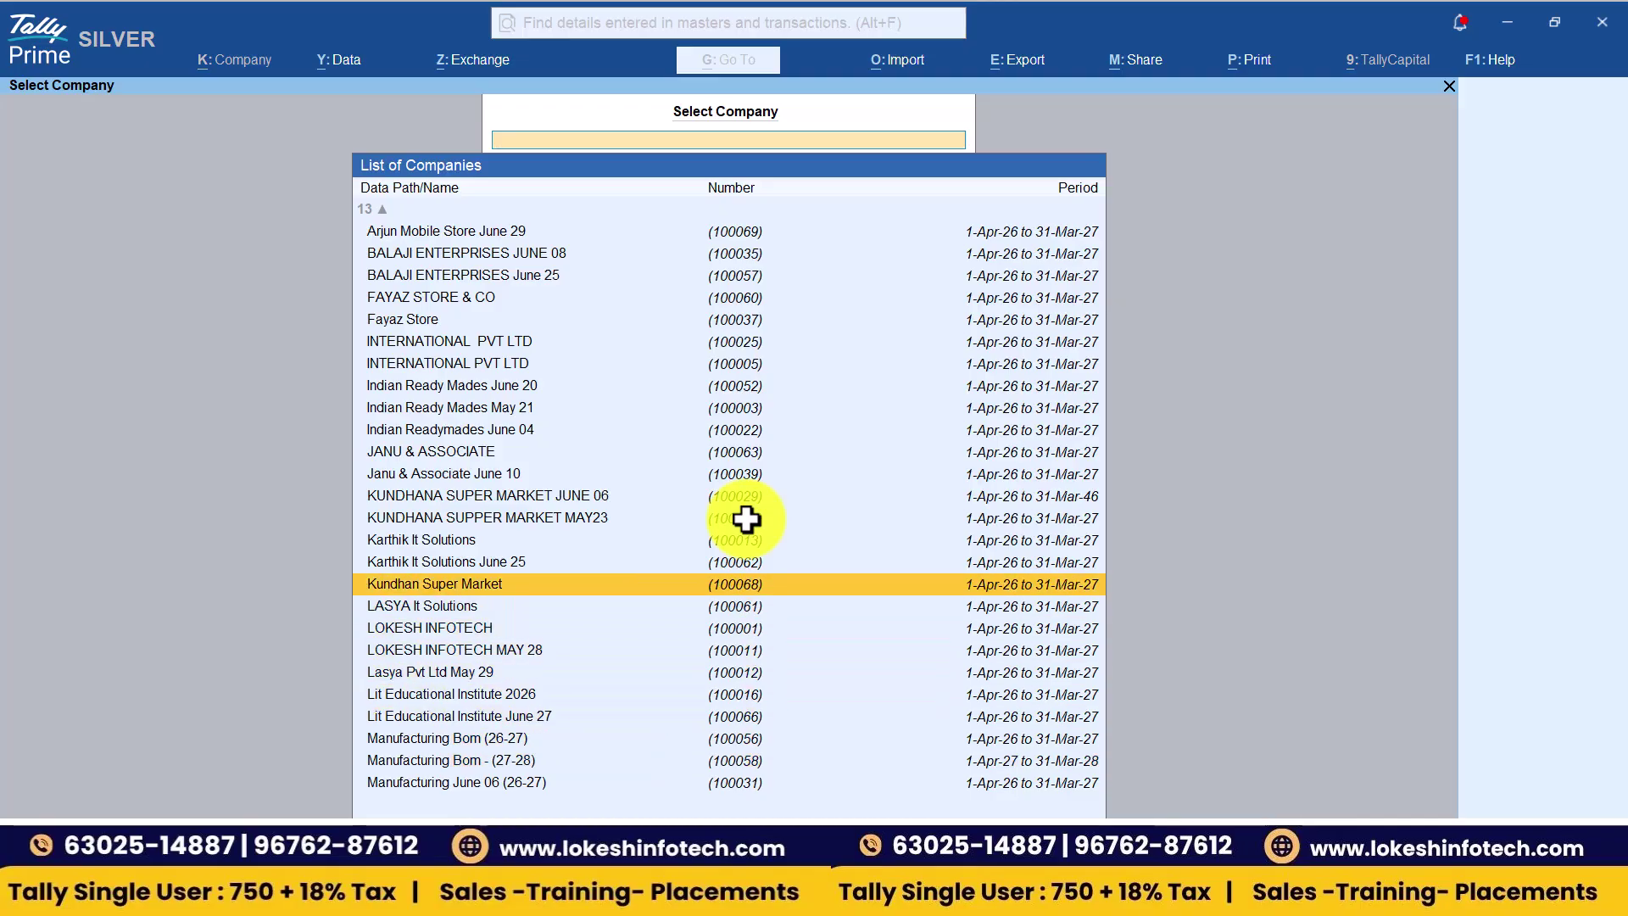
key(Up)
key(Down)
key(Down)
key(Down)
key(Down)
key(Down)
key(Down)
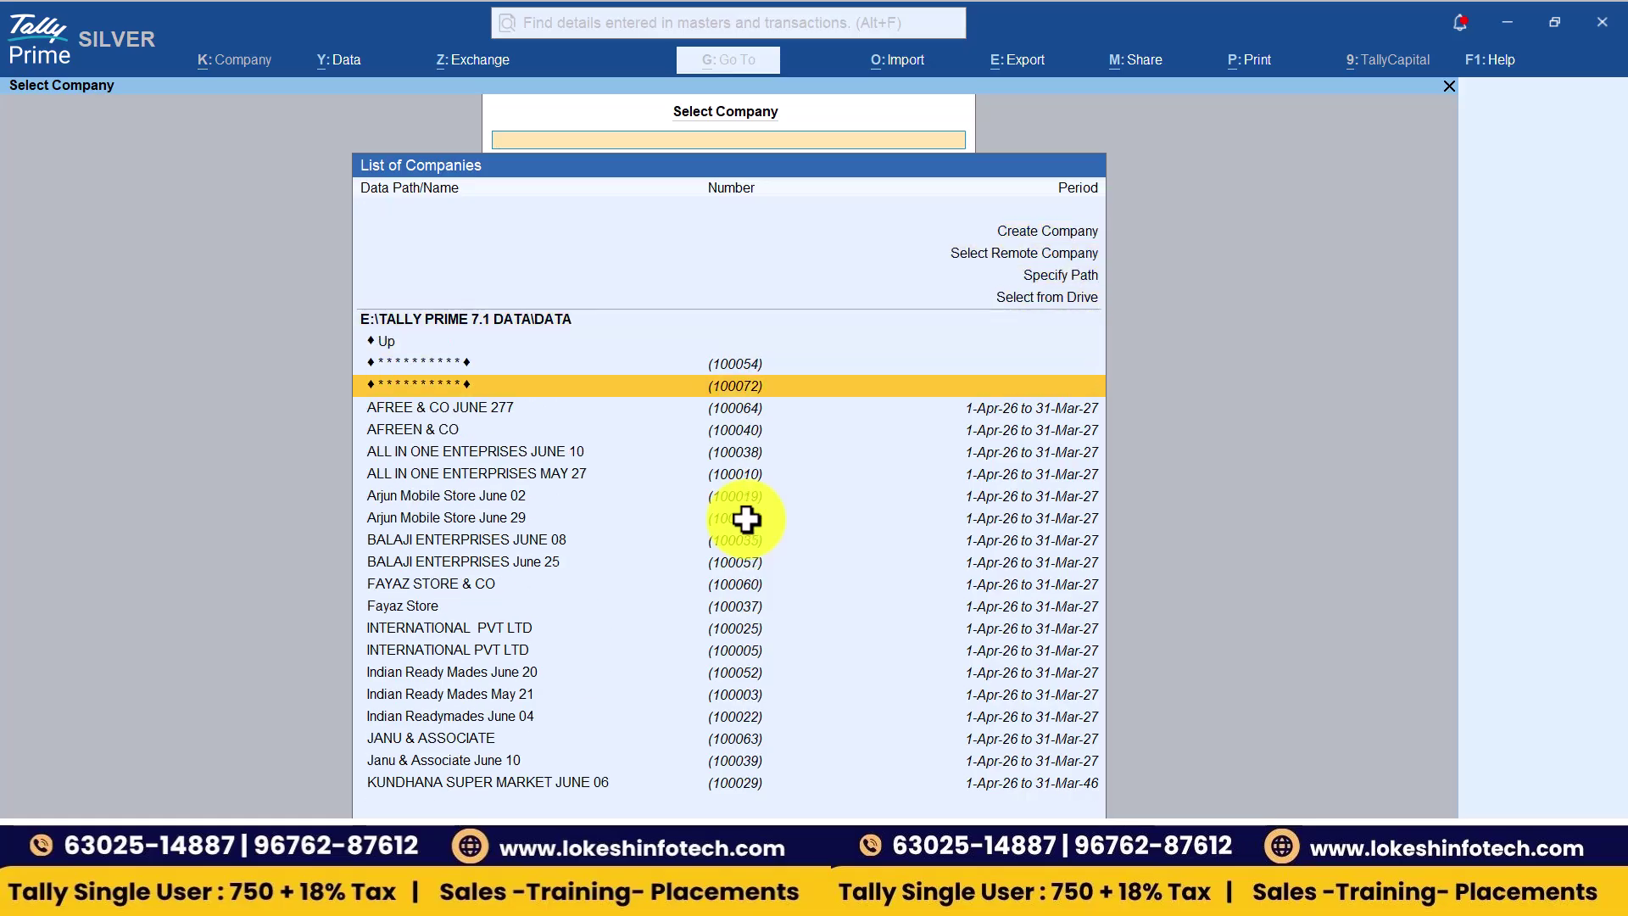
key(alt+Tab)
key(alt+Tab)
key(Return)
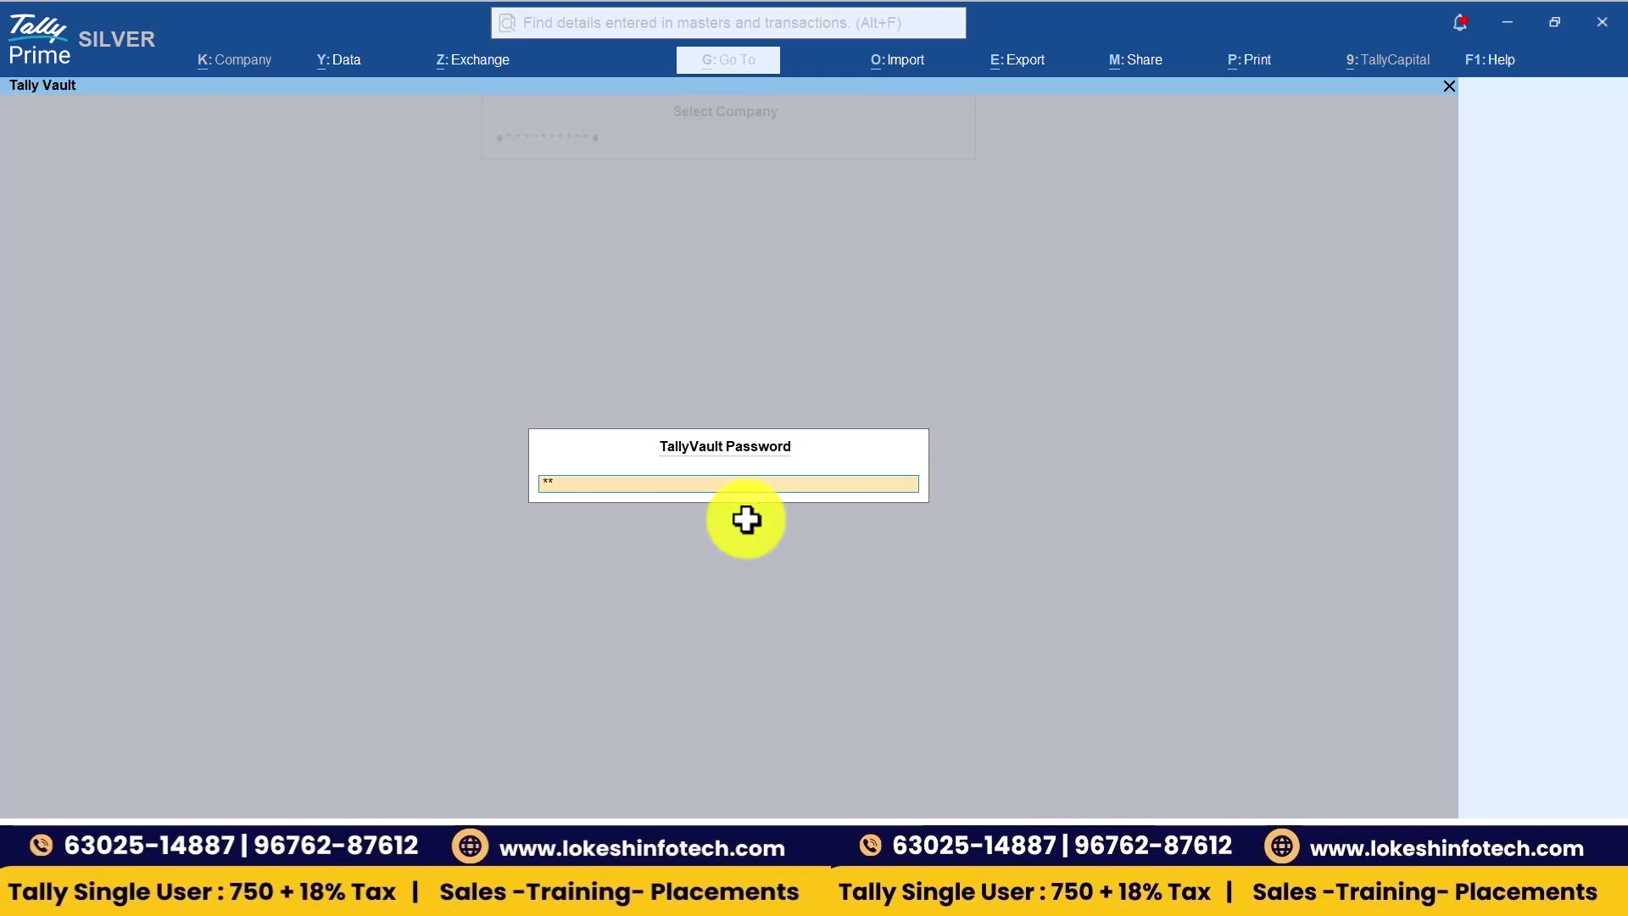
key(Return)
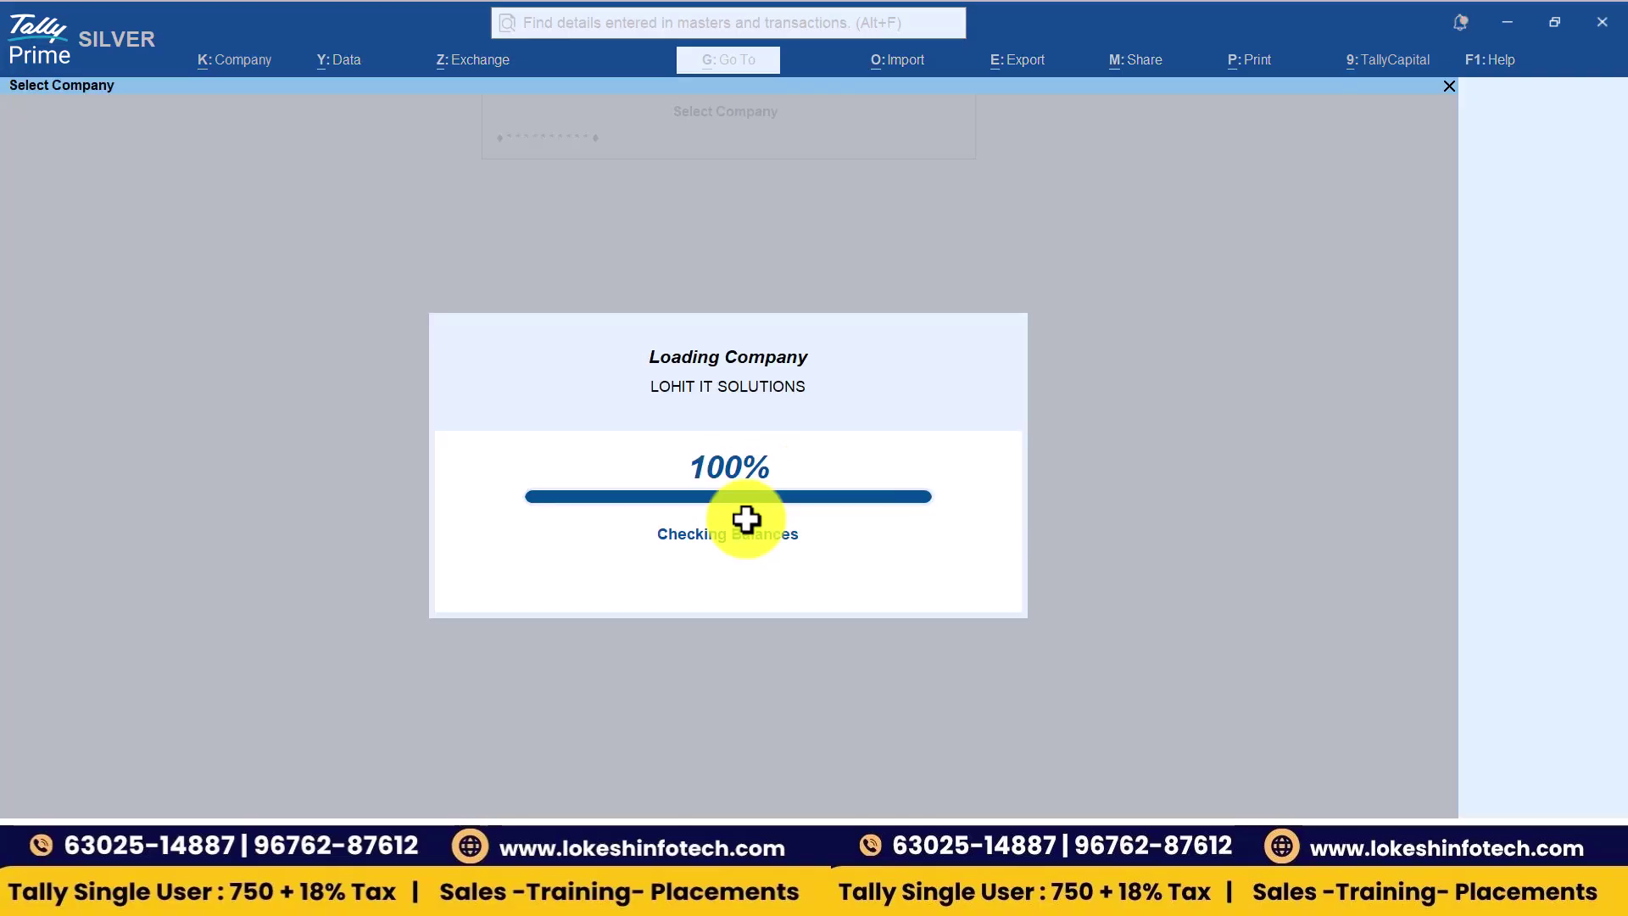
key(alt+Tab)
key(alt+Tab)
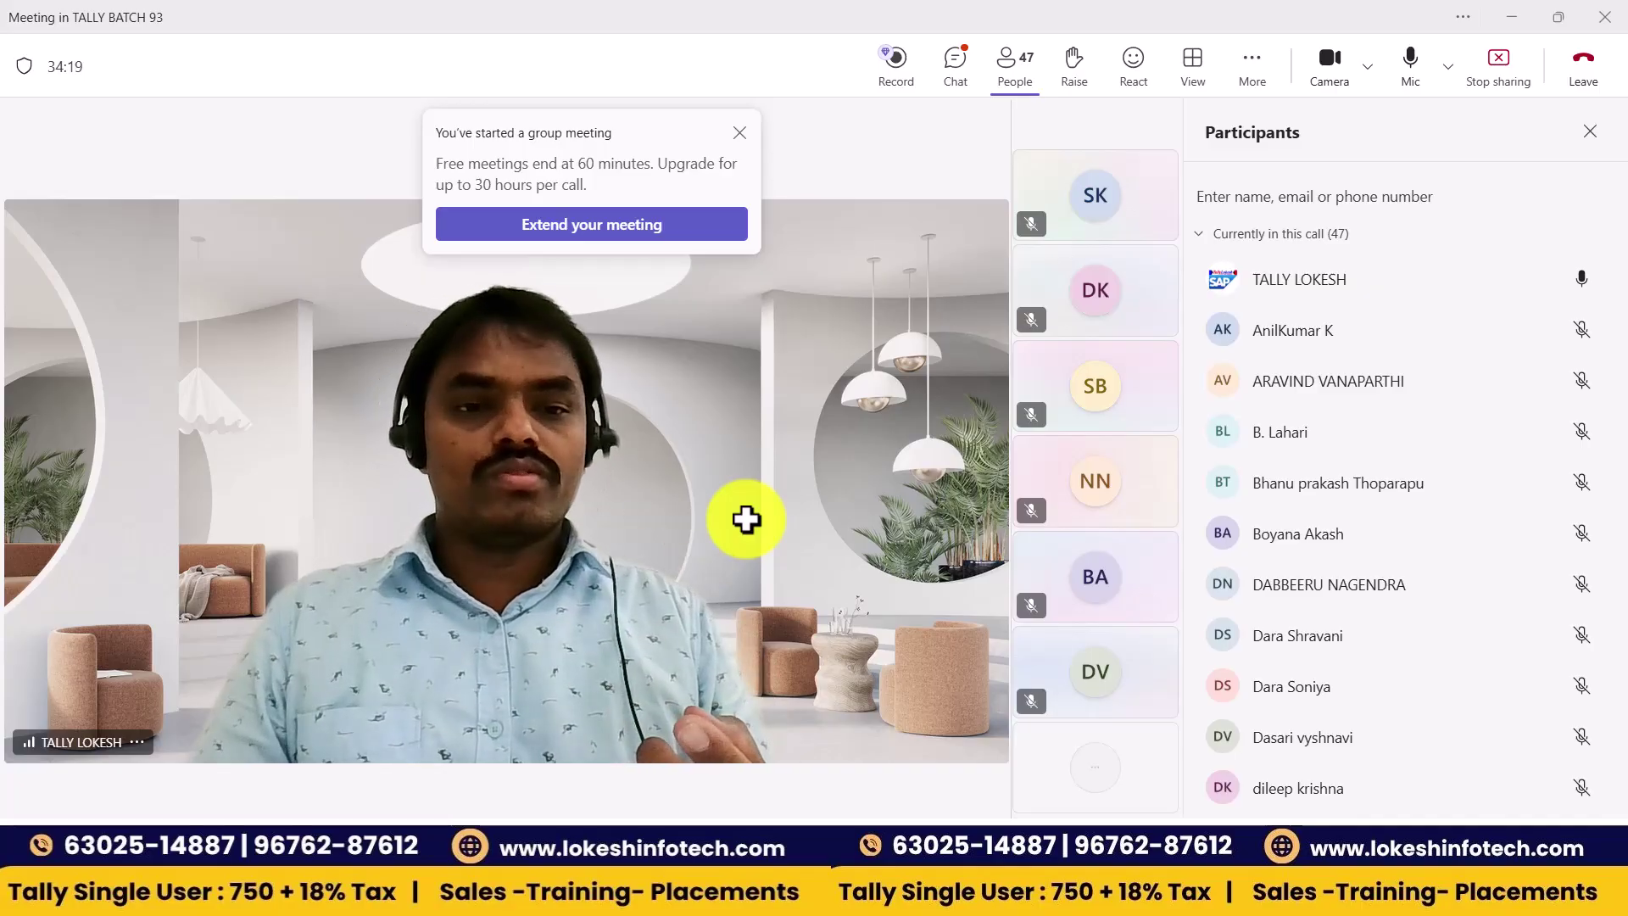
- Open TallyVault for LOHIT IT SOLUTIONS and enter the current vault password
key(alt+Tab)
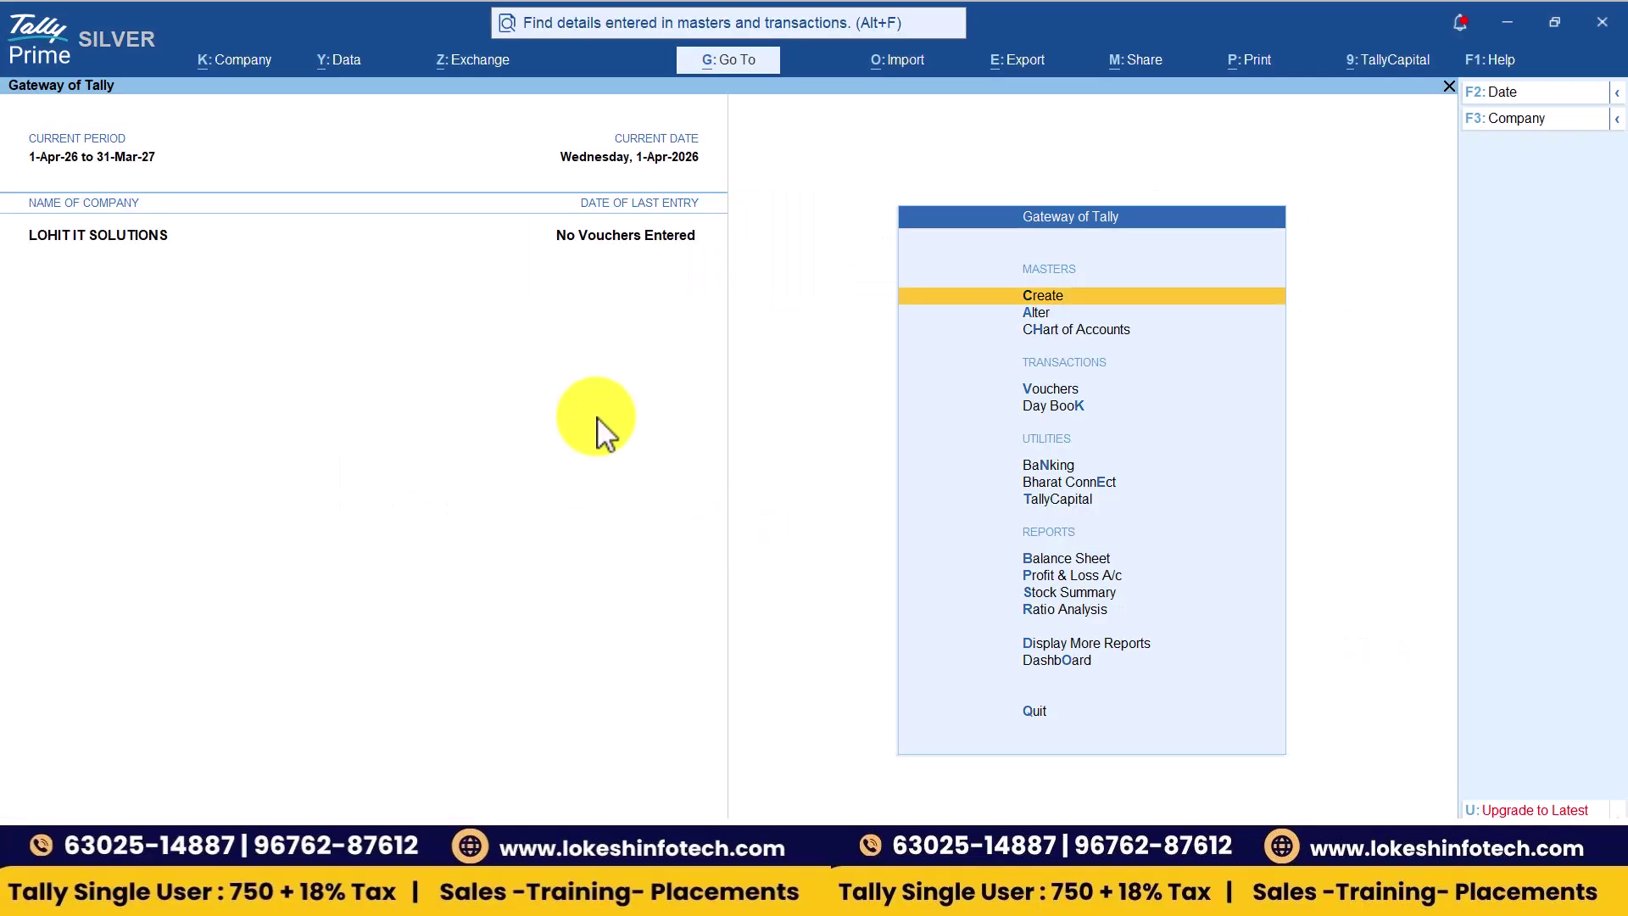
click(262, 66)
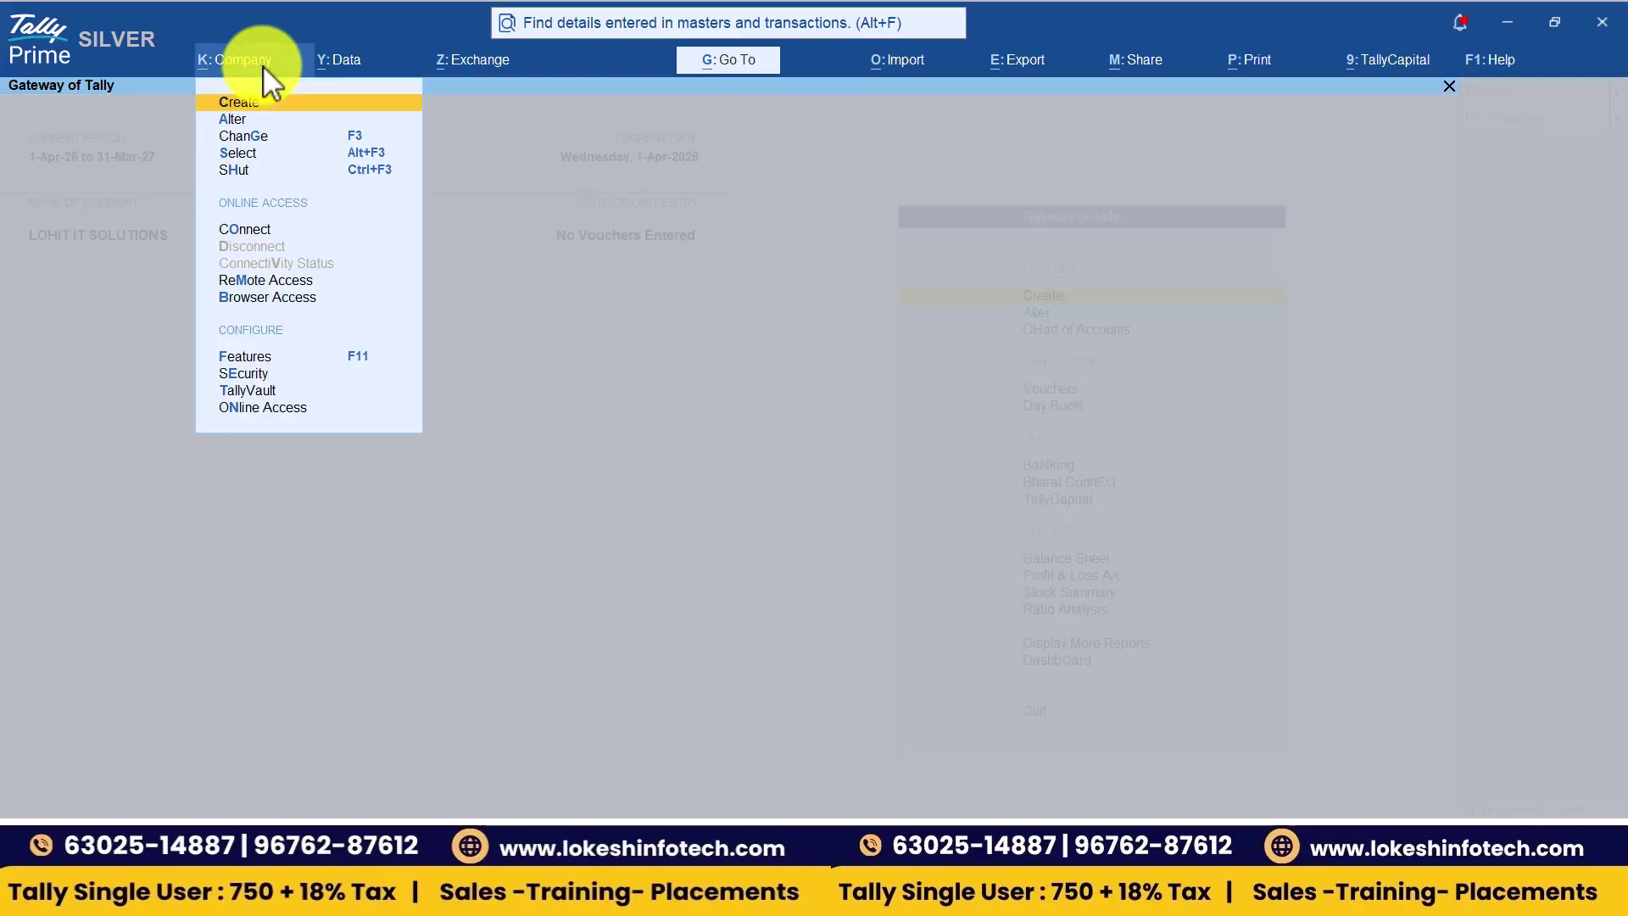
key(Down)
key(Down)
key(Down)
key(Down)
key(Down)
key(Down)
key(Down)
key(Down)
key(Down)
key(Down)
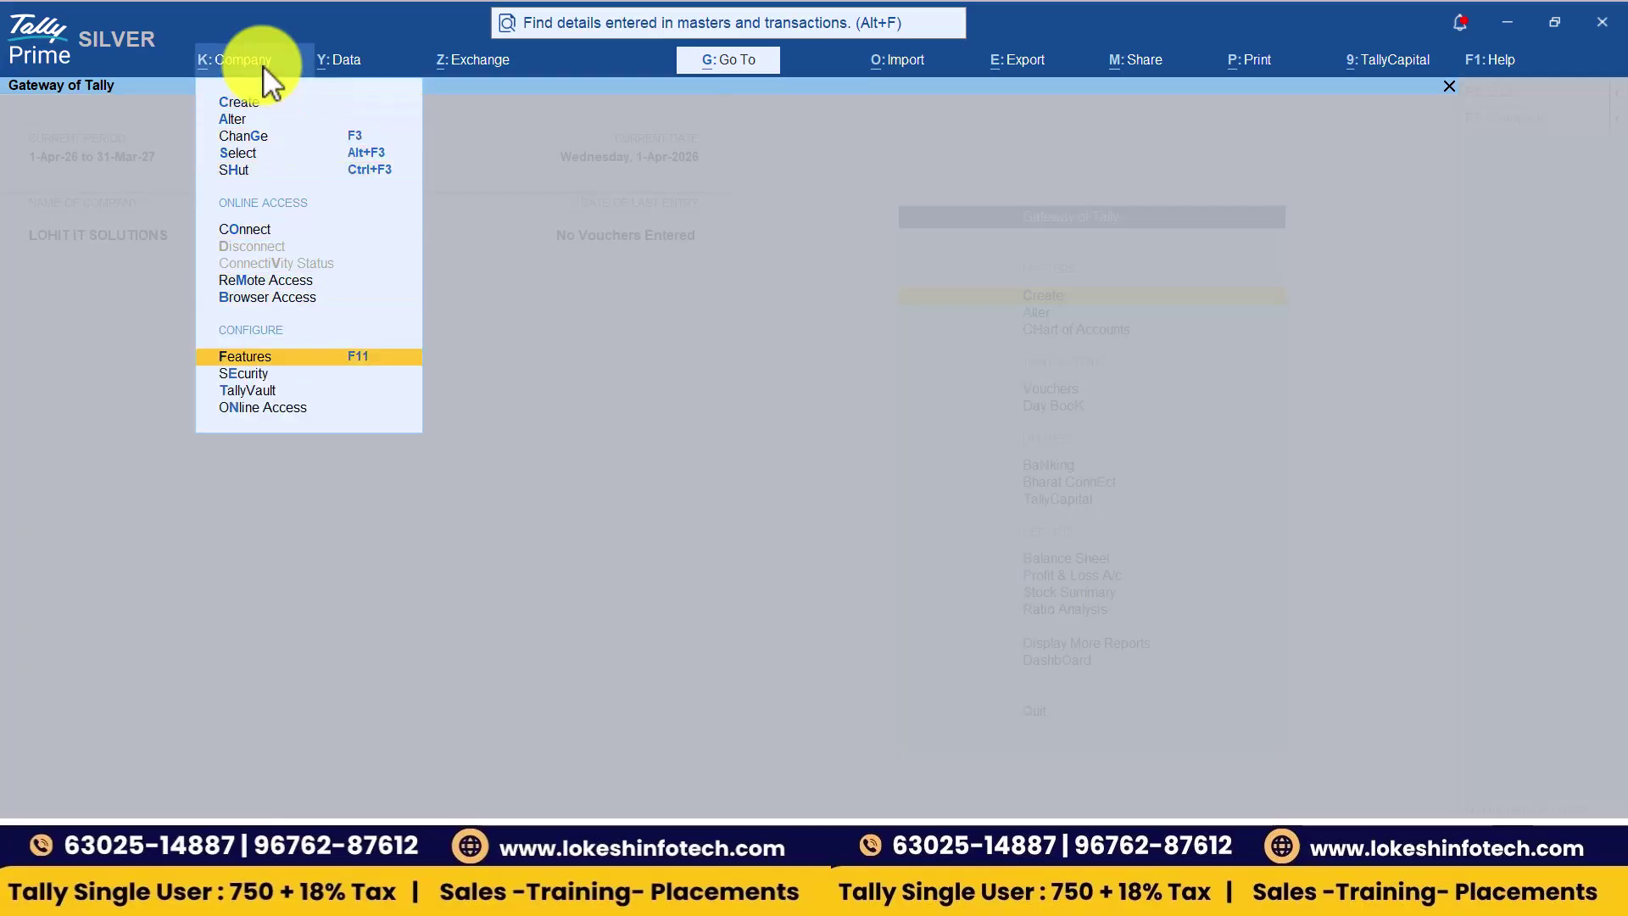
key(Return)
key(Return)
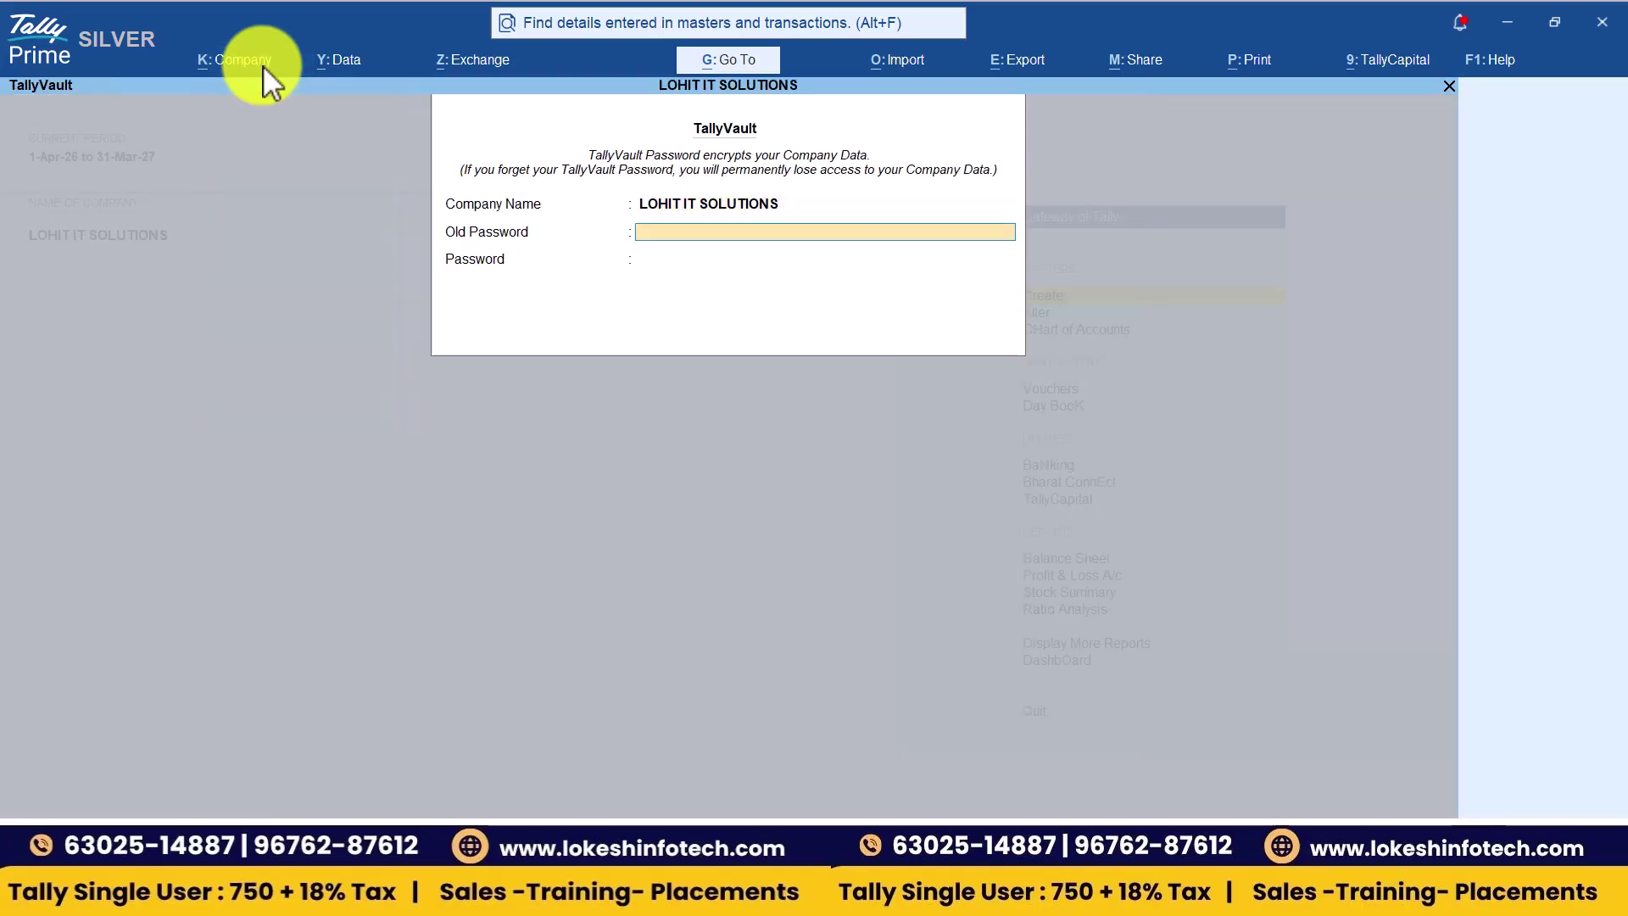
text(*)
key(Return)
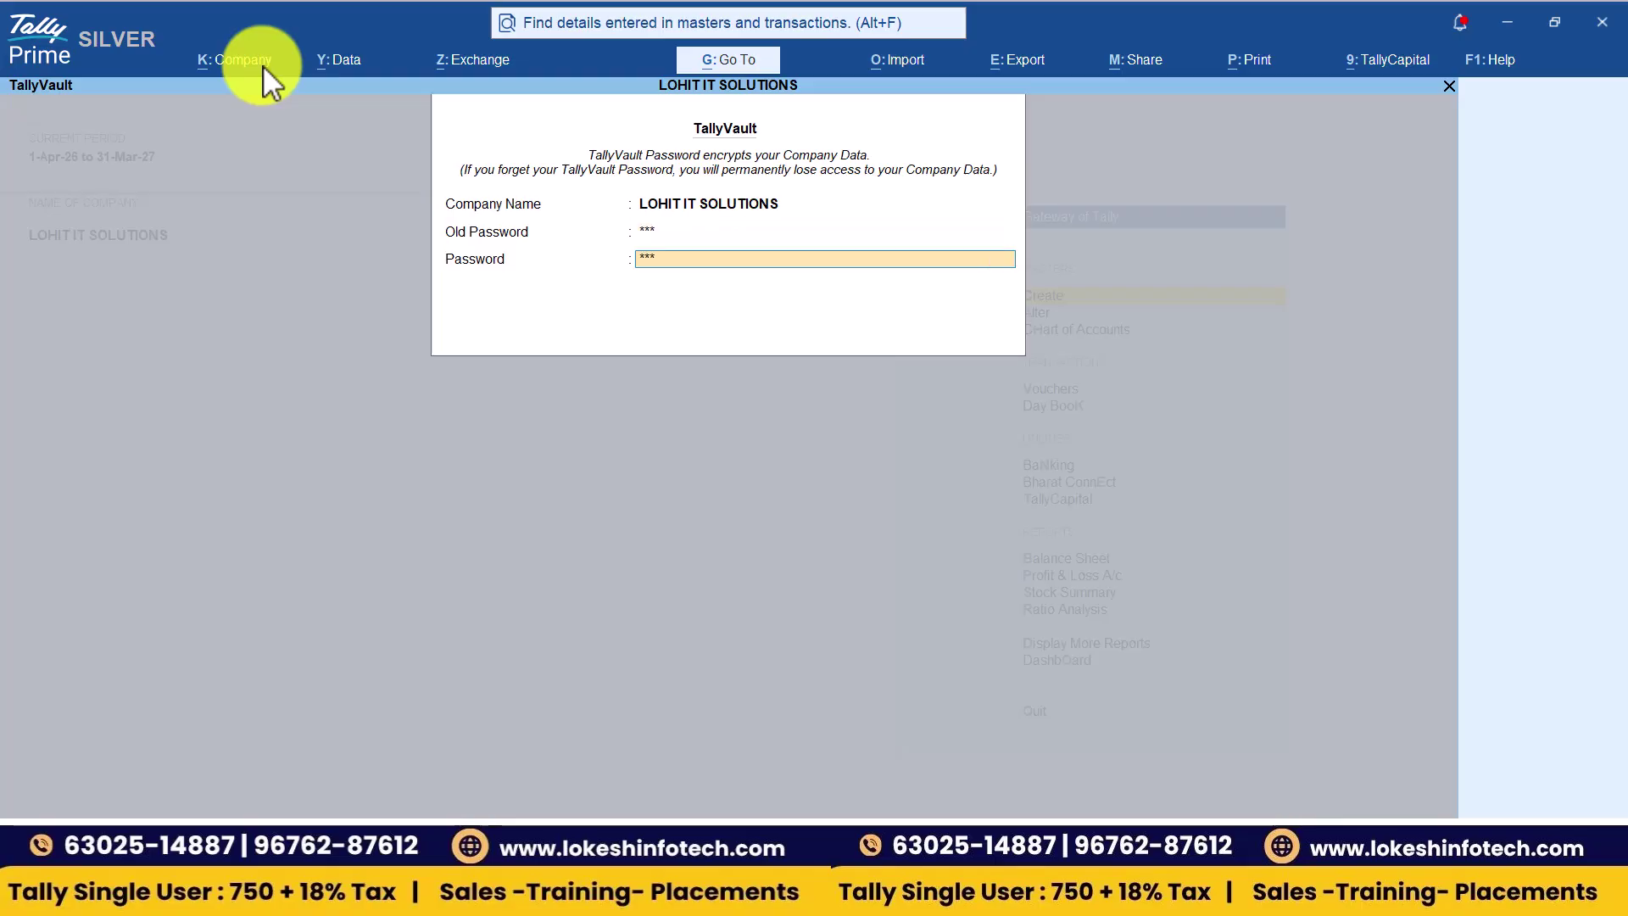
- Set and confirm a new TallyVault password, accepting the close-reports and backup prompts
key(Return)
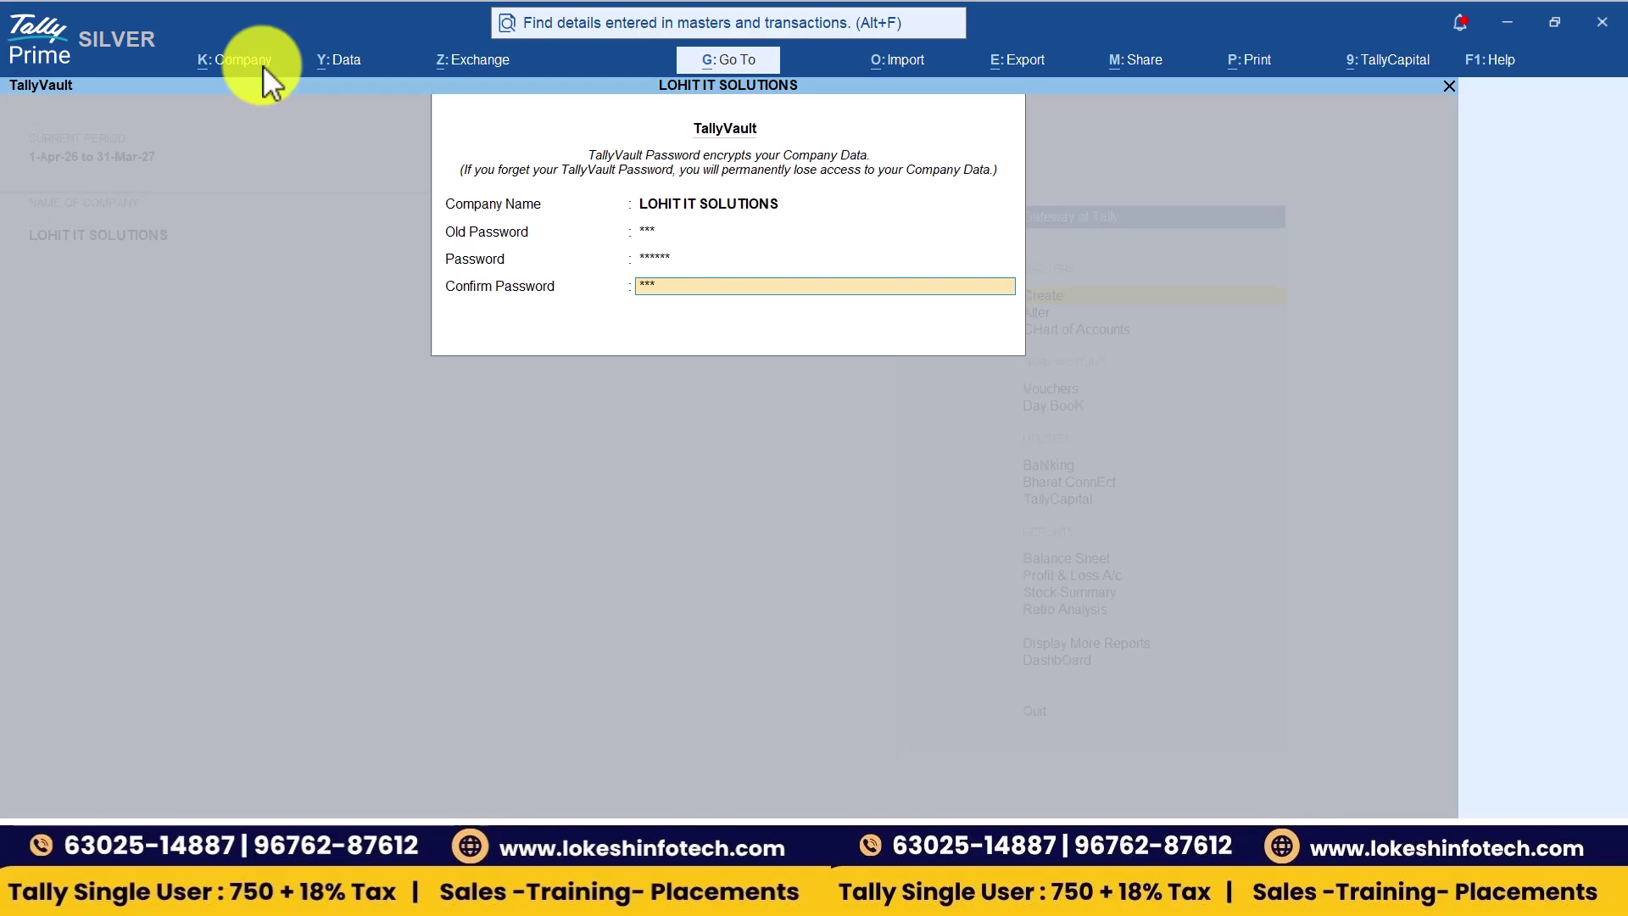
text(******)
key(Return)
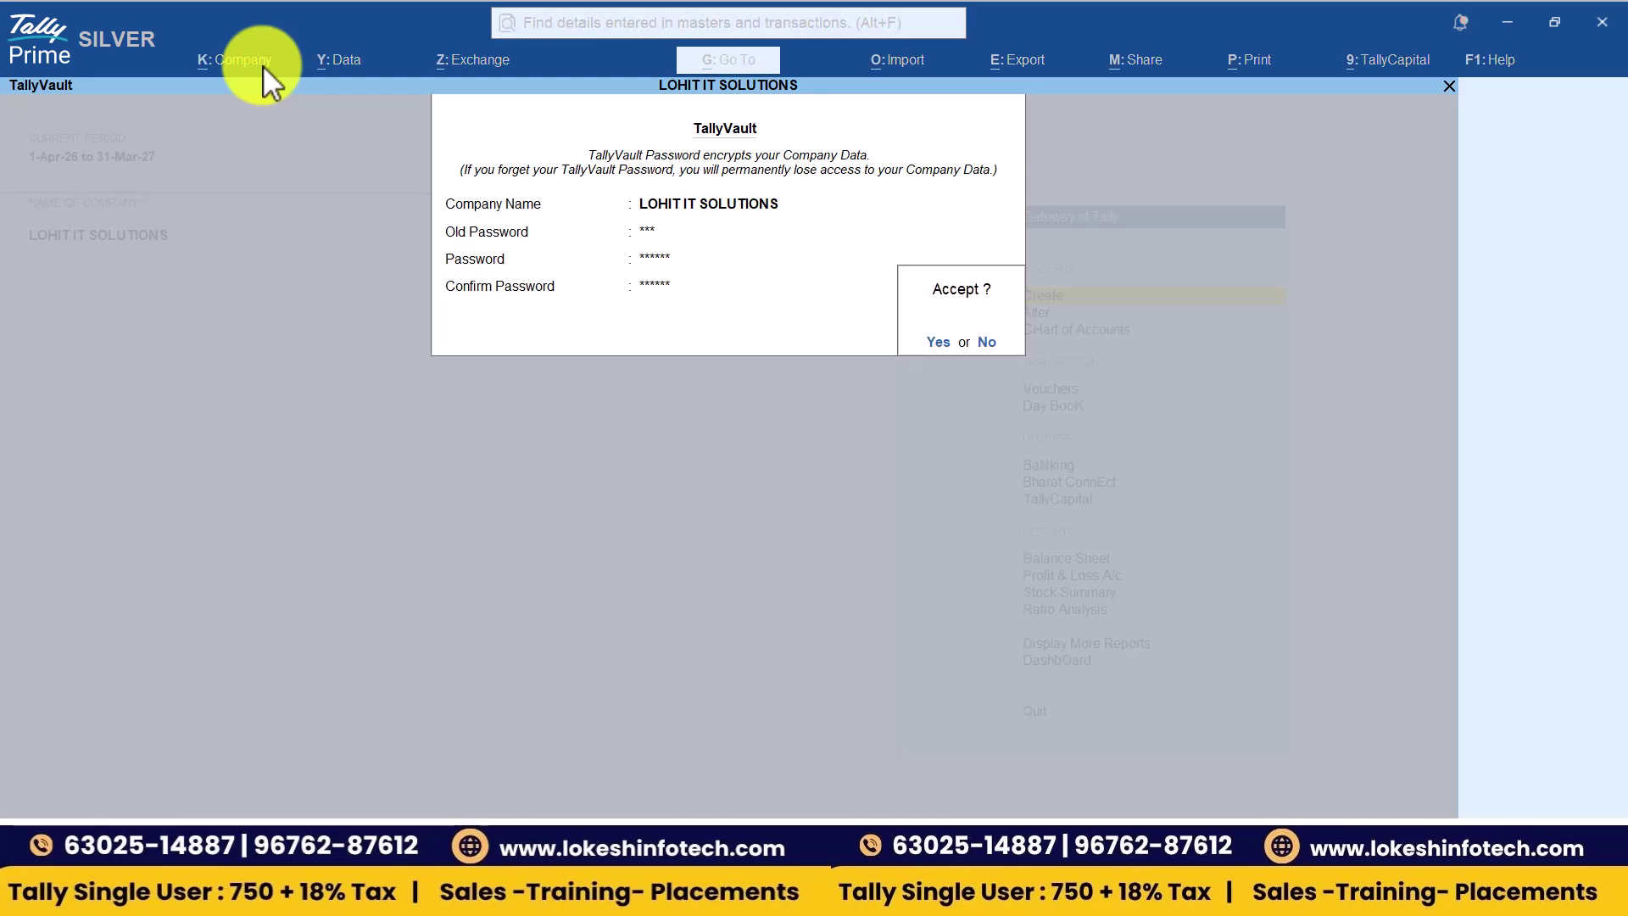
key(Return)
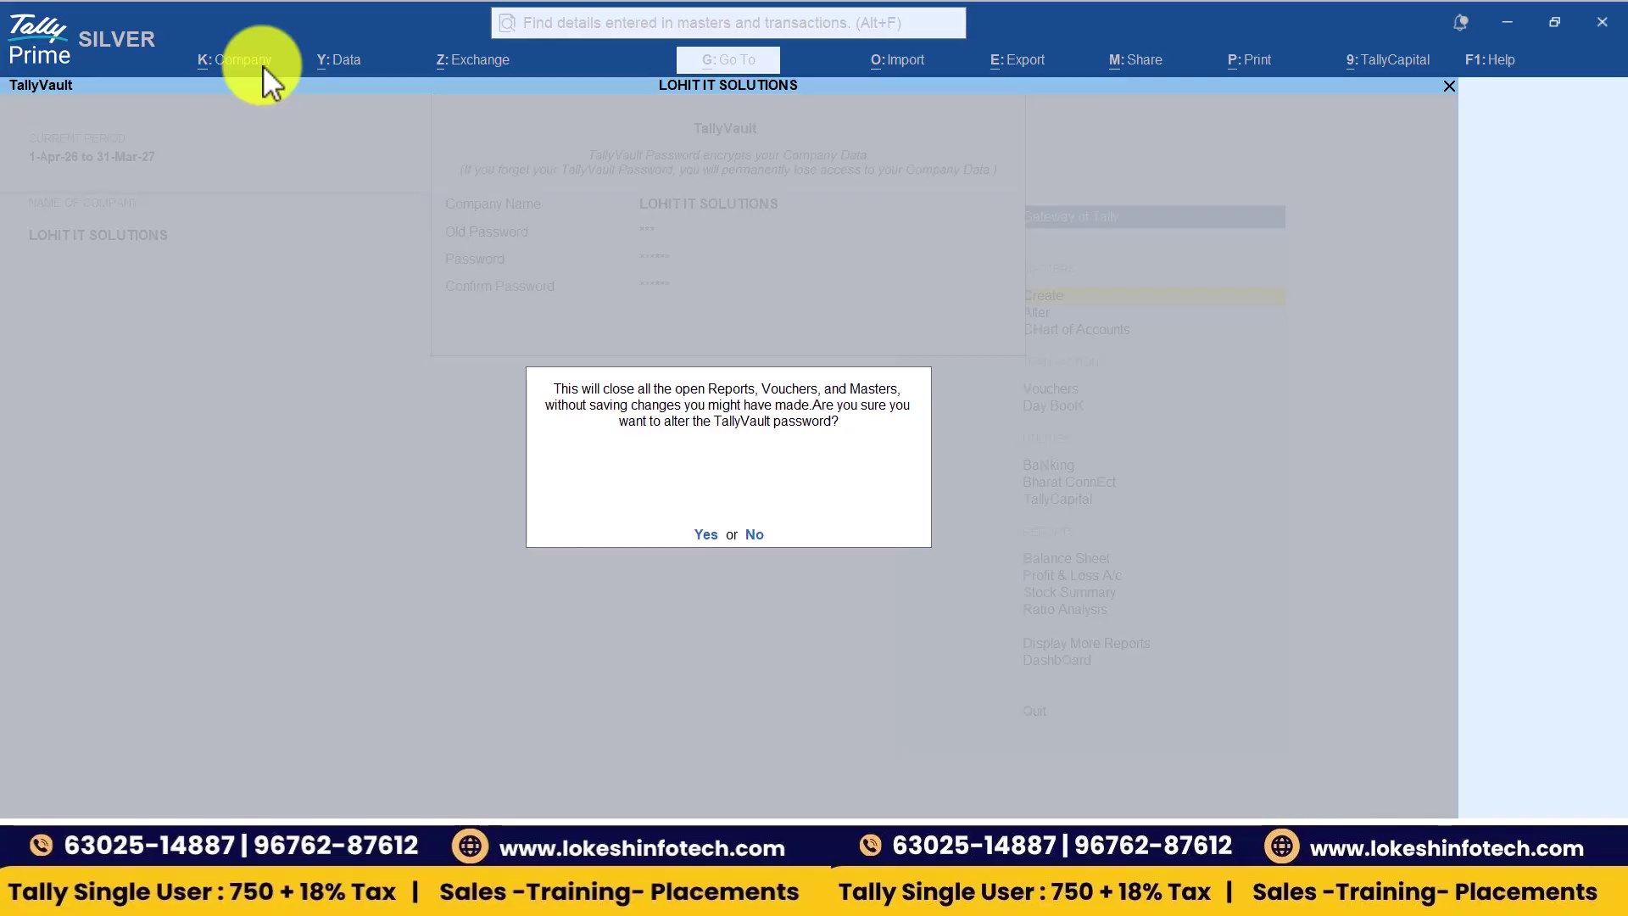
key(Return)
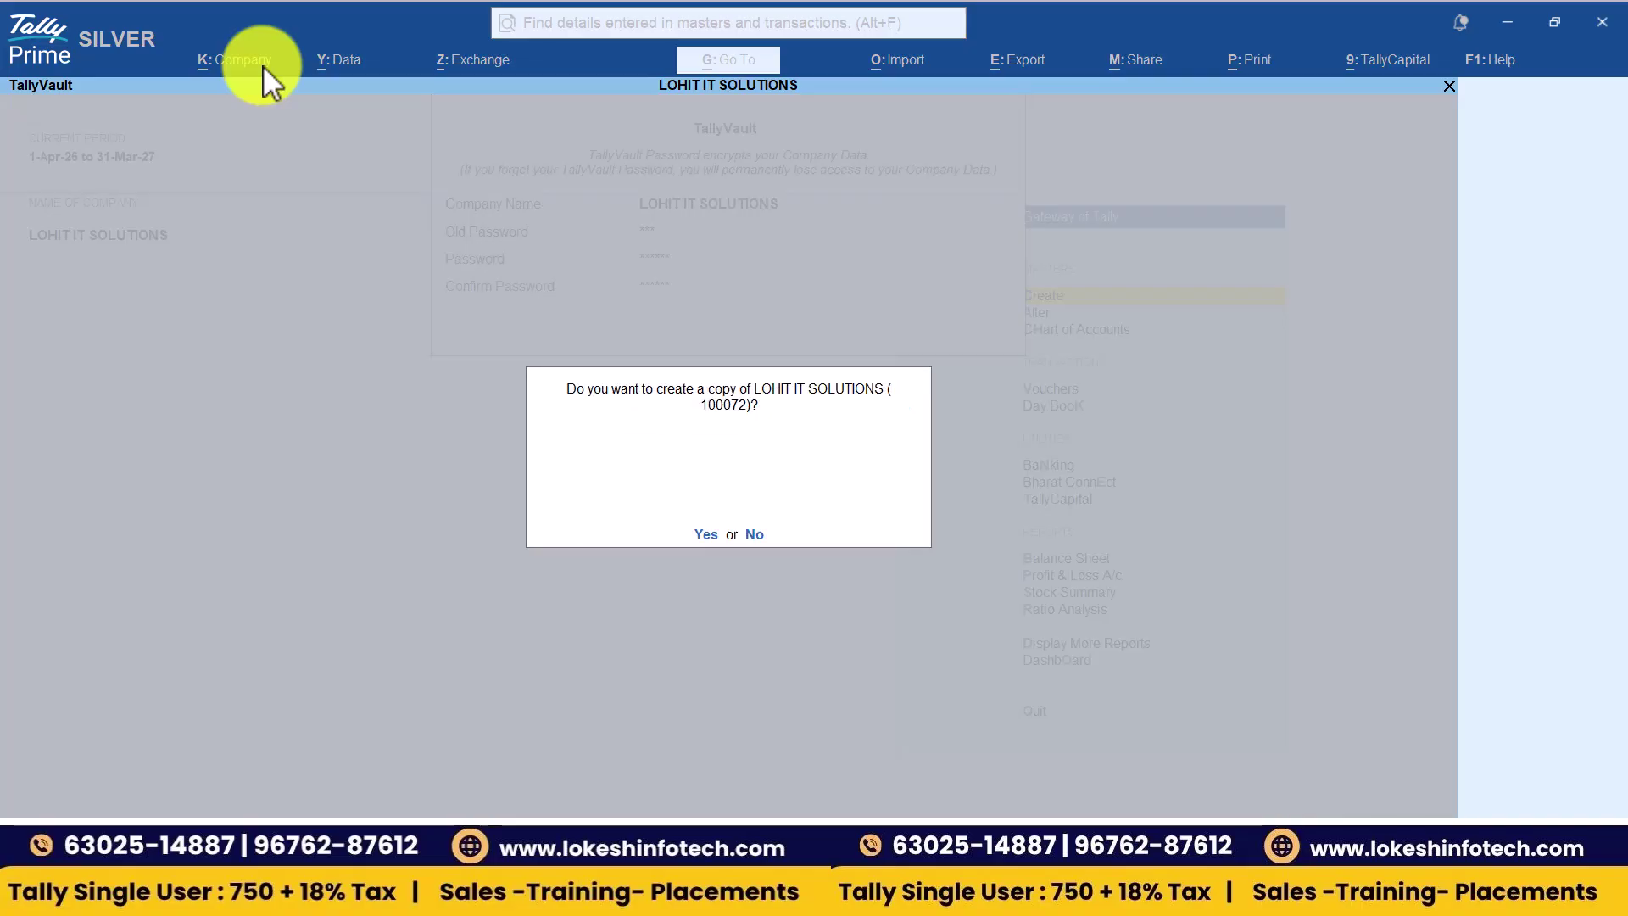
key(Return)
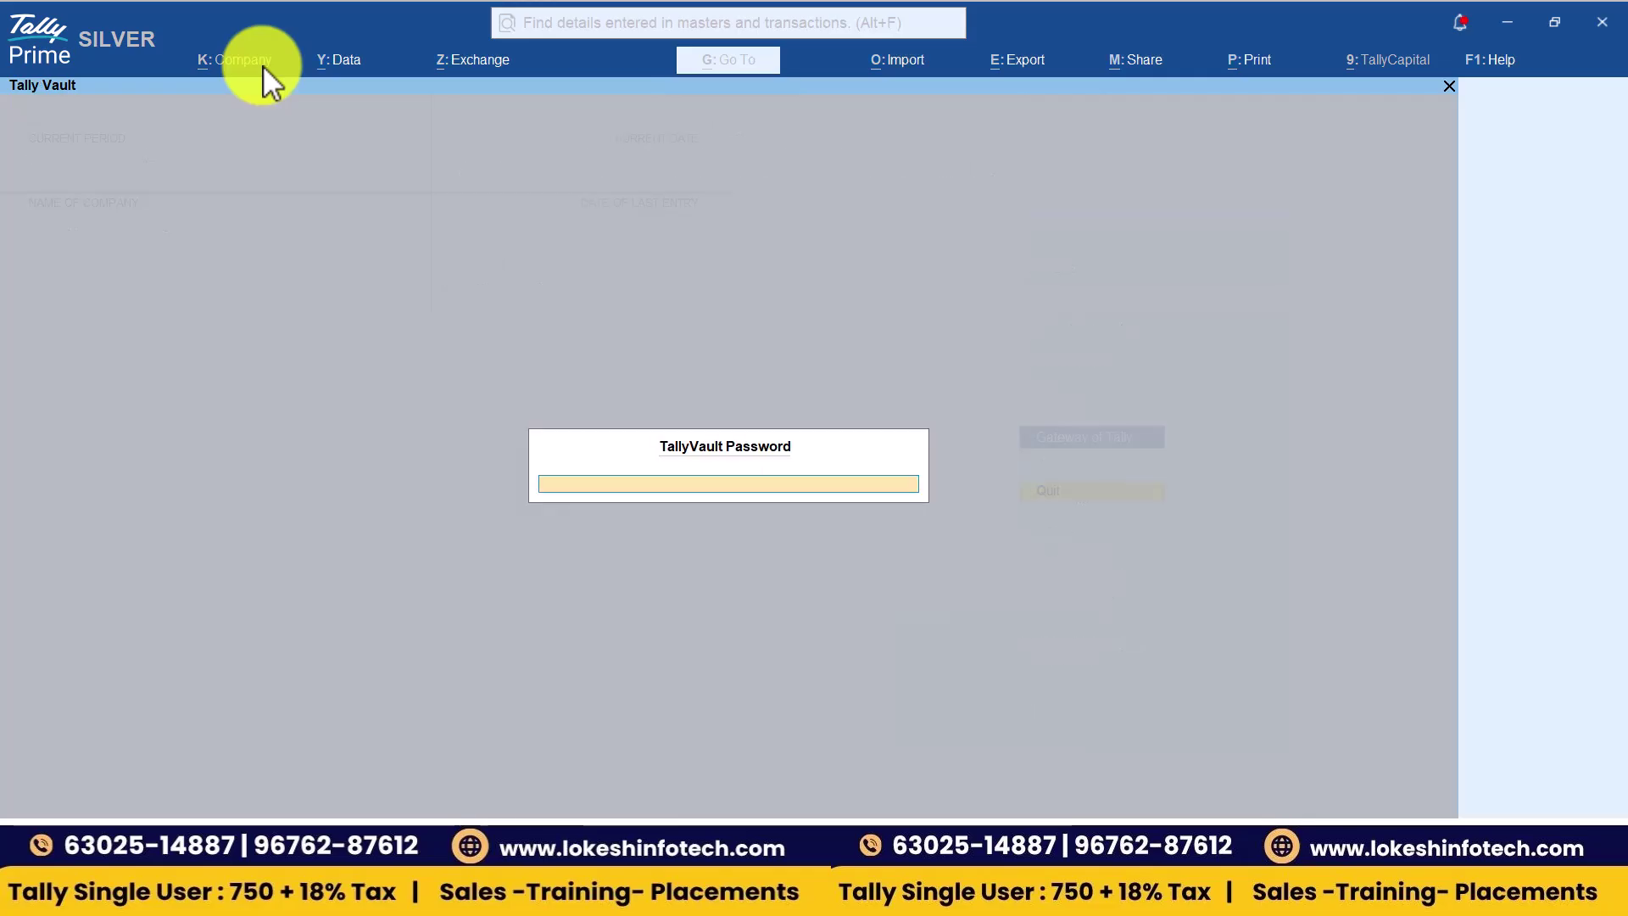
key(BackSpace)
key(BackSpace)
- Load LOHIT IT SOLUTIONS with the new vault password, then shut and reopen it as 100072
key(Return)
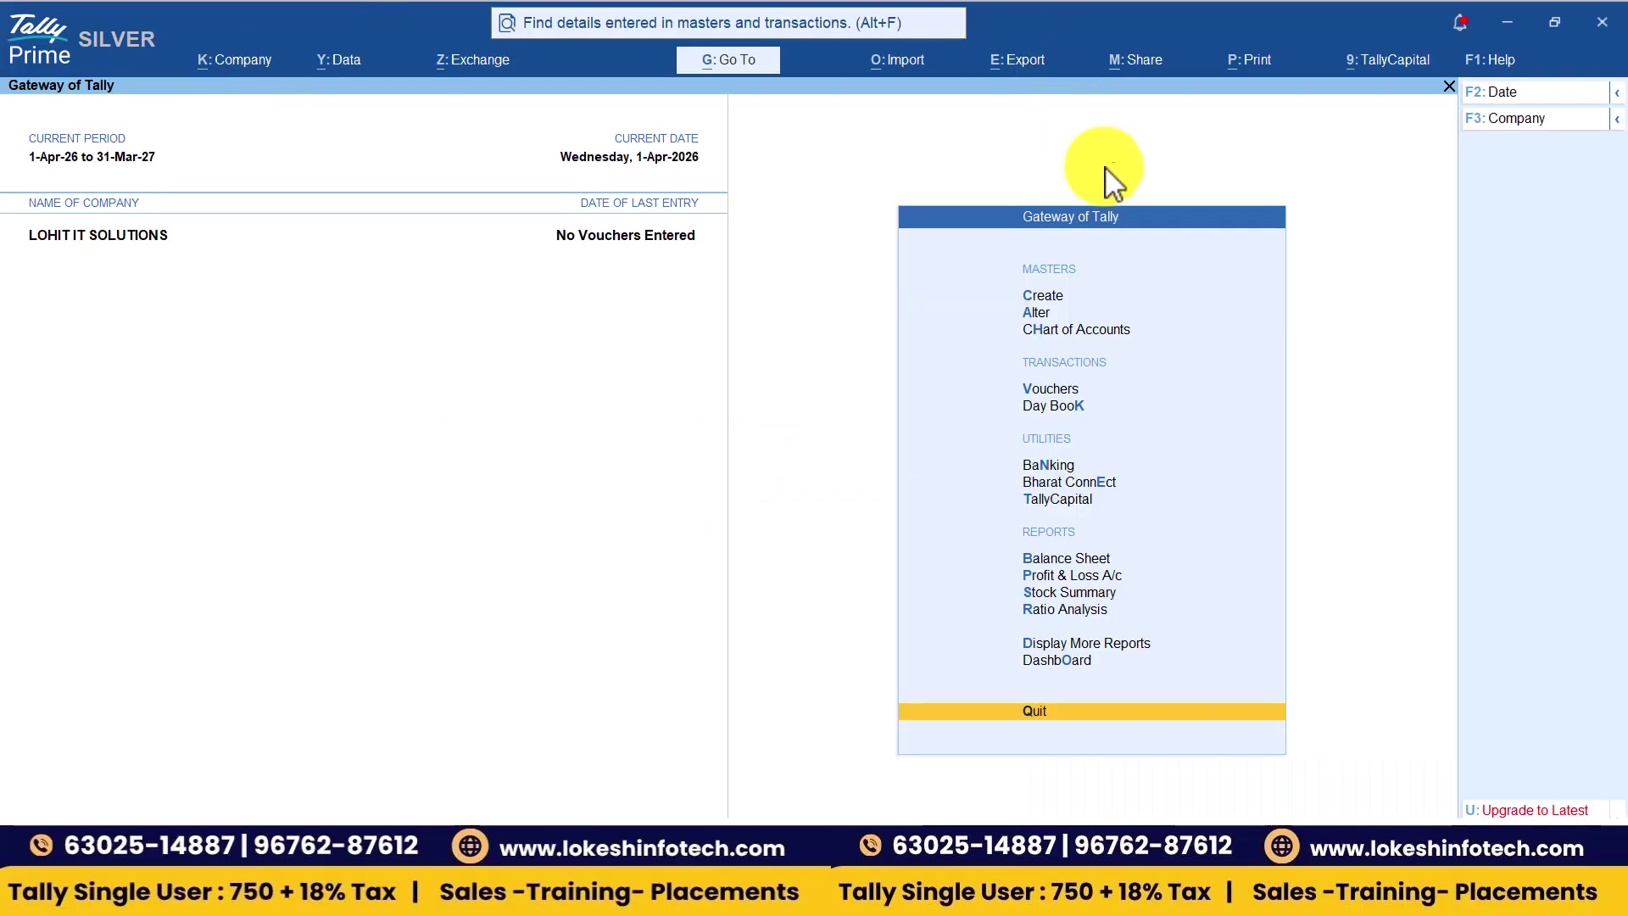
click(1523, 122)
key(Up)
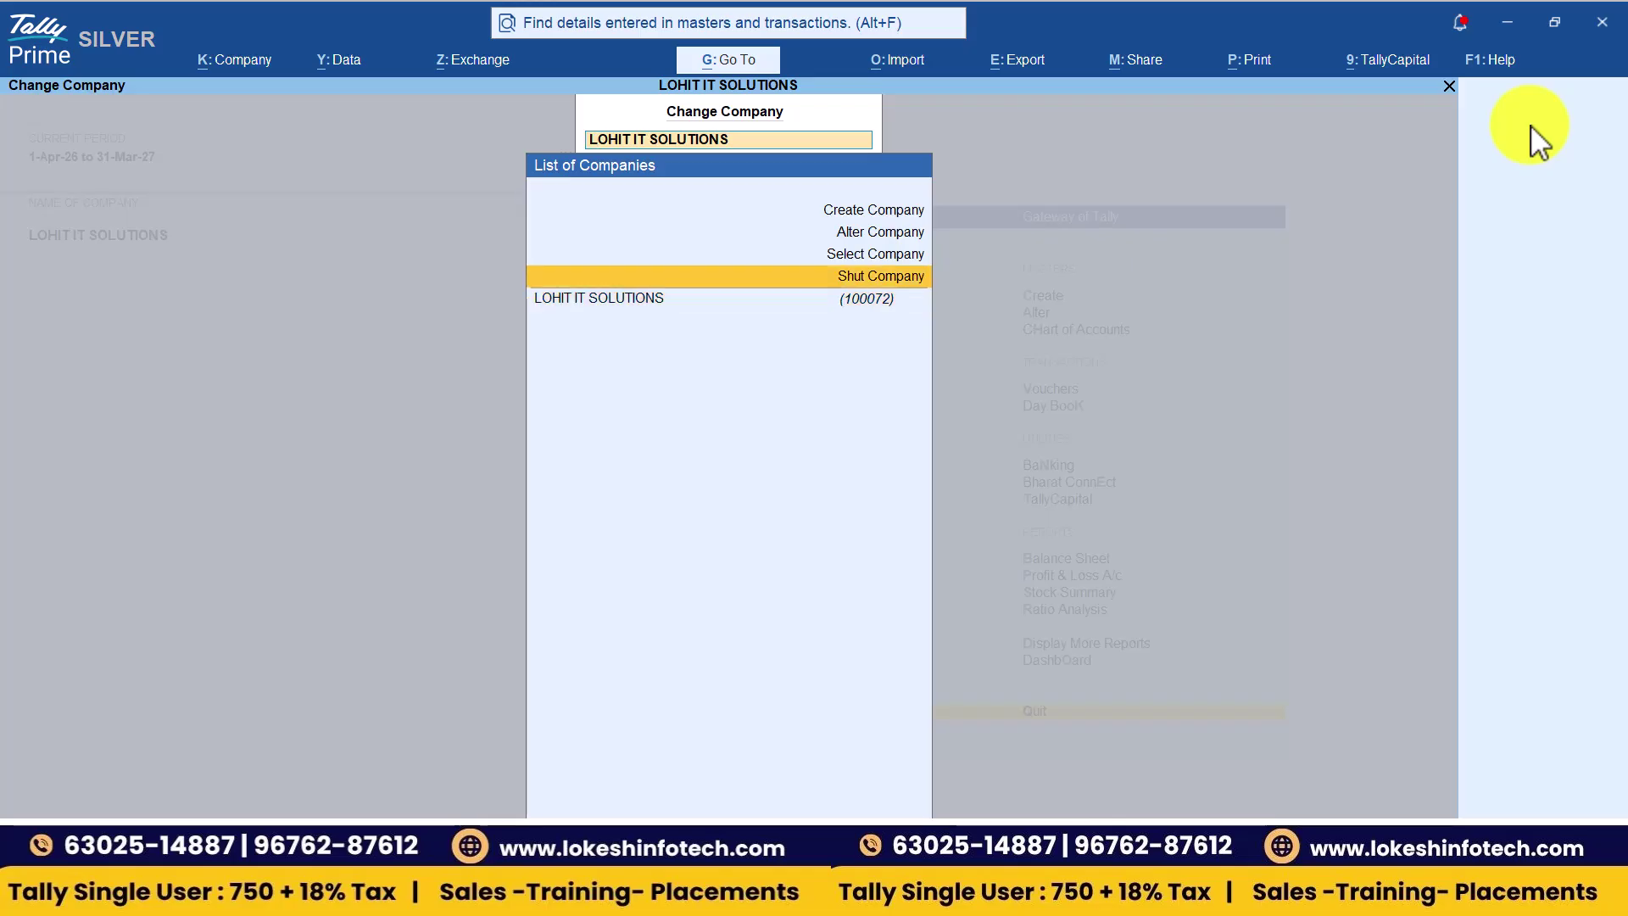
key(Return)
key(Return)
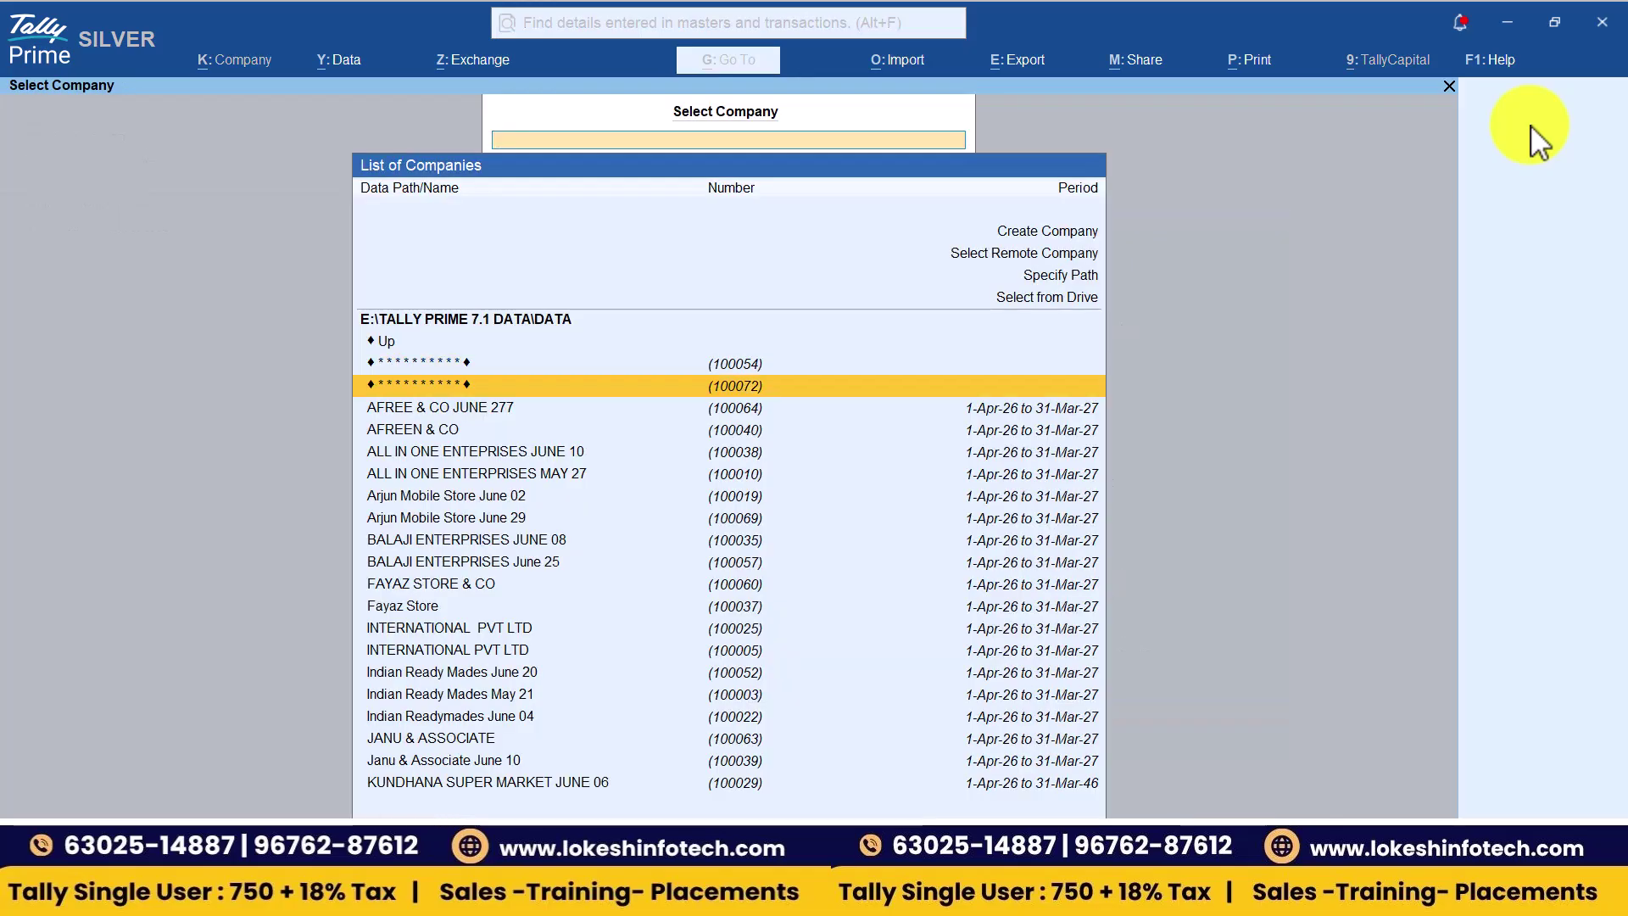
key(Return)
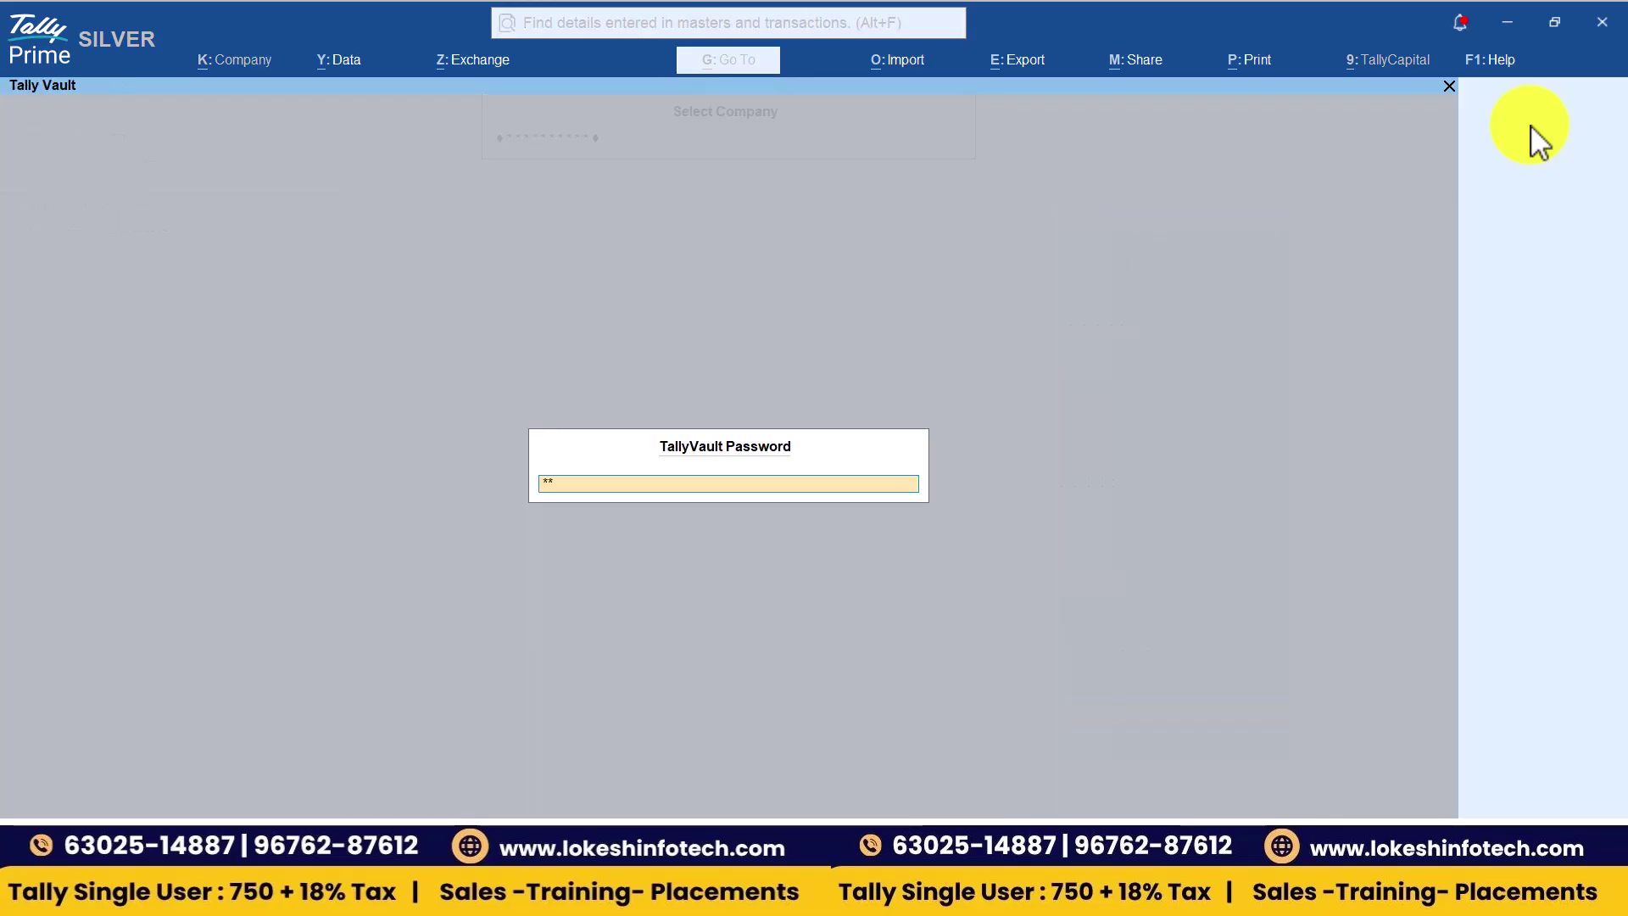
key(BackSpace)
key(BackSpace)
key(BackSpace)
key(Return)
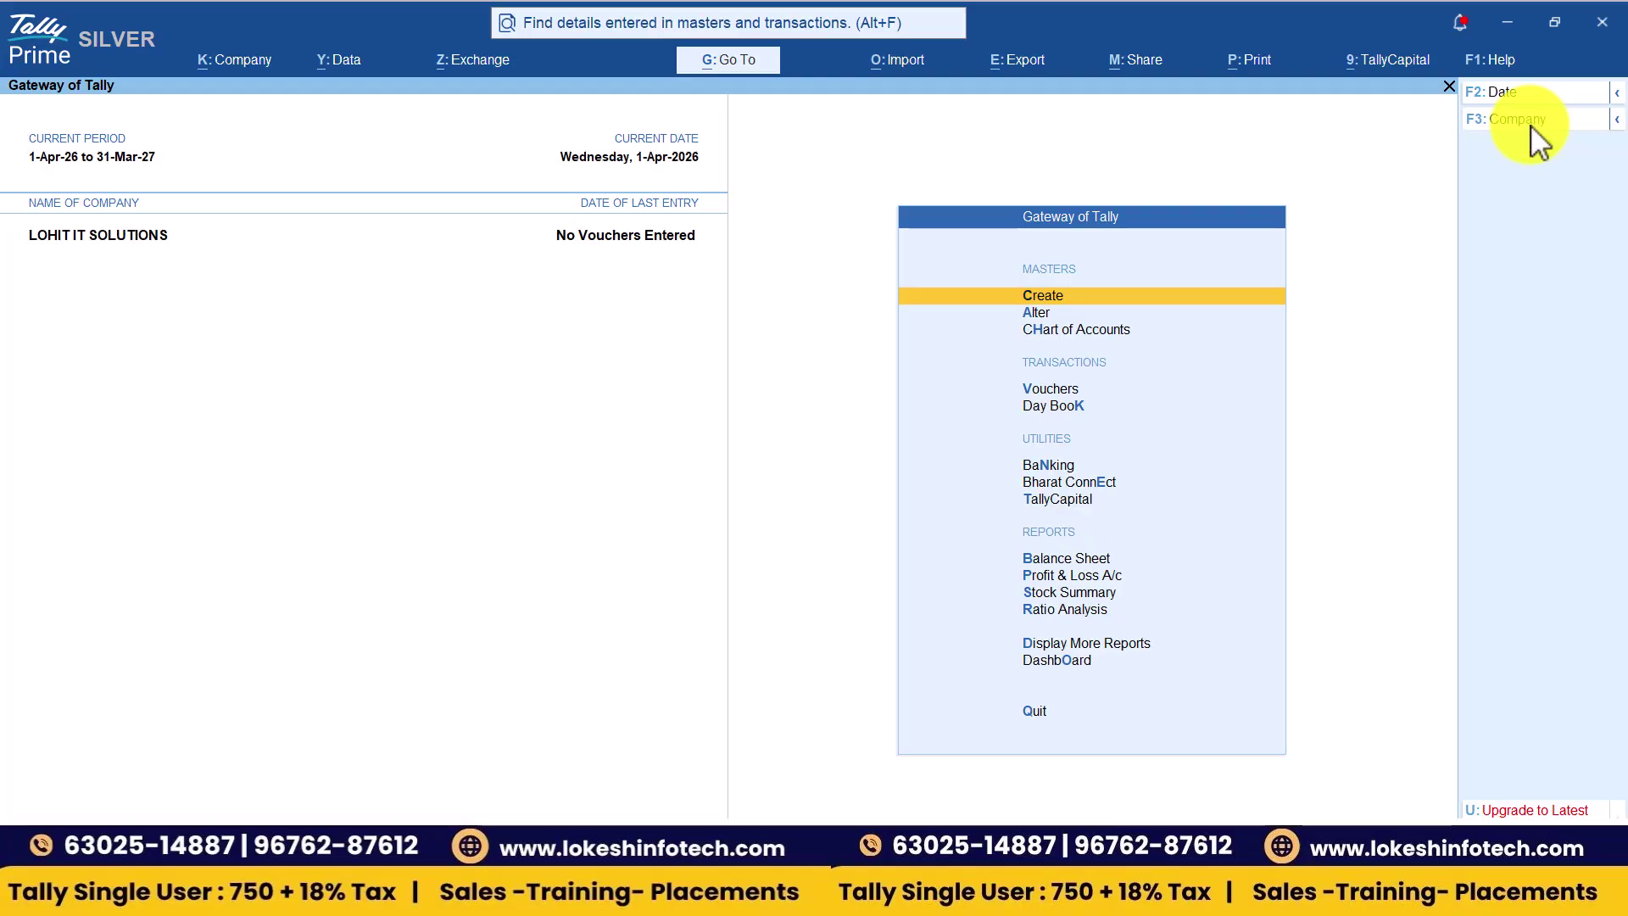
- Shut LOHIT IT SOLUTIONS and switch to the Teams meeting
click(1532, 120)
key(Up)
key(Return)
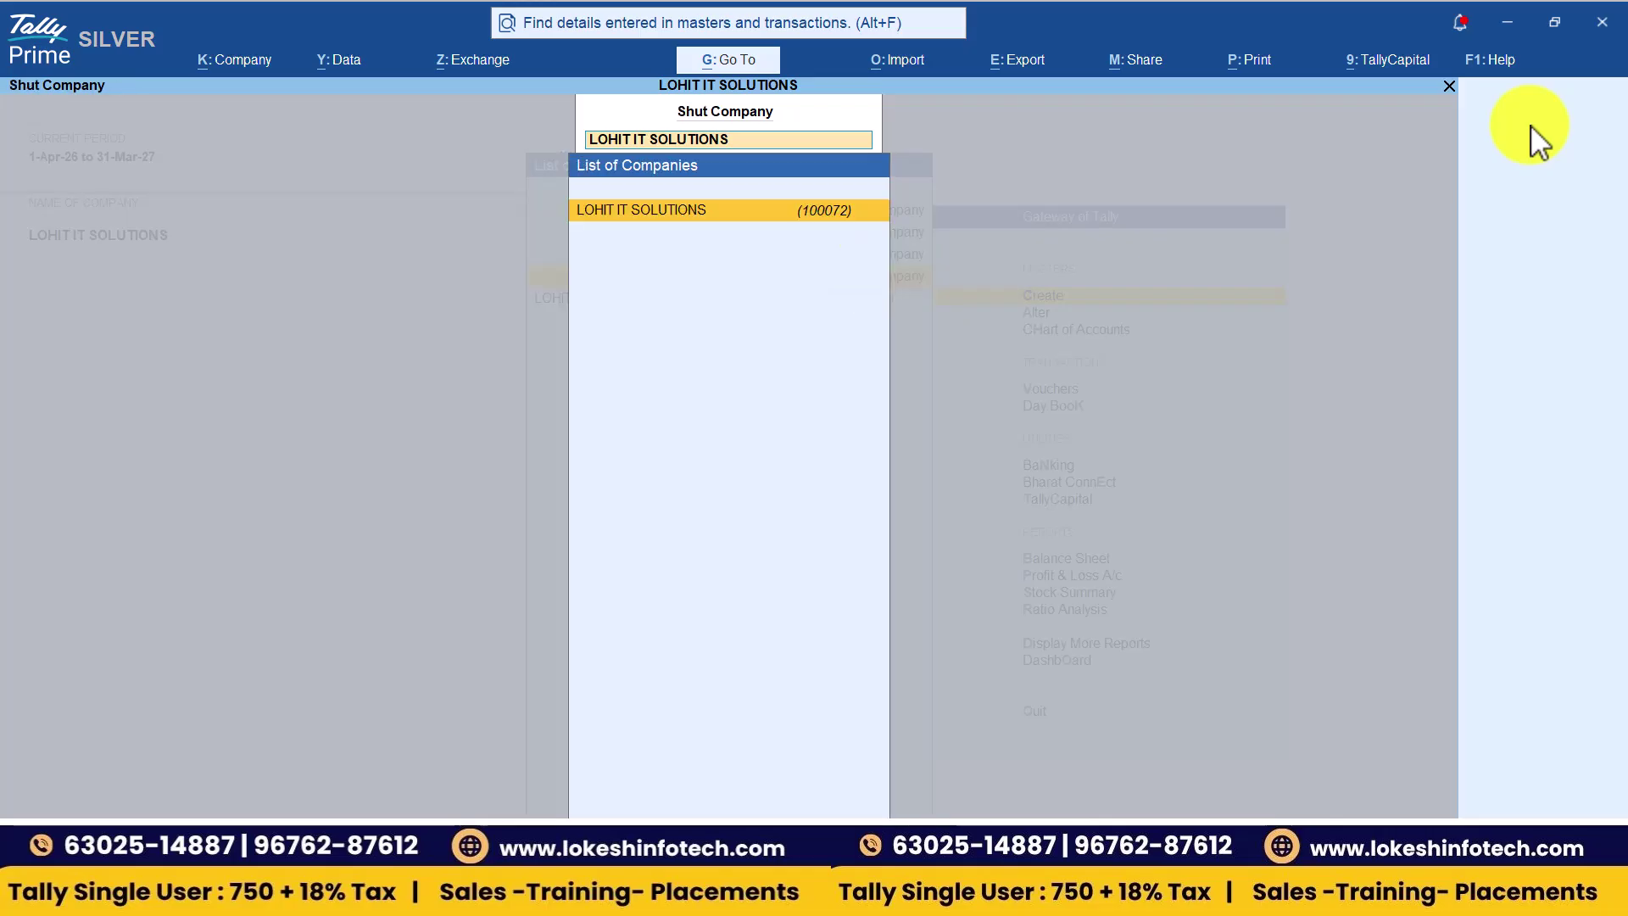
key(Return)
key(Return)
key(alt+Tab)
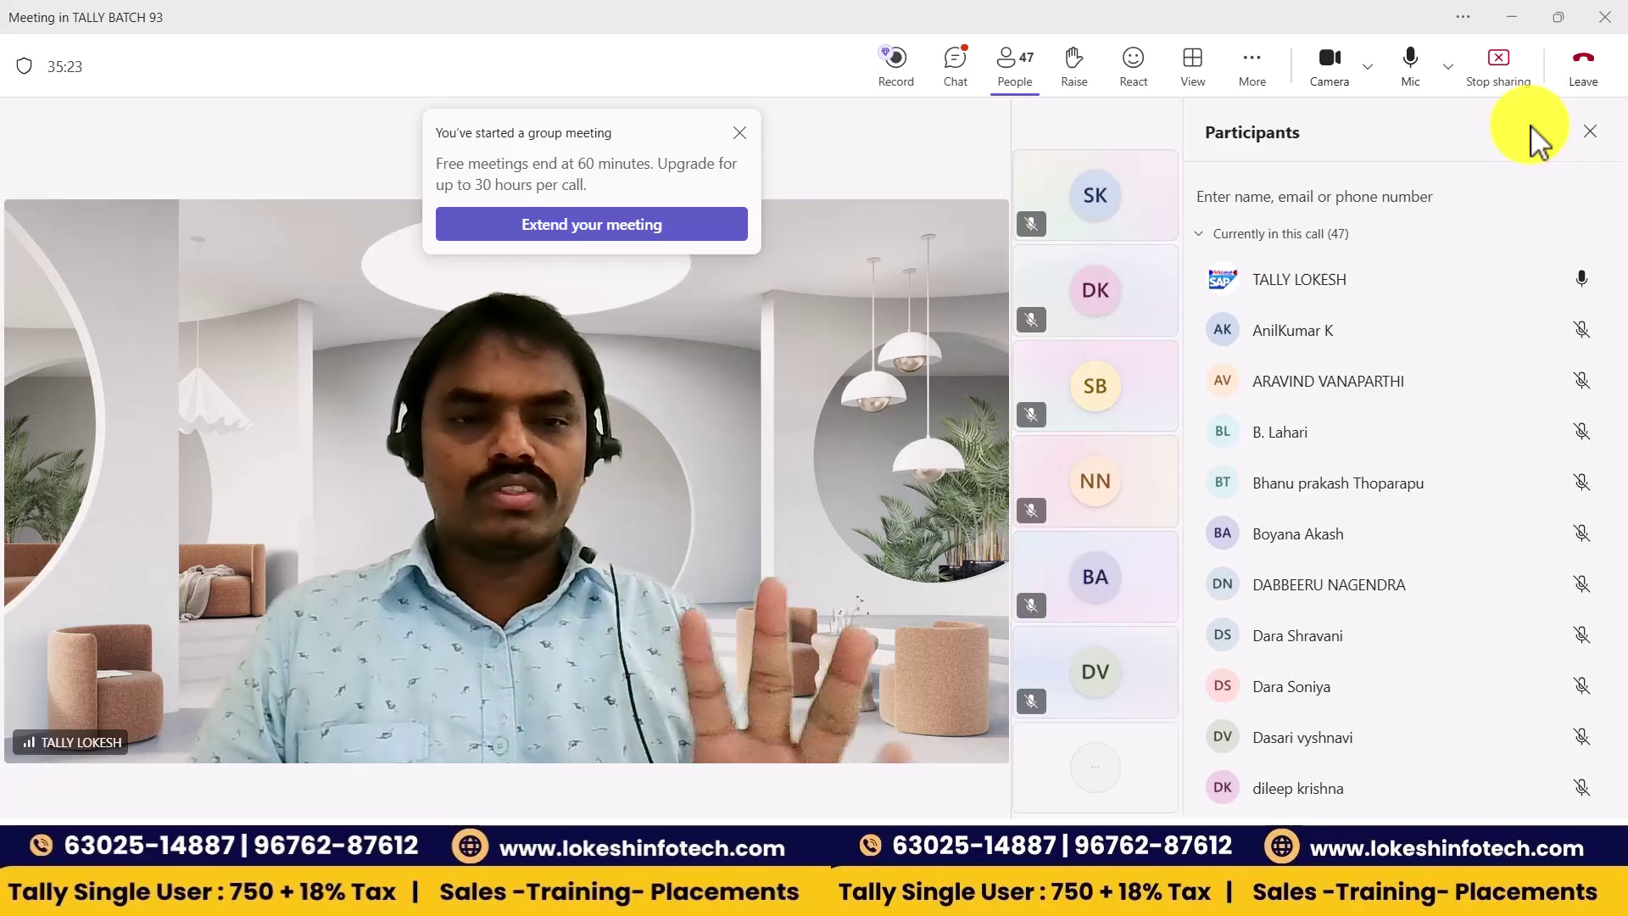
- Check the Kundhan Pvt ltd note in cell D11 of the Excel notes, then return to TallyPrime
key(alt+Tab)
key(Tab)
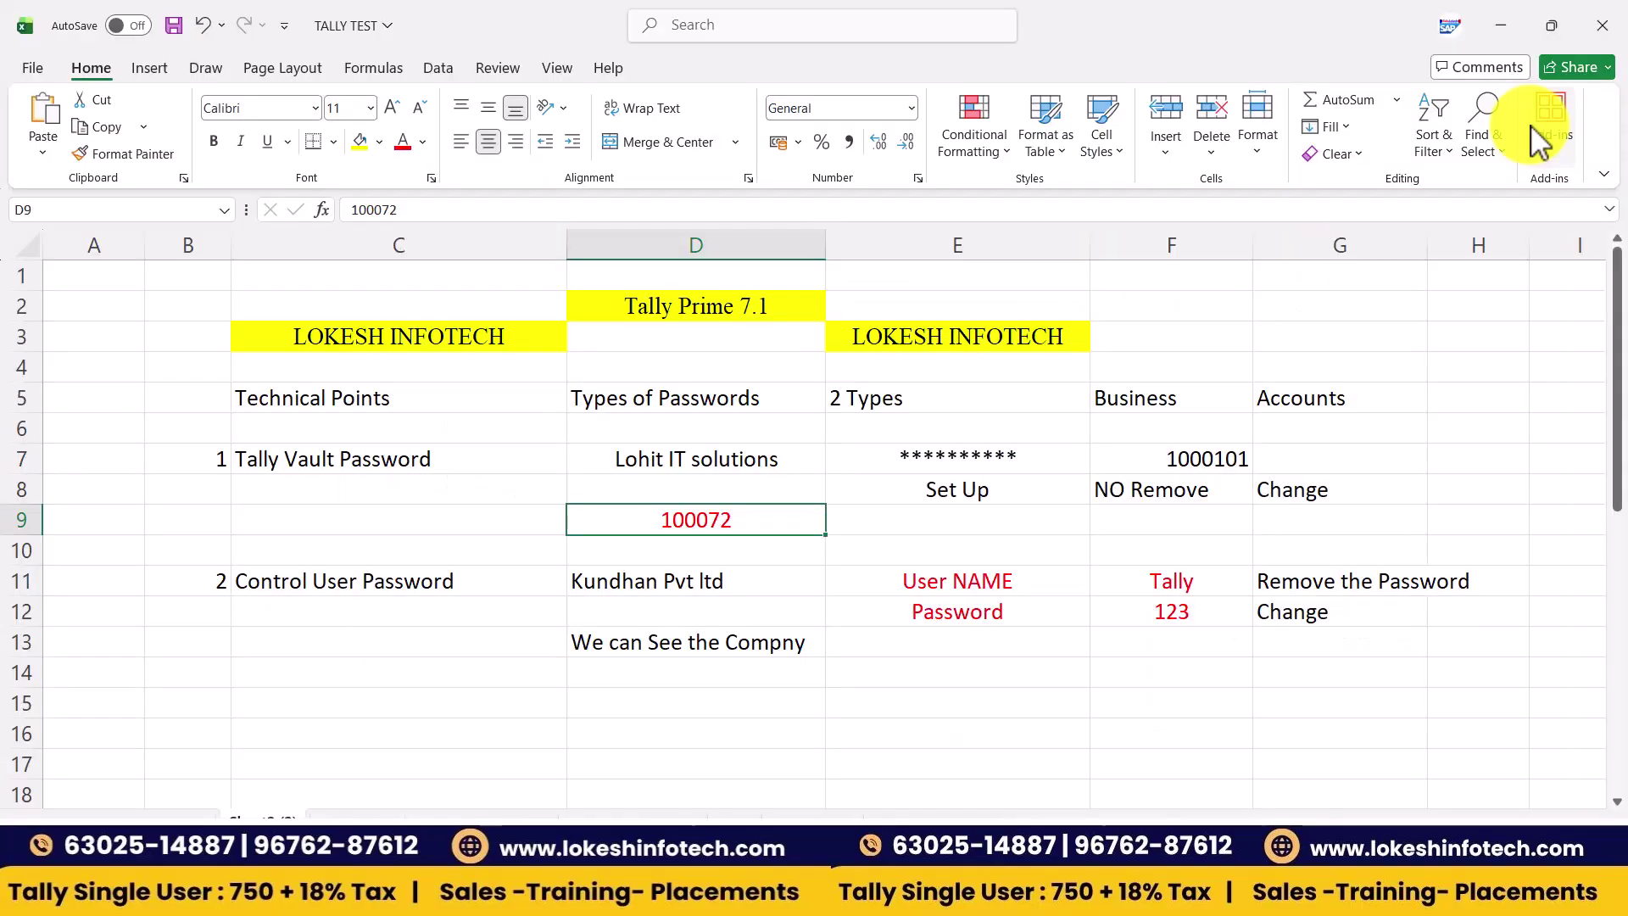
key(Down)
key(Down)
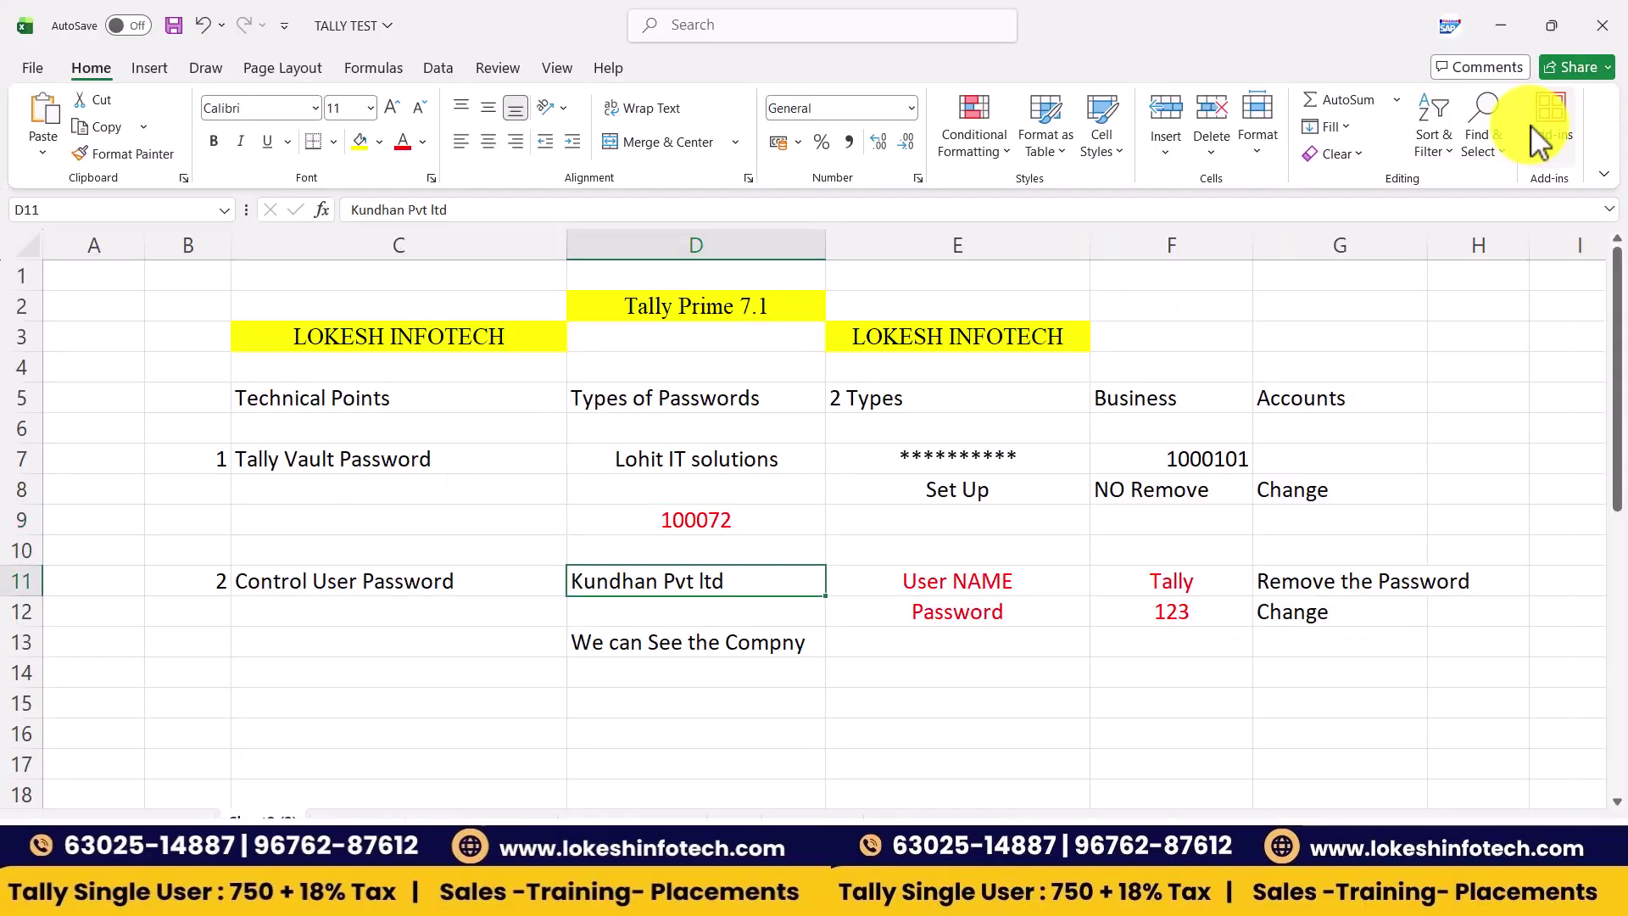
key(alt+Tab)
key(Tab)
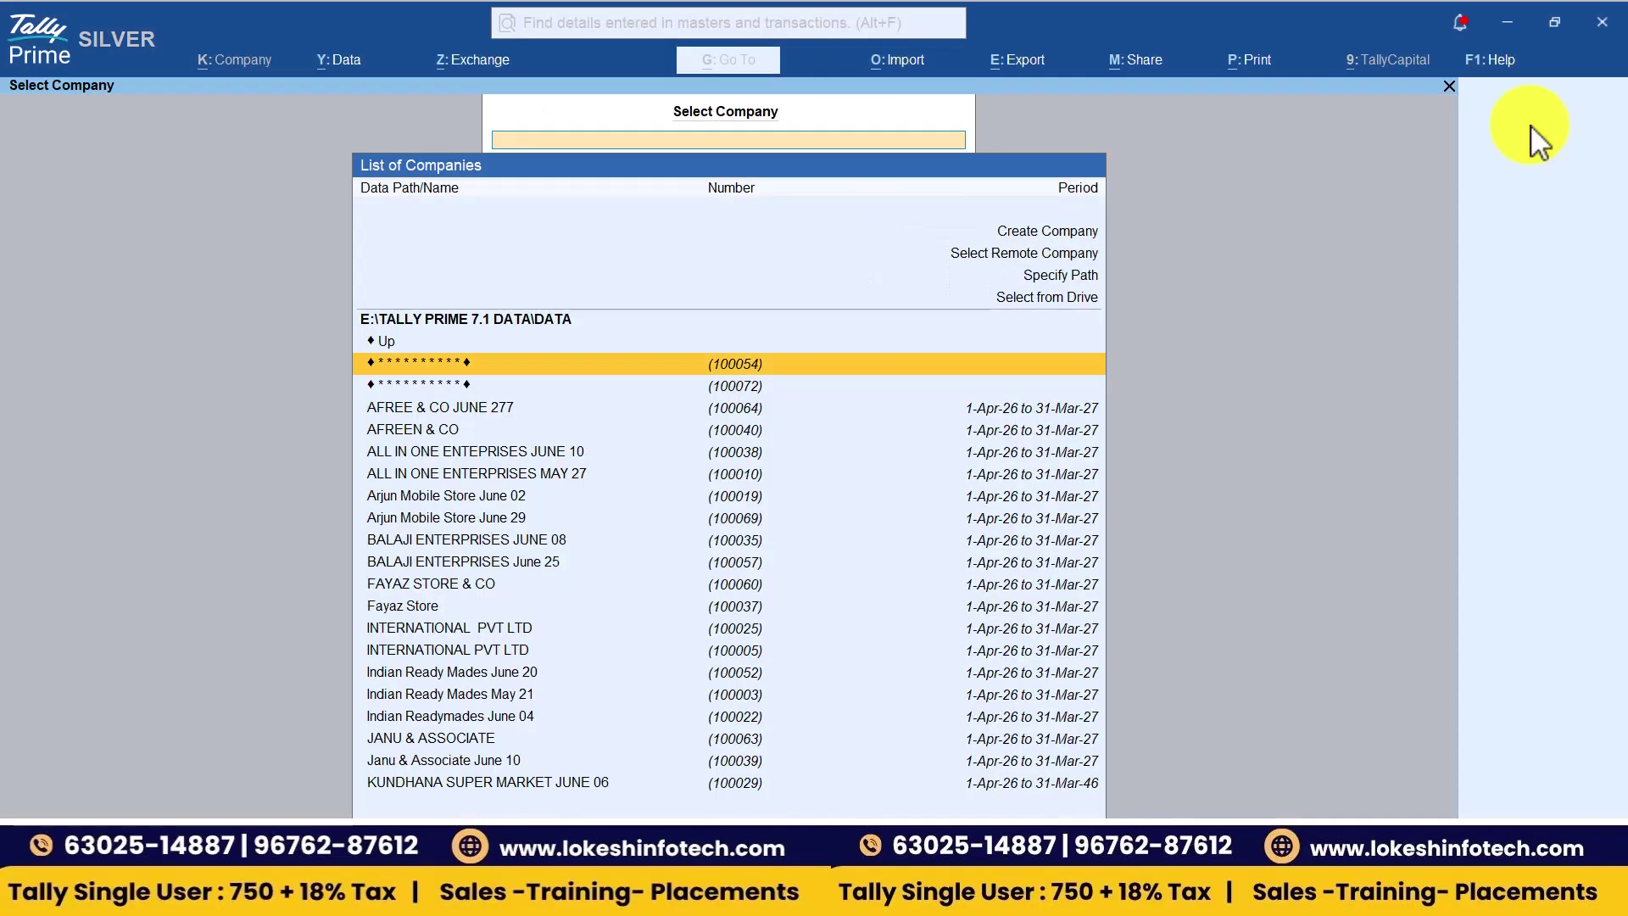
- Start a new company named KUNDHA PVT LTD JUNE 29 with state Andhra Pradesh
key(Up)
key(Up)
key(Up)
key(Up)
key(Return)
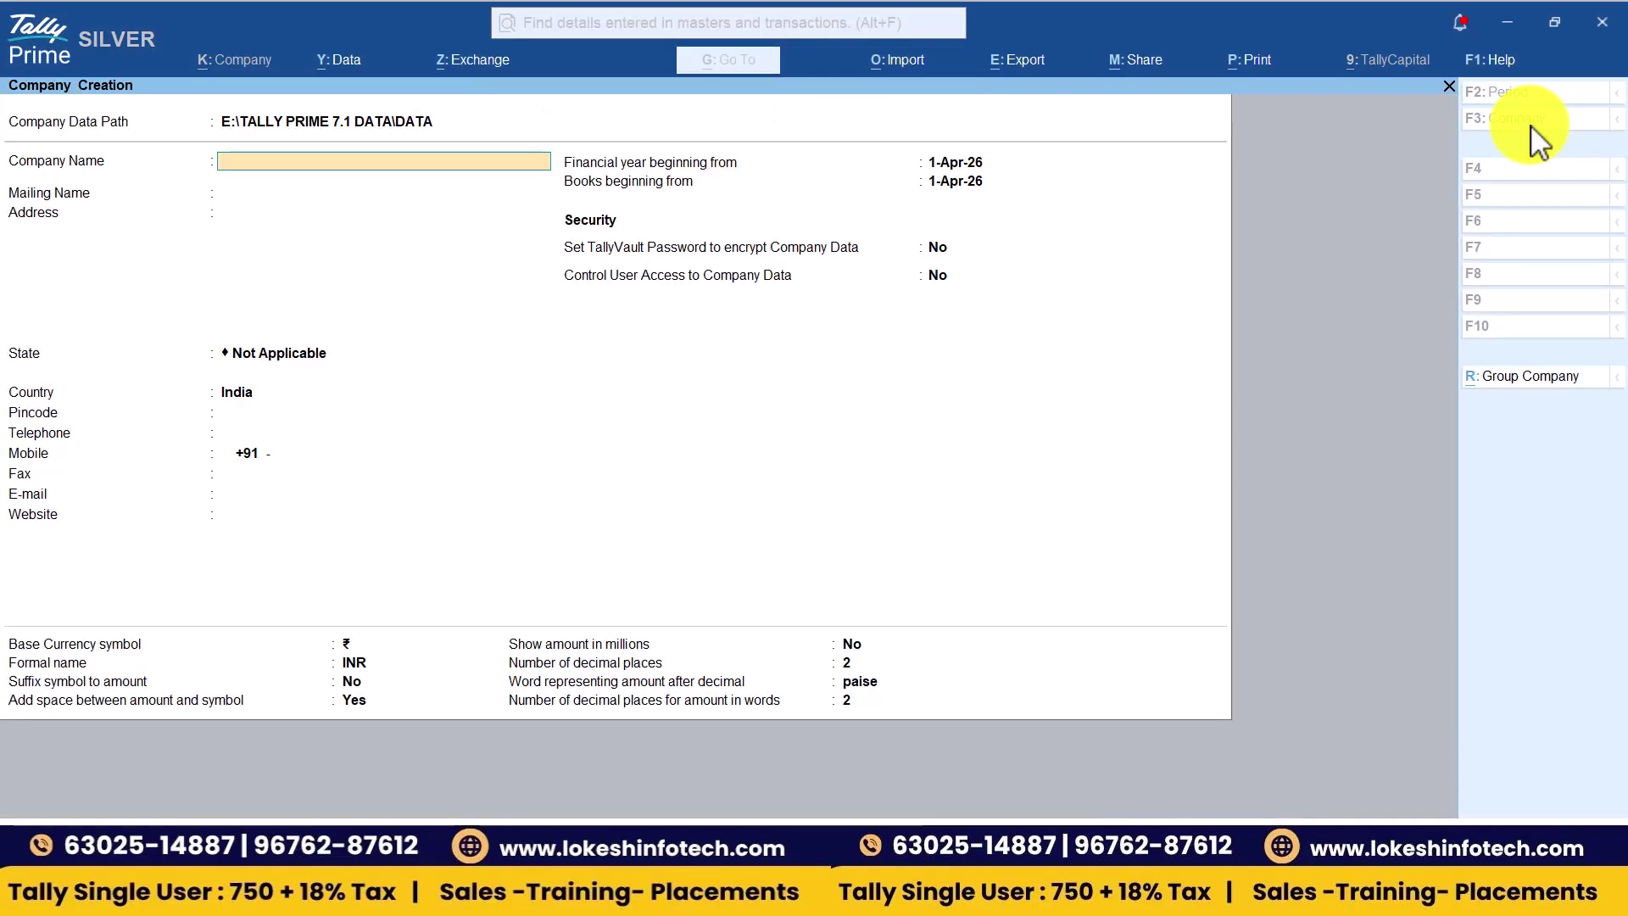
text(KUNDHA)
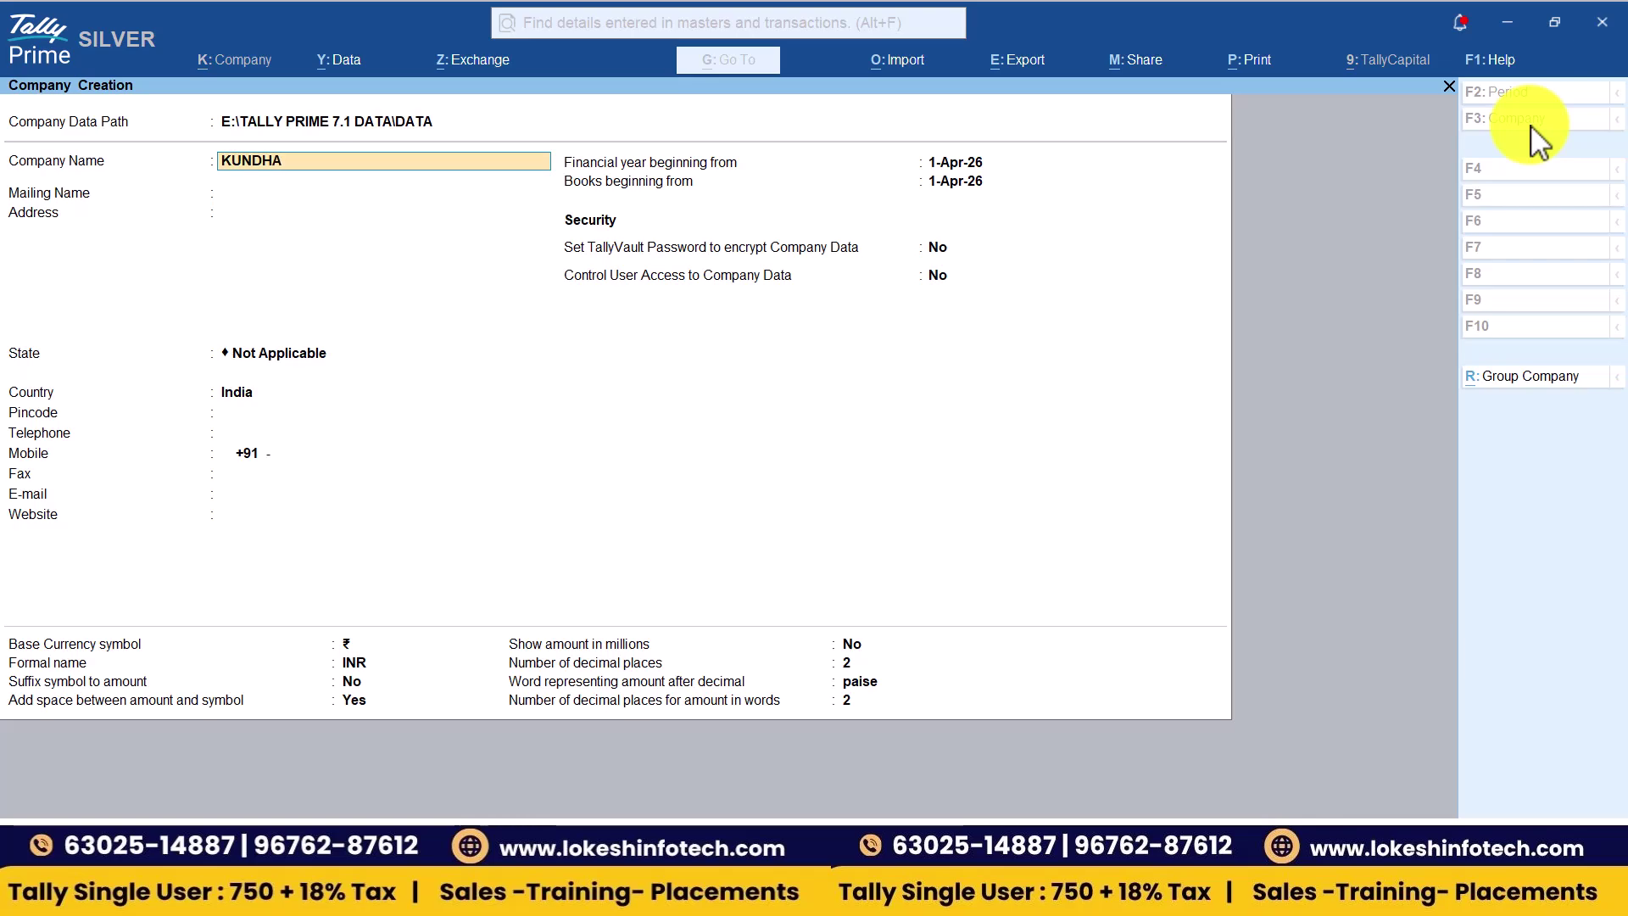
text( PVT LTD JUNE 2)
key(Return)
key(Return)
key(Return)
key(Down)
key(Down)
key(Return)
key(Return)
key(Return)
key(Return)
key(Return)
key(Return)
key(Return)
key(Return)
key(Return)
key(Return)
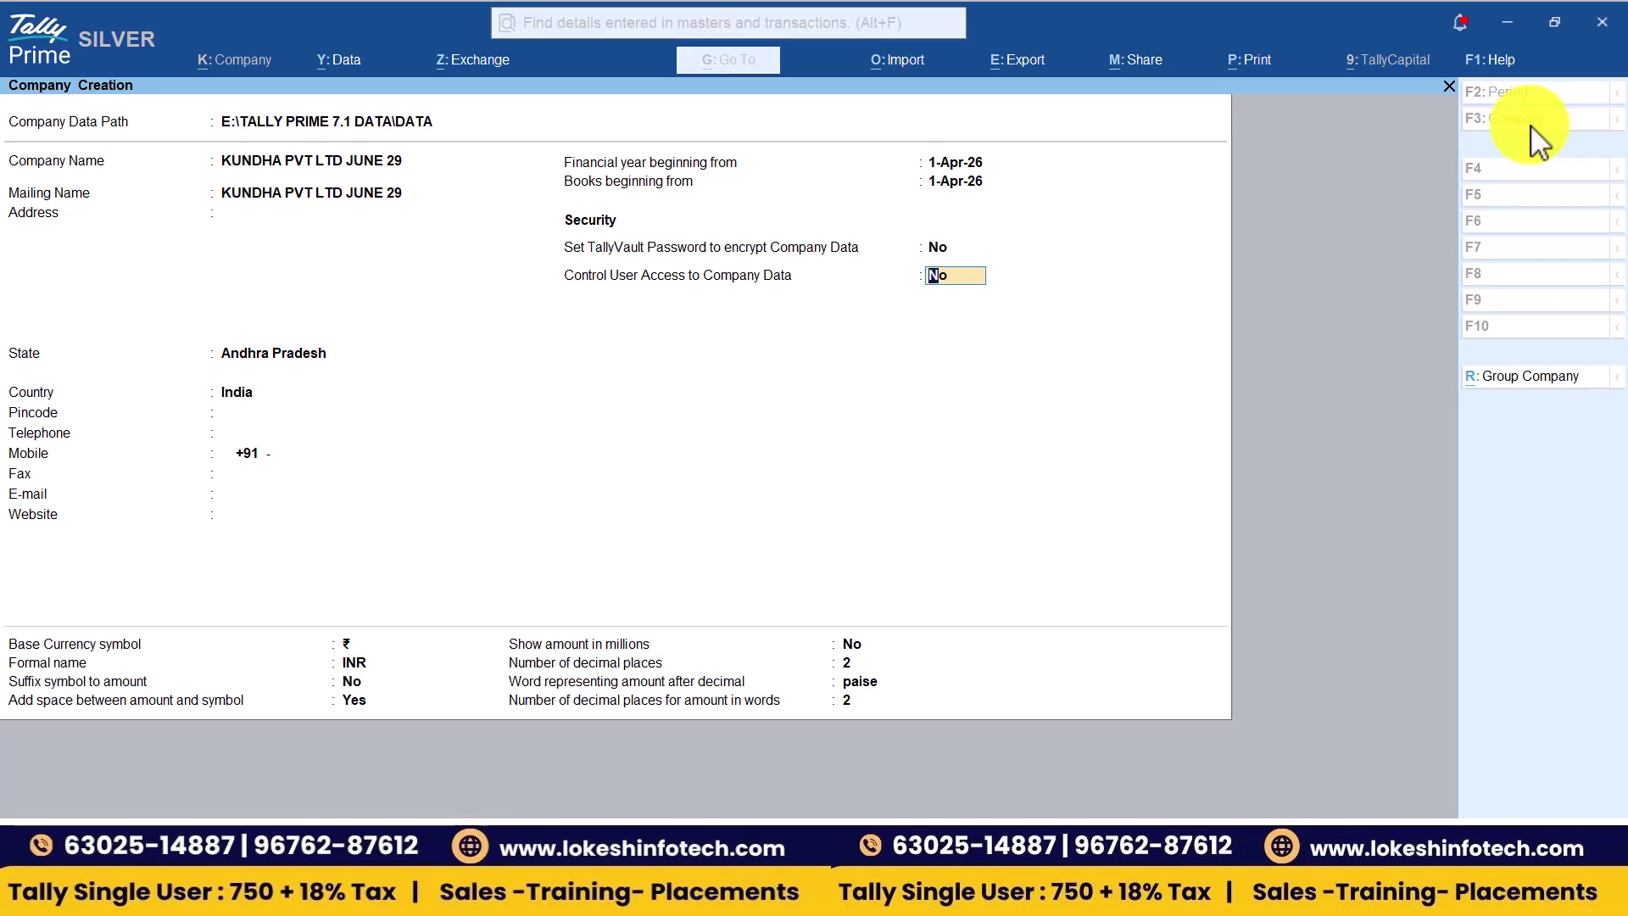
- Enable Control User Access with an administrator username and password, then accept the company
text(y)
key(Return)
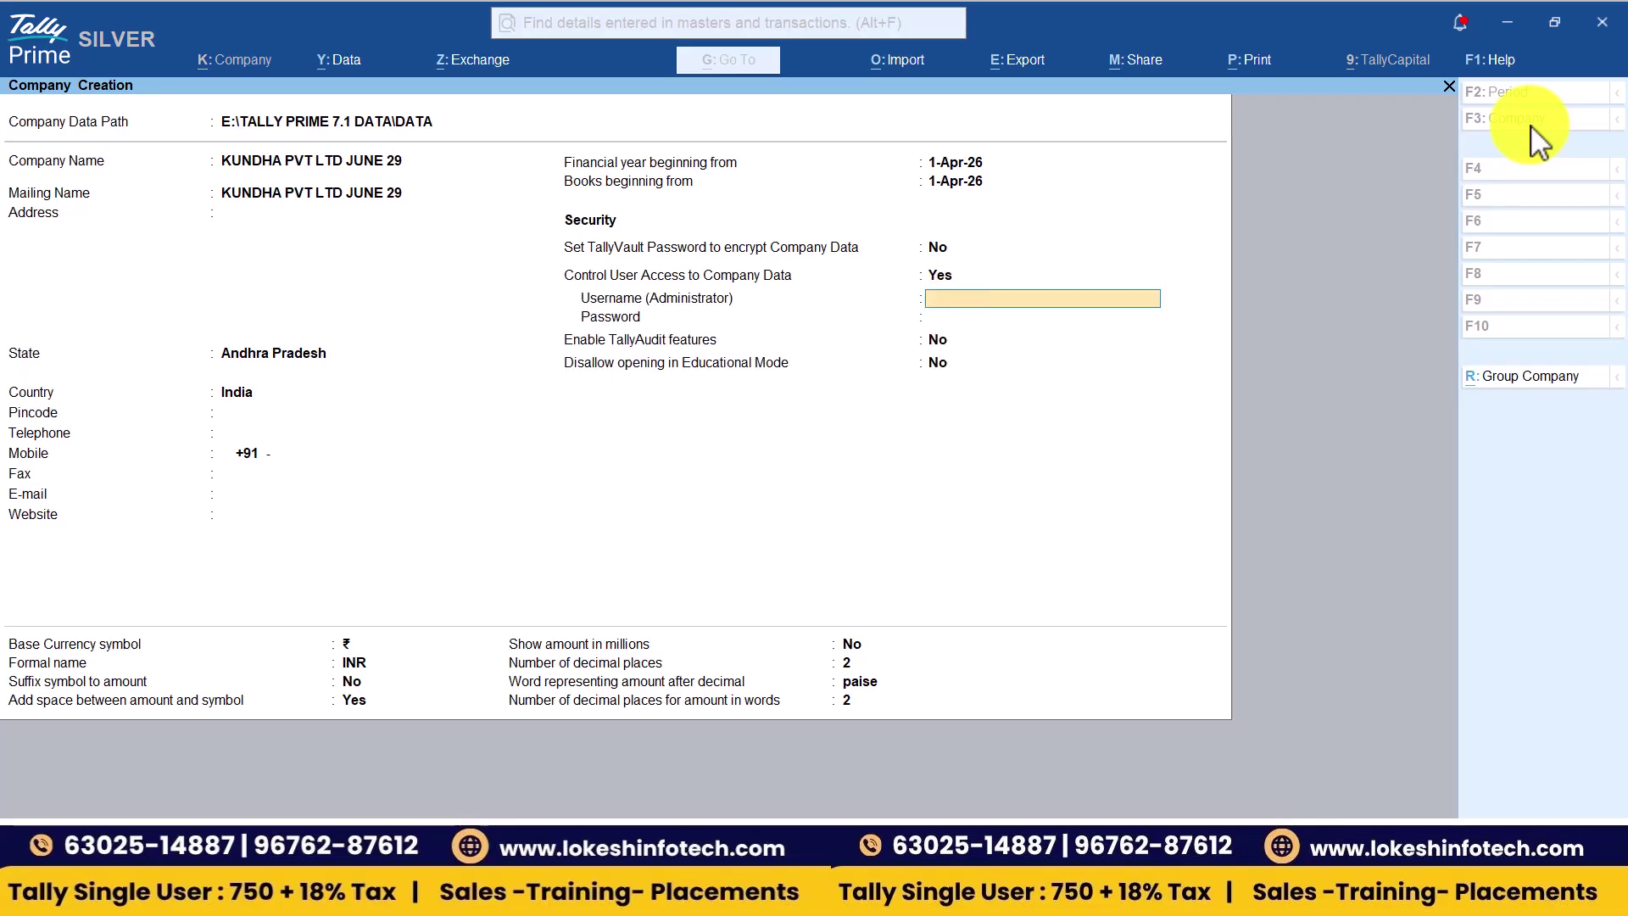
text(TALLY)
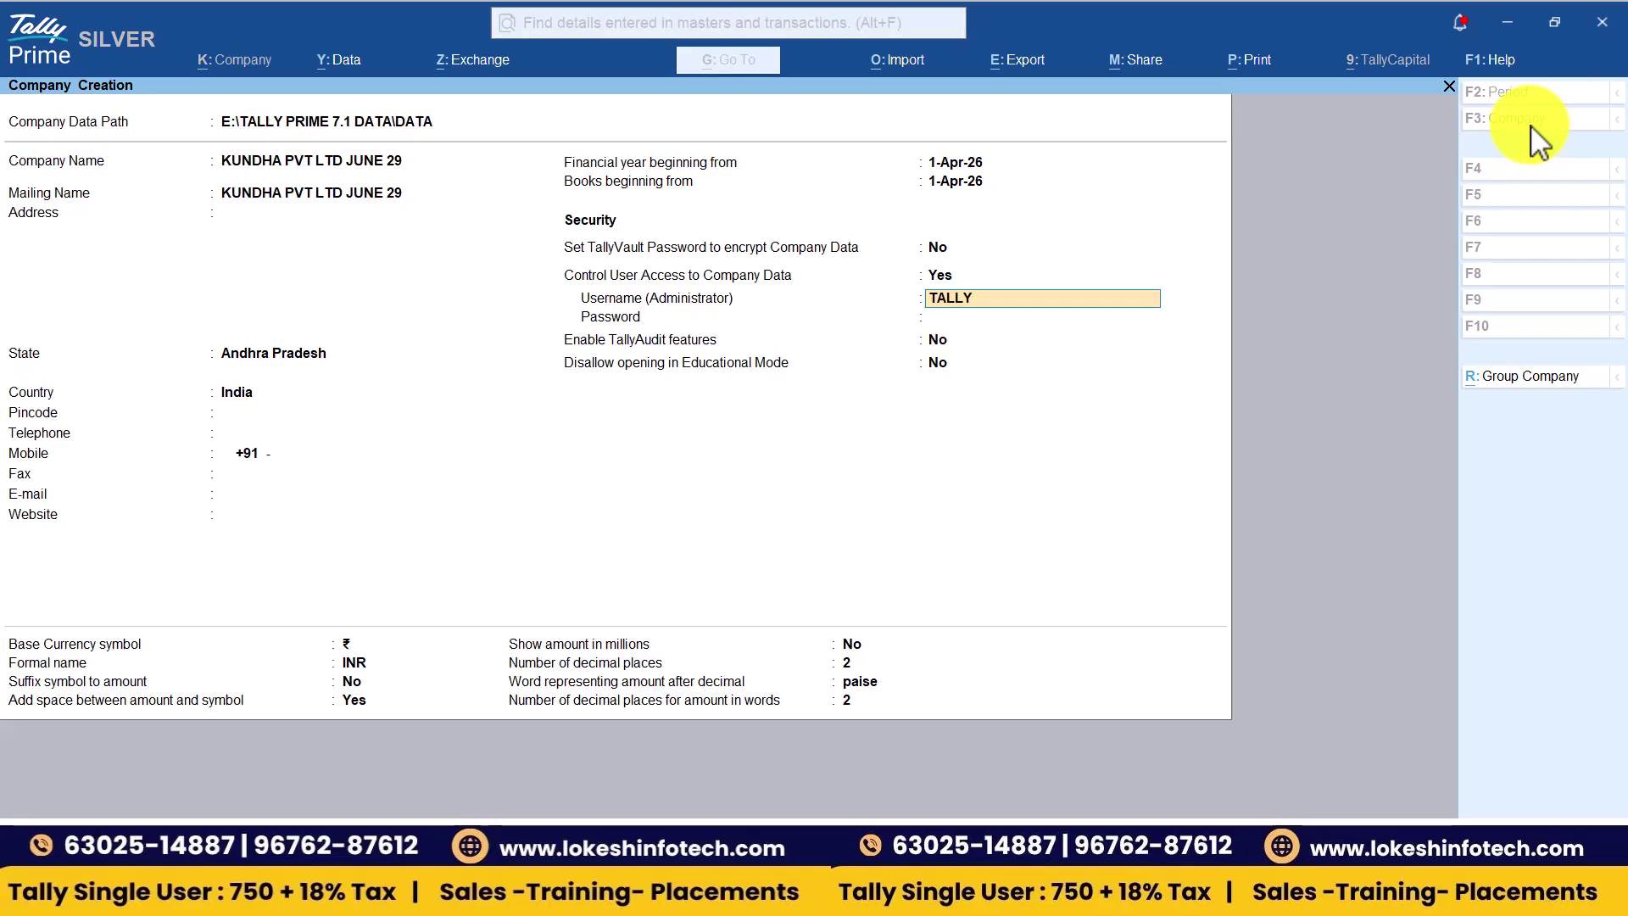
key(Return)
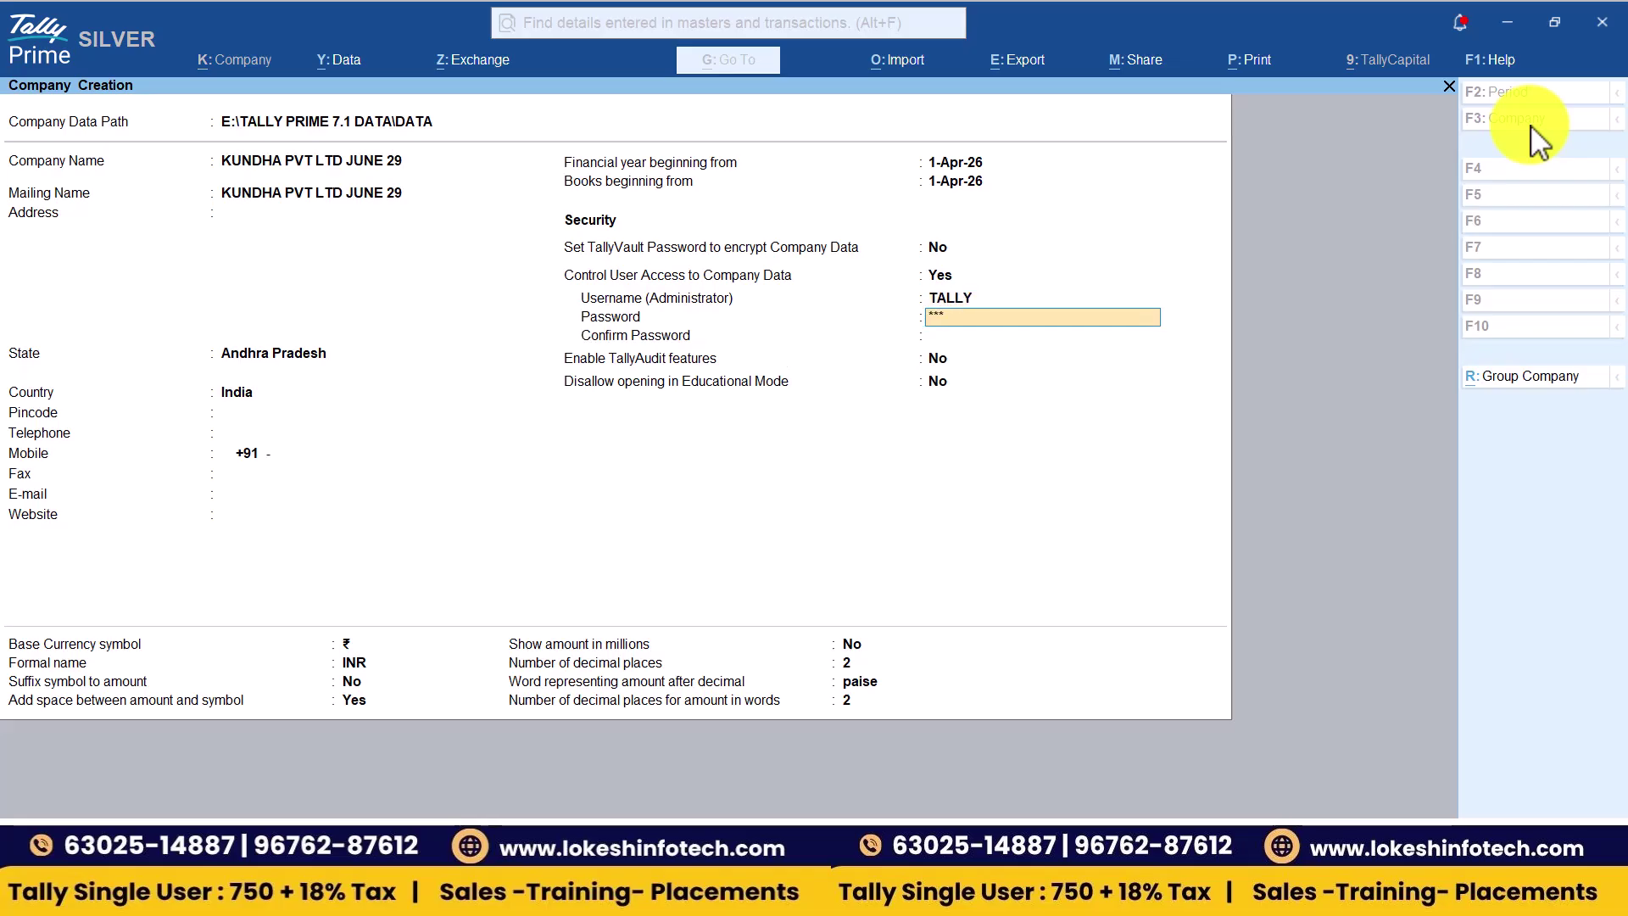
key(Return)
text(***)
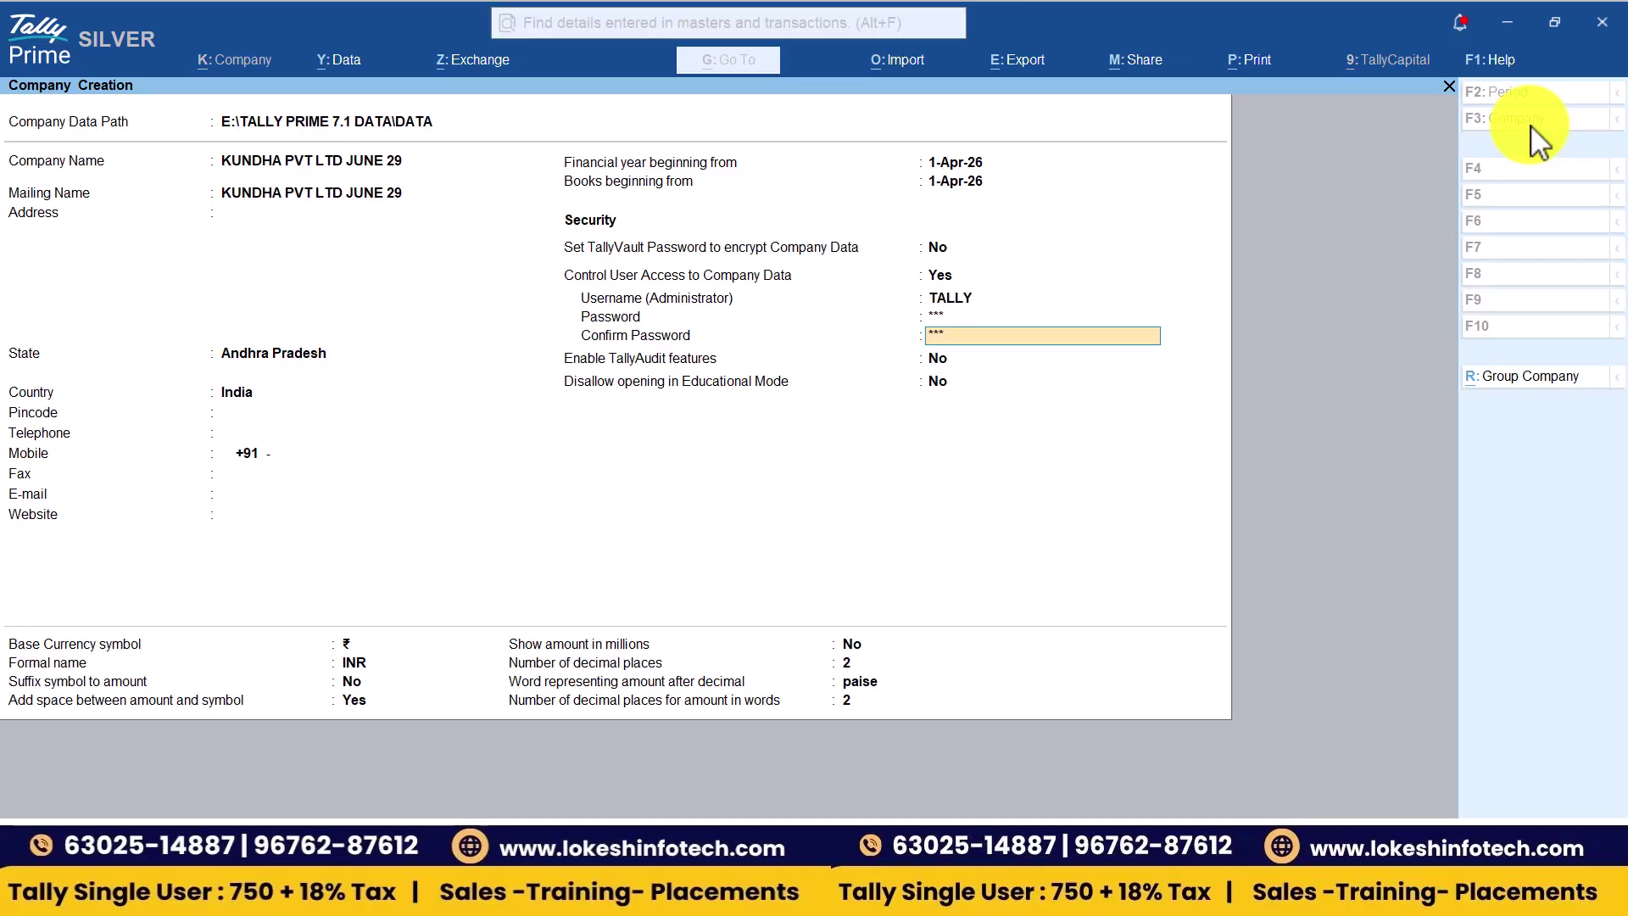
key(Return)
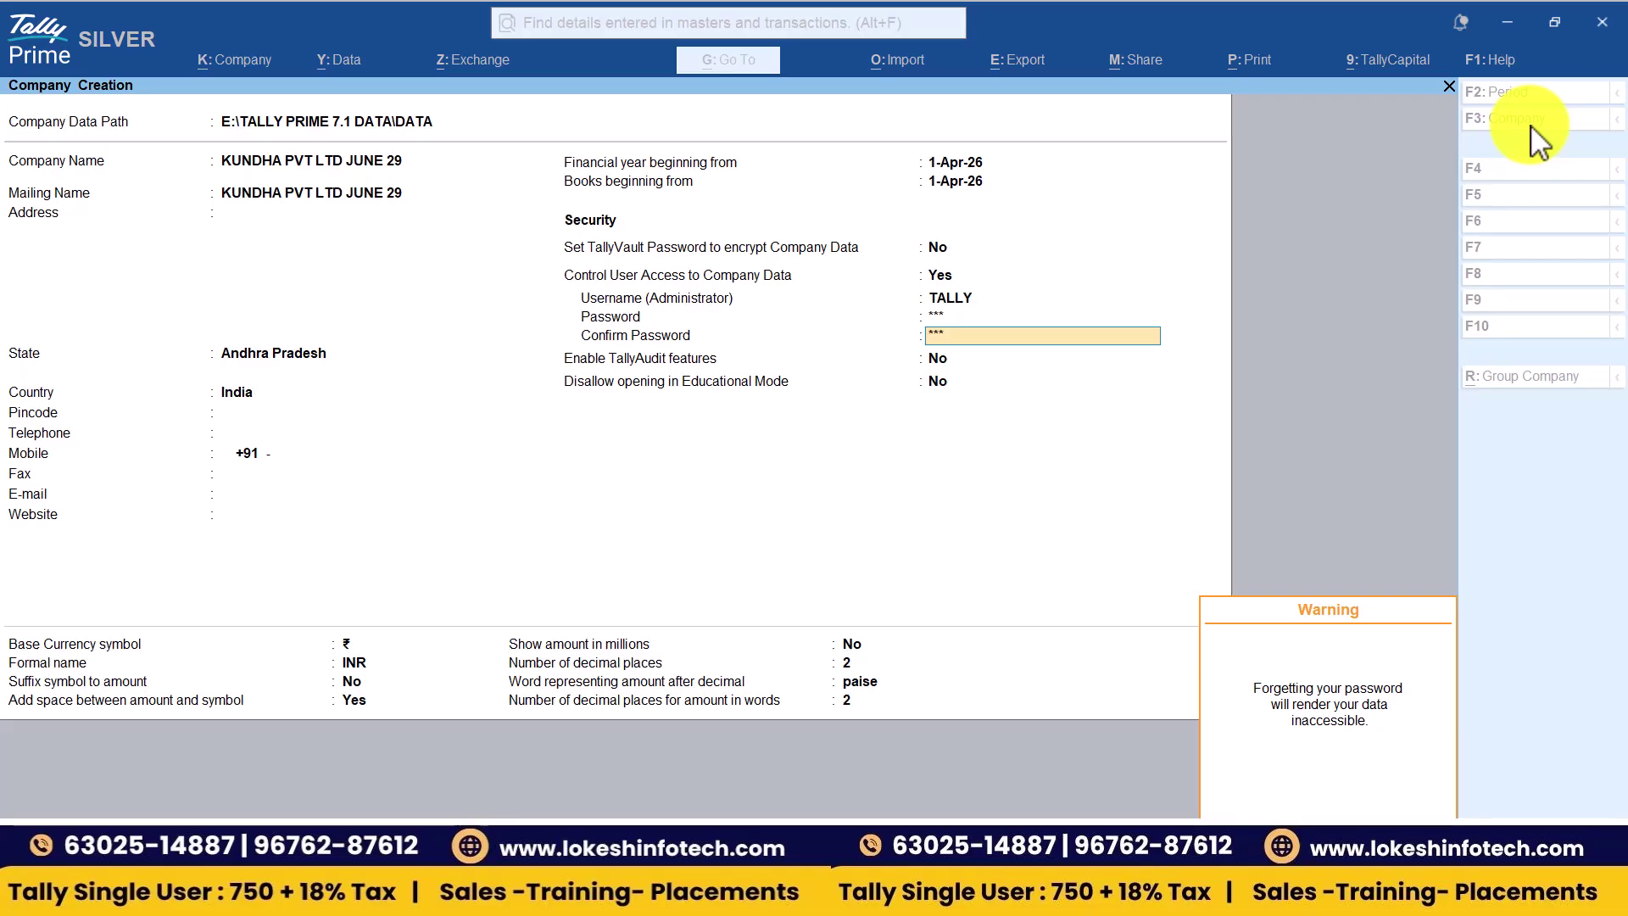
key(Return)
key(Return)
key(Return)
key(Return)
key(Return)
key(Return)
key(Return)
key(Return)
key(Return)
key(Return)
key(Return)
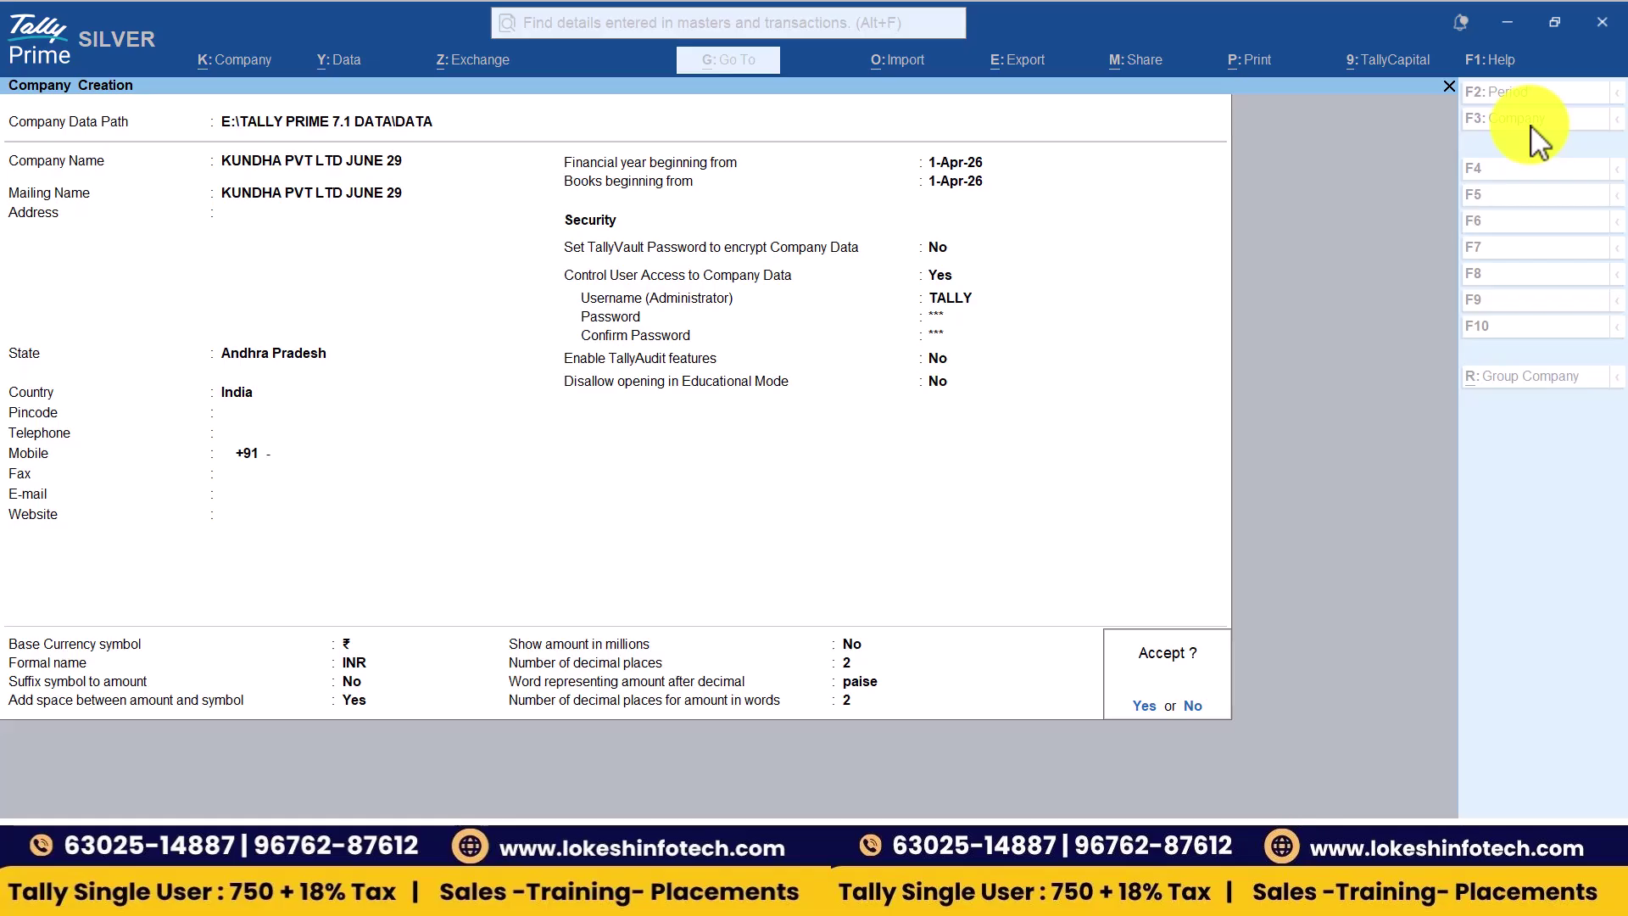
key(Return)
- Log into KUNDHA PVT LTD JUNE 29 as administrator and close Company Features
text(T)
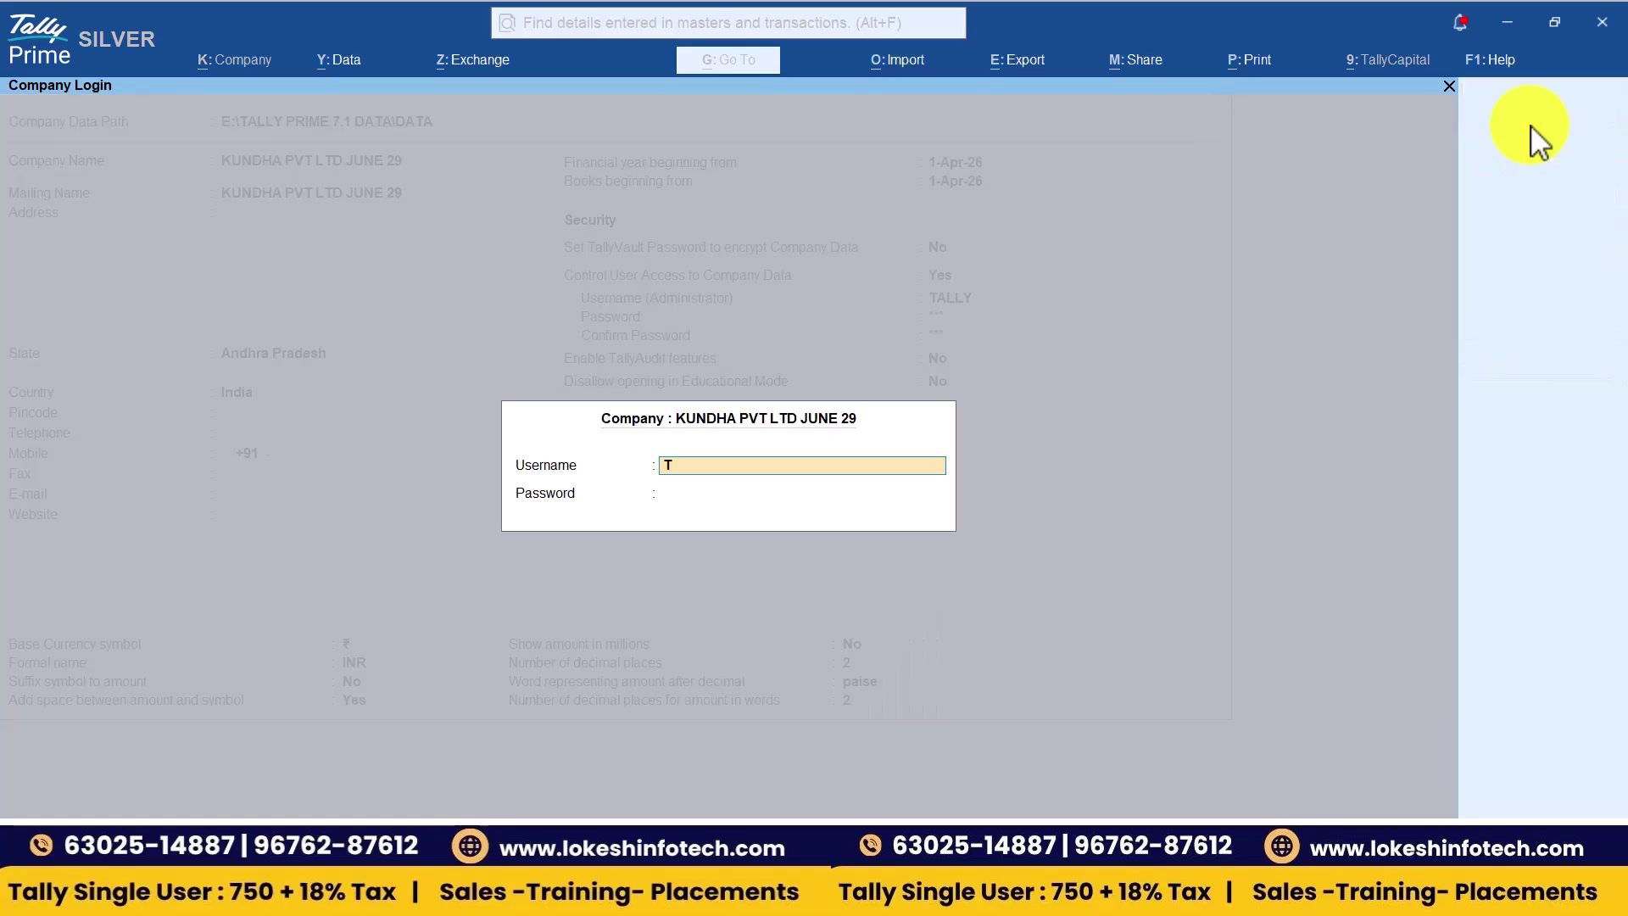
text(ALLY)
key(Return)
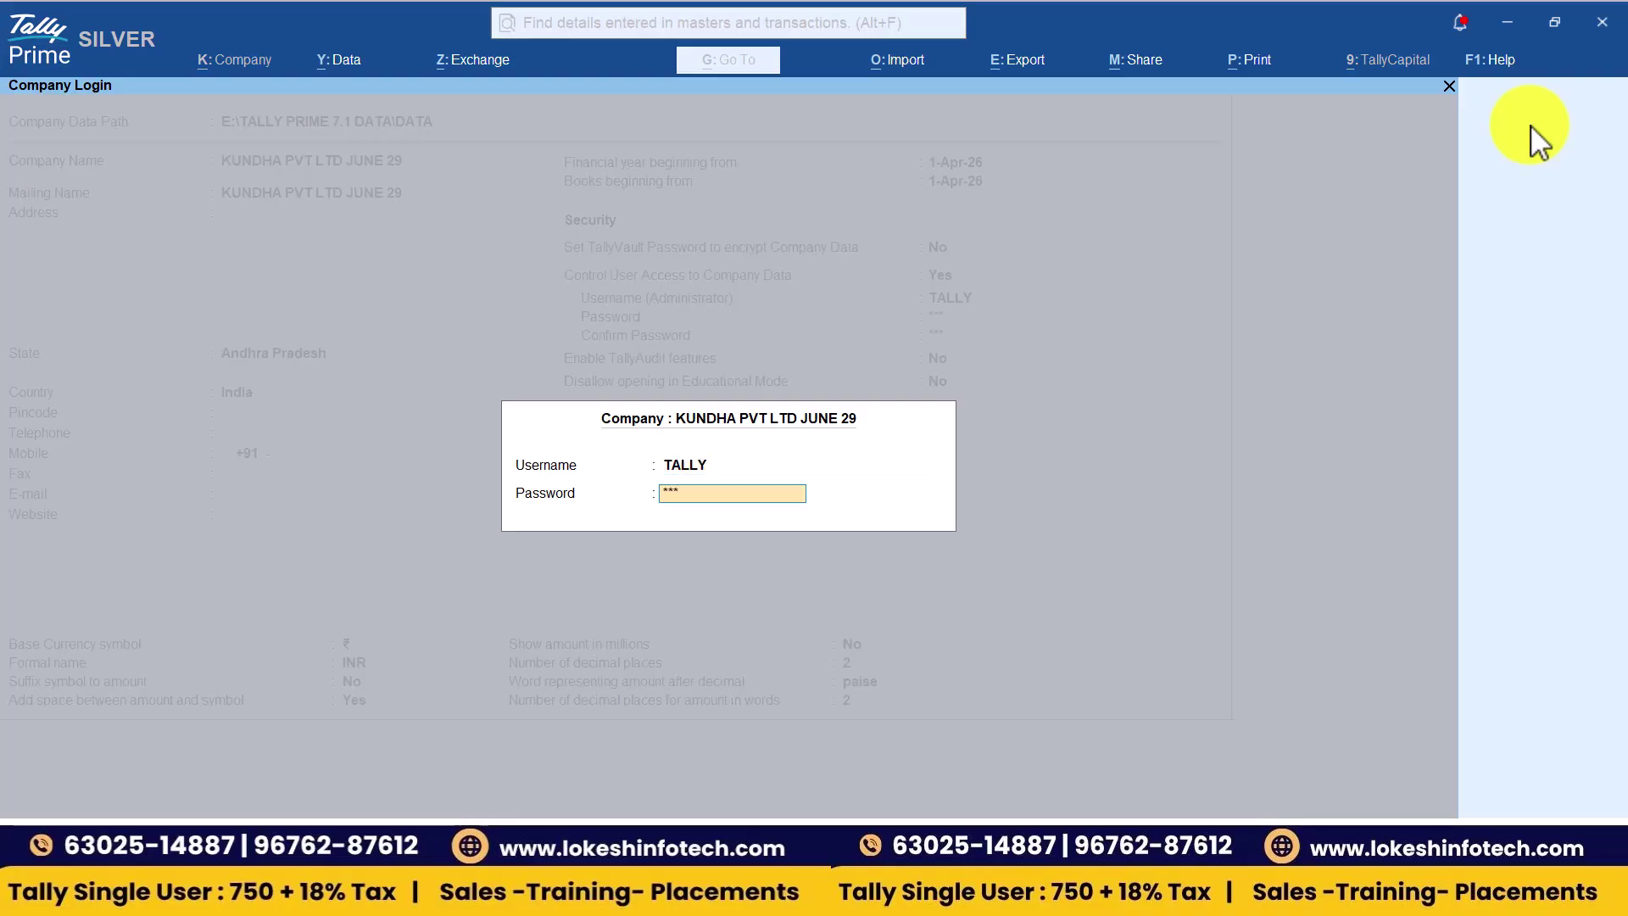
key(Return)
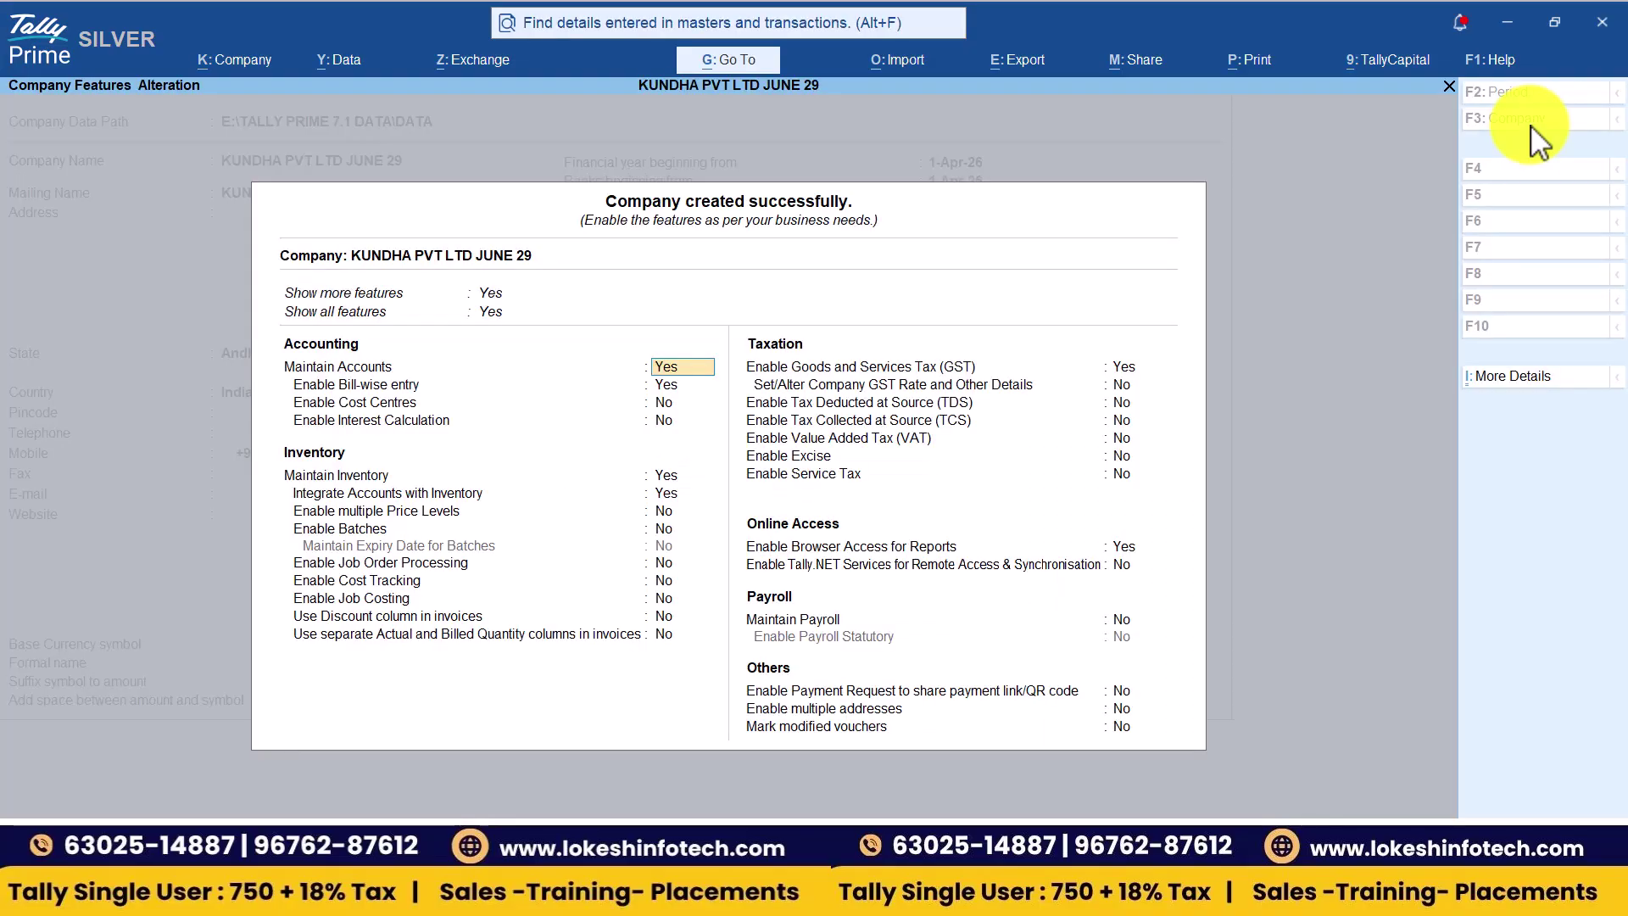
key(ctrl+a)
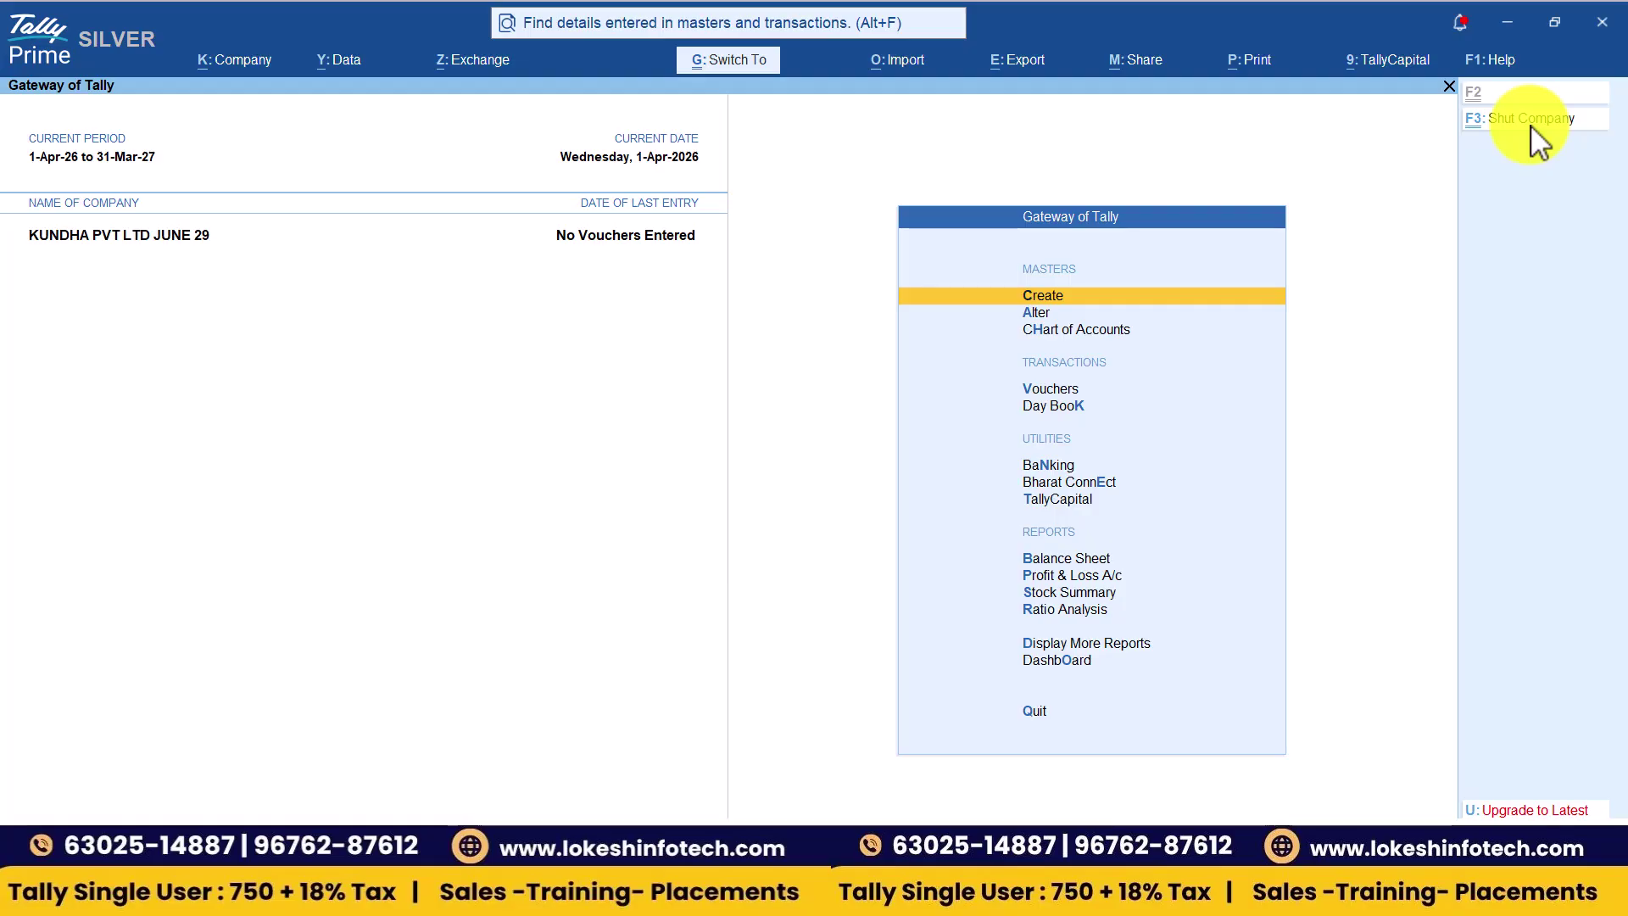
click(1531, 127)
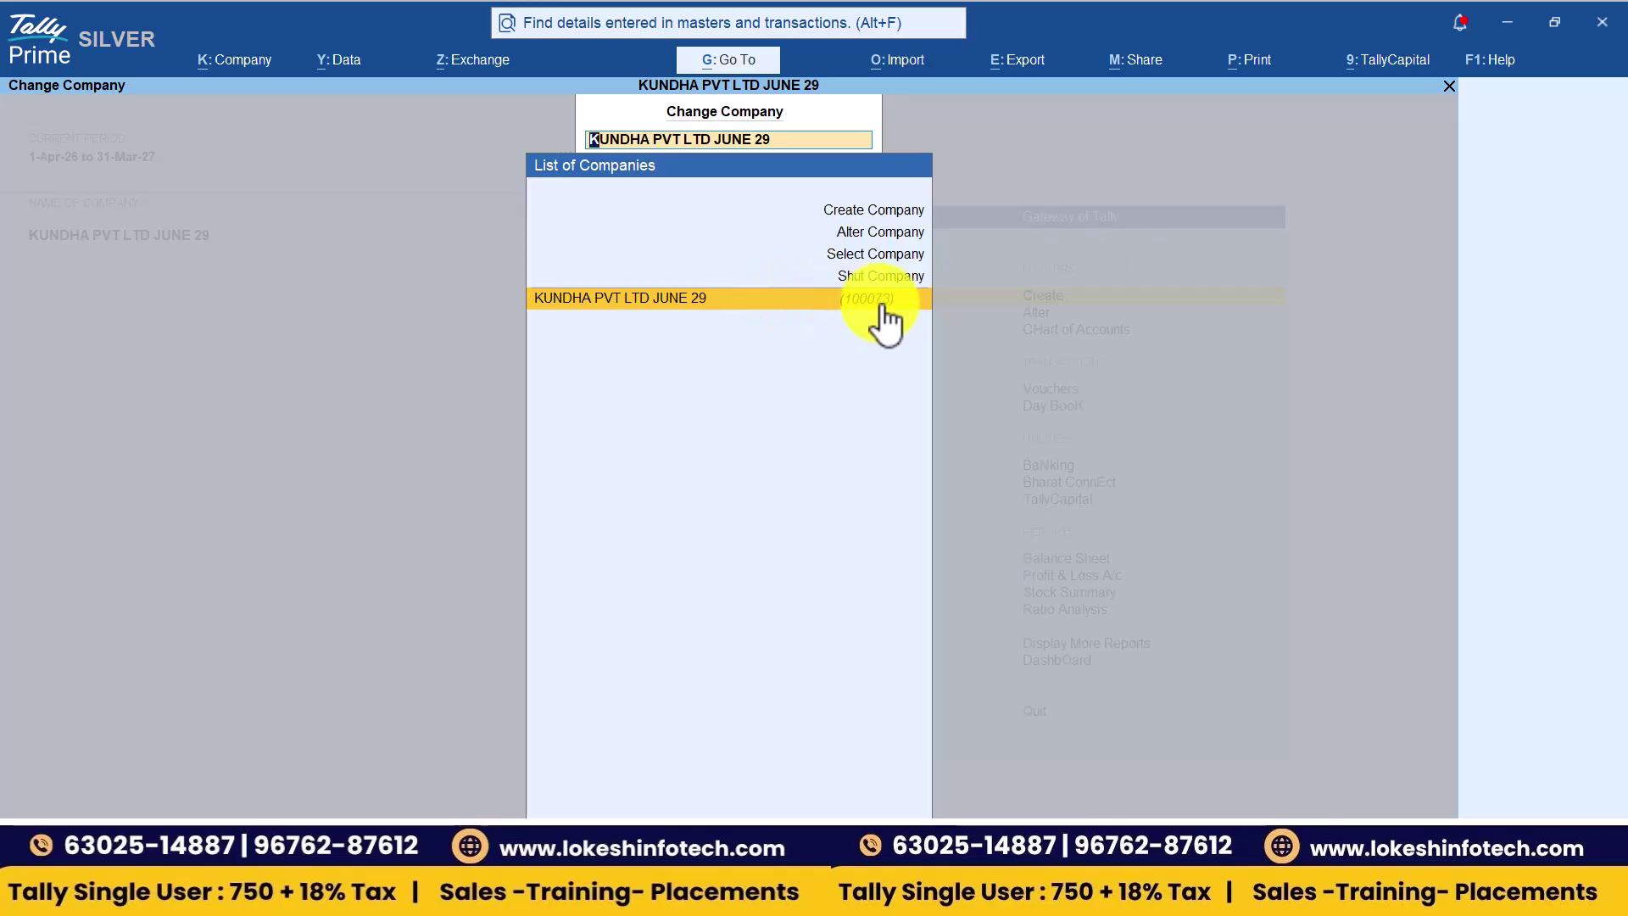
- Shut KUNDHA PVT LTD JUNE 29 and find it in the Select Company list
key(Up)
key(Return)
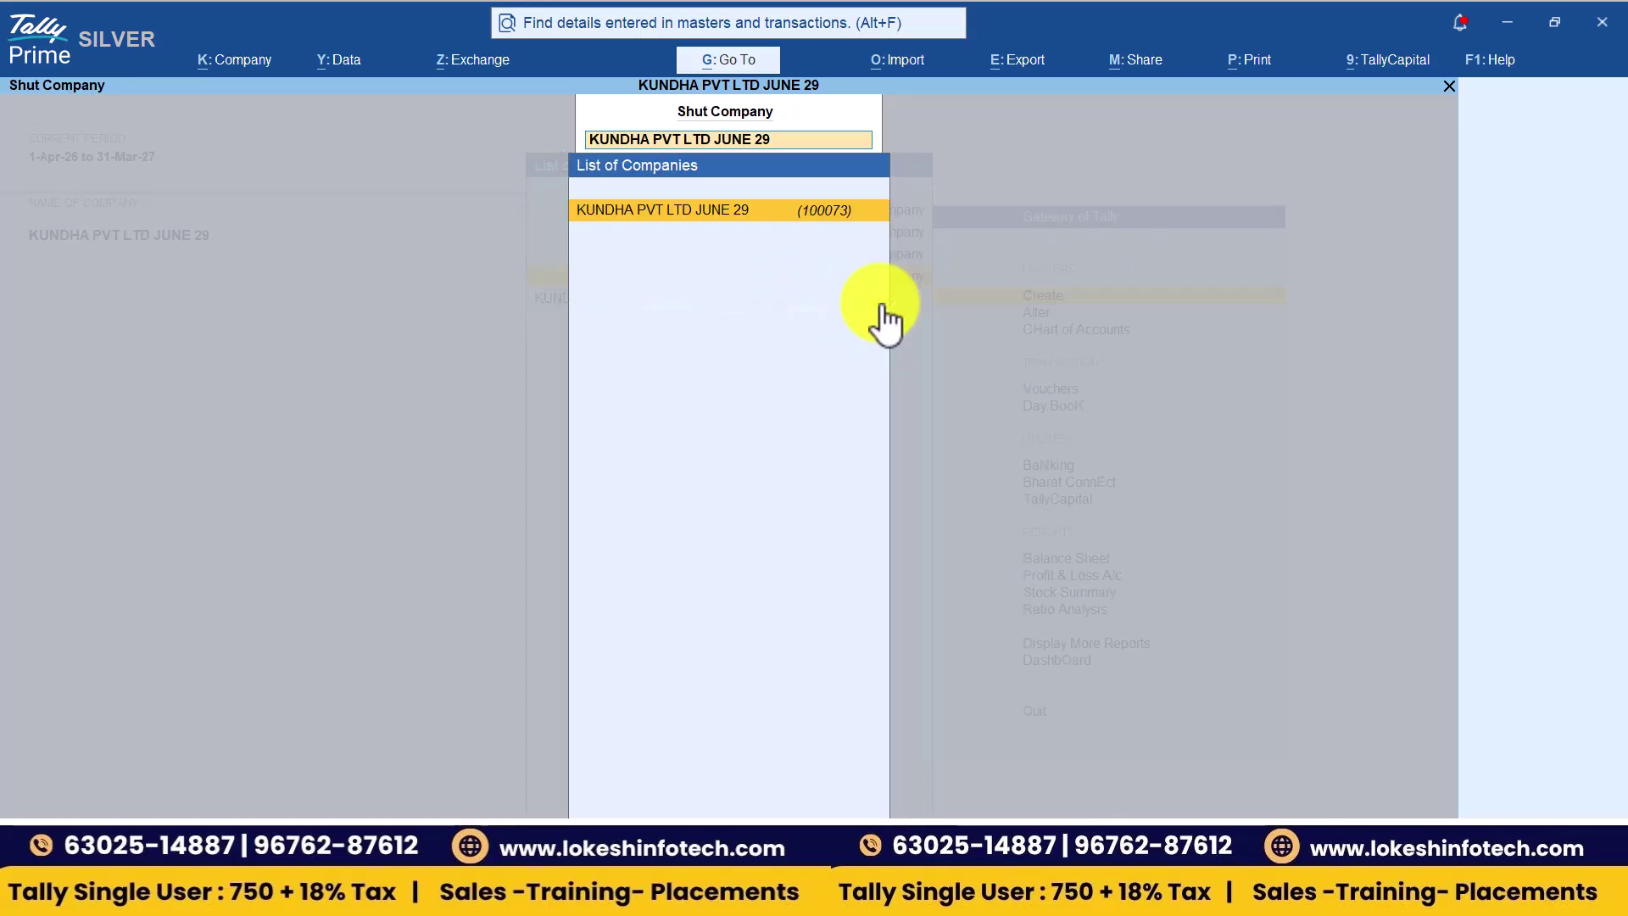
key(Return)
key(Return)
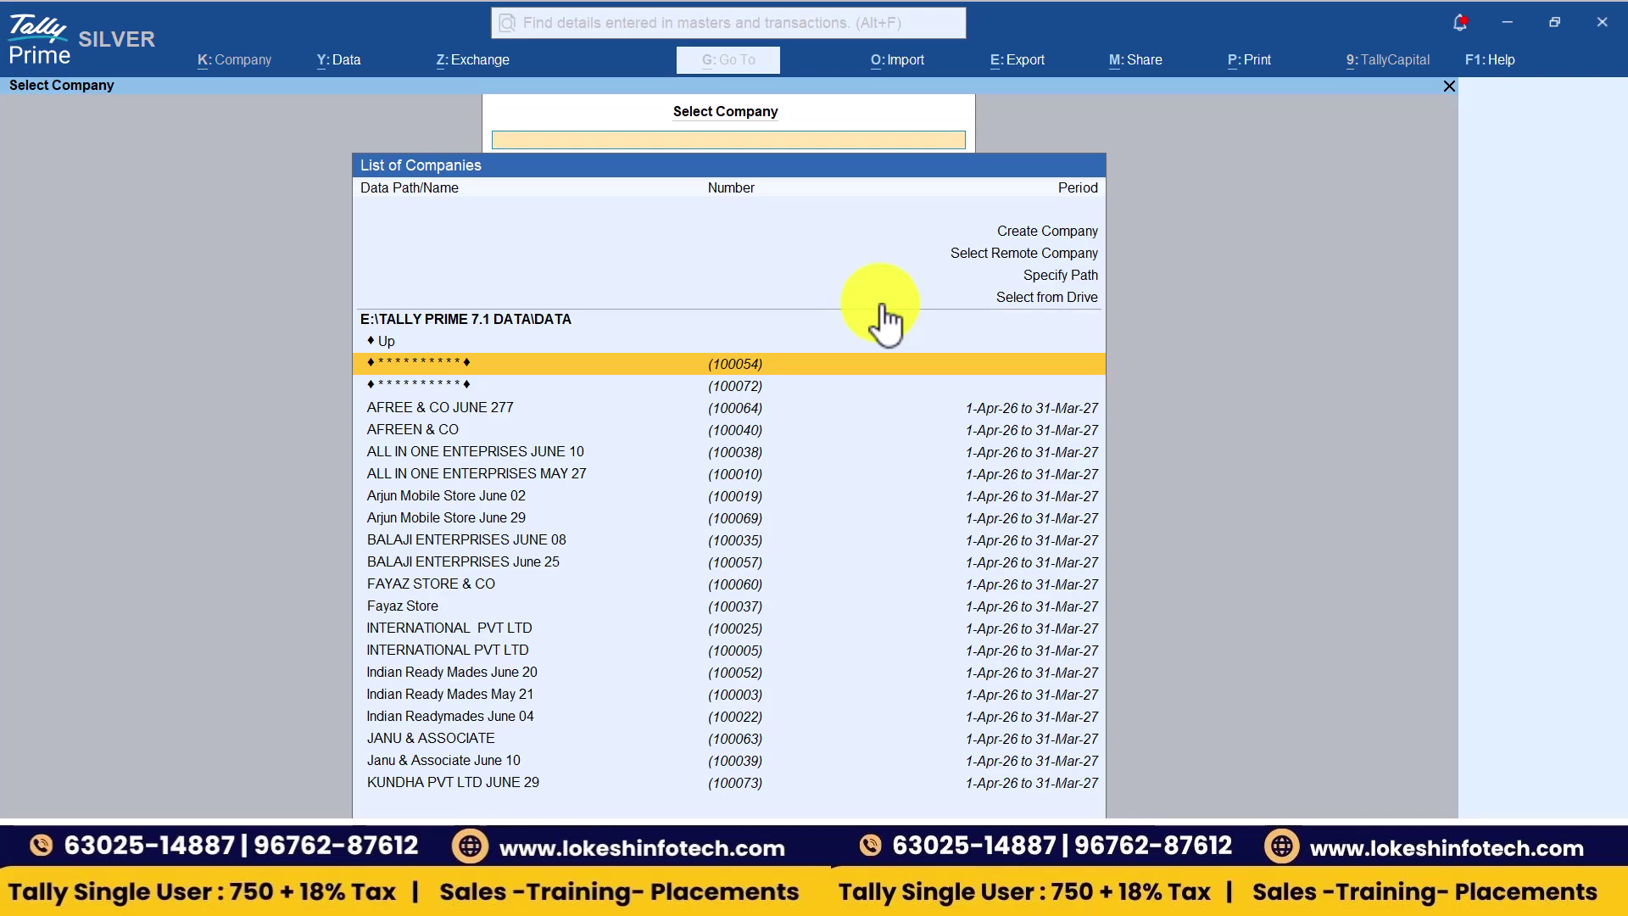
key(Down)
key(Down)
key(Down)
key(Down)
key(Down)
key(Down)
key(Down)
key(Down)
key(Down)
key(Down)
key(Down)
key(Down)
key(Down)
key(Down)
key(Down)
key(Down)
key(Down)
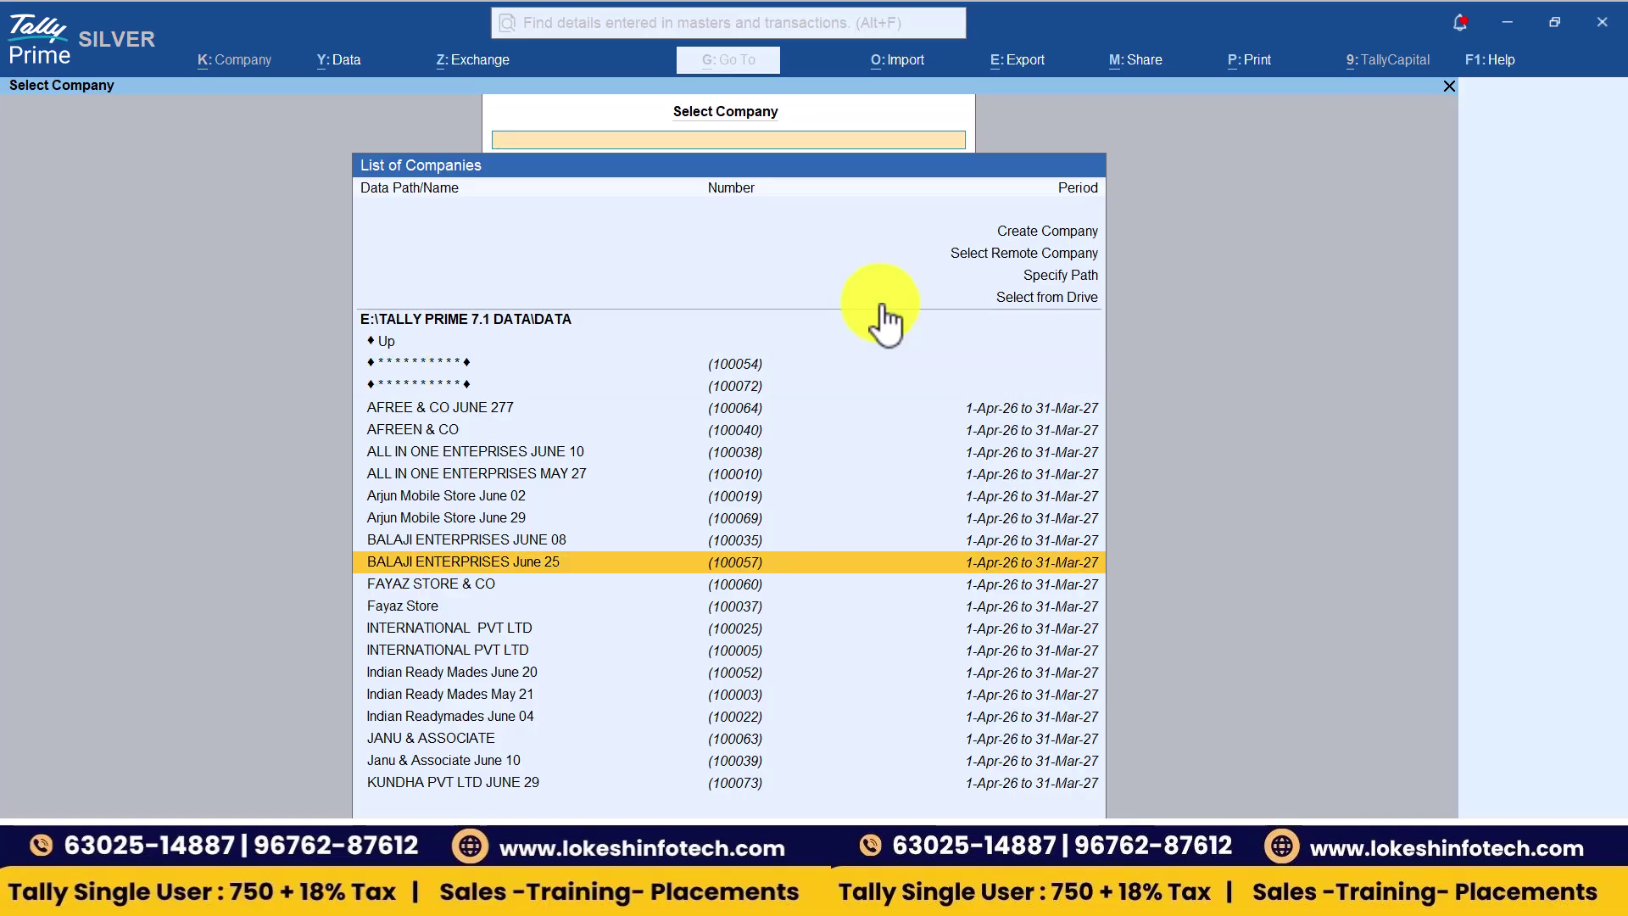
key(Down)
key(Down)
key(Down)
key(Down)
key(Down)
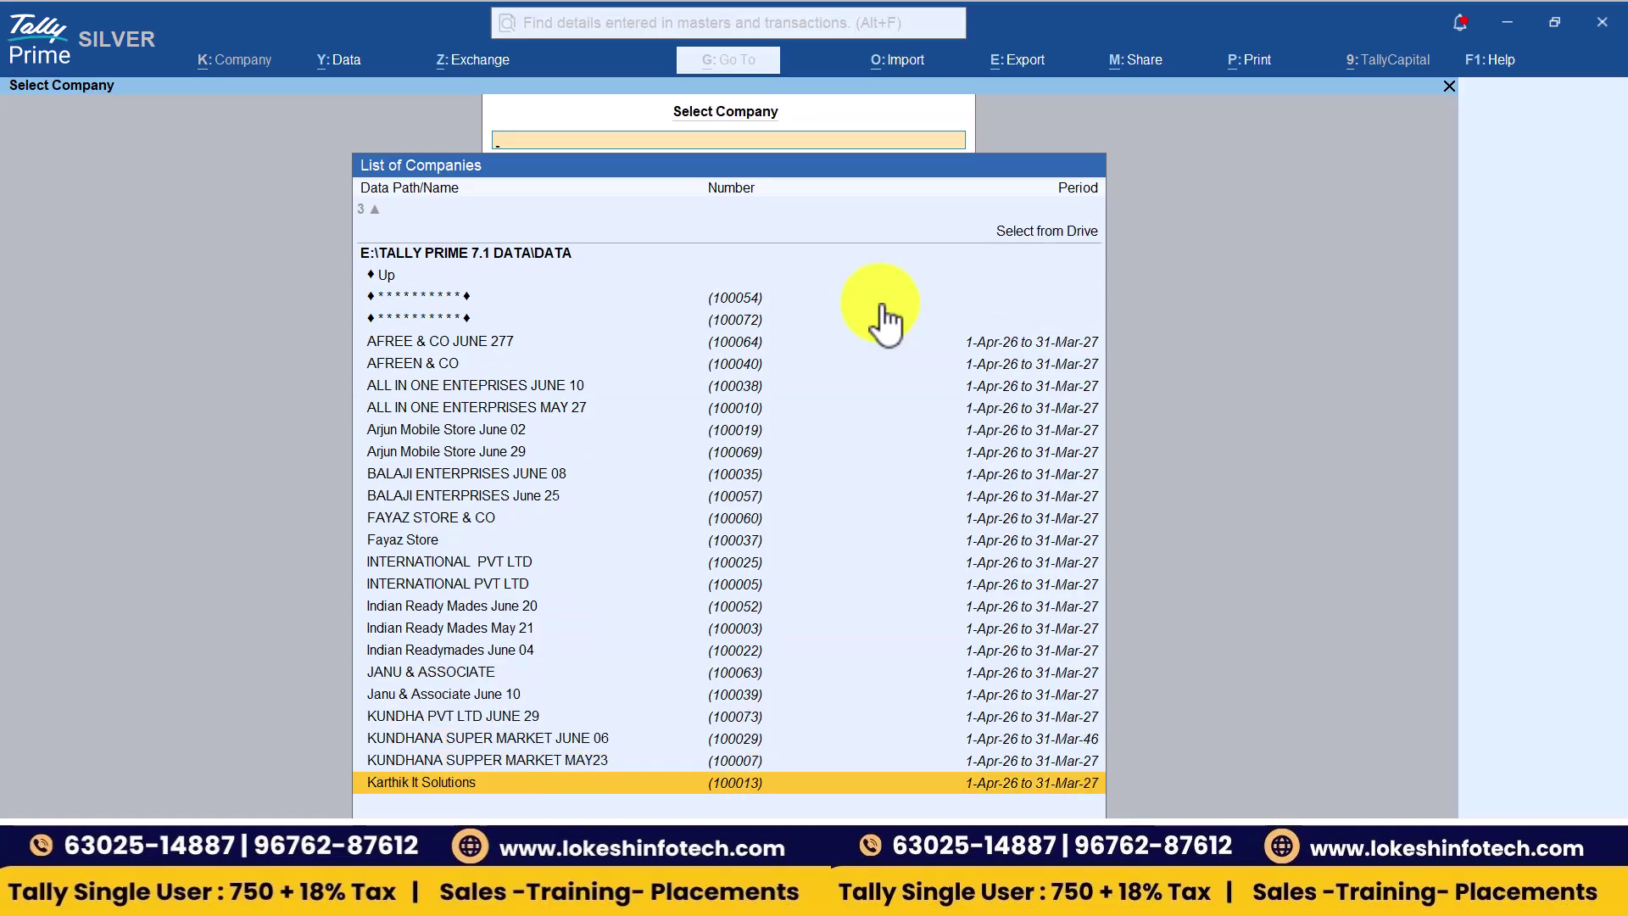
key(Up)
key(Up)
key(Up)
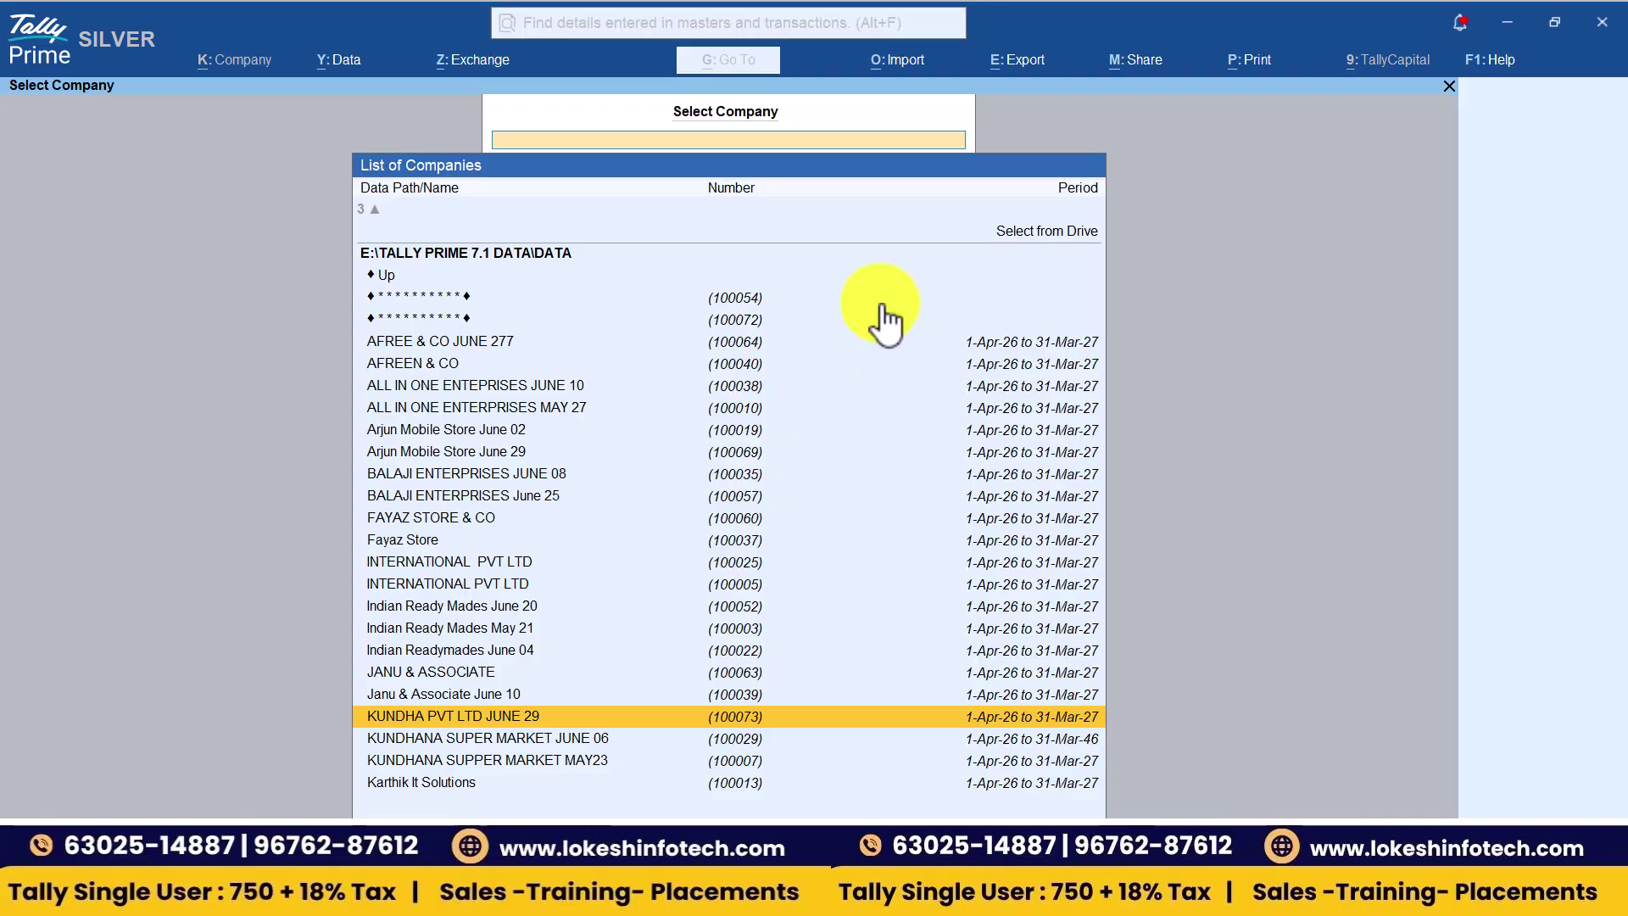
key(Down)
key(Up)
- Open KUNDHA PVT LTD JUNE 29 and log in with the administrator credentials
key(Return)
text(TALLY)
key(Return)
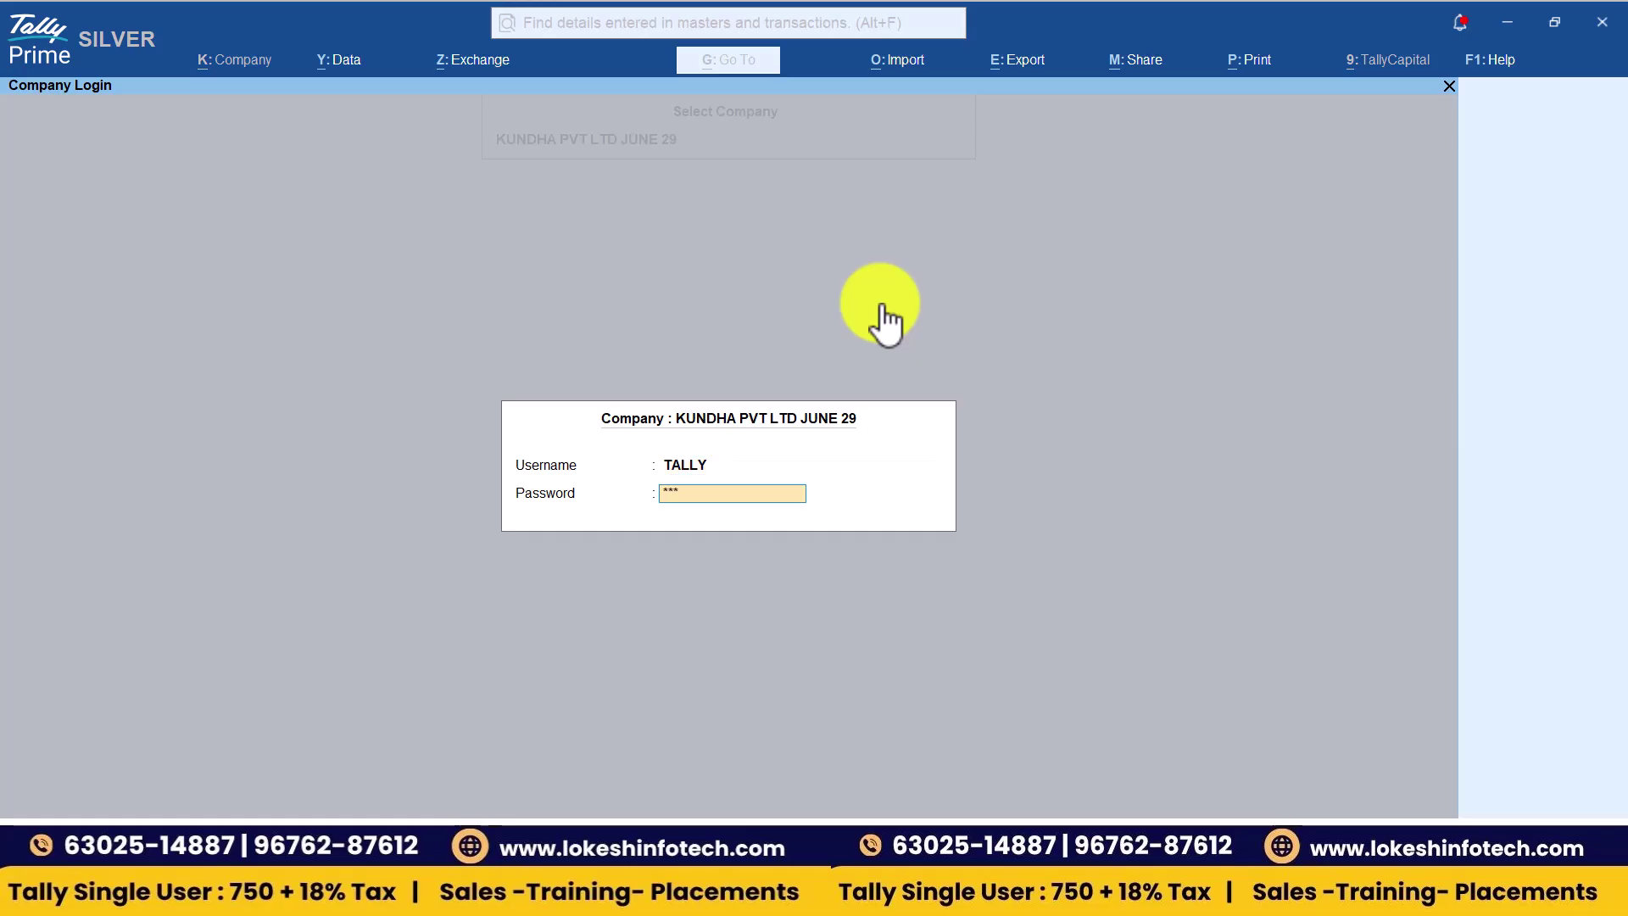
key(Return)
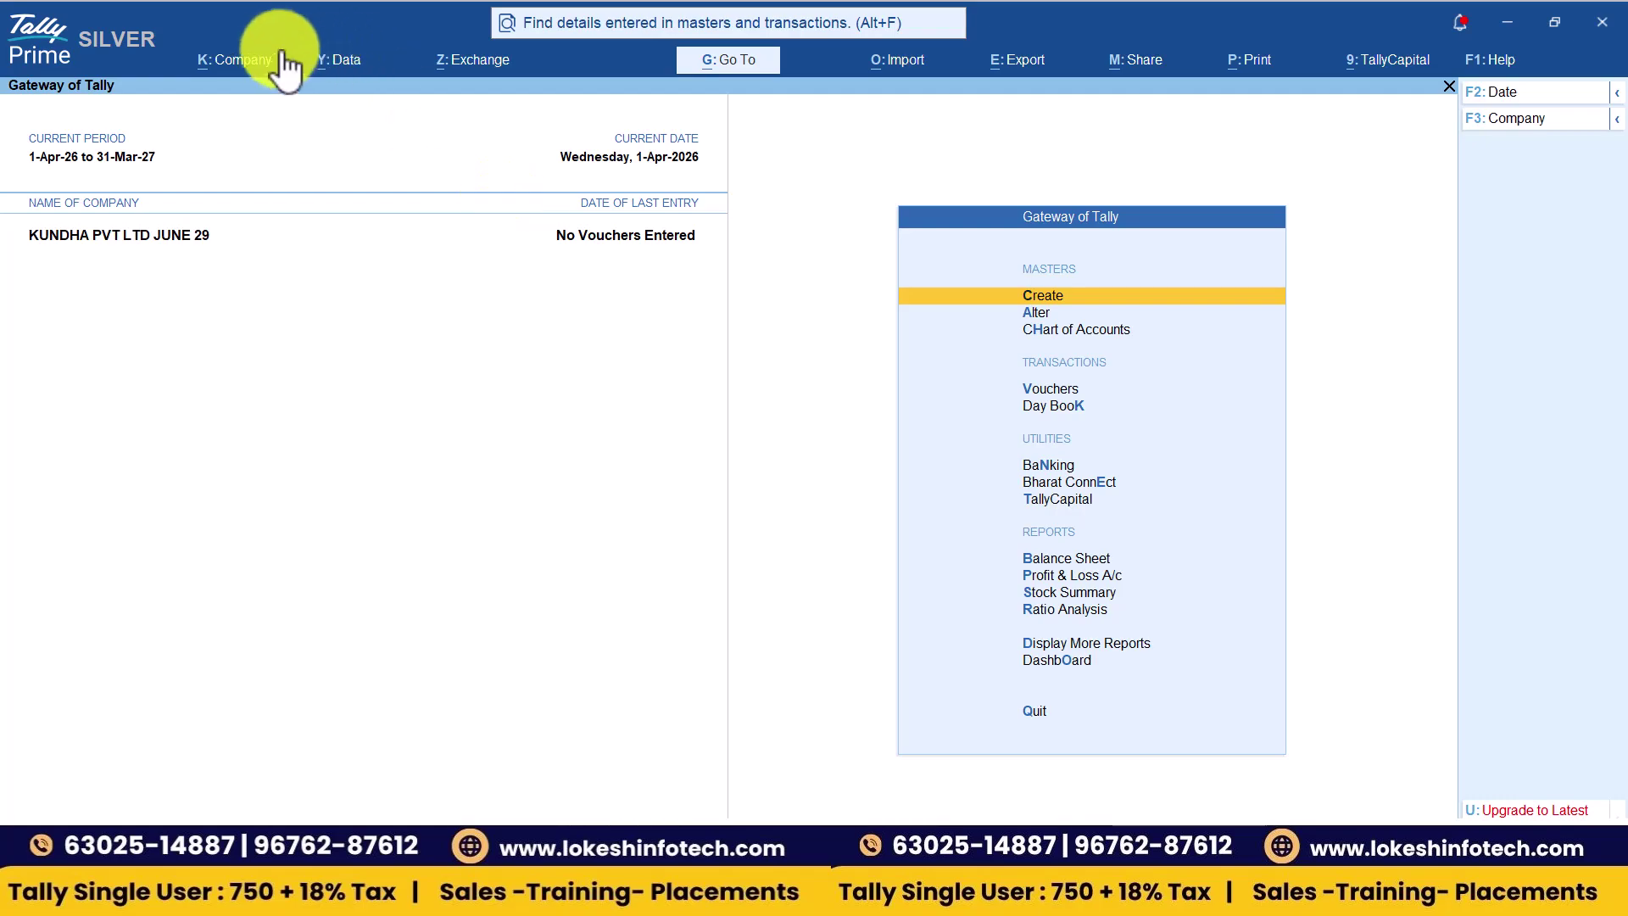
- Alter KUNDHA PVT LTD JUNE 29 to set Control User Access to No, confirming with the current password
click(263, 63)
key(Down)
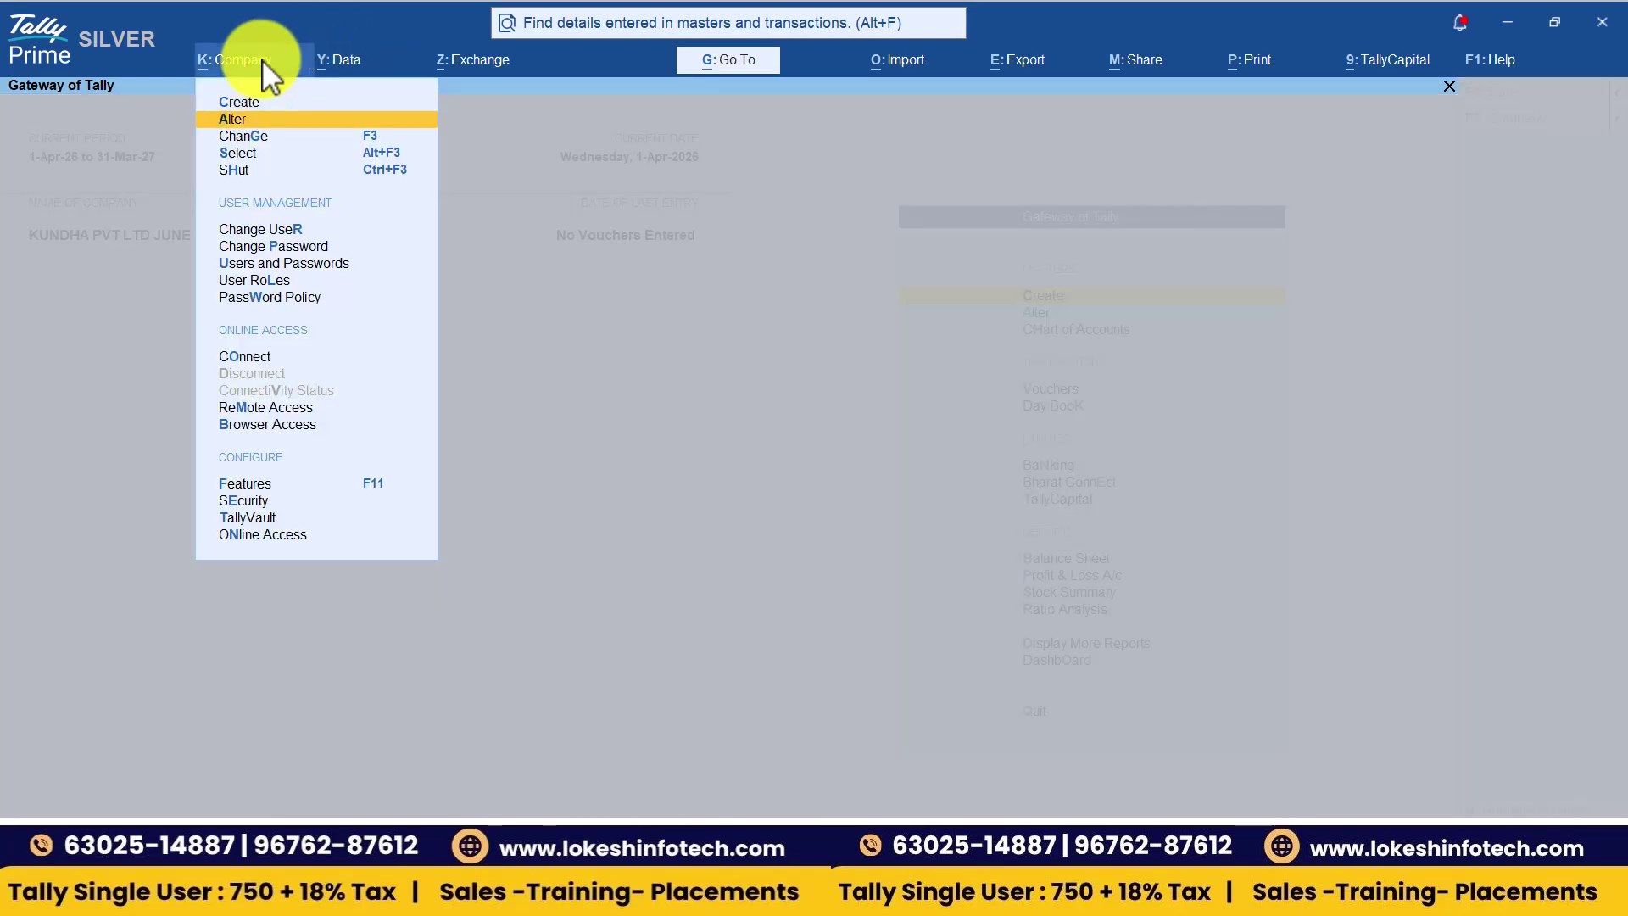
key(Return)
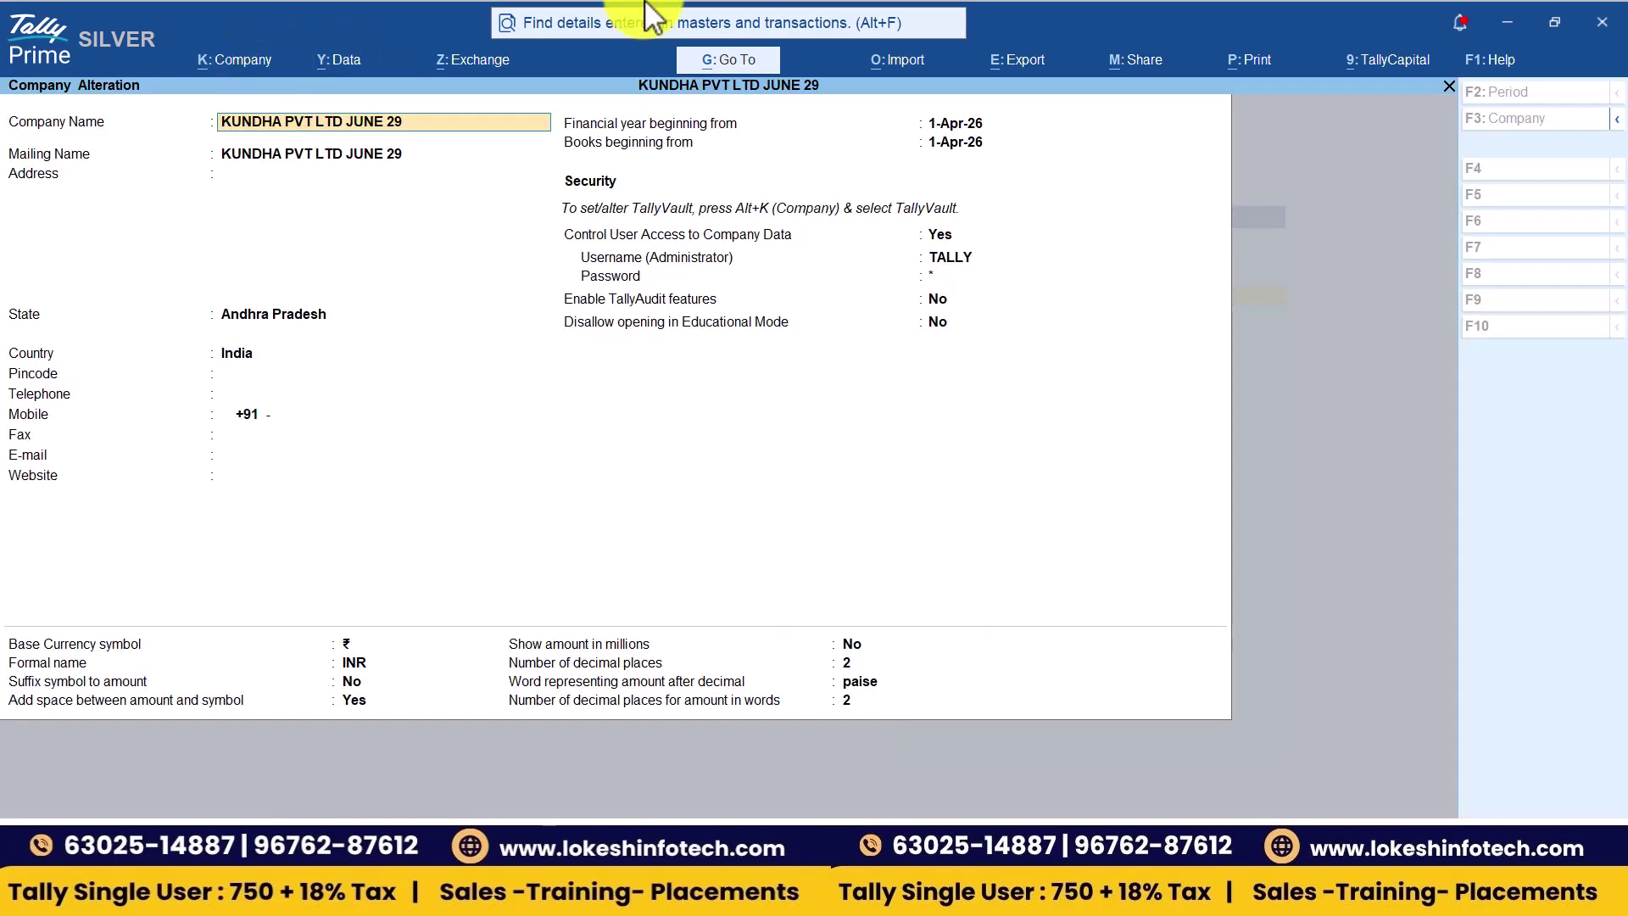
click(939, 237)
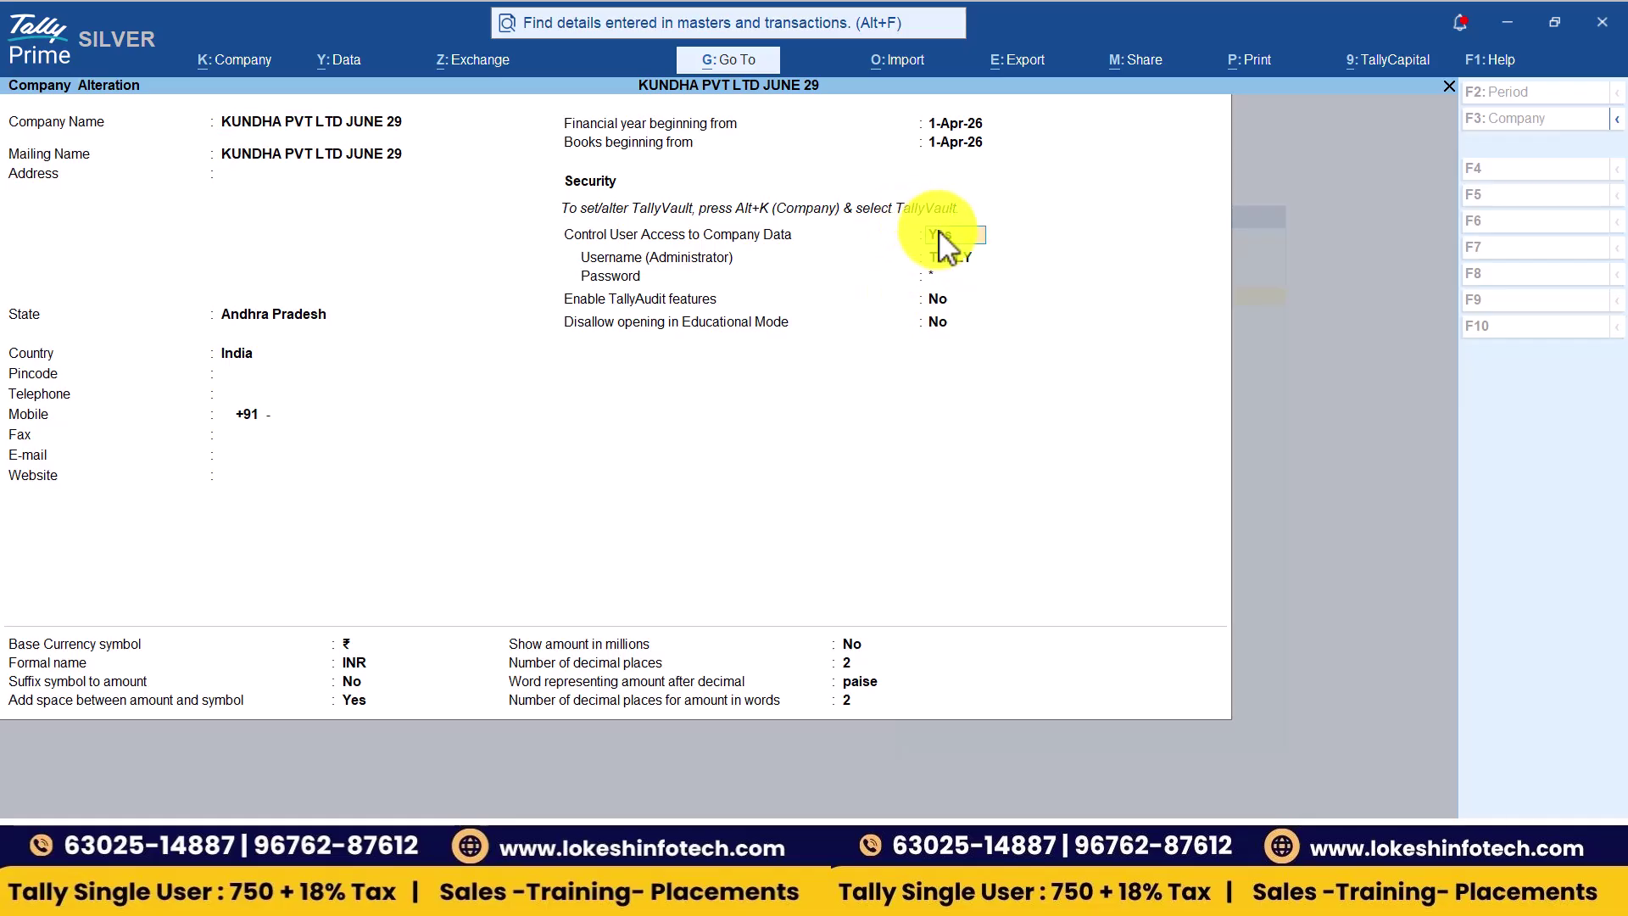
key(n)
key(Return)
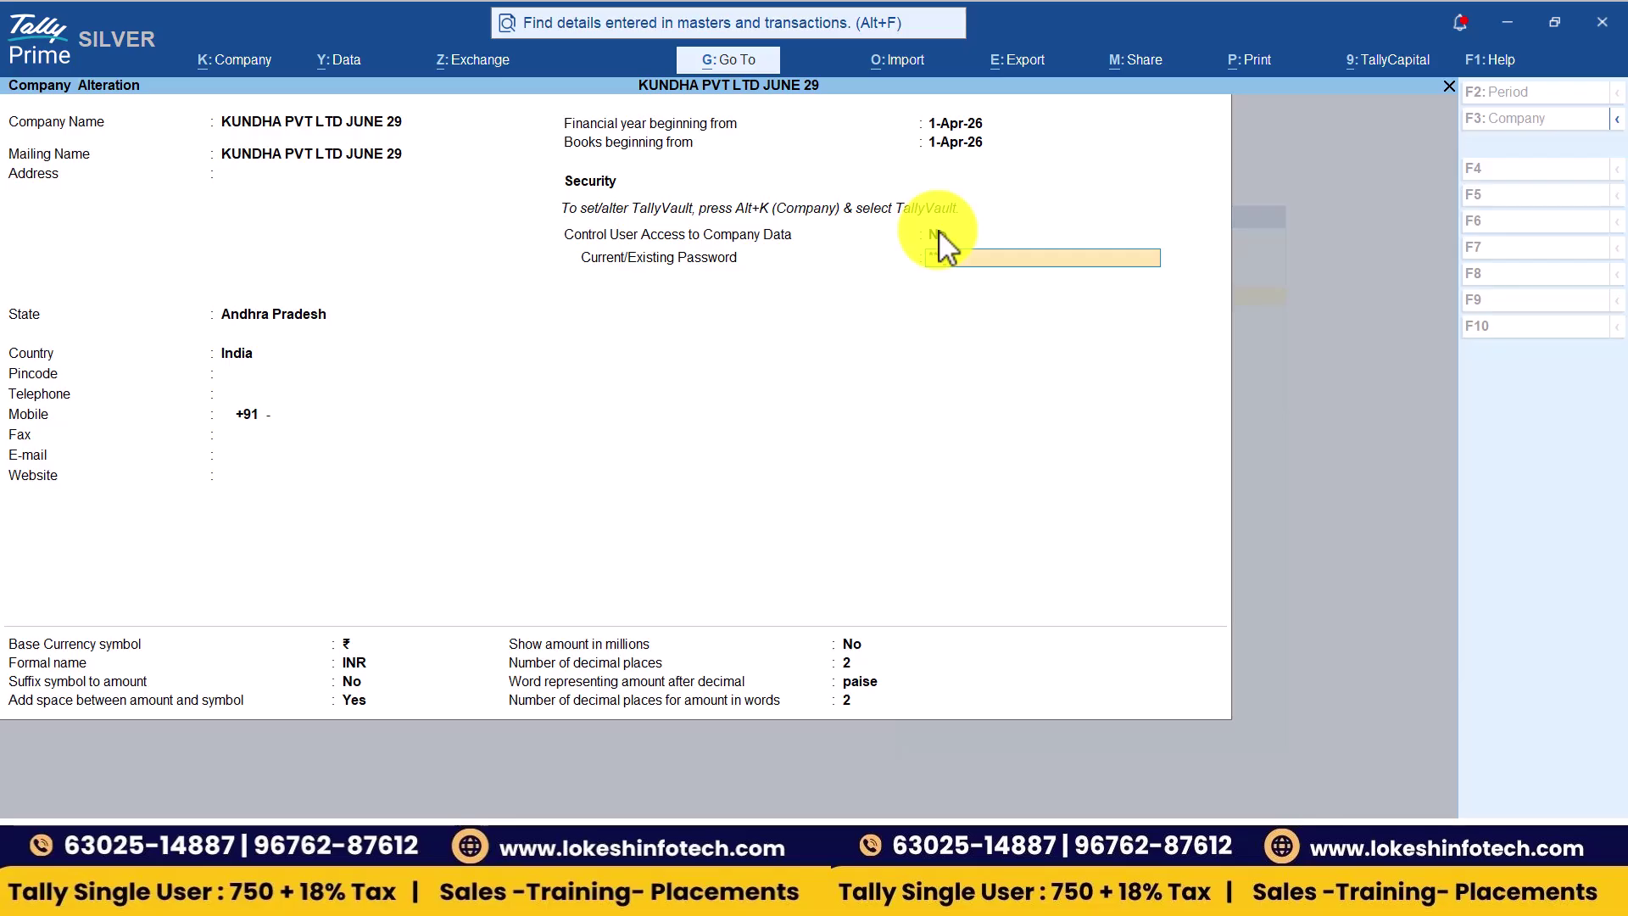
key(Return)
key(Return)
key(Return)
key(Return)
key(Return)
key(Return)
key(Return)
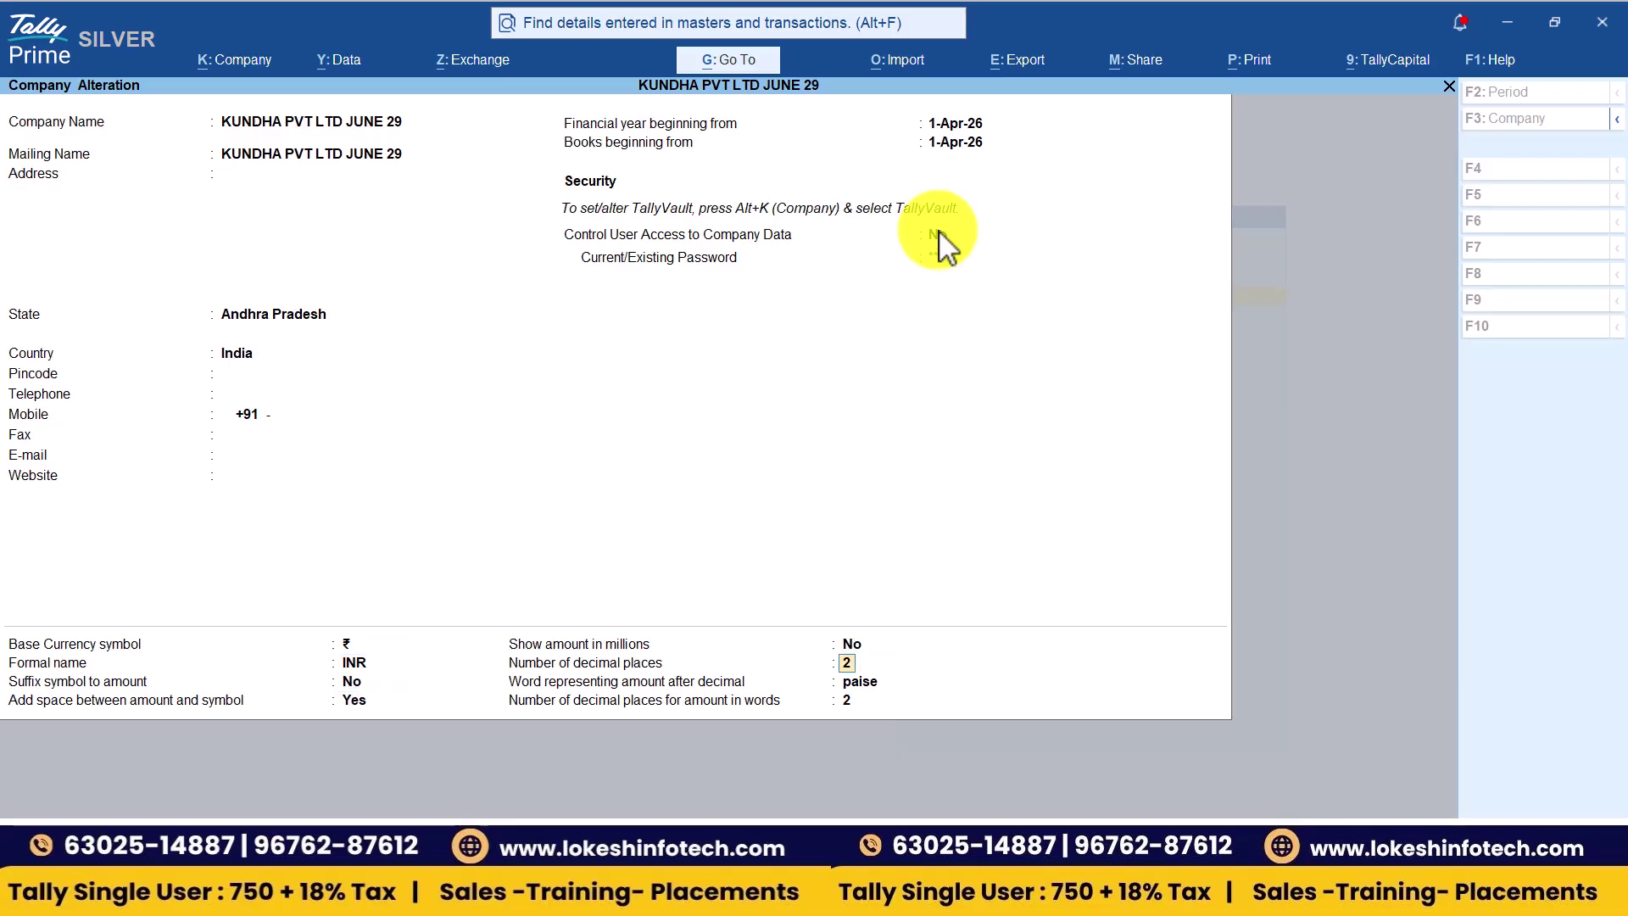
key(Return)
key(Return)
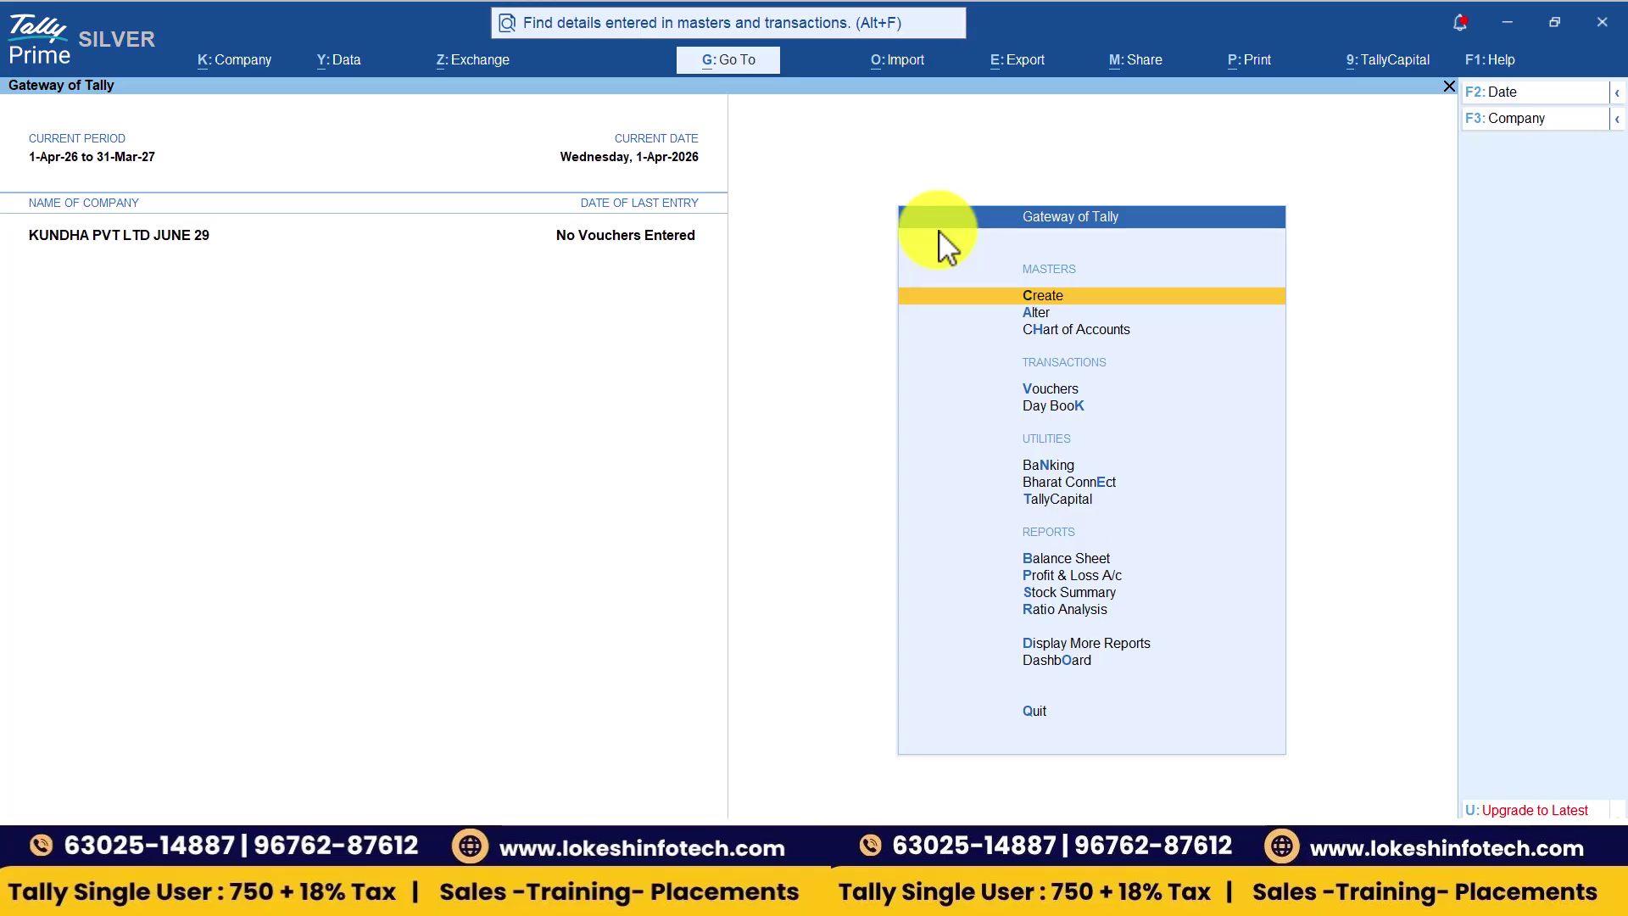
- Shut KUNDHA PVT LTD JUNE 29, reopen it via 'KU' without login, then switch to Teams
click(1542, 120)
key(Up)
key(Return)
key(Return)
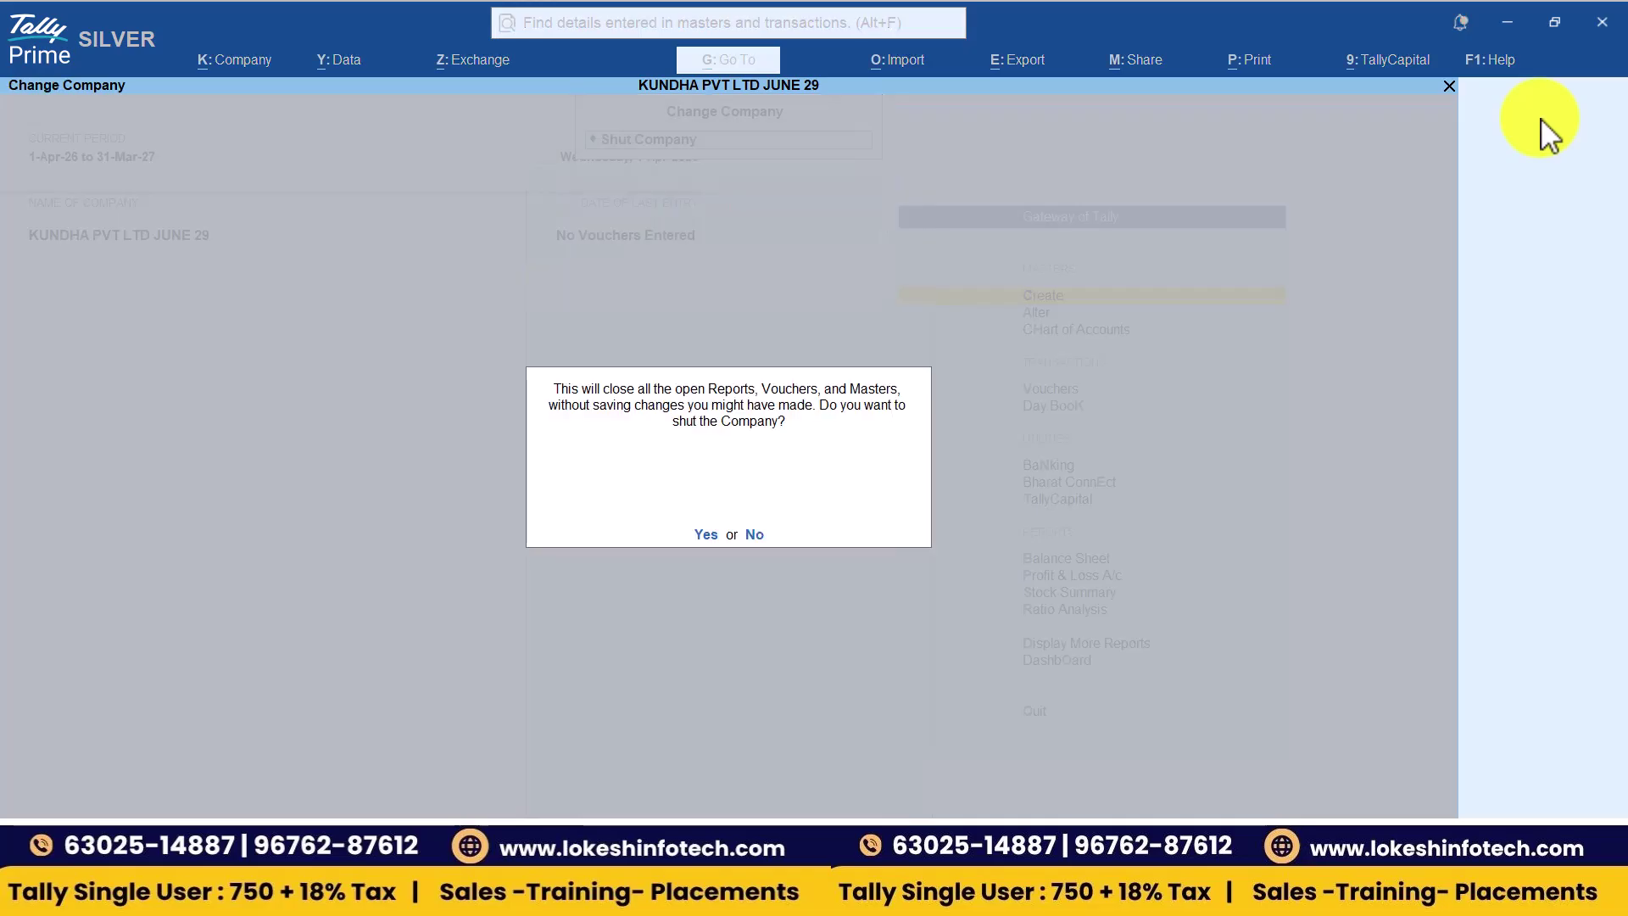
key(Return)
text(KU)
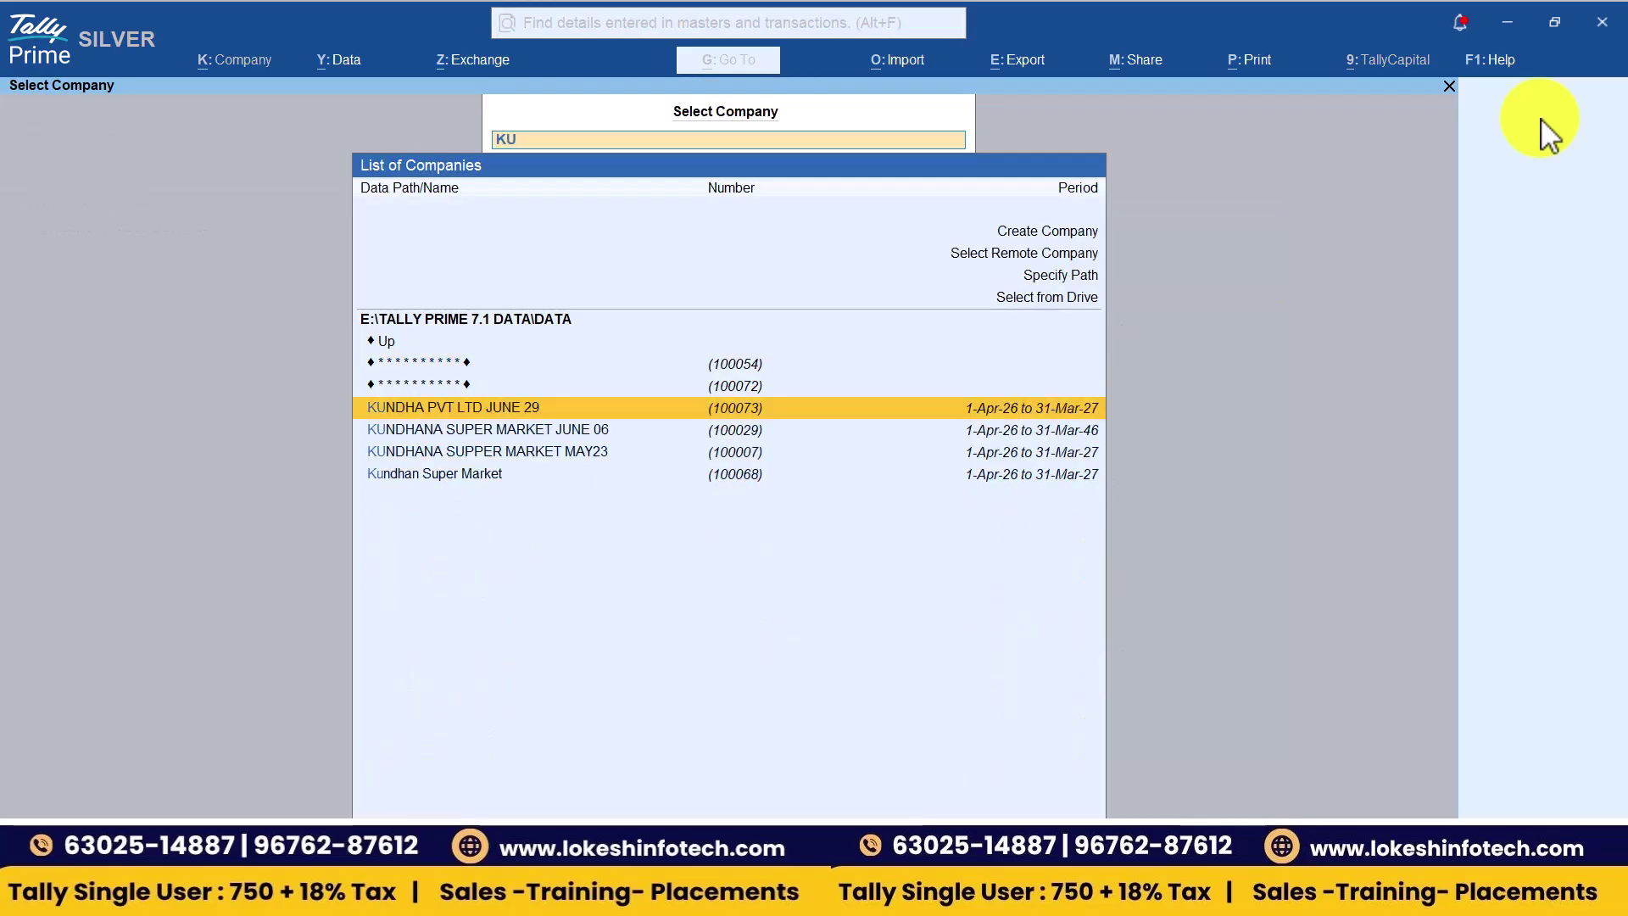
key(Return)
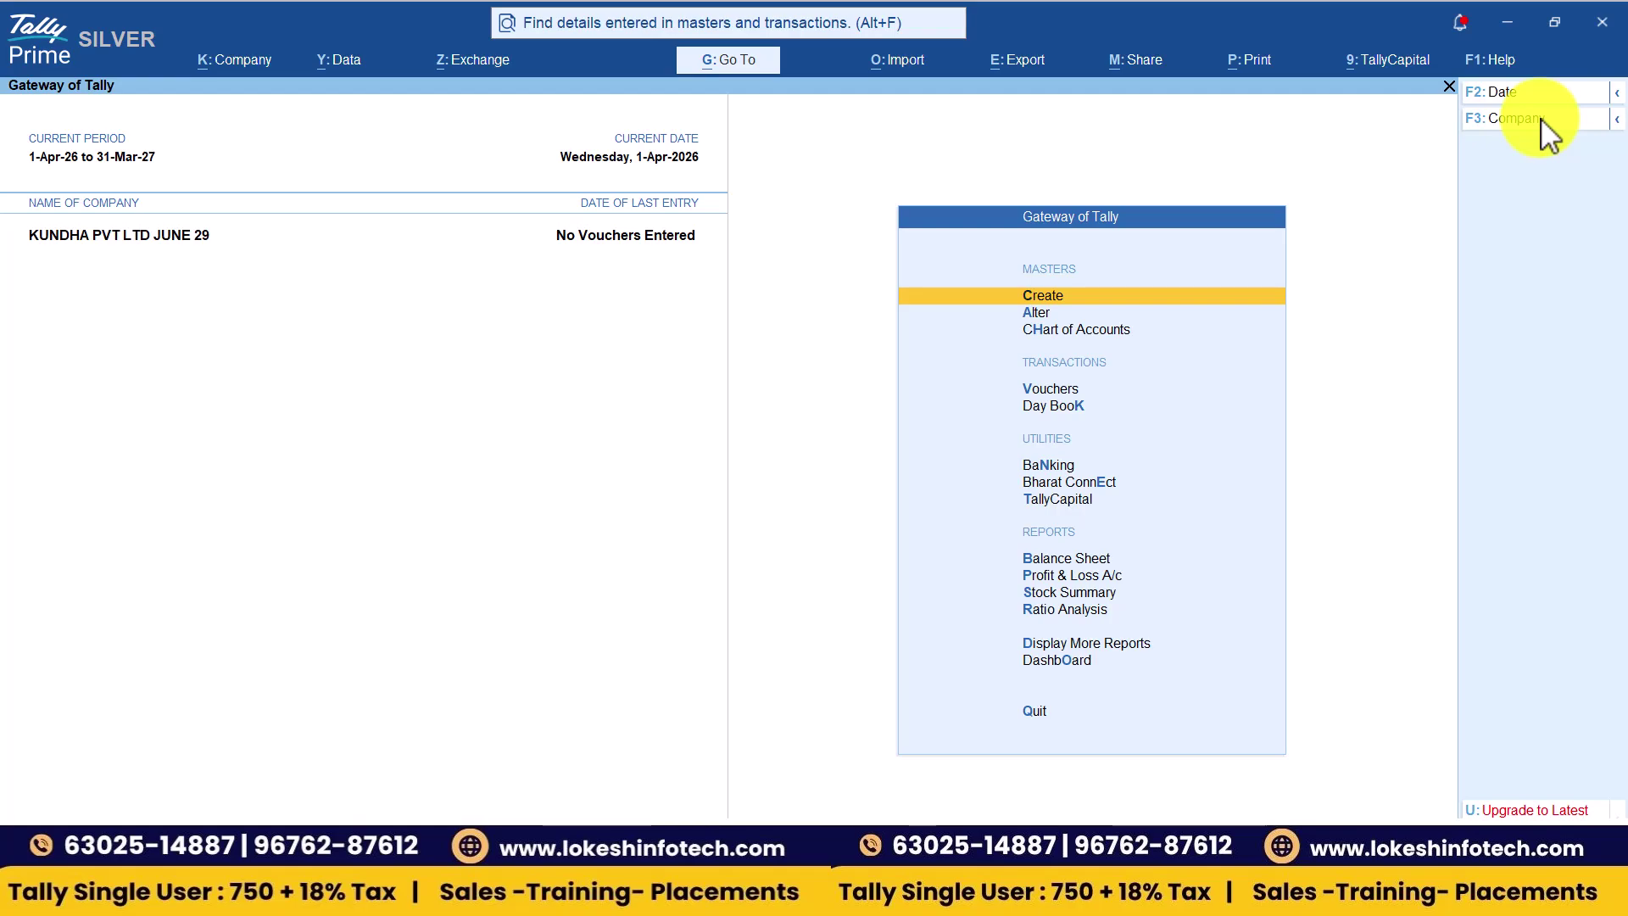
key(alt+Tab)
key(alt+Tab)
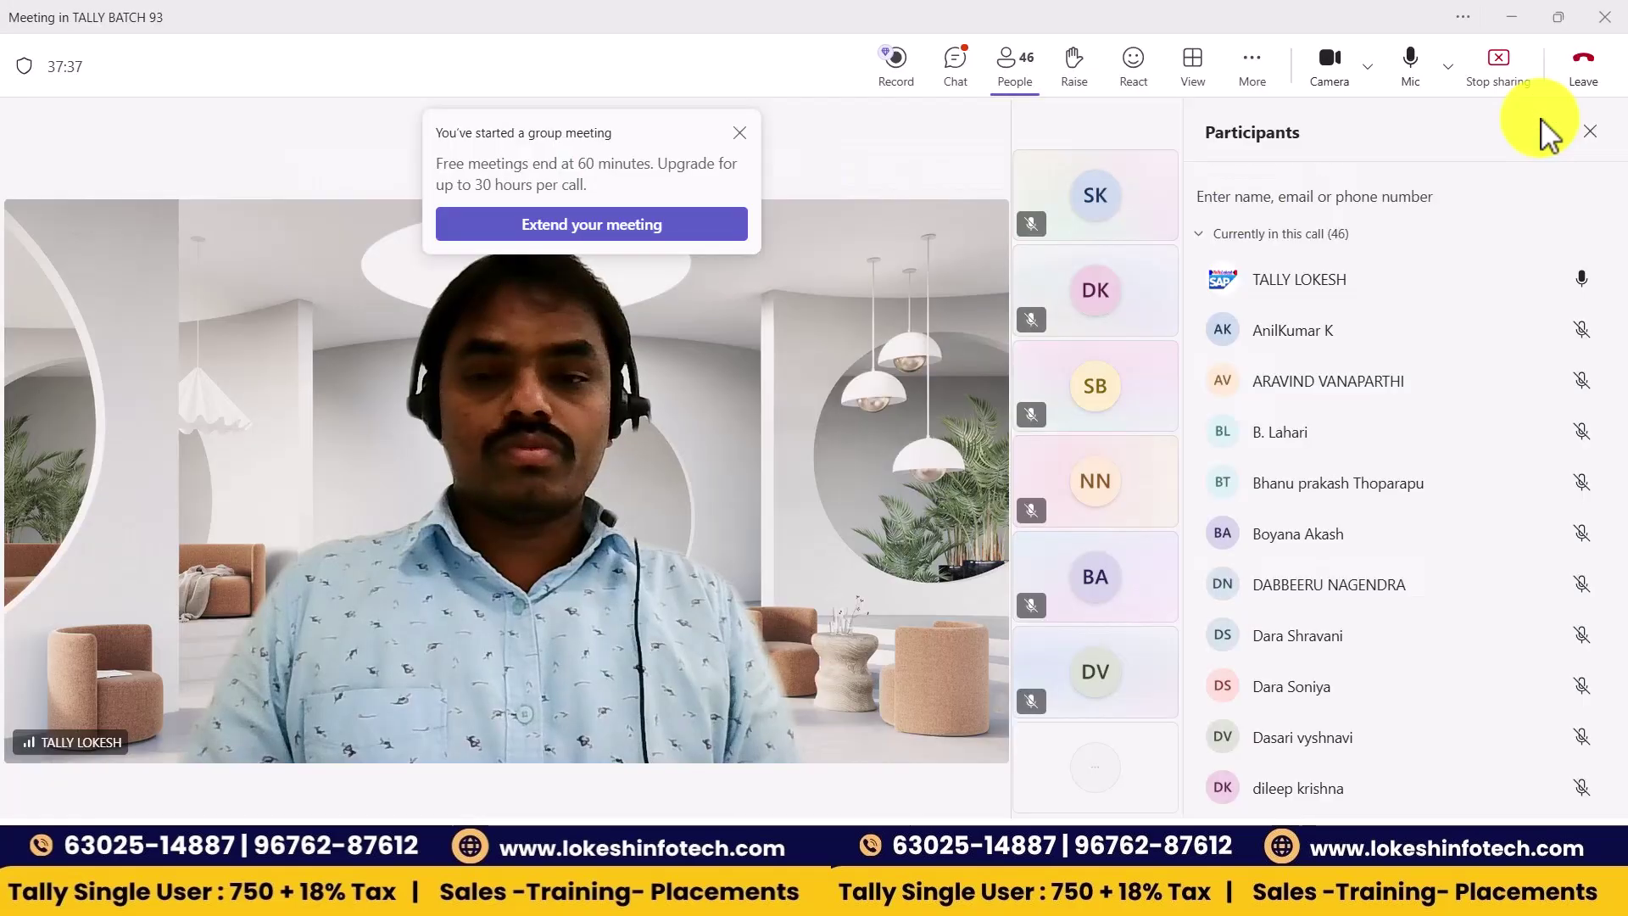